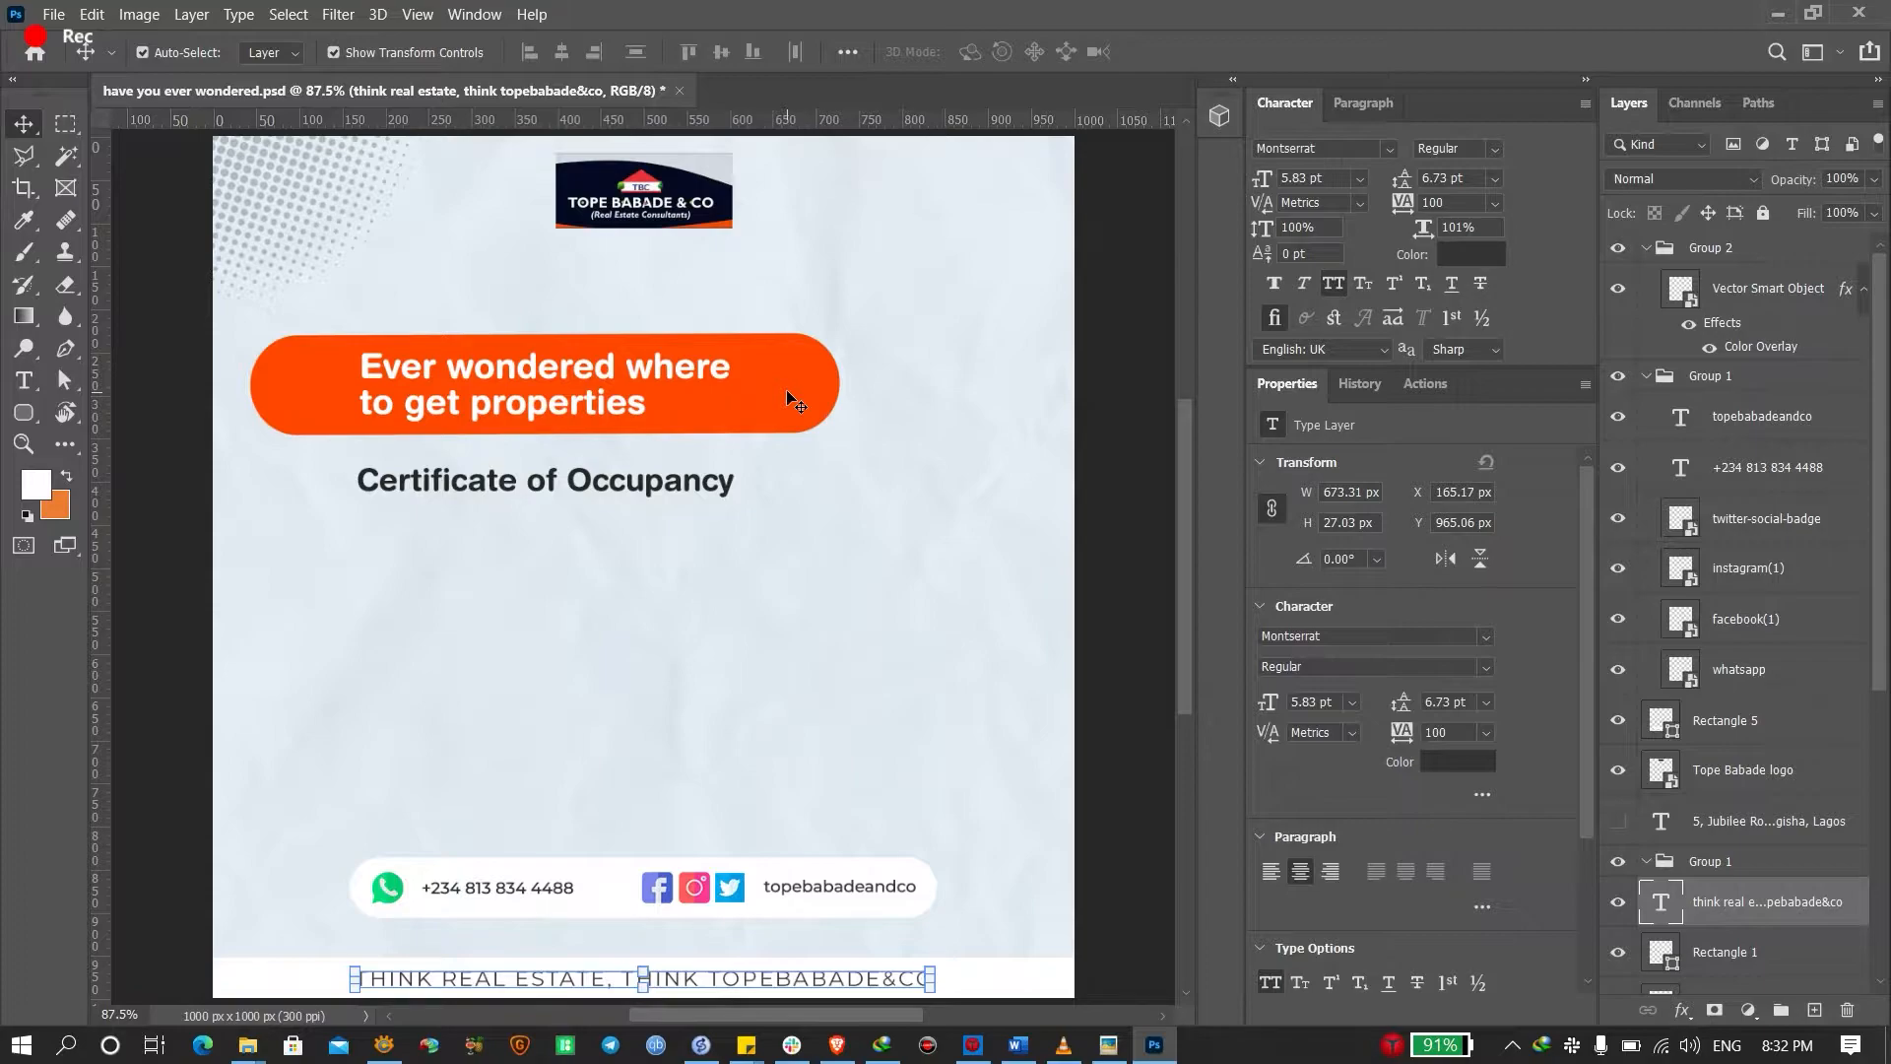
Close 'have you ever wondered.psd' without saving, leaving the Unused folder in view
key("alt+Tab")
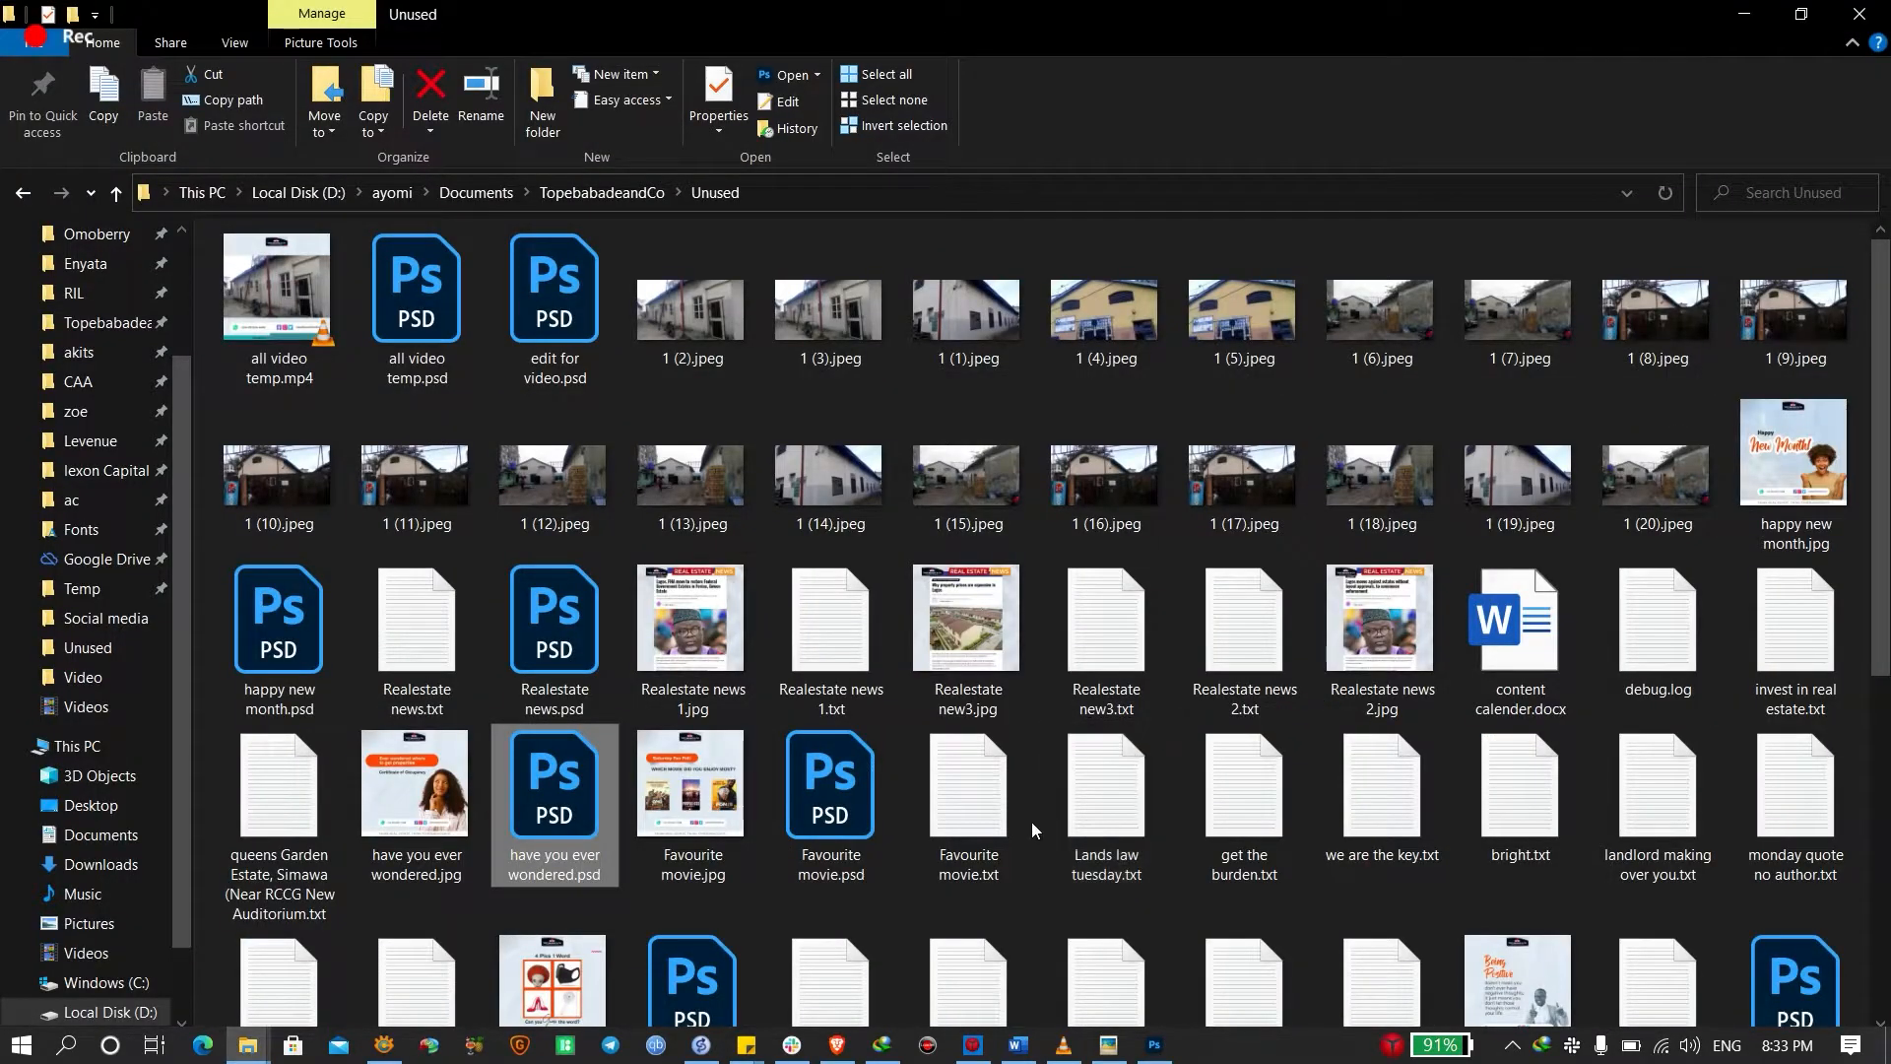
key("alt+Tab")
key("ctrl+w")
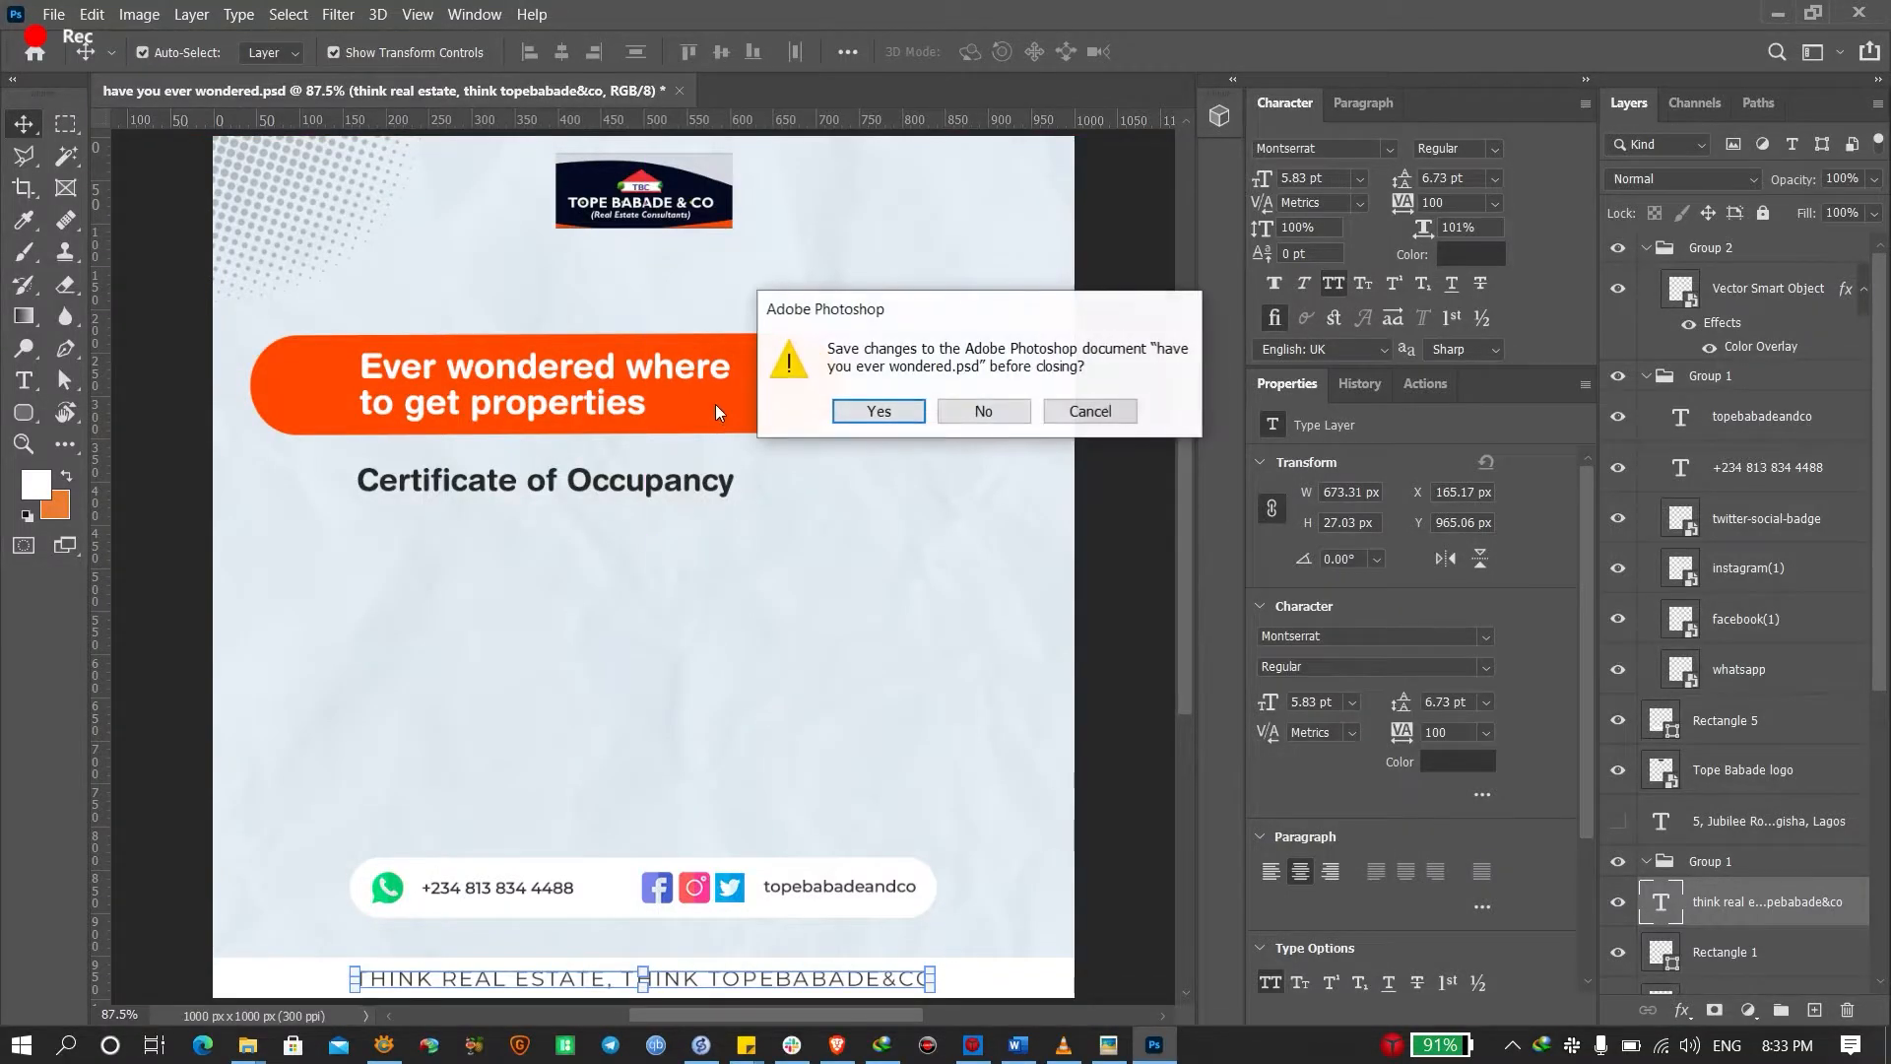
left_click(975, 412)
key("alt+Tab")
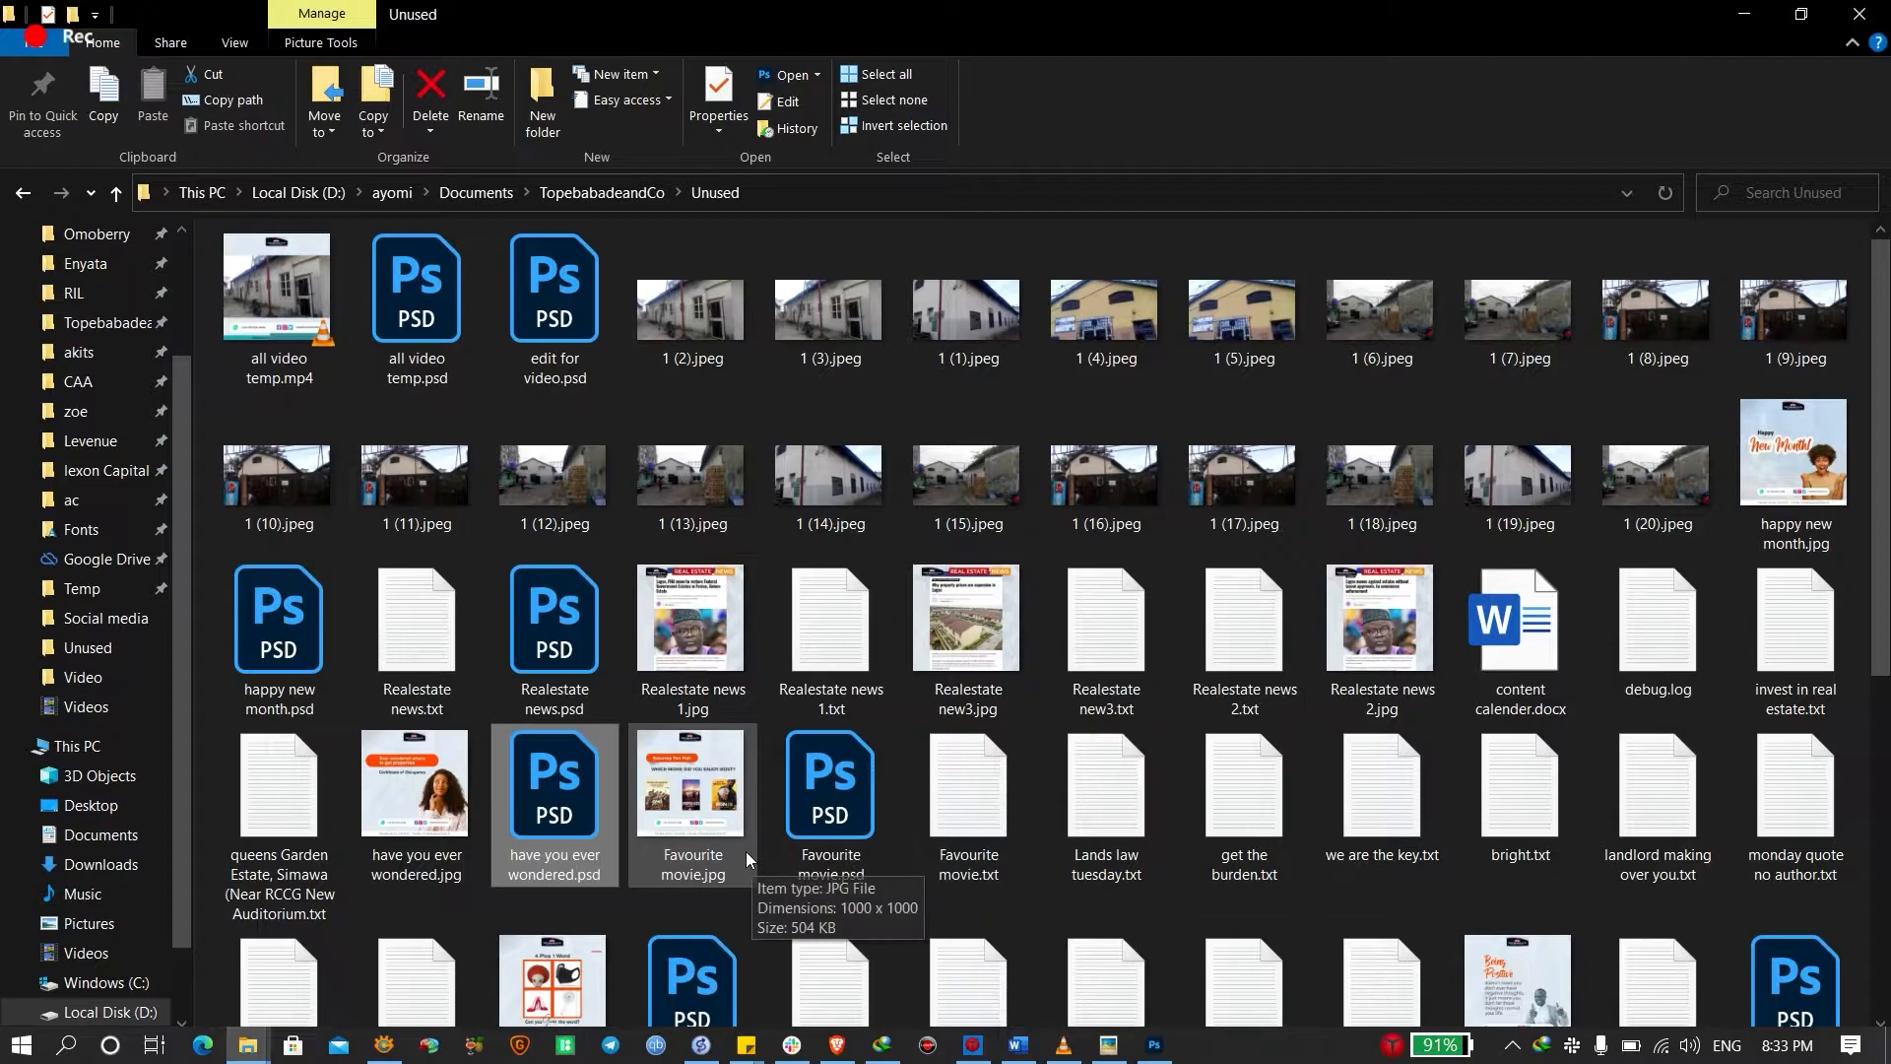
Duplicate Favourite movie.psd, rename the copy 'dont loose', and open it in Photoshop
left_click(804, 813)
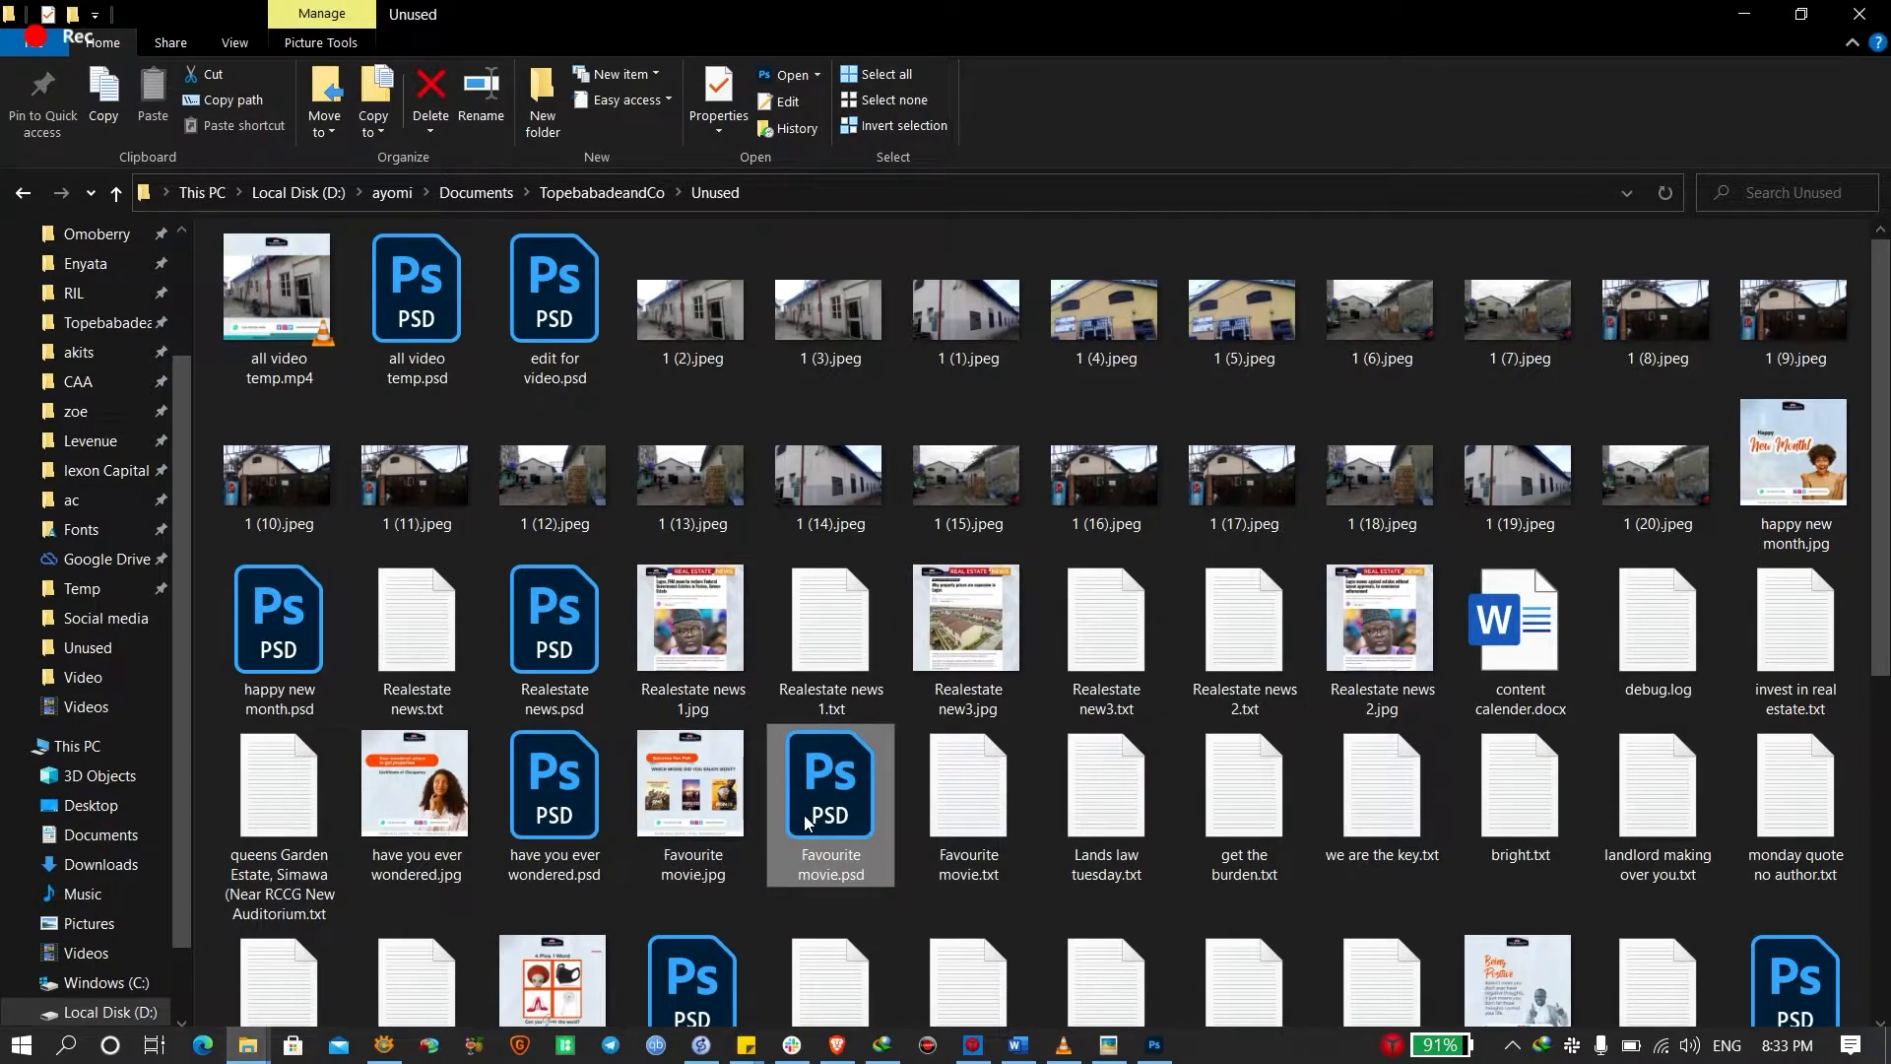
key("ctrl+c")
key("ctrl+v")
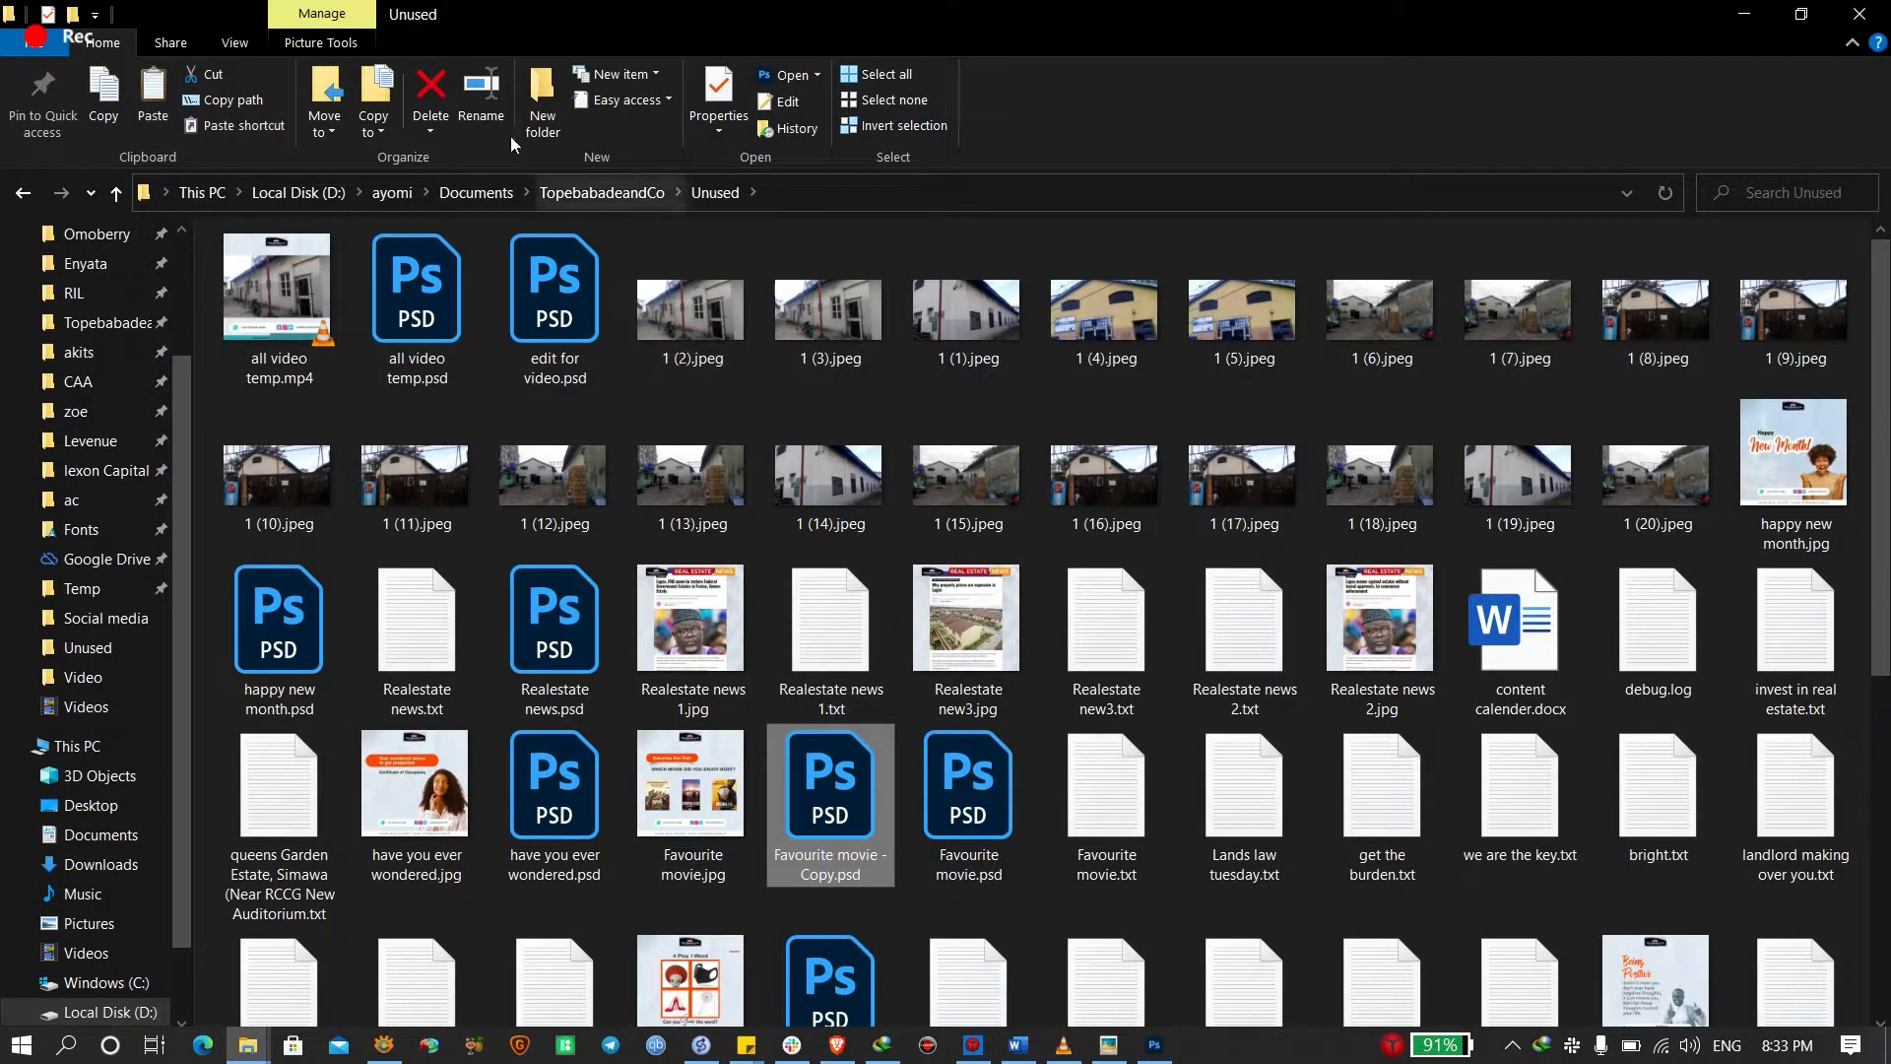
left_click(499, 101)
type("d")
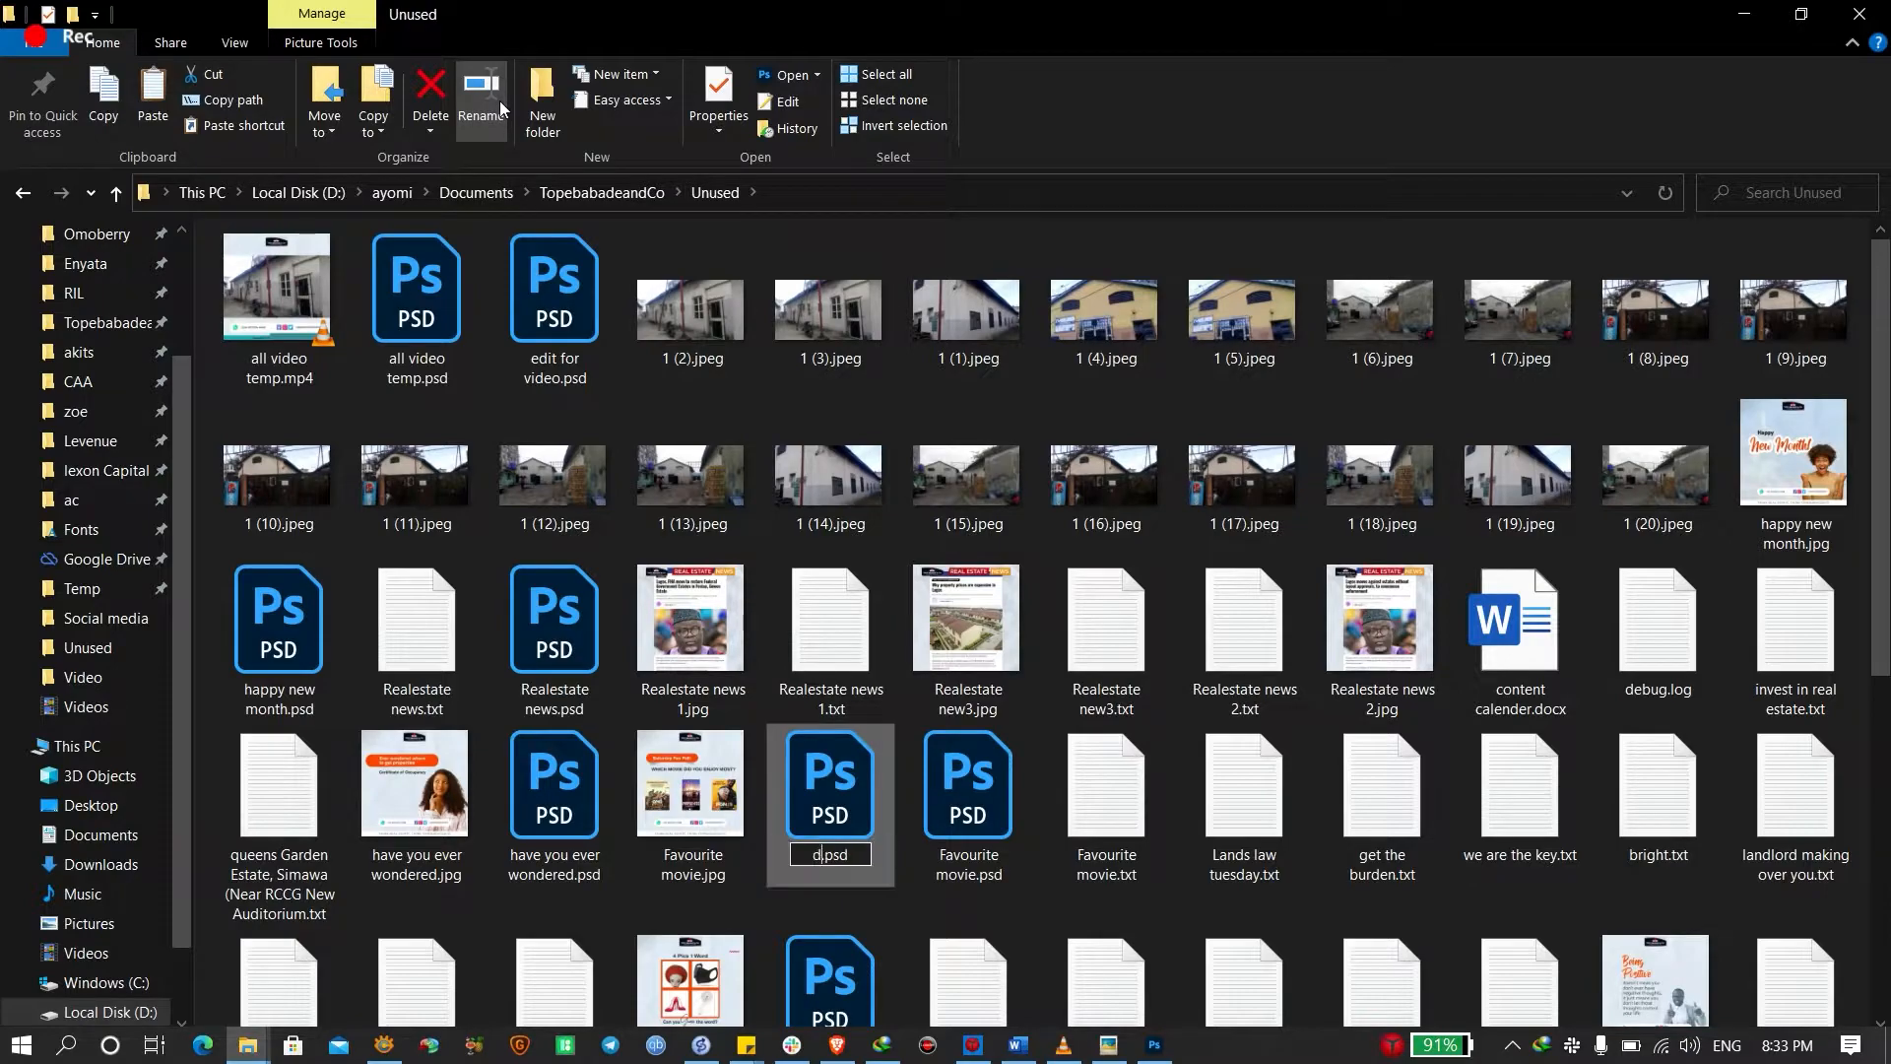
type("ont loose")
key("Return")
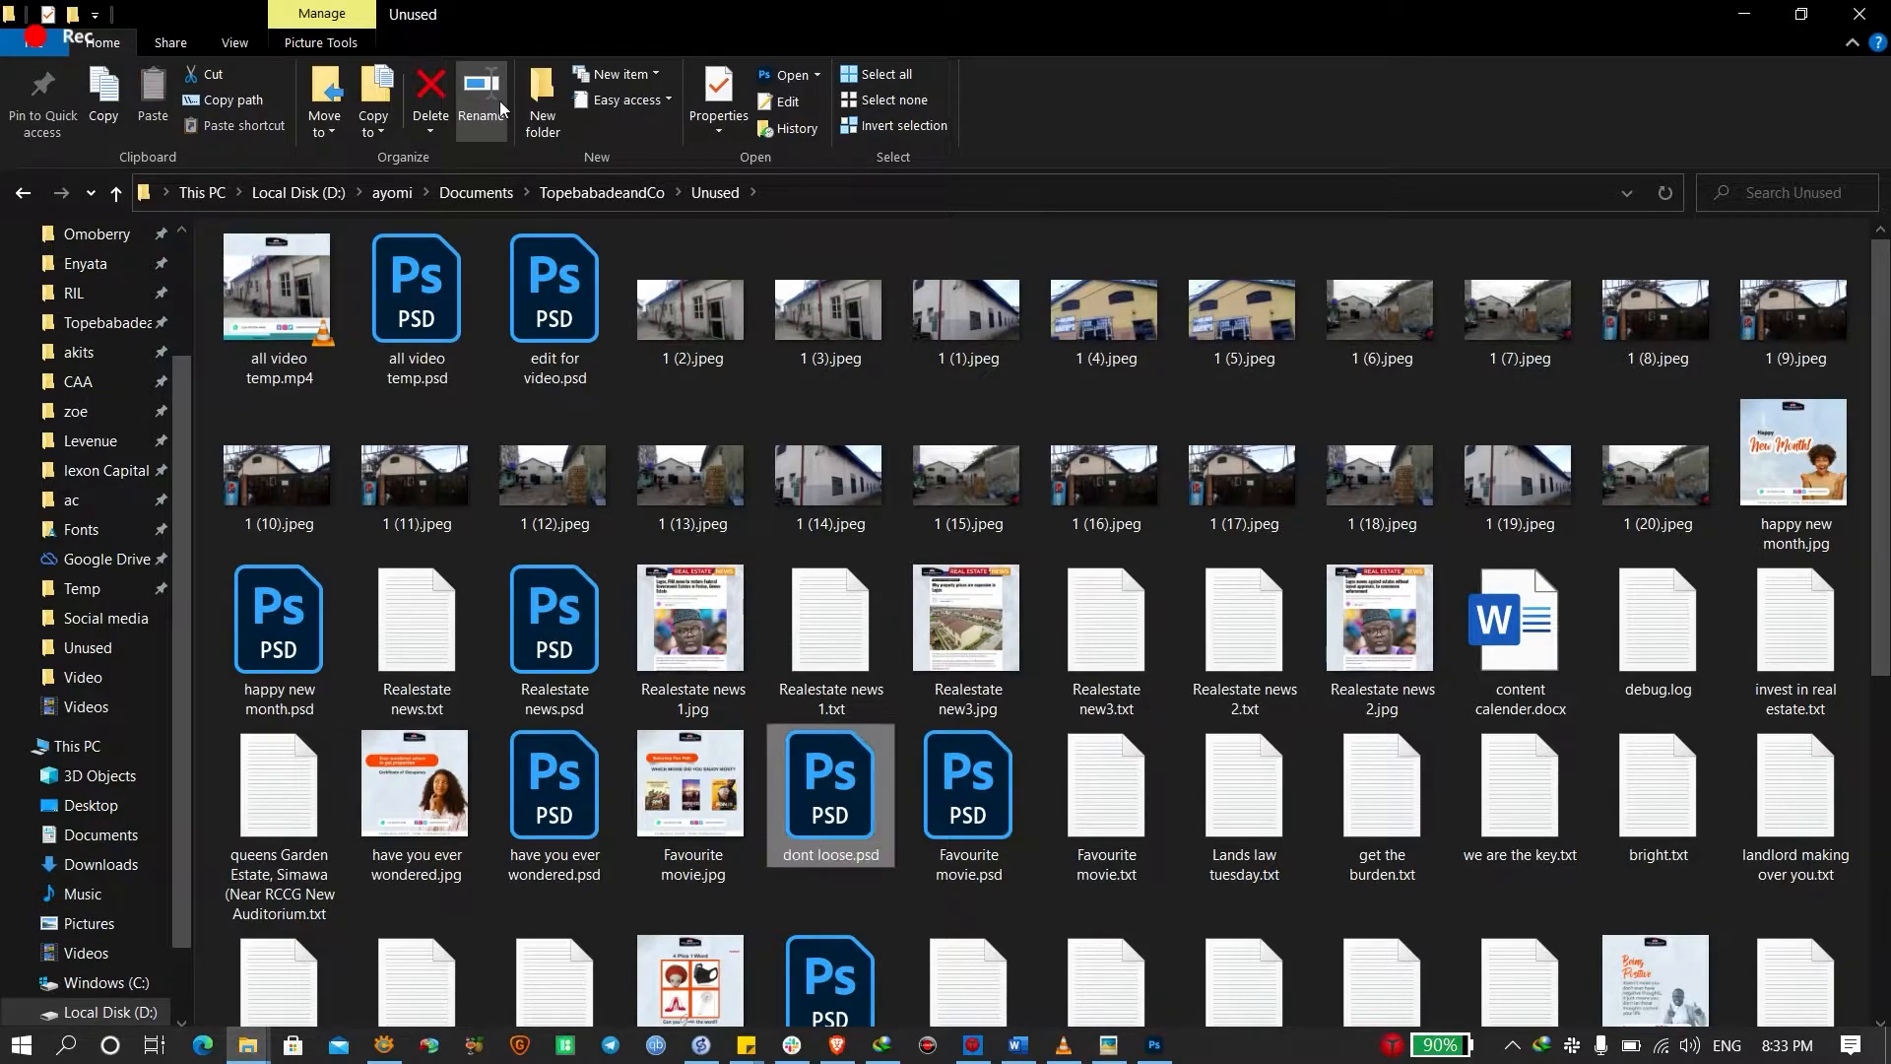
key("Return")
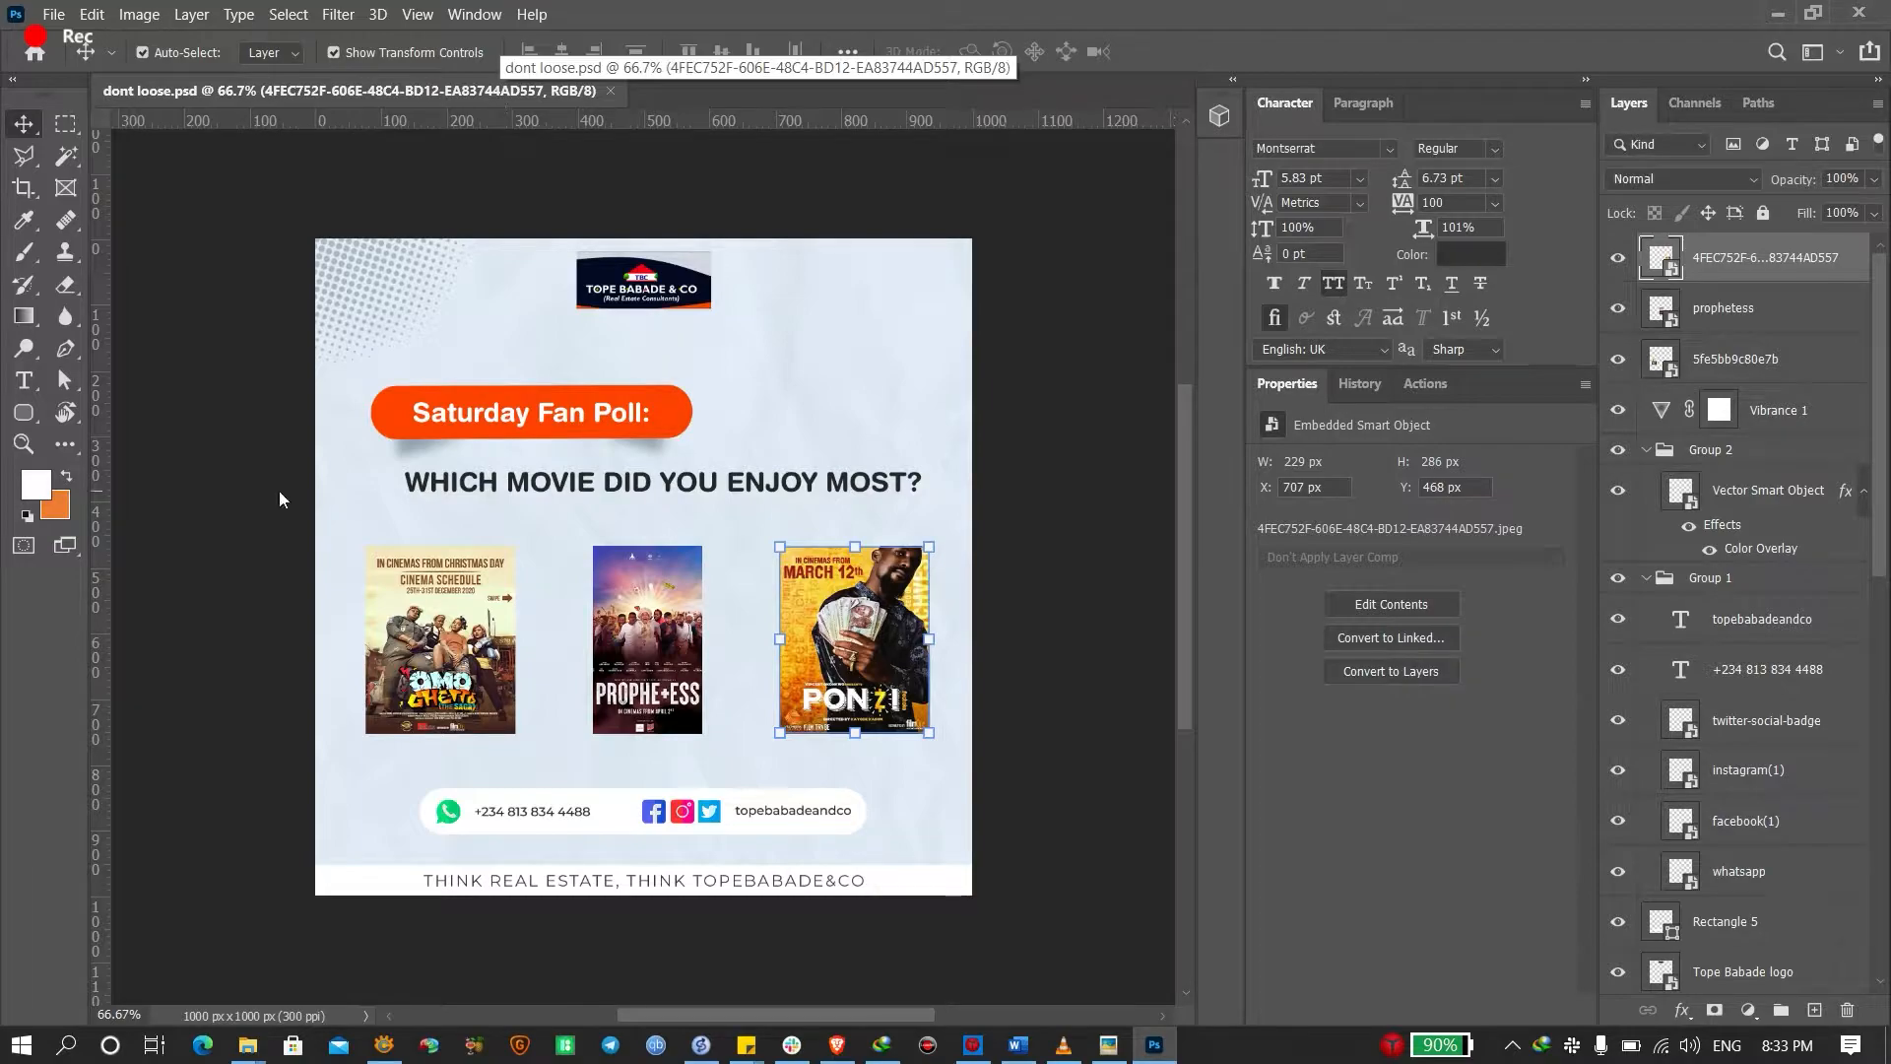
Select and delete the three movie posters from dont loose.psd, then start a new document
left_click_drag(258, 623, 993, 594)
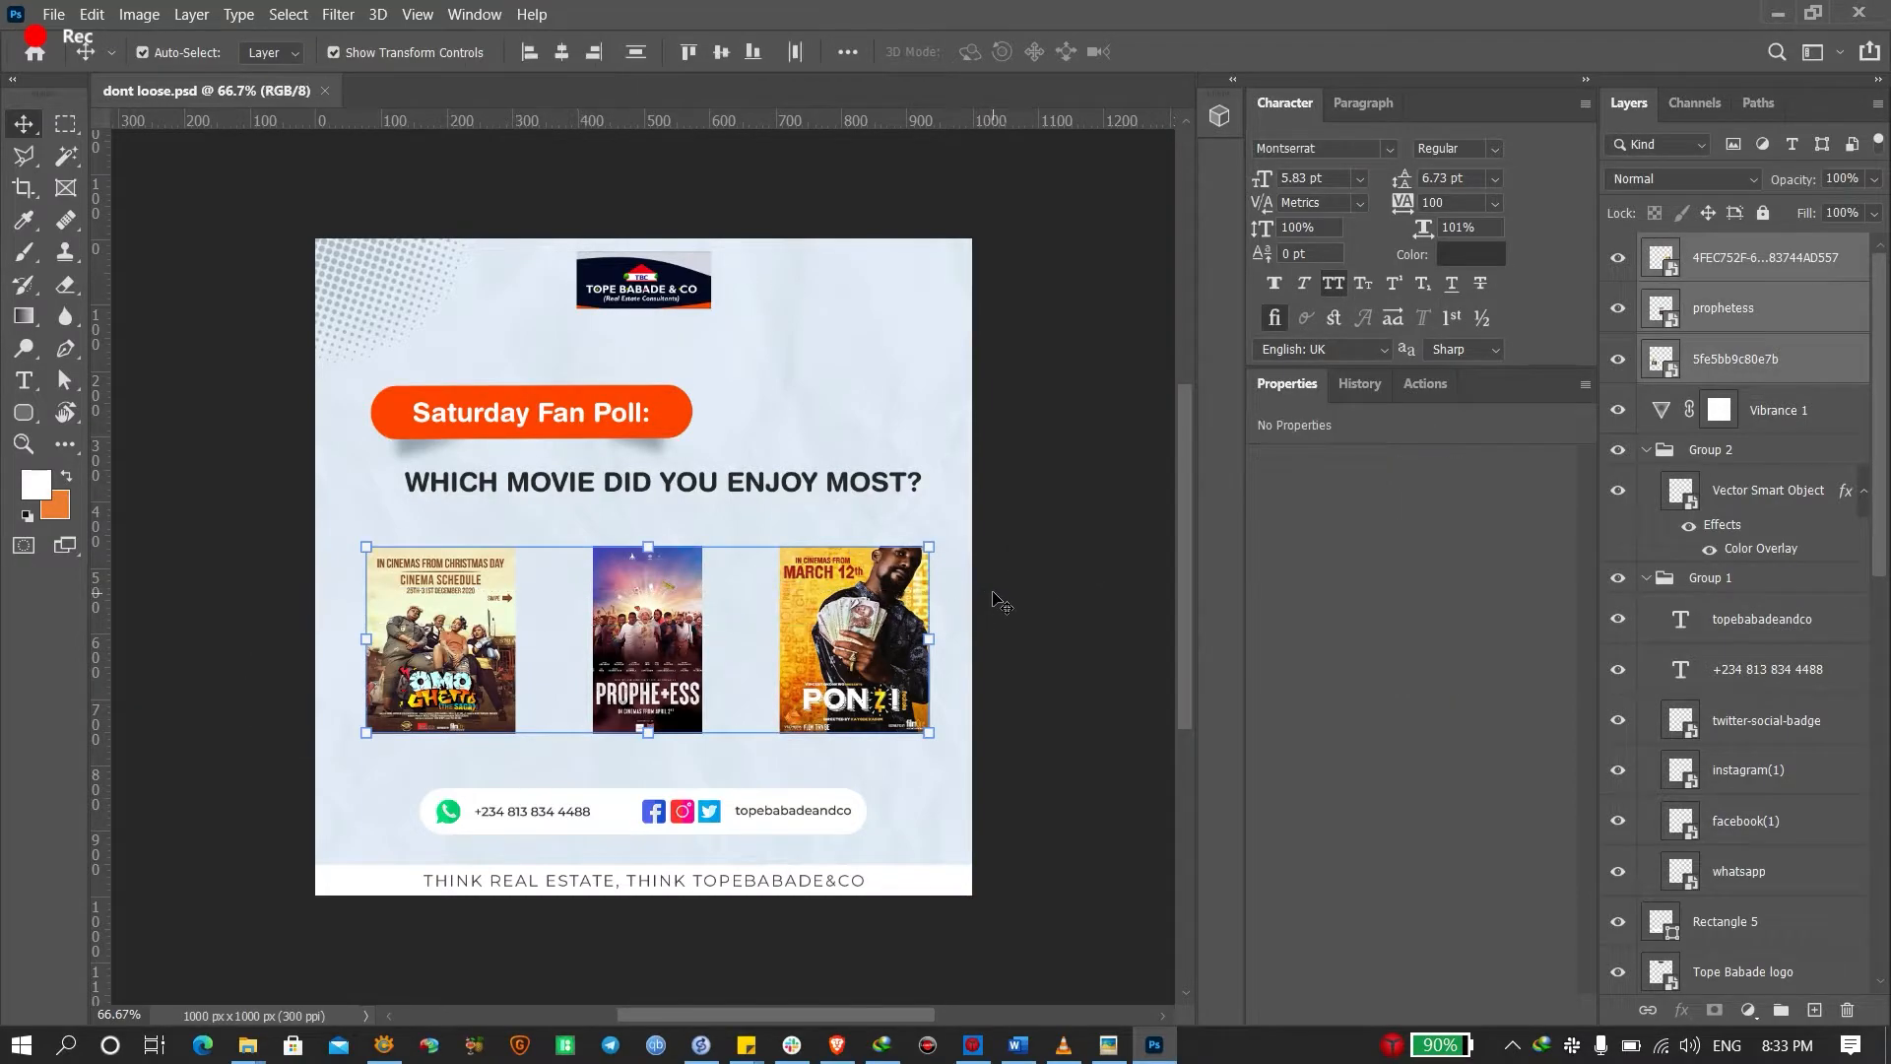
key("Delete")
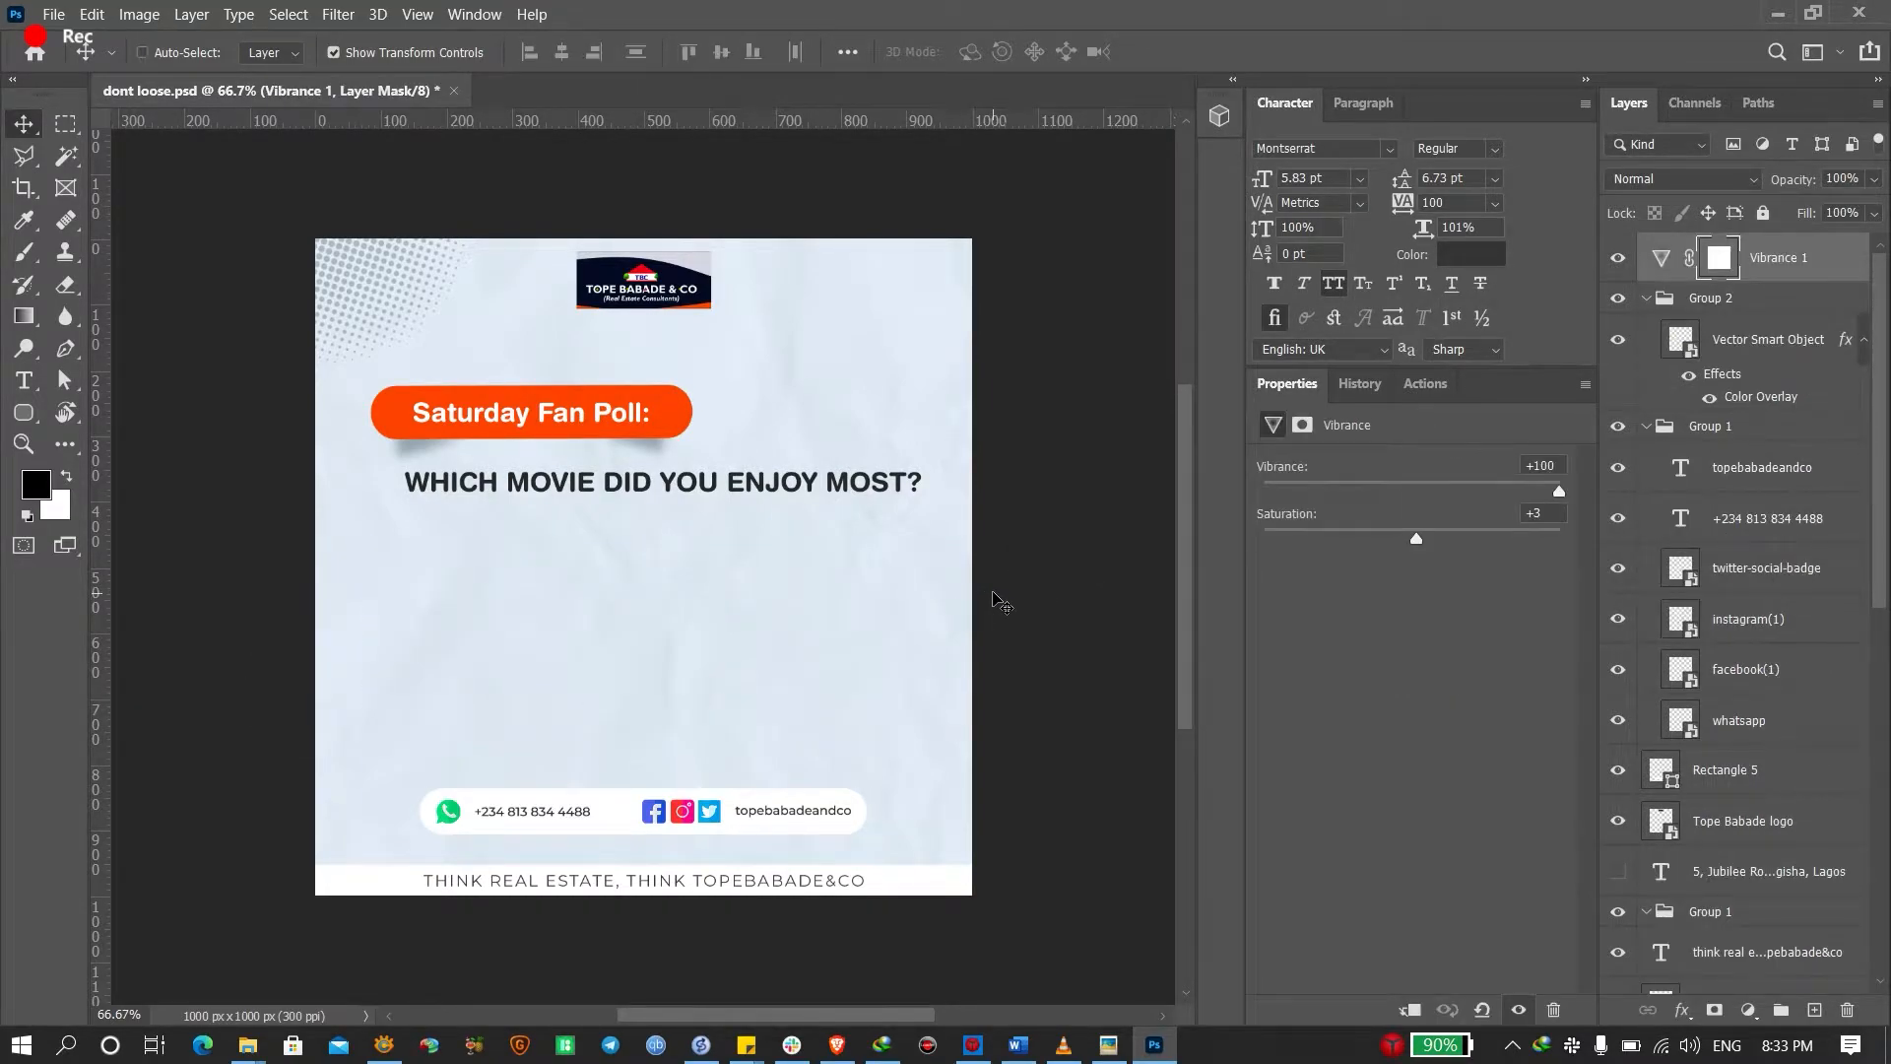
key("ctrl+n")
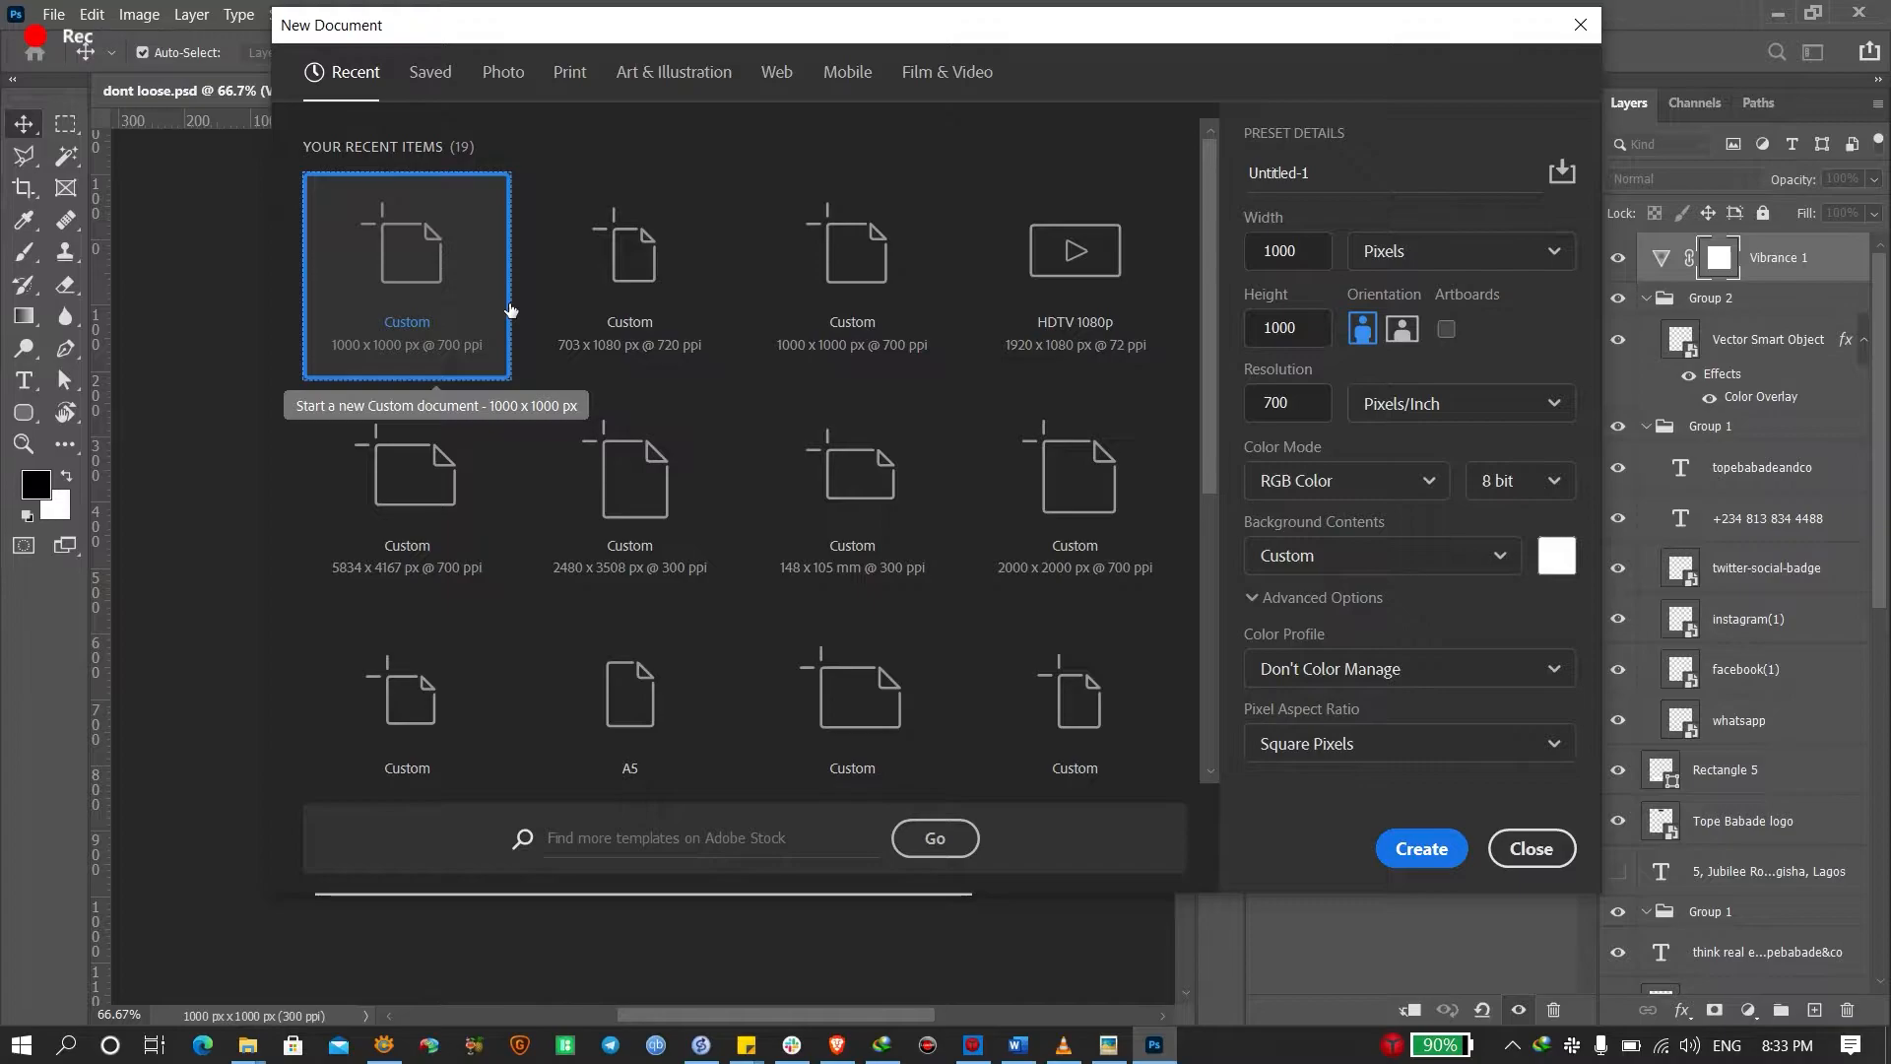
Create a new 1000 × 1000 px document at 700 ppi
left_click(1322, 405)
left_click(1450, 250)
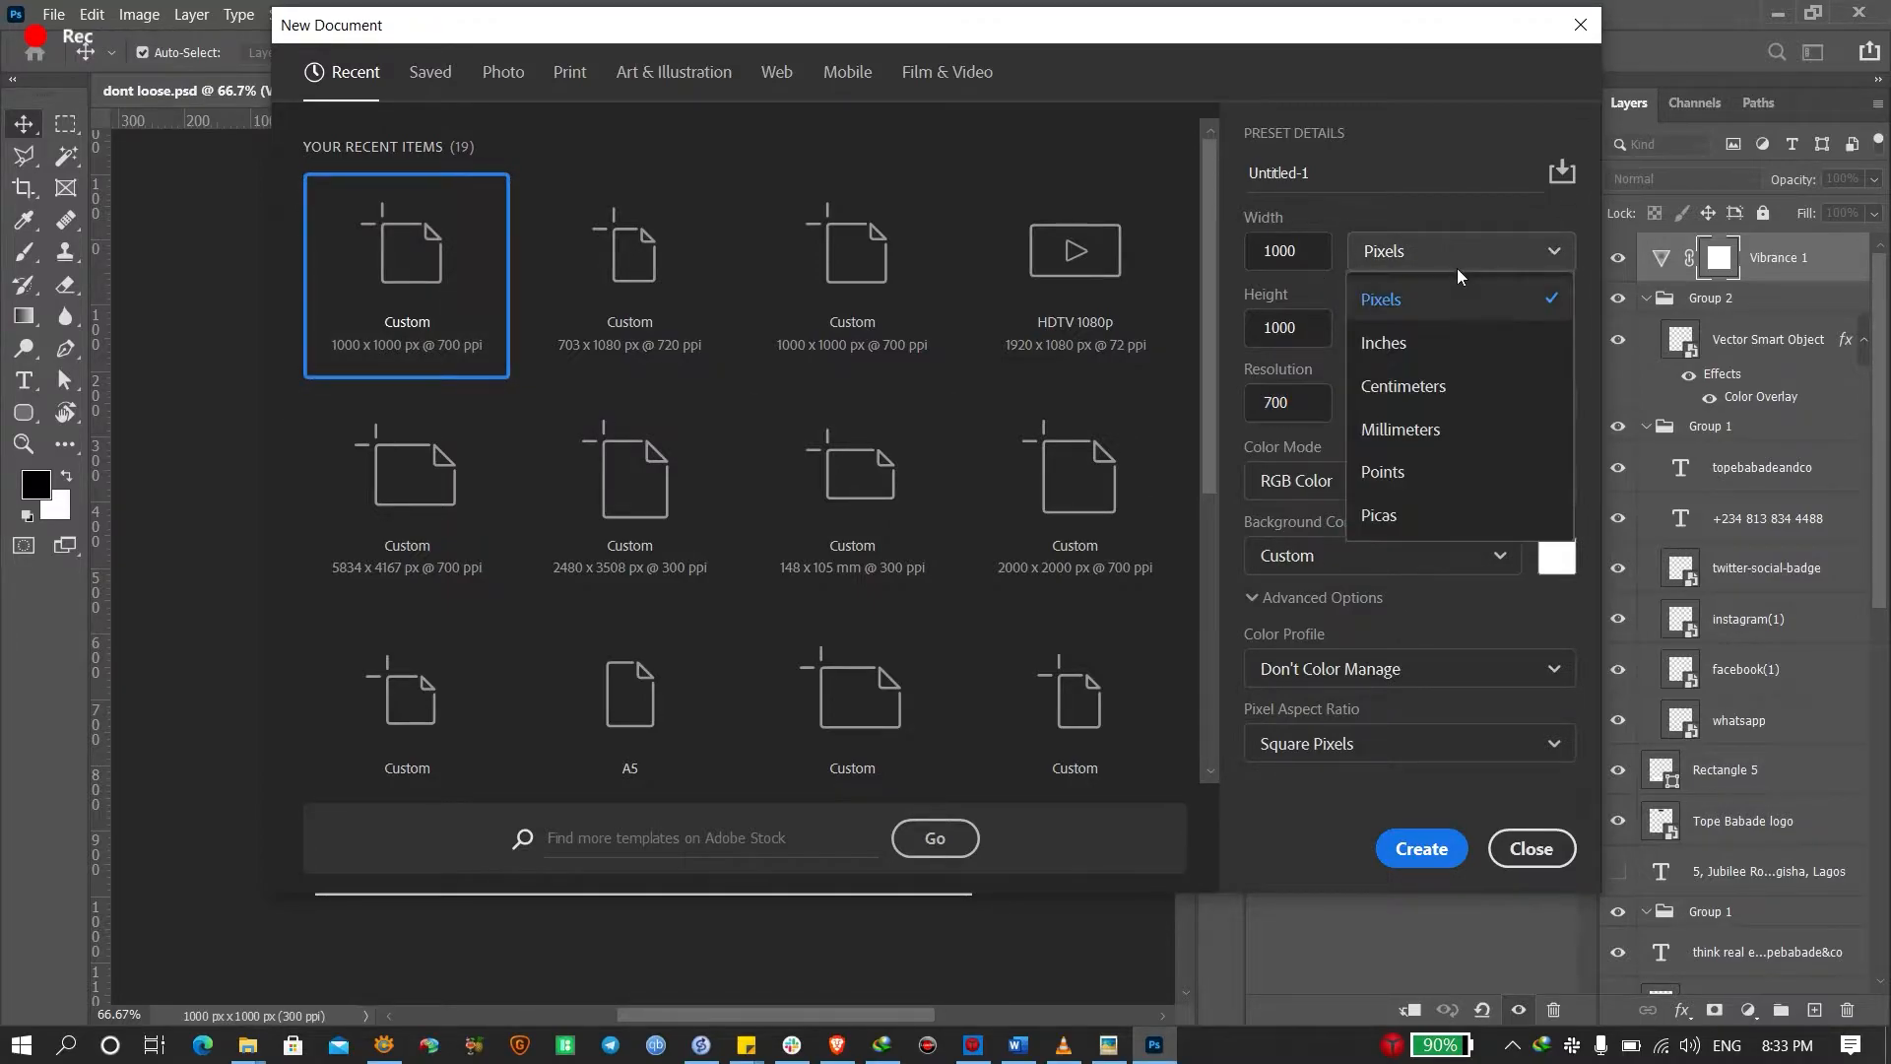
left_click(1457, 262)
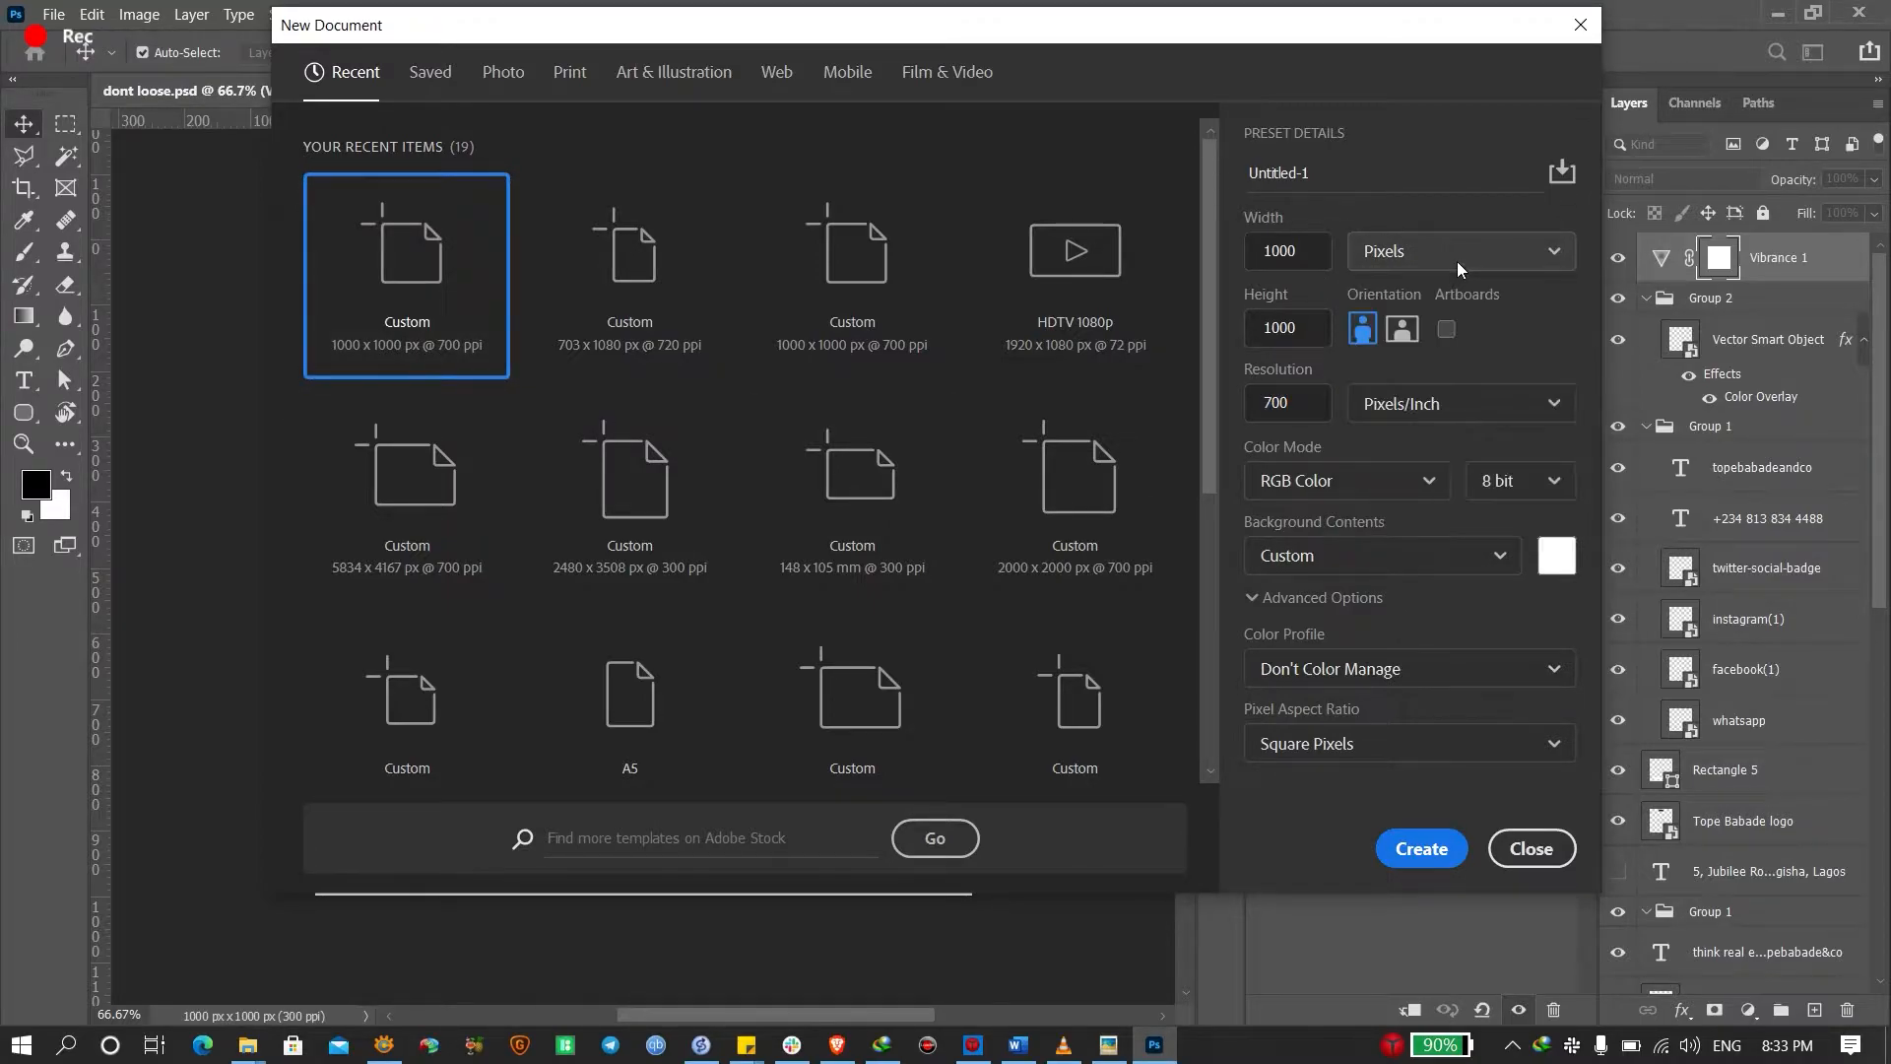
left_click(1304, 417)
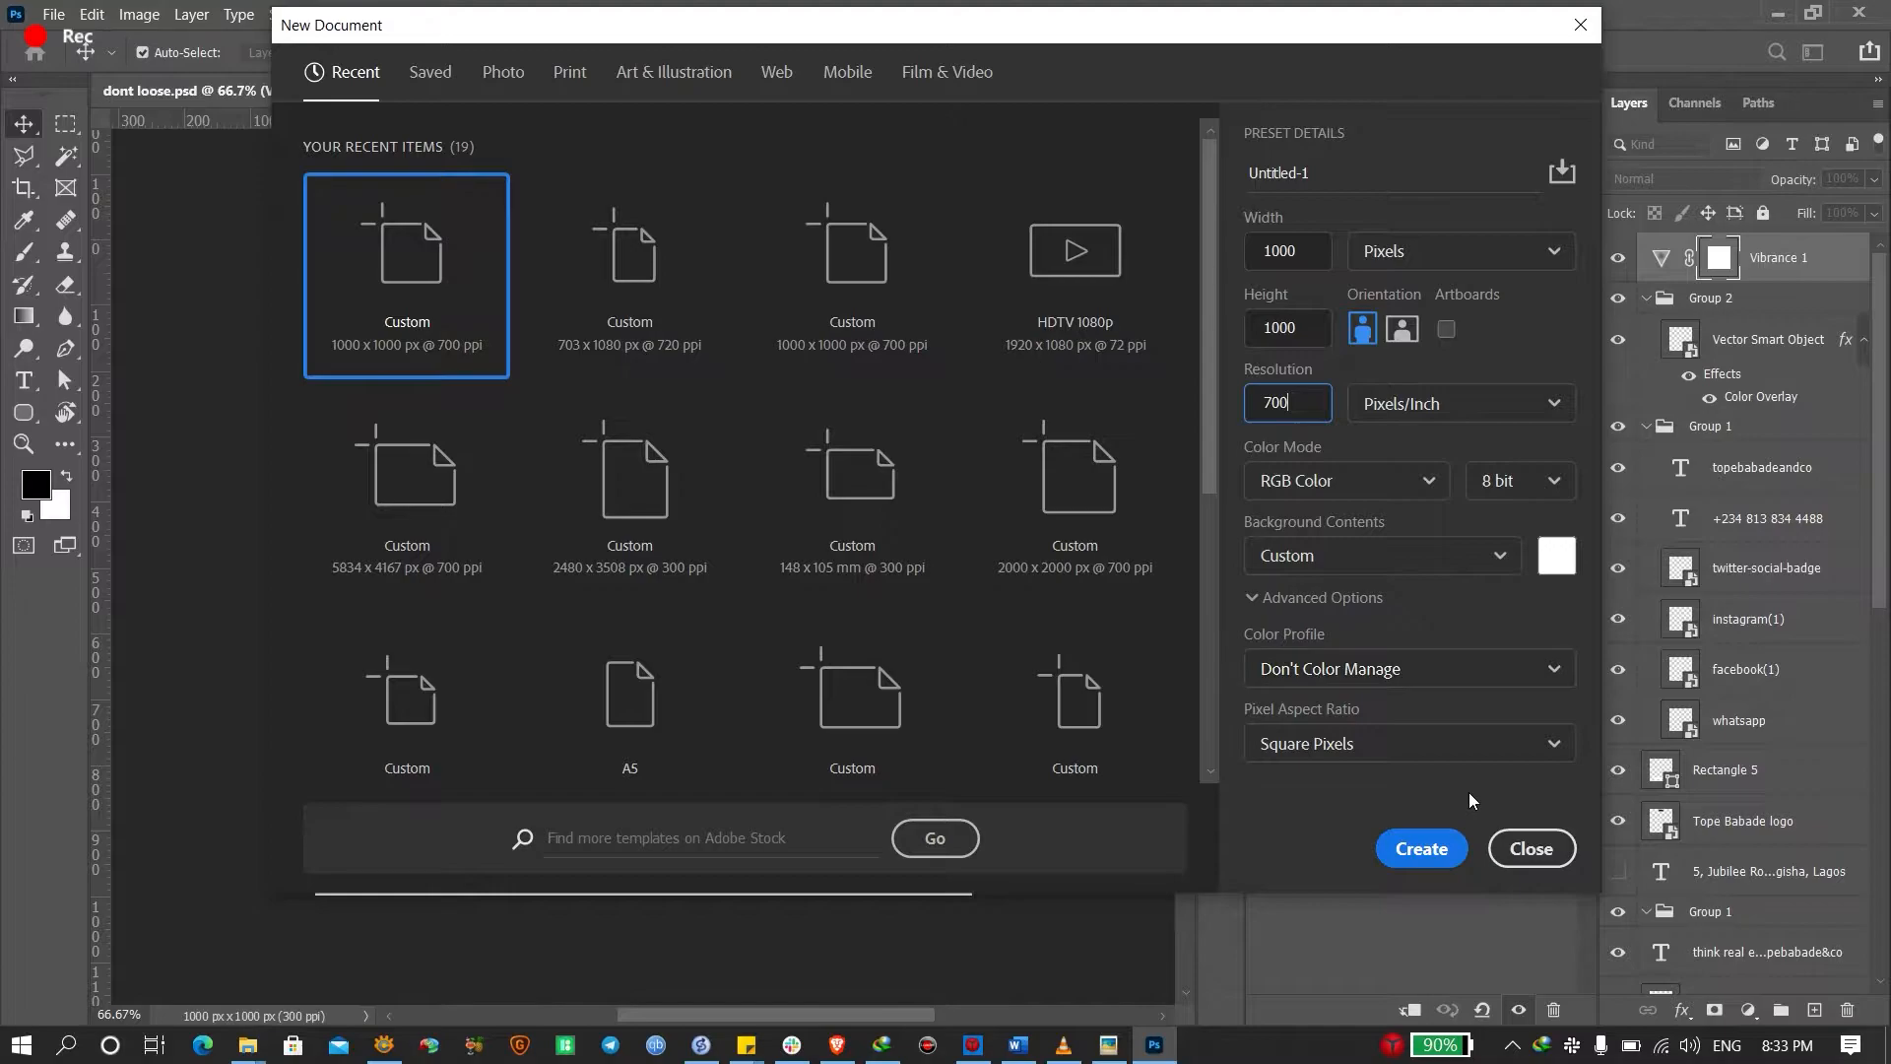
left_click(1416, 849)
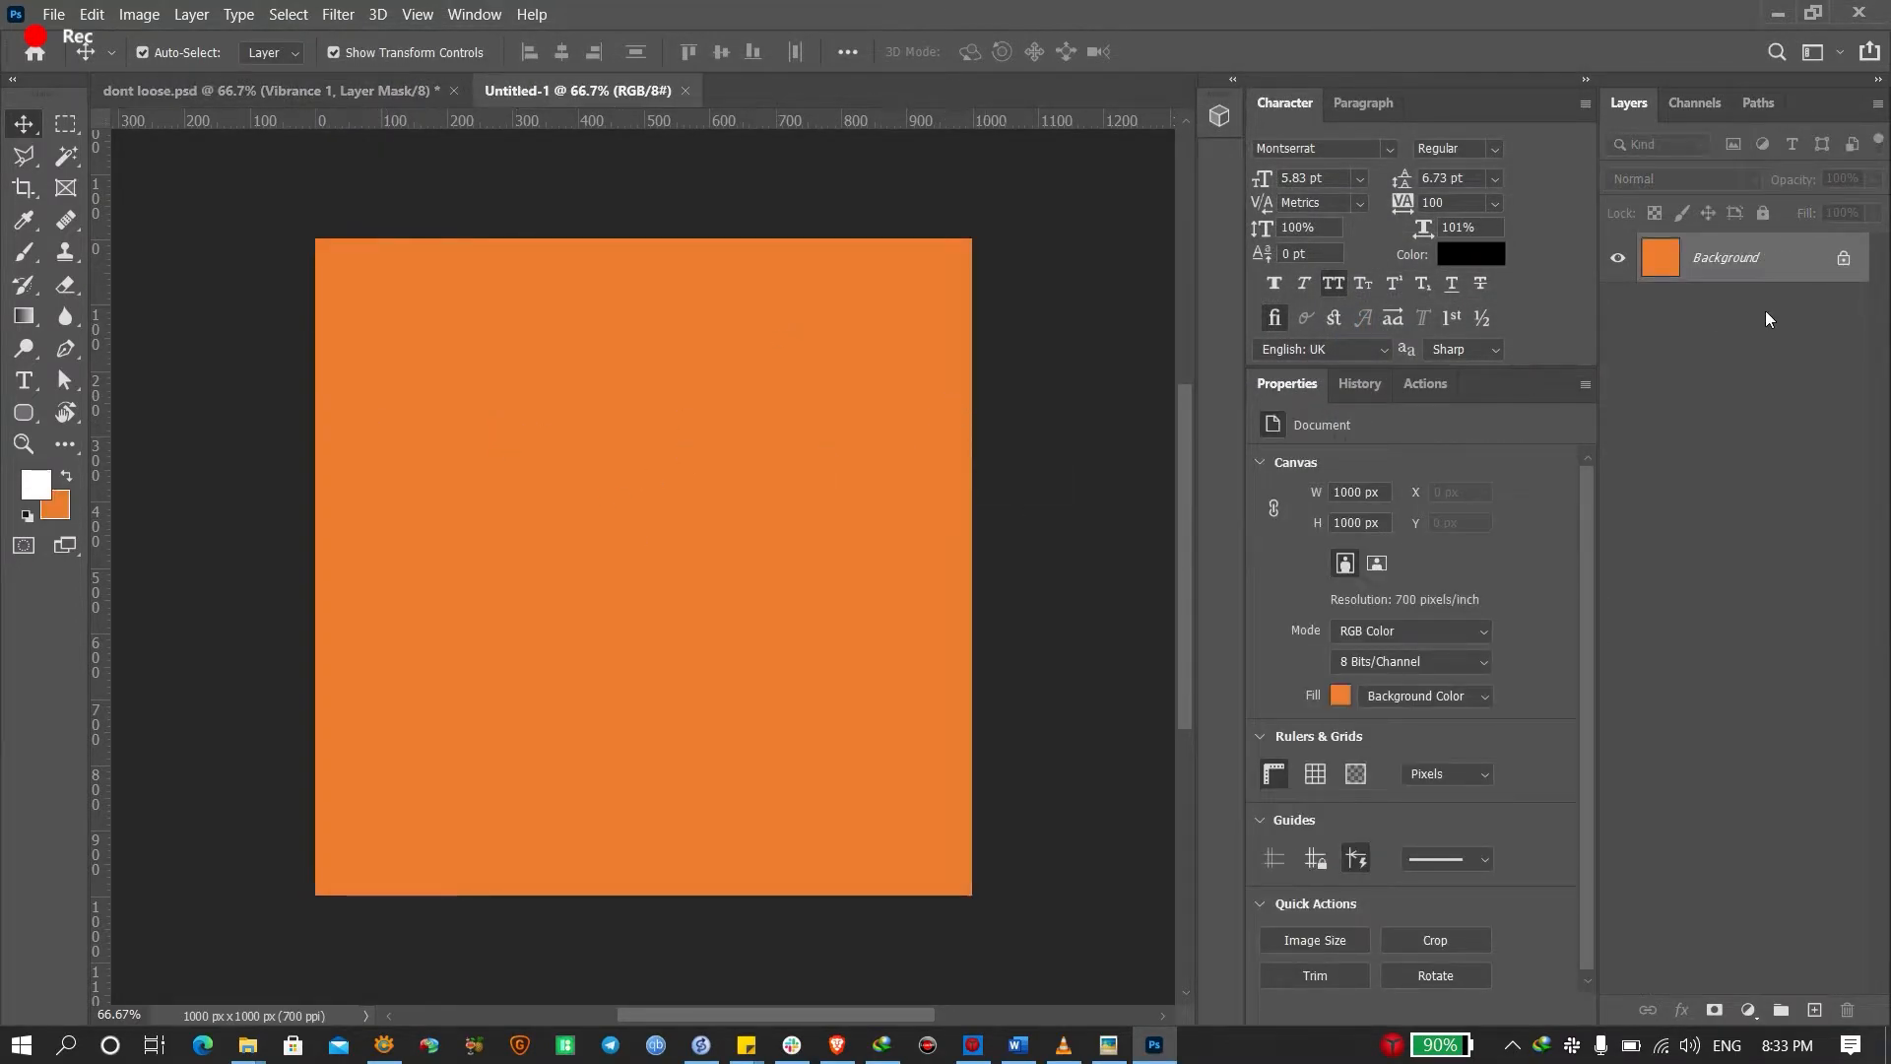
Set the foreground colour to white and fill the Untitled-1 background with it
left_click(35, 484)
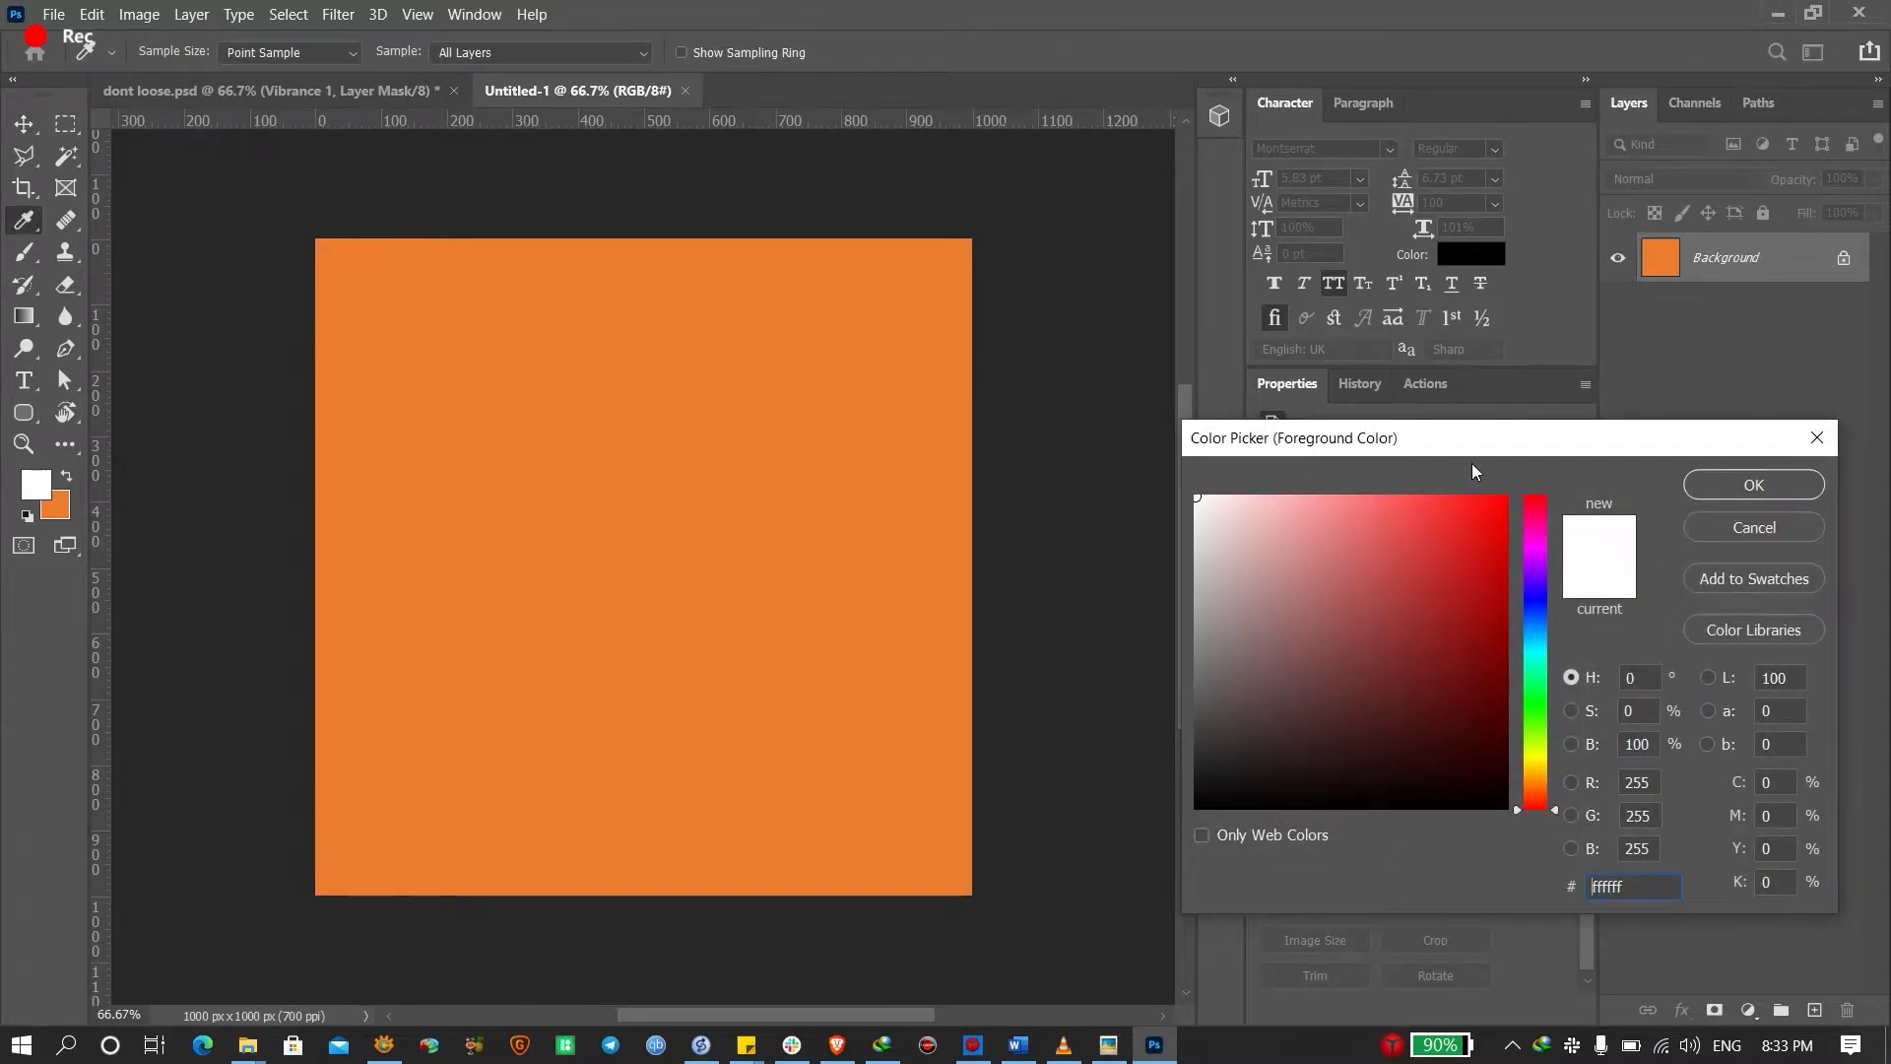
left_click(1753, 485)
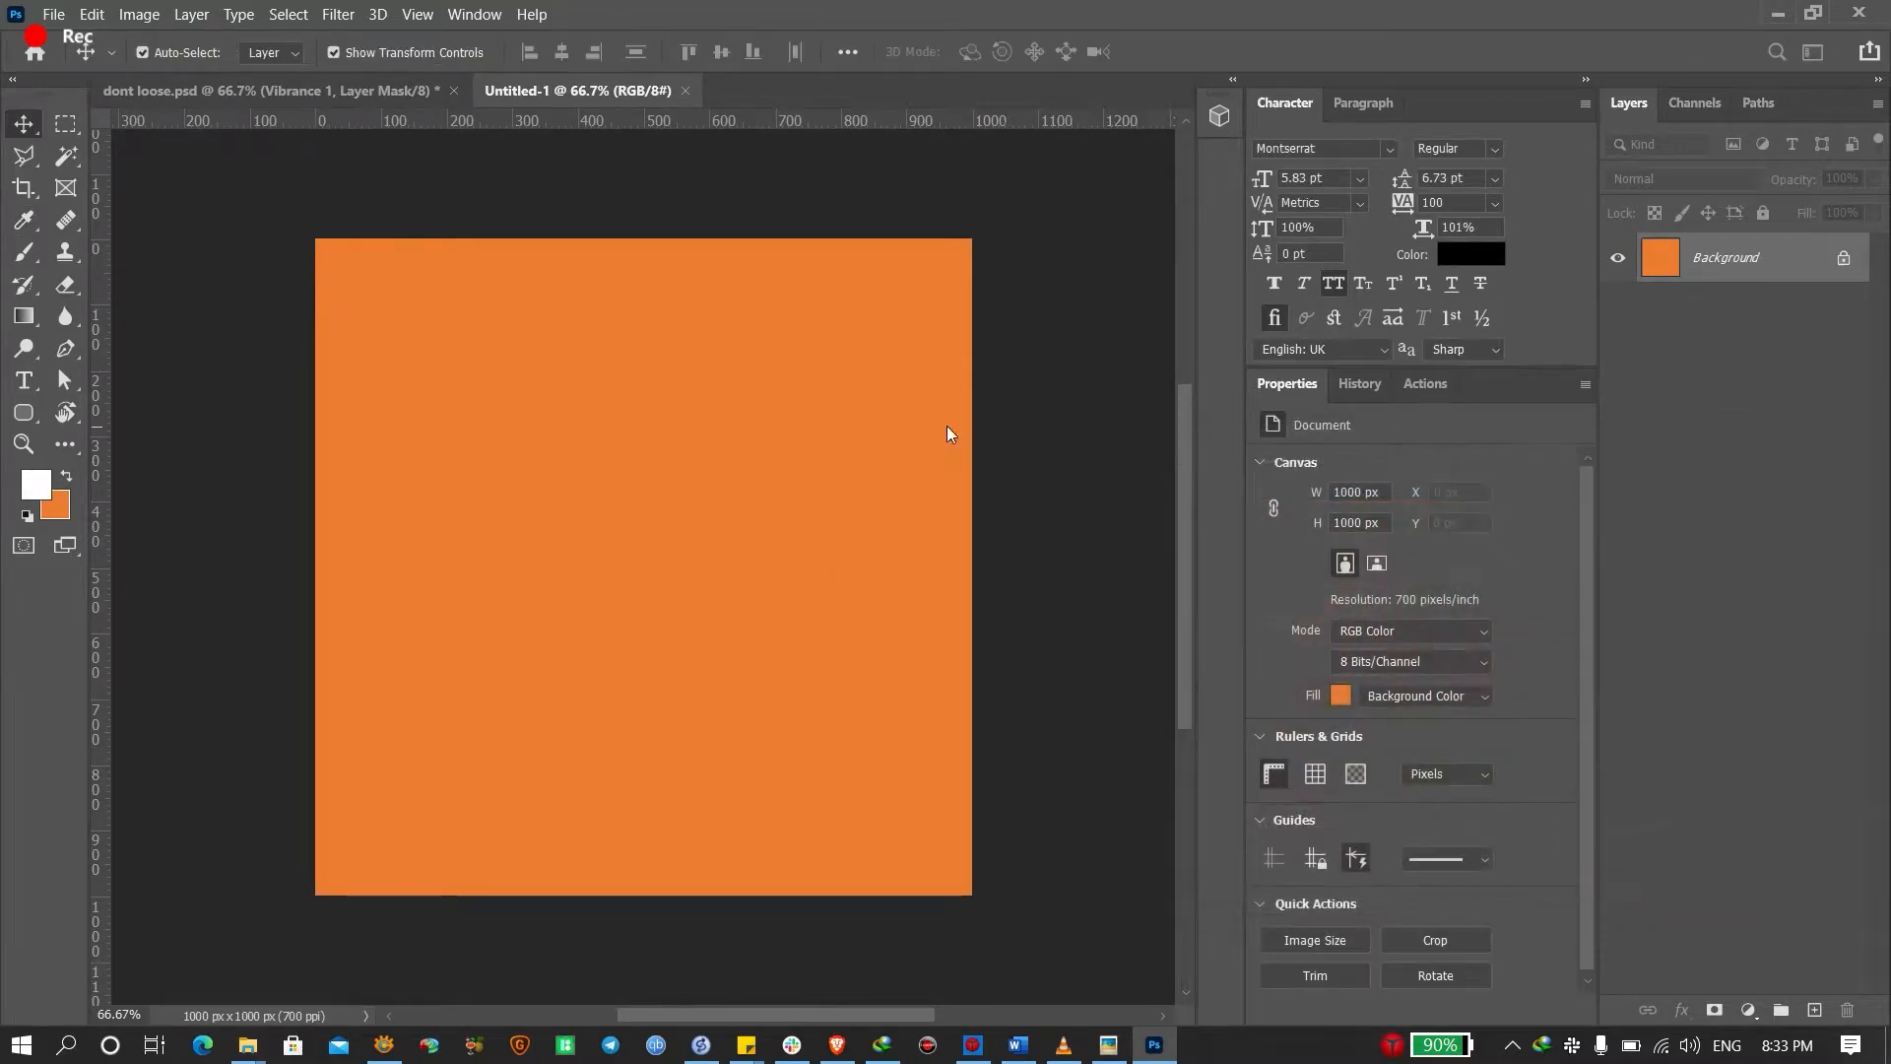
left_click(37, 488)
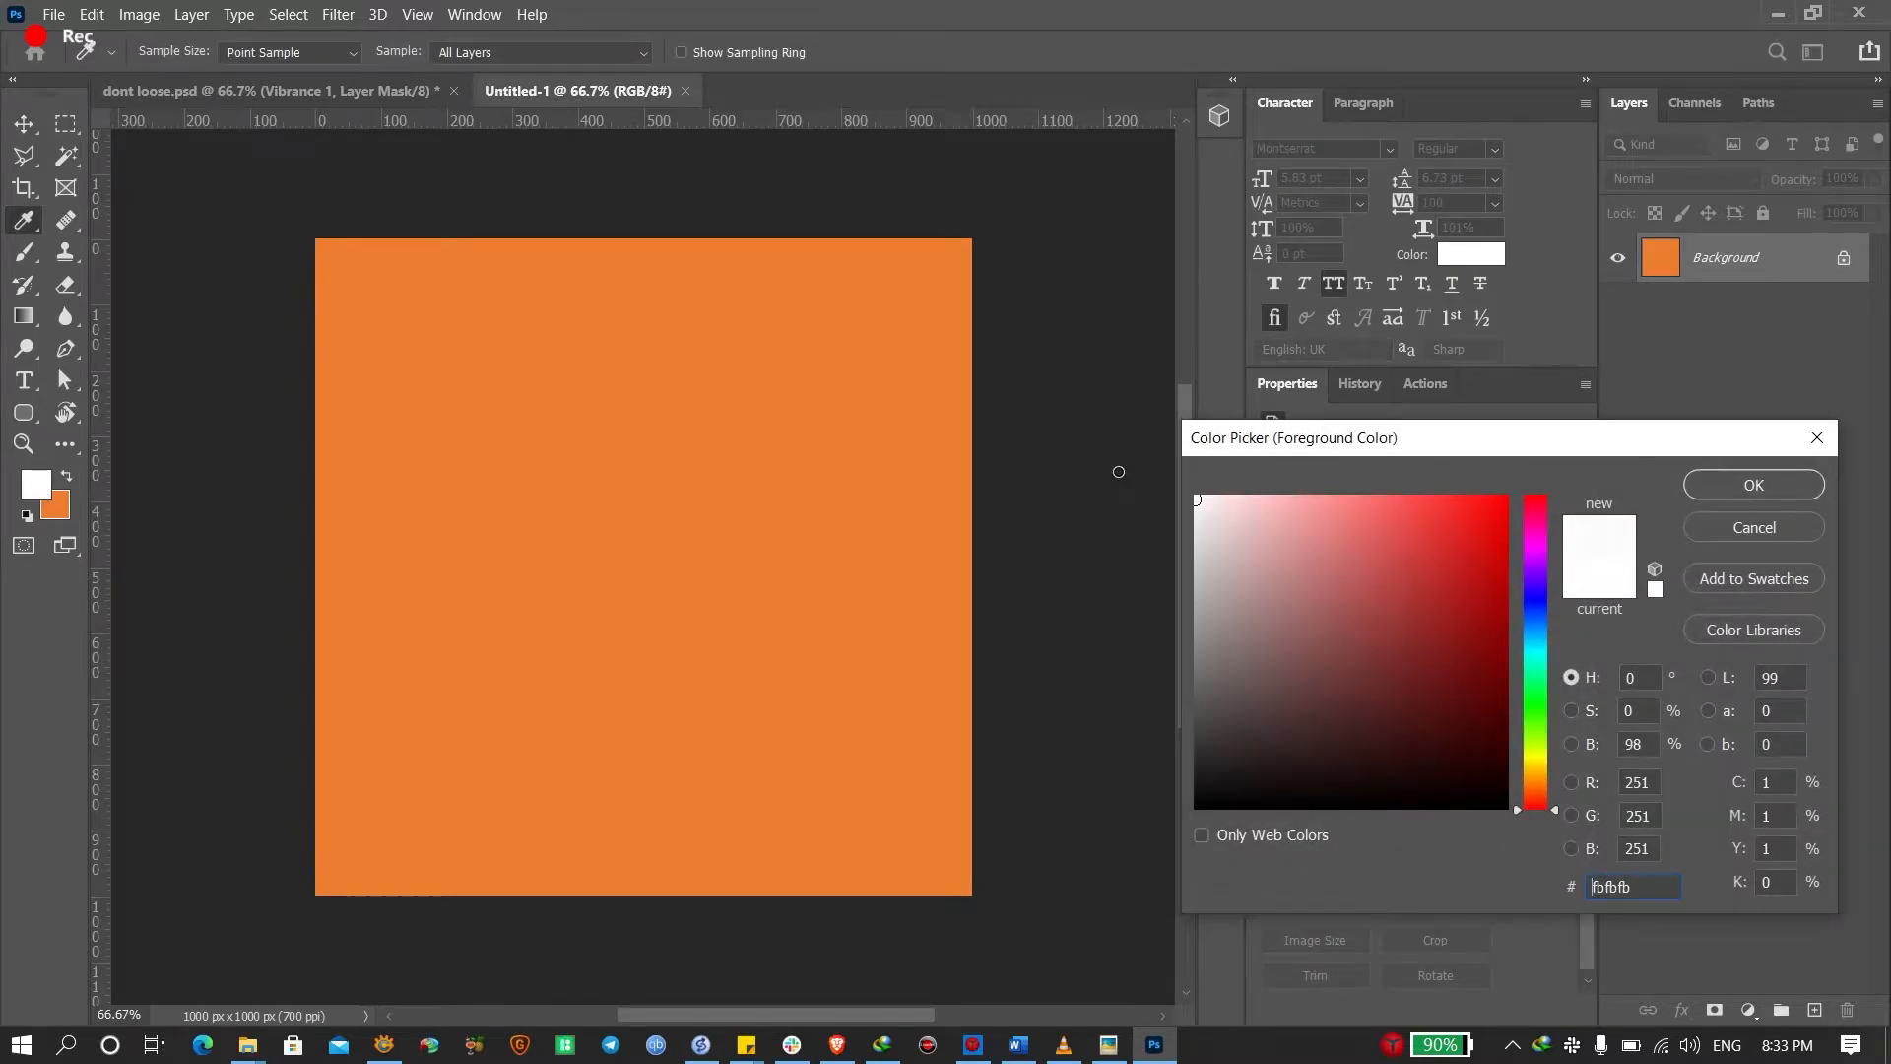
left_click(1733, 484)
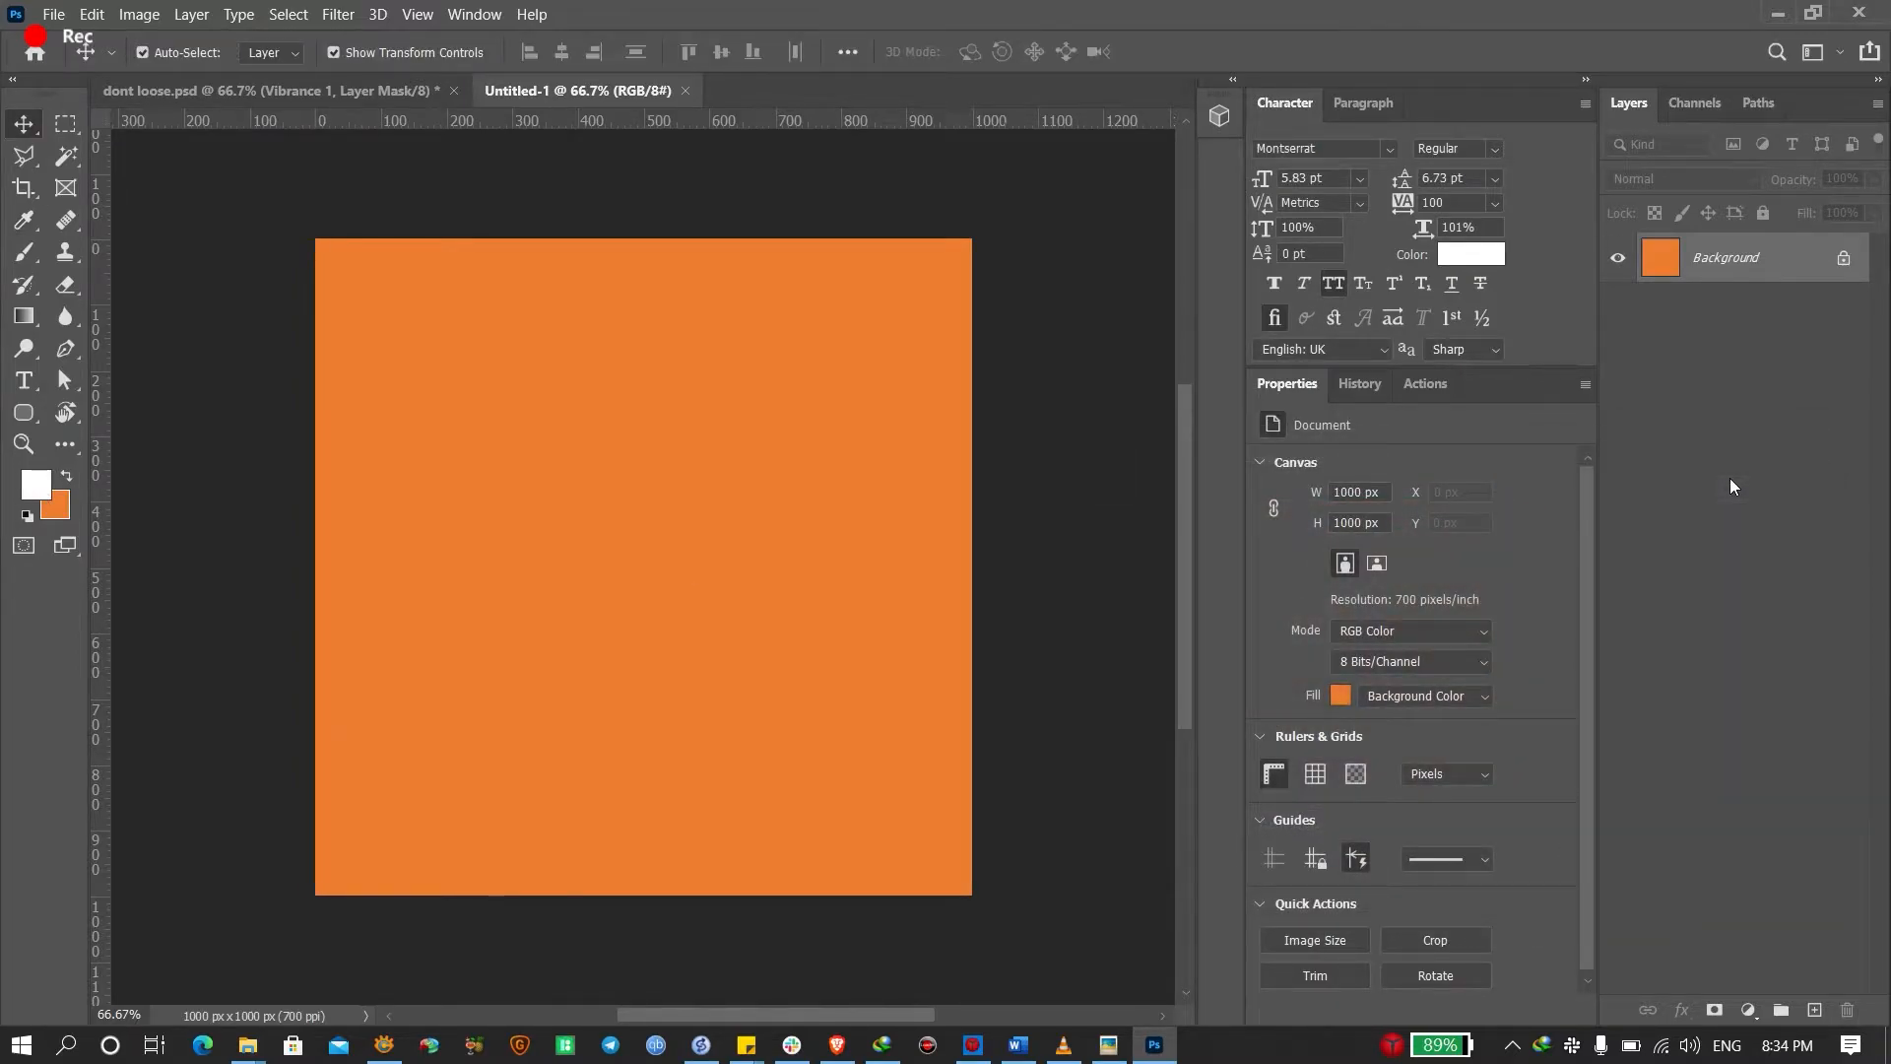
key("alt+BackSpace")
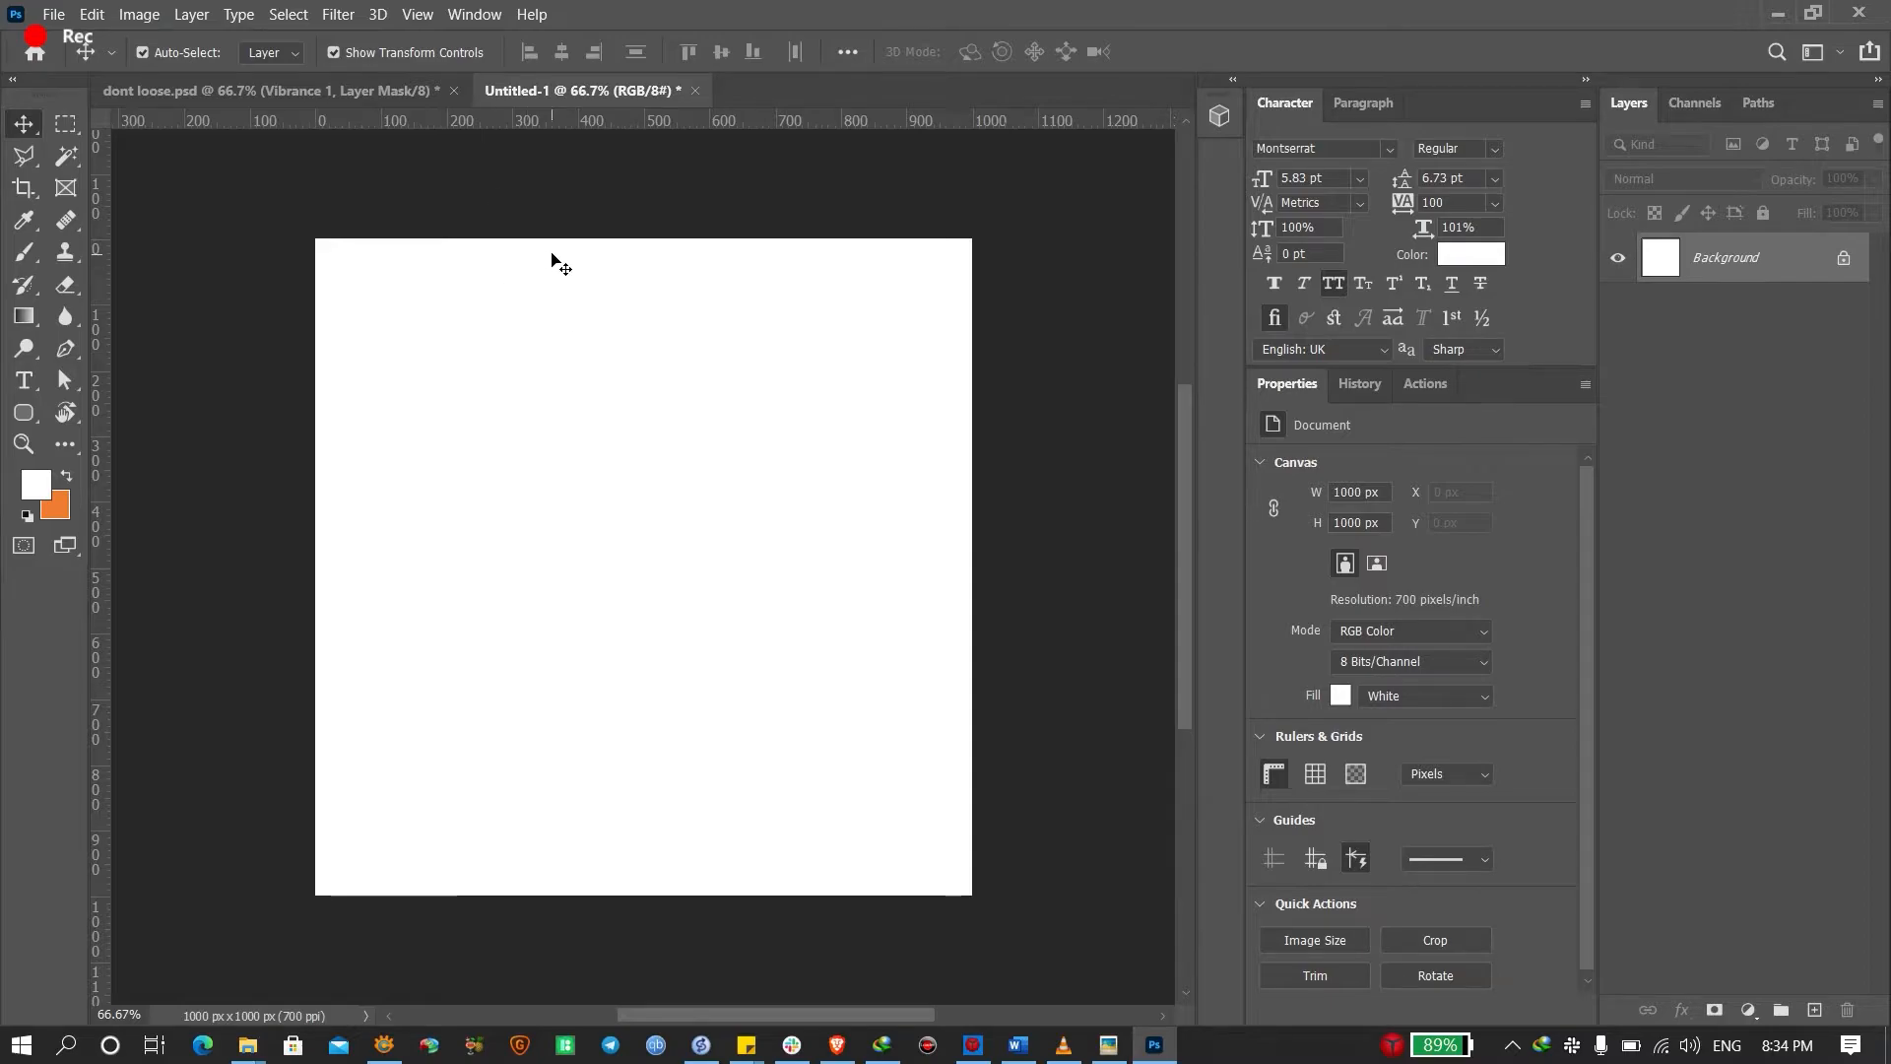
Select the Tope Babade logo in dont loose.psd, then switch to the Unused folder
left_click(353, 91)
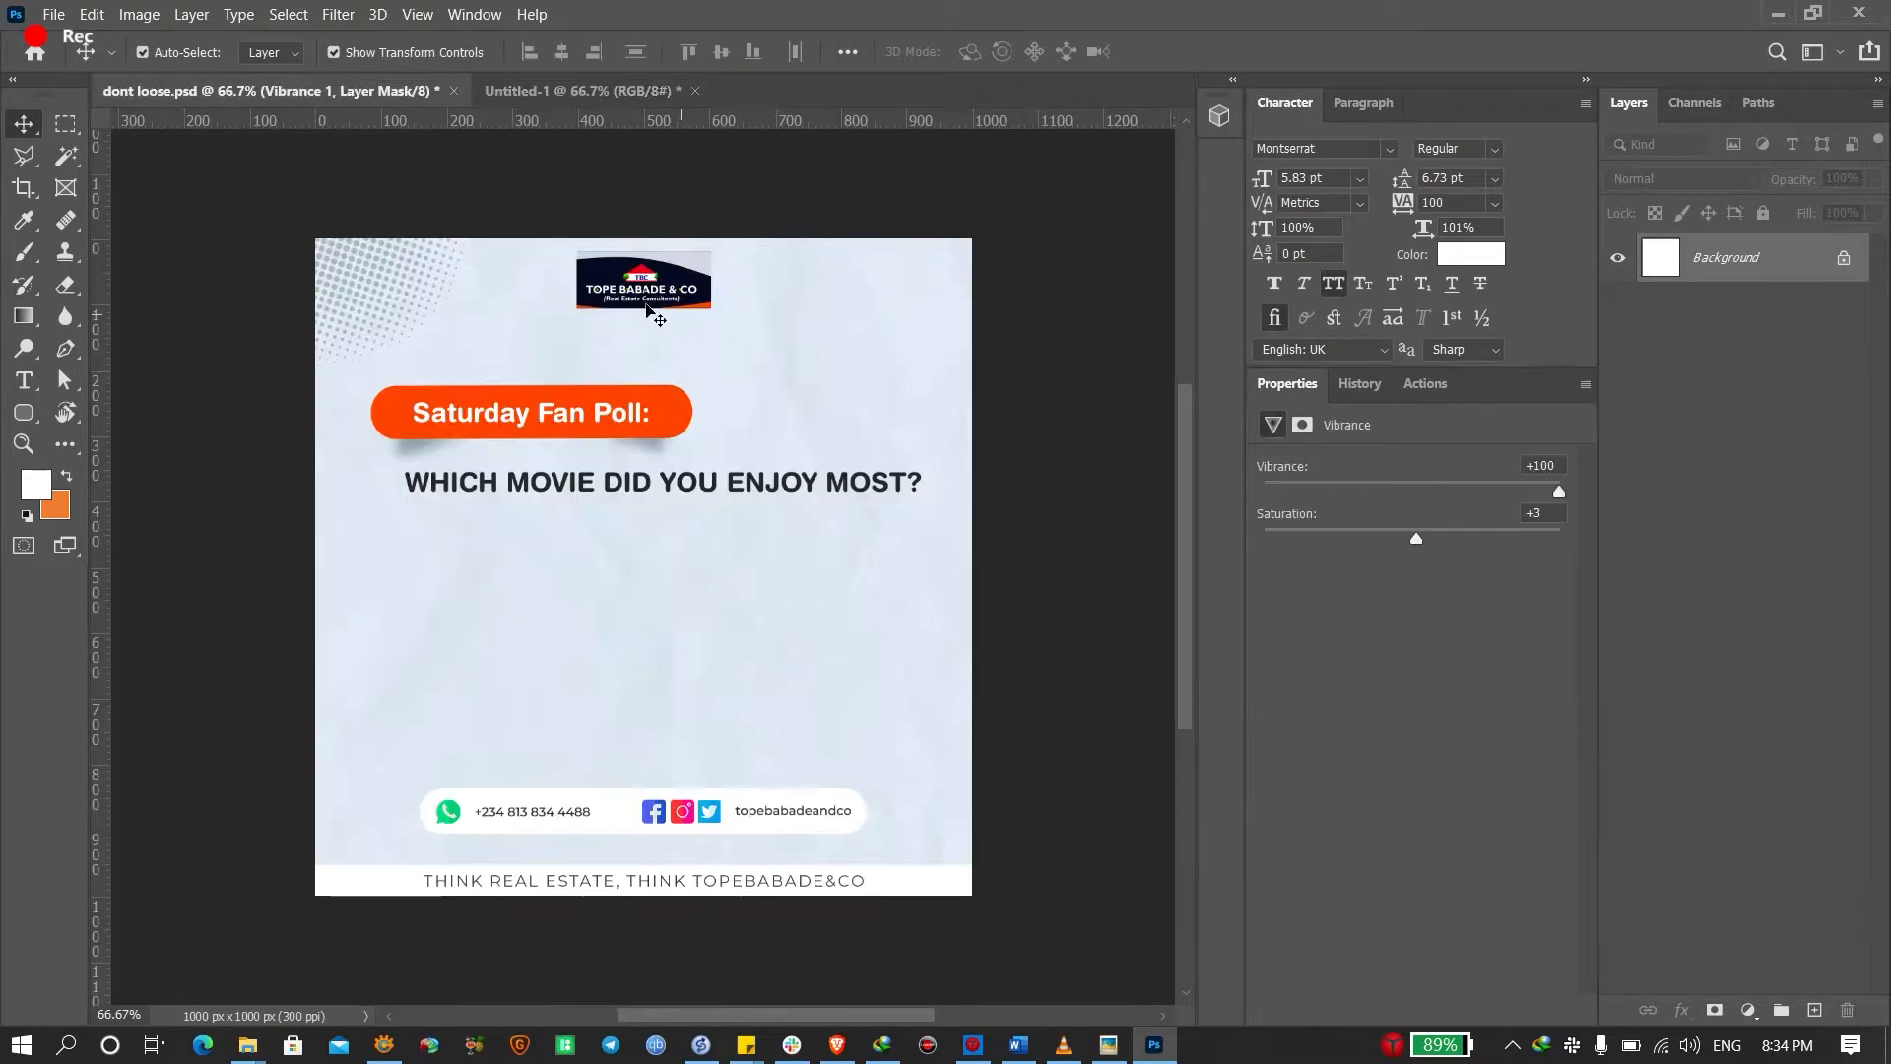
left_click(680, 286)
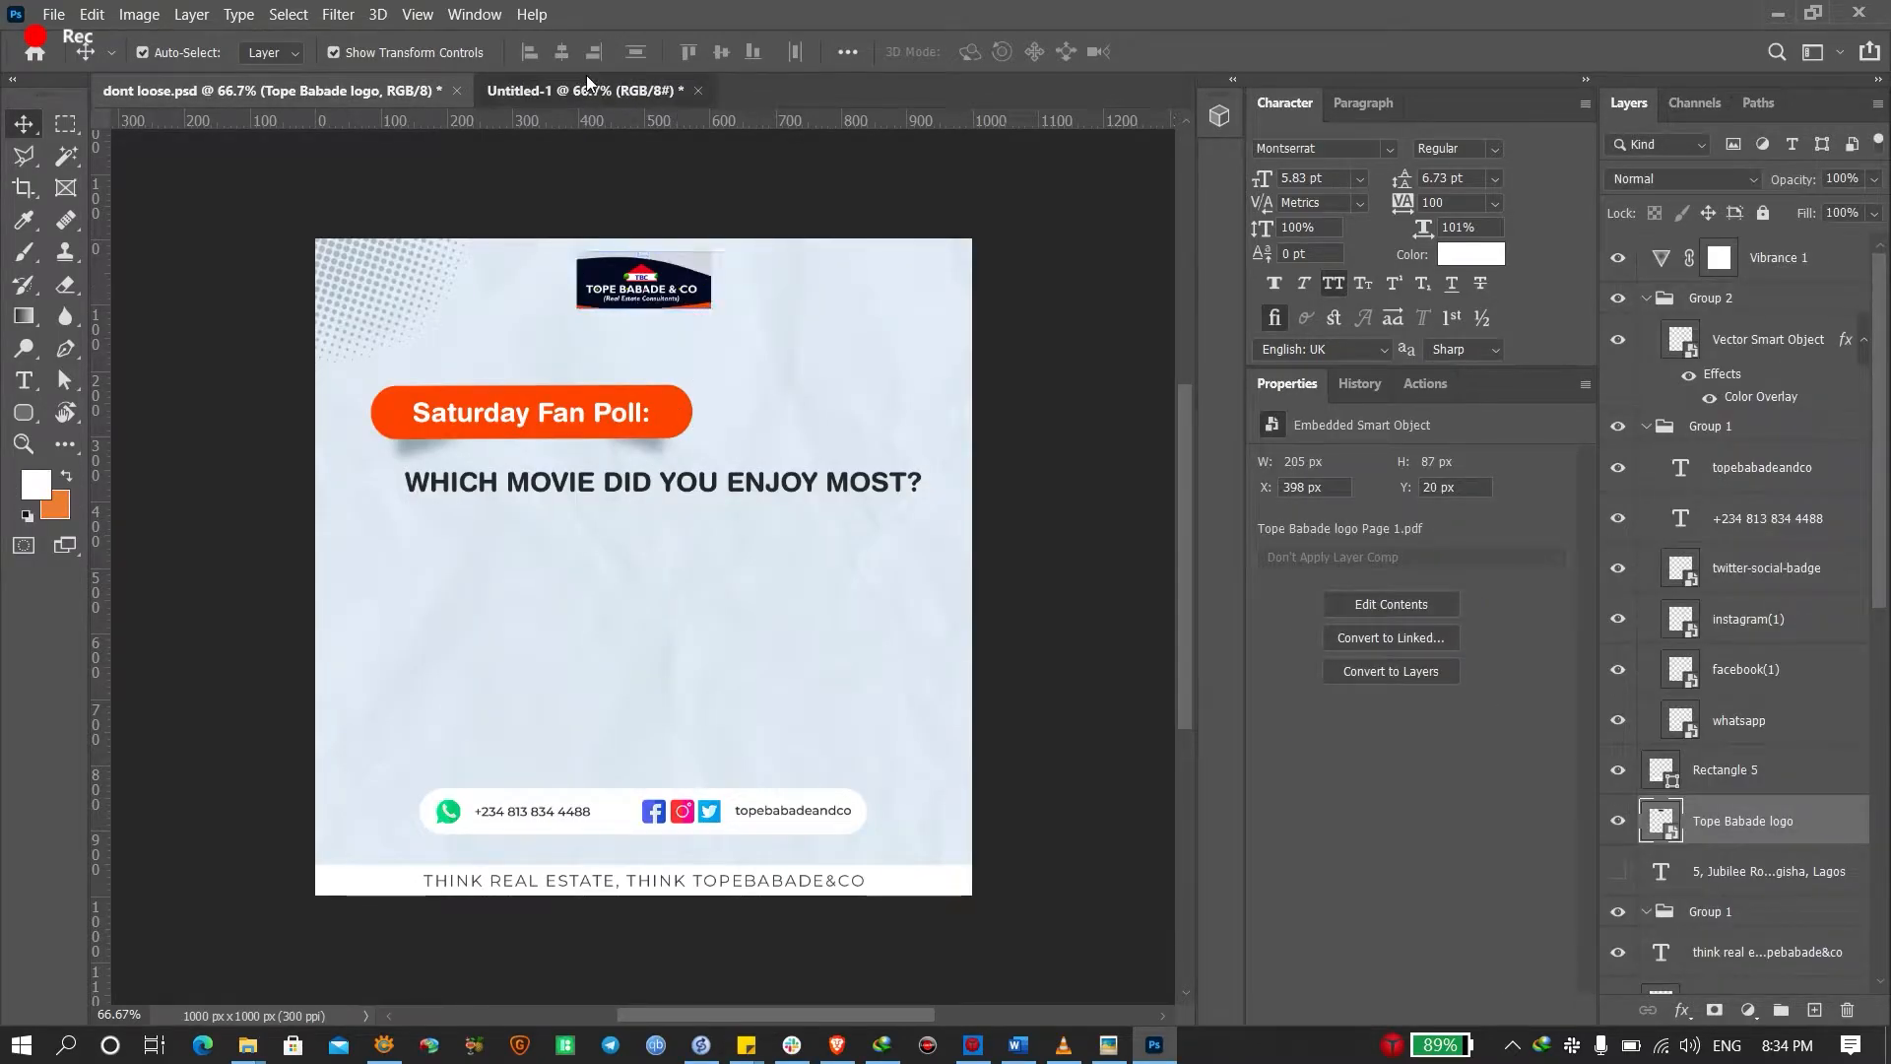
key("alt+Tab")
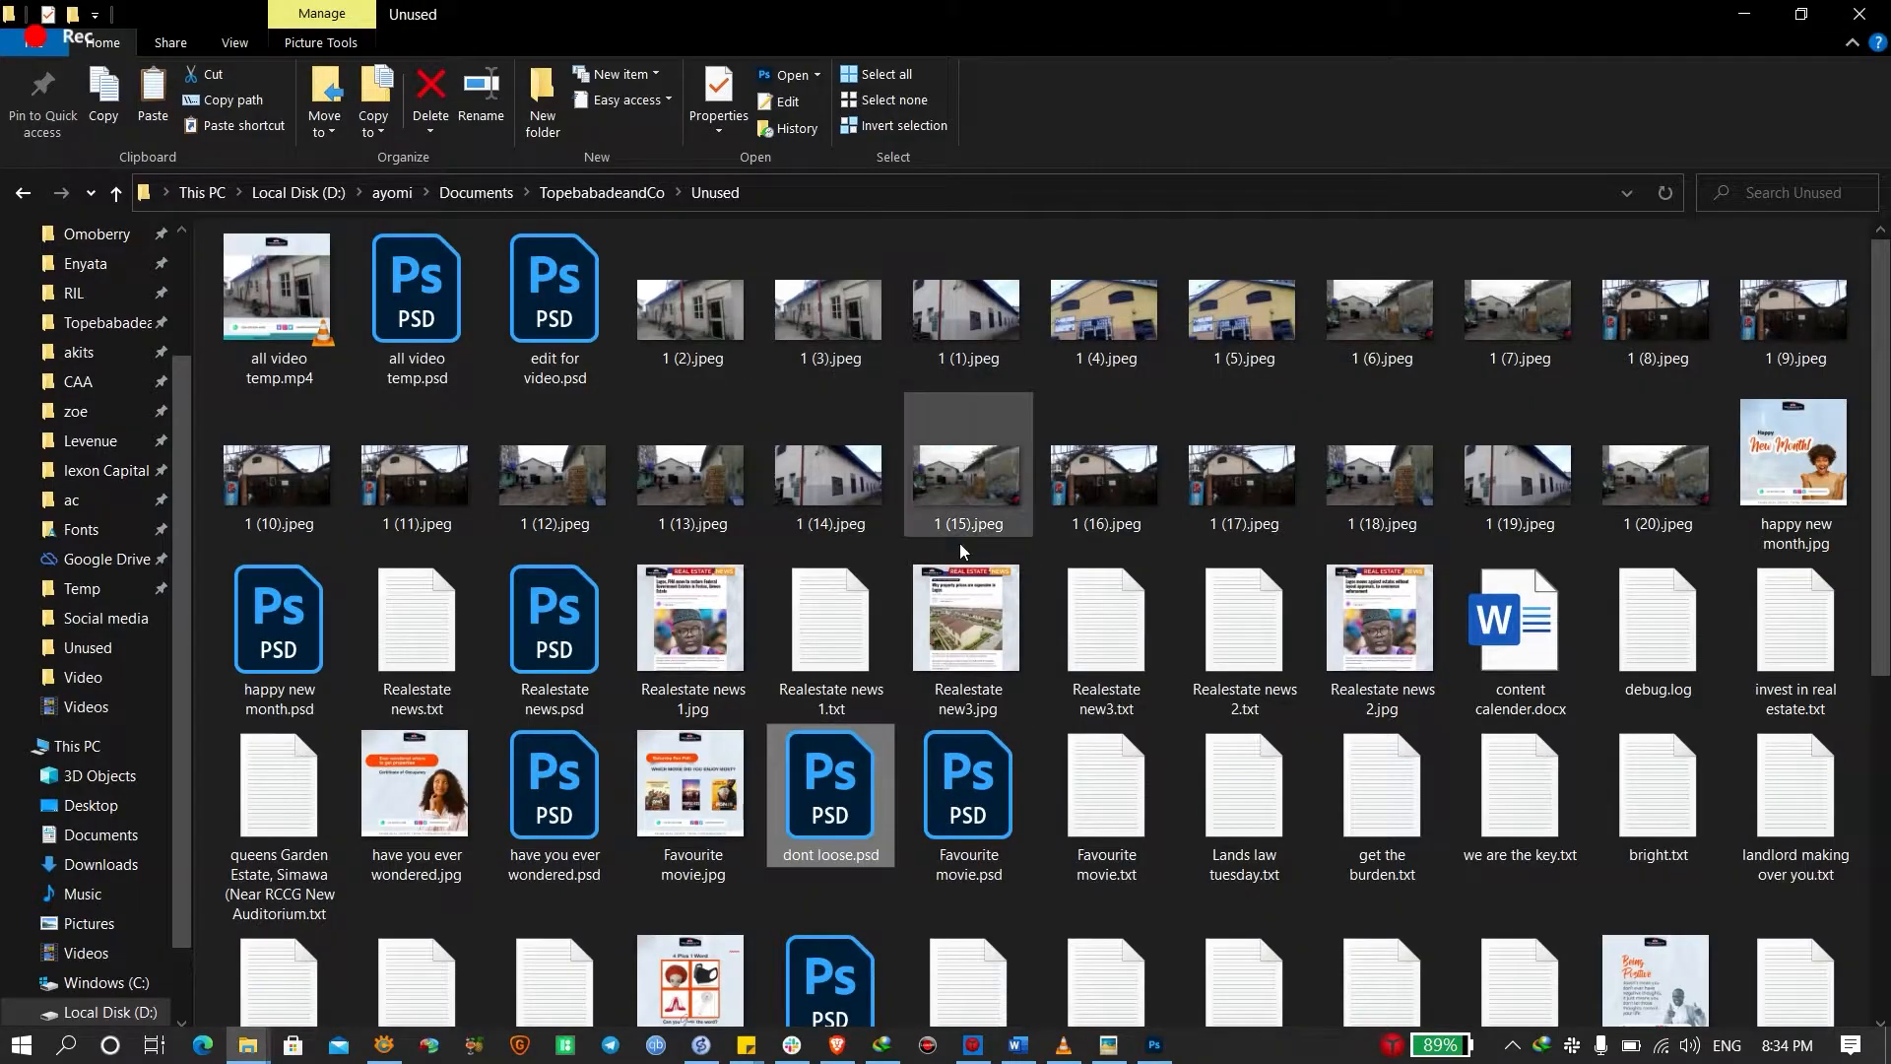
Search the Unused folder for 'logo', then try 'topeba' before returning to the folder
scroll(1178, 608, "down", 5)
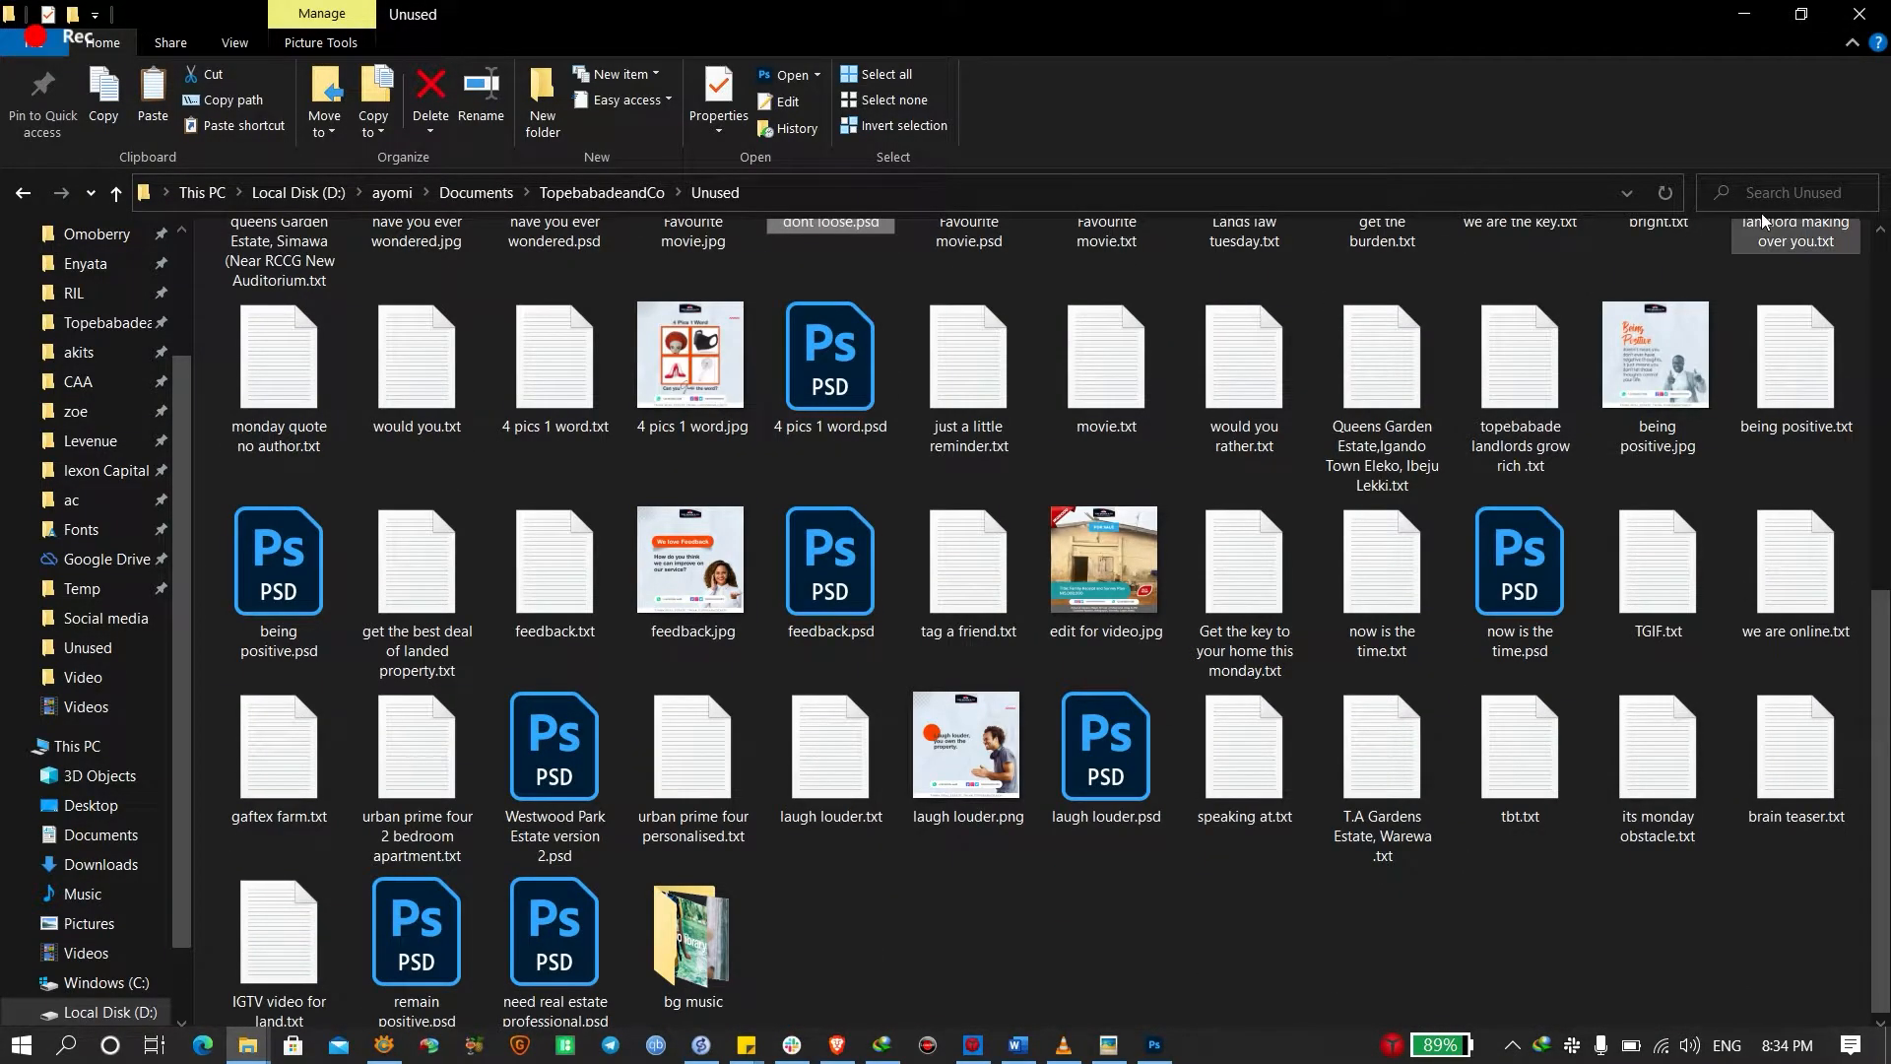
left_click(1781, 190)
type("logo")
key("Return")
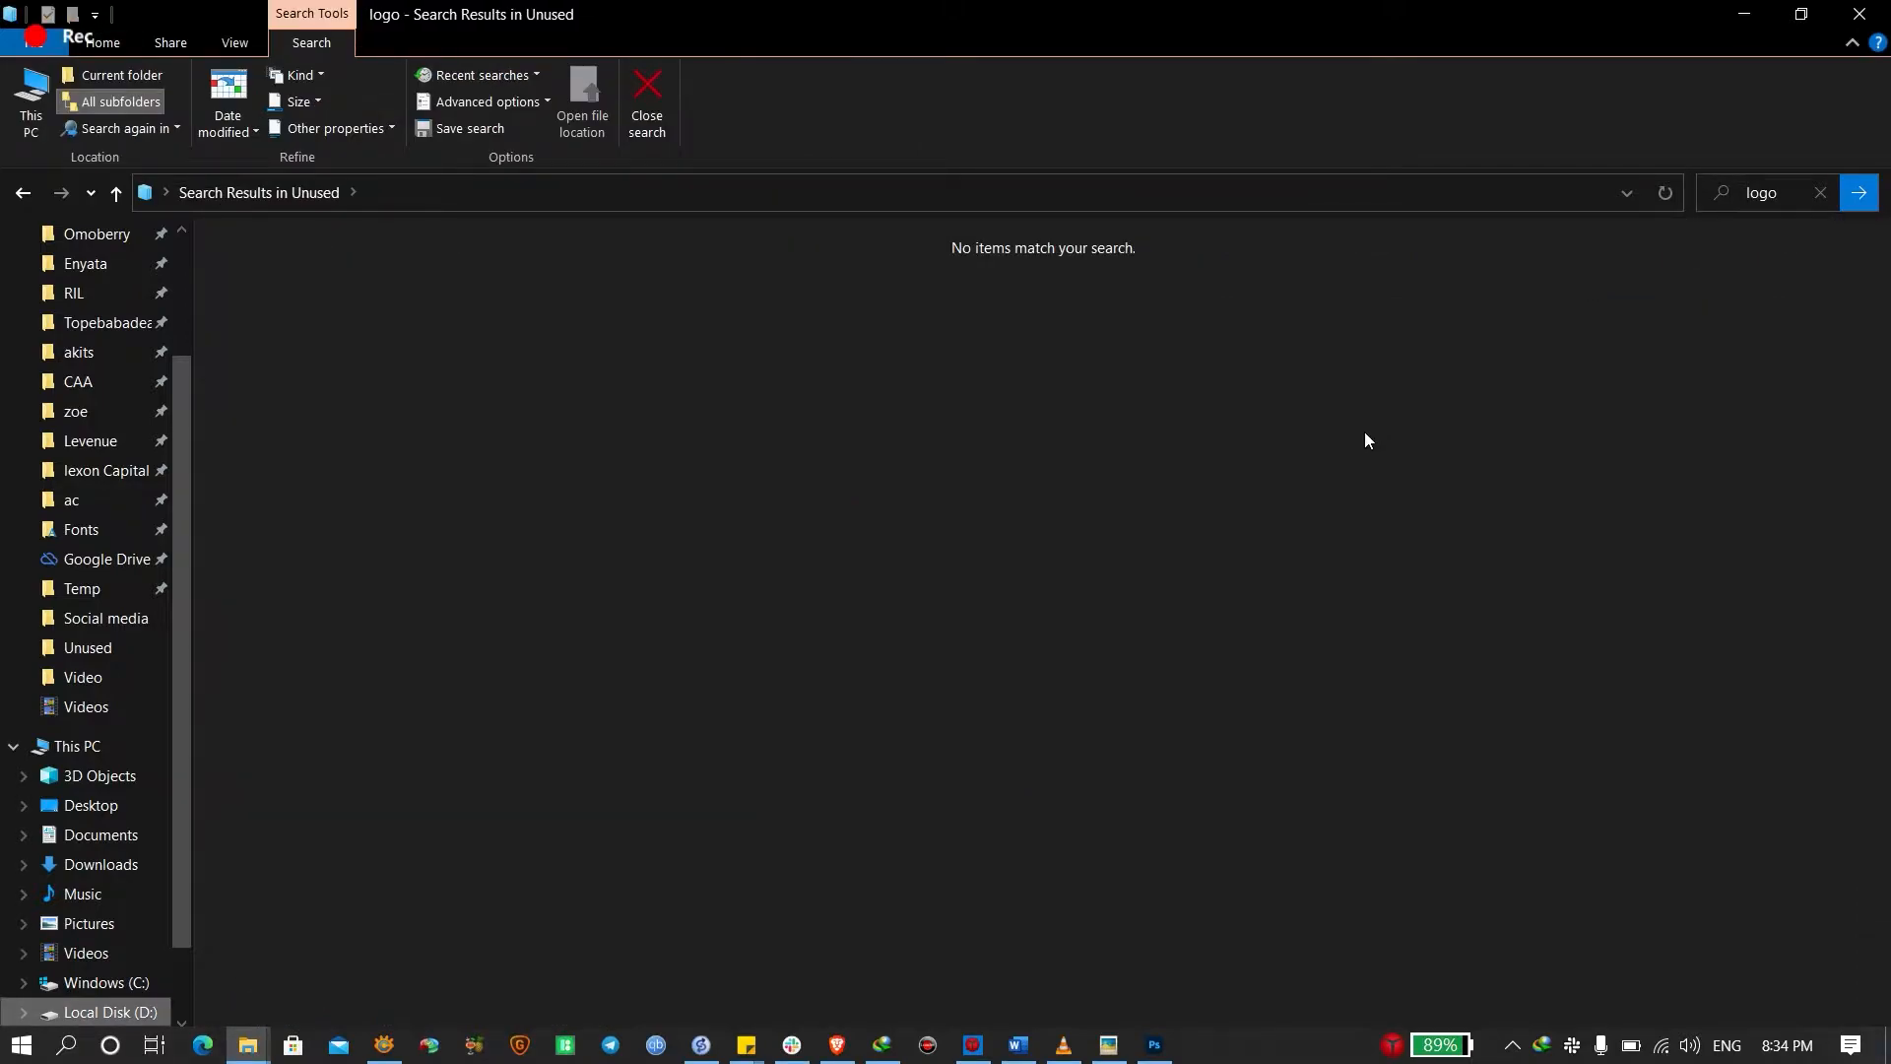
key("ctrl+e")
type("top")
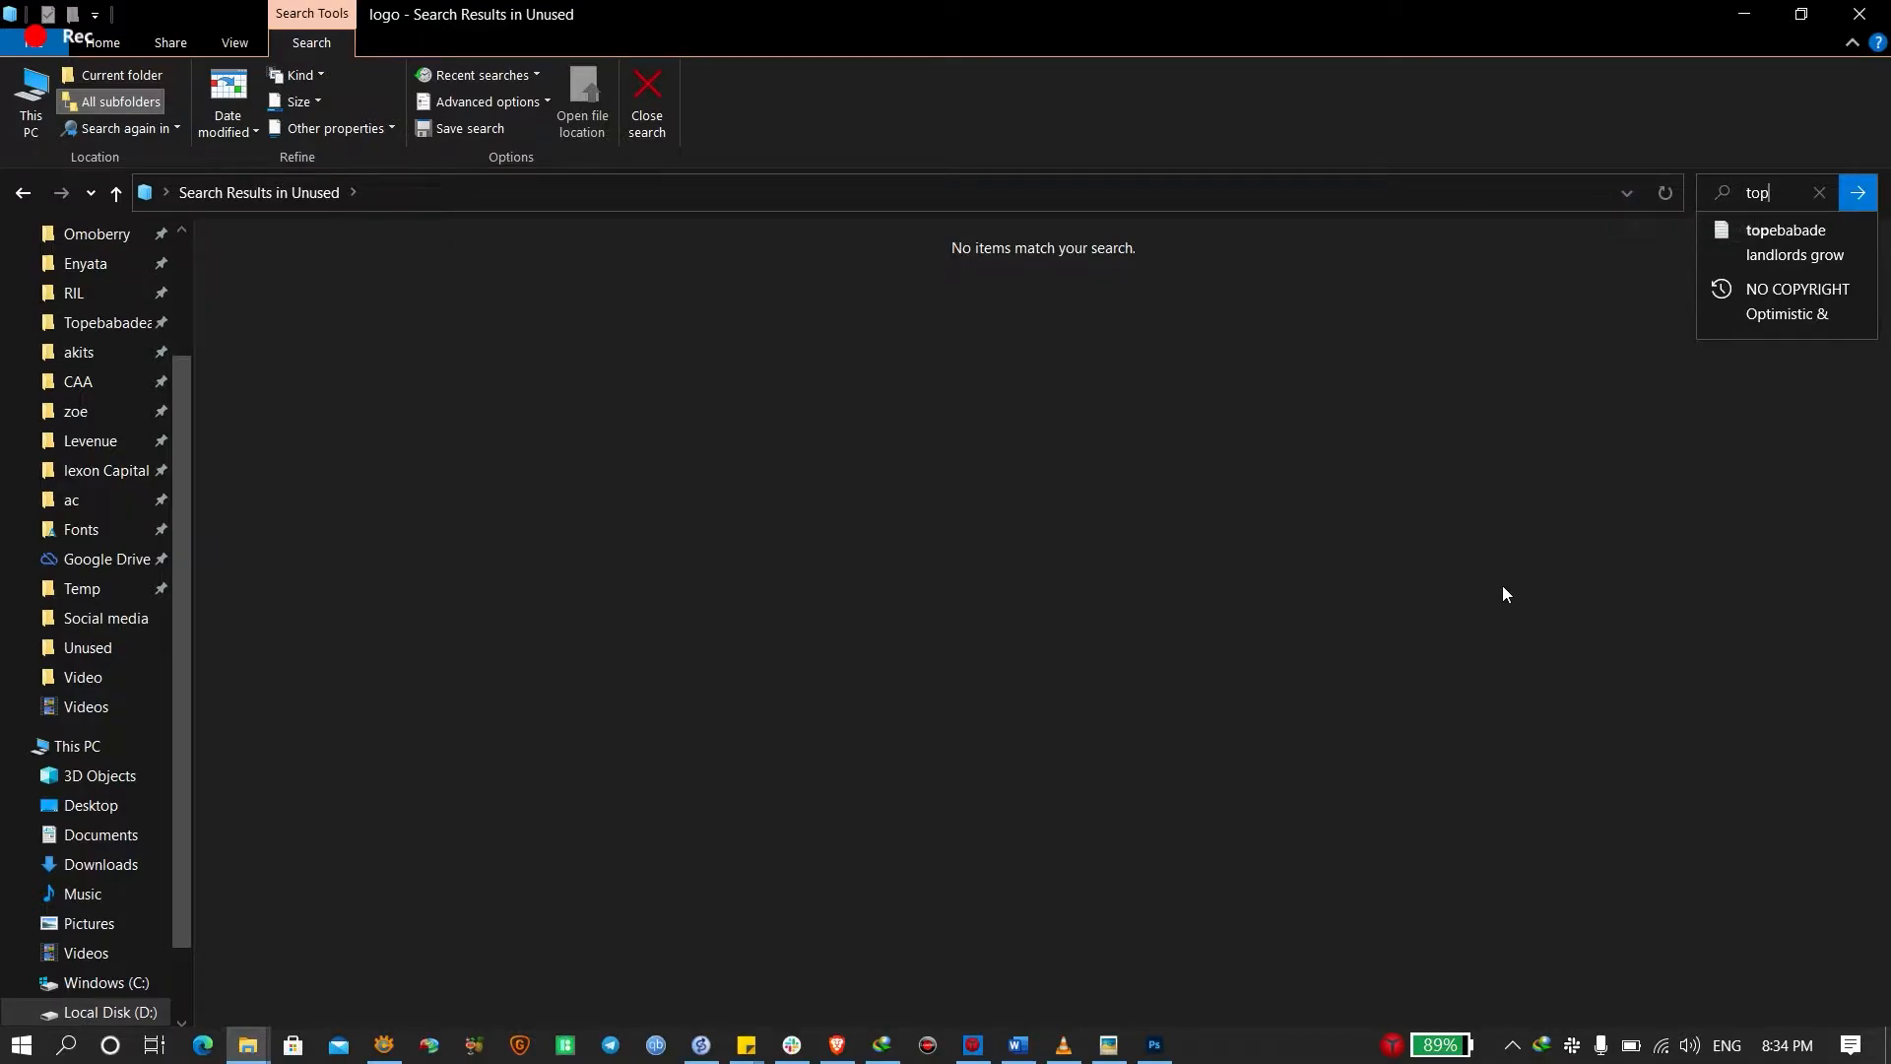
type("eba")
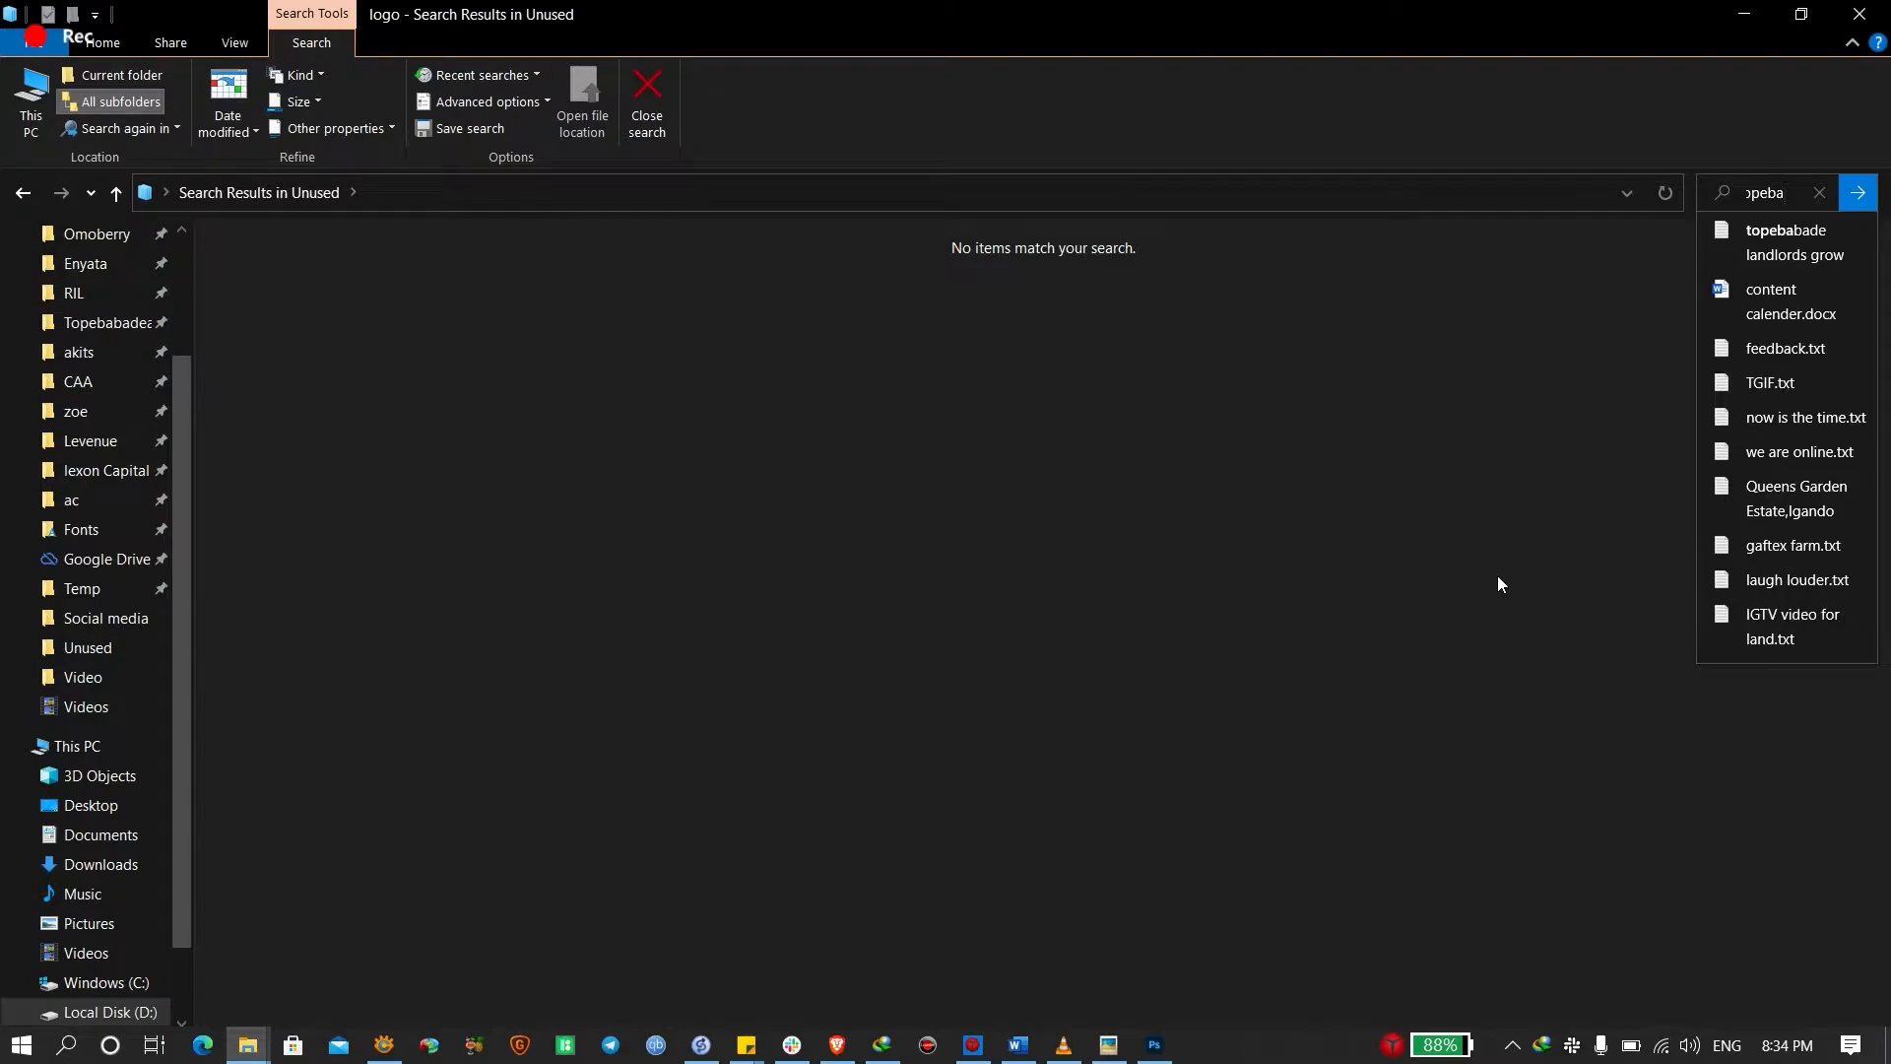
left_click(1497, 575)
left_click(109, 196)
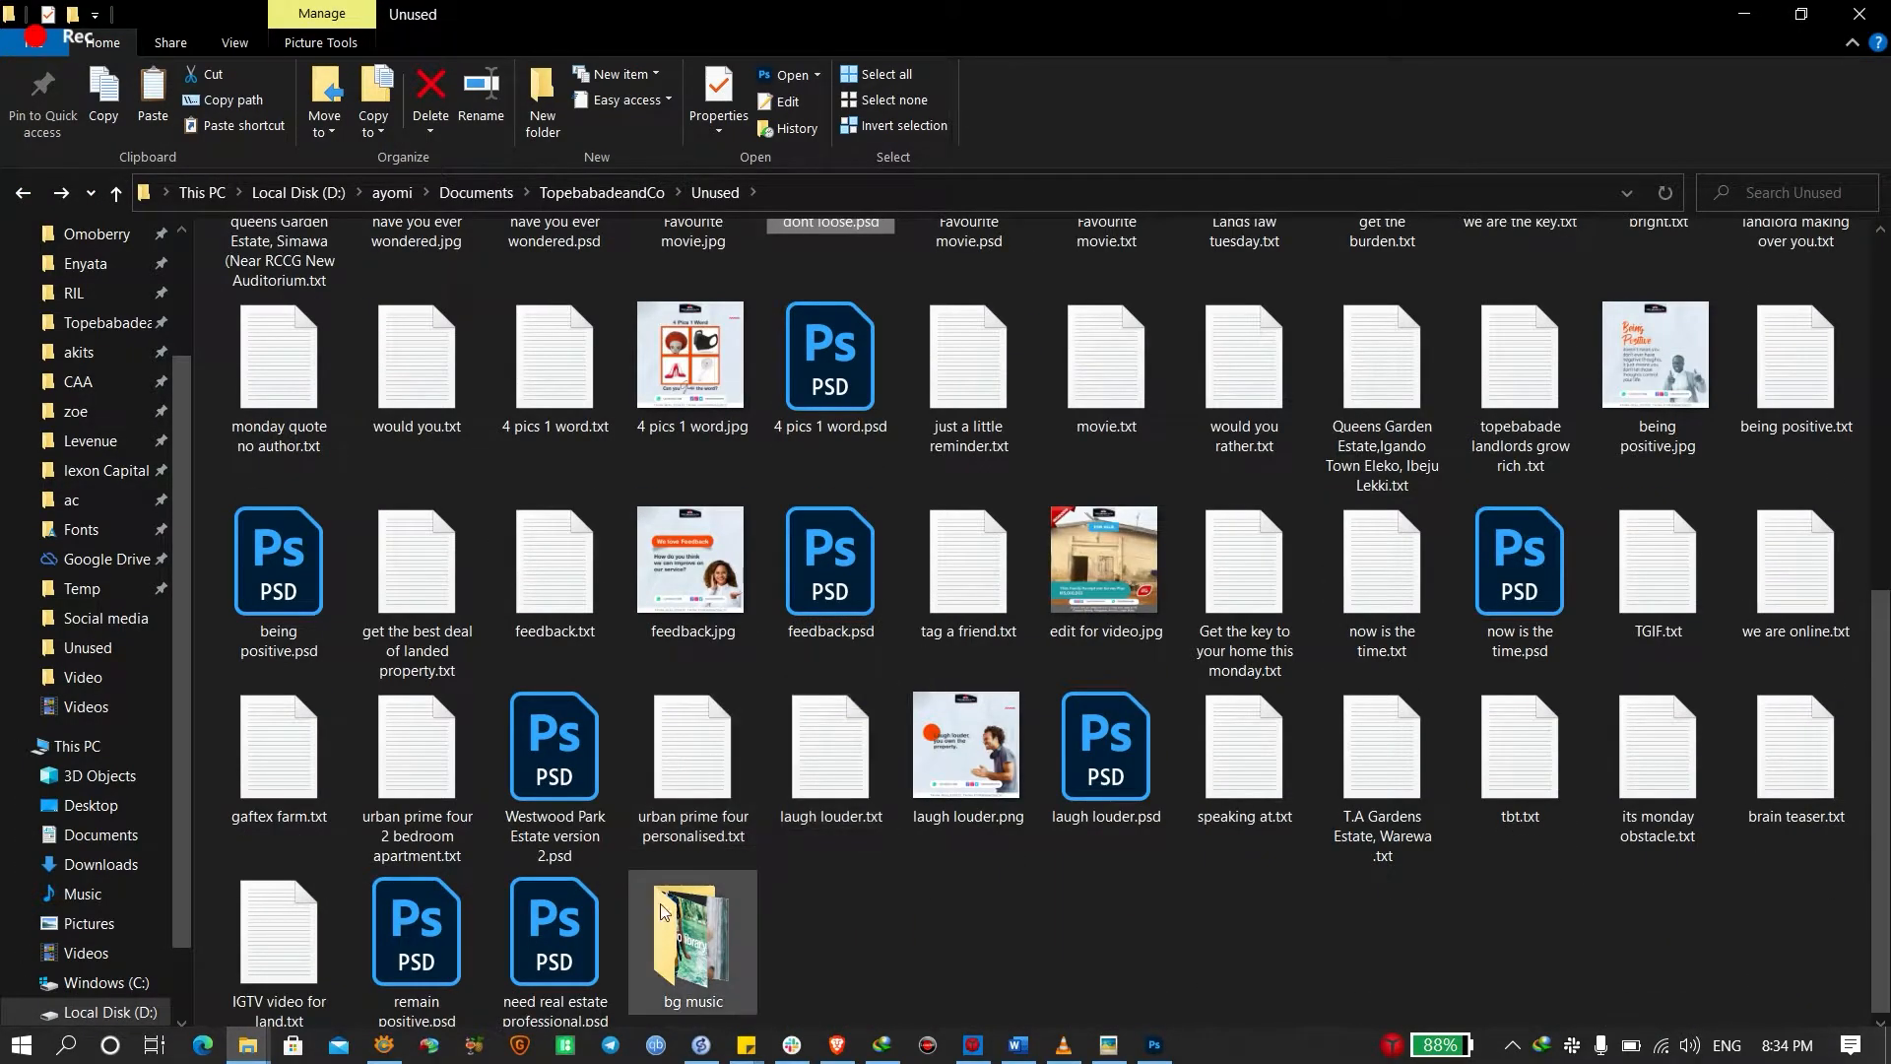
Search the TopebabadeandCo folder for 'logo' and preview logo.jpg
scroll(689, 788, "up", 5)
left_click(606, 195)
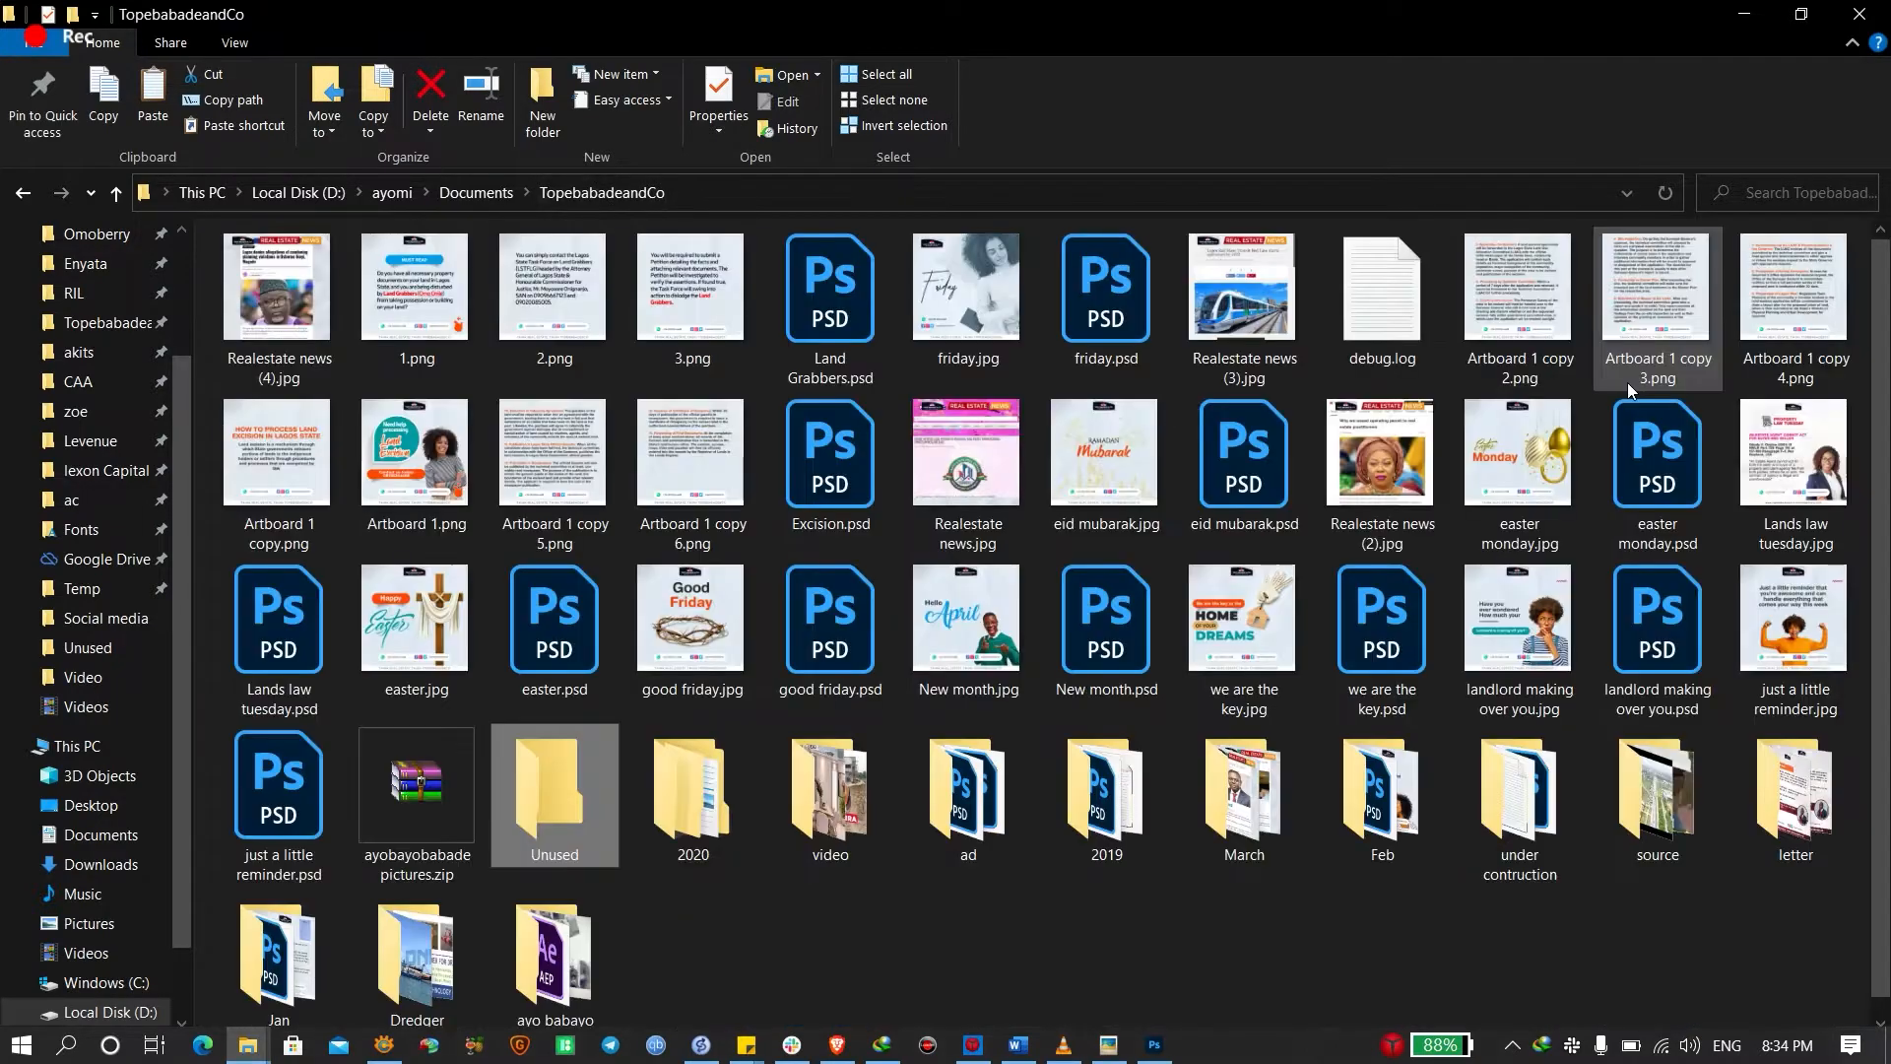
left_click(1788, 181)
type("logo")
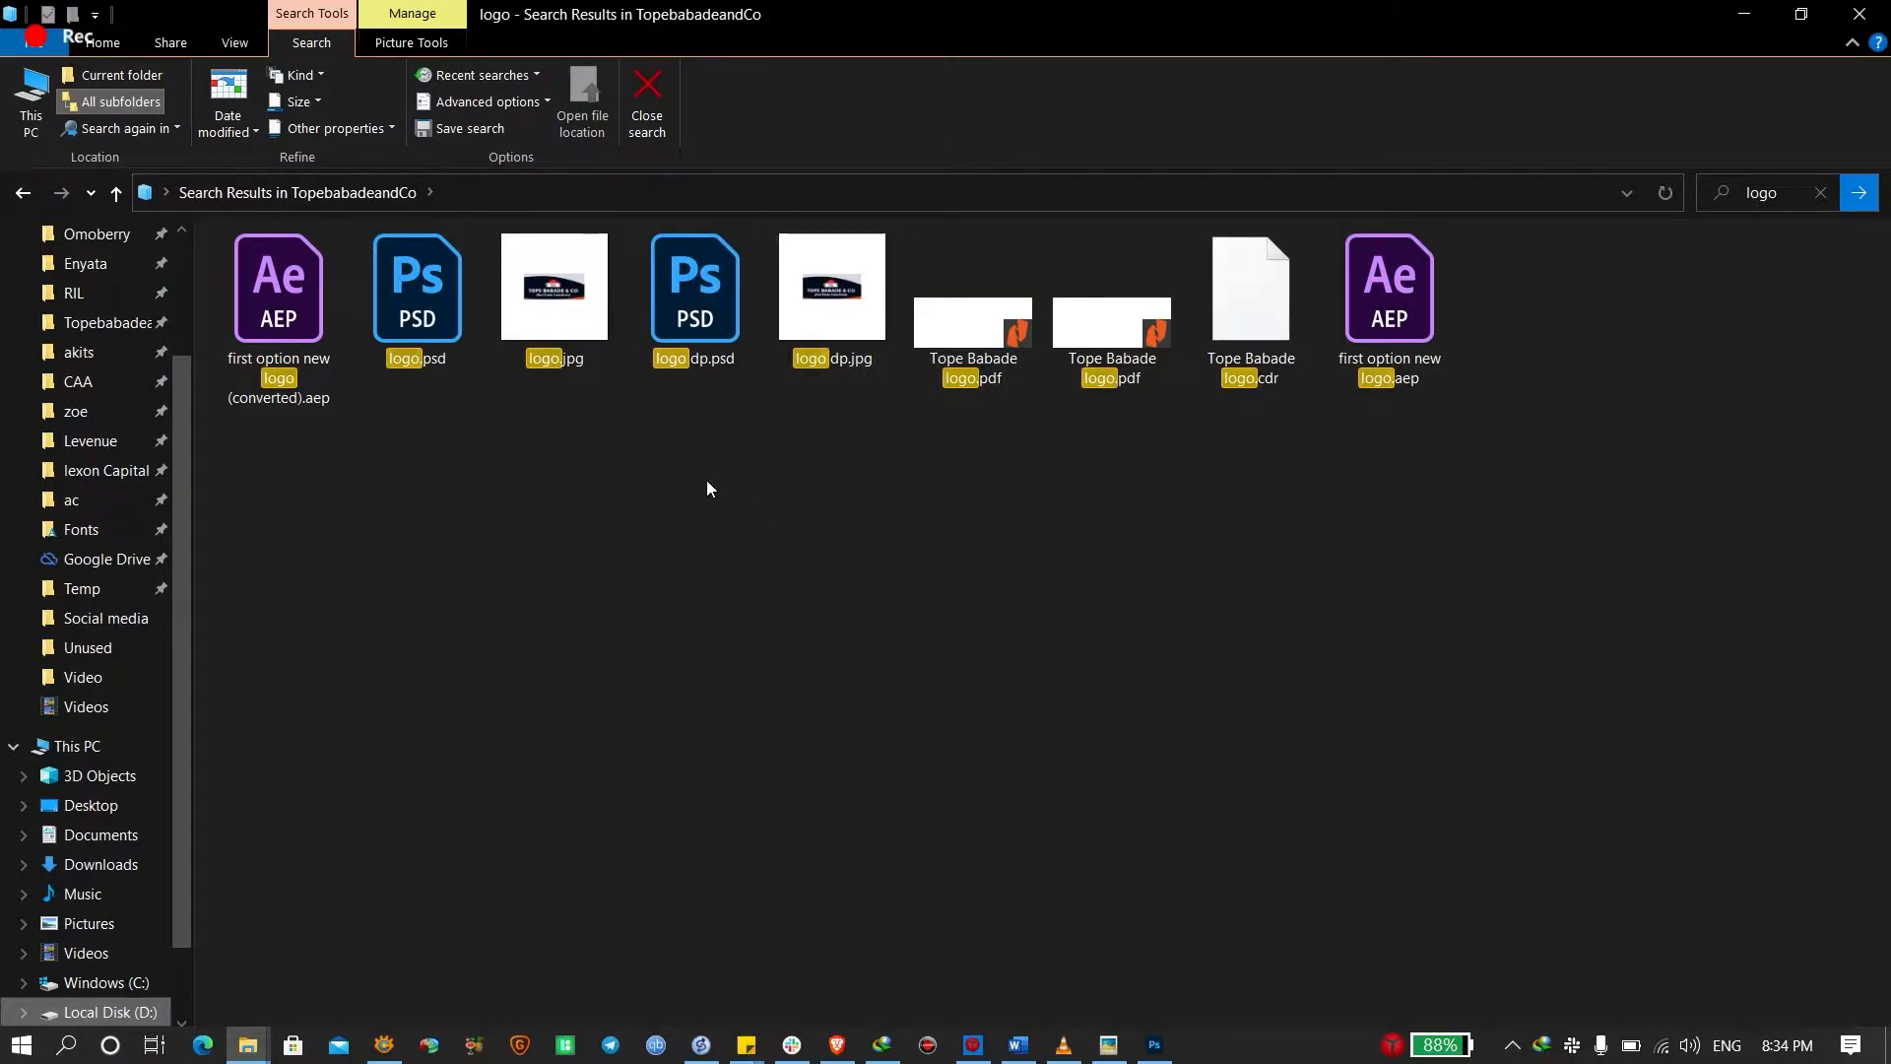
left_click(570, 369)
double_click(594, 284)
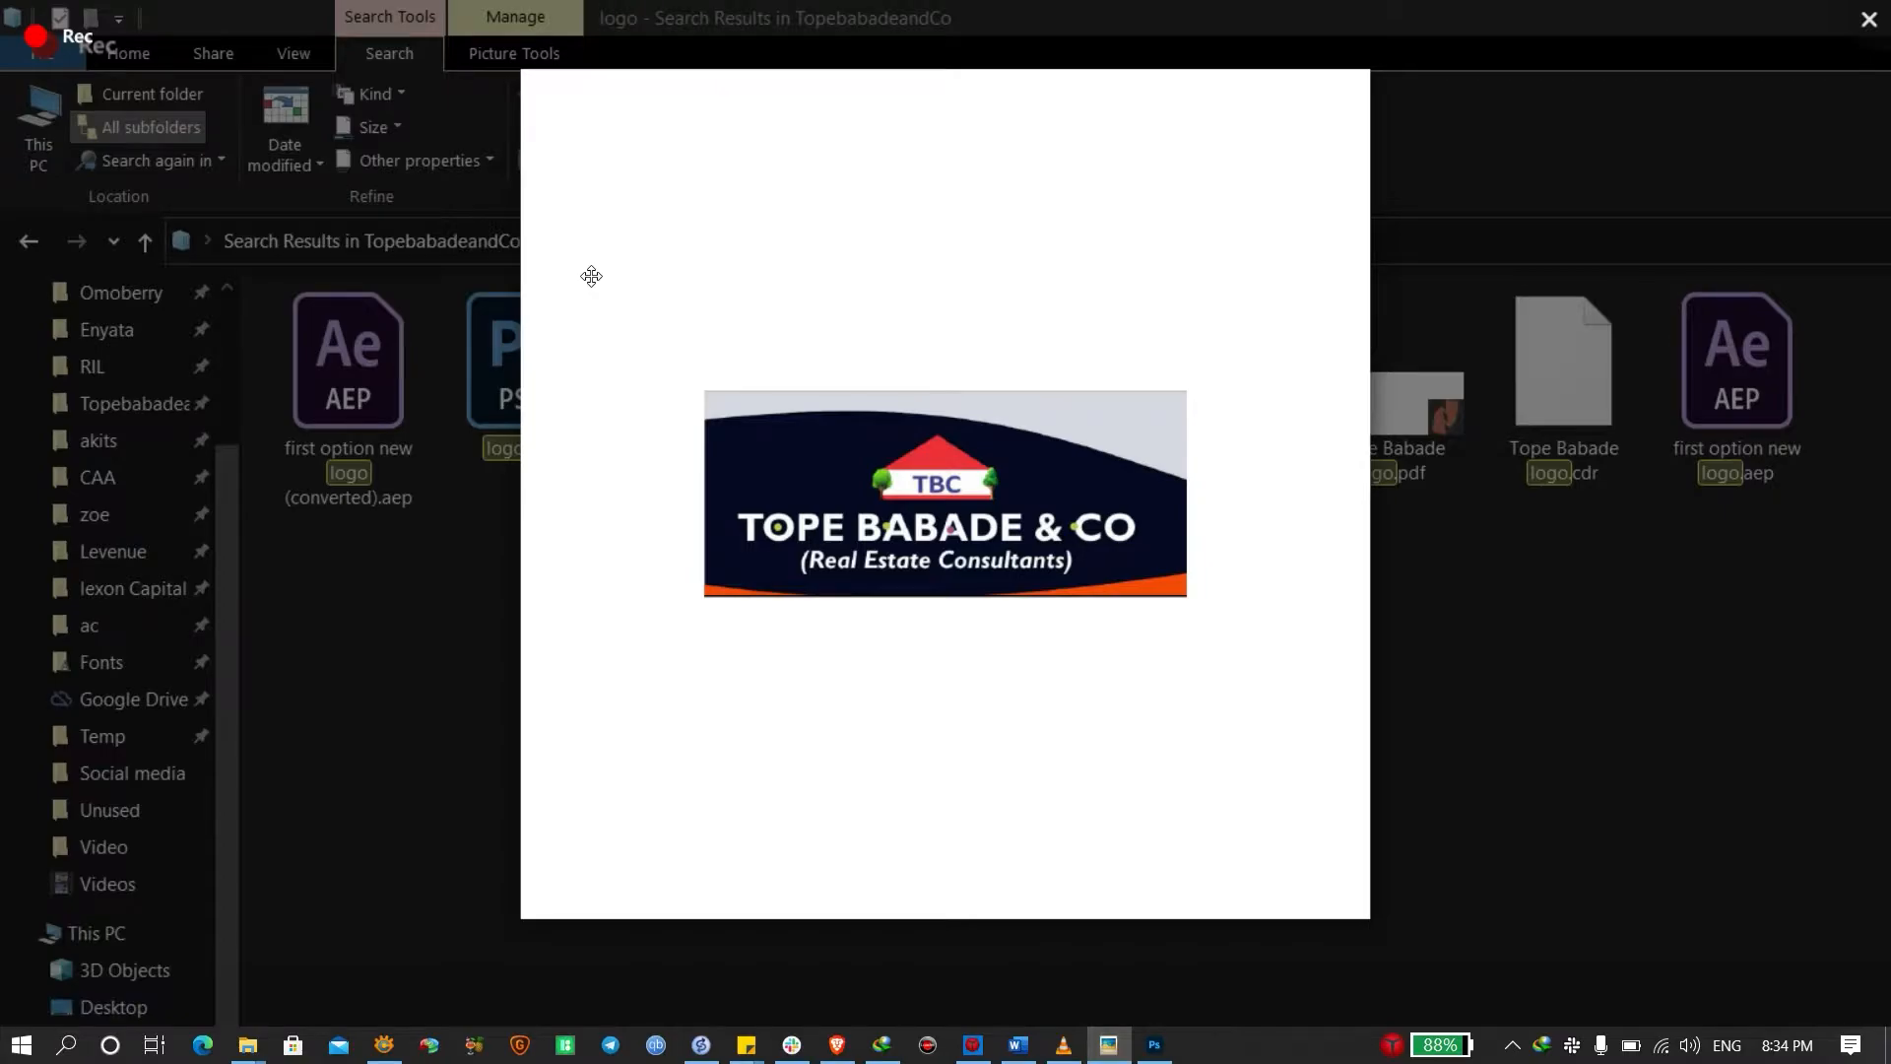
key("Escape")
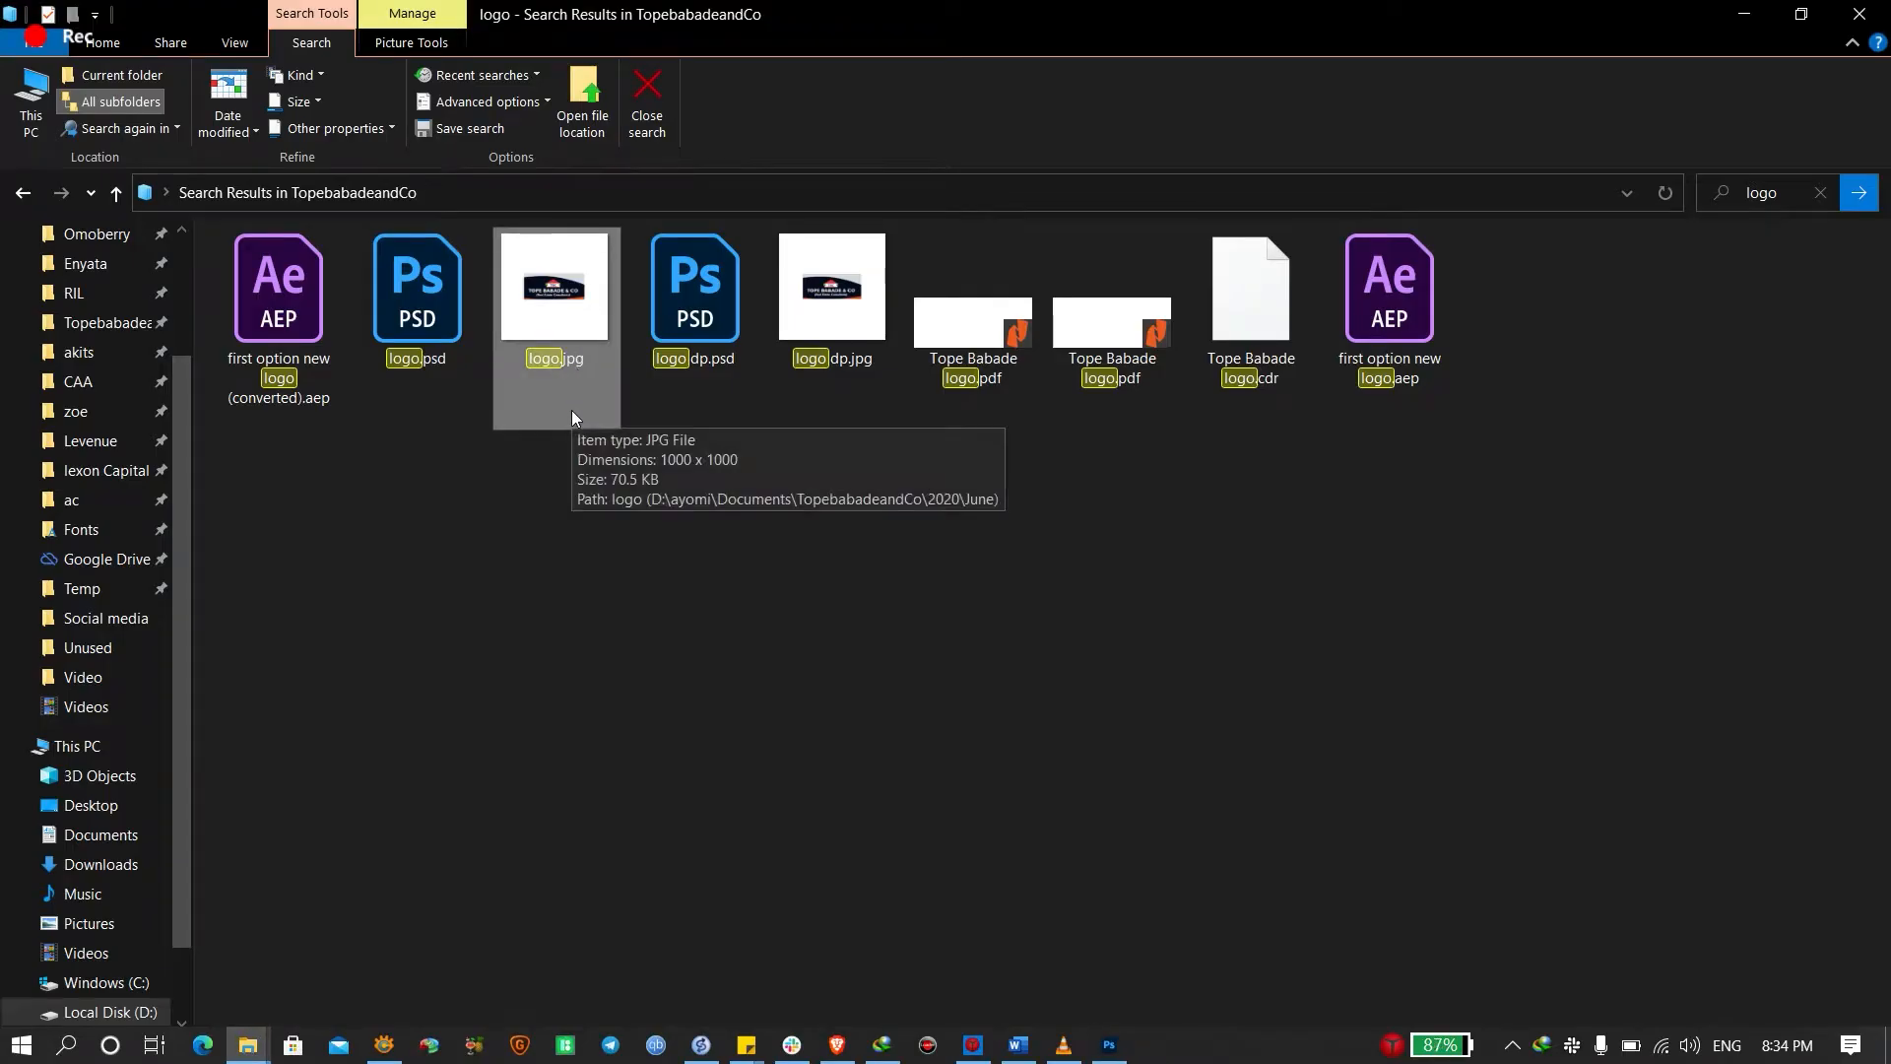
Drag the Tope Babade logo PDF from Explorer into Photoshop
left_click(942, 306)
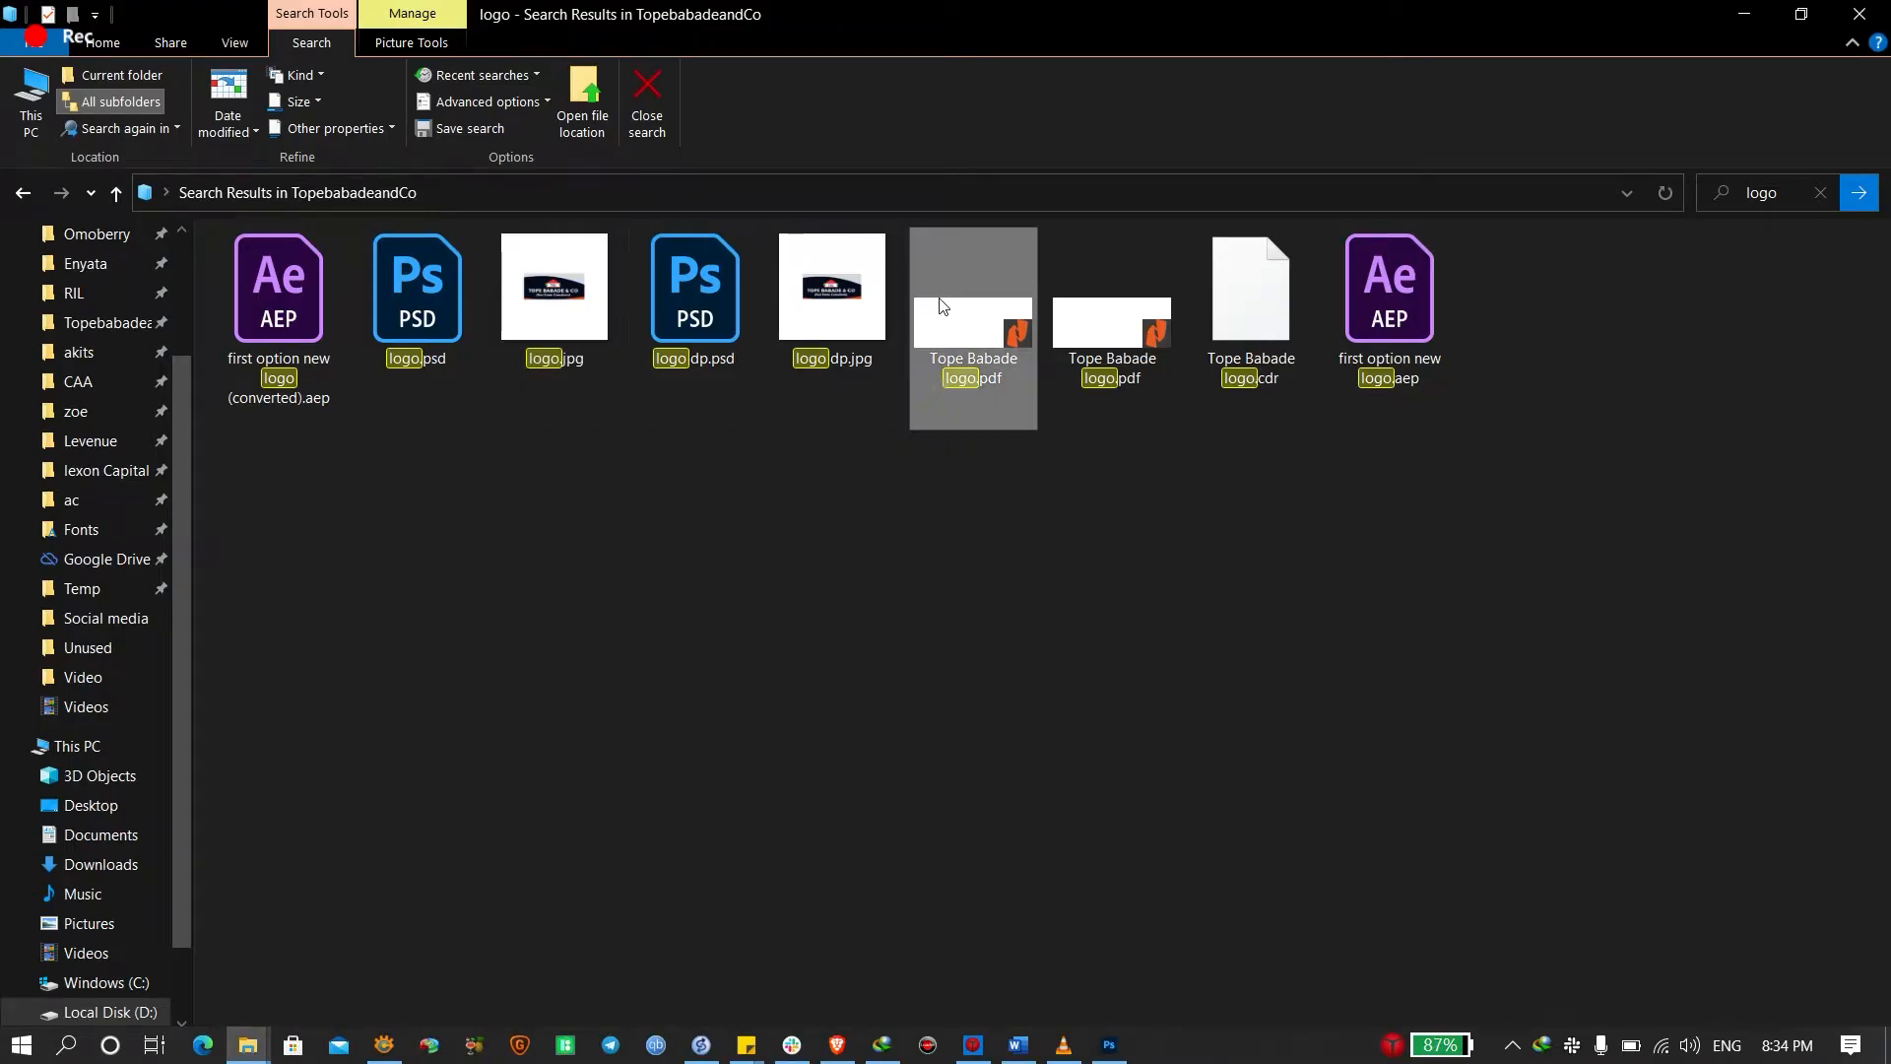
left_click_drag(1019, 345, 707, 367)
key("alt+Tab")
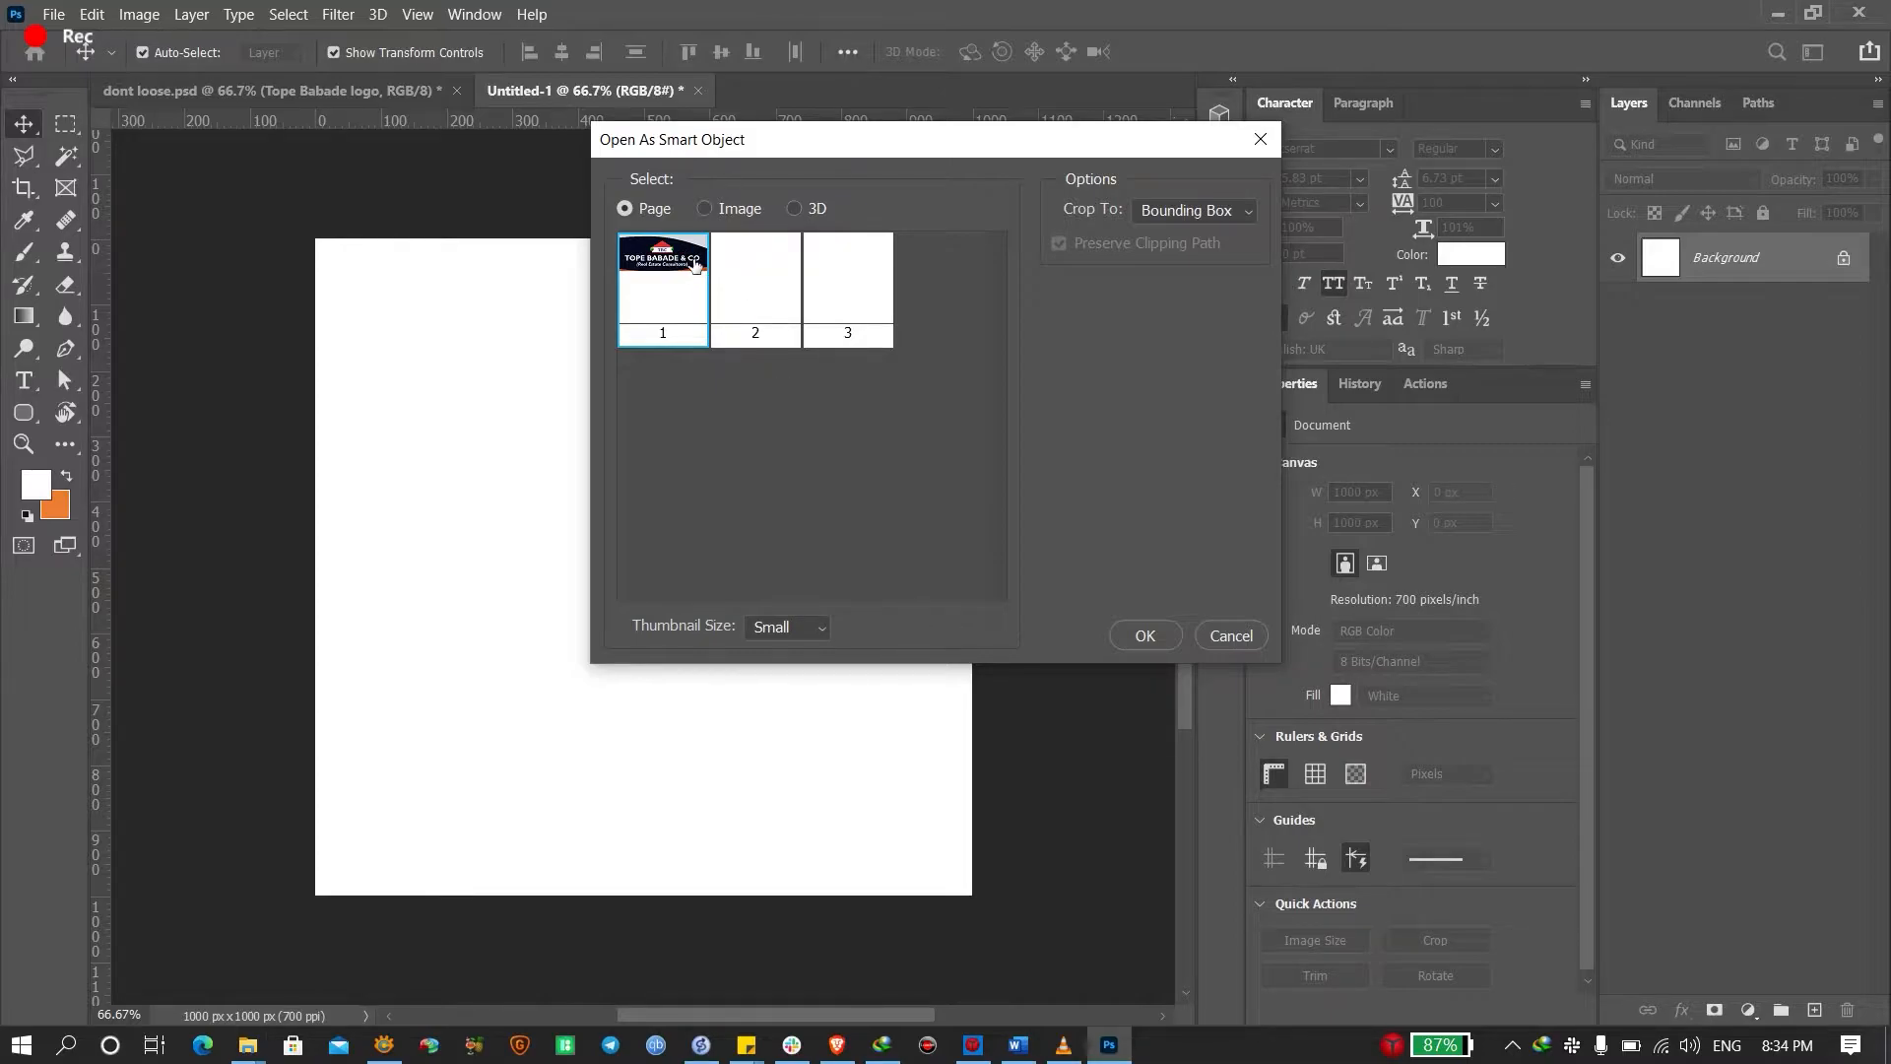
Place page 1 of the logo PDF and scale it to about 196×84 px at the top centre
left_click(1161, 633)
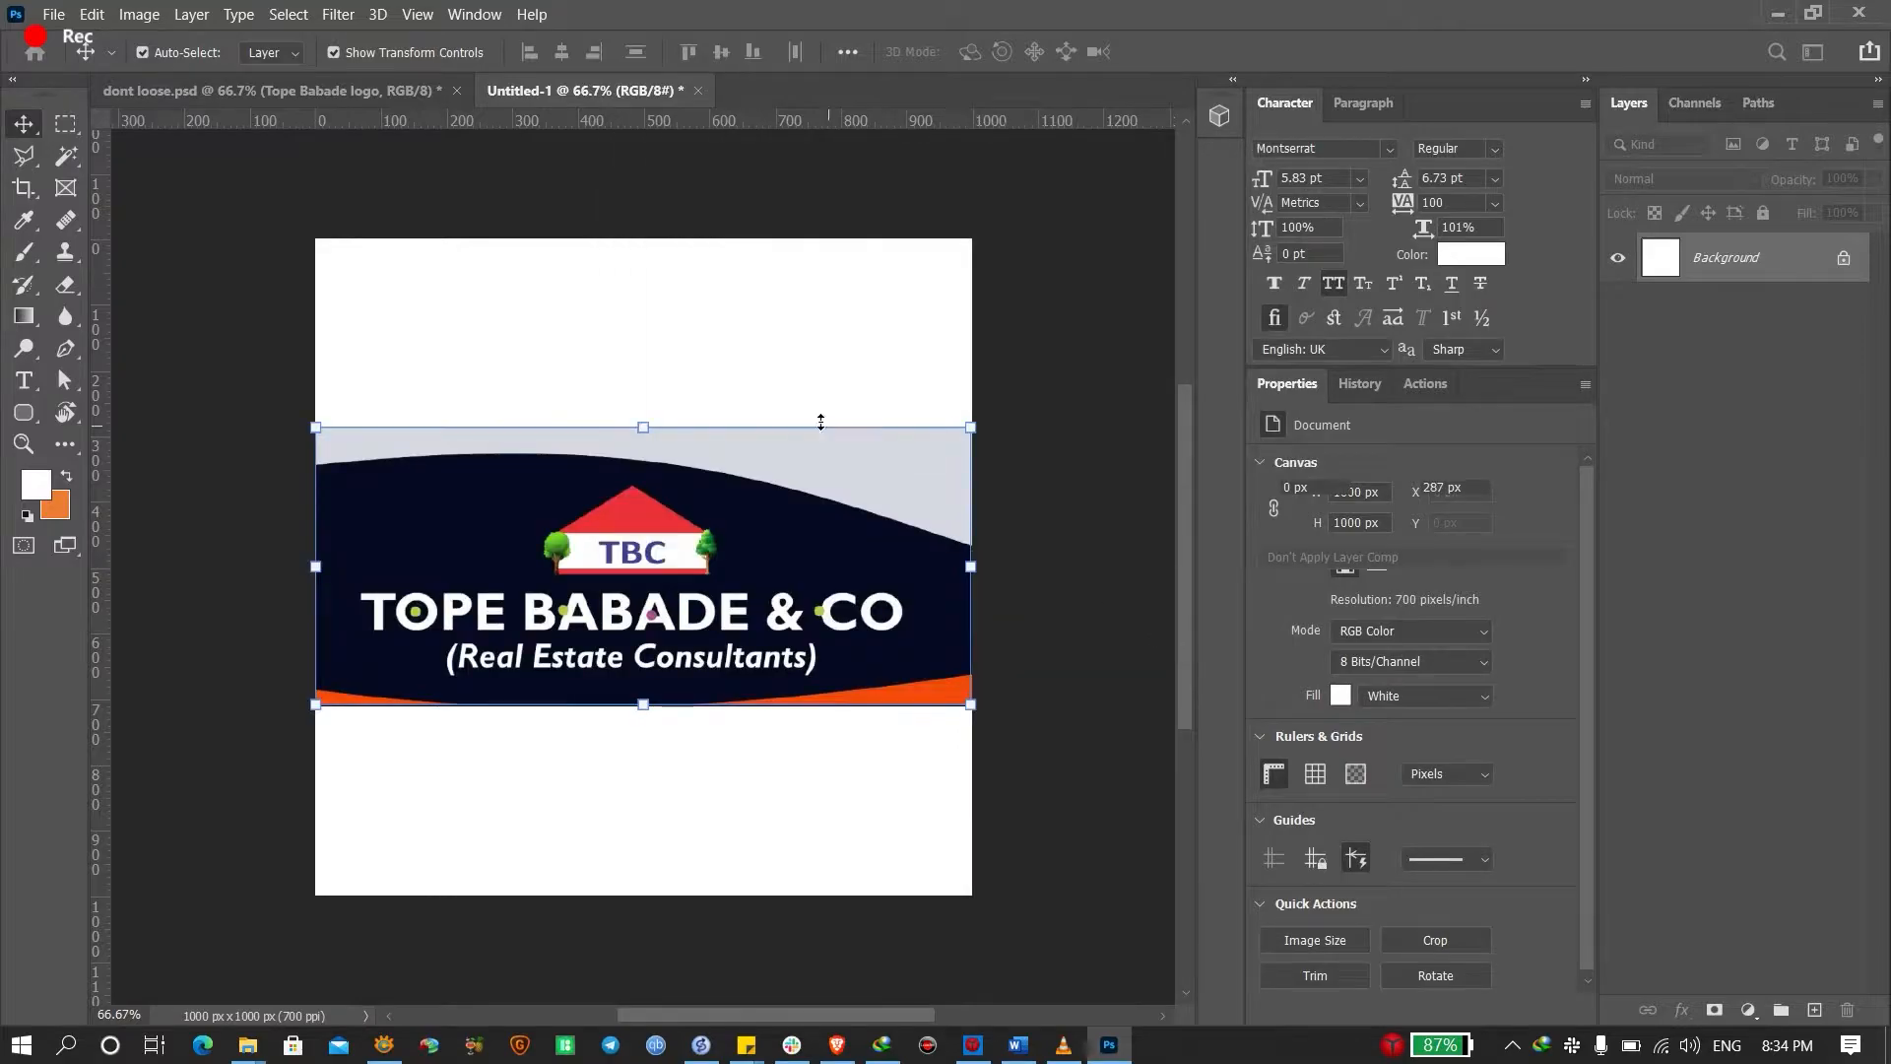
key("Return")
left_click_drag(791, 591, 795, 402)
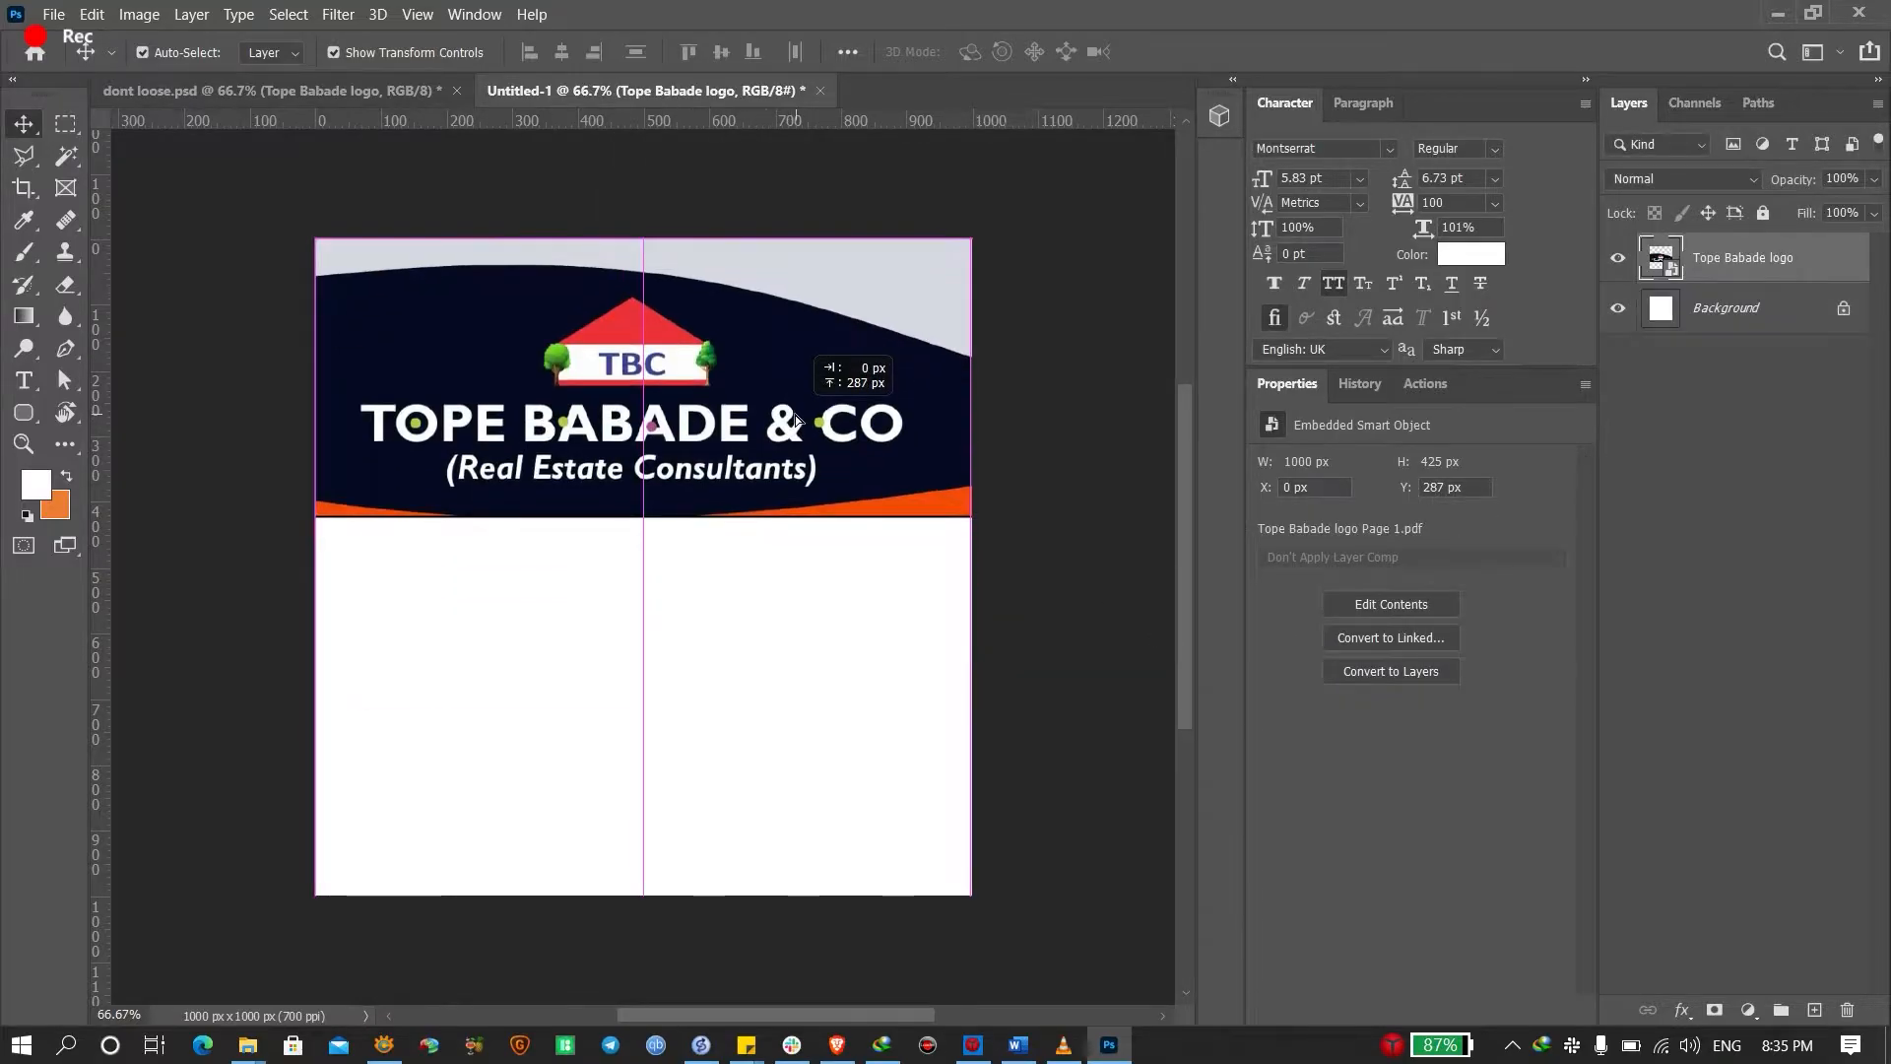
left_click_drag(654, 519, 644, 321)
key("Return")
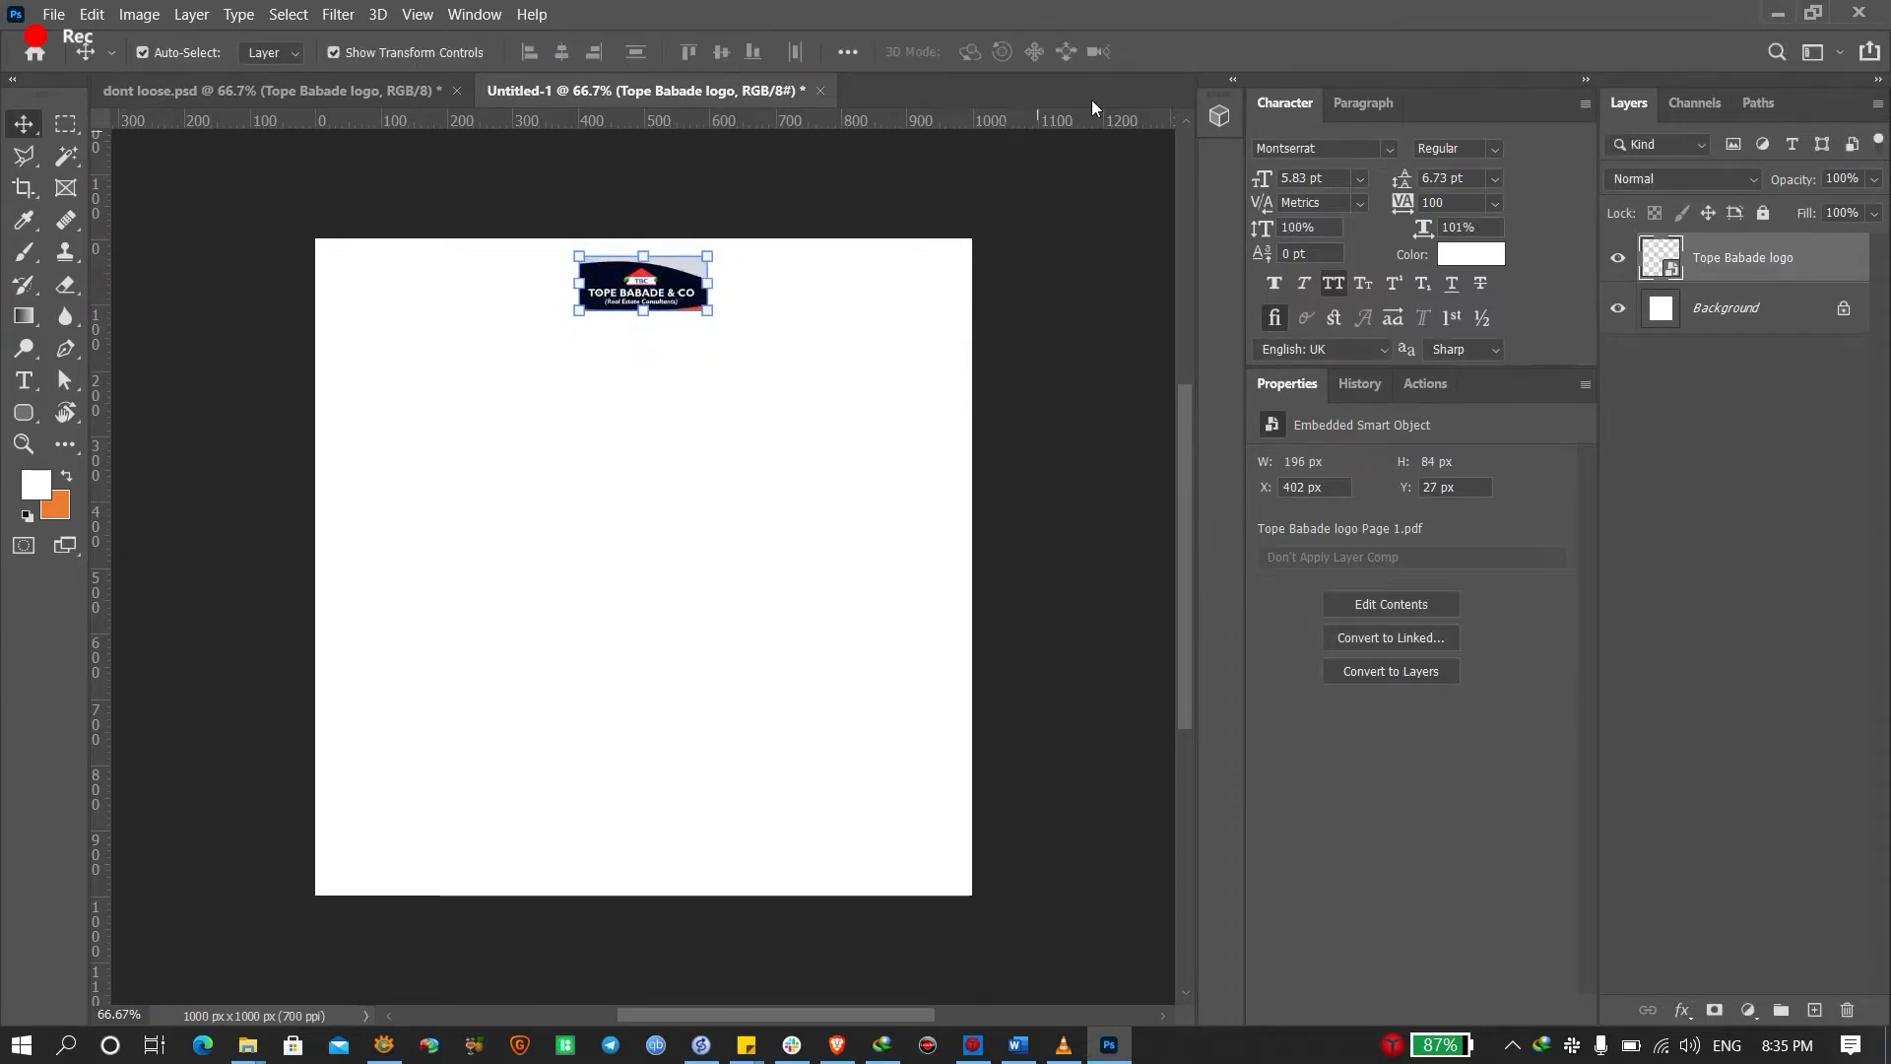
Inspect the paper texture layer in the dont loose.psd poll design by toggling its visibility
left_click(345, 92)
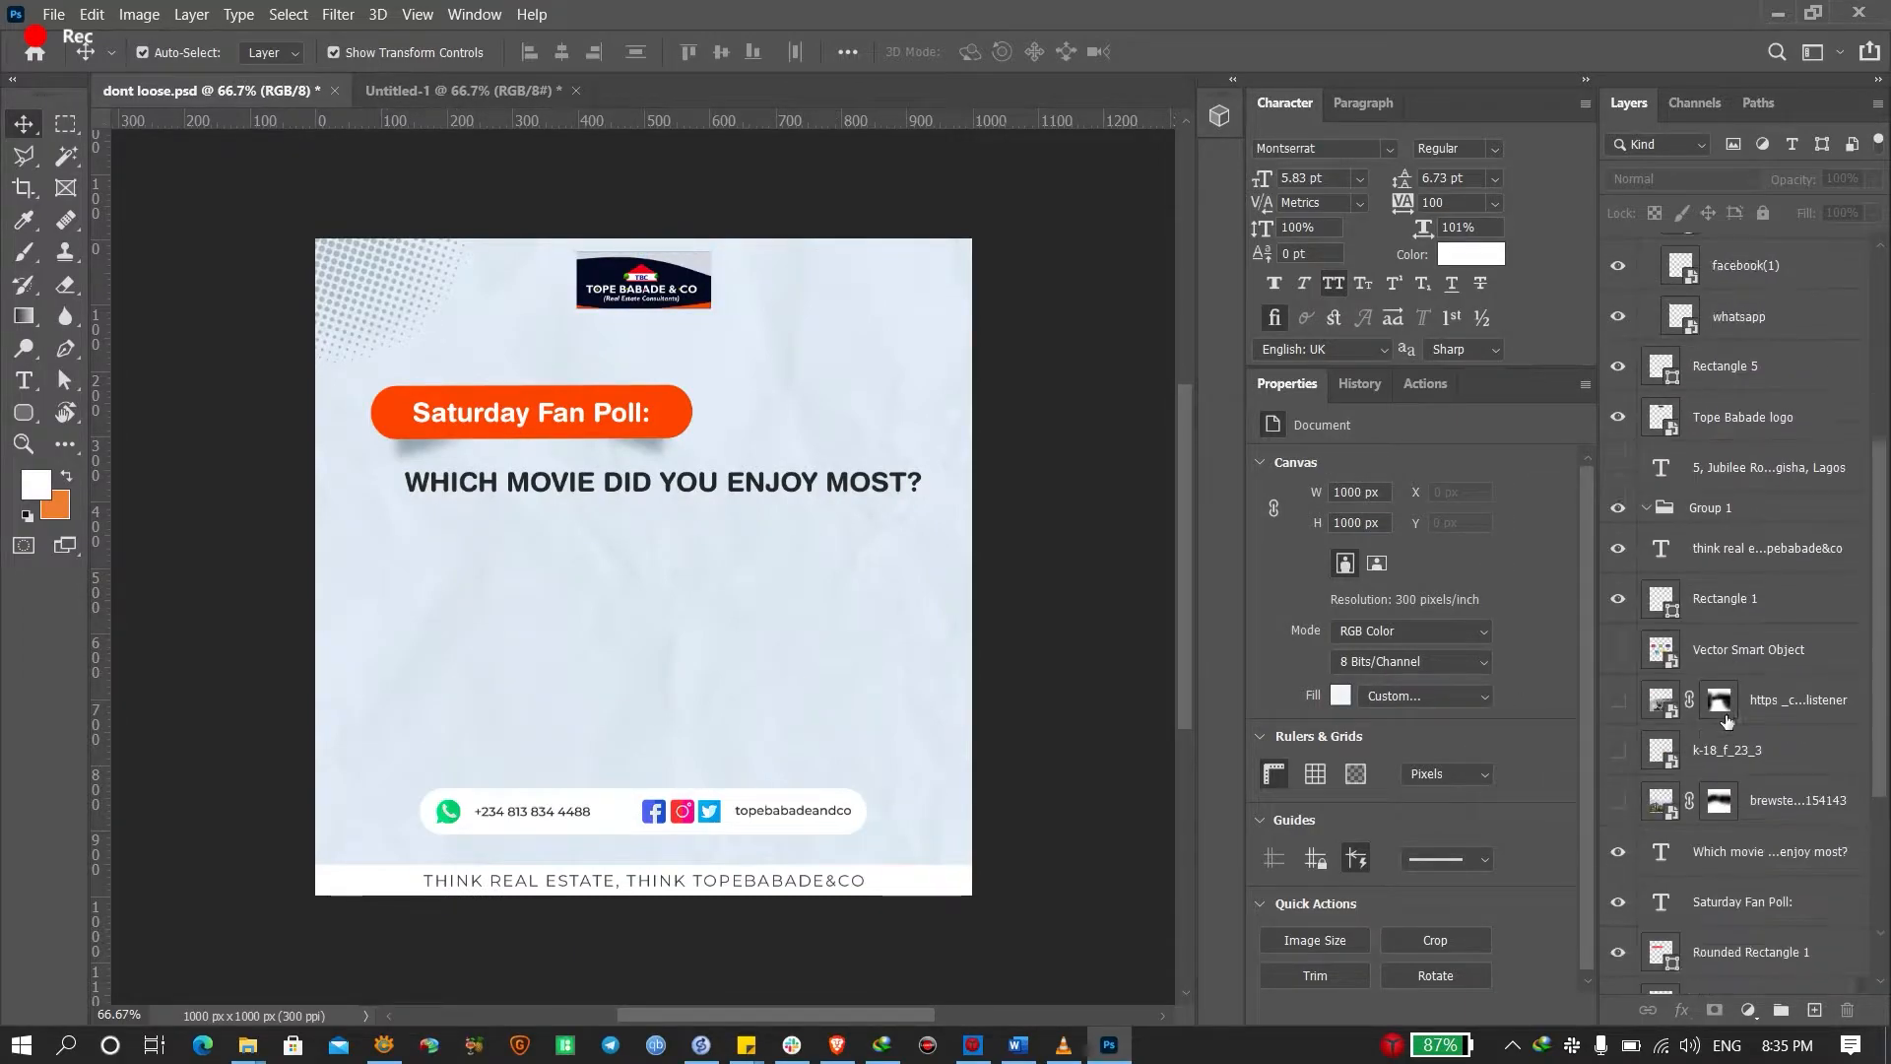
scroll(1726, 720, "down", 4)
scroll(1726, 720, "down", 1)
left_click(1842, 870)
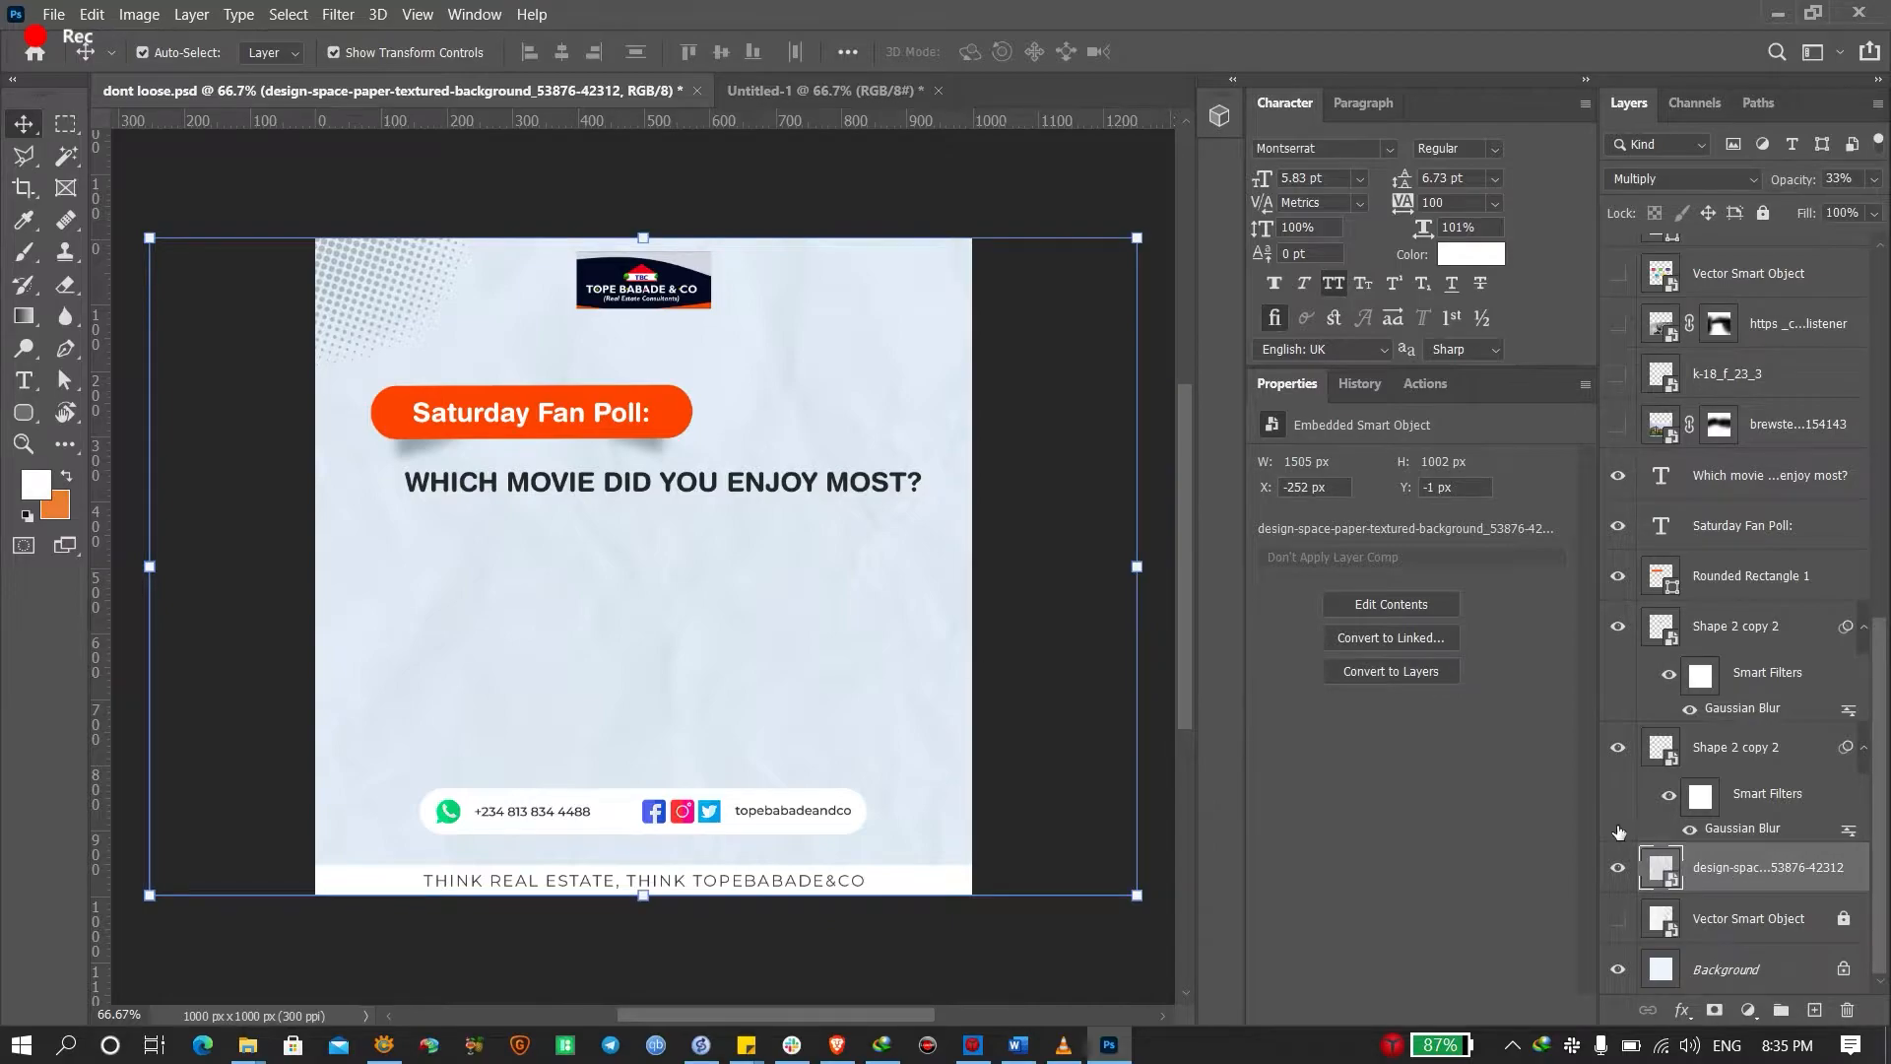
left_click(1619, 867)
left_click(1618, 866)
key("alt+Tab")
Go to freepik.com in a new tab and search for 'paper background'
left_click(769, 565)
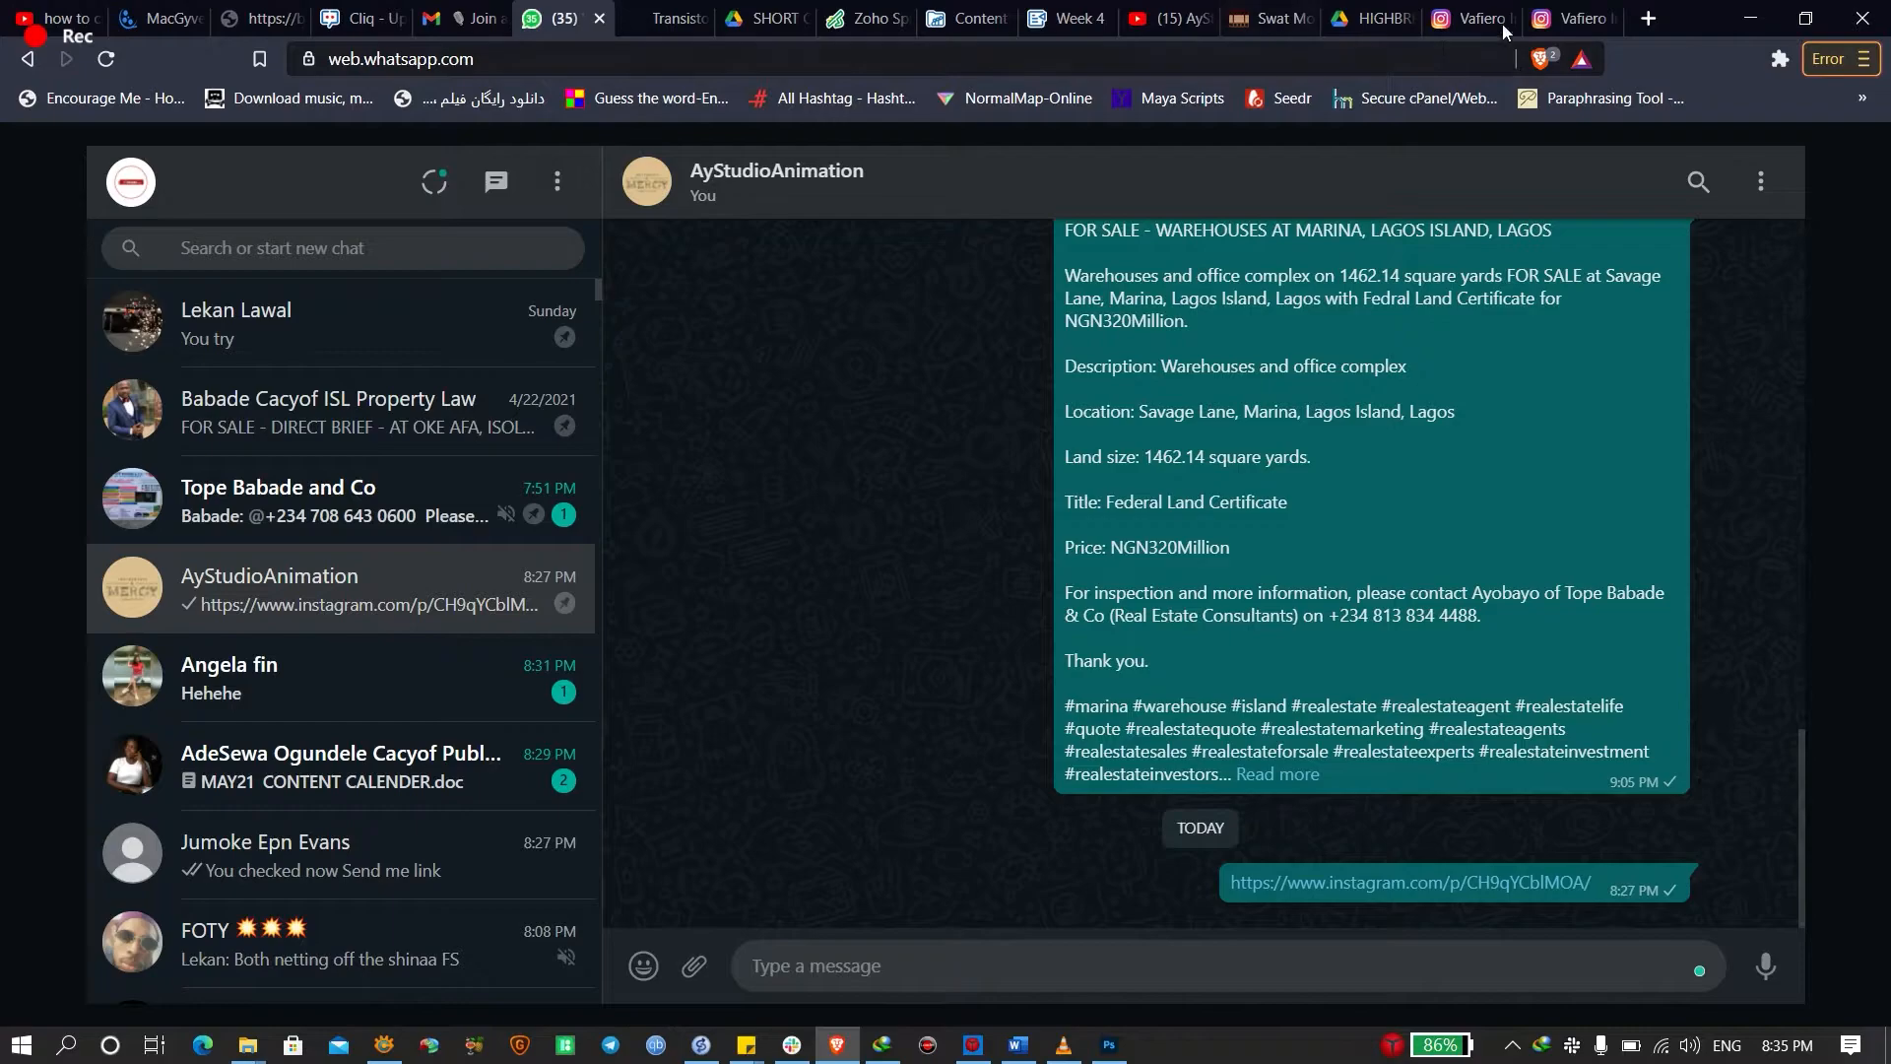
left_click(1648, 19)
type("freepik.com")
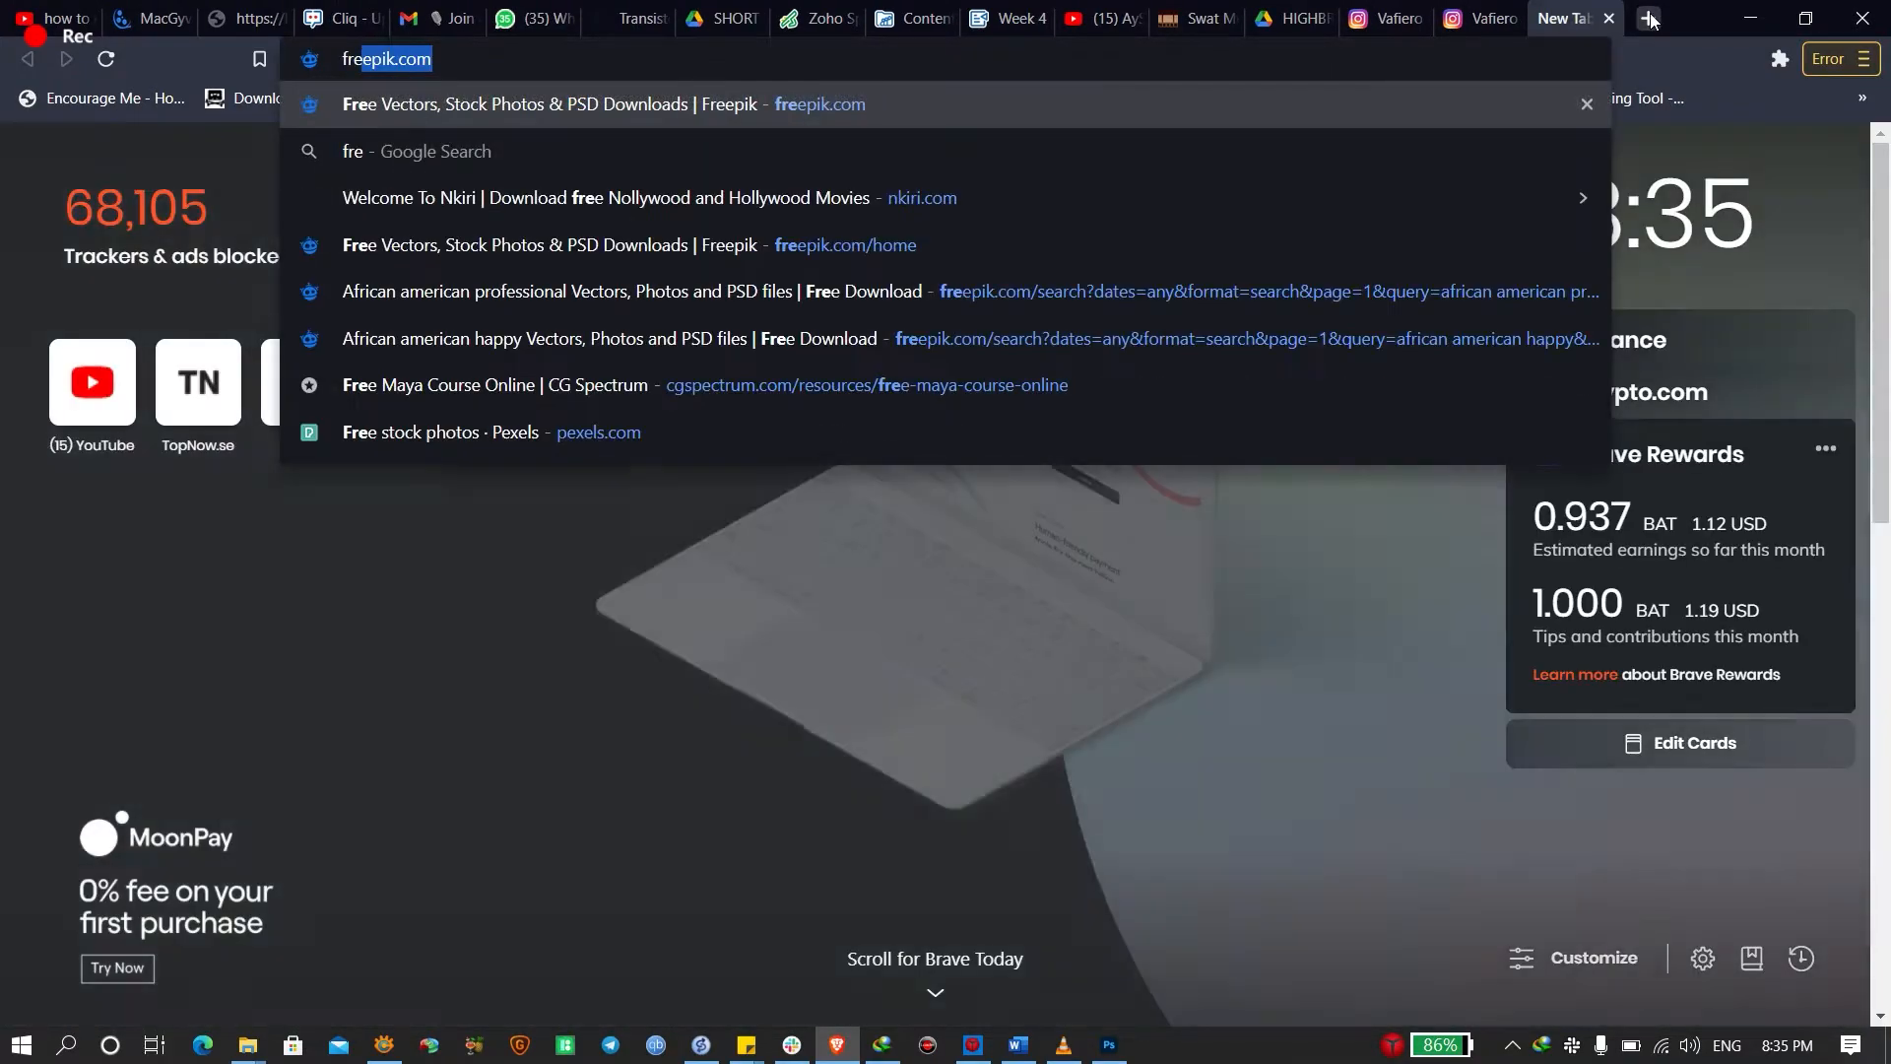
key("Return")
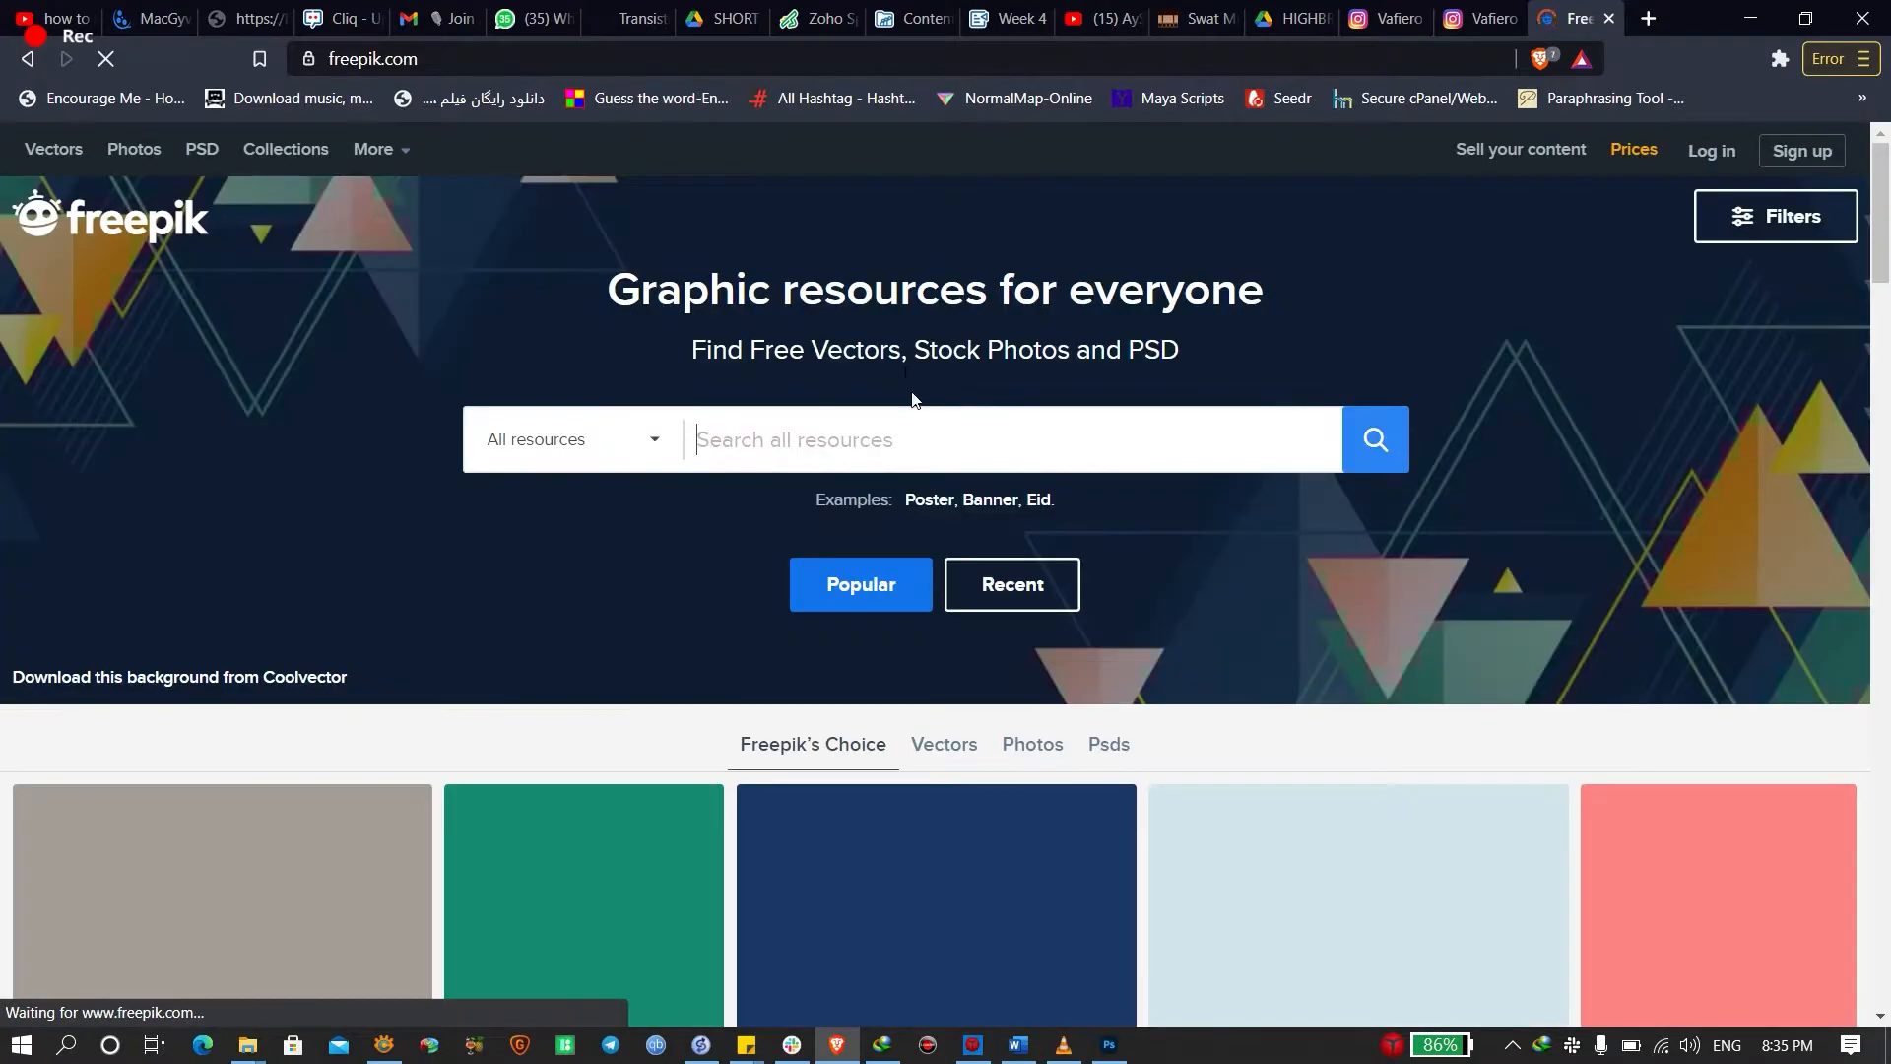
type("p")
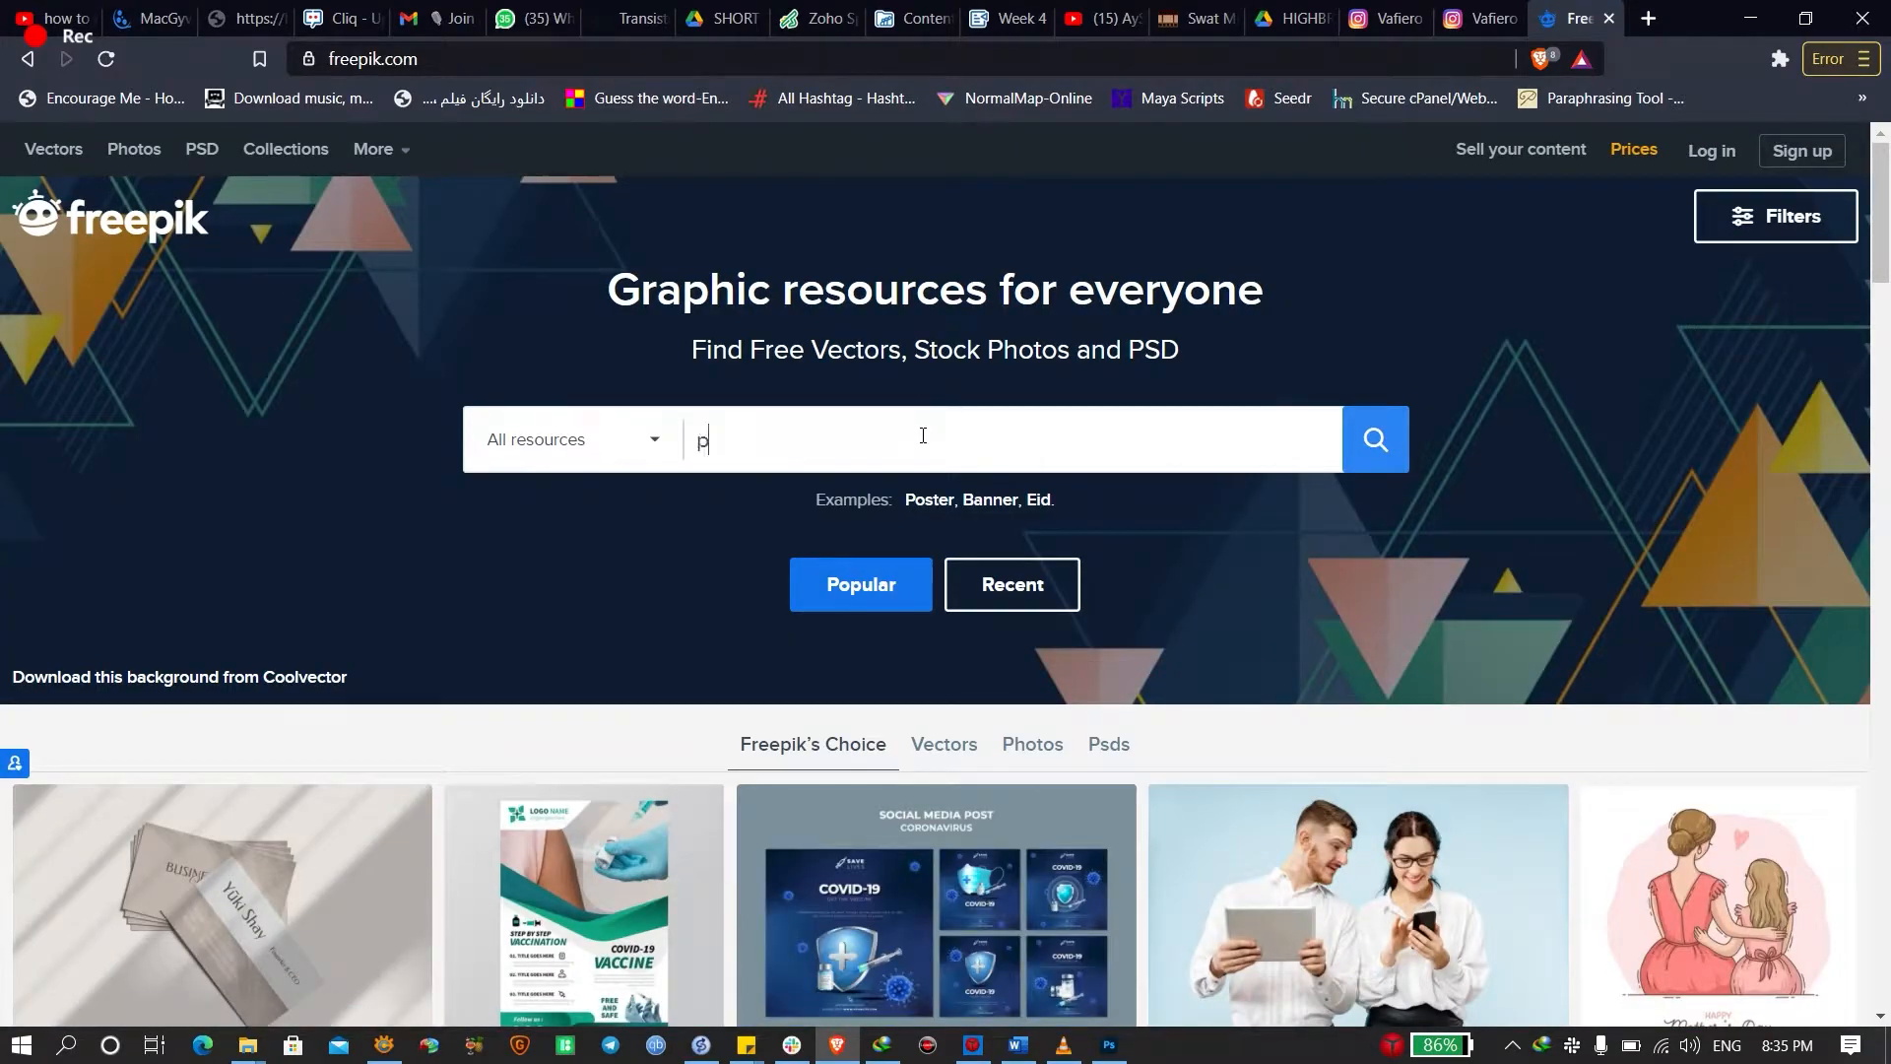
type("aer ")
type("per bac")
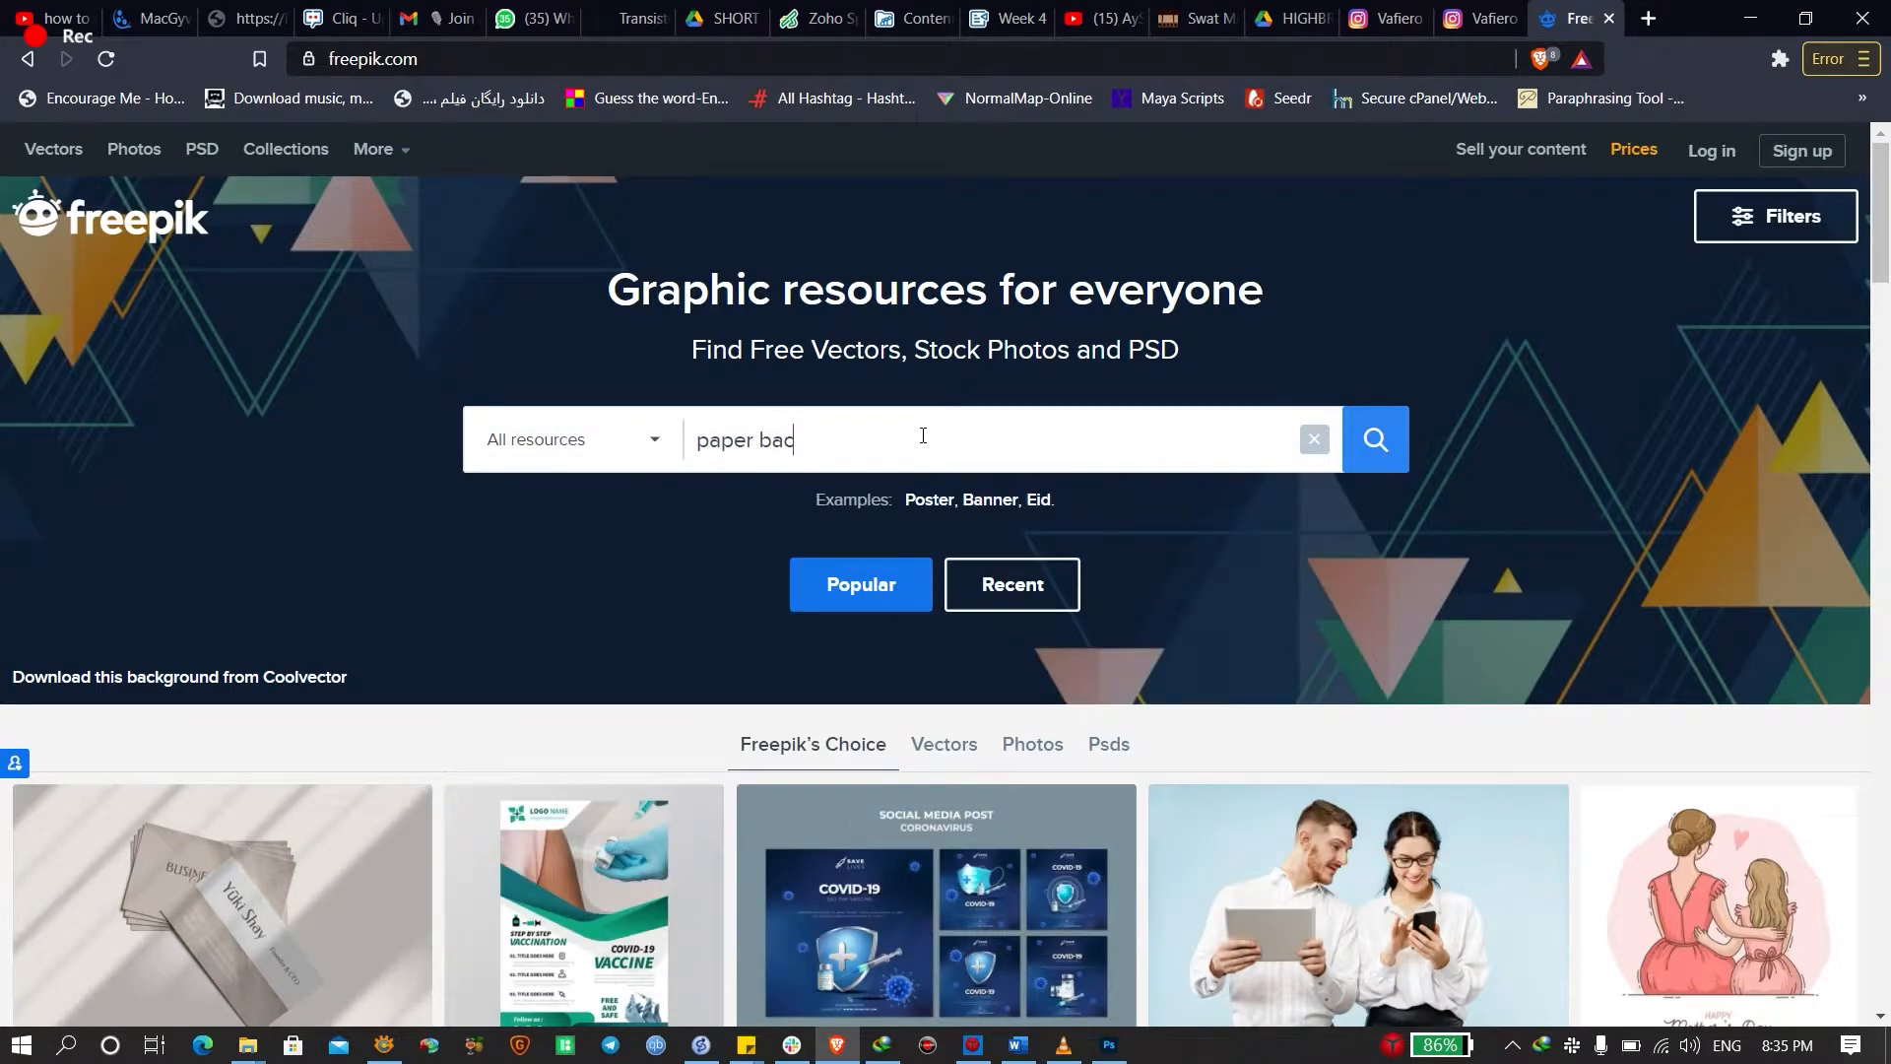
type("kground")
key("Return")
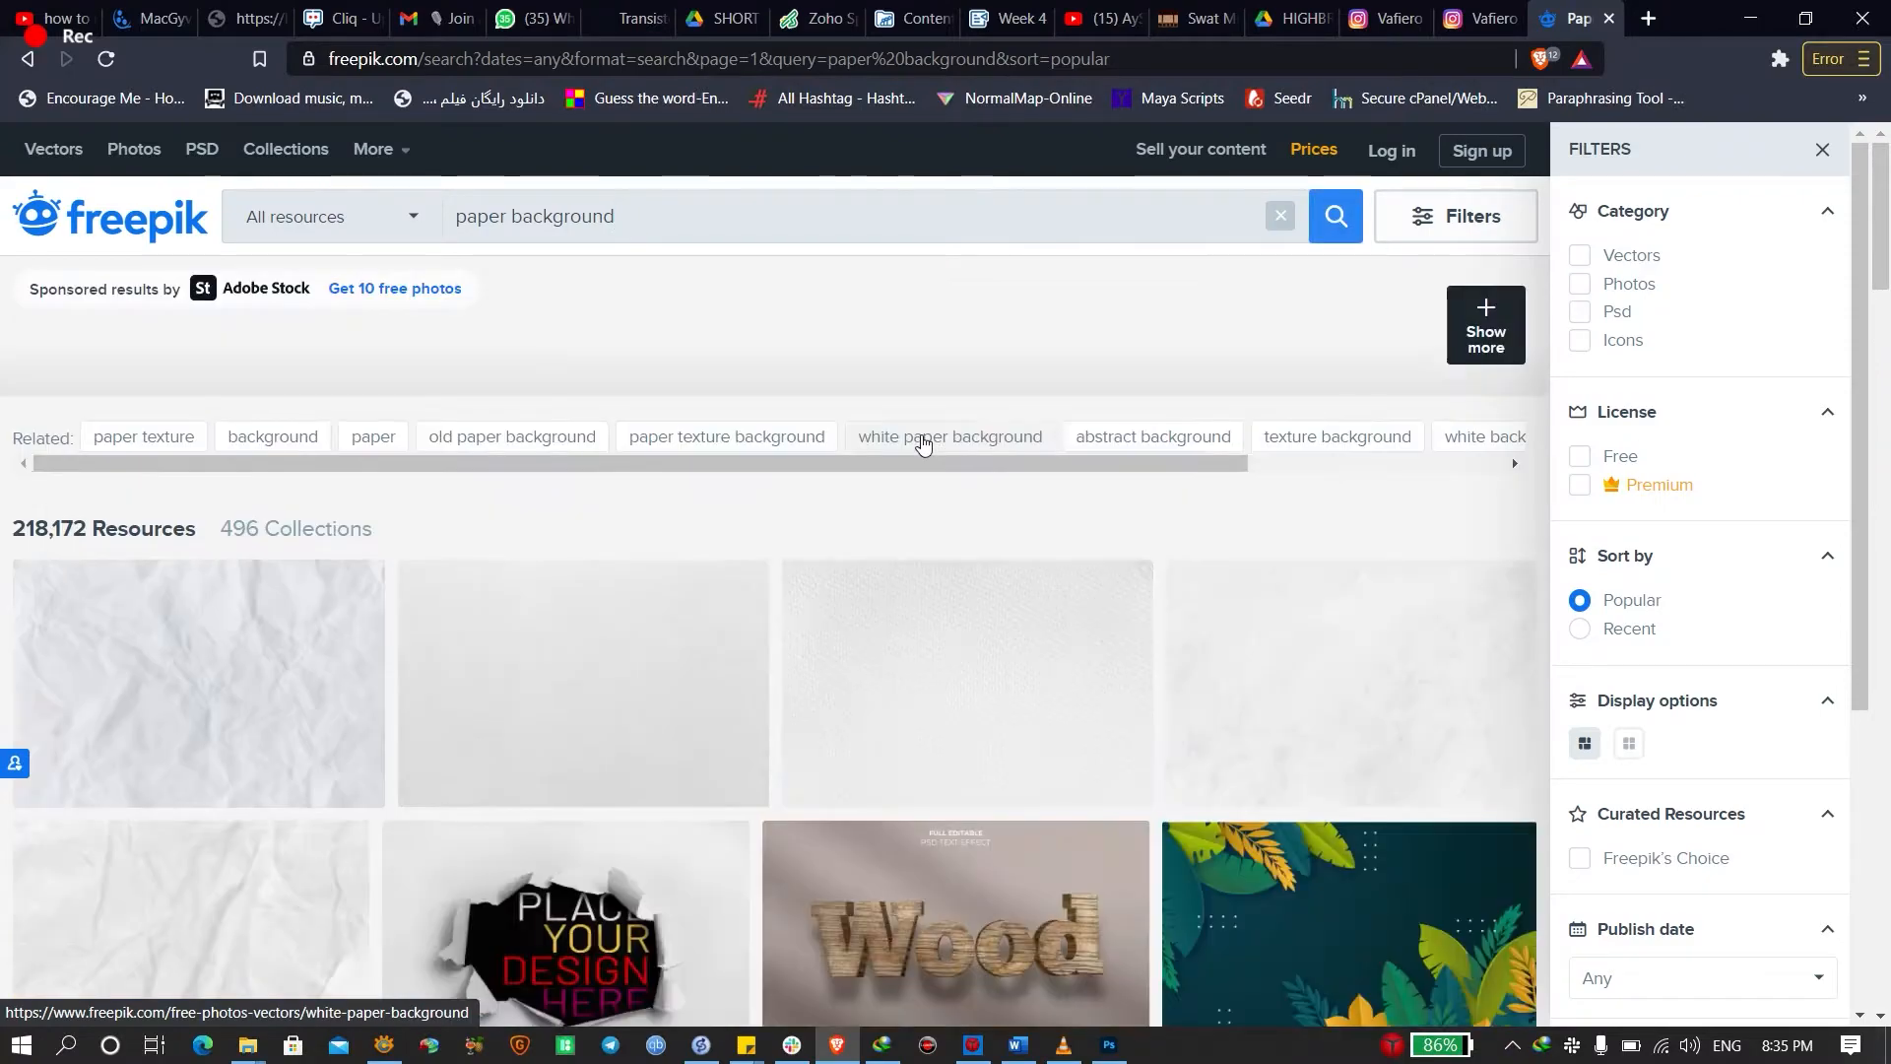
Open the crumpled white paper result and copy its image
scroll(916, 360, "down", 7)
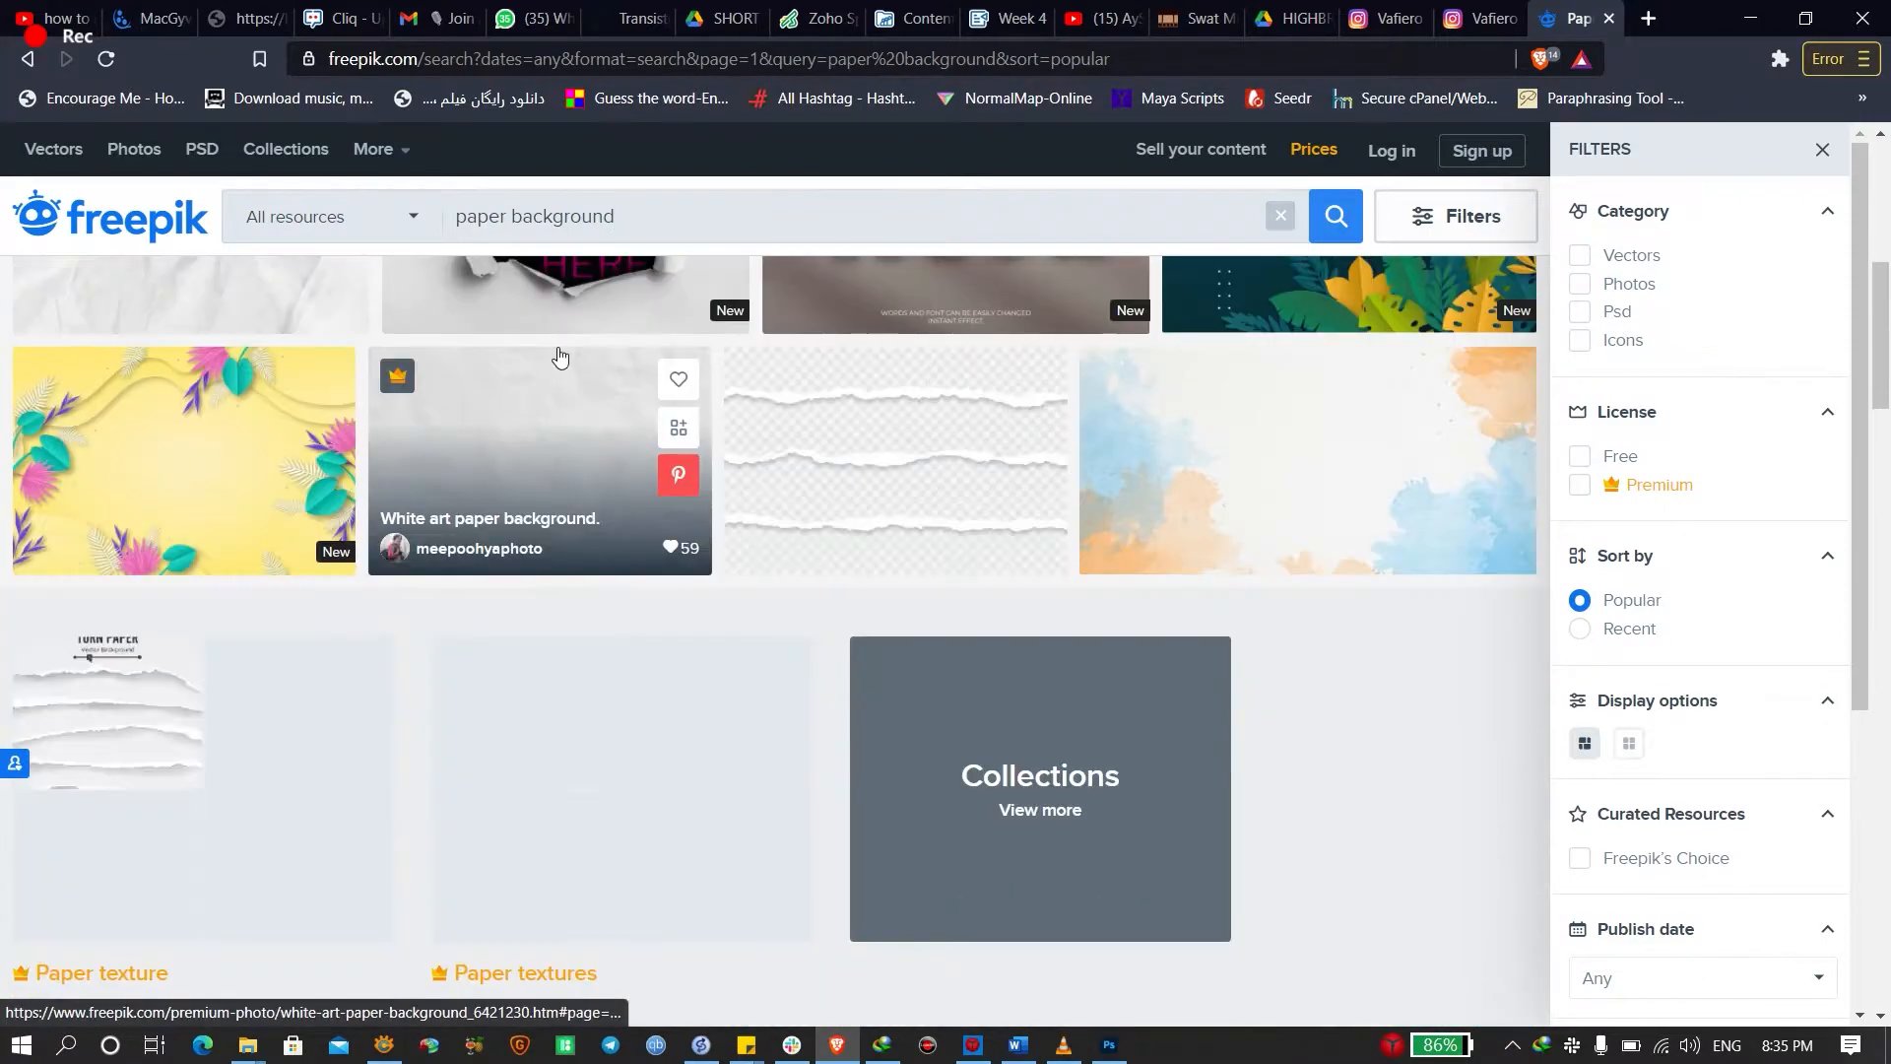
scroll(552, 359, "up", 5)
left_click(350, 482)
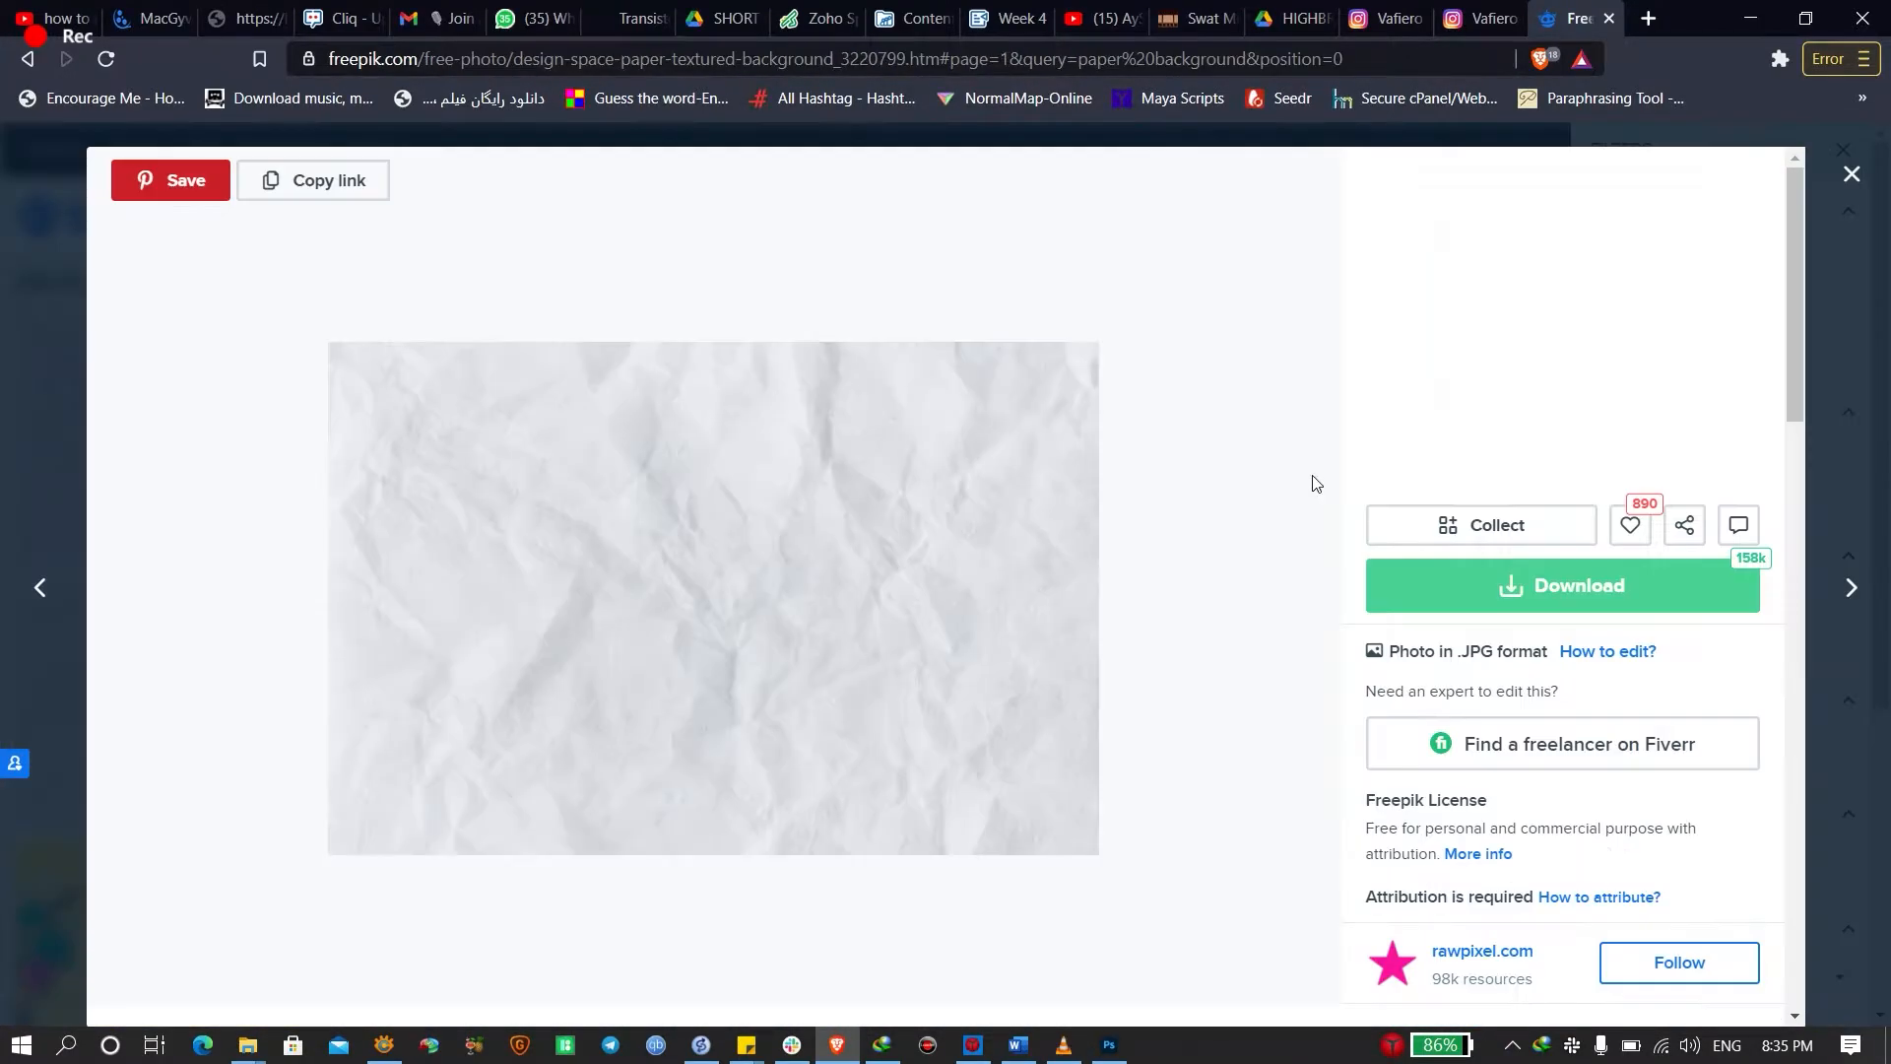
right_click(771, 504)
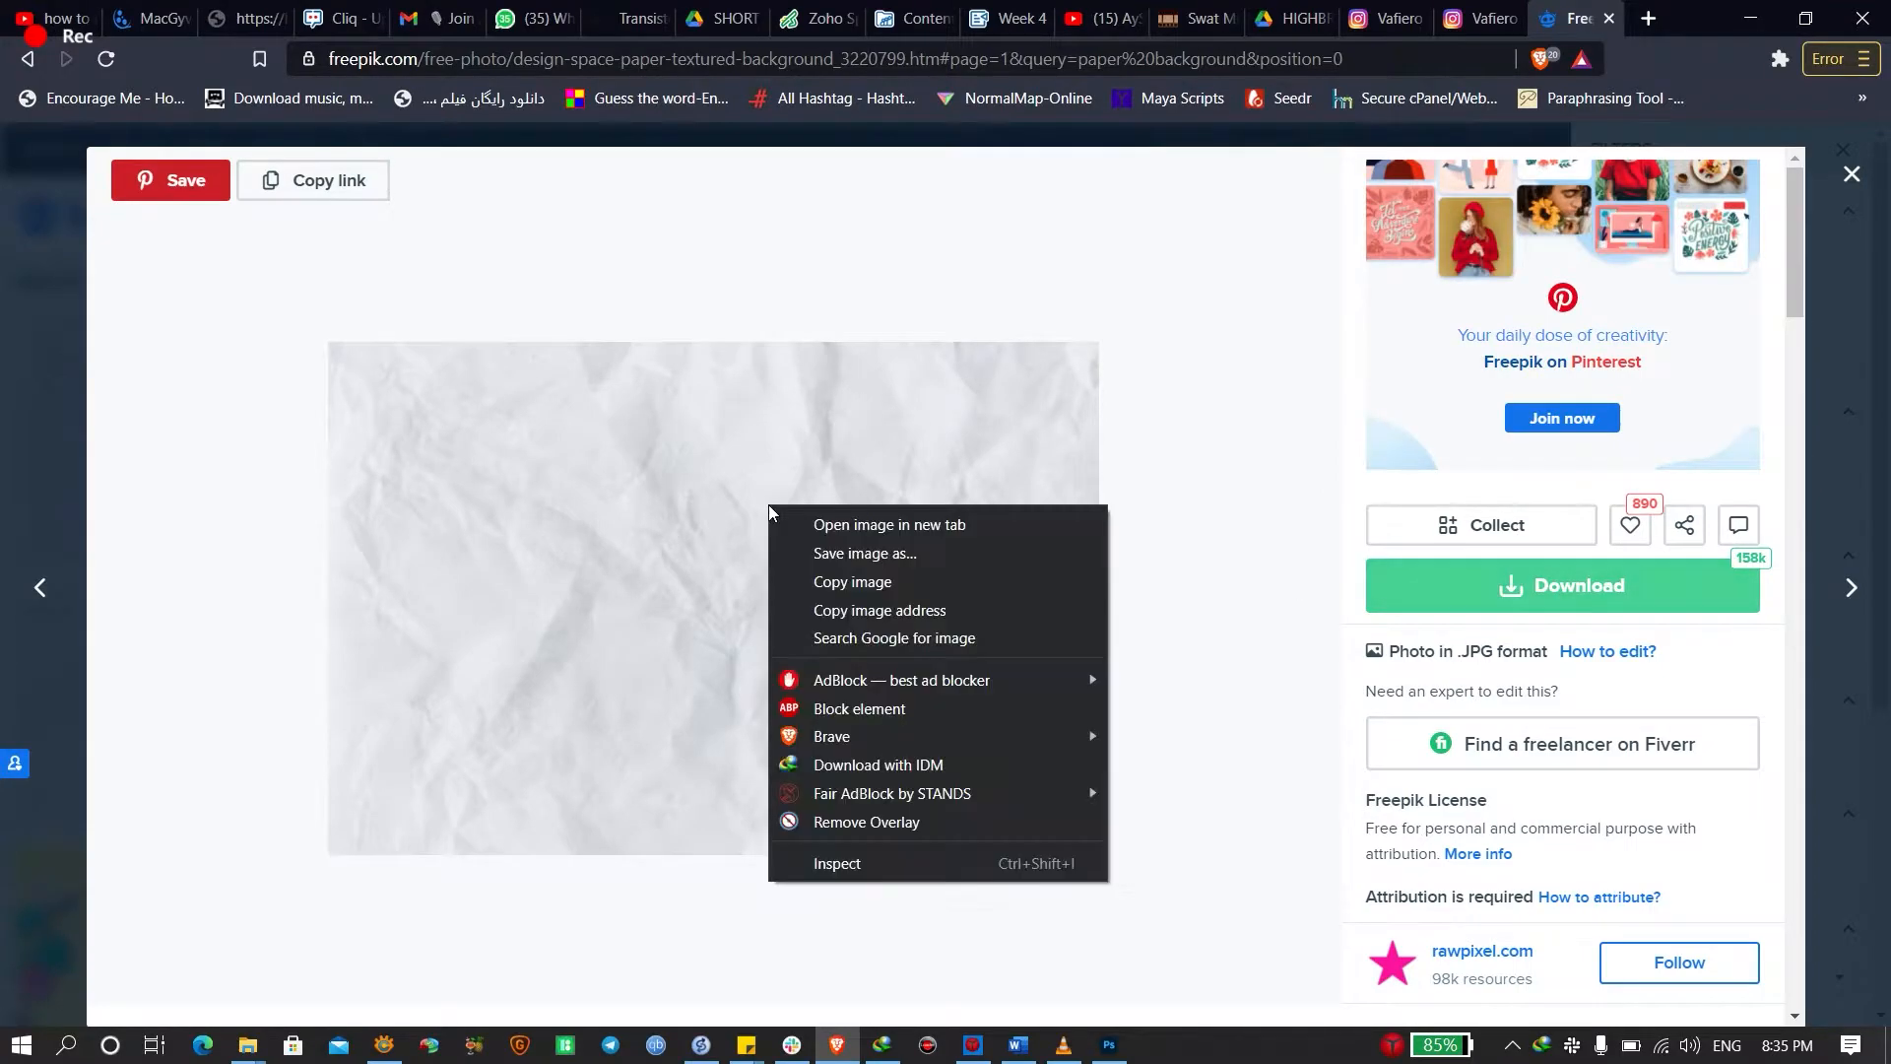
left_click(856, 580)
key("alt+Tab")
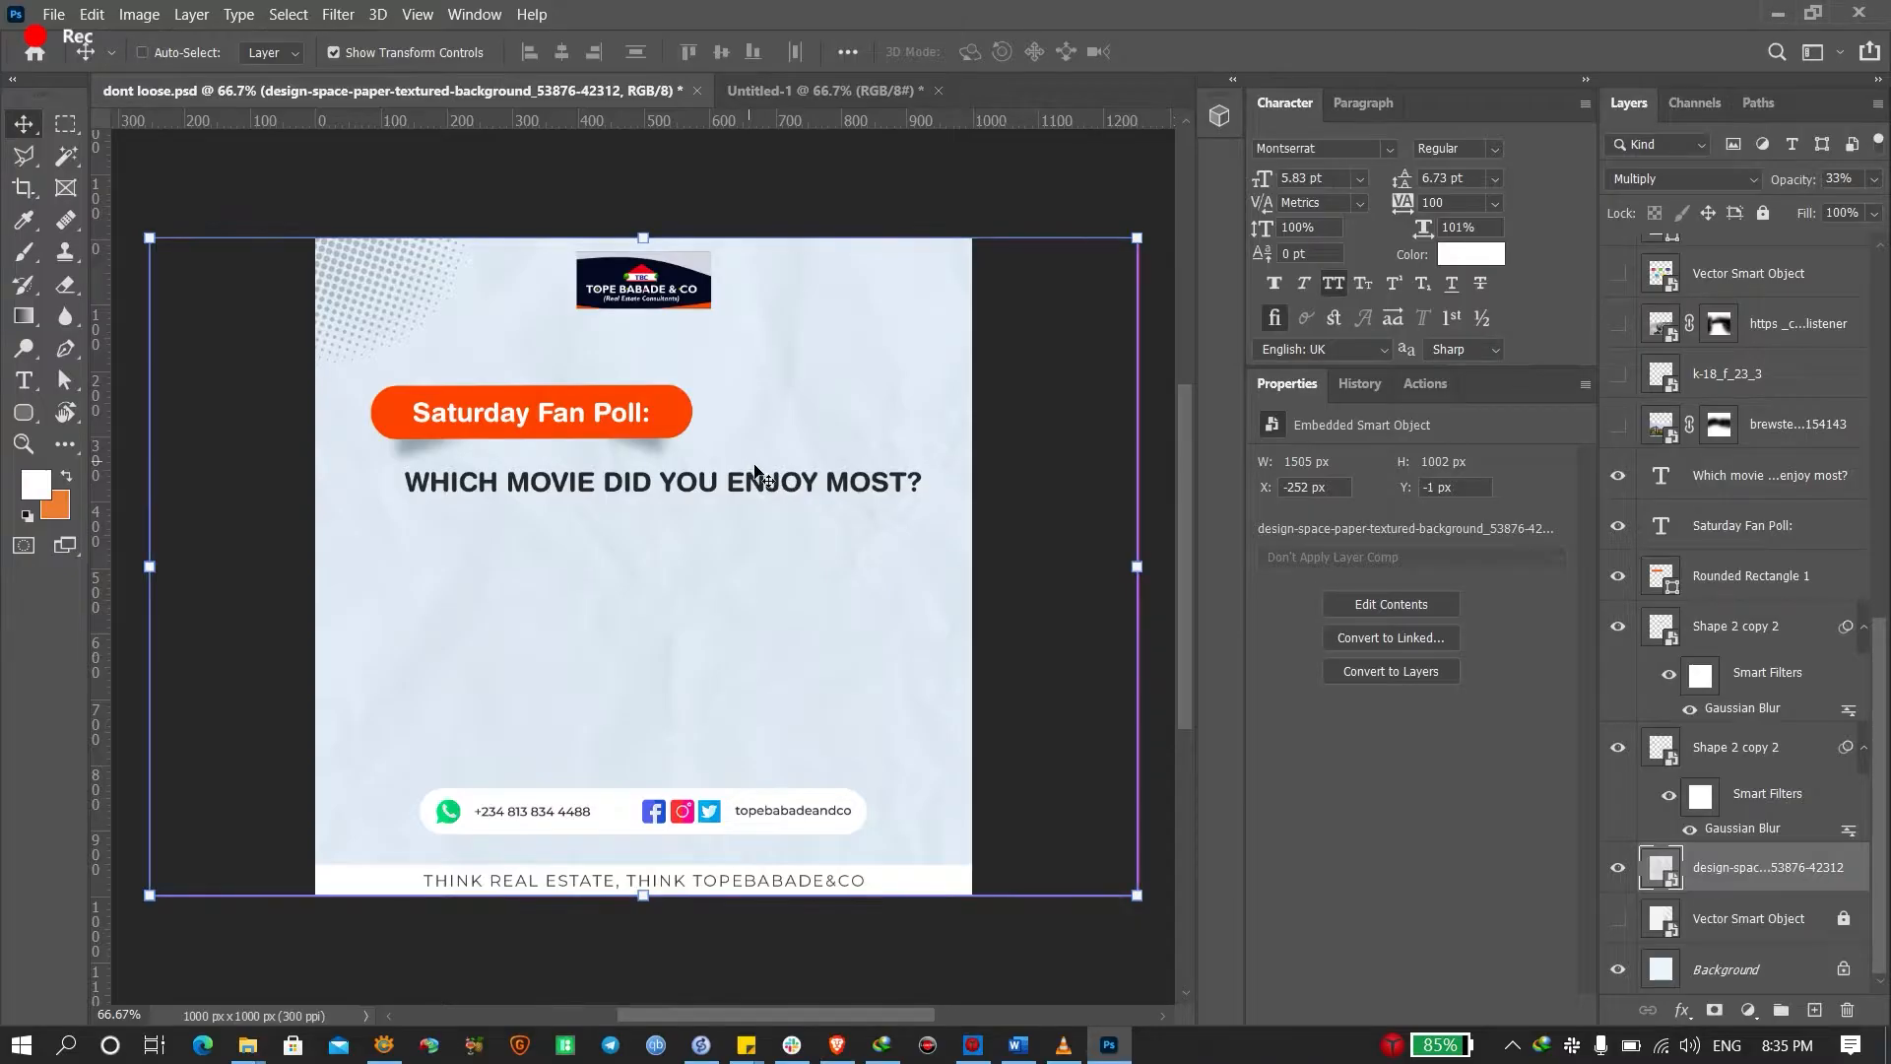
Paste the crumpled paper into Untitled-1, stretch it over the canvas, and move it below the logo
left_click(774, 88)
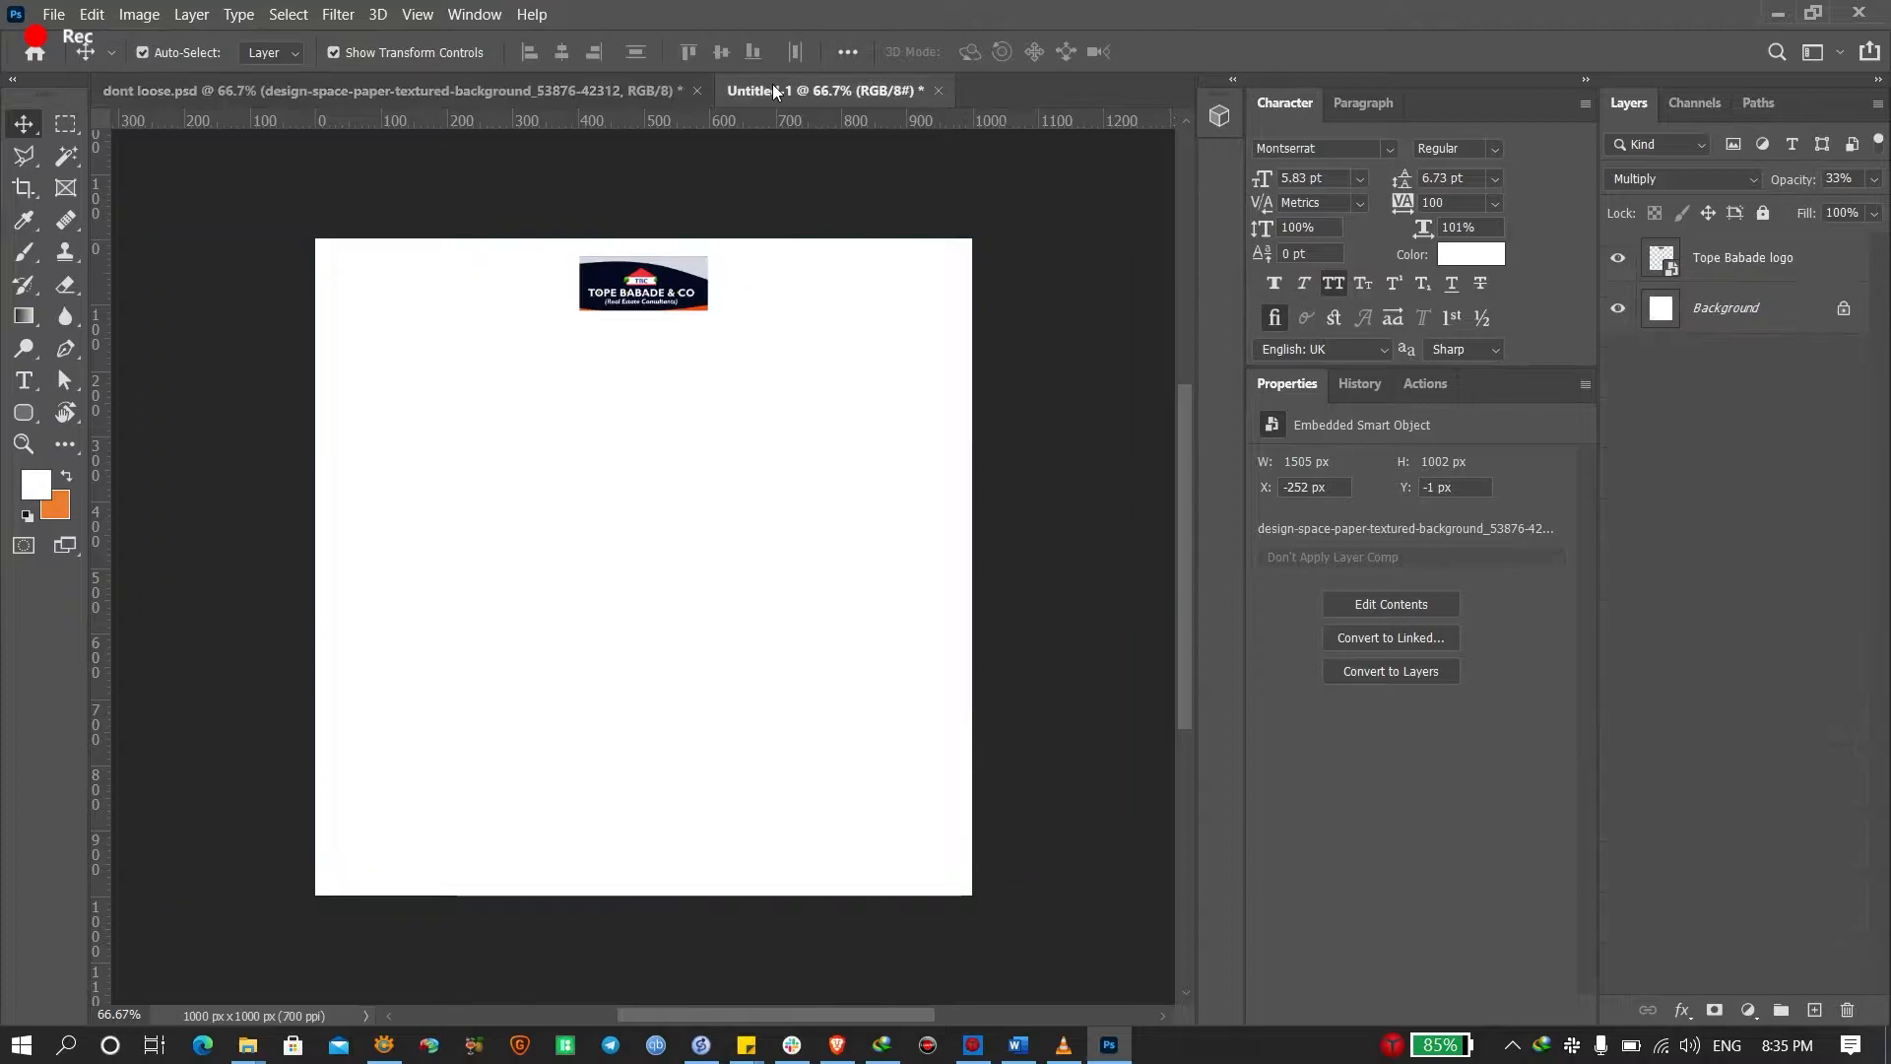
key("ctrl+v")
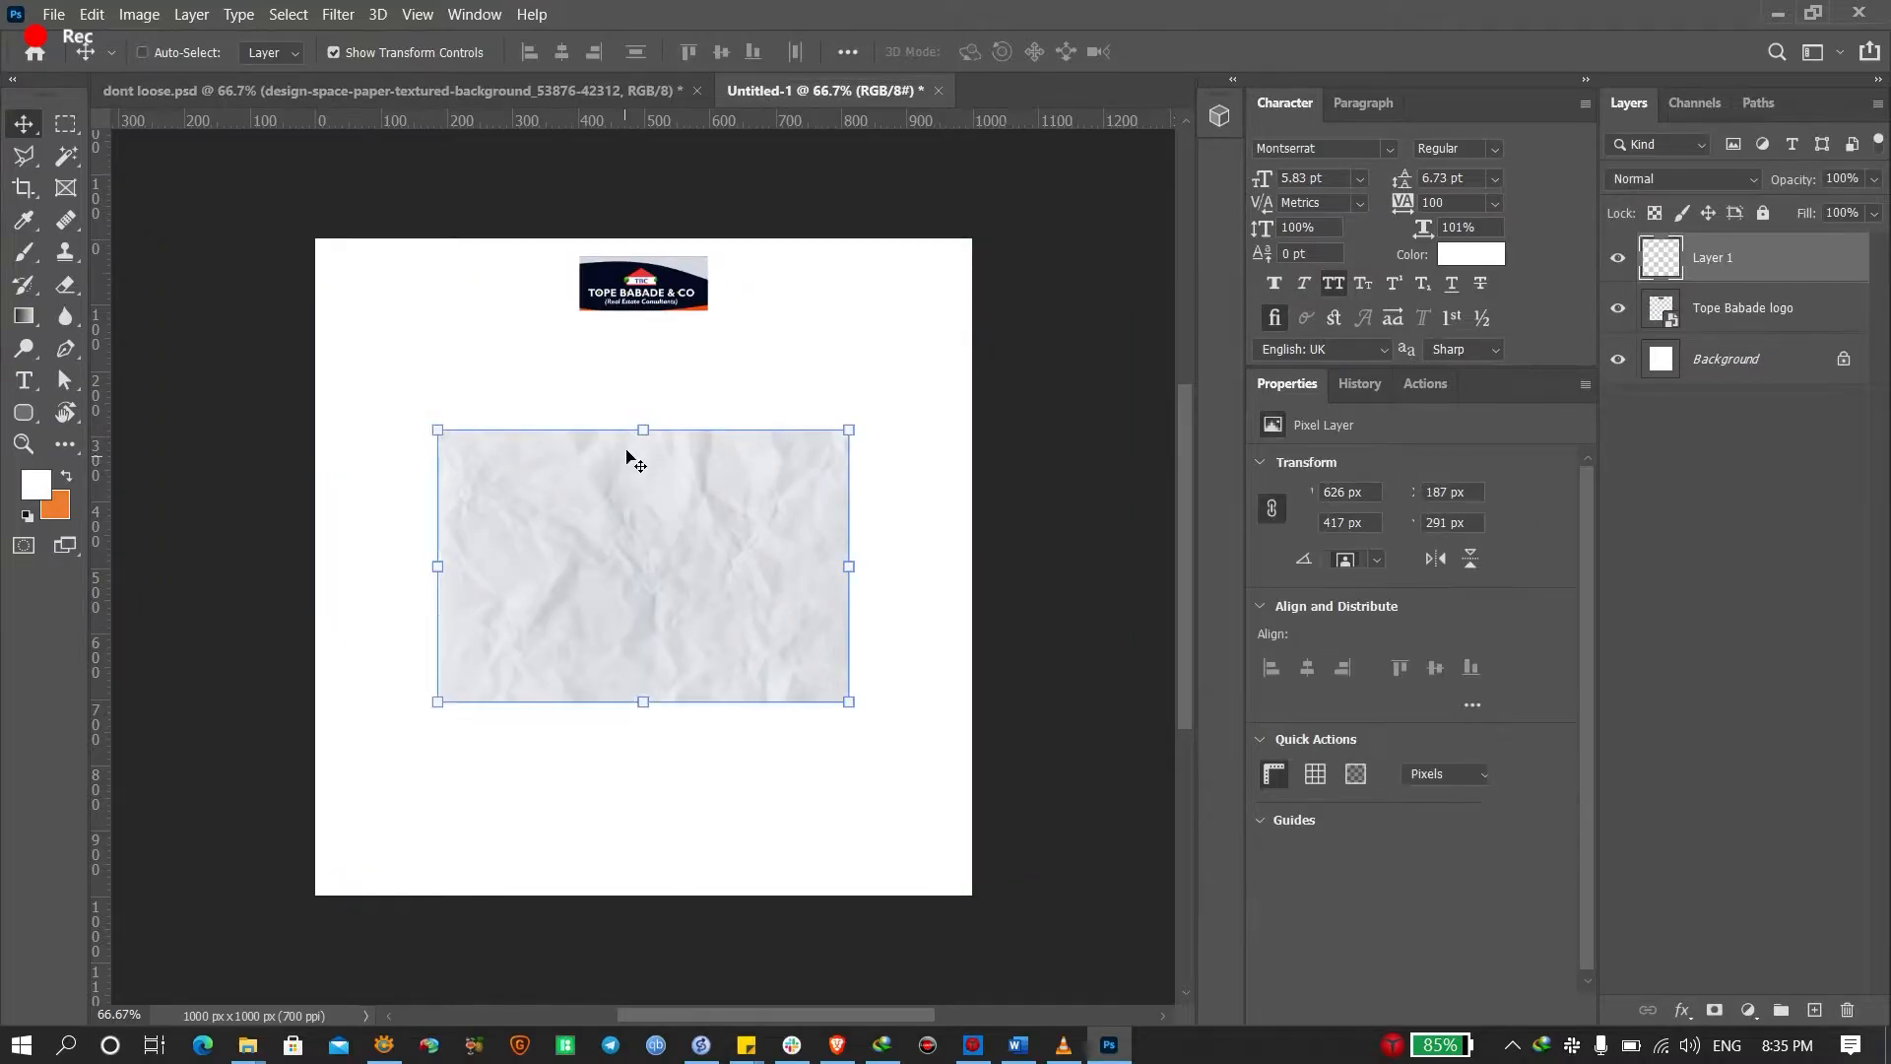
left_click_drag(643, 427, 644, 242)
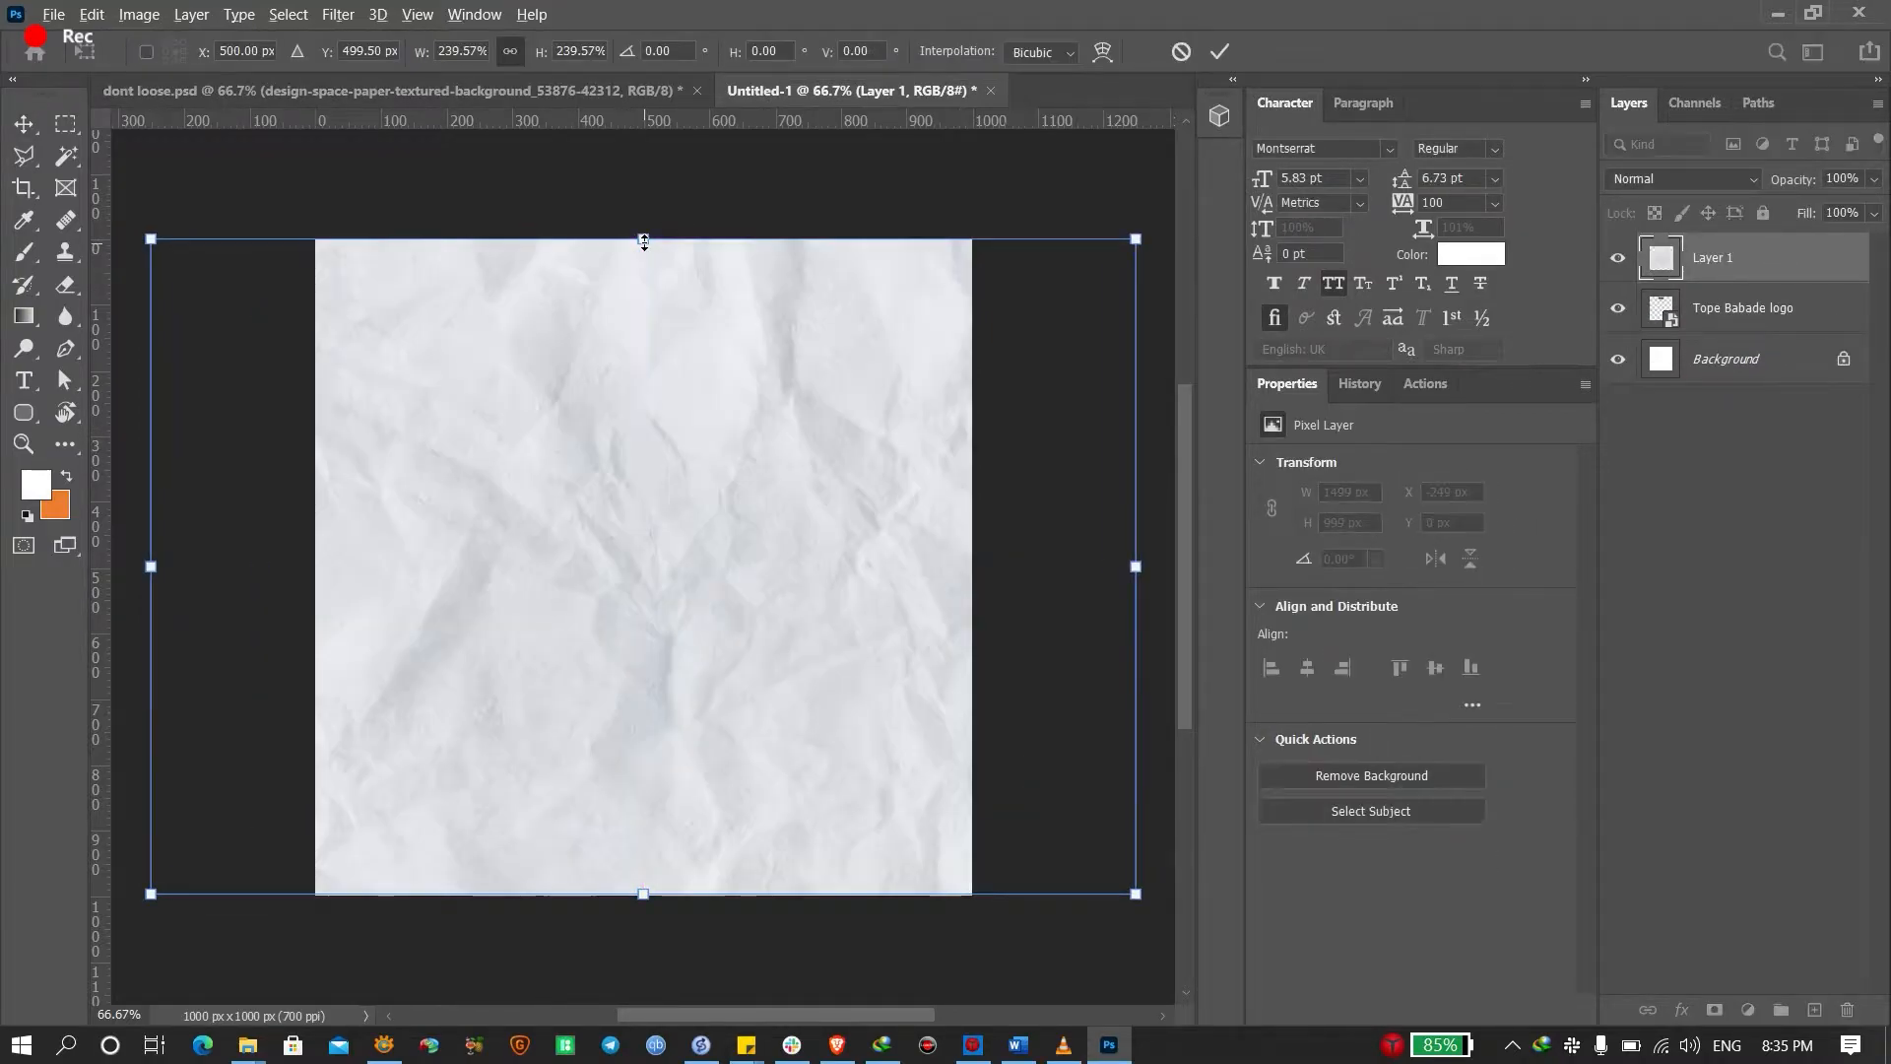
key("Return")
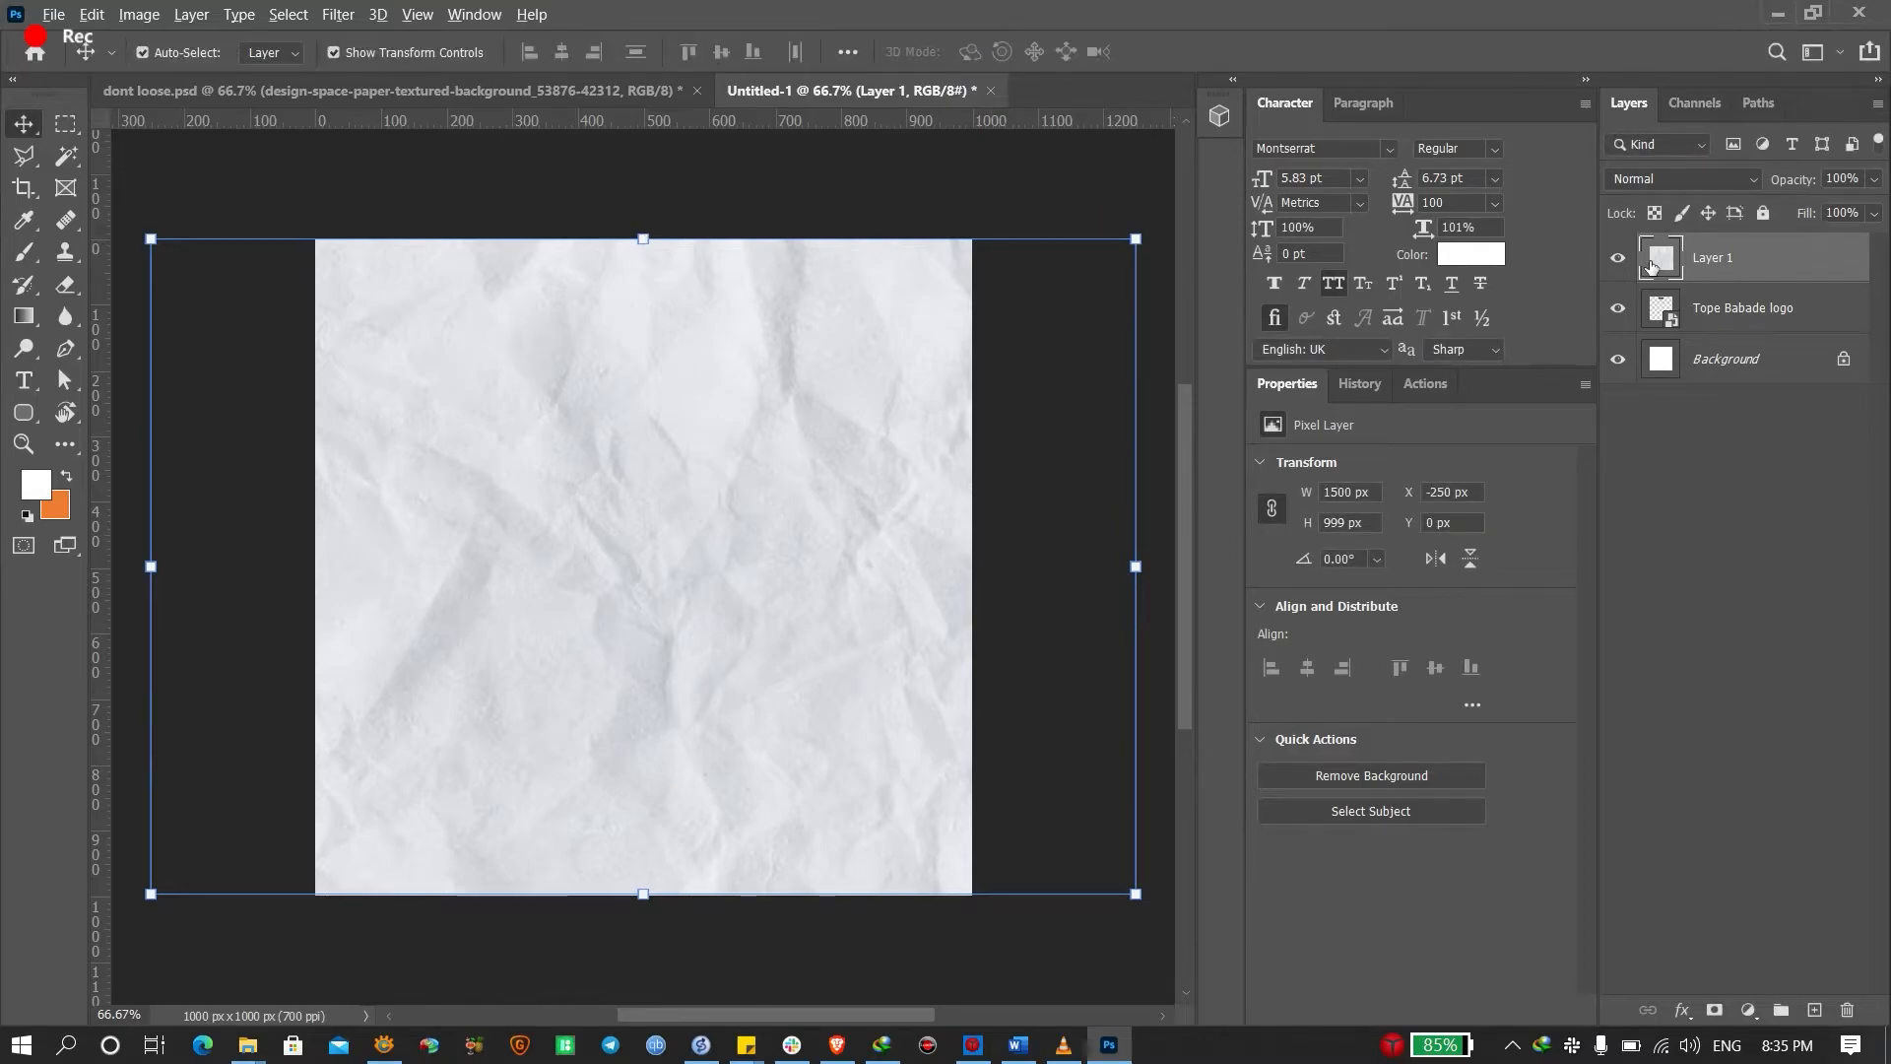
left_click(1735, 319)
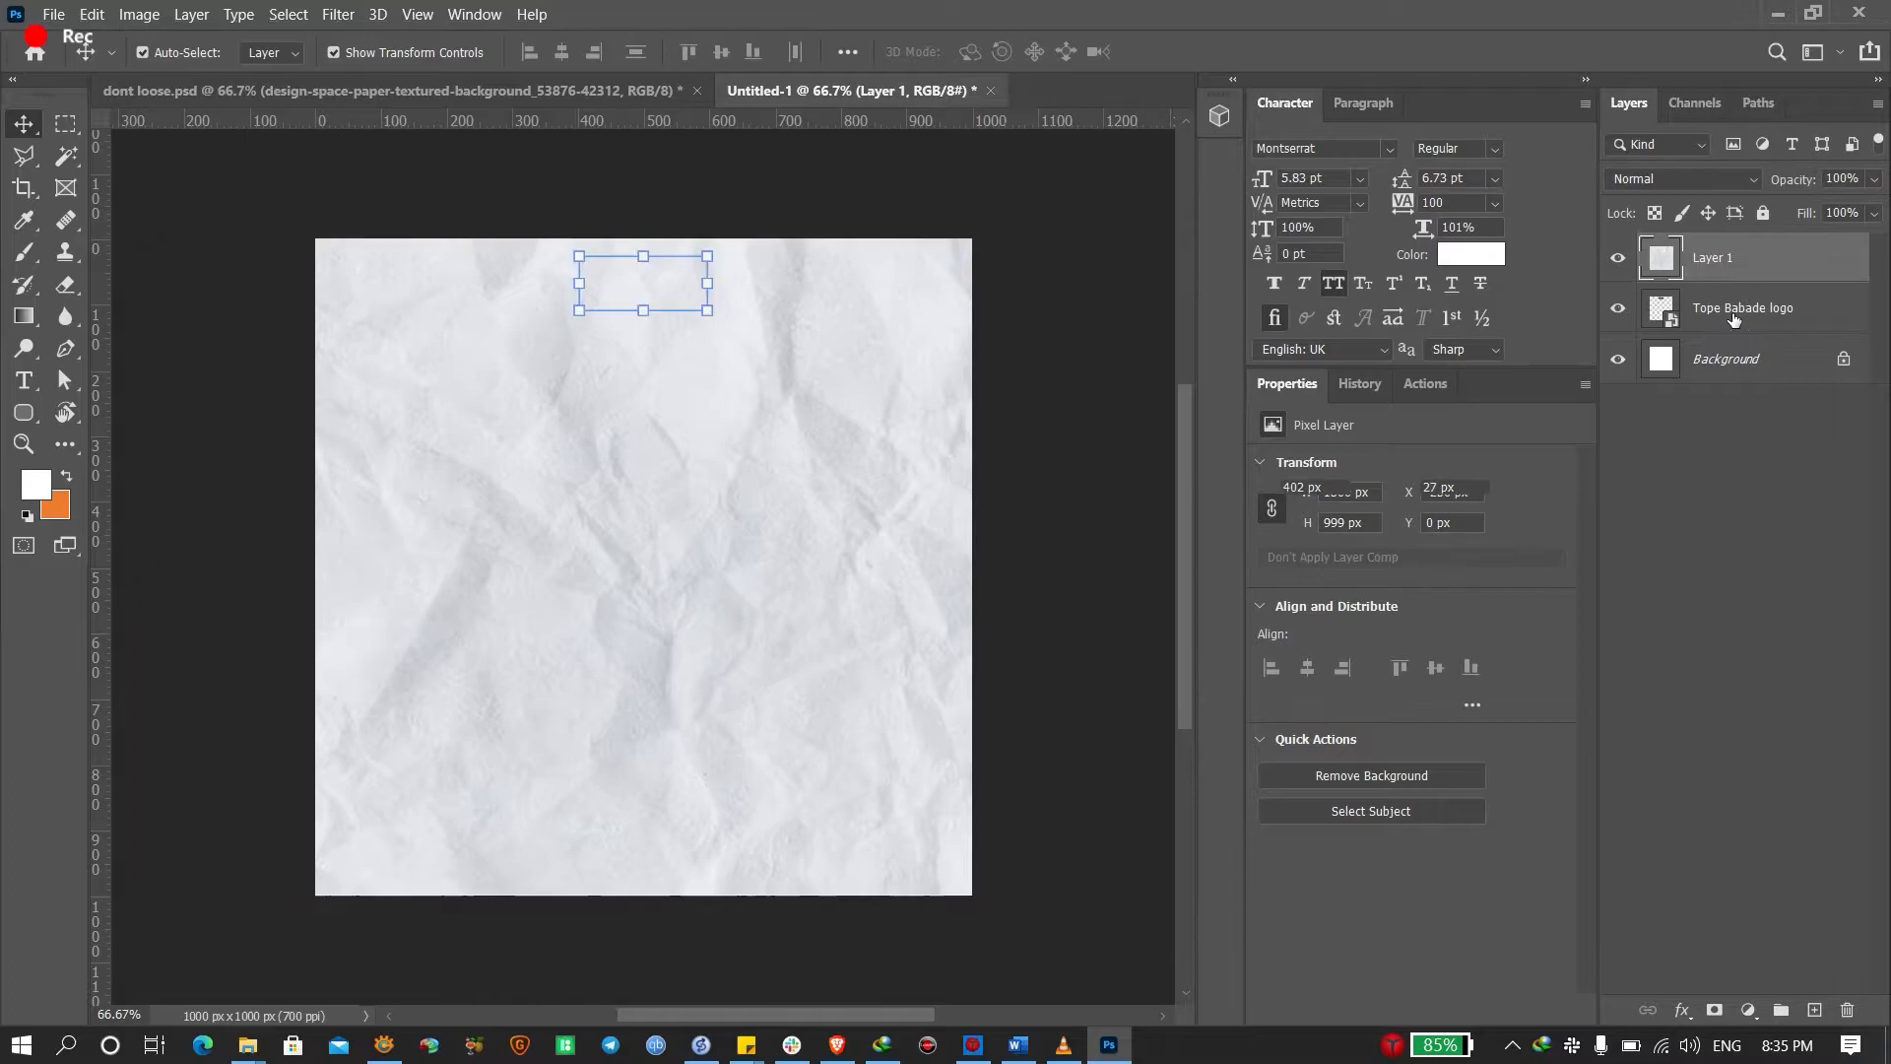
left_click_drag(1740, 260, 1735, 345)
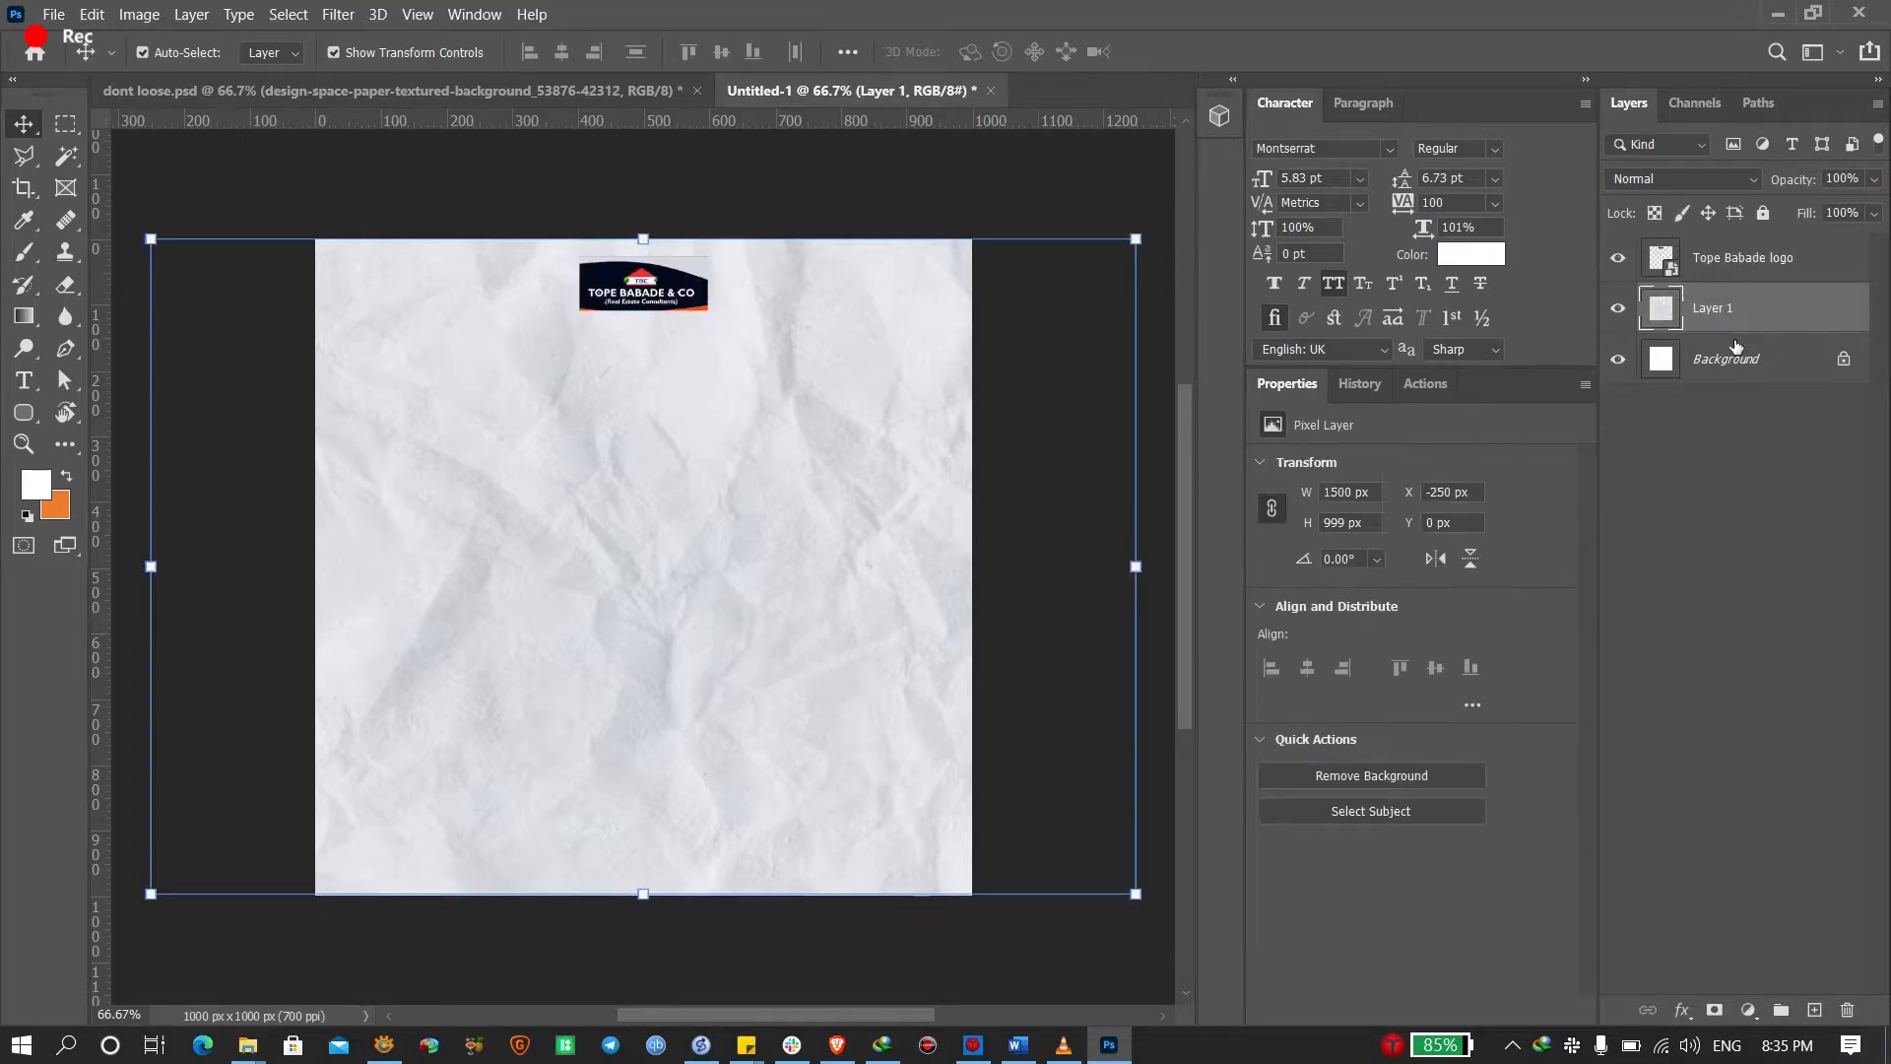
left_click(475, 91)
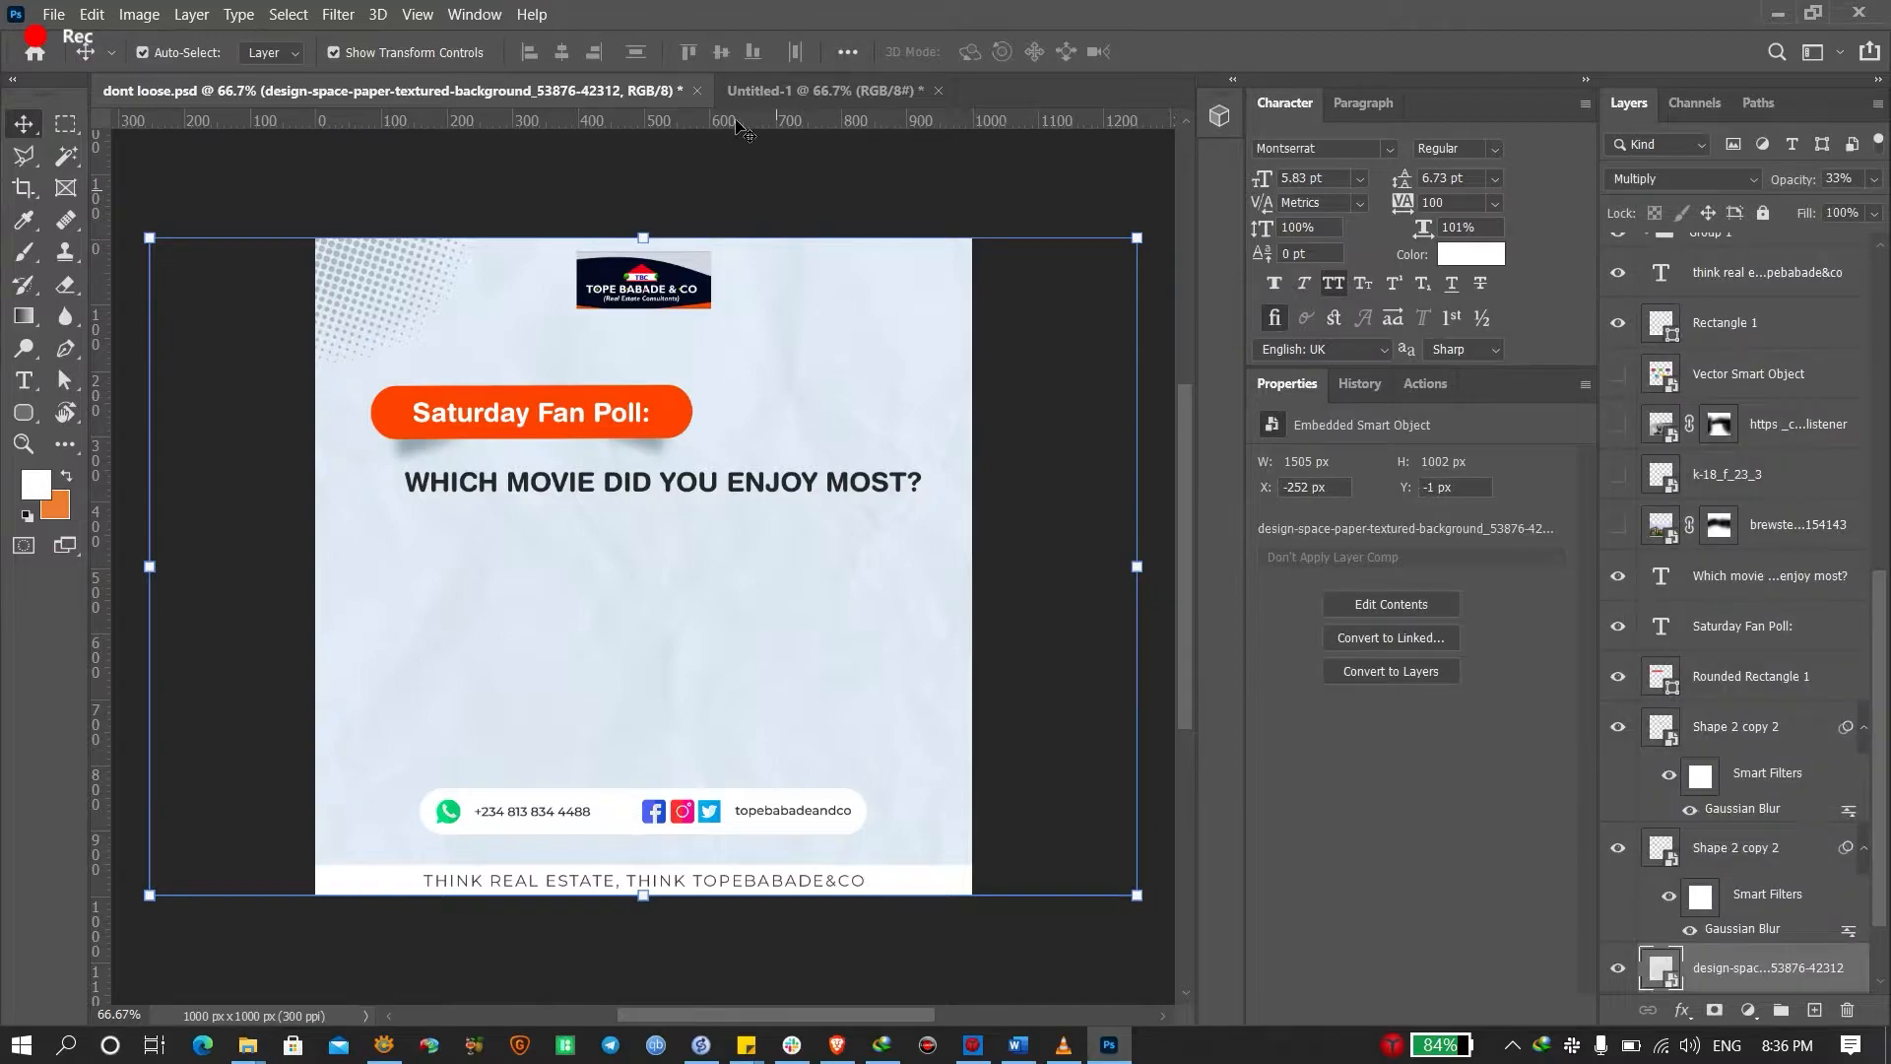
Sample the light blue eaf4fb from the poll design's canvas as the foreground colour
left_click(827, 91)
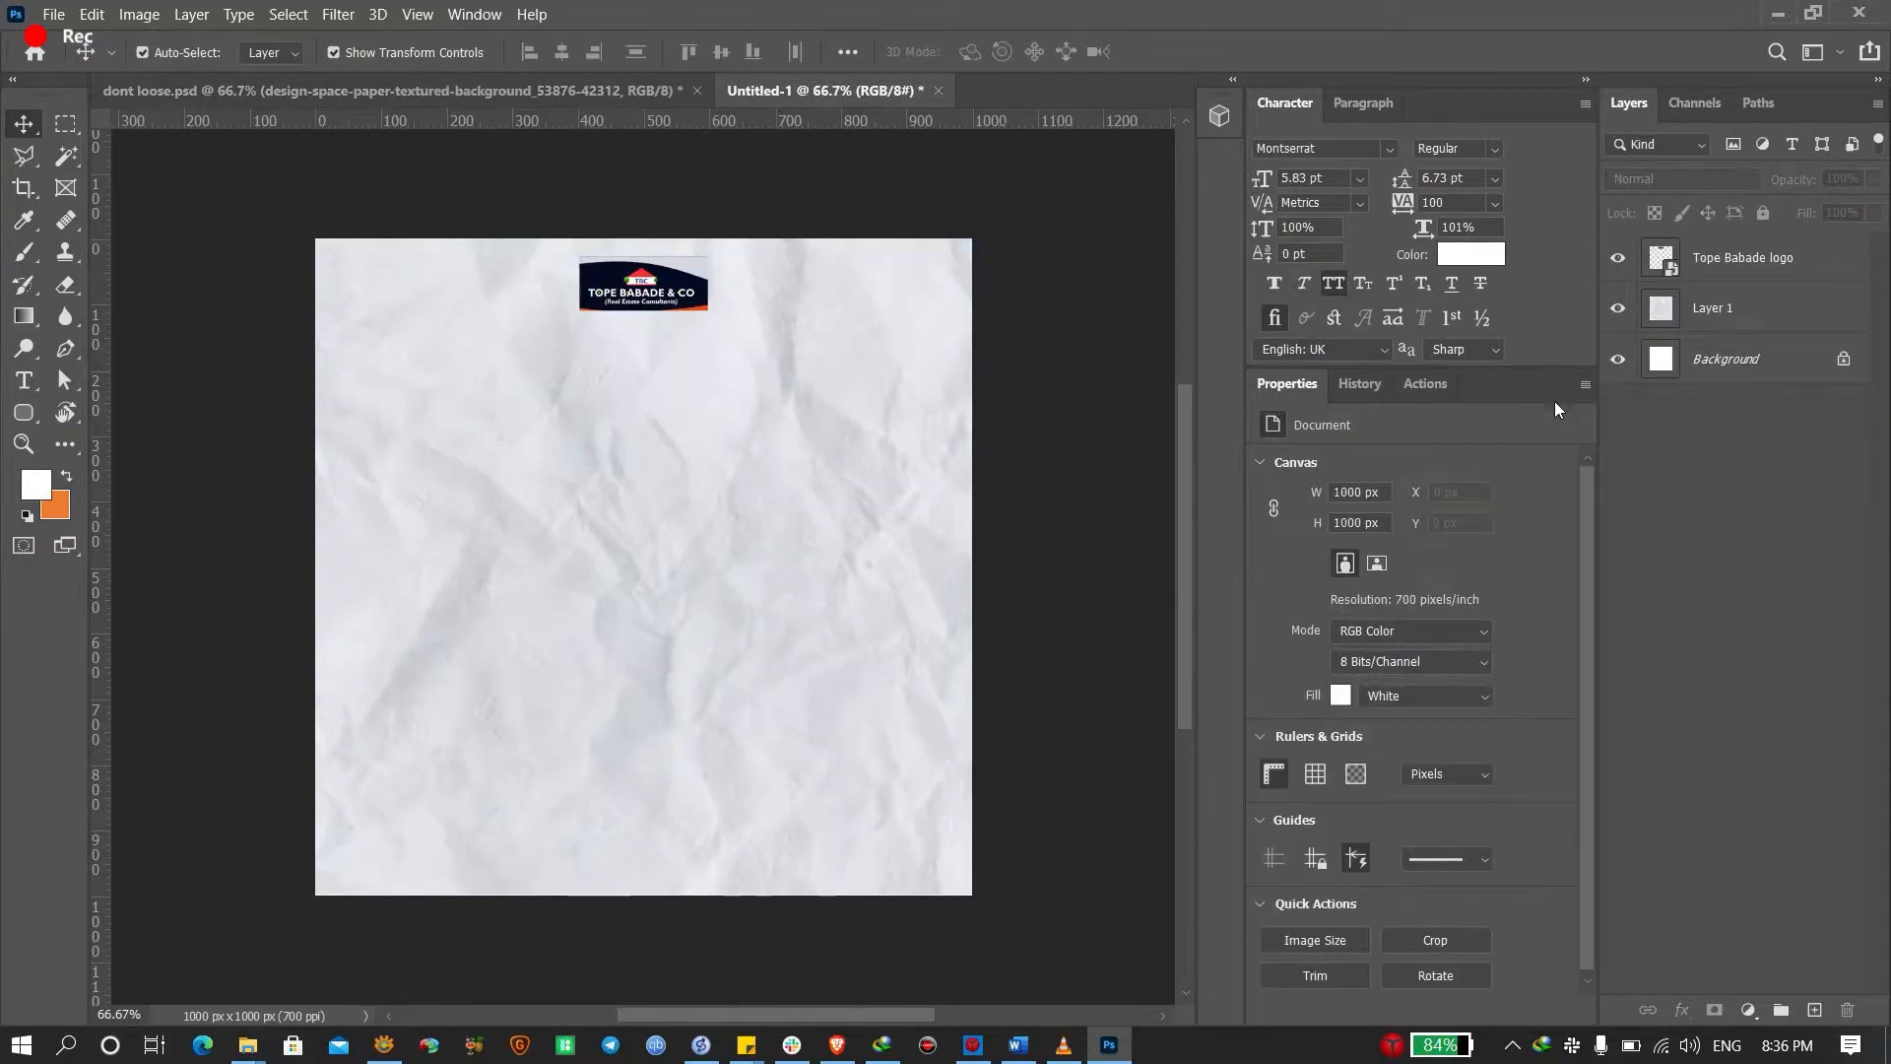
left_click(37, 485)
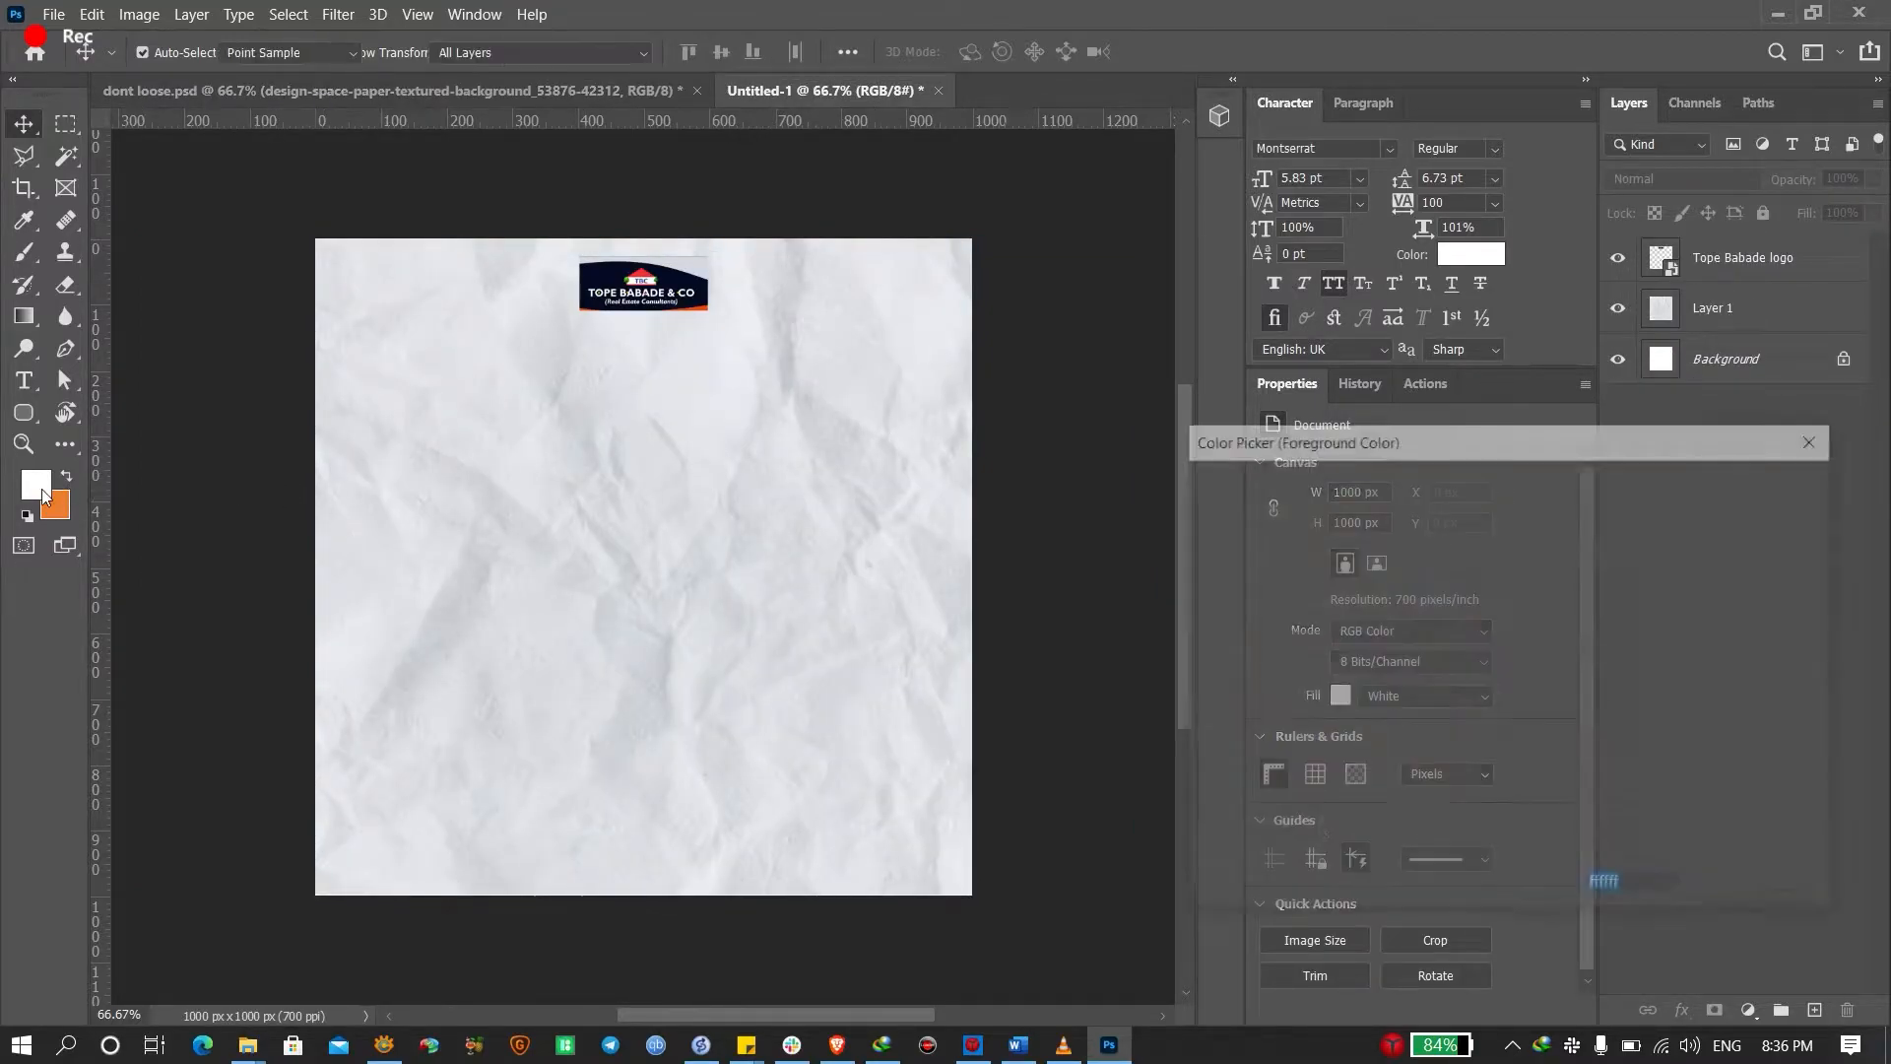
key("Escape")
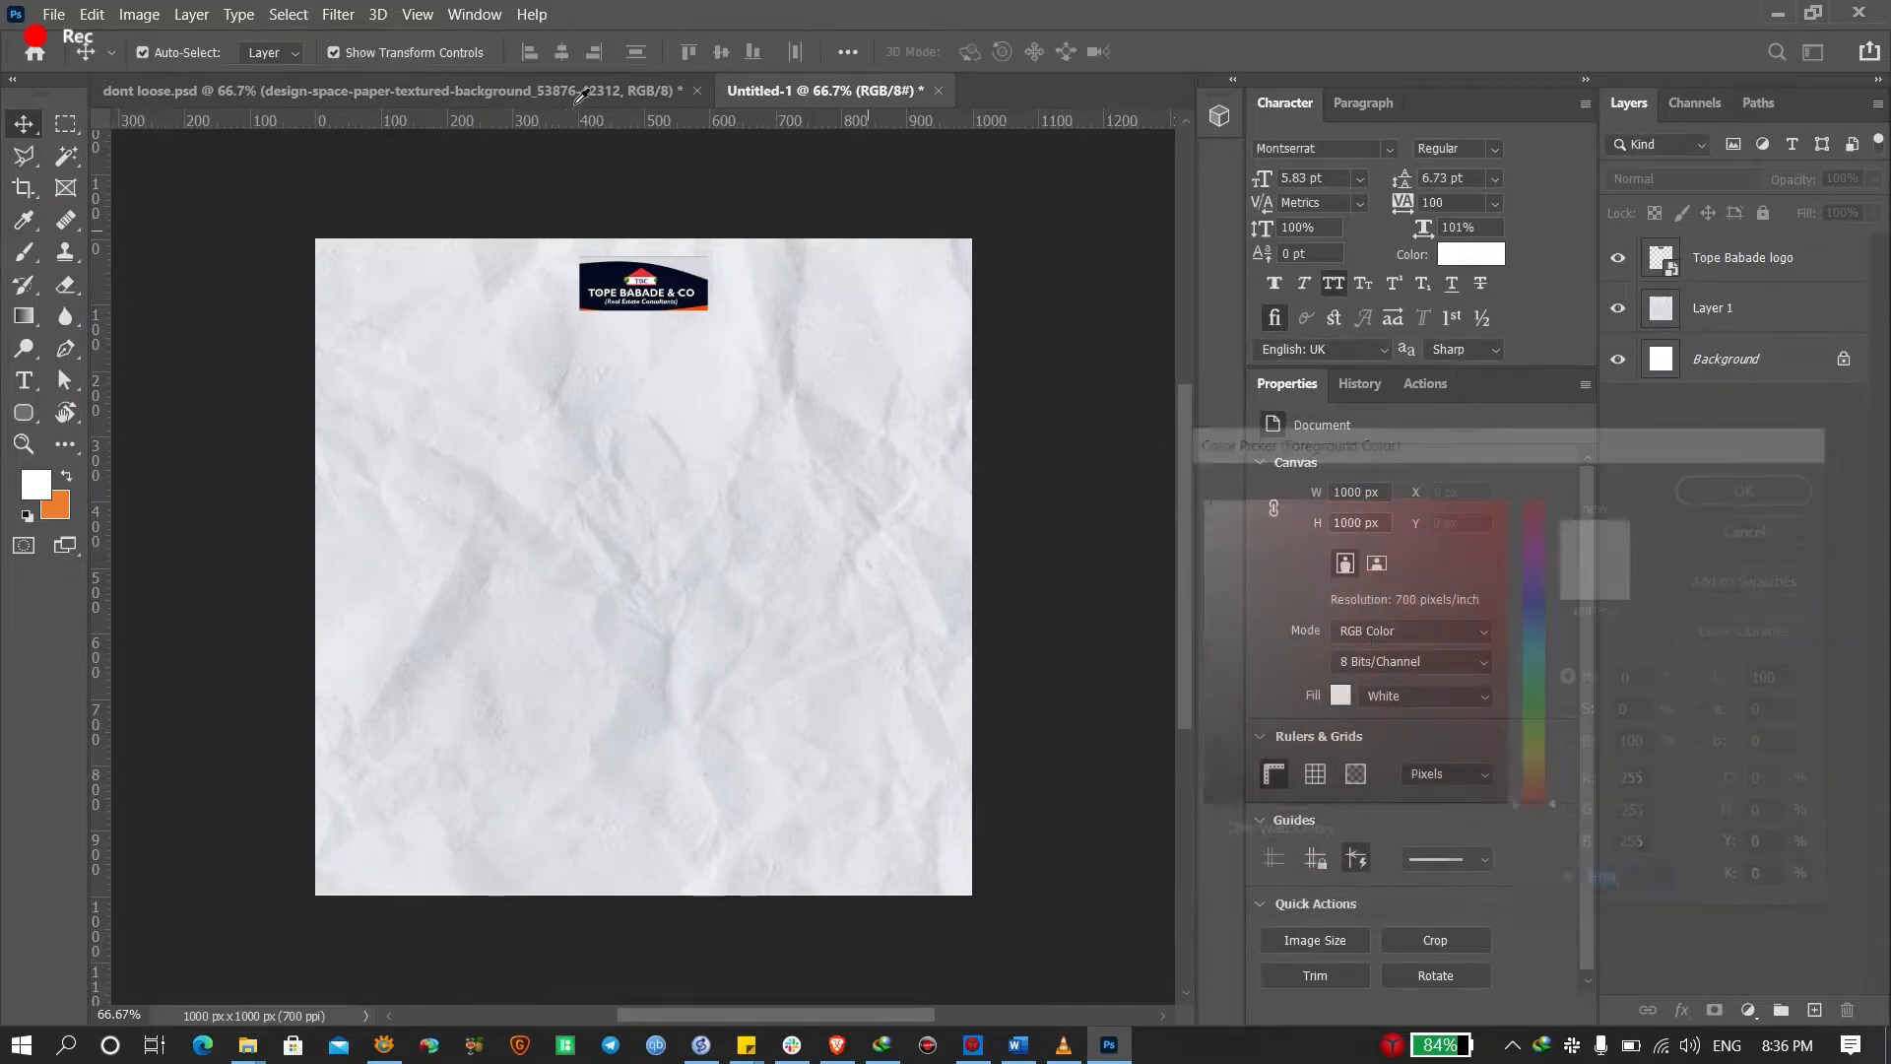
left_click(582, 92)
scroll(1798, 726, "down", 2)
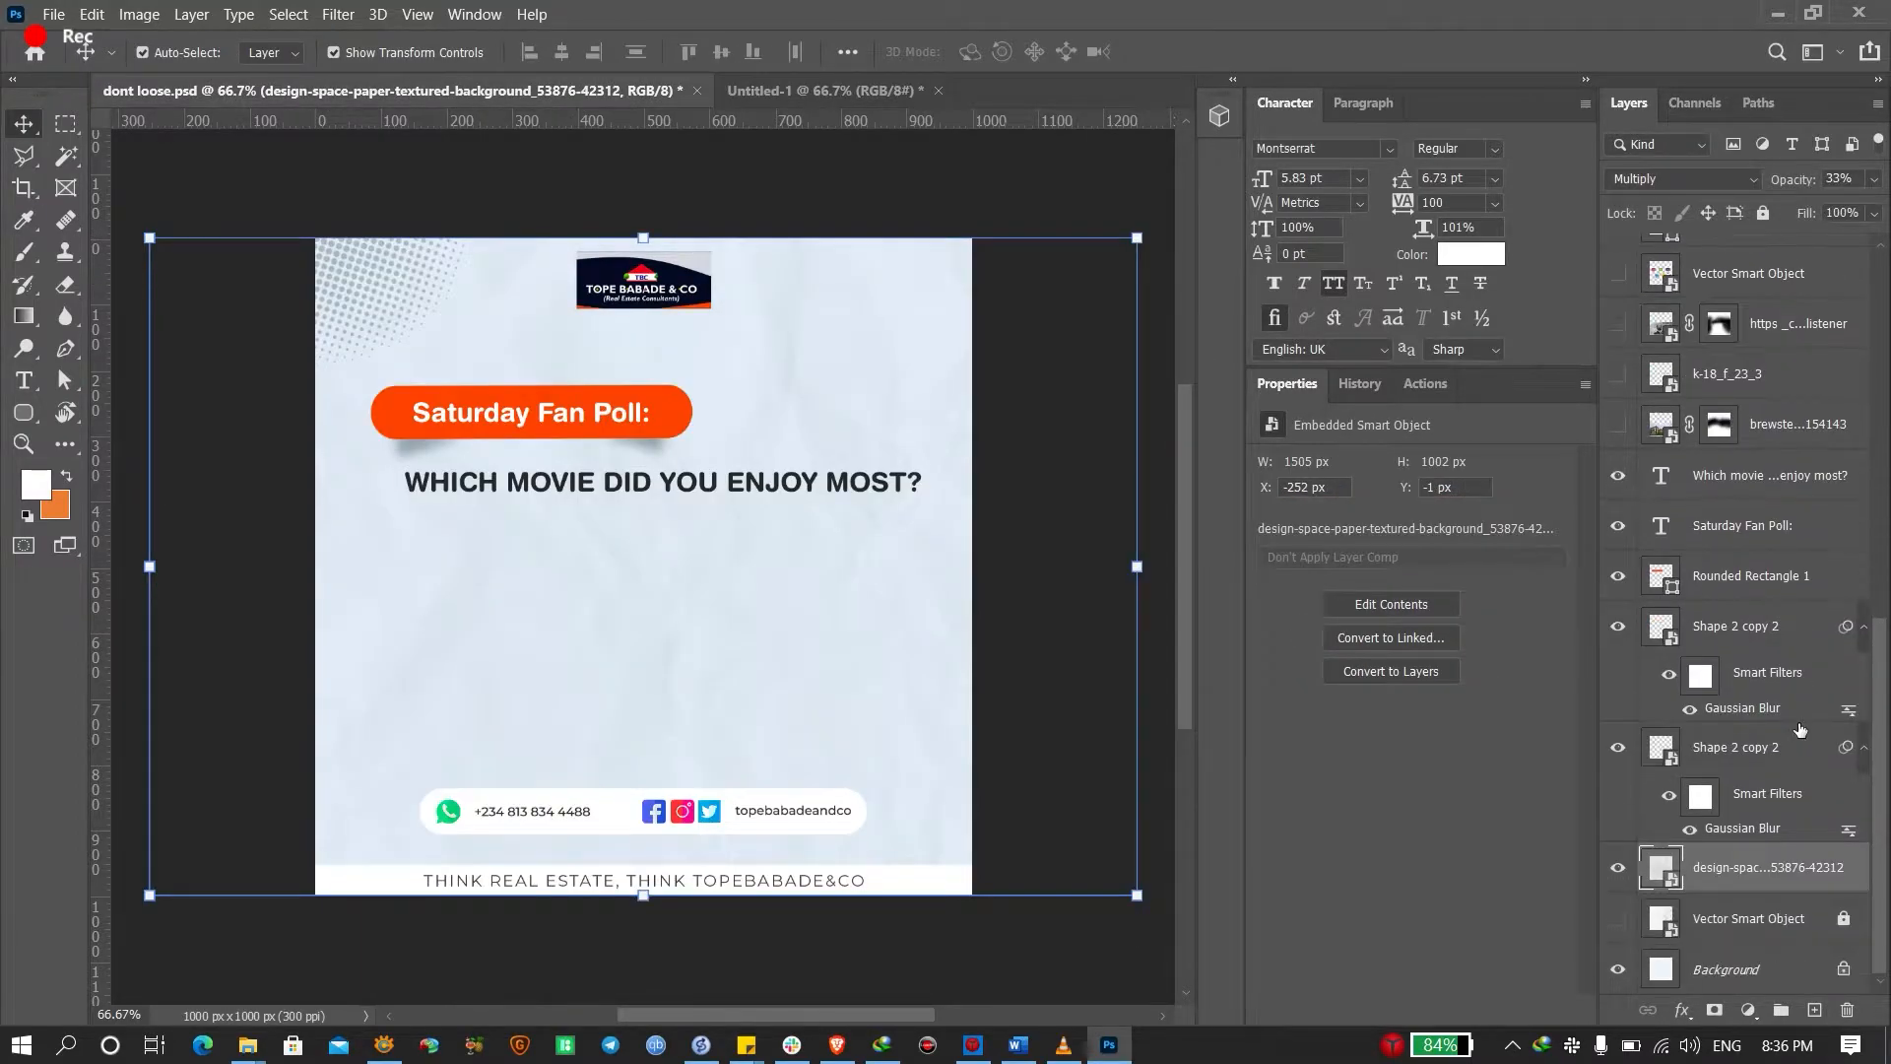
left_click(1619, 869)
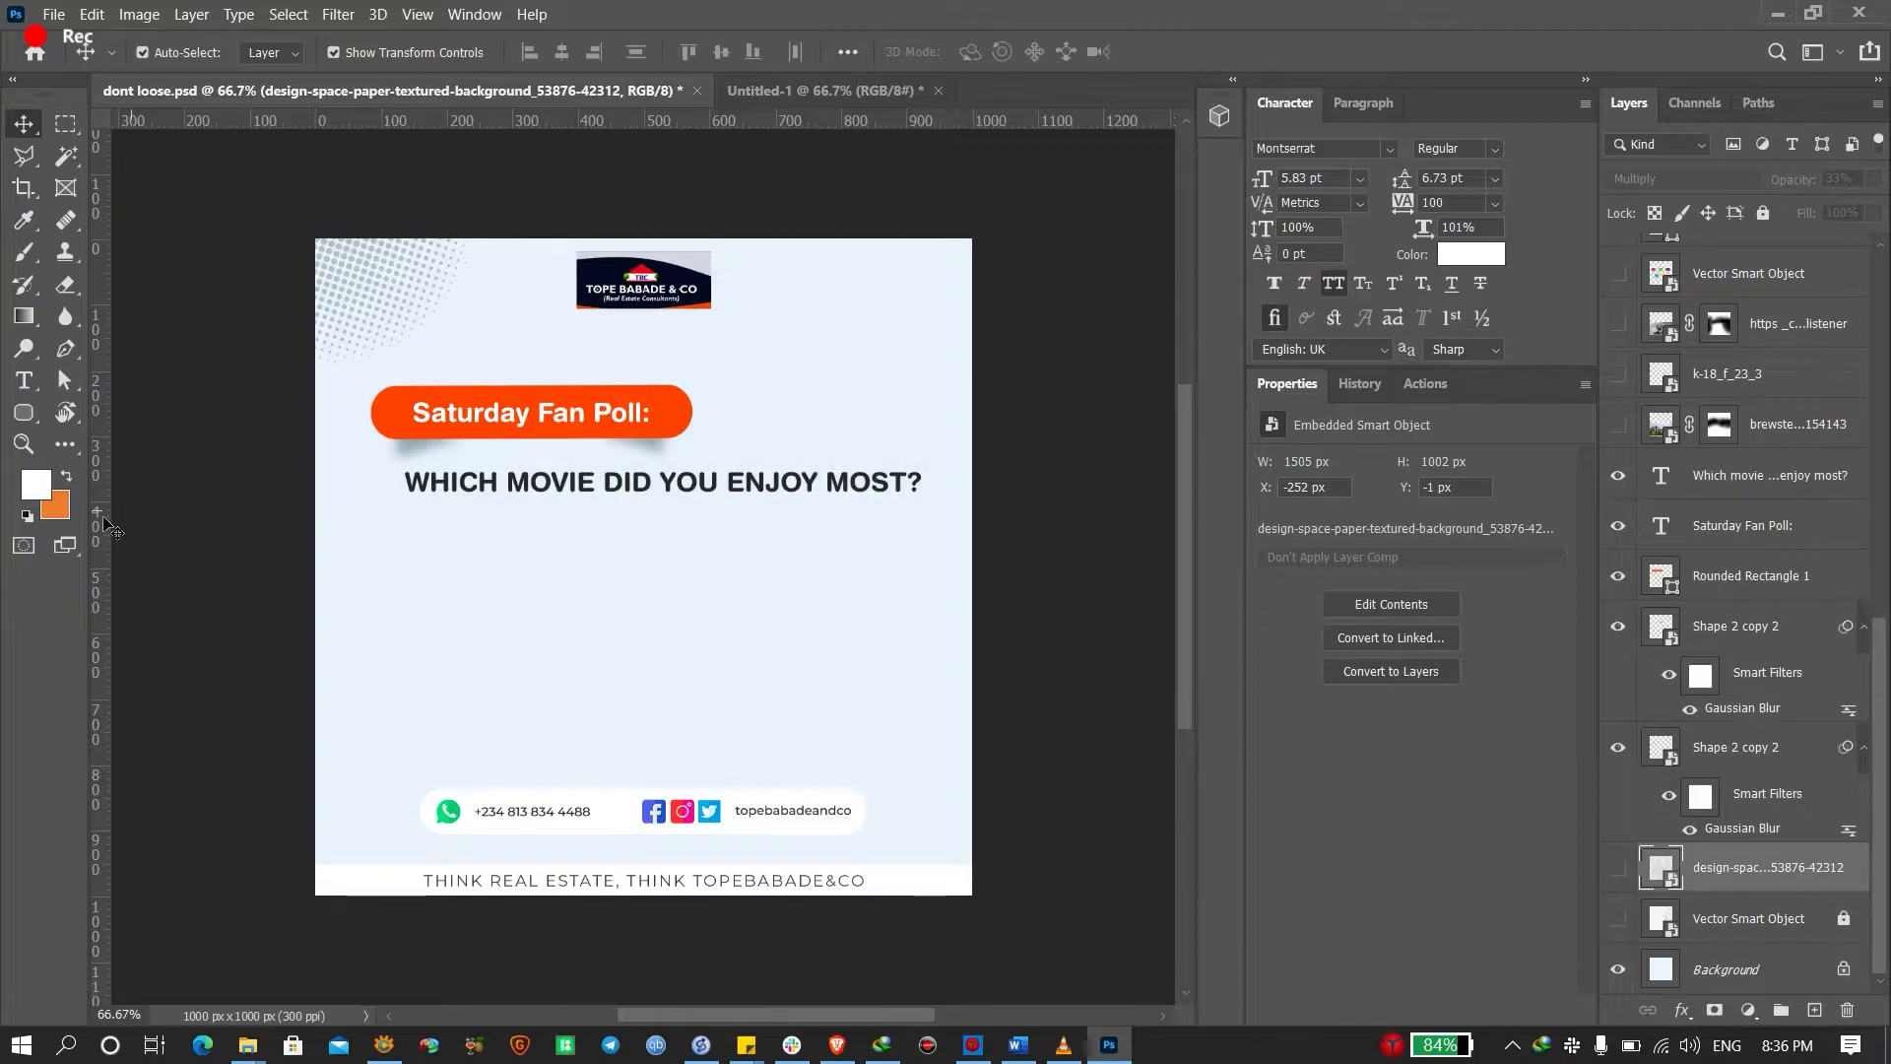
left_click(37, 484)
left_click(562, 608)
key("ctrl+c")
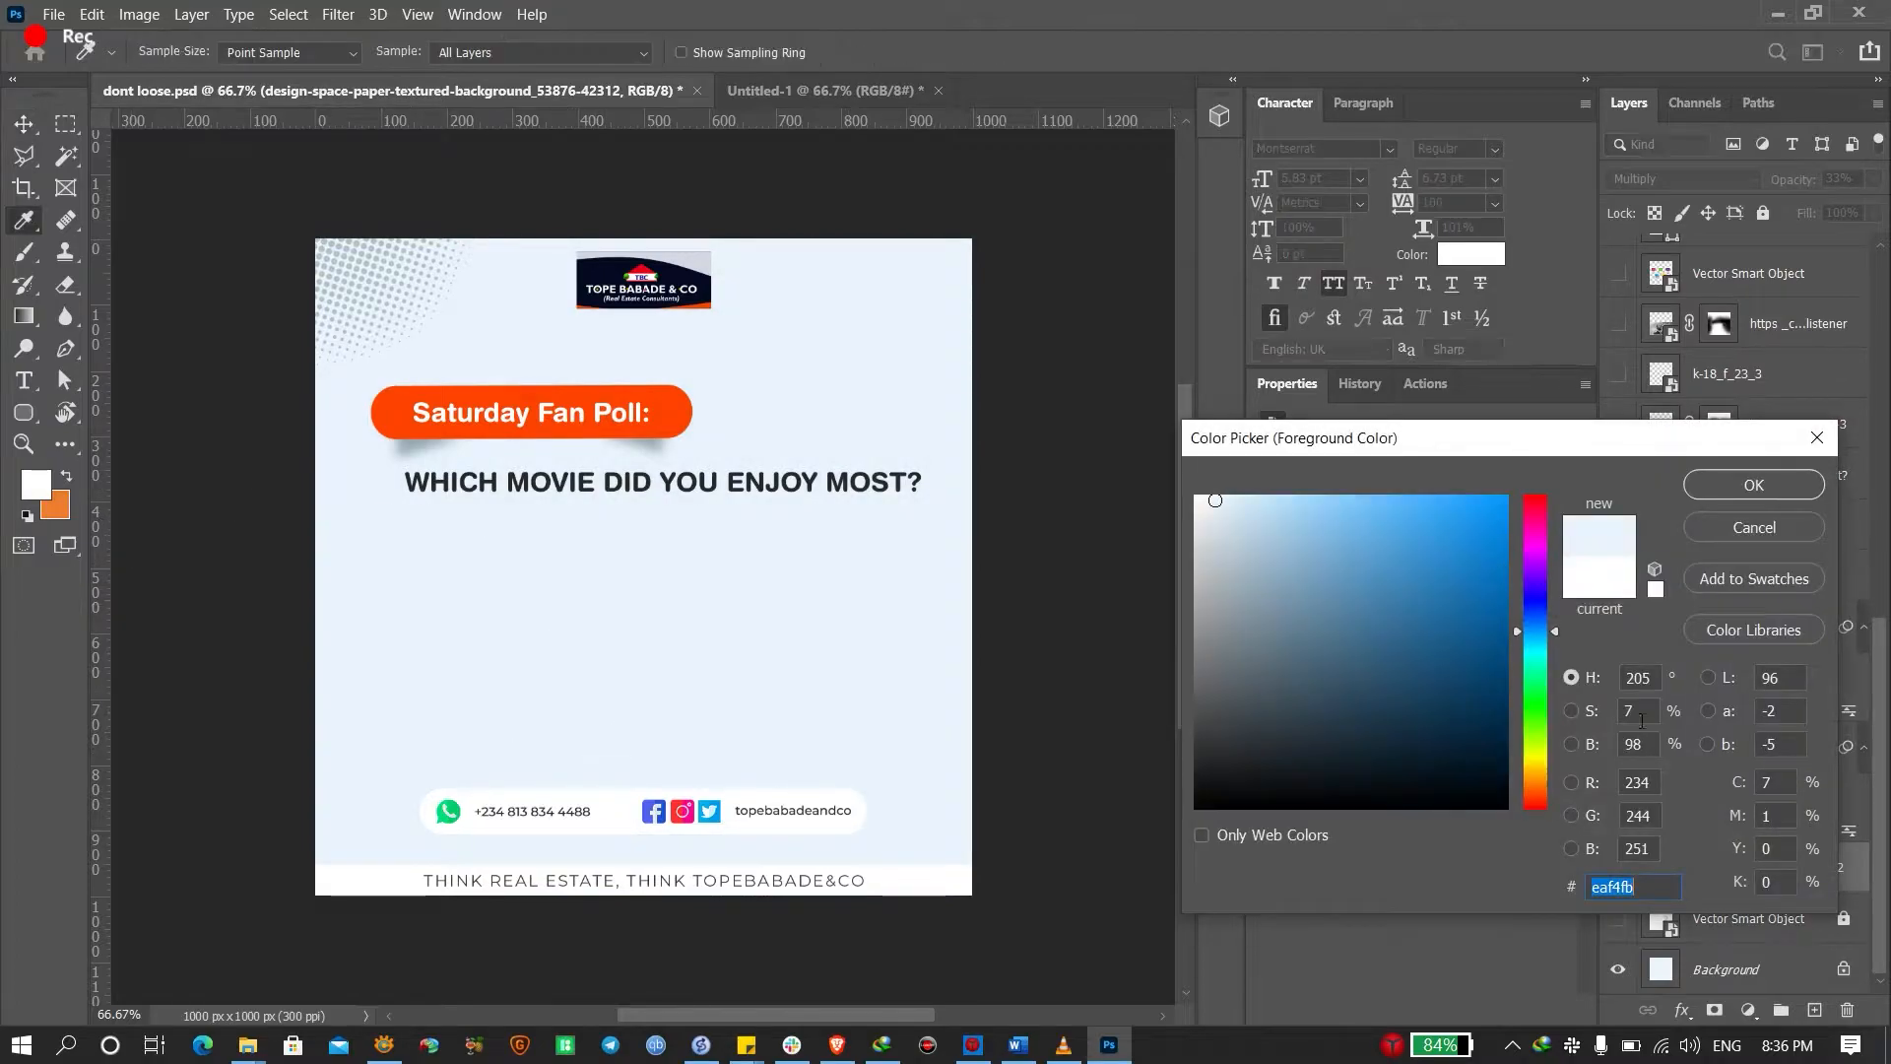
left_click(1725, 514)
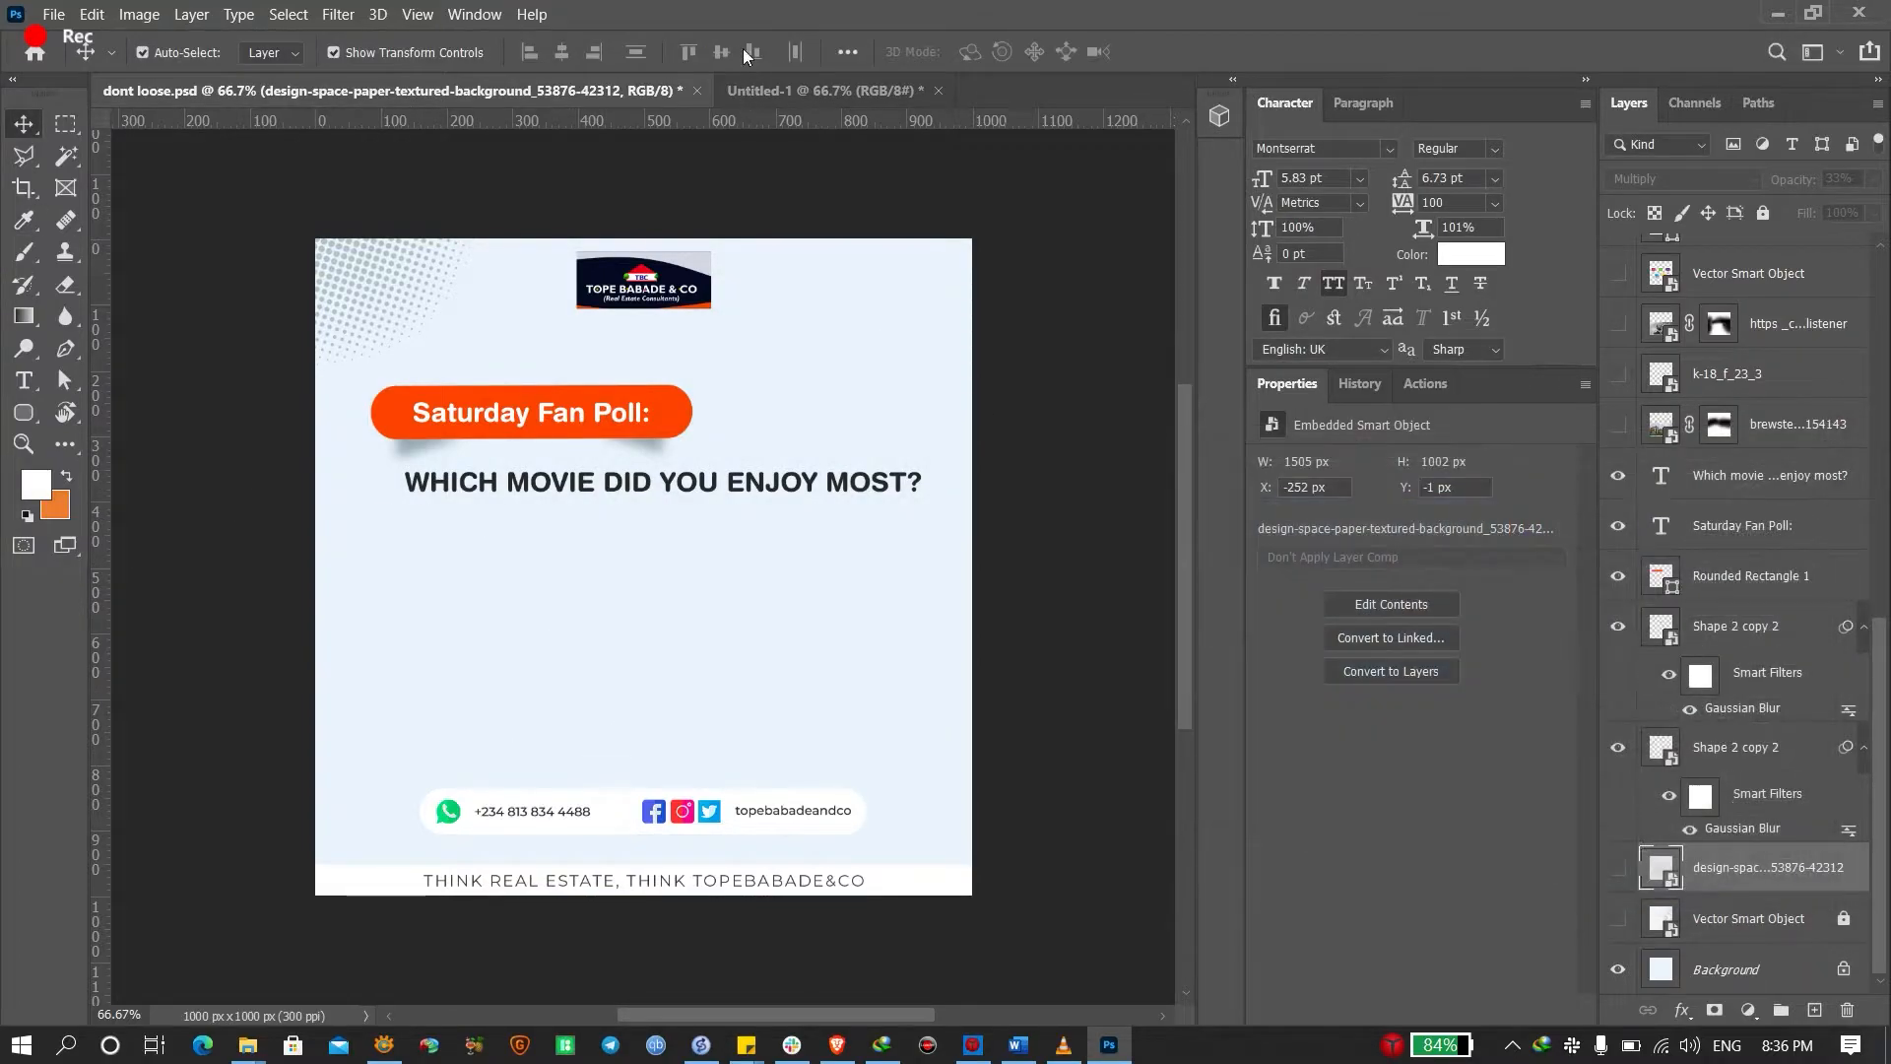
Fill the Untitled-1 Background layer with light blue eaf4fb
left_click(788, 89)
left_click(1724, 359)
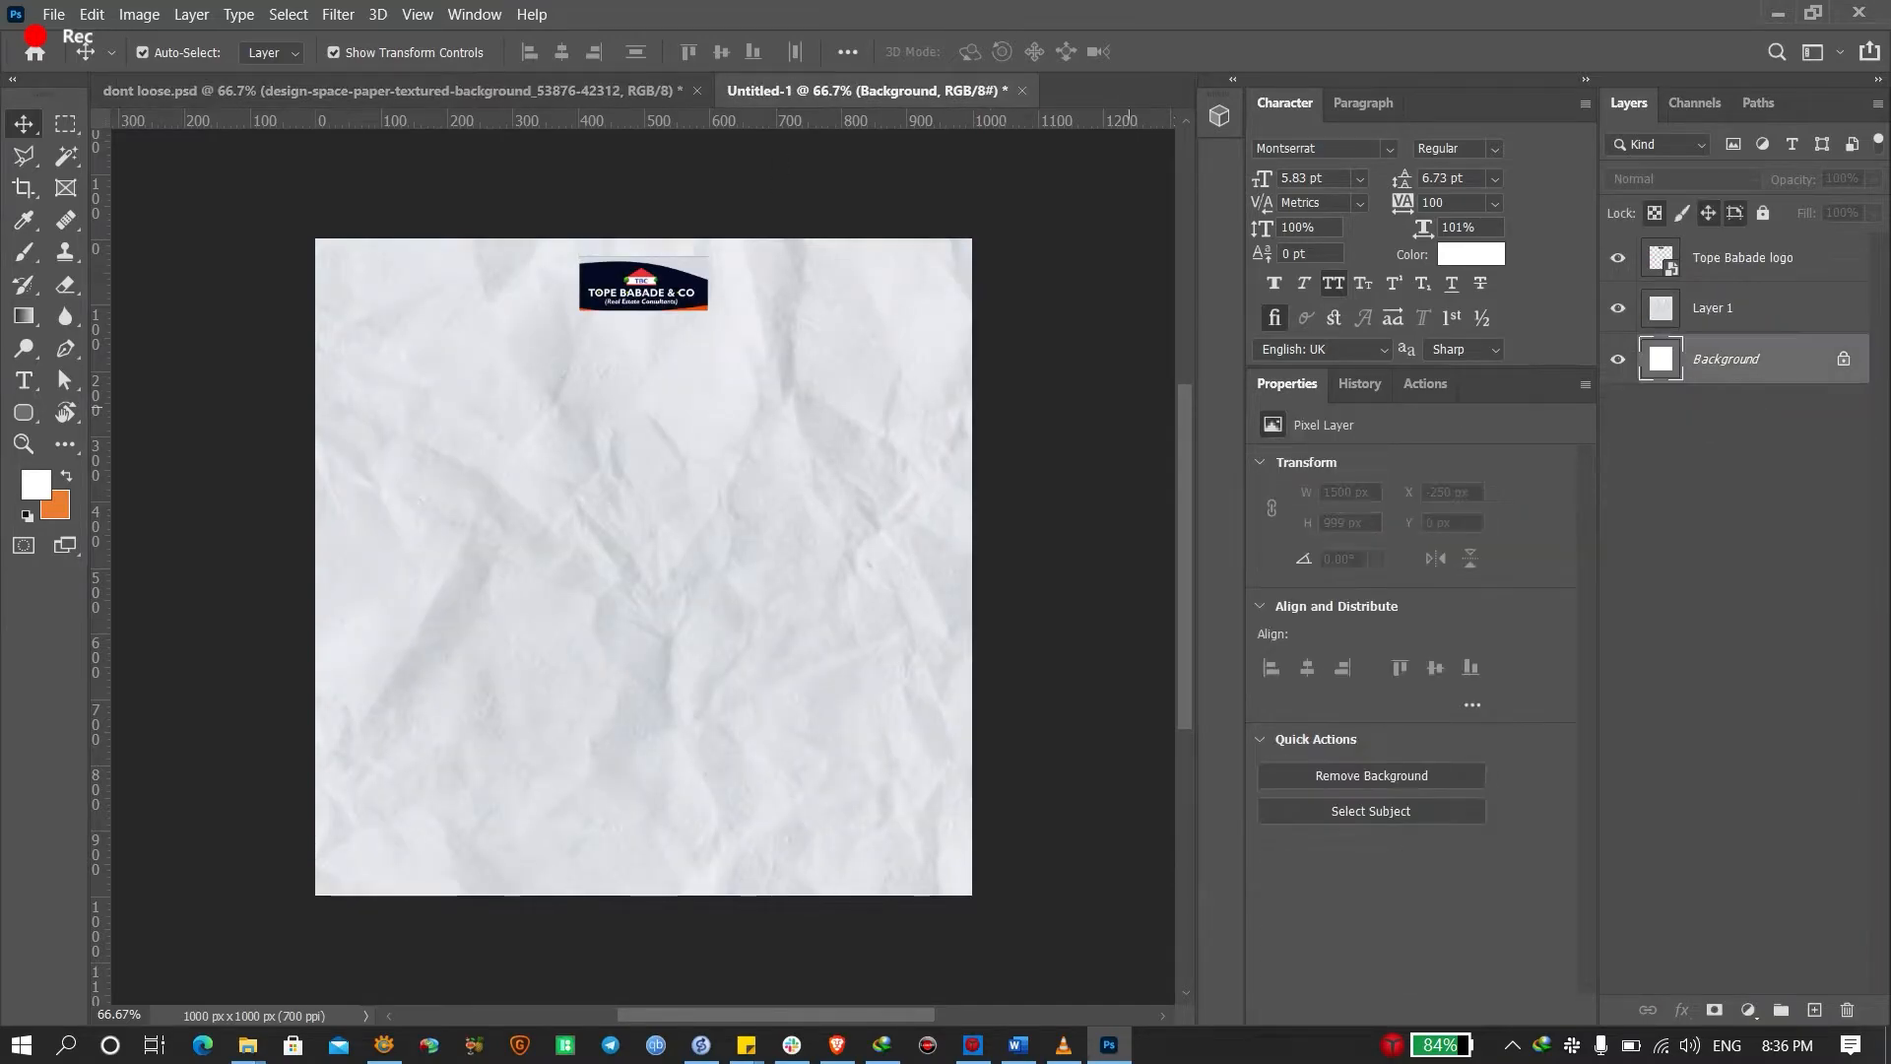
left_click(35, 483)
key("ctrl+v")
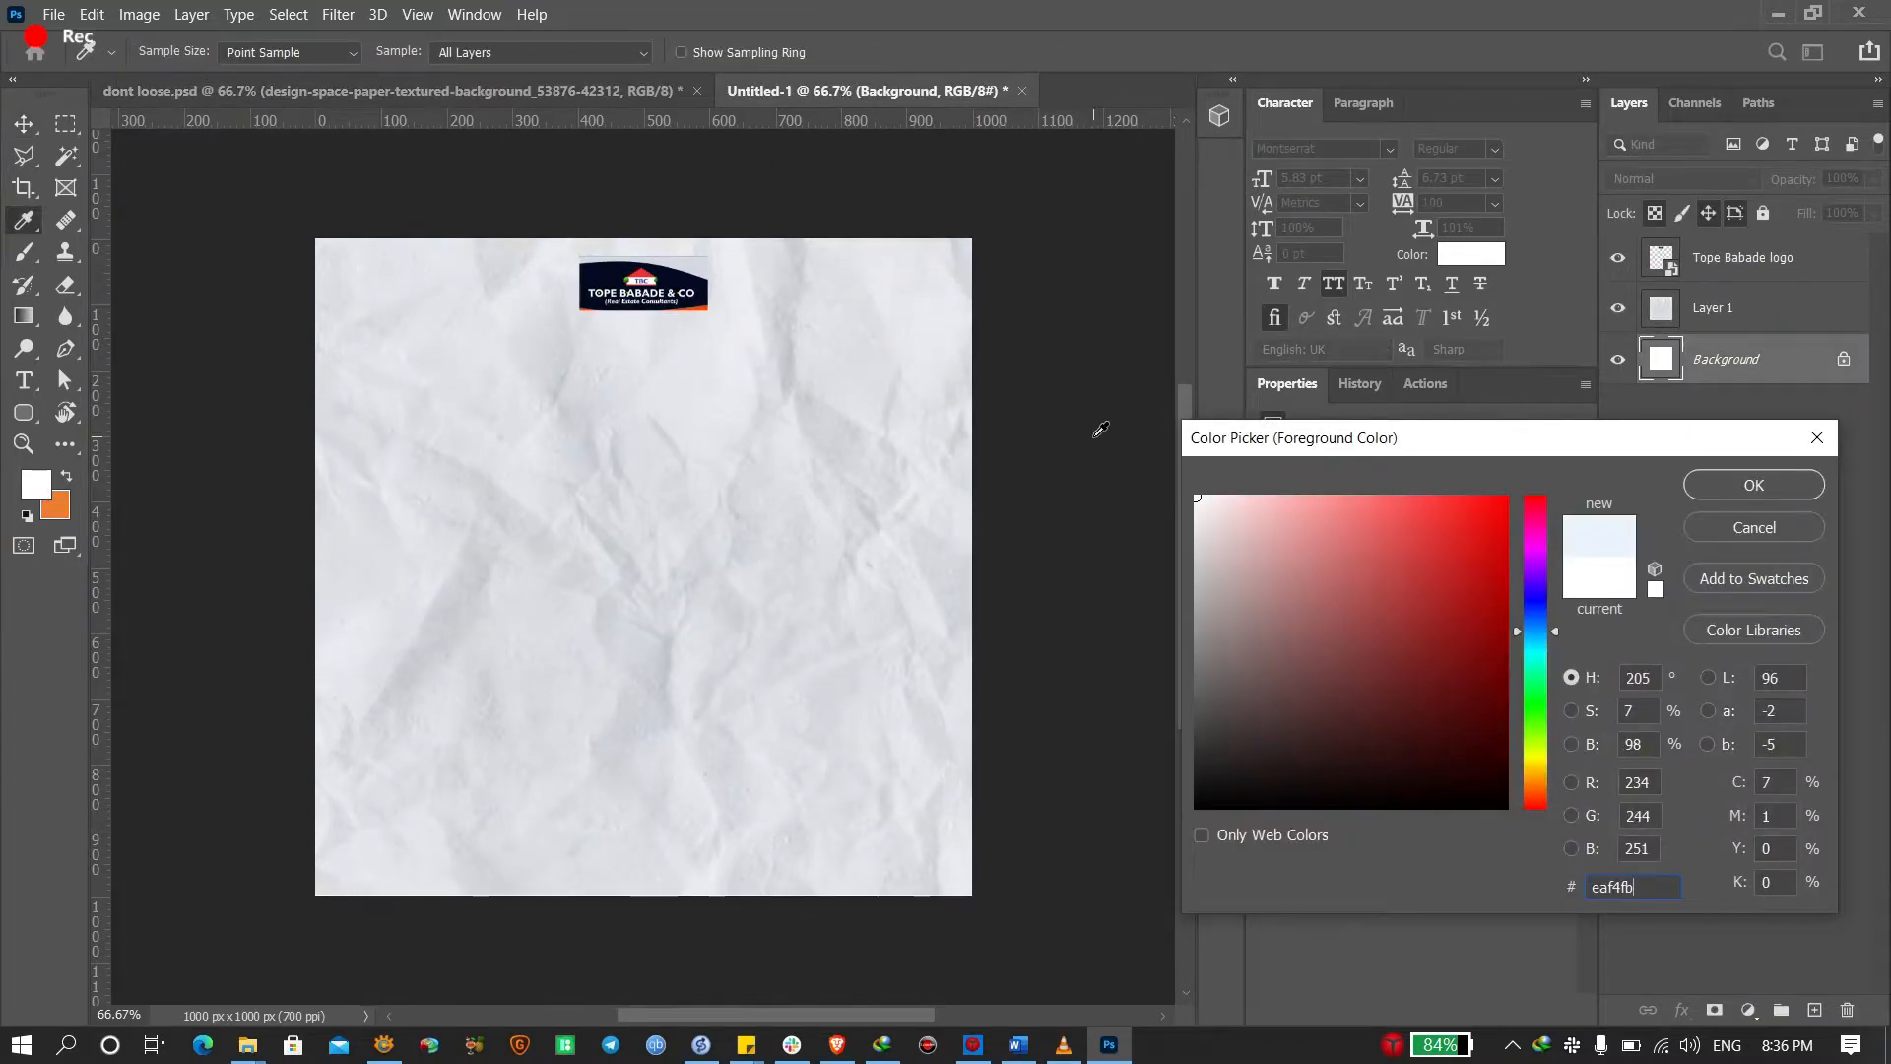
key("Return")
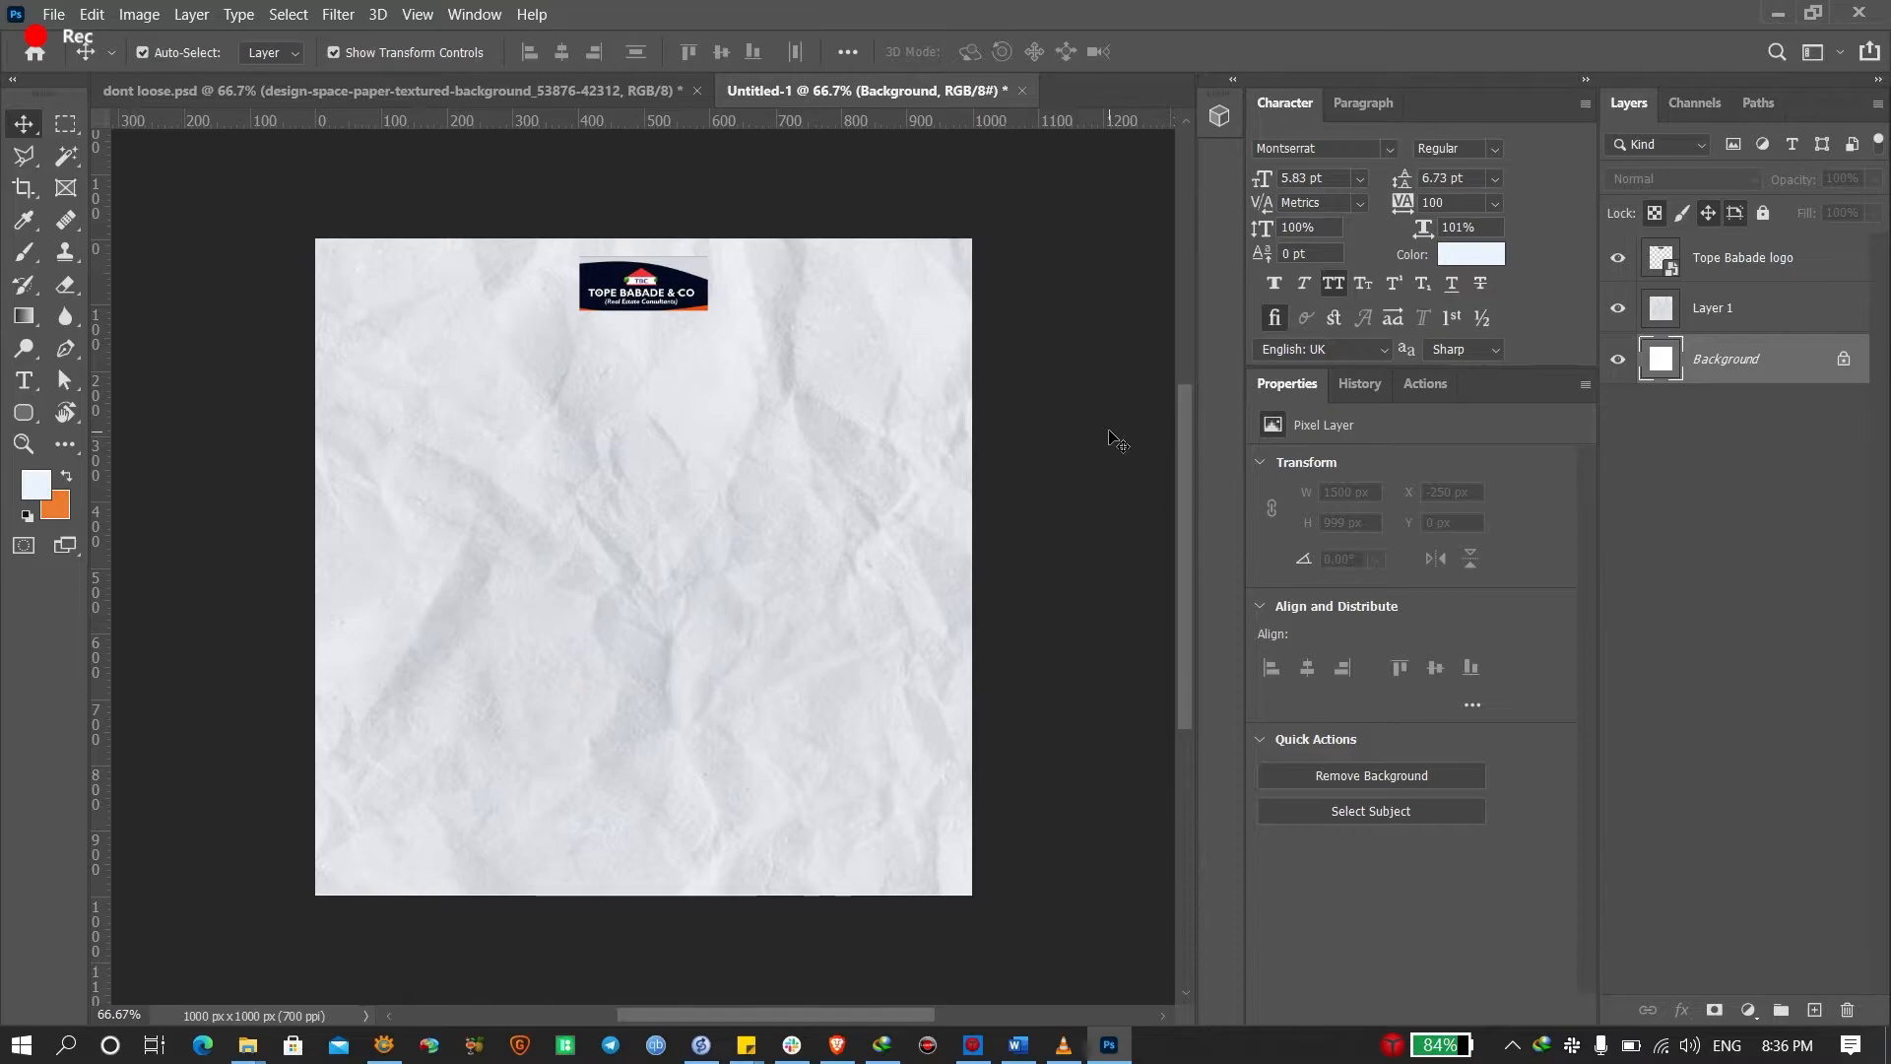
key("alt+BackSpace")
Lower the crumpled paper Layer 1 to 34% opacity, comparing with the poll design's texture layer
left_click(1734, 309)
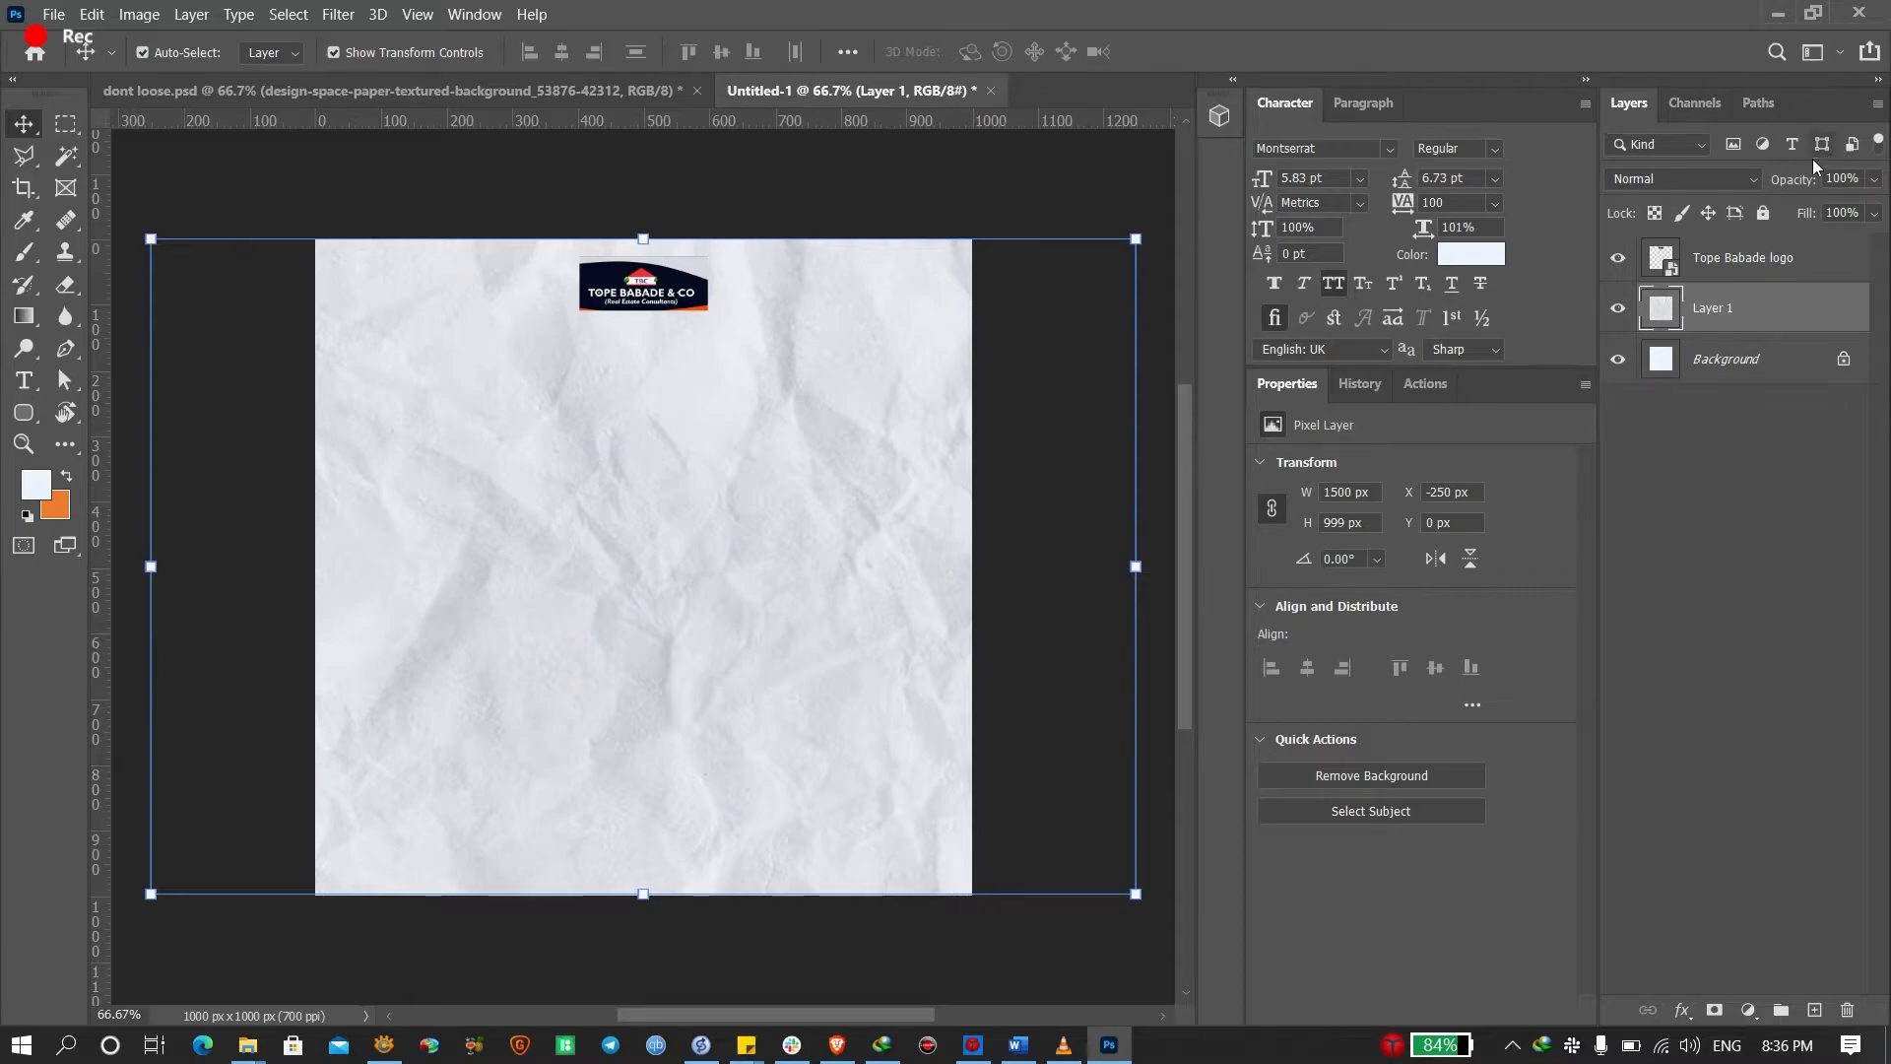
left_click_drag(1809, 183, 1732, 194)
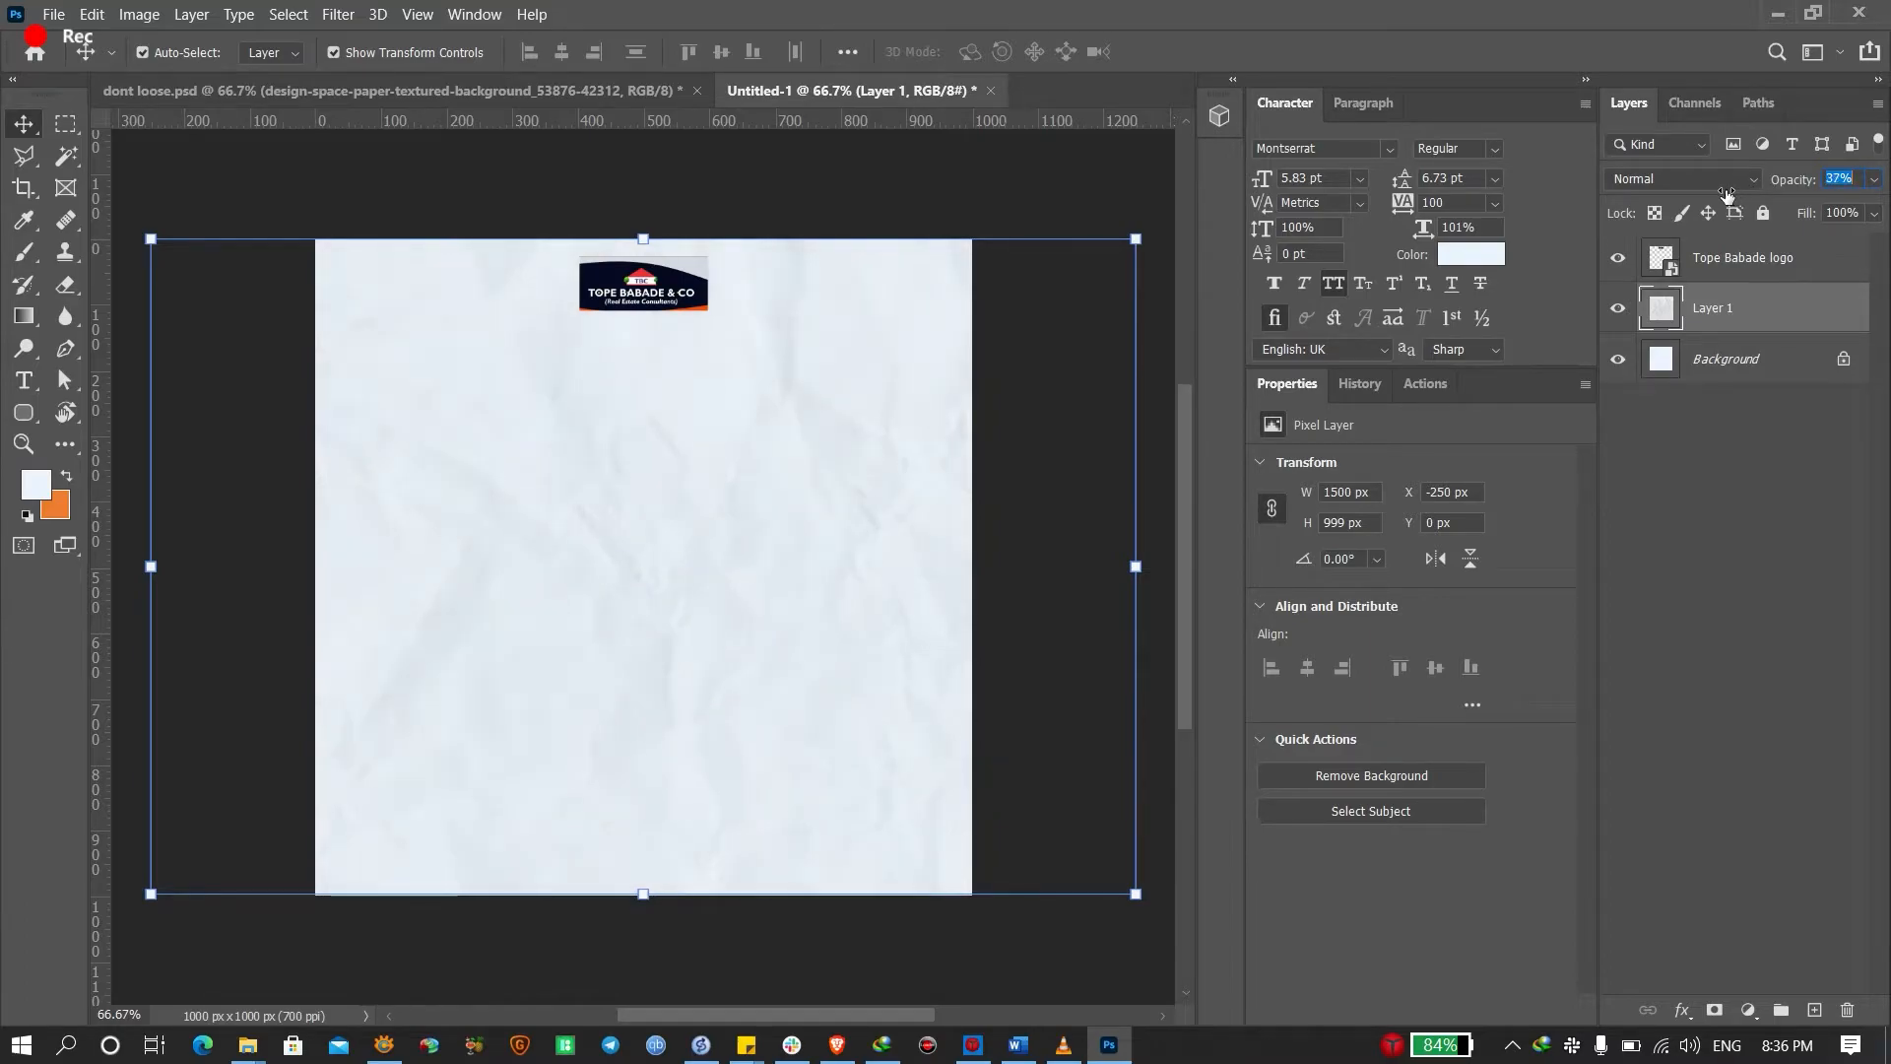
left_click(591, 91)
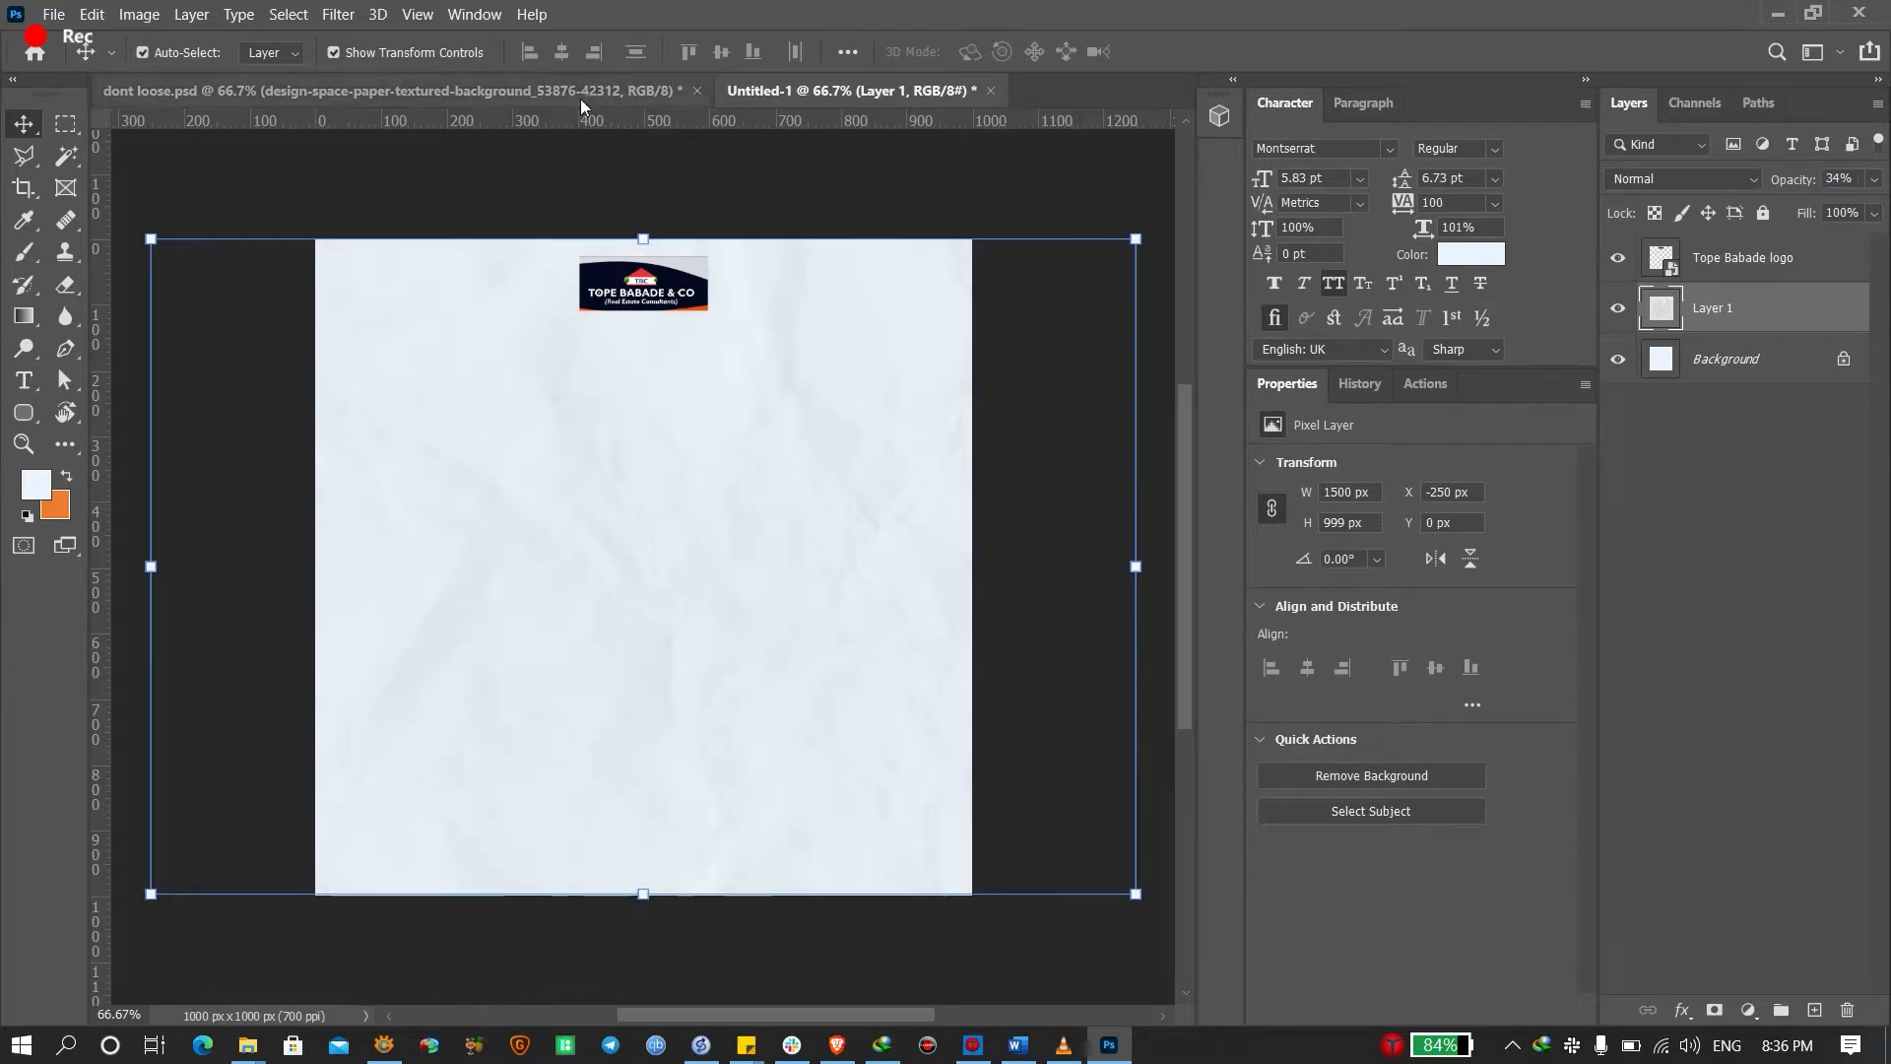
left_click(668, 578)
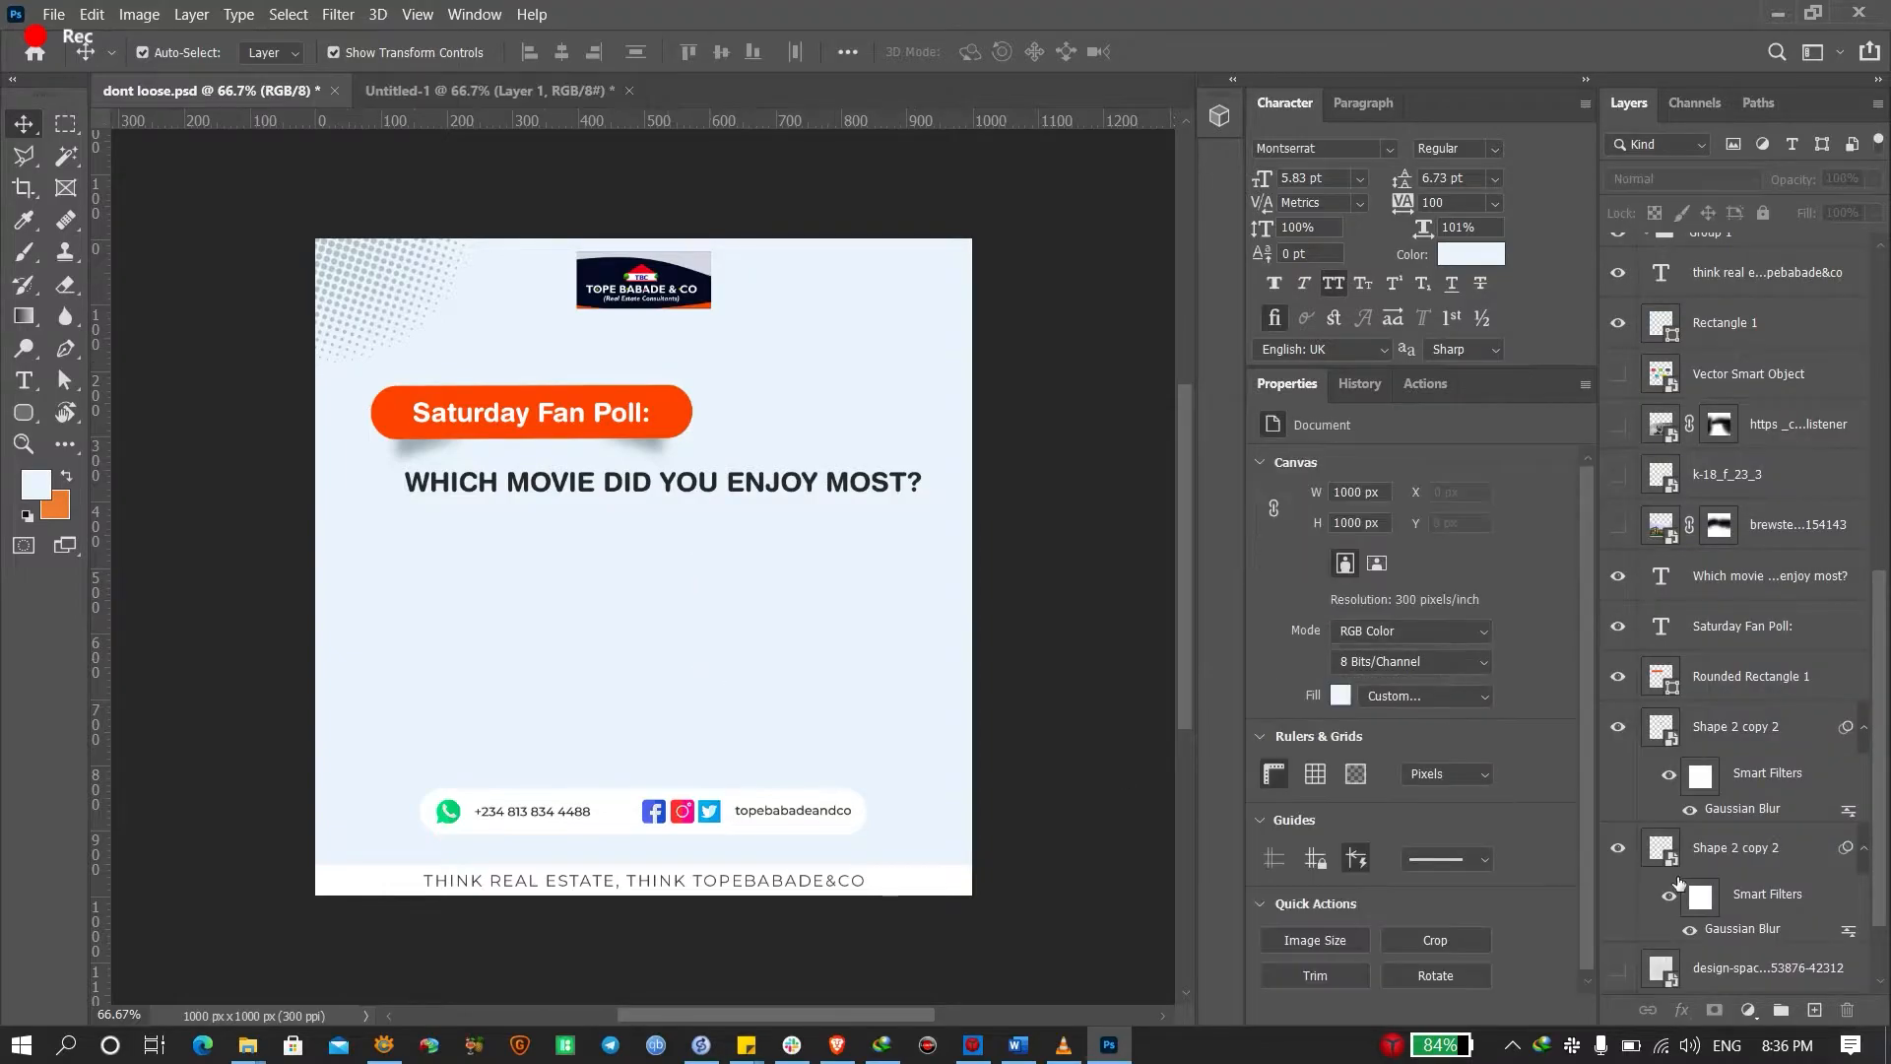
scroll(1808, 942, "down", 1)
scroll(1735, 843, "down", 1)
left_click(1618, 867)
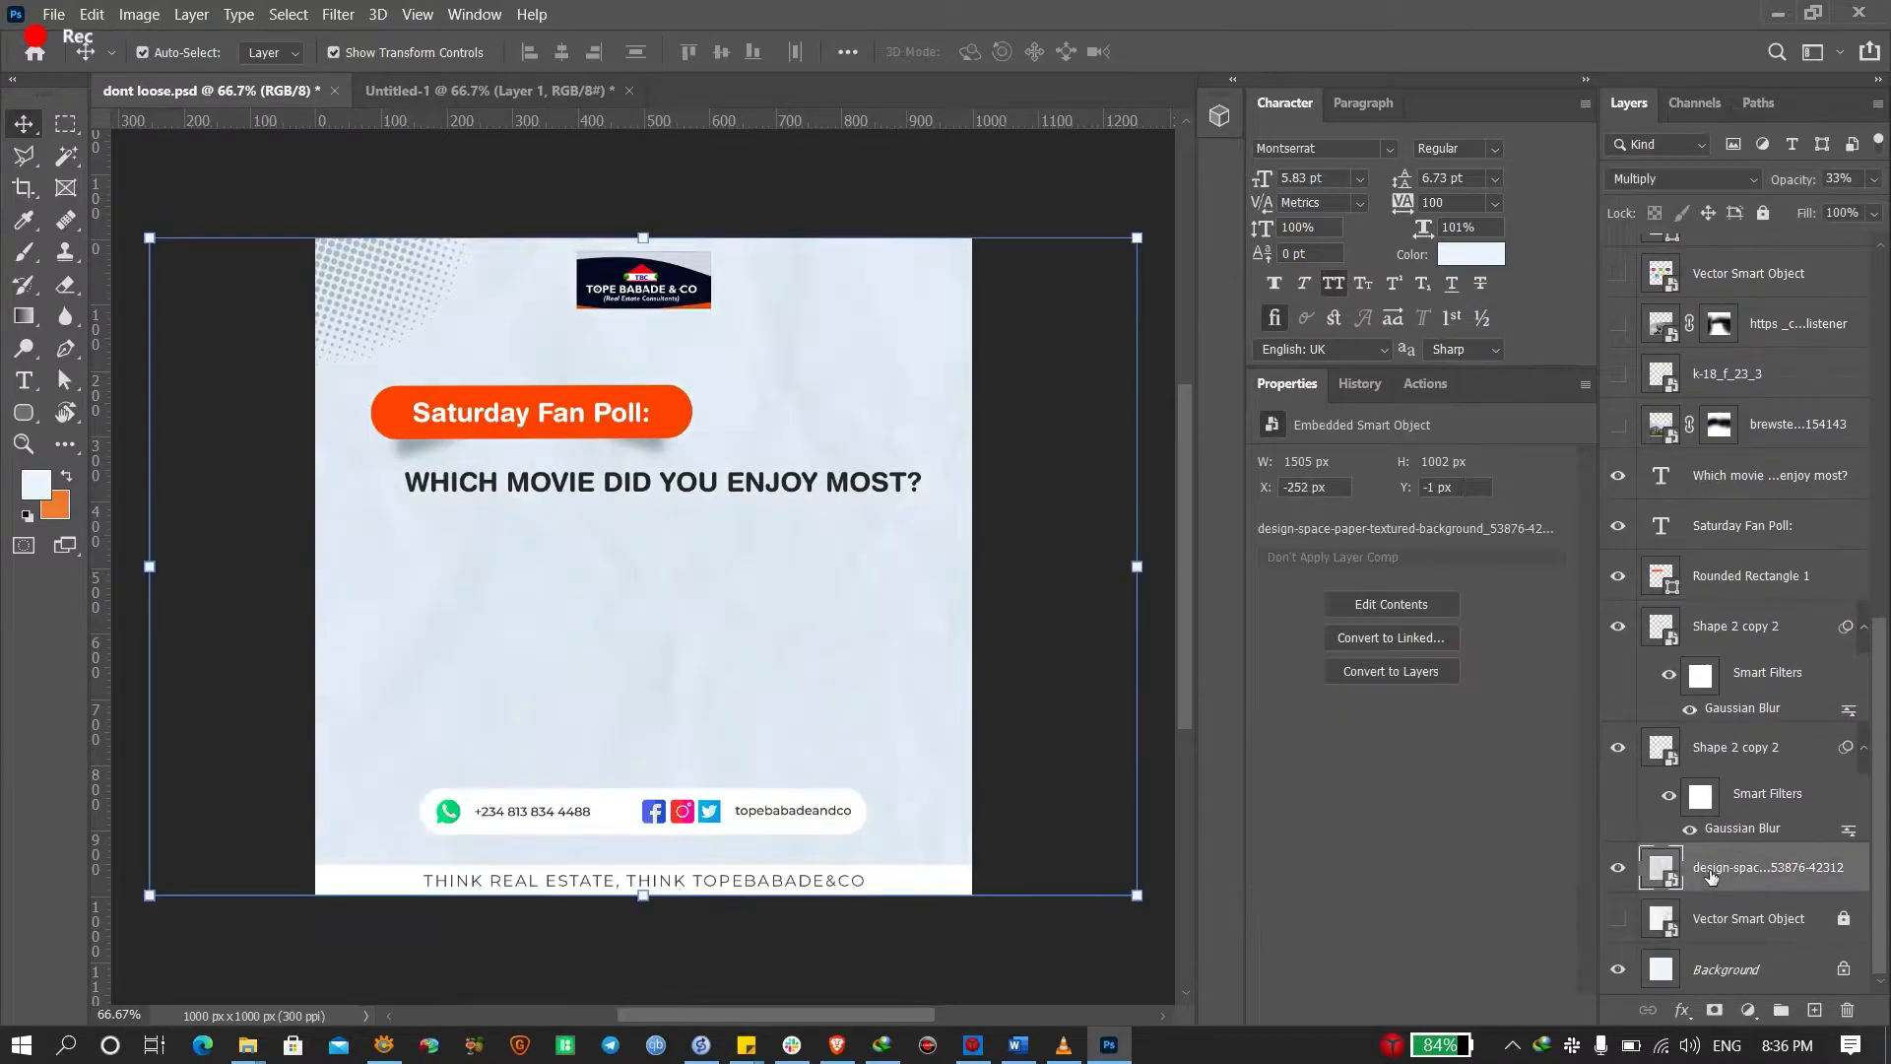
left_click(1711, 872)
Select the footer tagline text in the dont loose.psd poll design
left_click(775, 90)
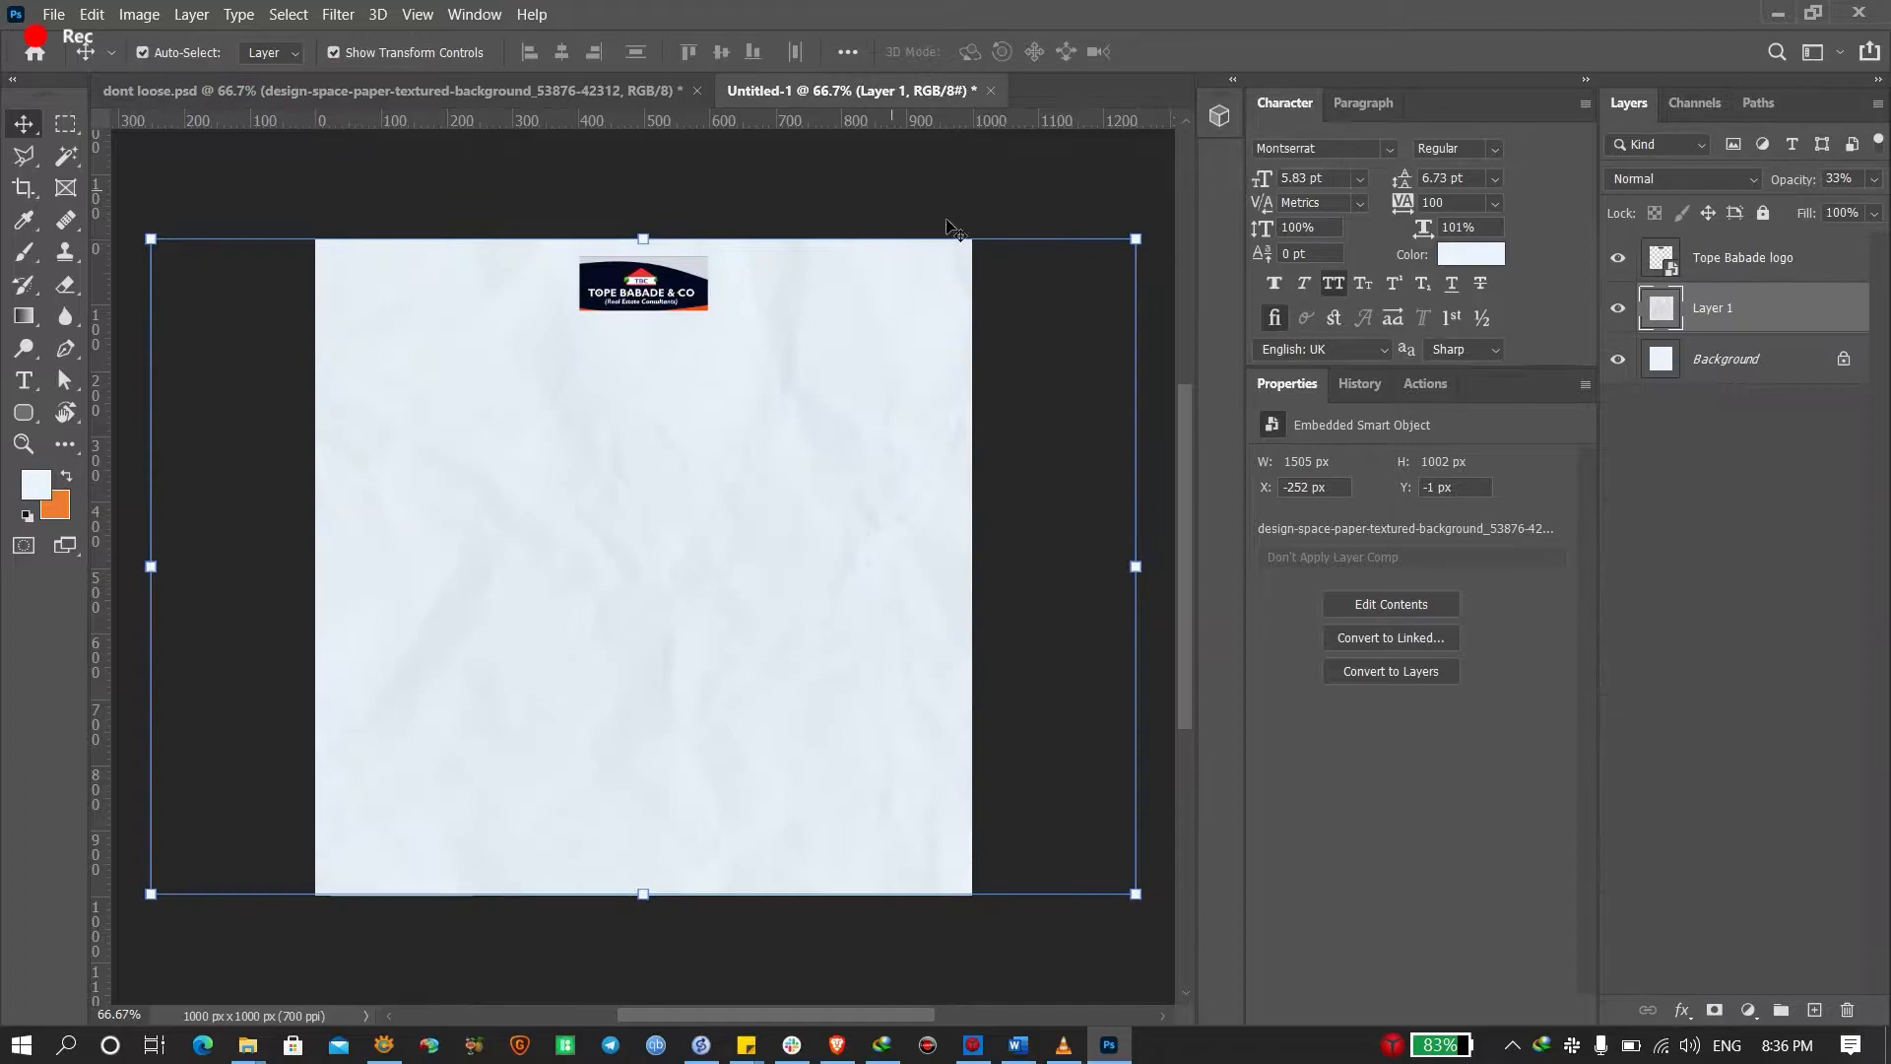
left_click(366, 91)
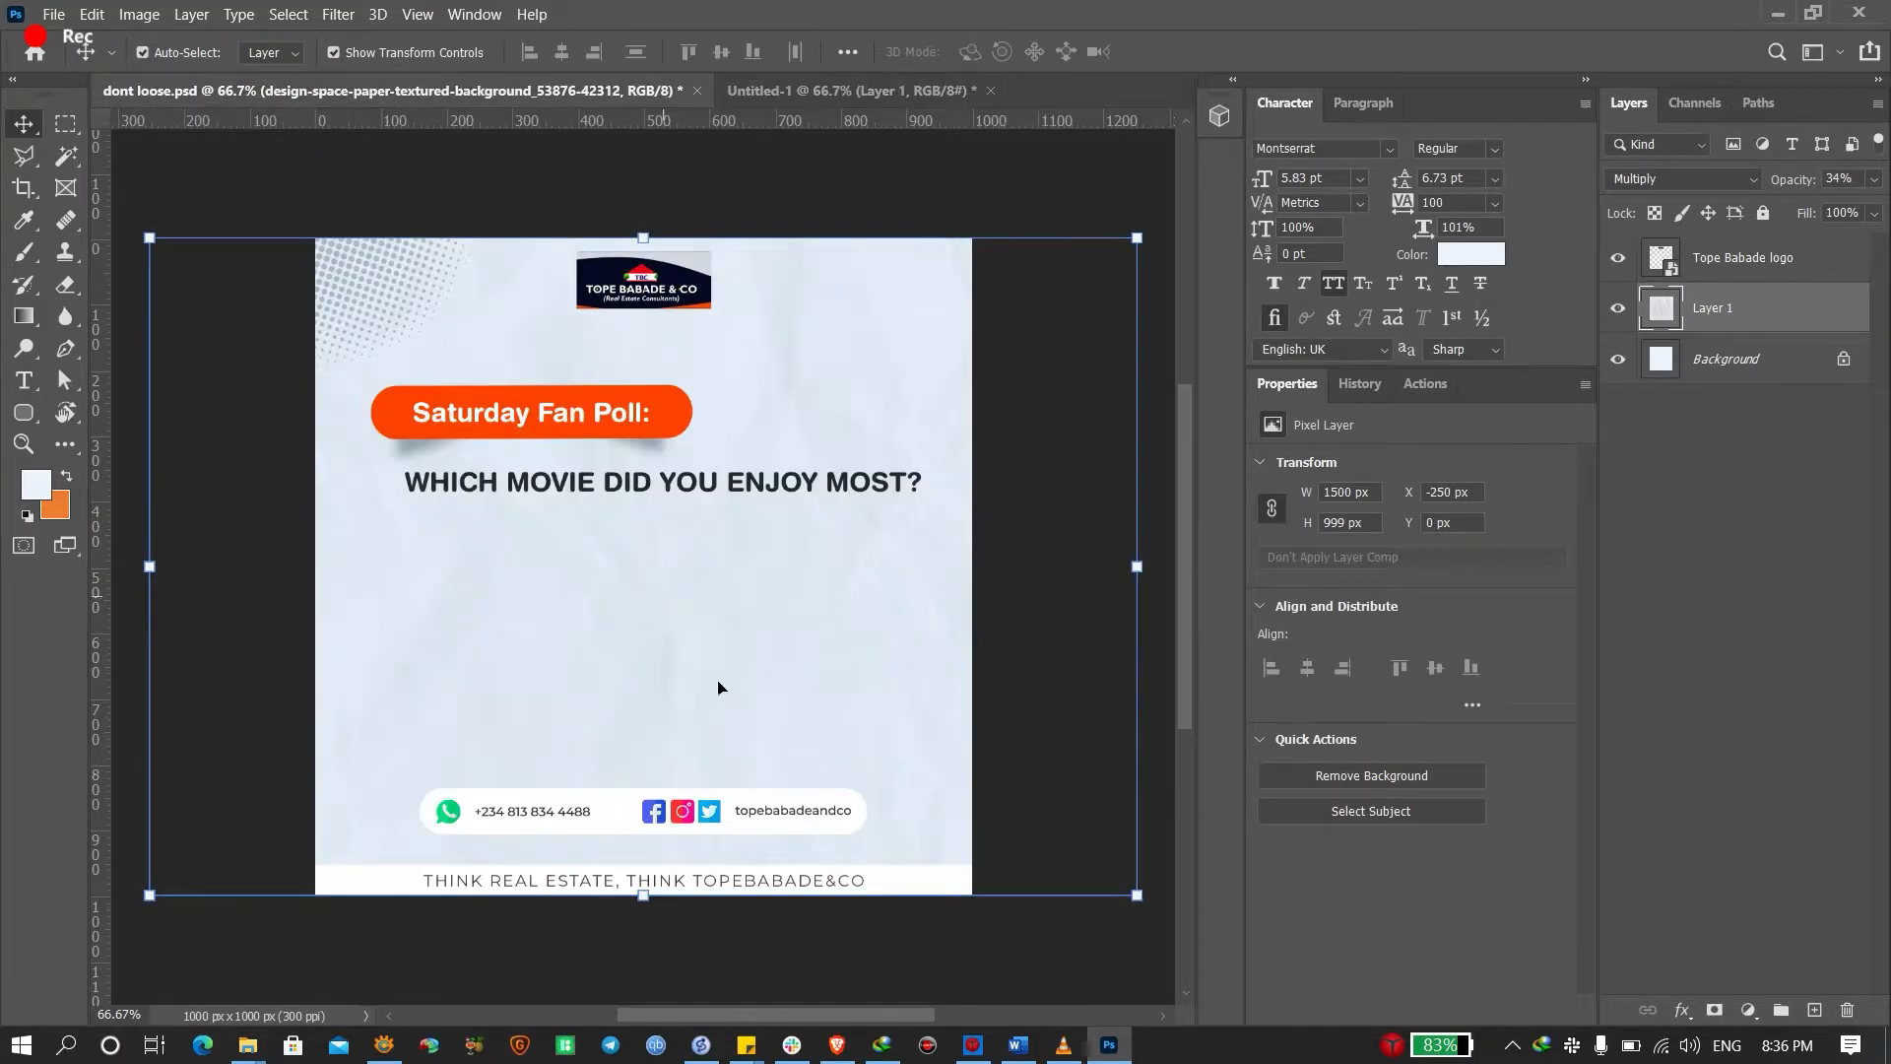
left_click(833, 887)
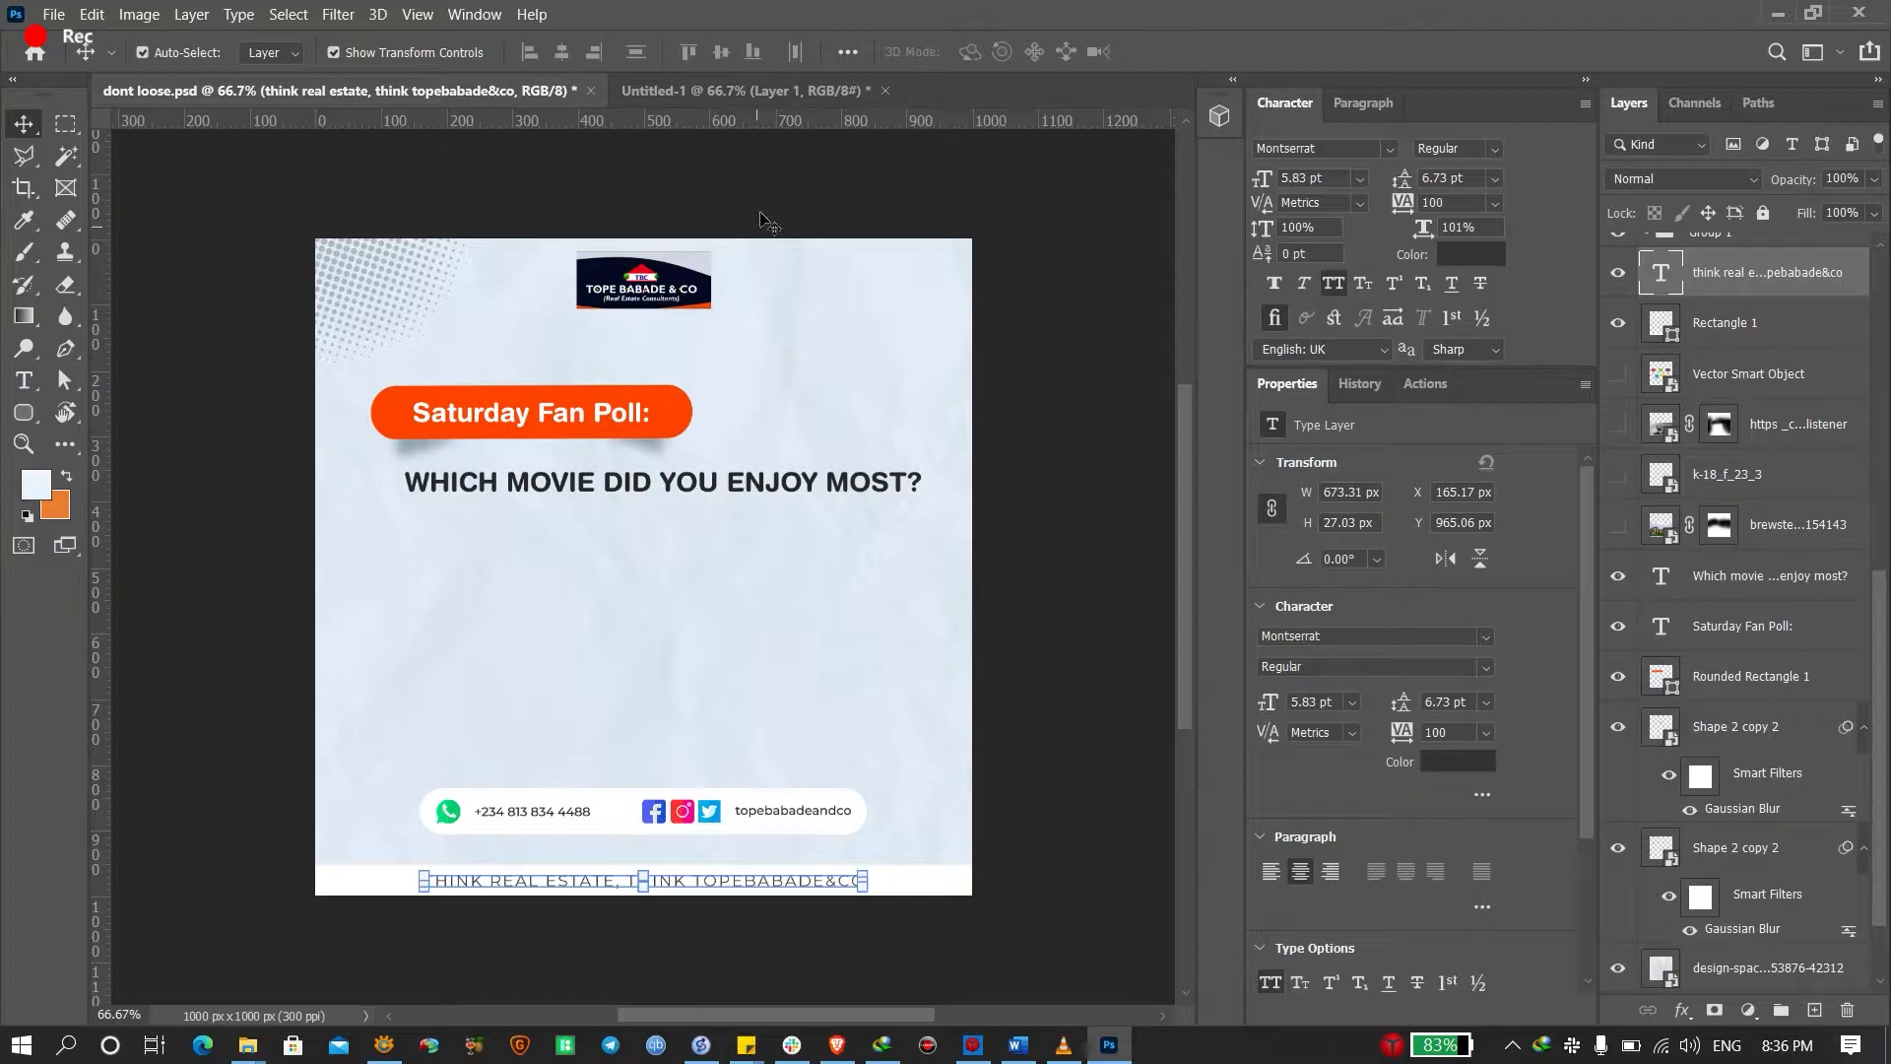
Select the entire footer tagline text in dont loose.psd for copying
key("t")
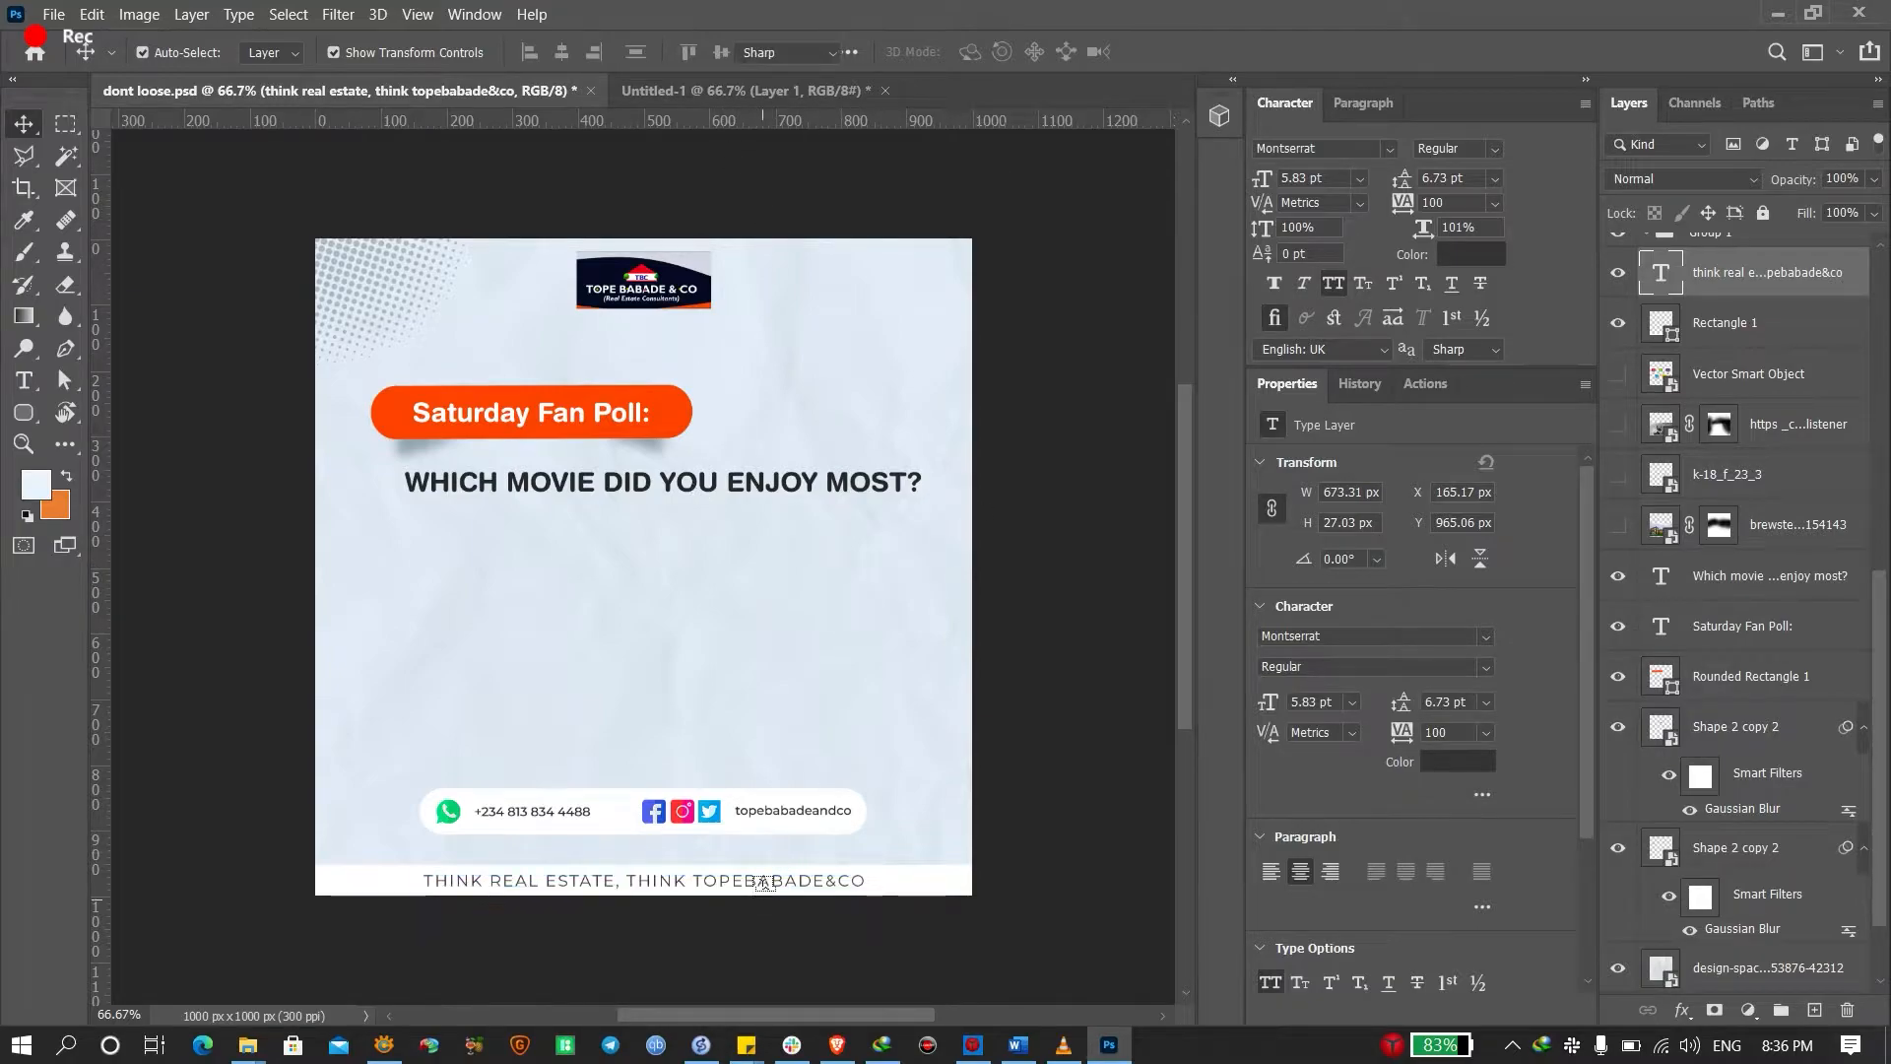
left_click(768, 879)
key("ctrl+a")
key("ctrl+c")
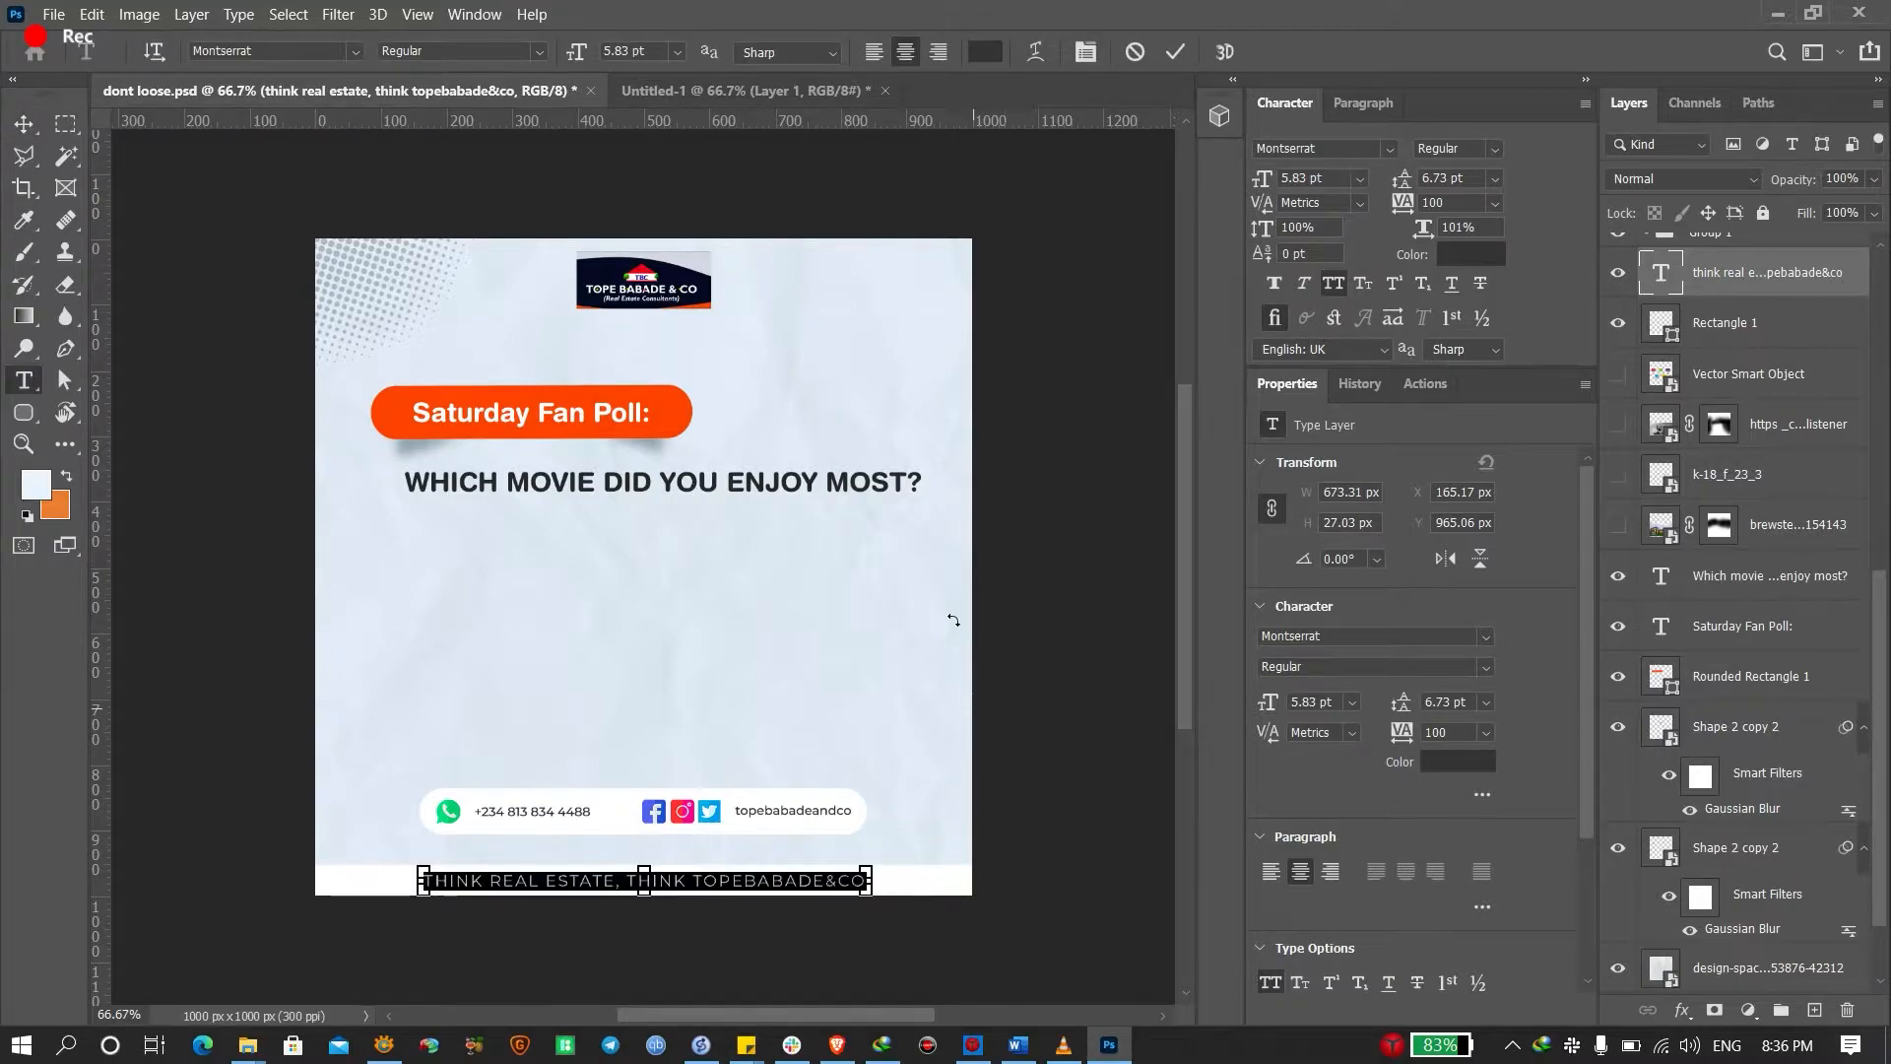
left_click(786, 82)
left_click(786, 82)
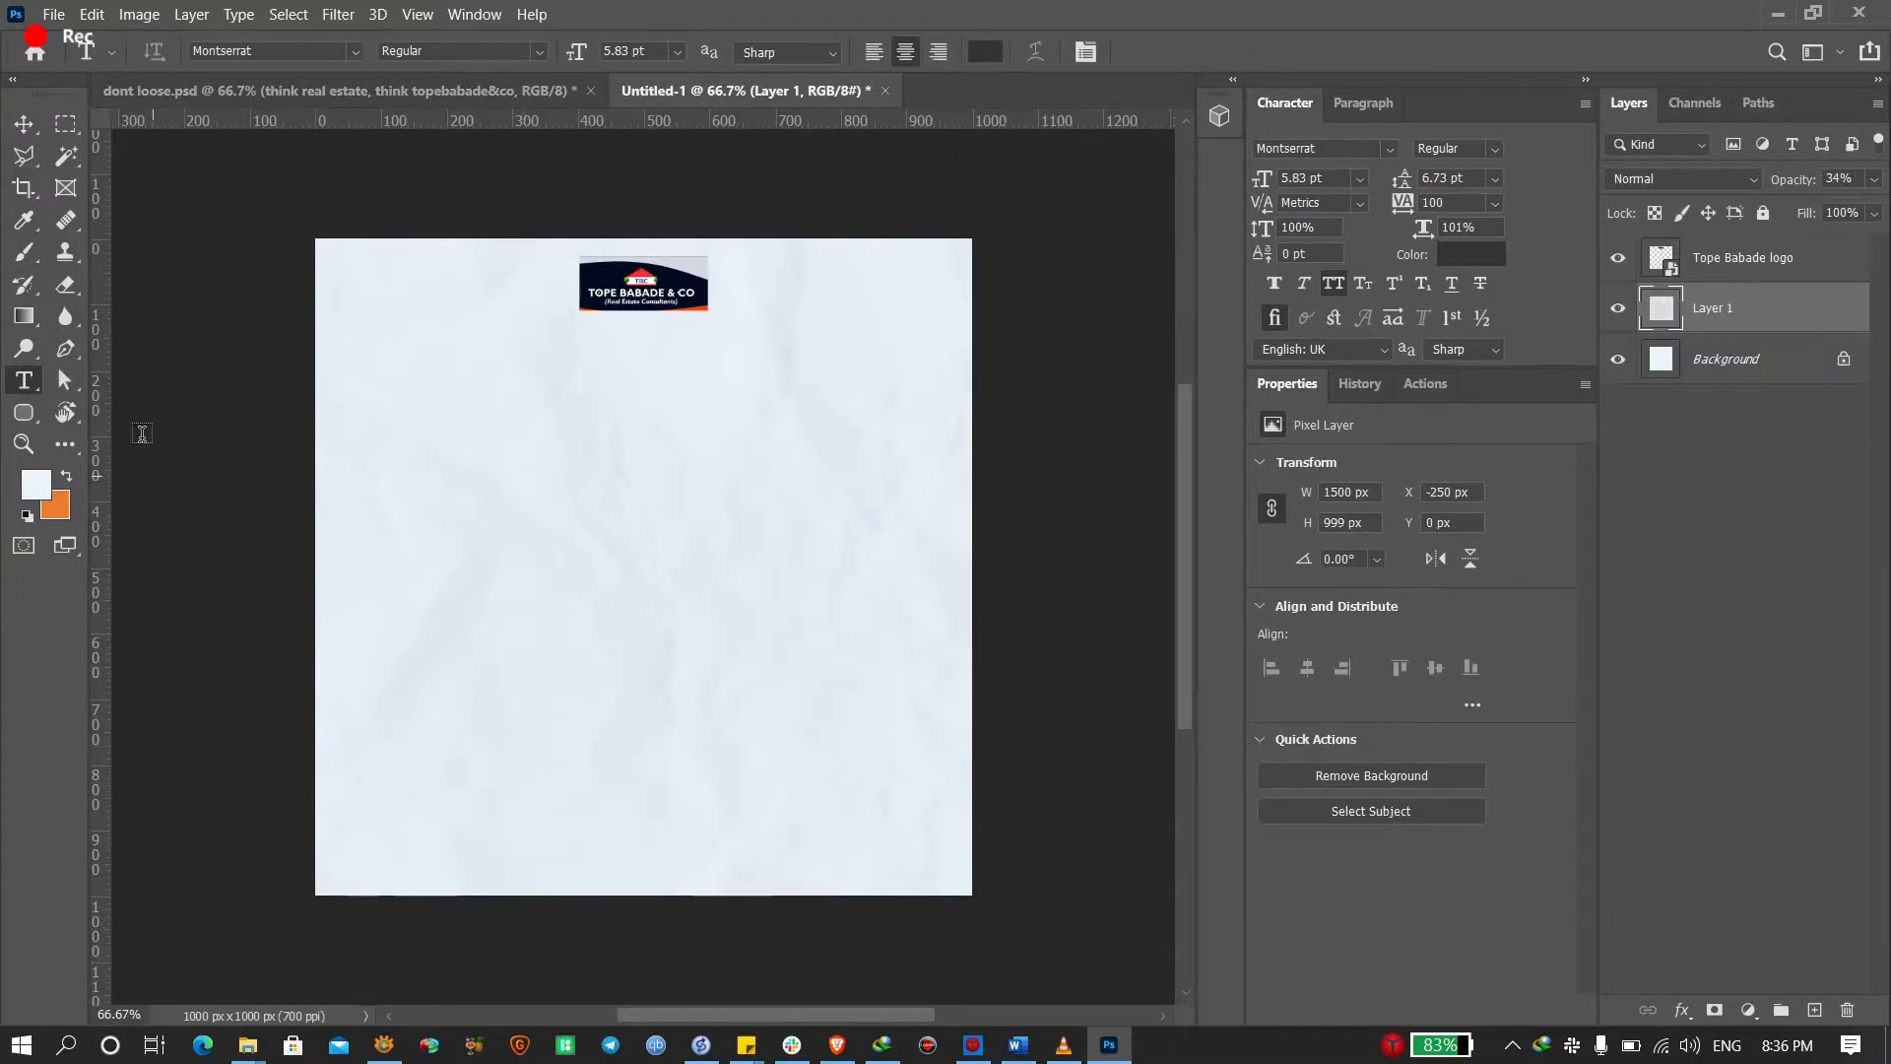
Paste 'THINK REAL ESTATE, THINK TOPEBABADE&CO' into Untitled-1 and move it to the page bottom
left_click(24, 124)
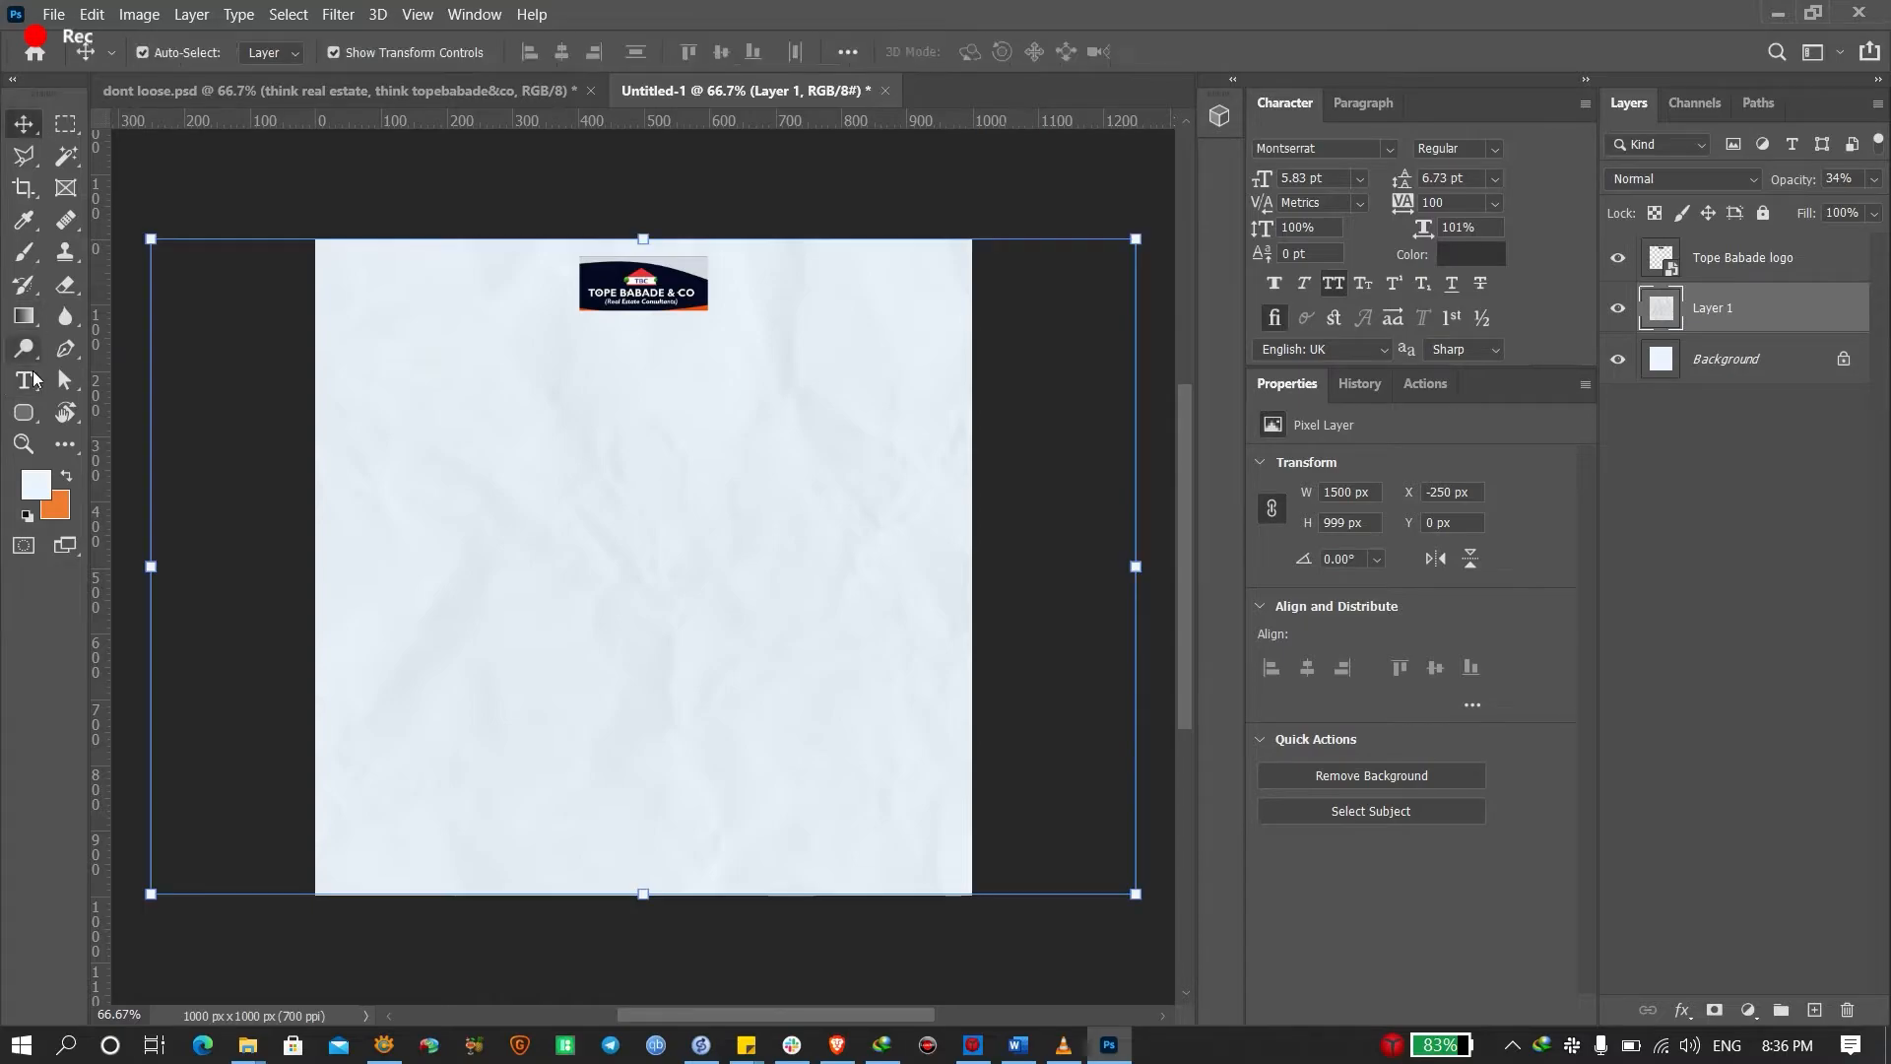
left_click(29, 380)
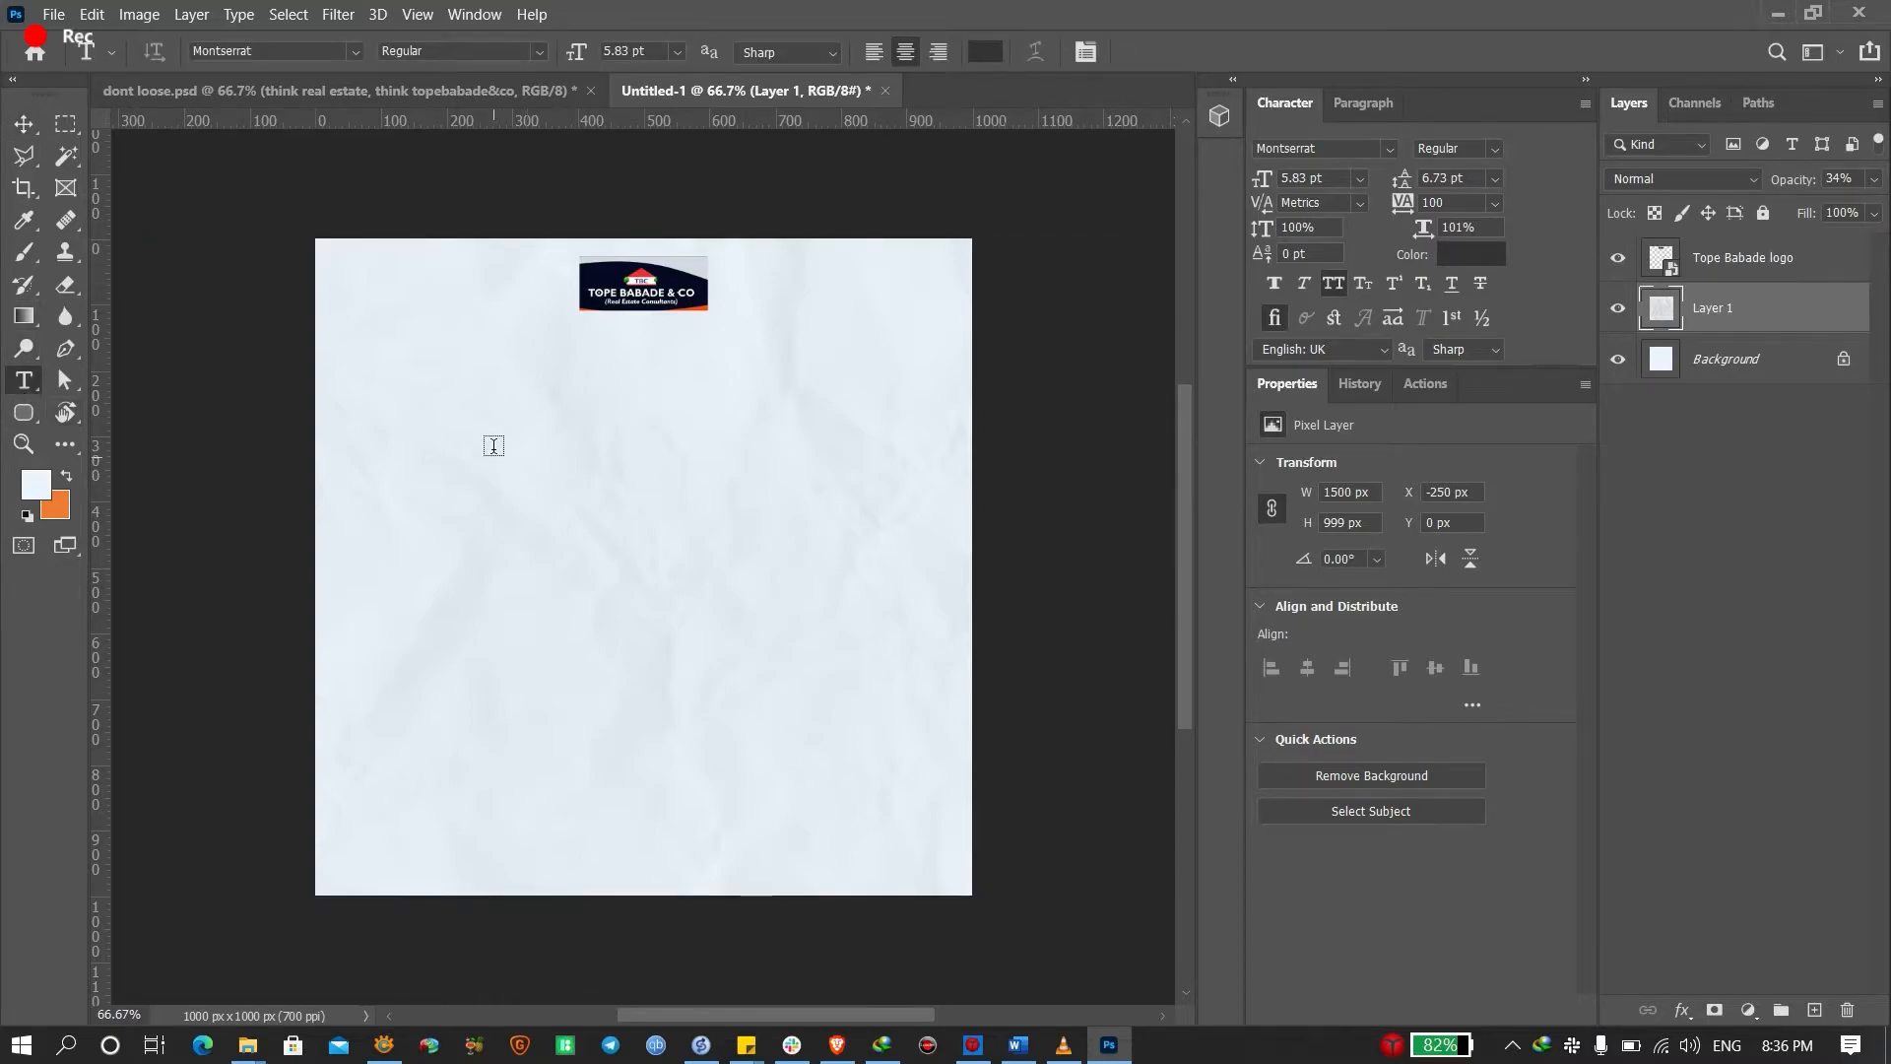
left_click(456, 505)
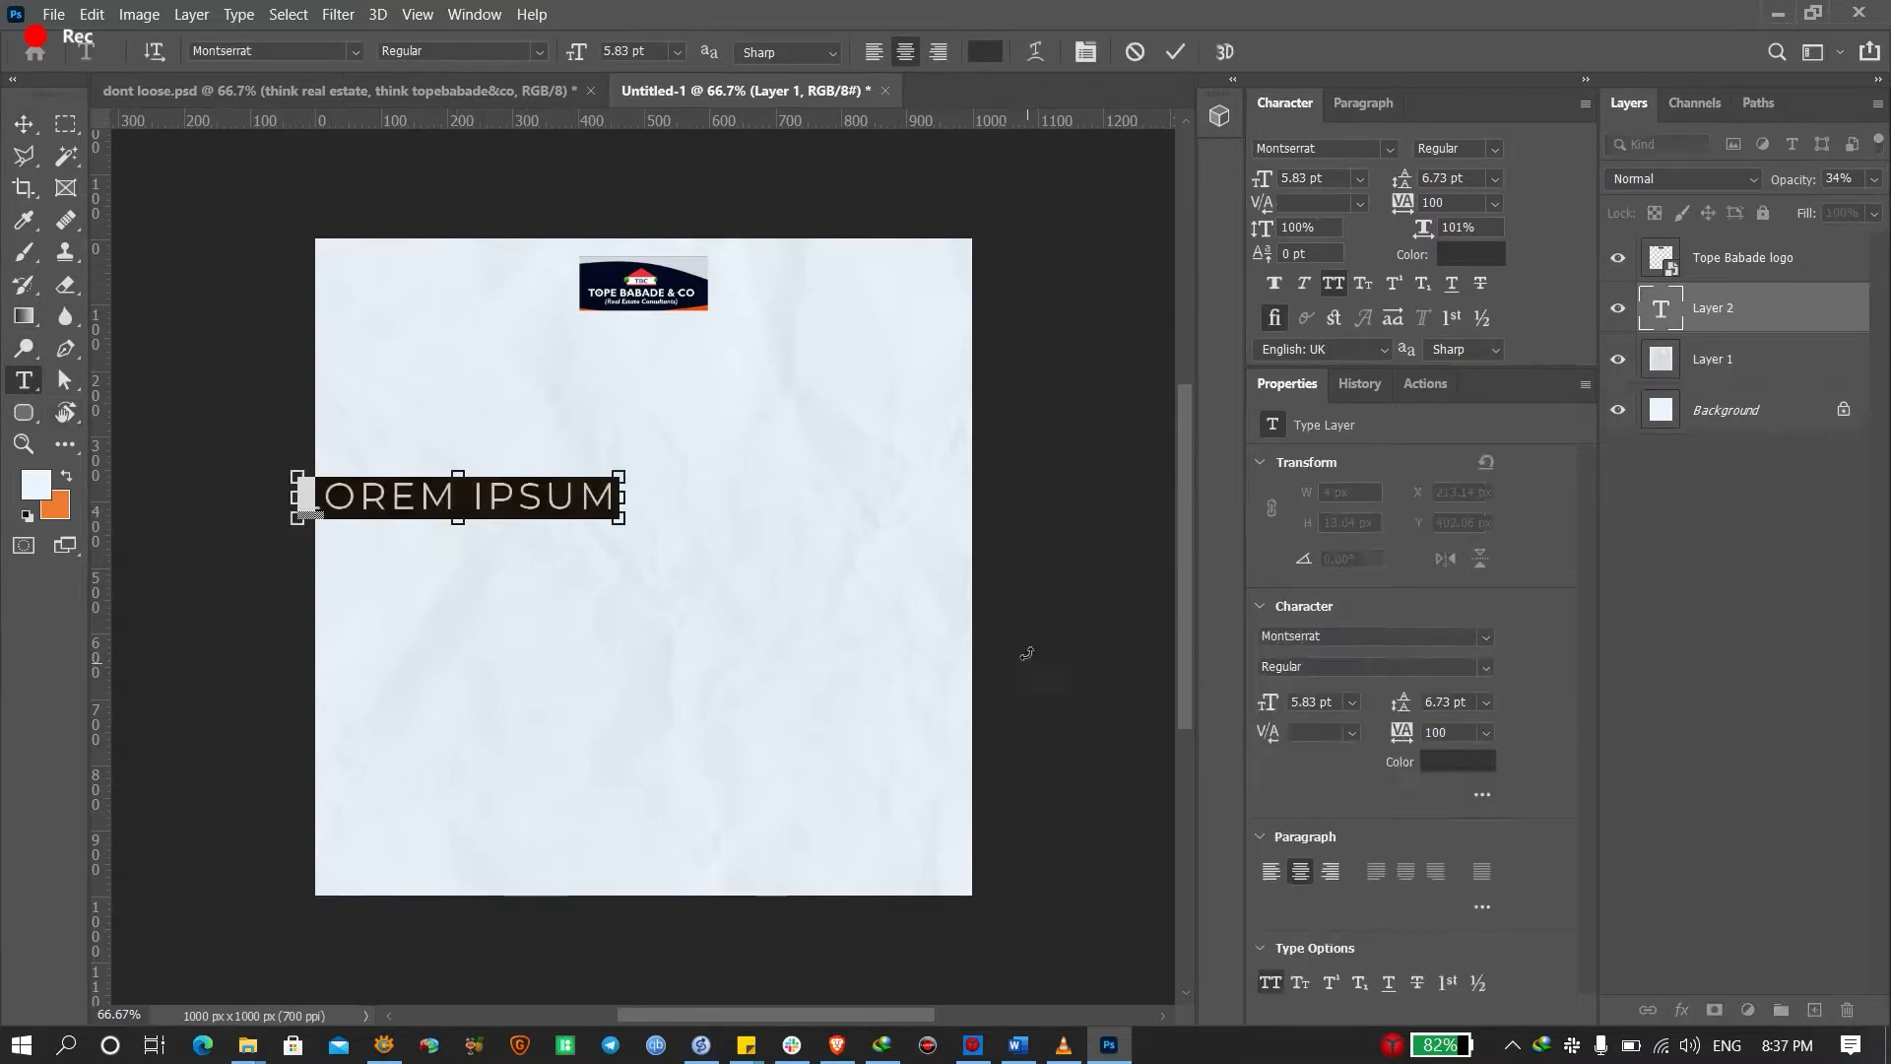
key("ctrl+v")
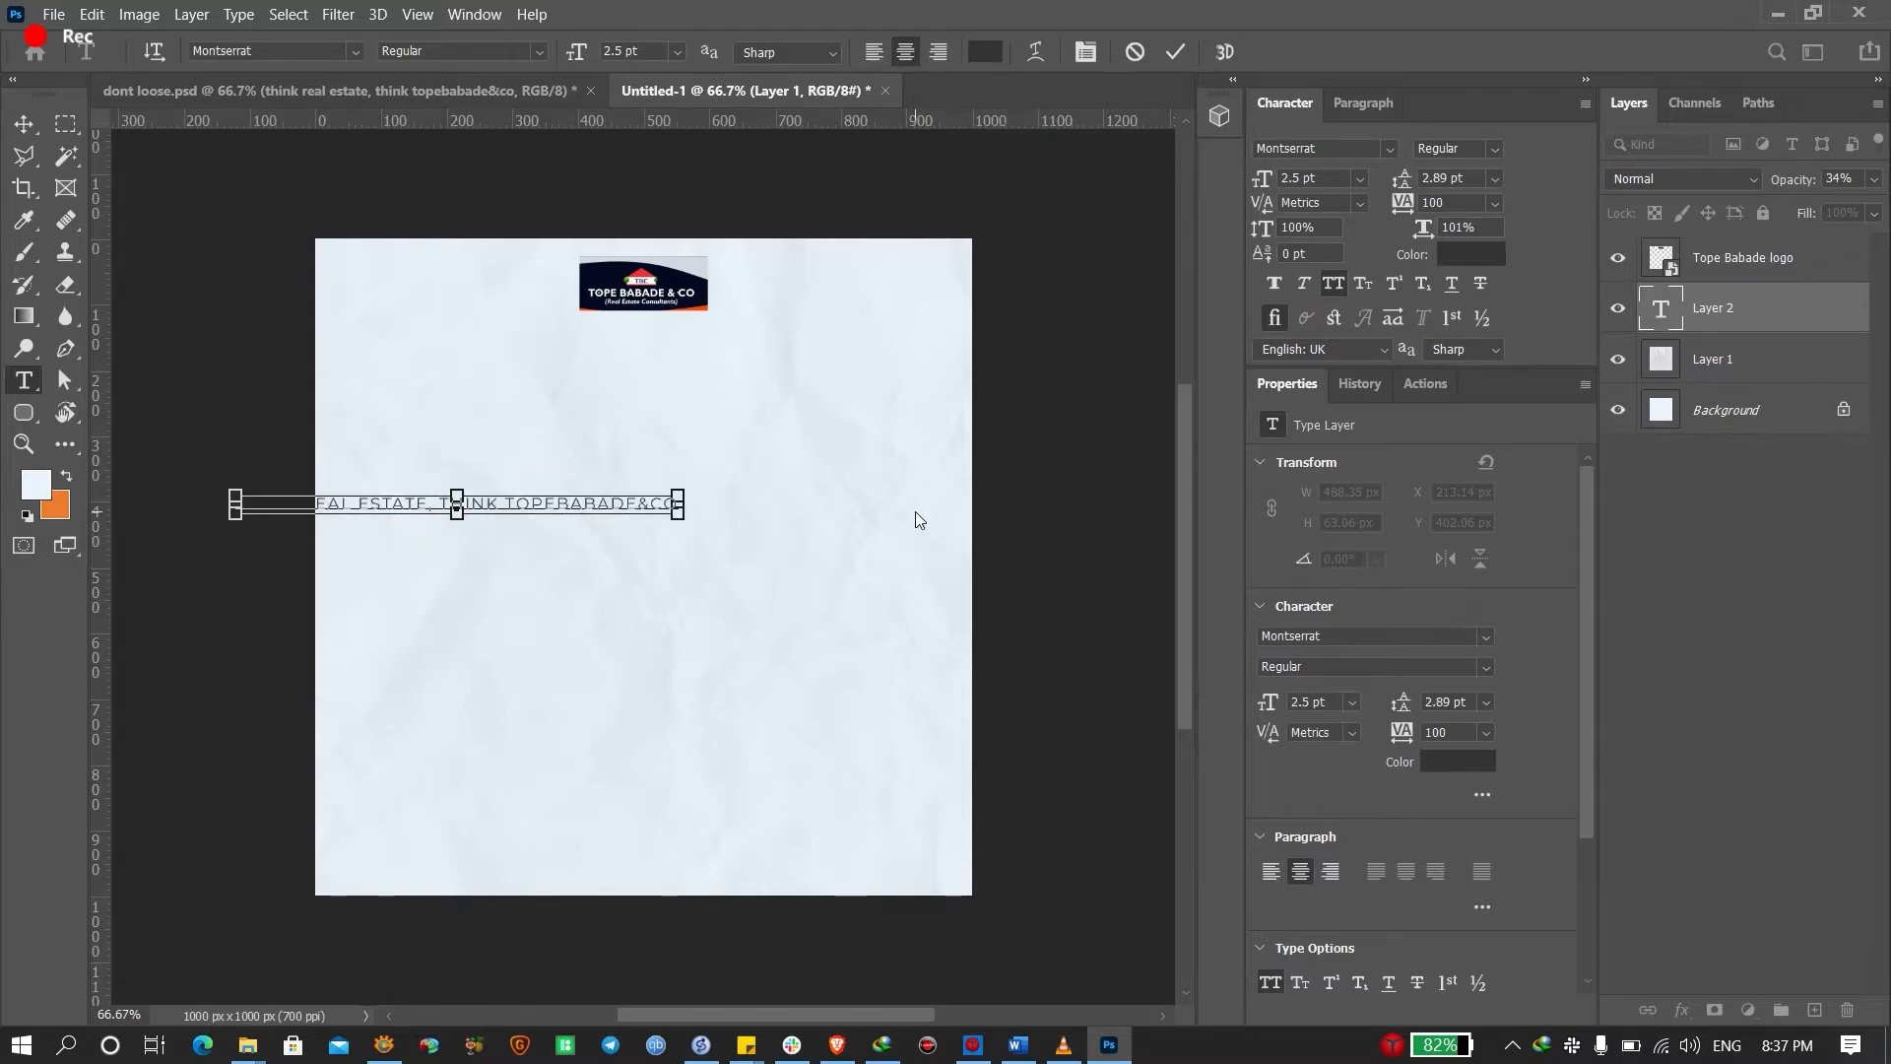
key("ctrl+Return")
key("v")
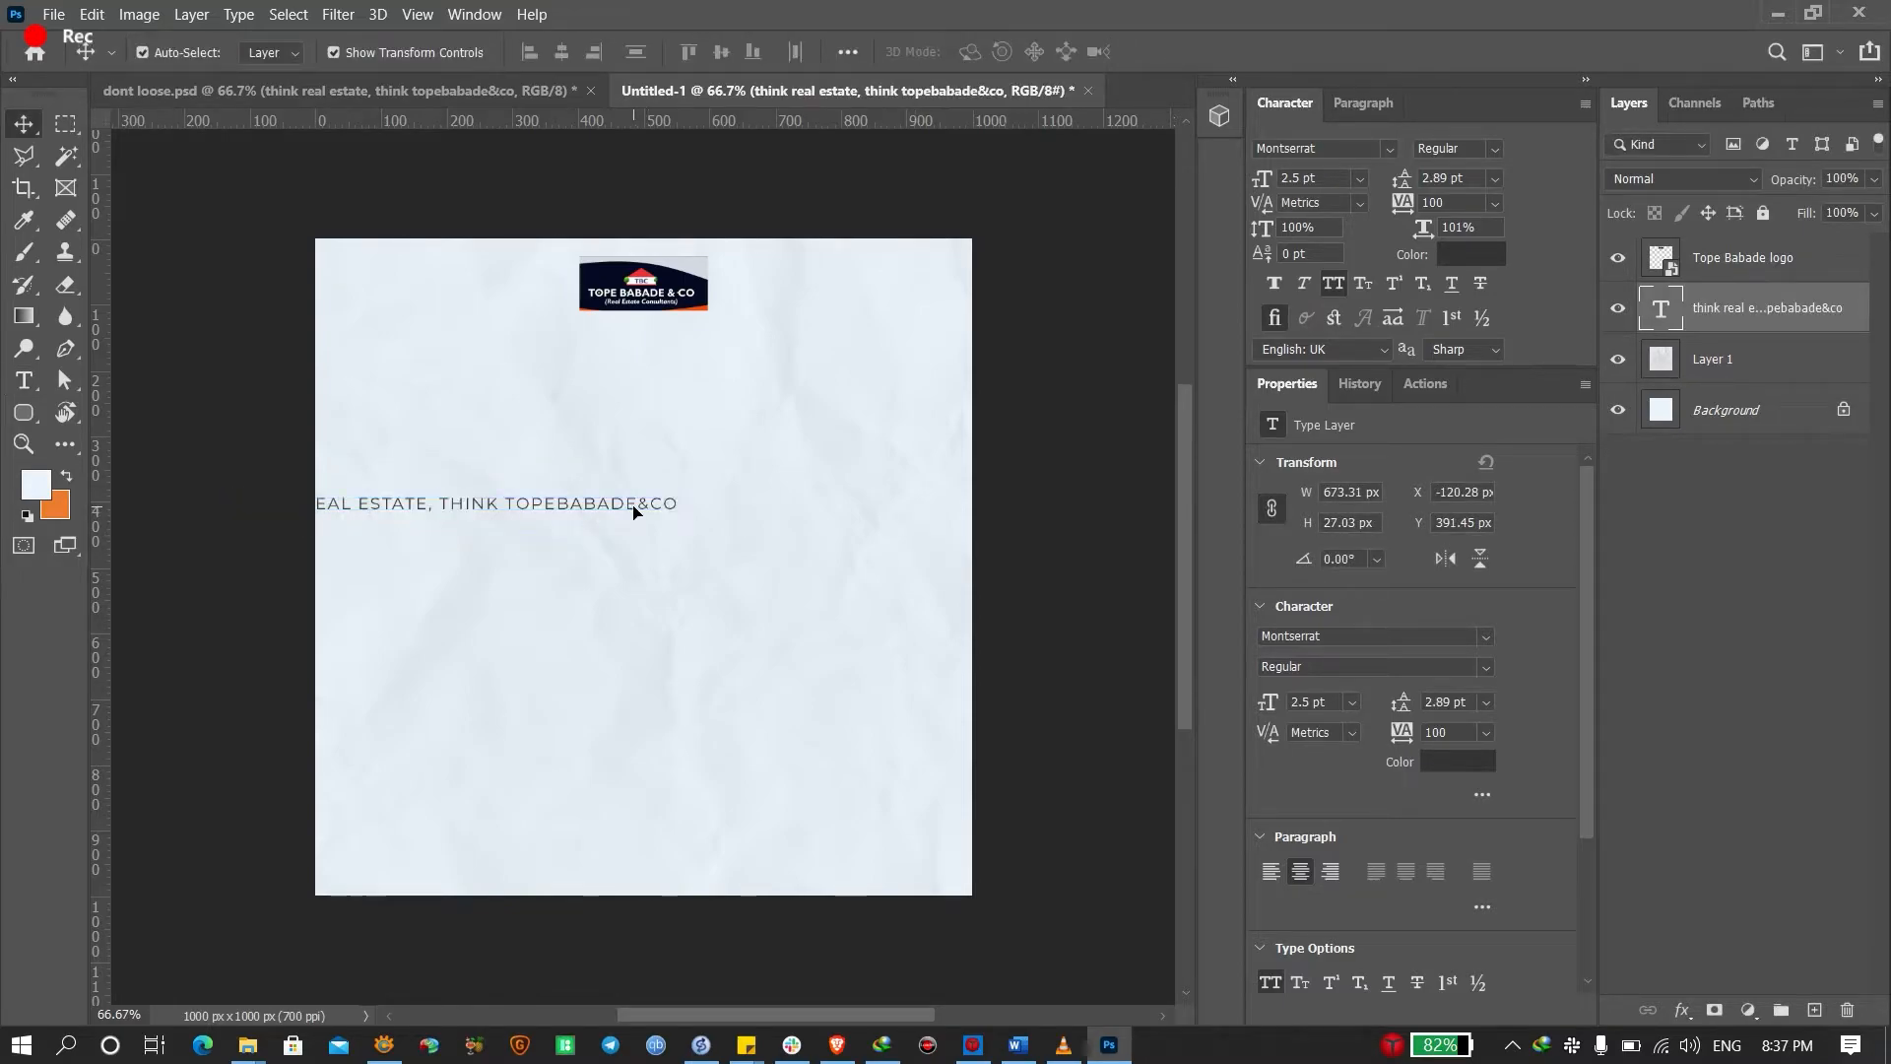
left_click_drag(633, 511, 828, 877)
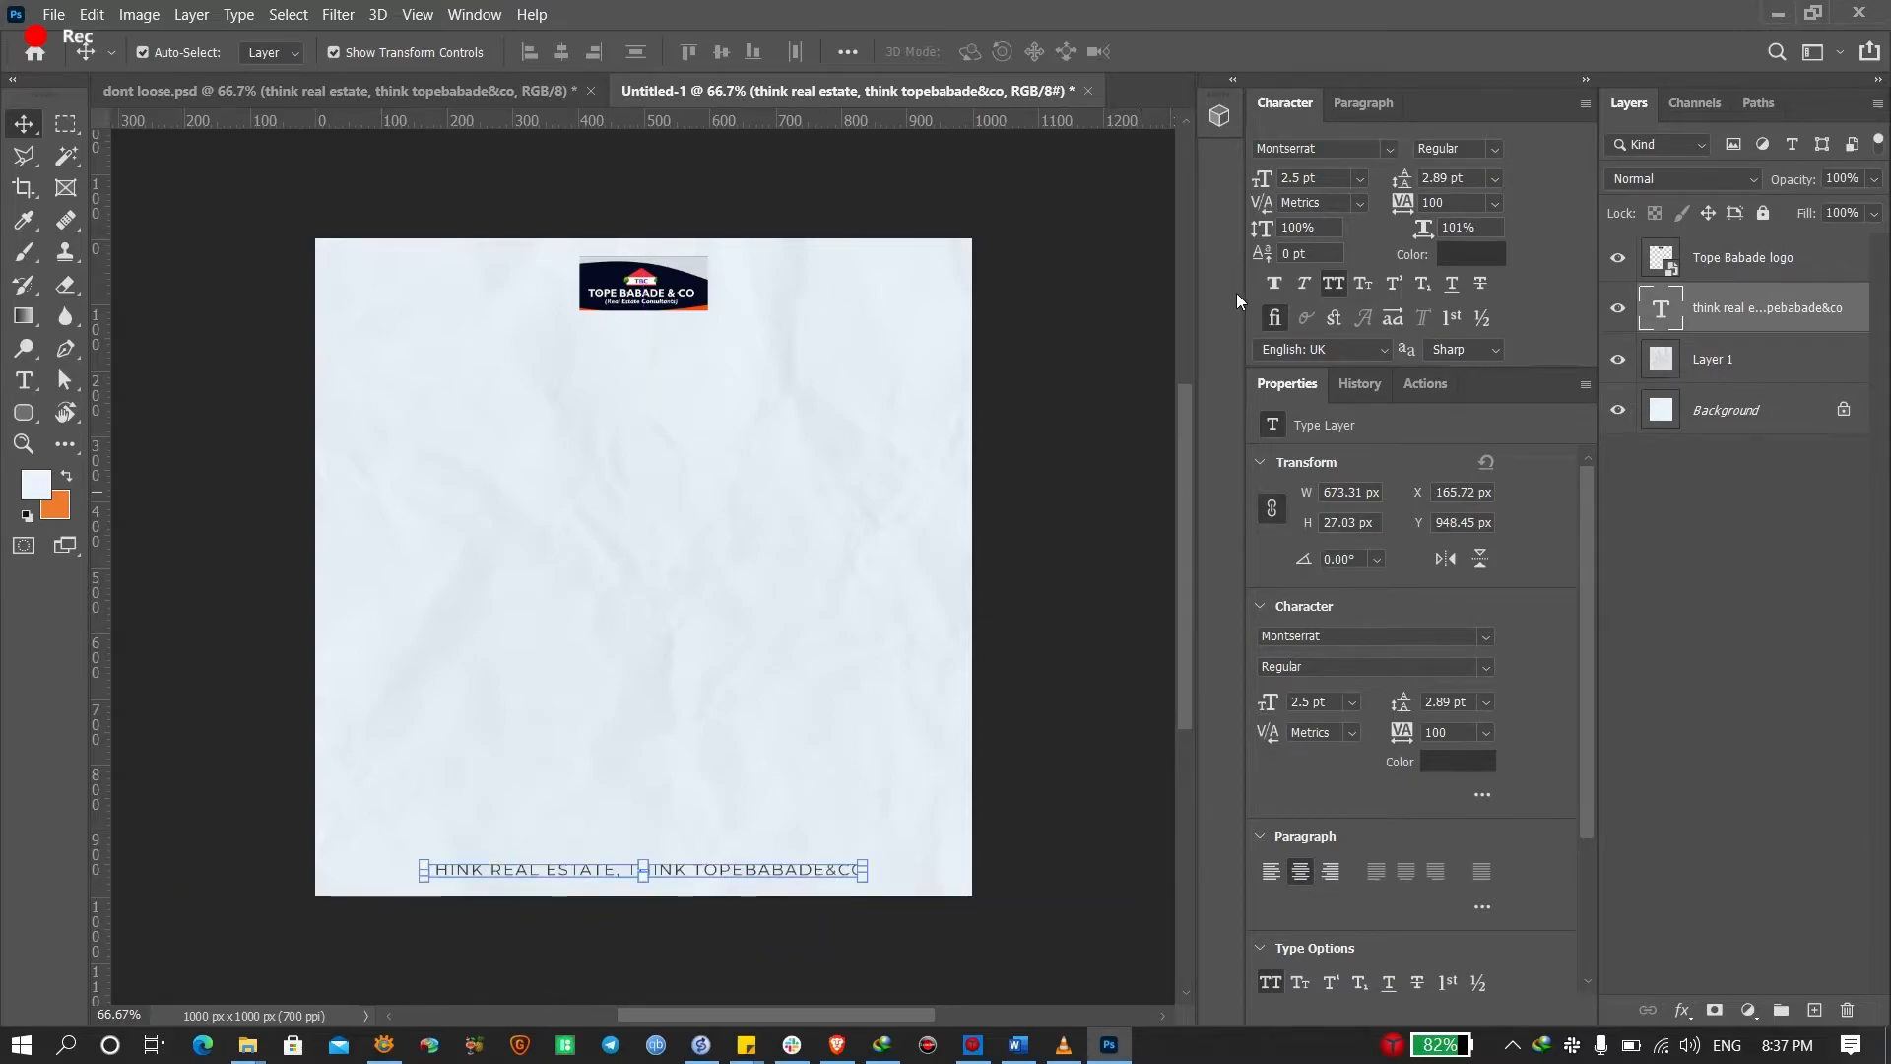
Review the tagline's font family, weight and size, keeping Montserrat Regular
left_click(1390, 148)
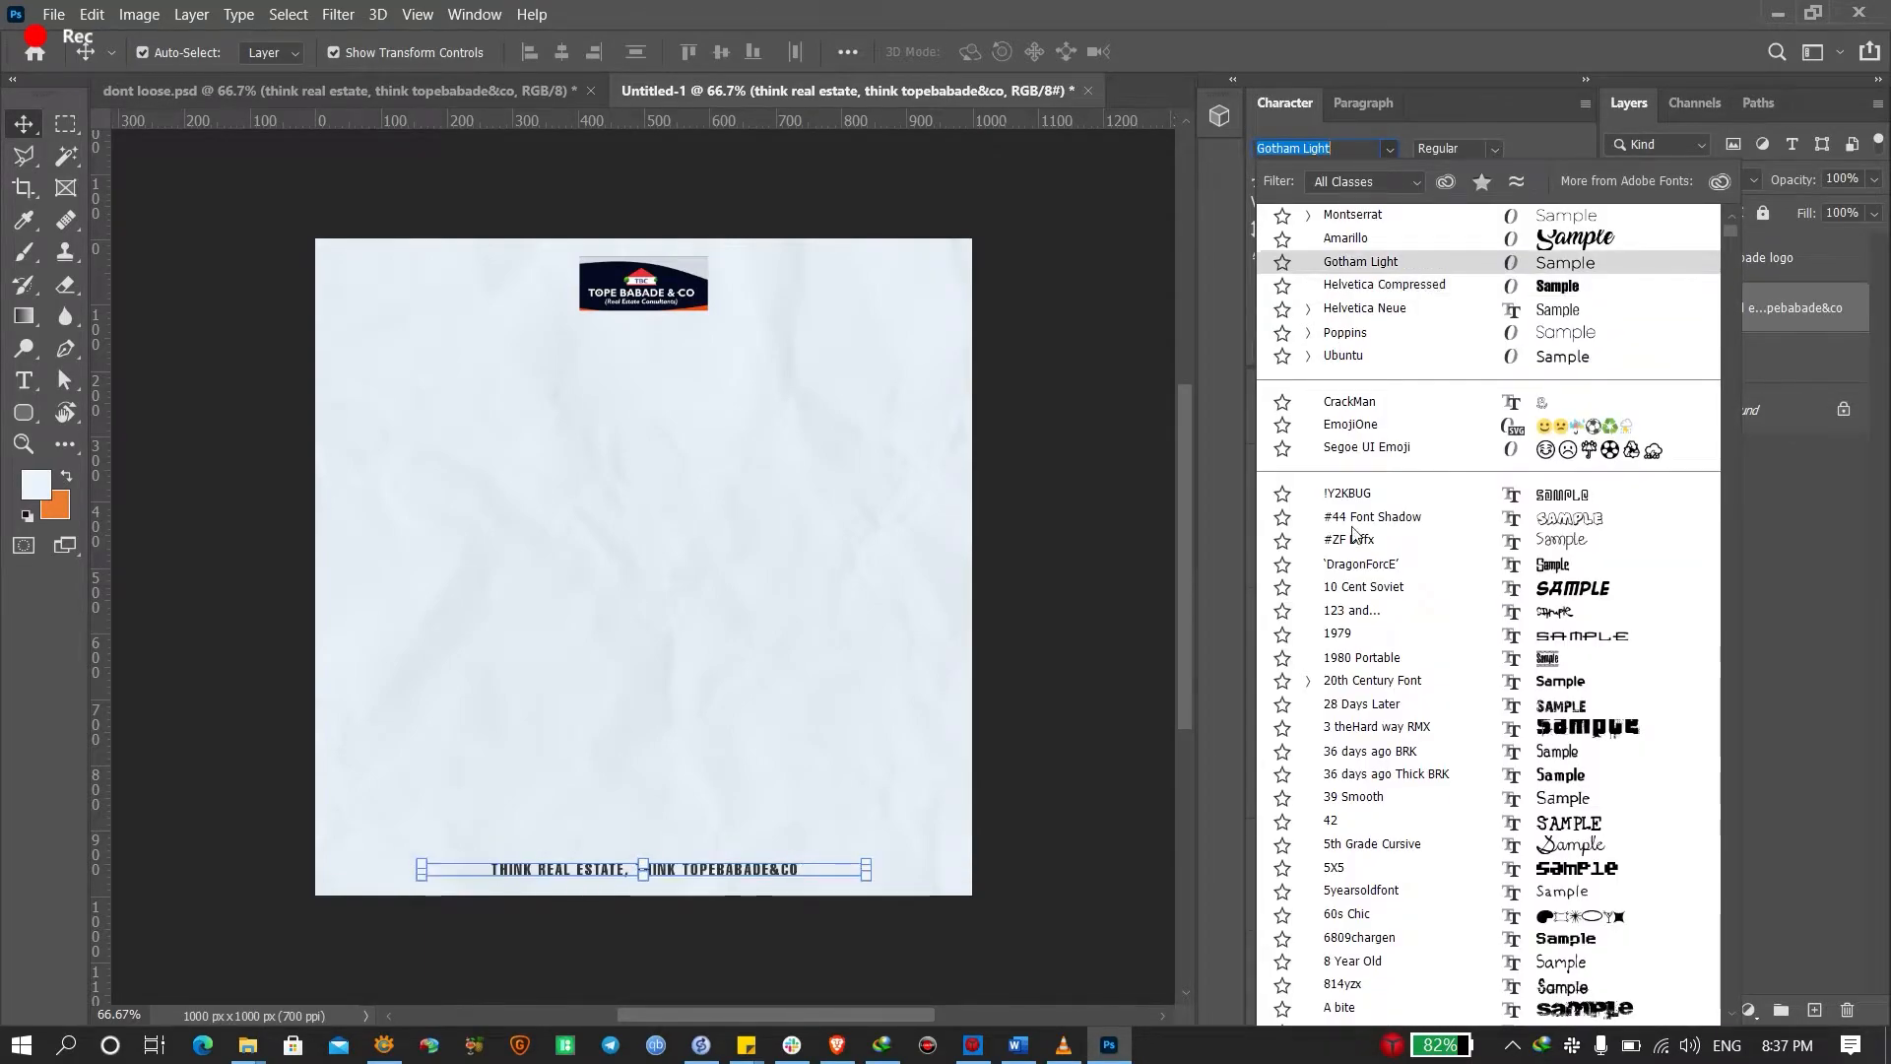
left_click(1073, 222)
left_click(1071, 247)
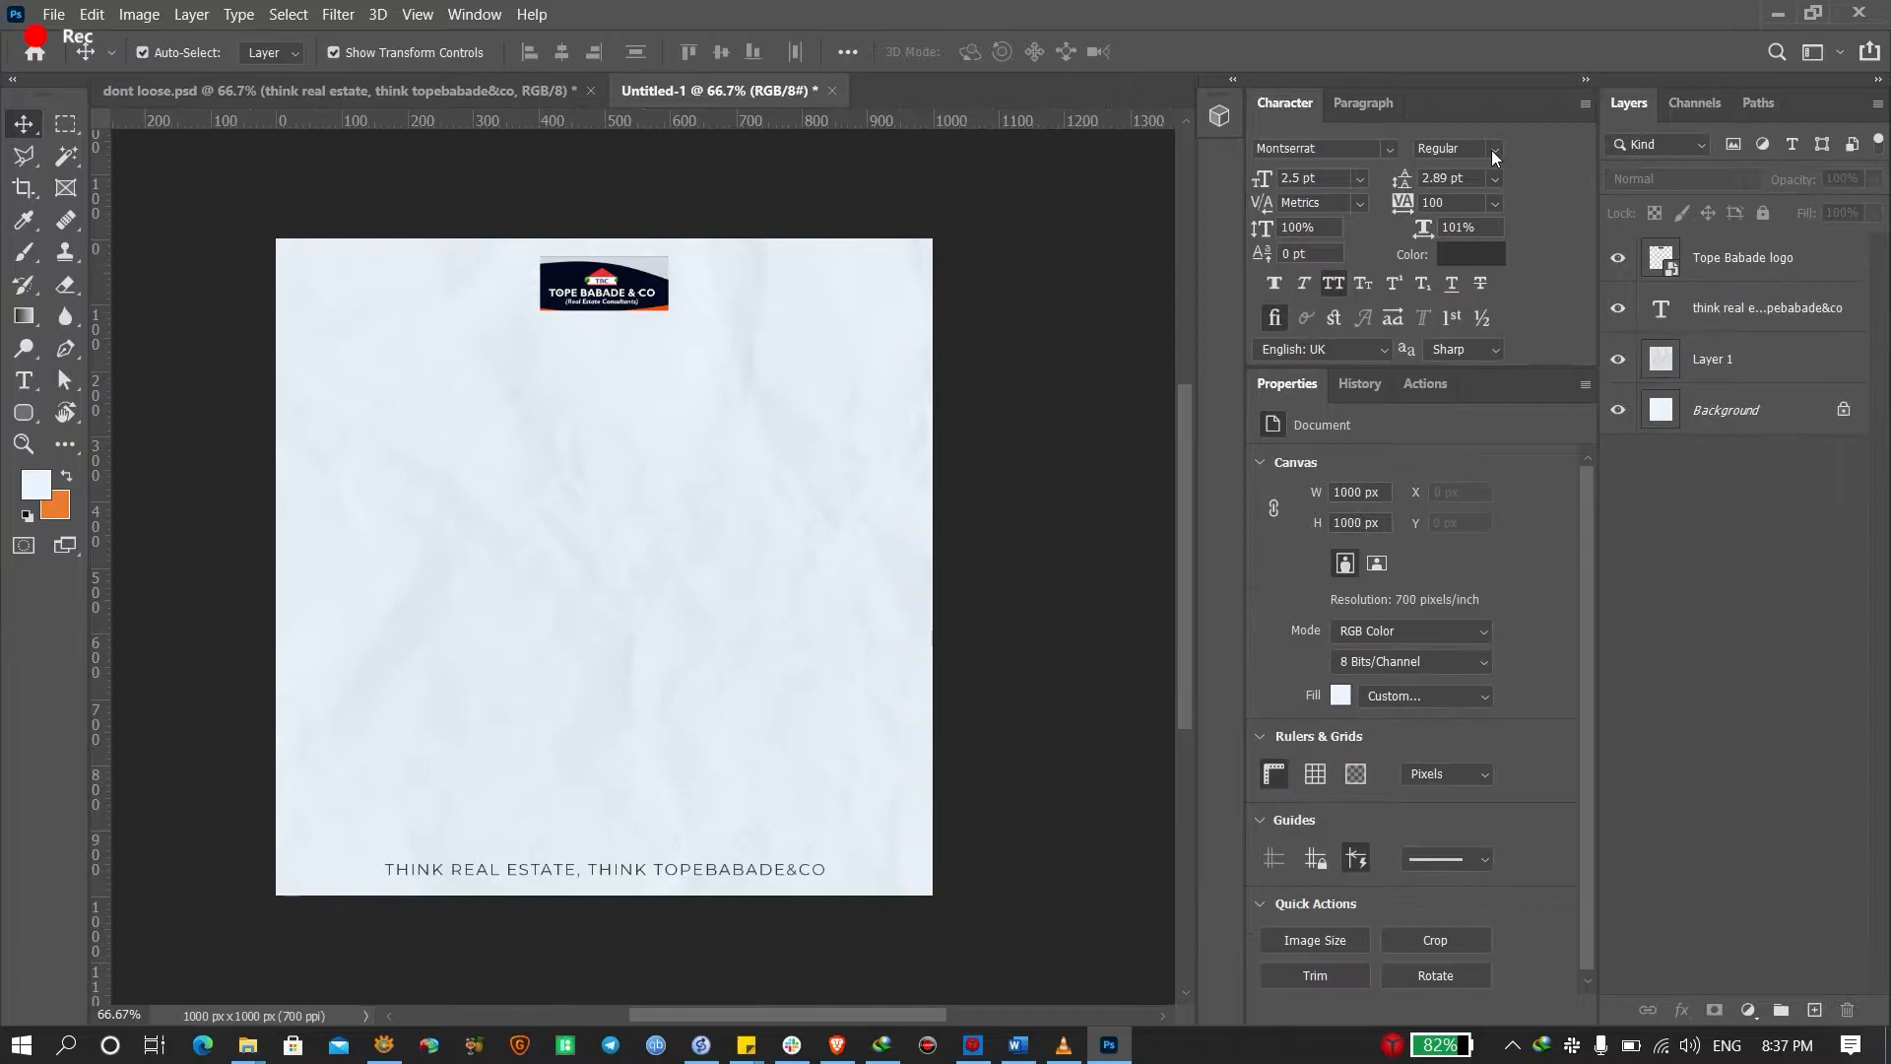
left_click(1492, 149)
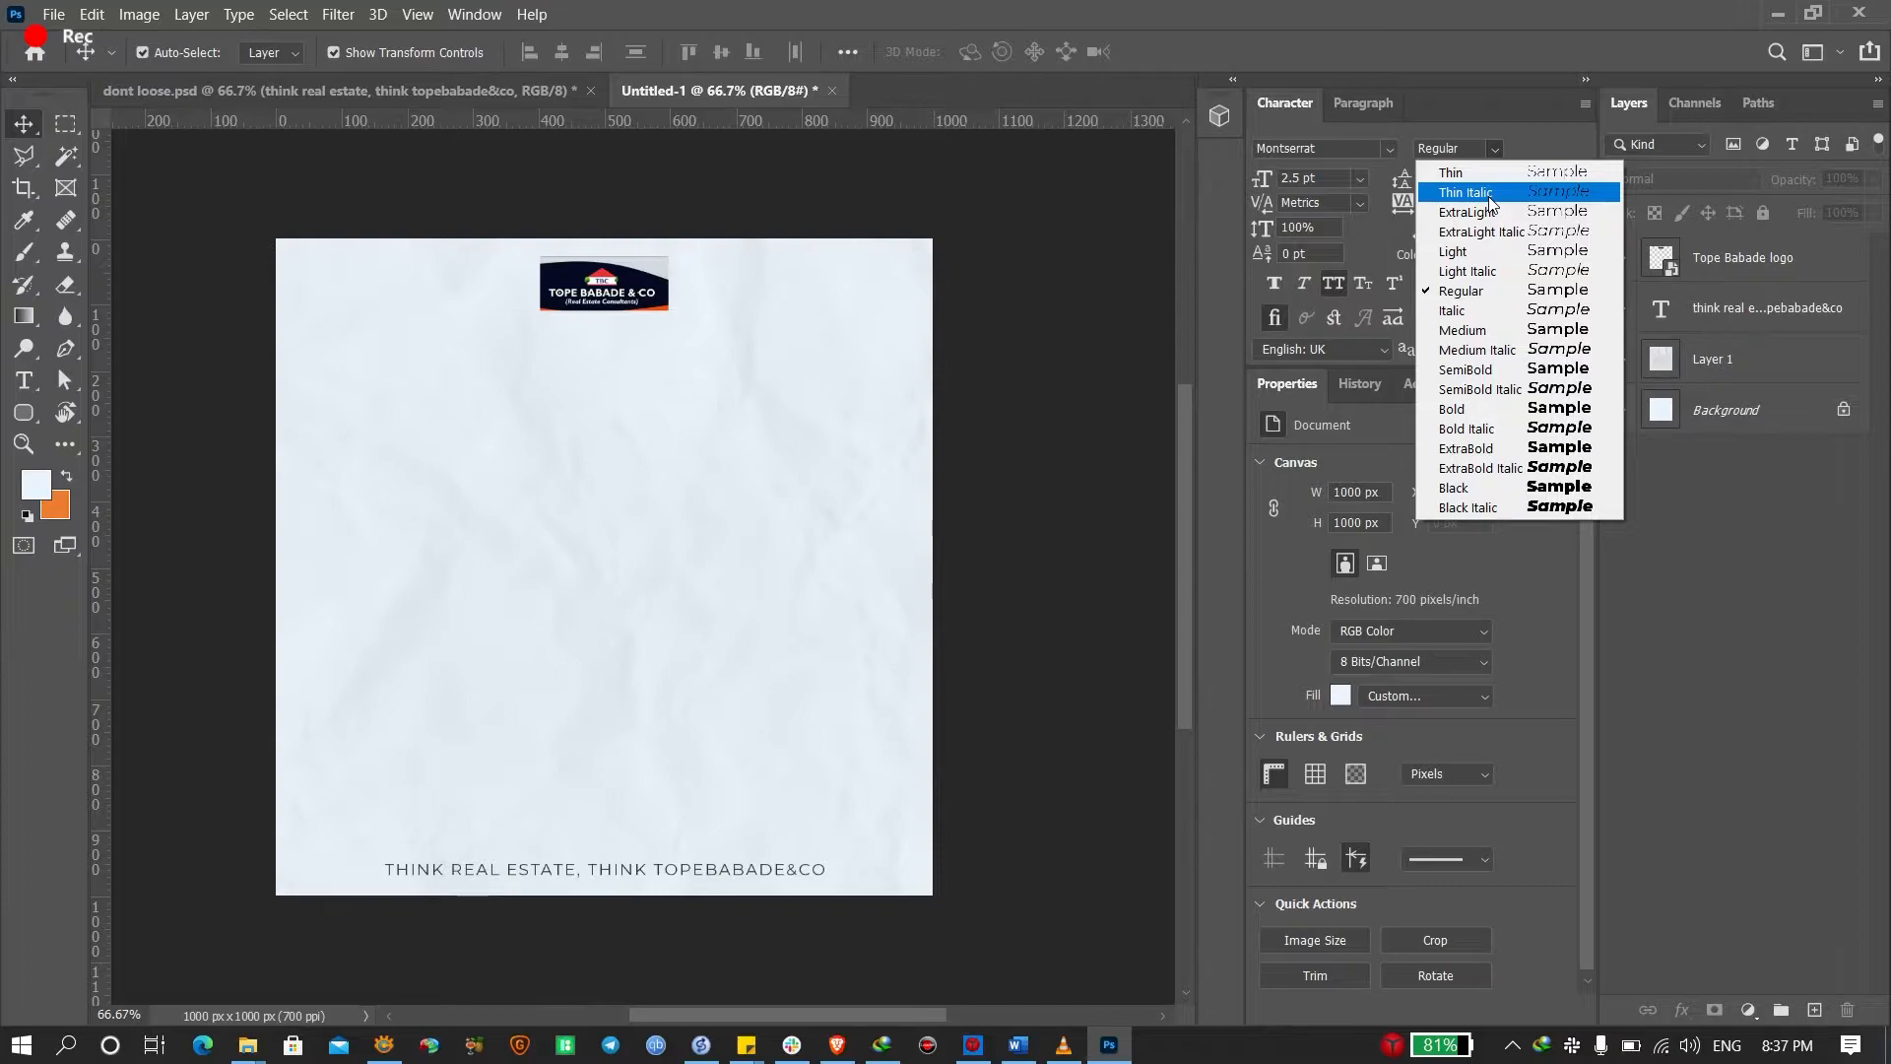
left_click(1142, 527)
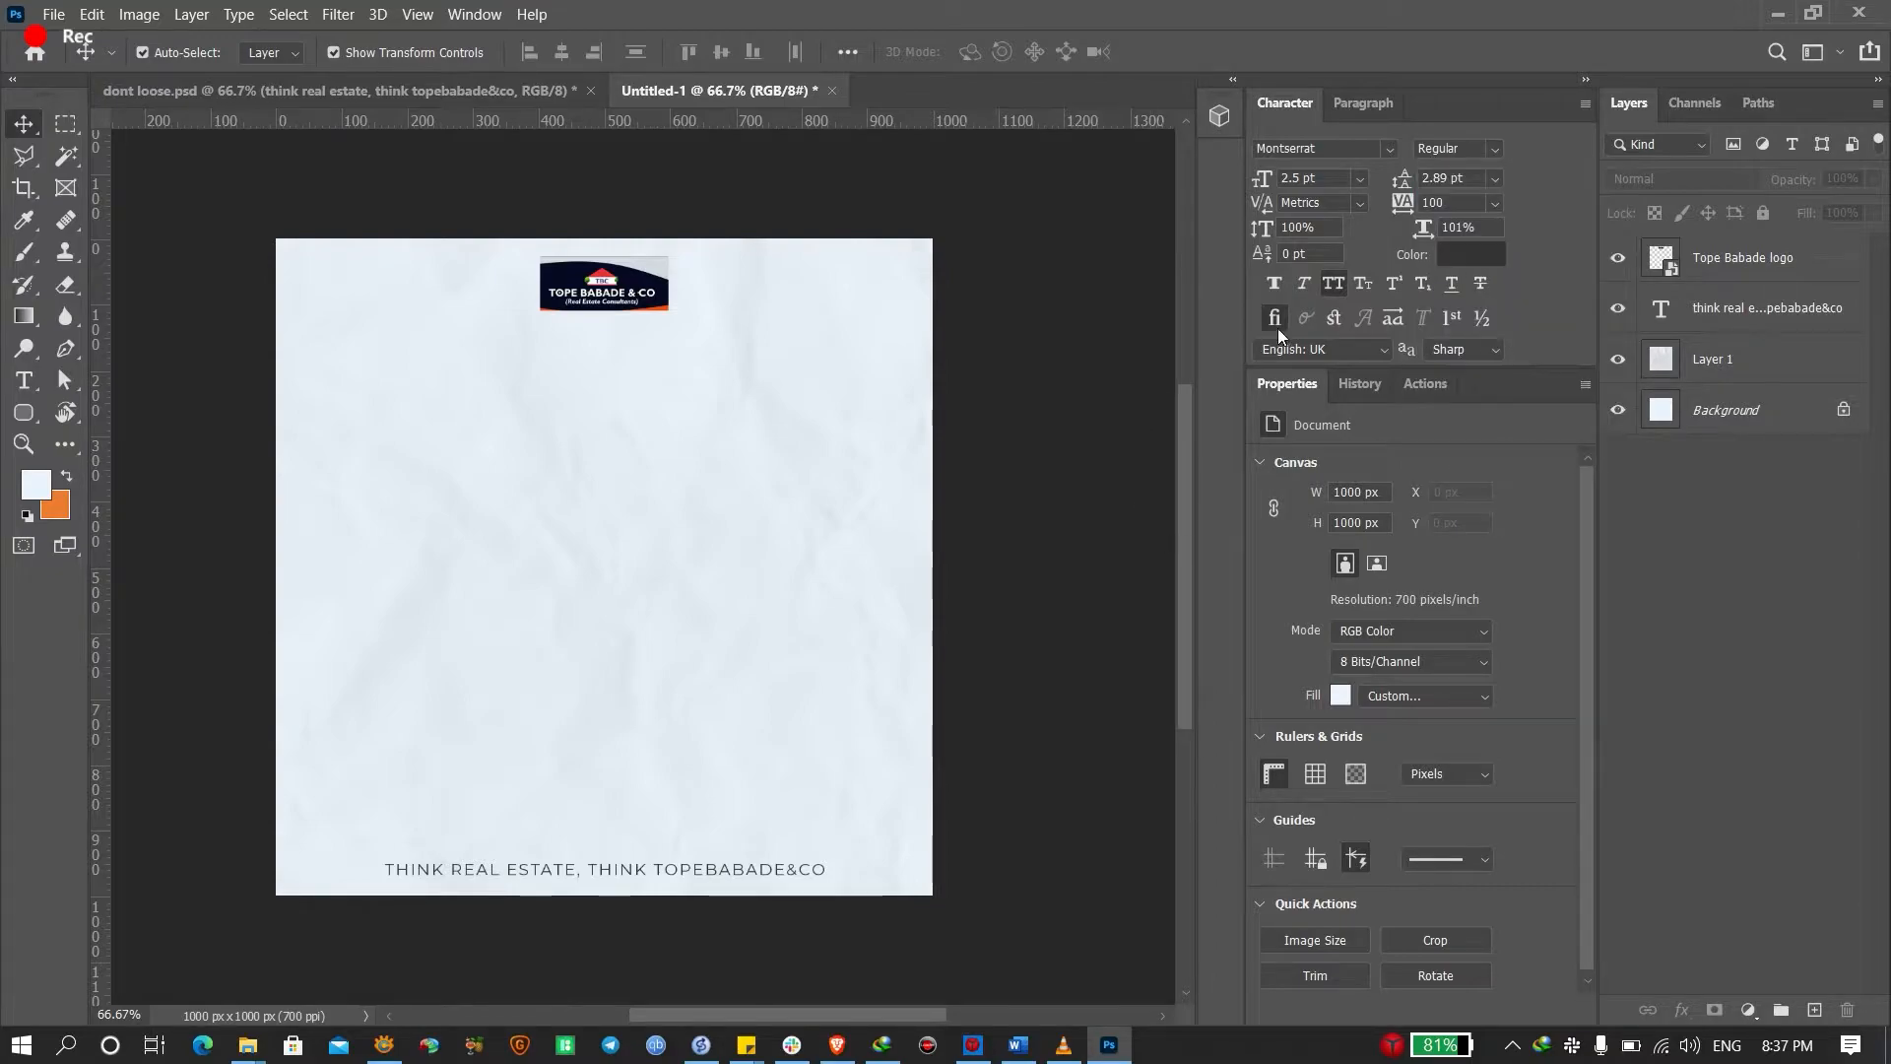
left_click(1362, 178)
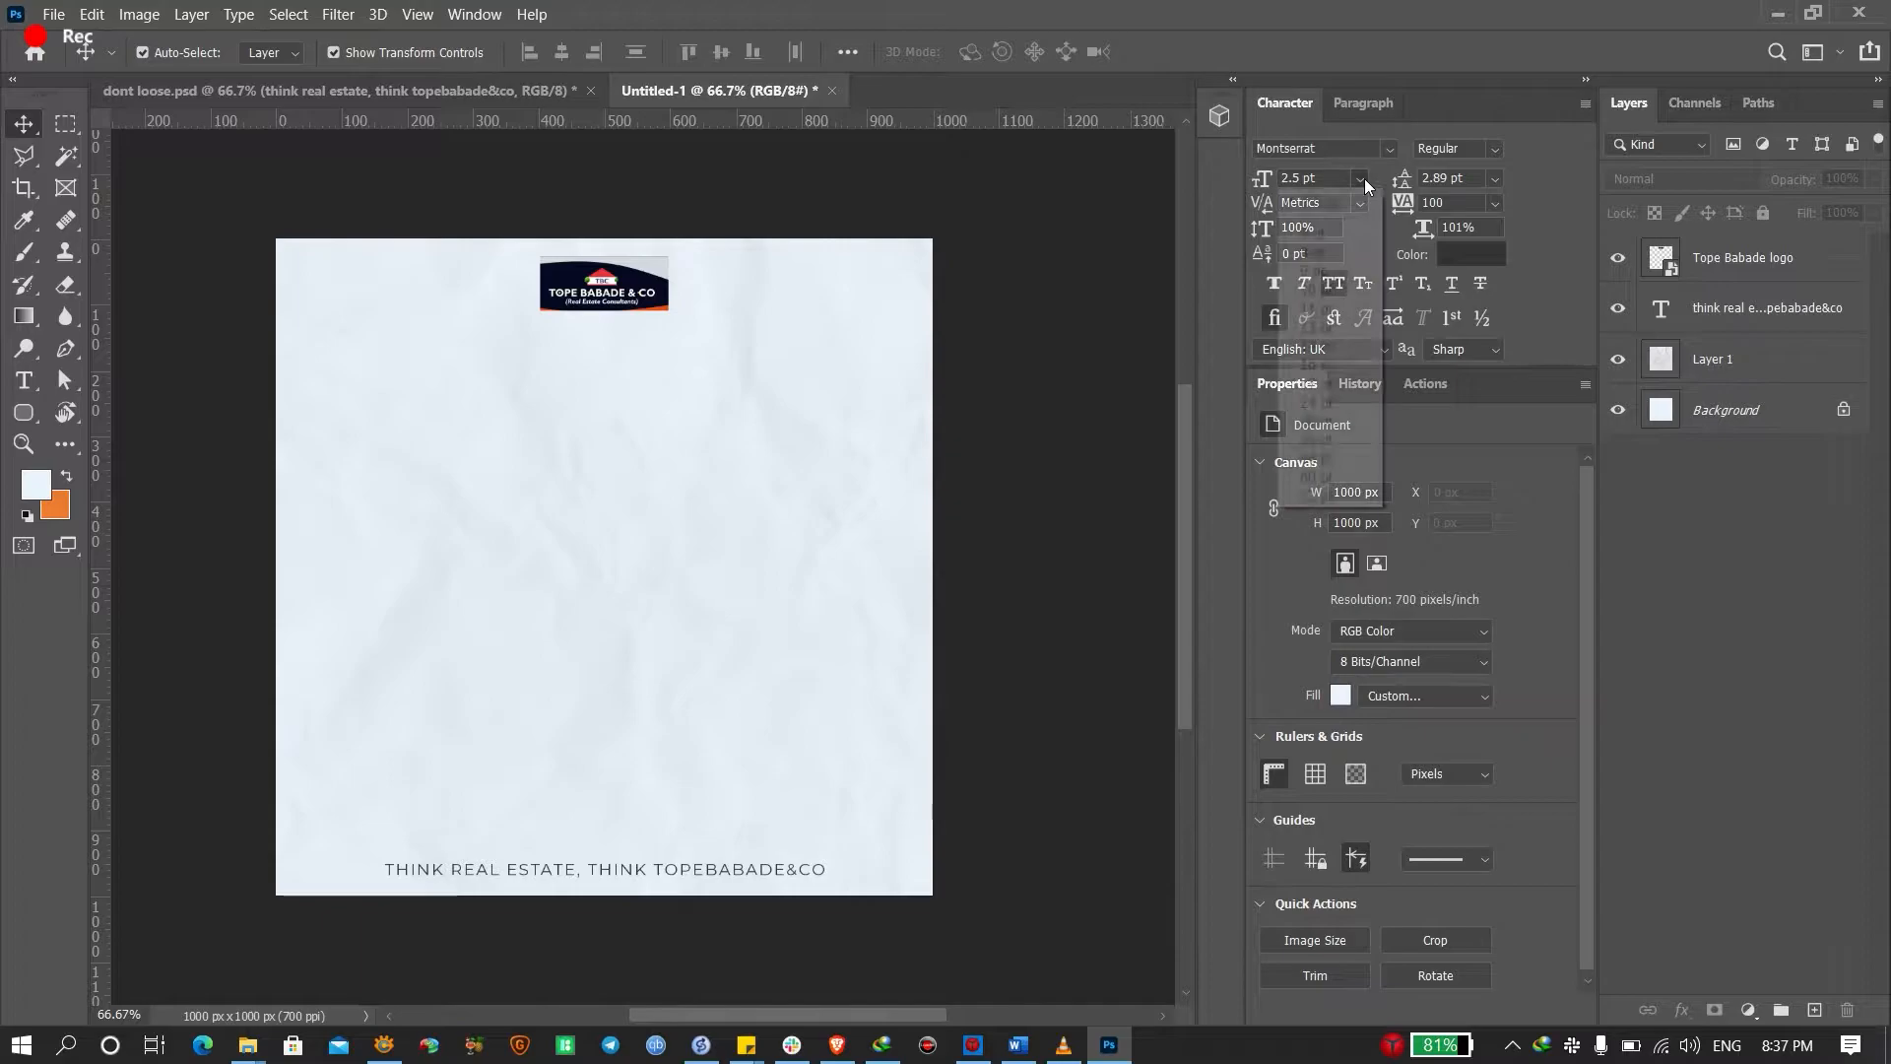
left_click(1737, 270)
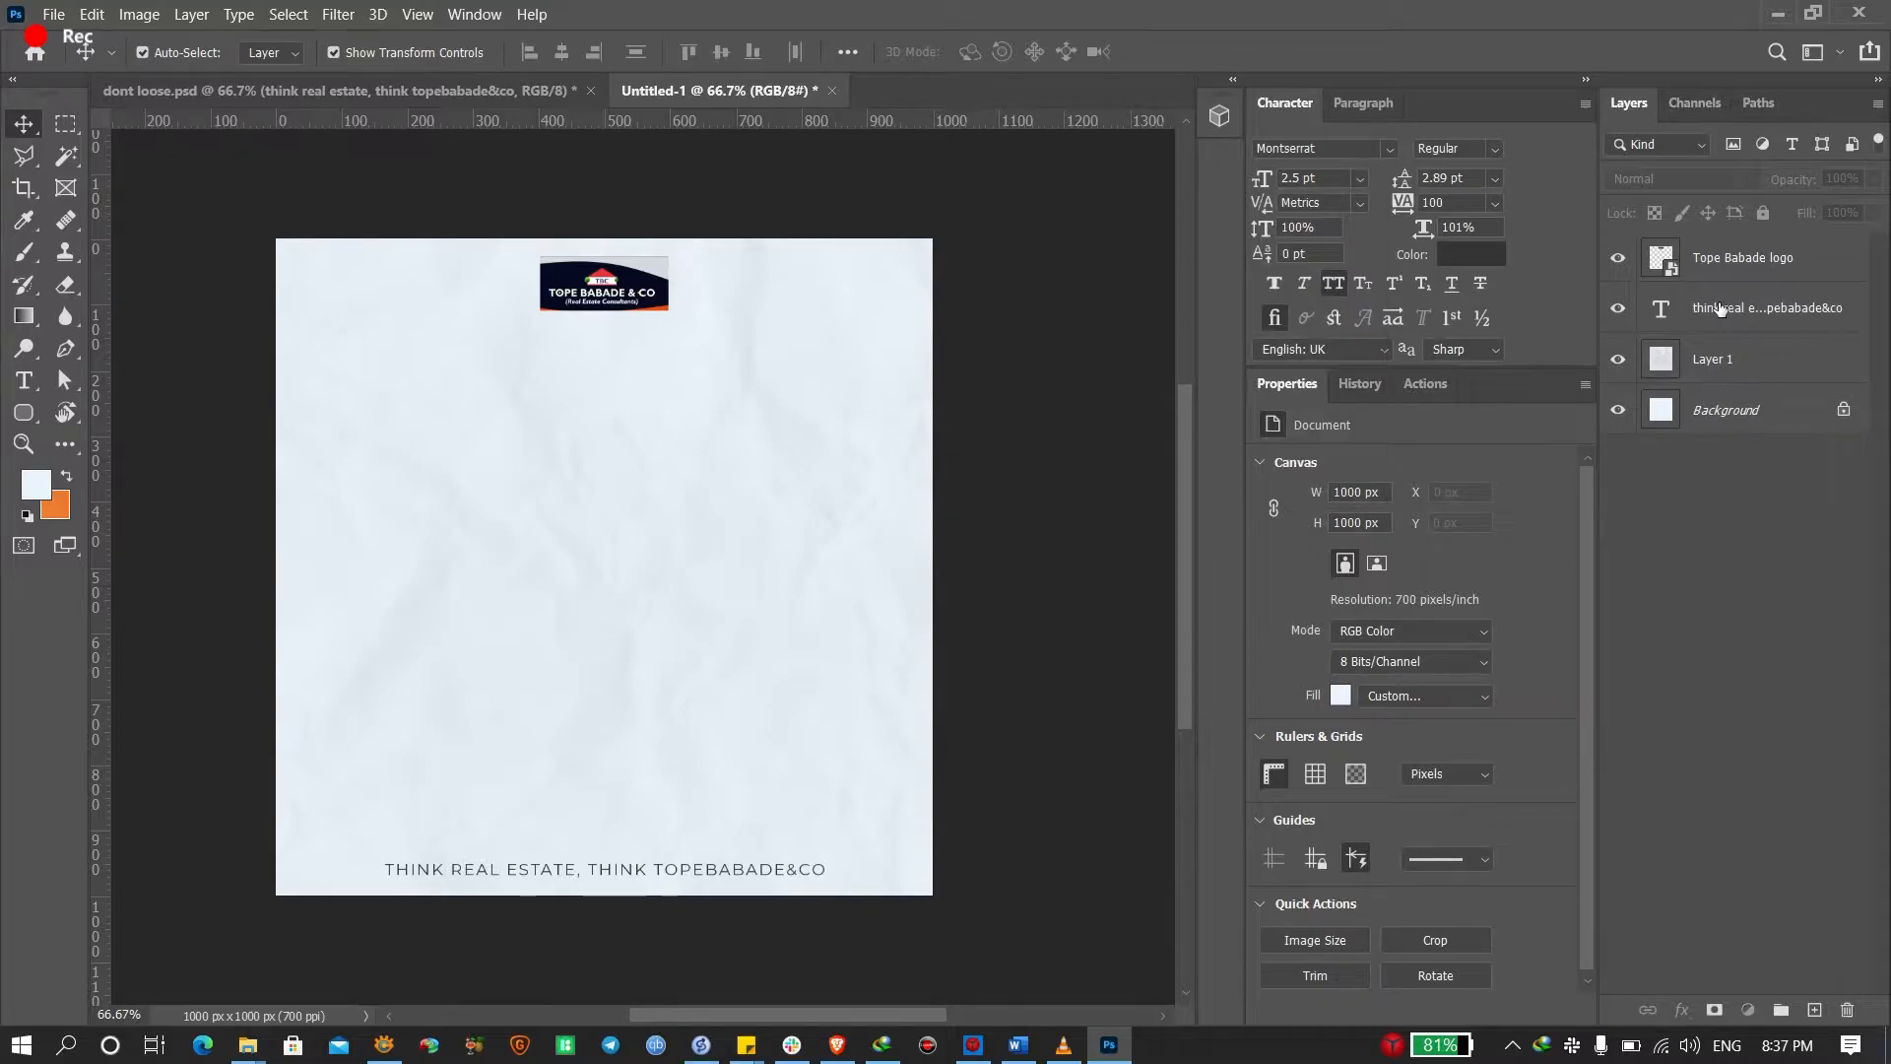
Try 10 pt for the footer text, undo back to 2.5 pt, then select Layer 1
left_click(1851, 299)
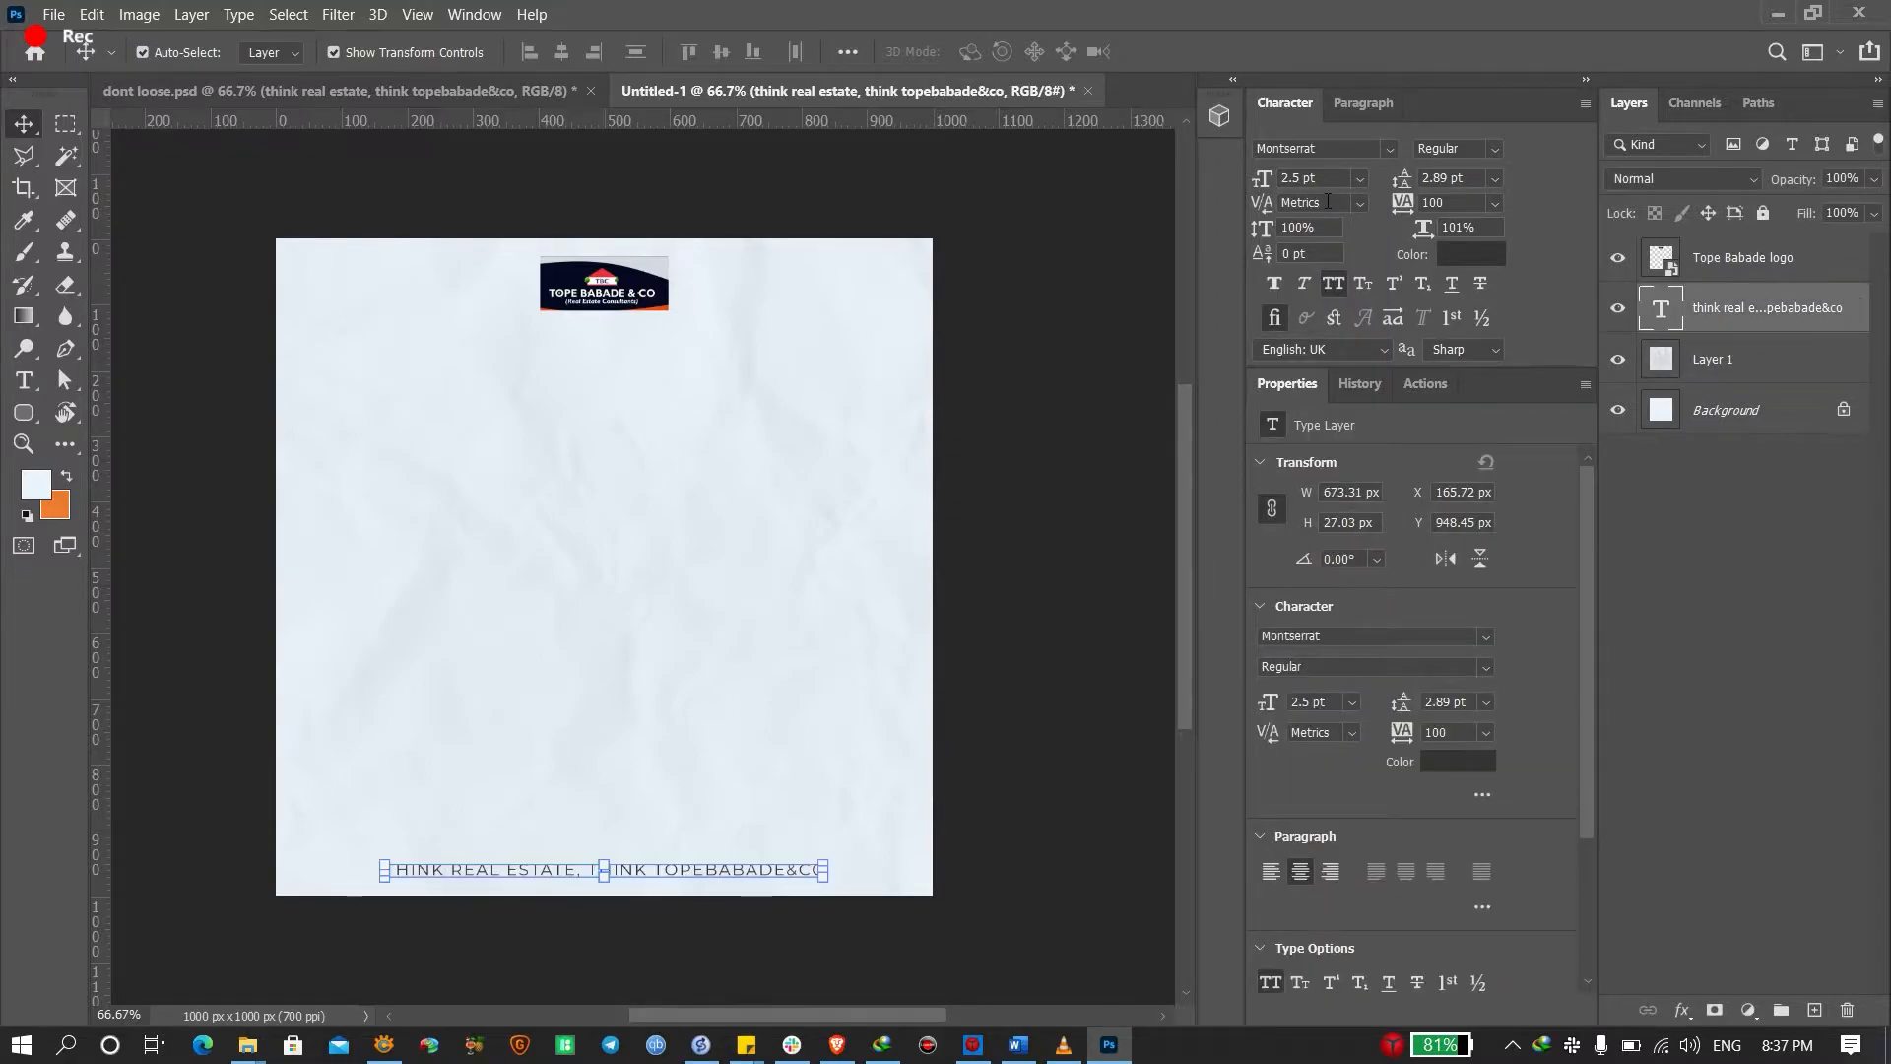
left_click(1359, 178)
left_click(1344, 287)
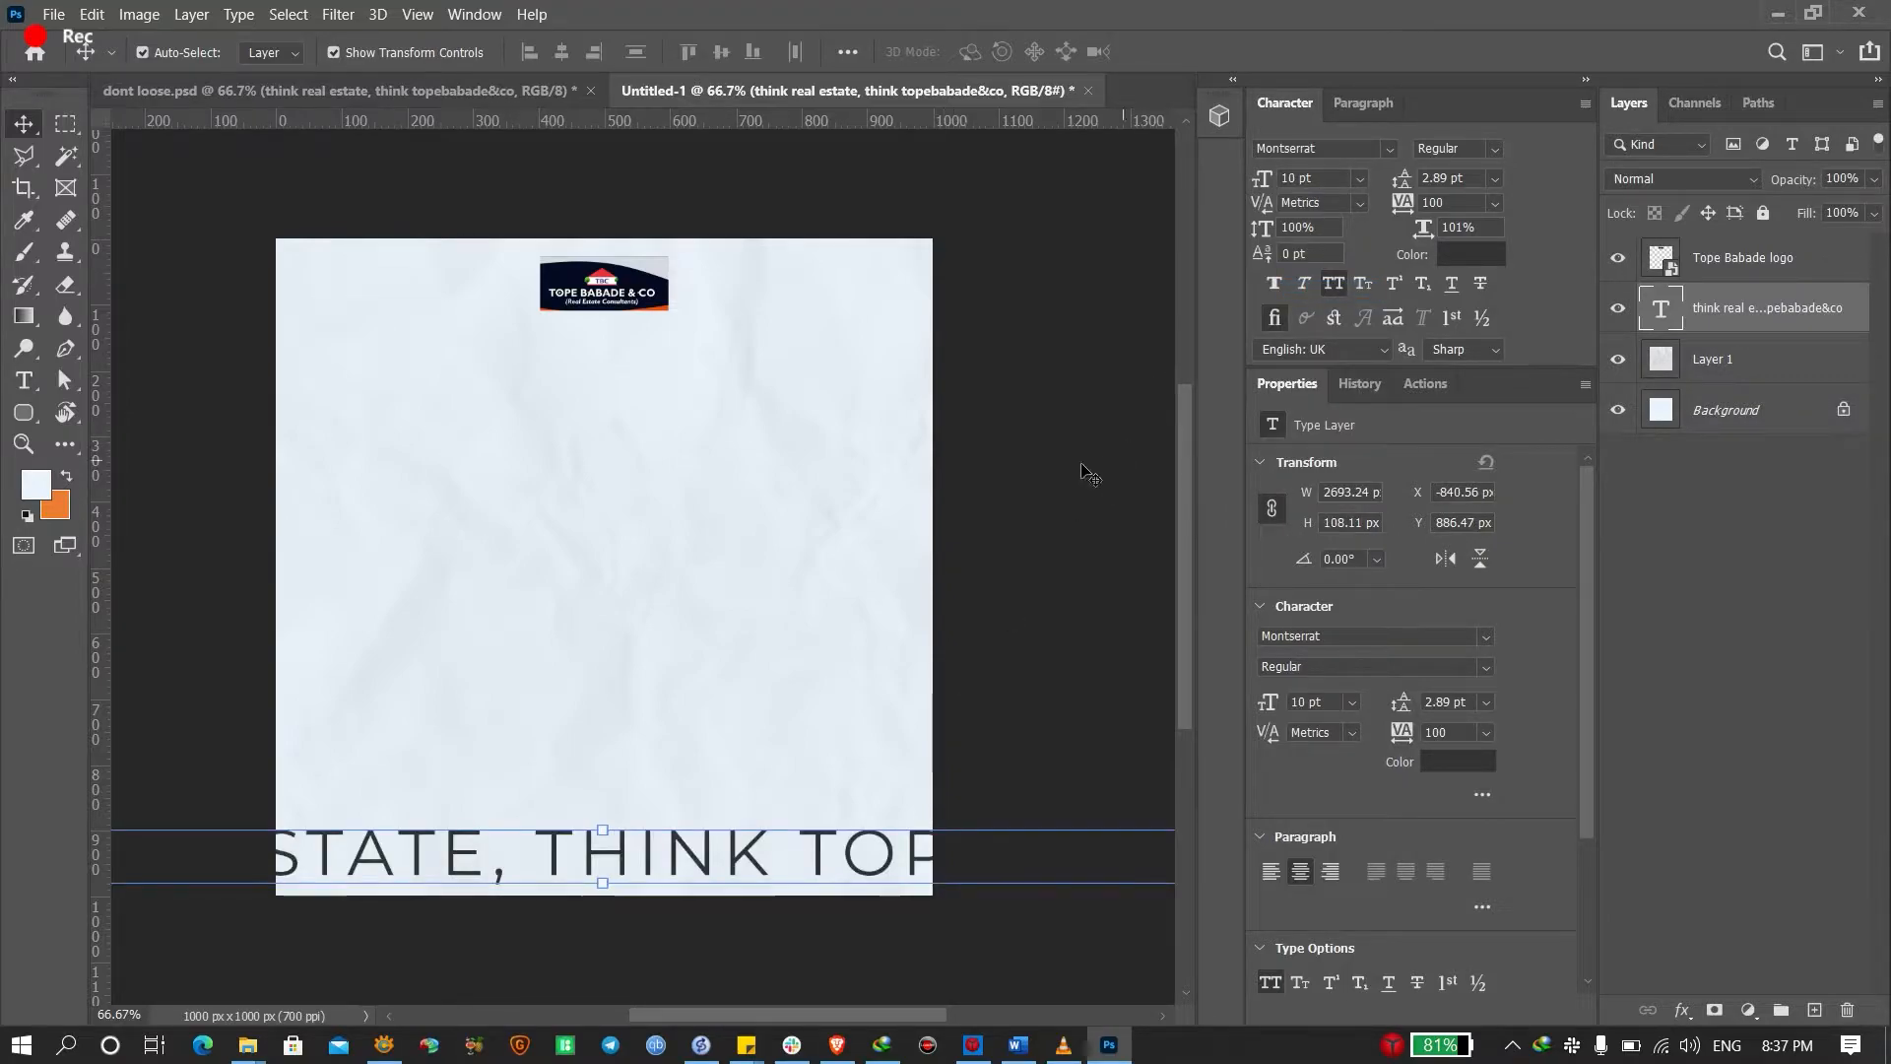
key("ctrl+z")
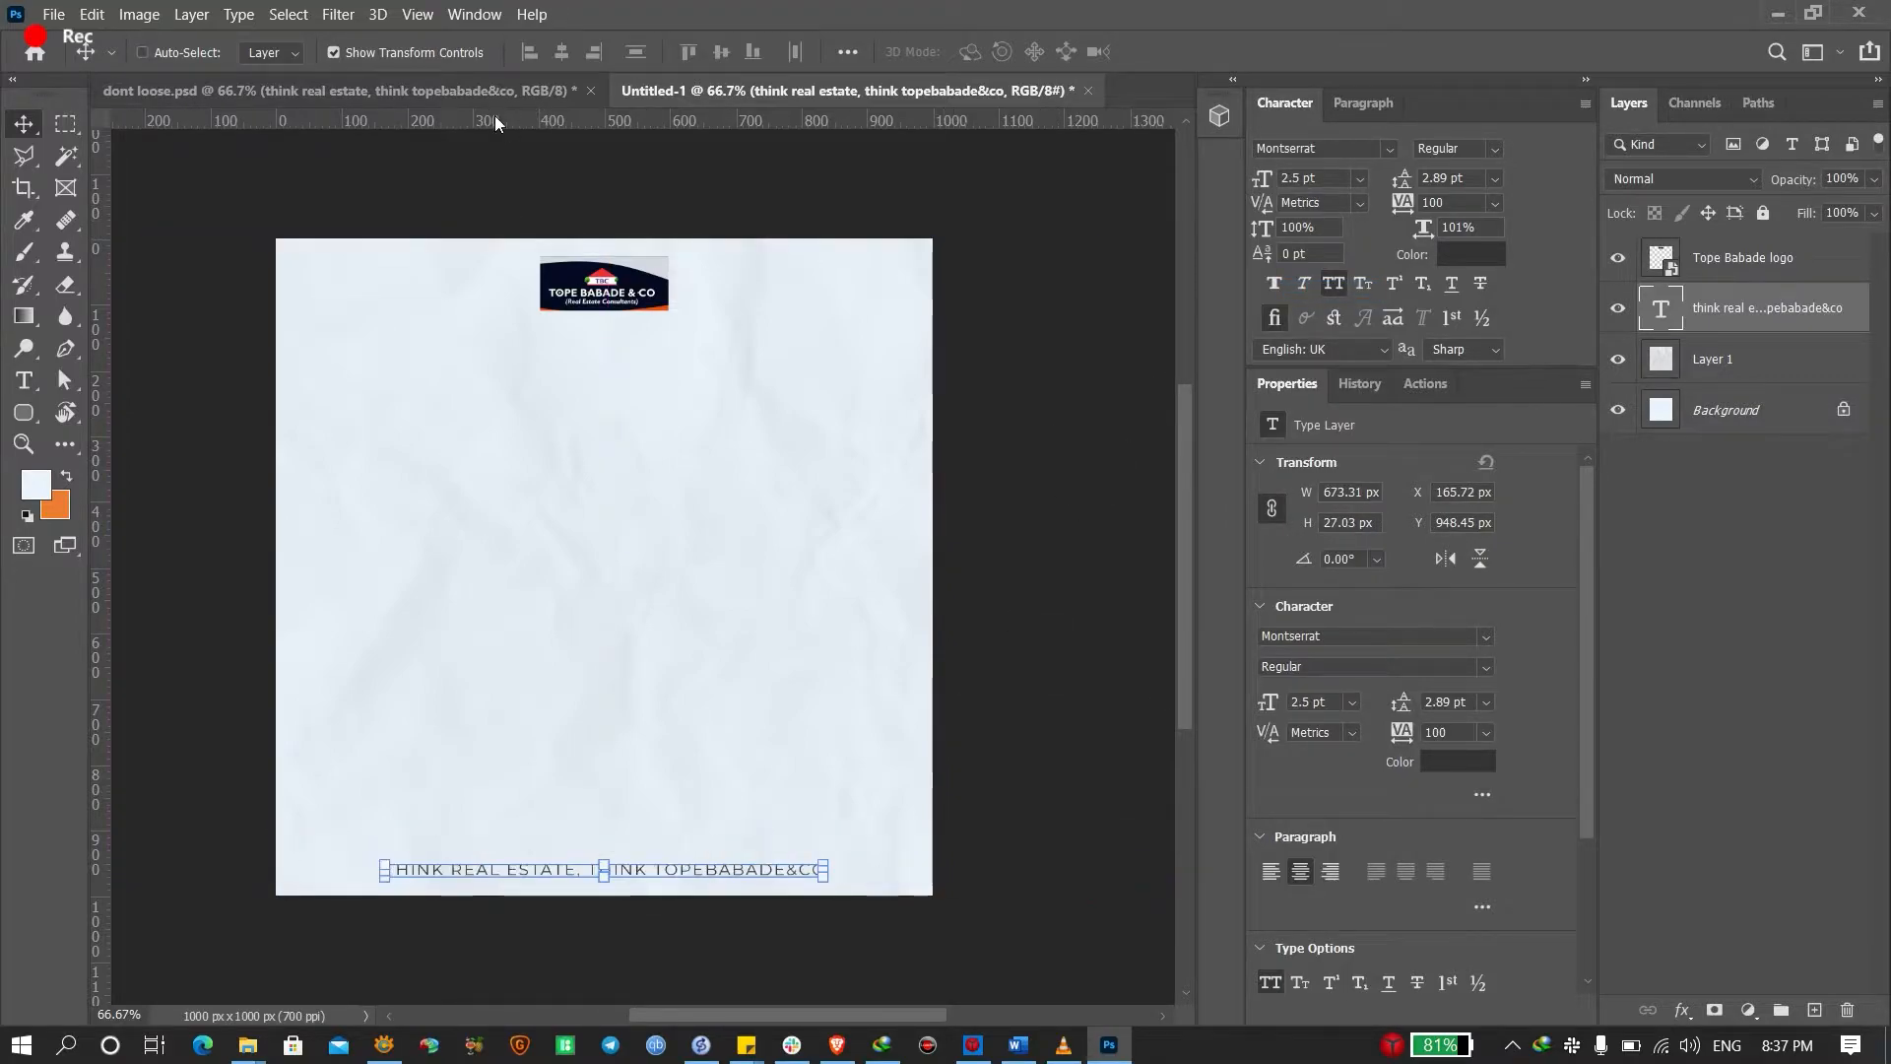
left_click(513, 91)
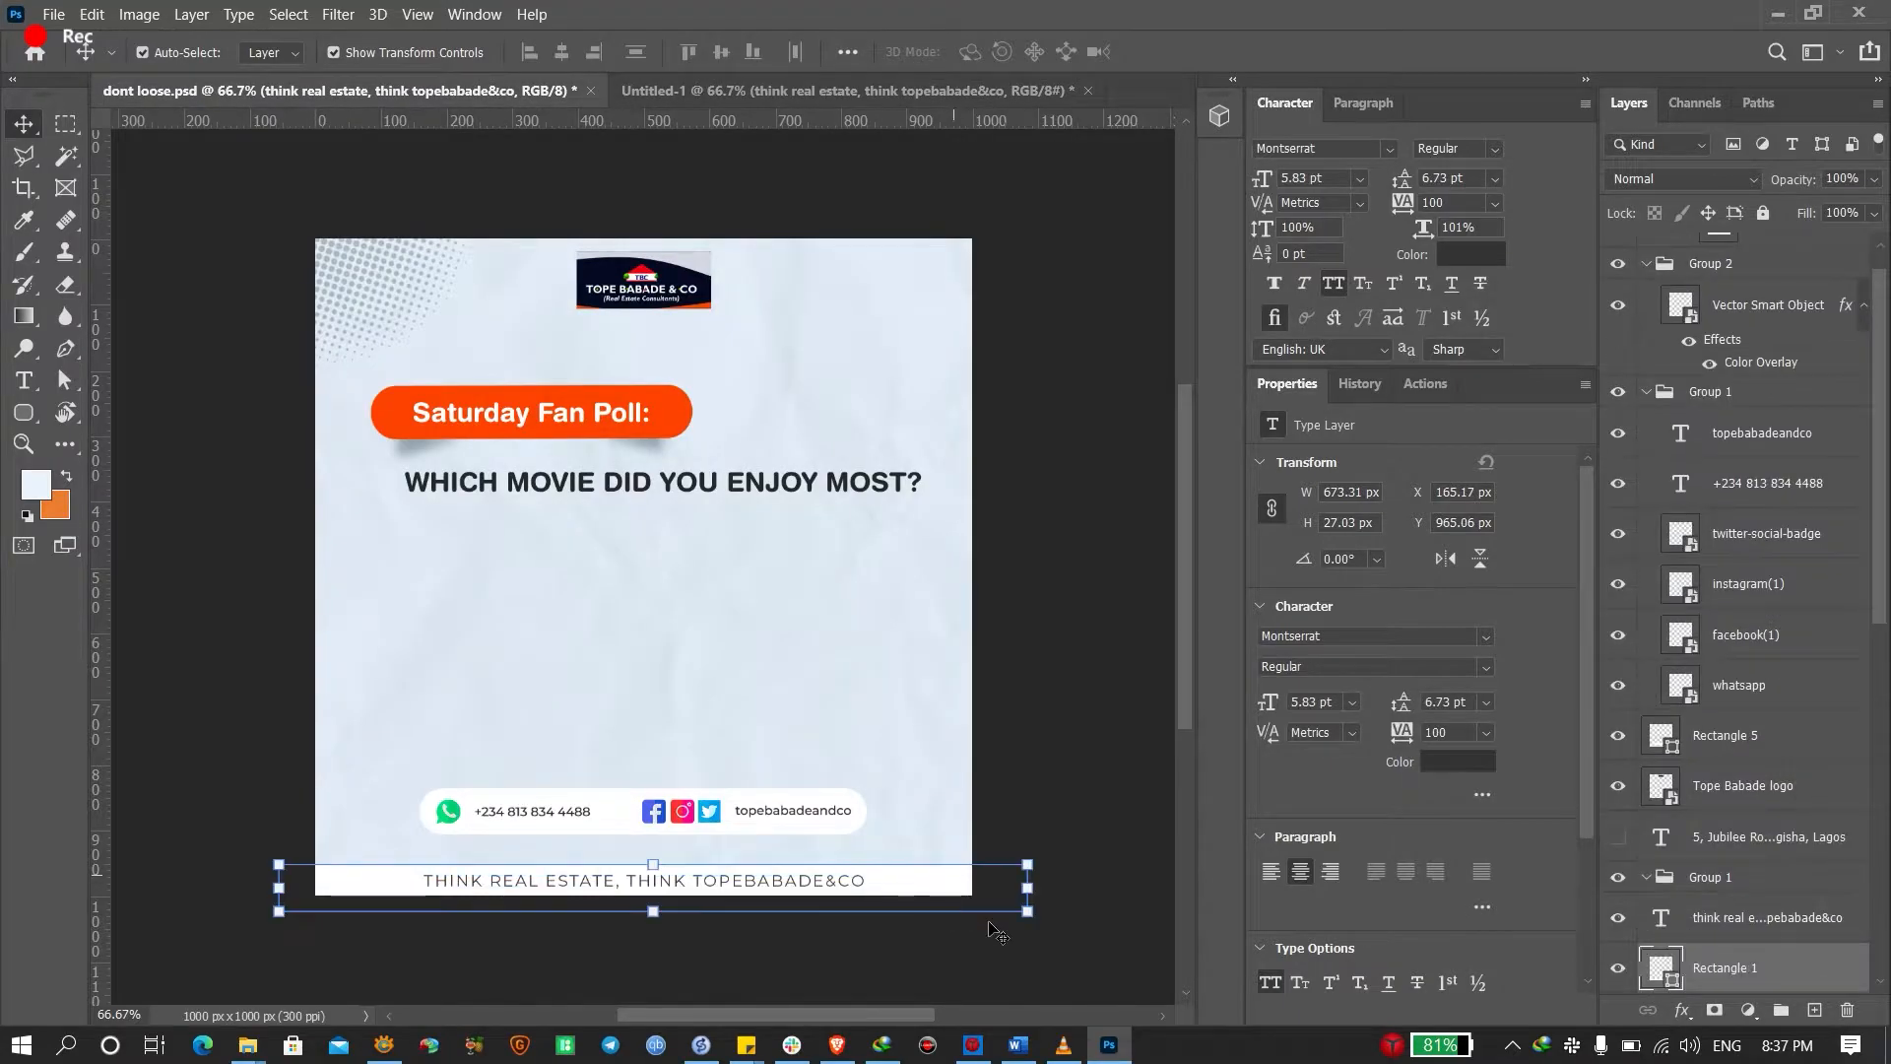
left_click(904, 92)
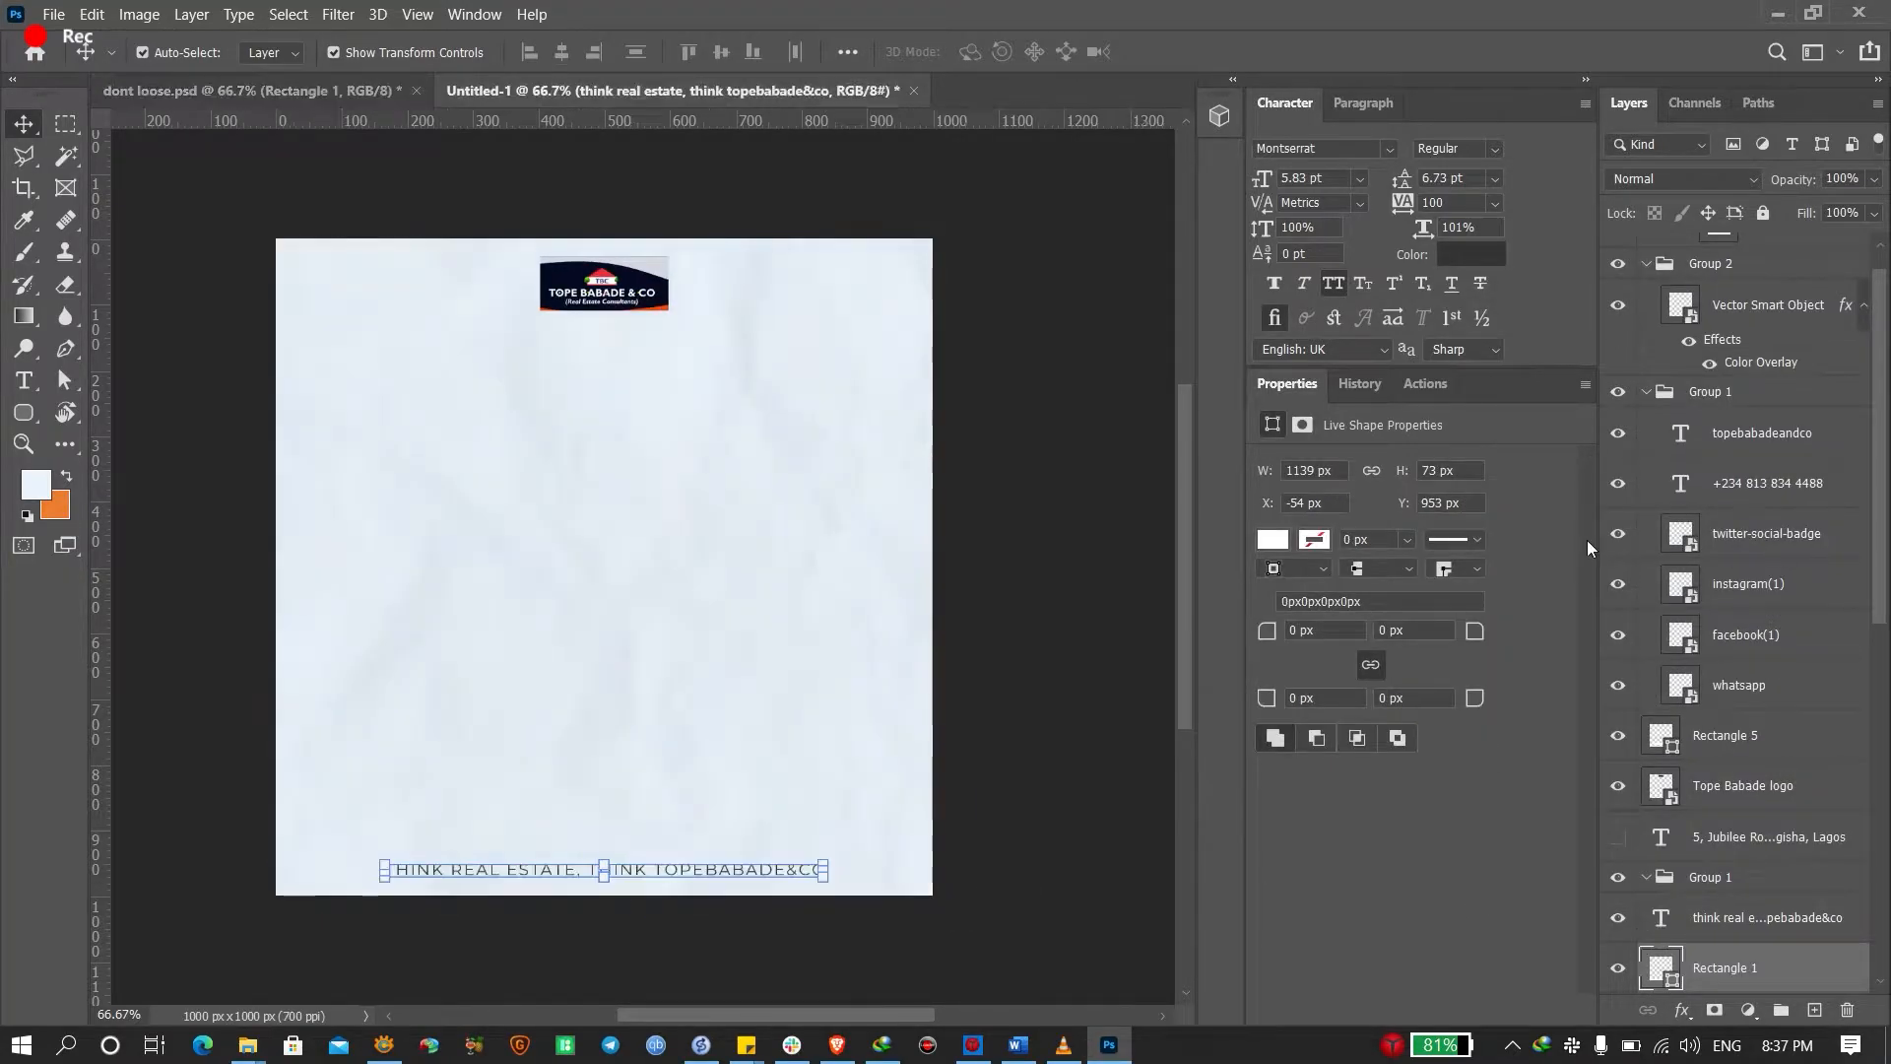
left_click(1732, 372)
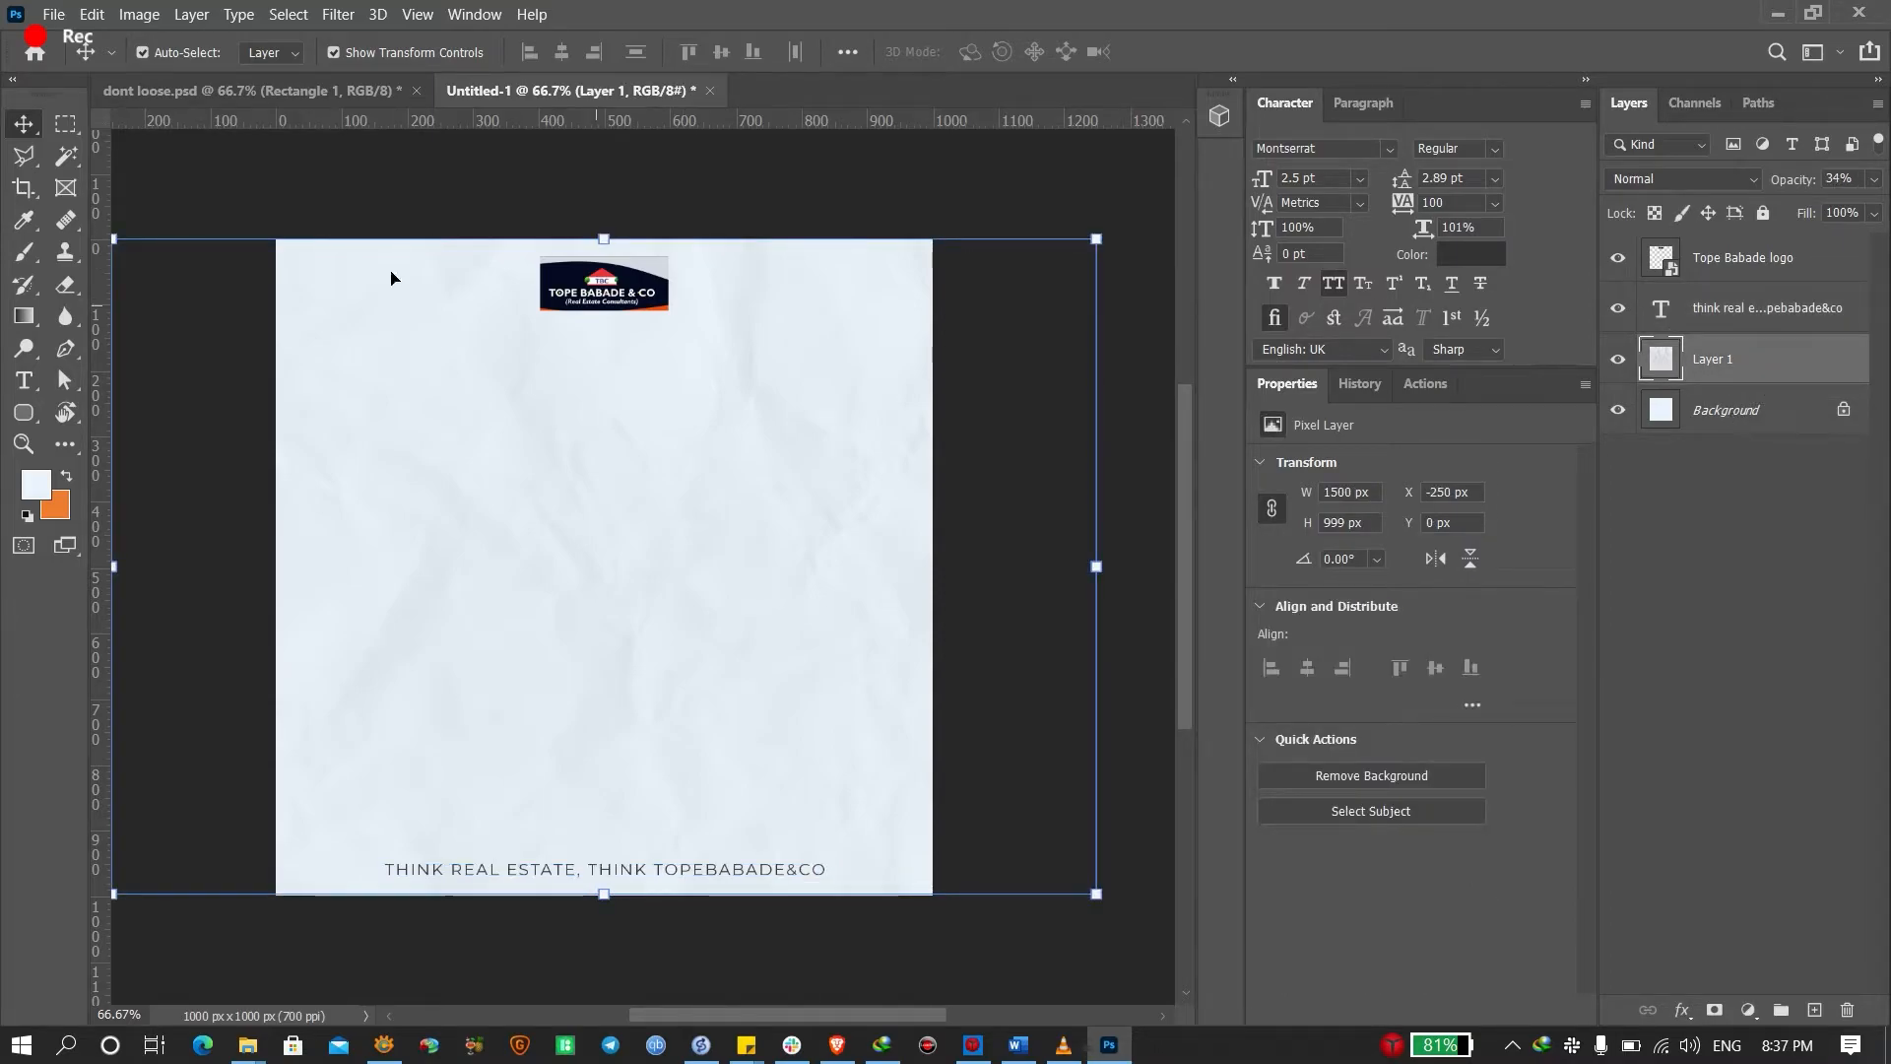
Draw a plain rectangle strip around the footer text, replacing an accidental rounded one
key("u")
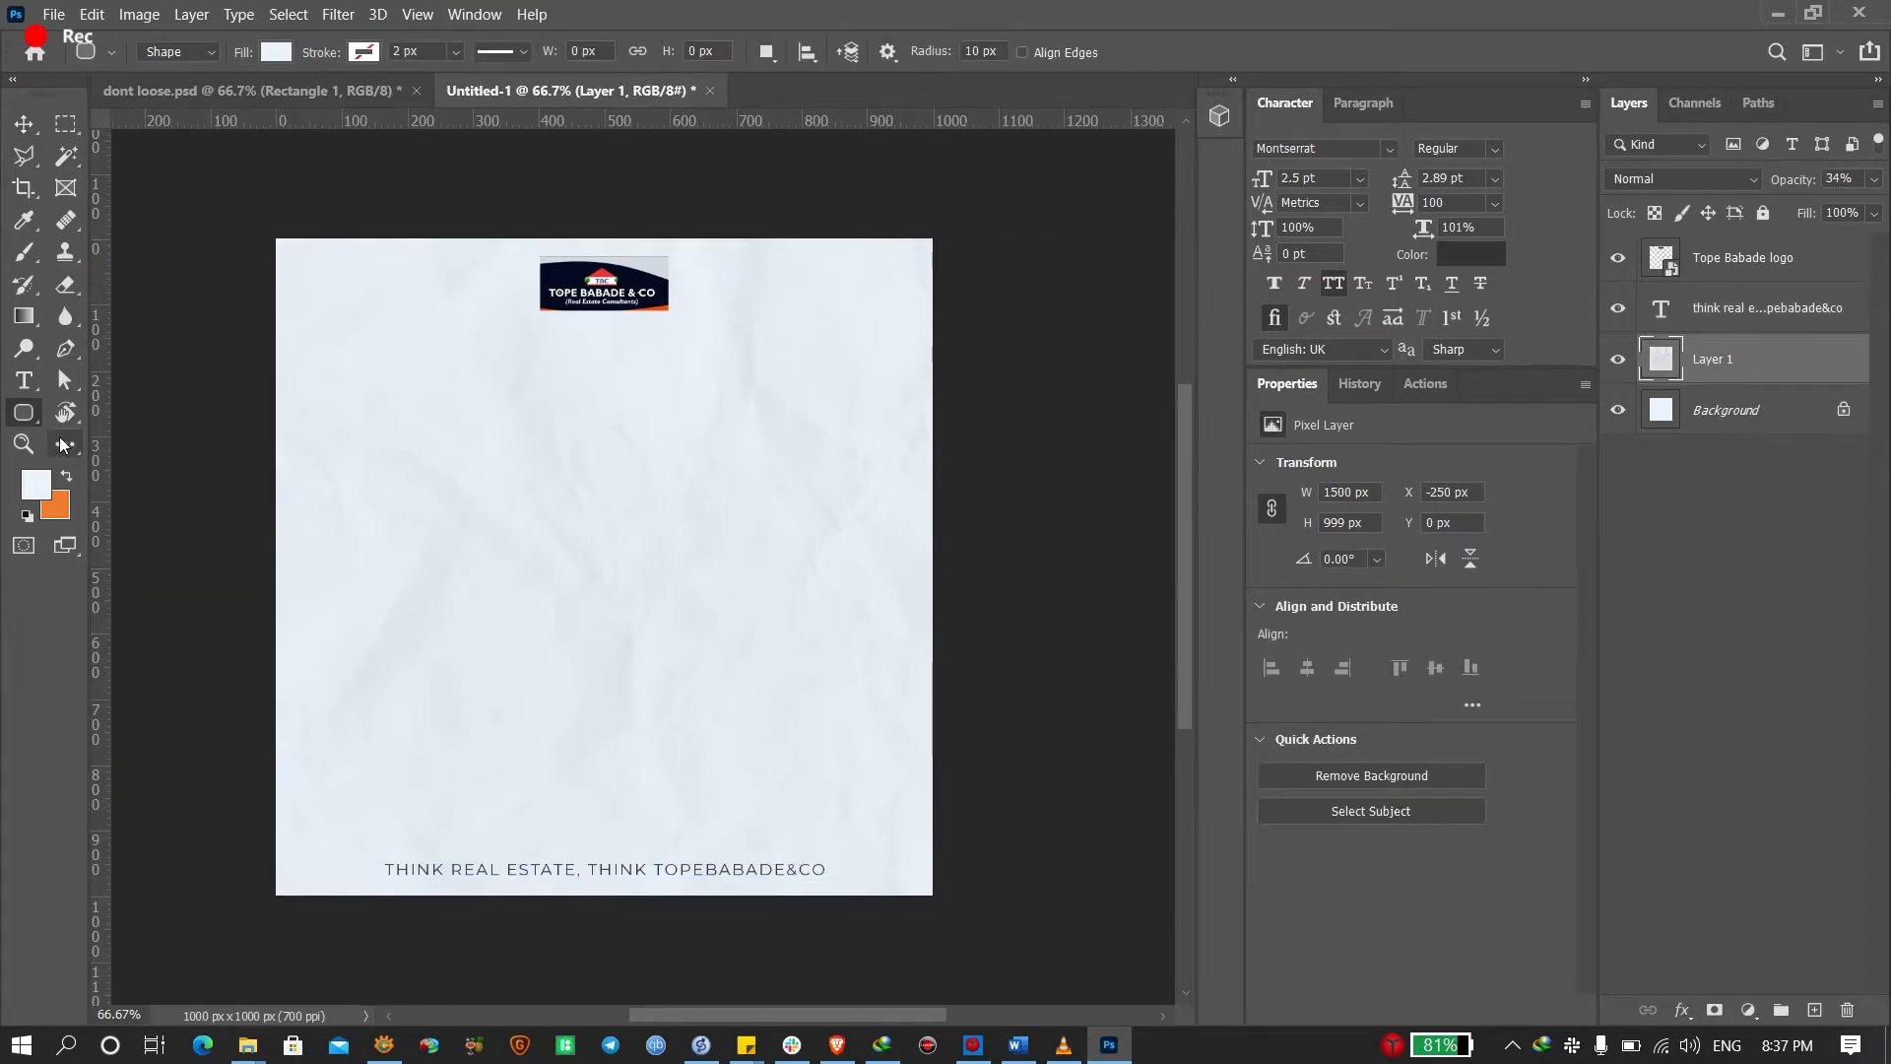
left_click_drag(235, 846, 1003, 898)
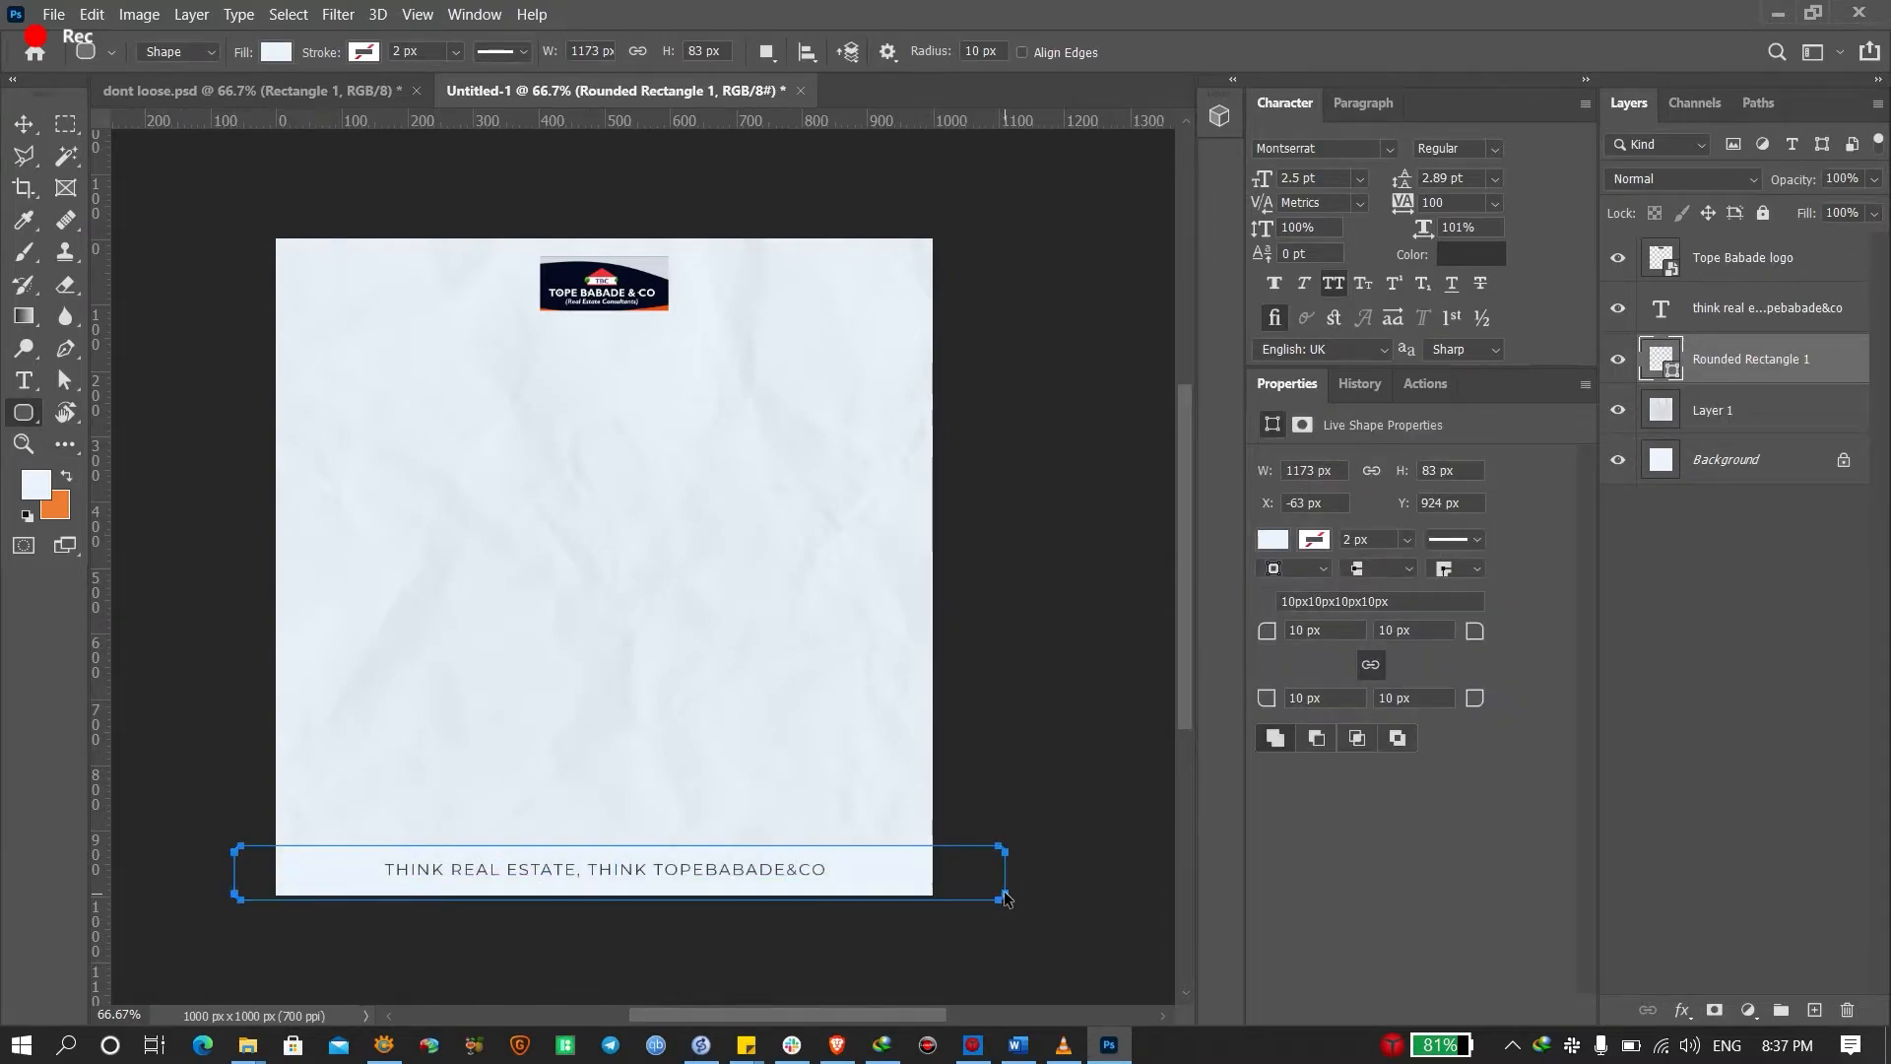
key("ctrl+z")
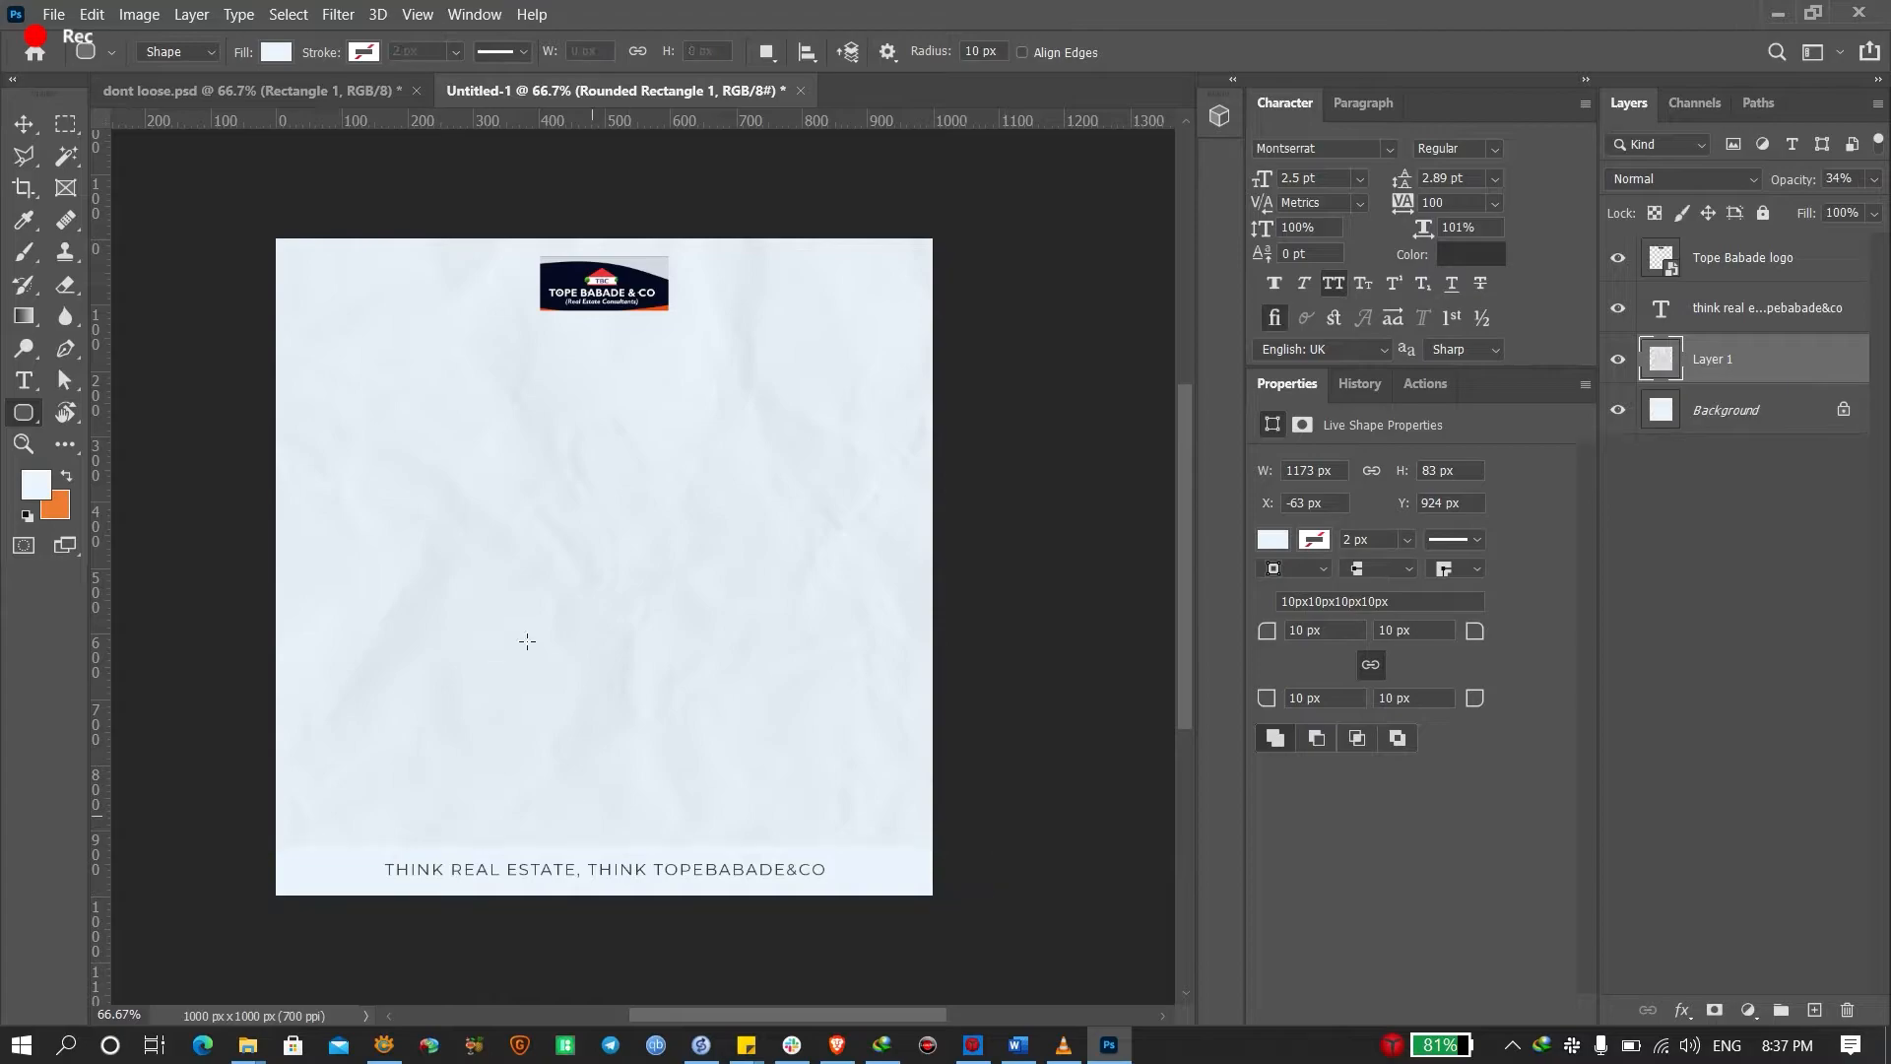
right_click(27, 415)
left_click(183, 414)
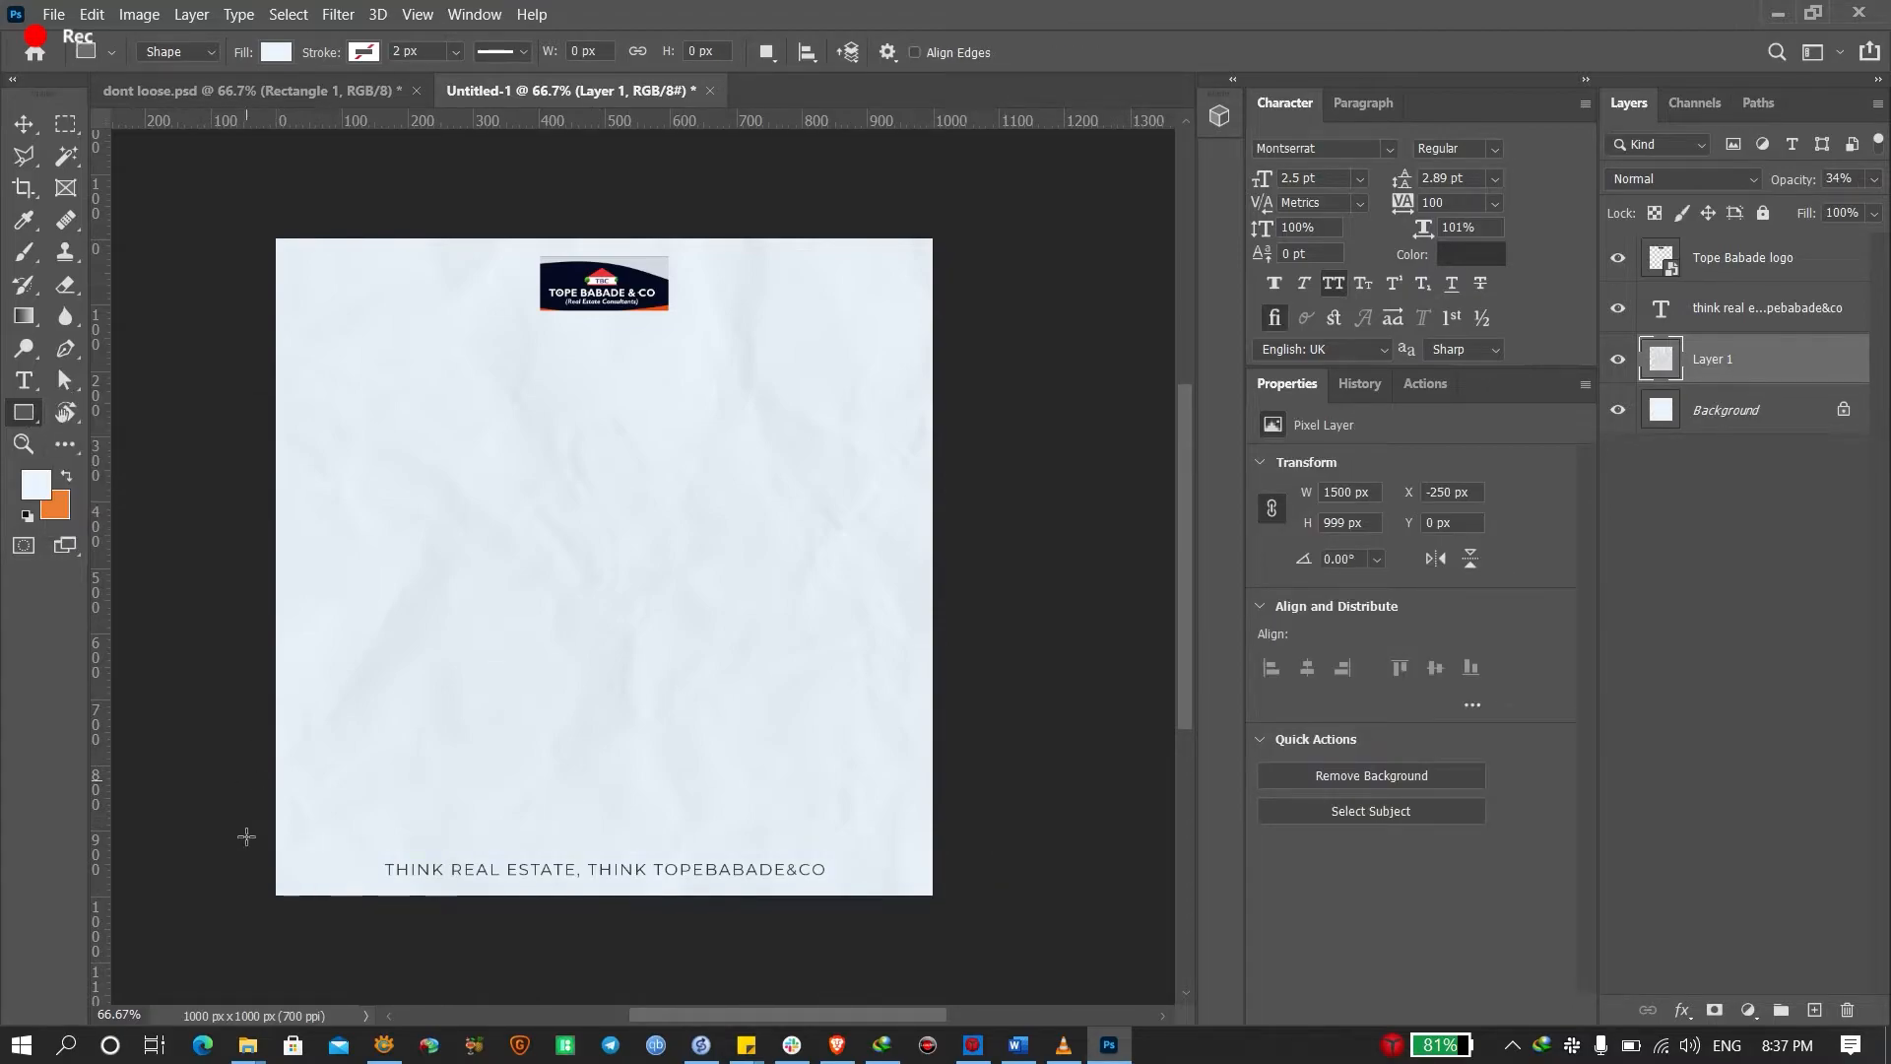
left_click_drag(216, 834, 958, 936)
Fill the 1127 × 157 px strip white and nudge it slightly lower
double_click(1661, 350)
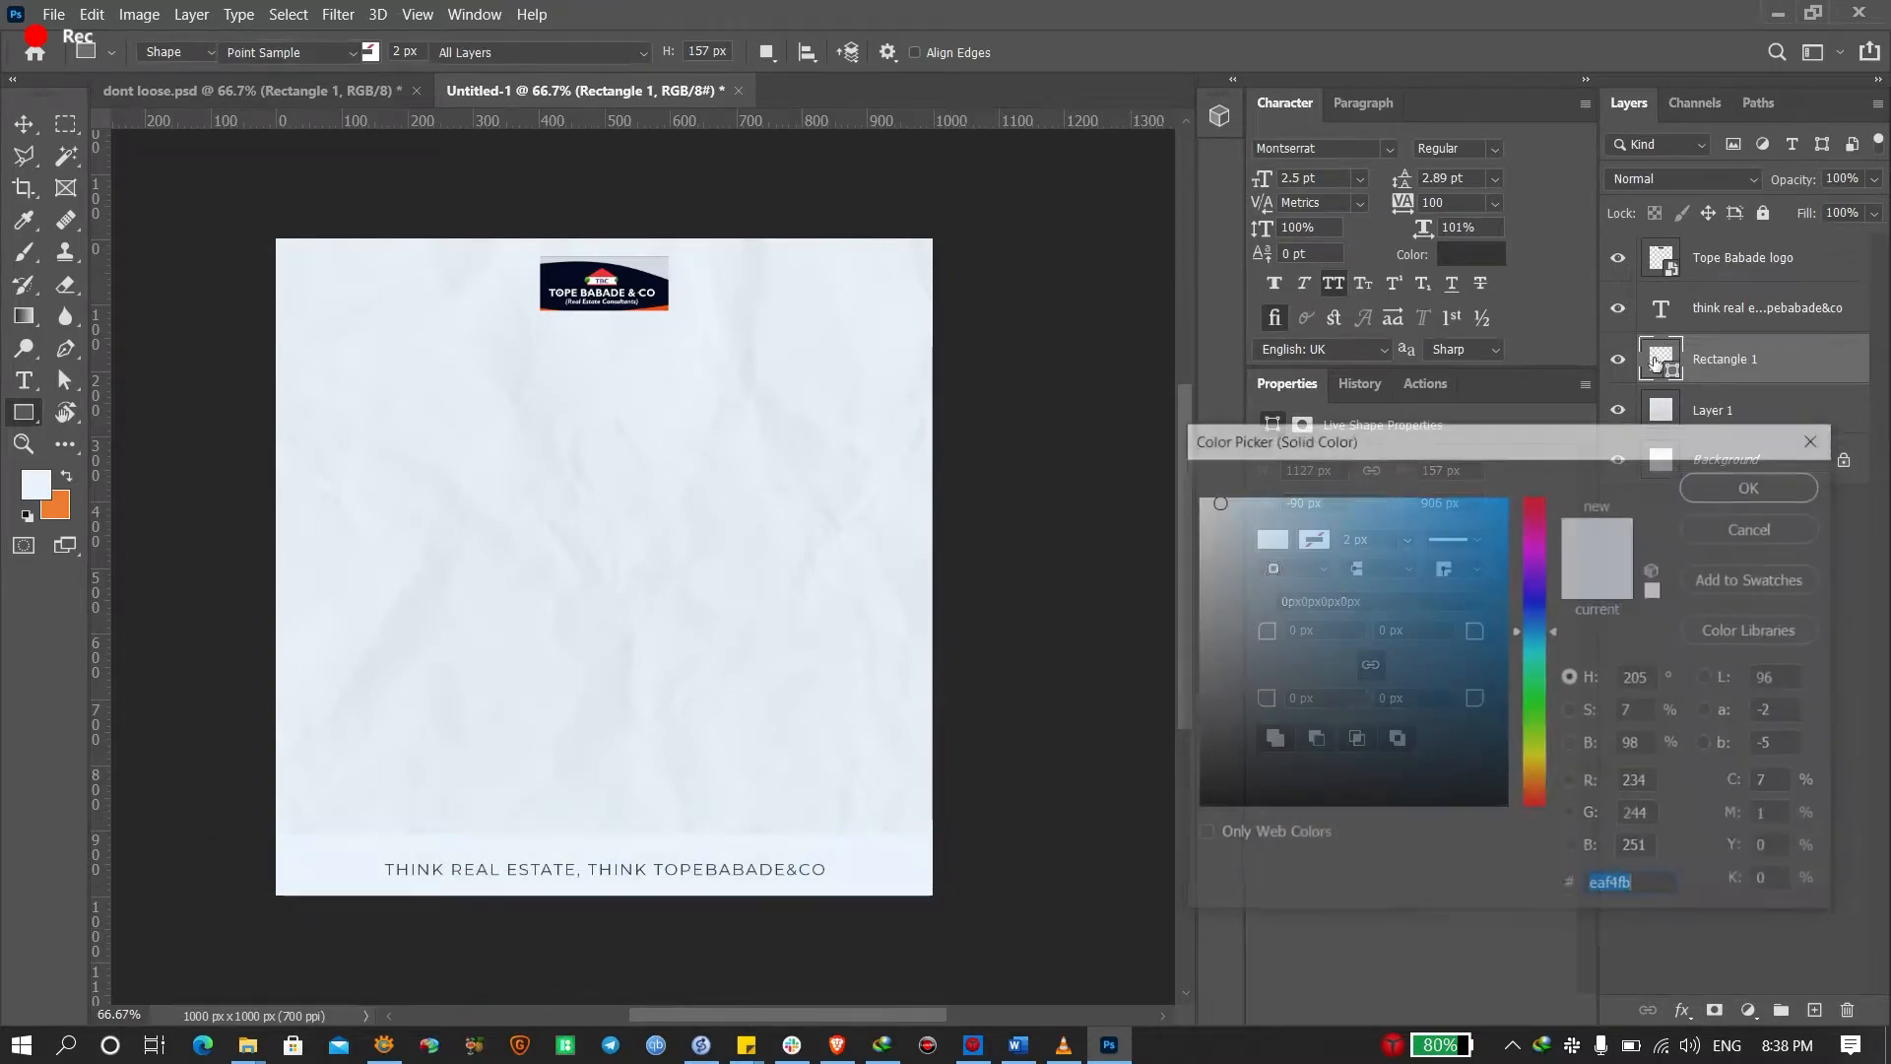
key("Escape")
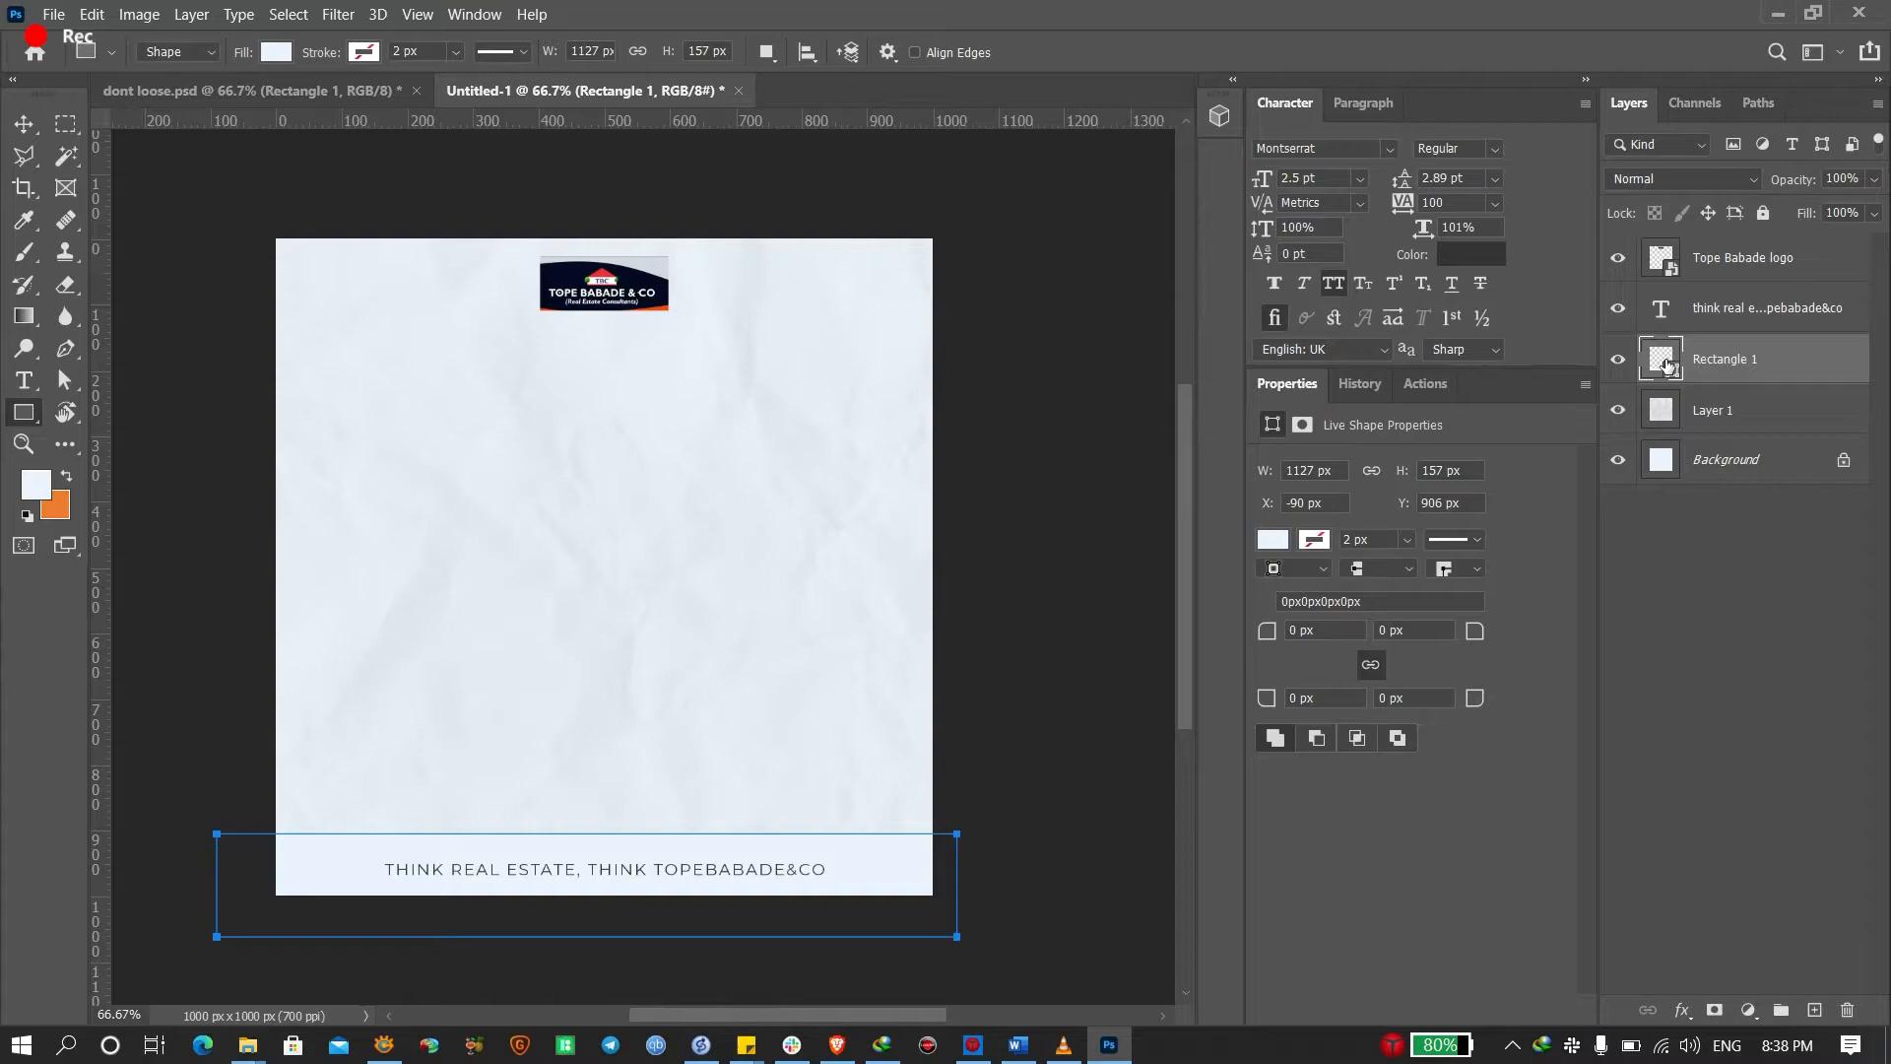
double_click(1661, 361)
left_click_drag(1369, 560, 1116, 476)
key("Return")
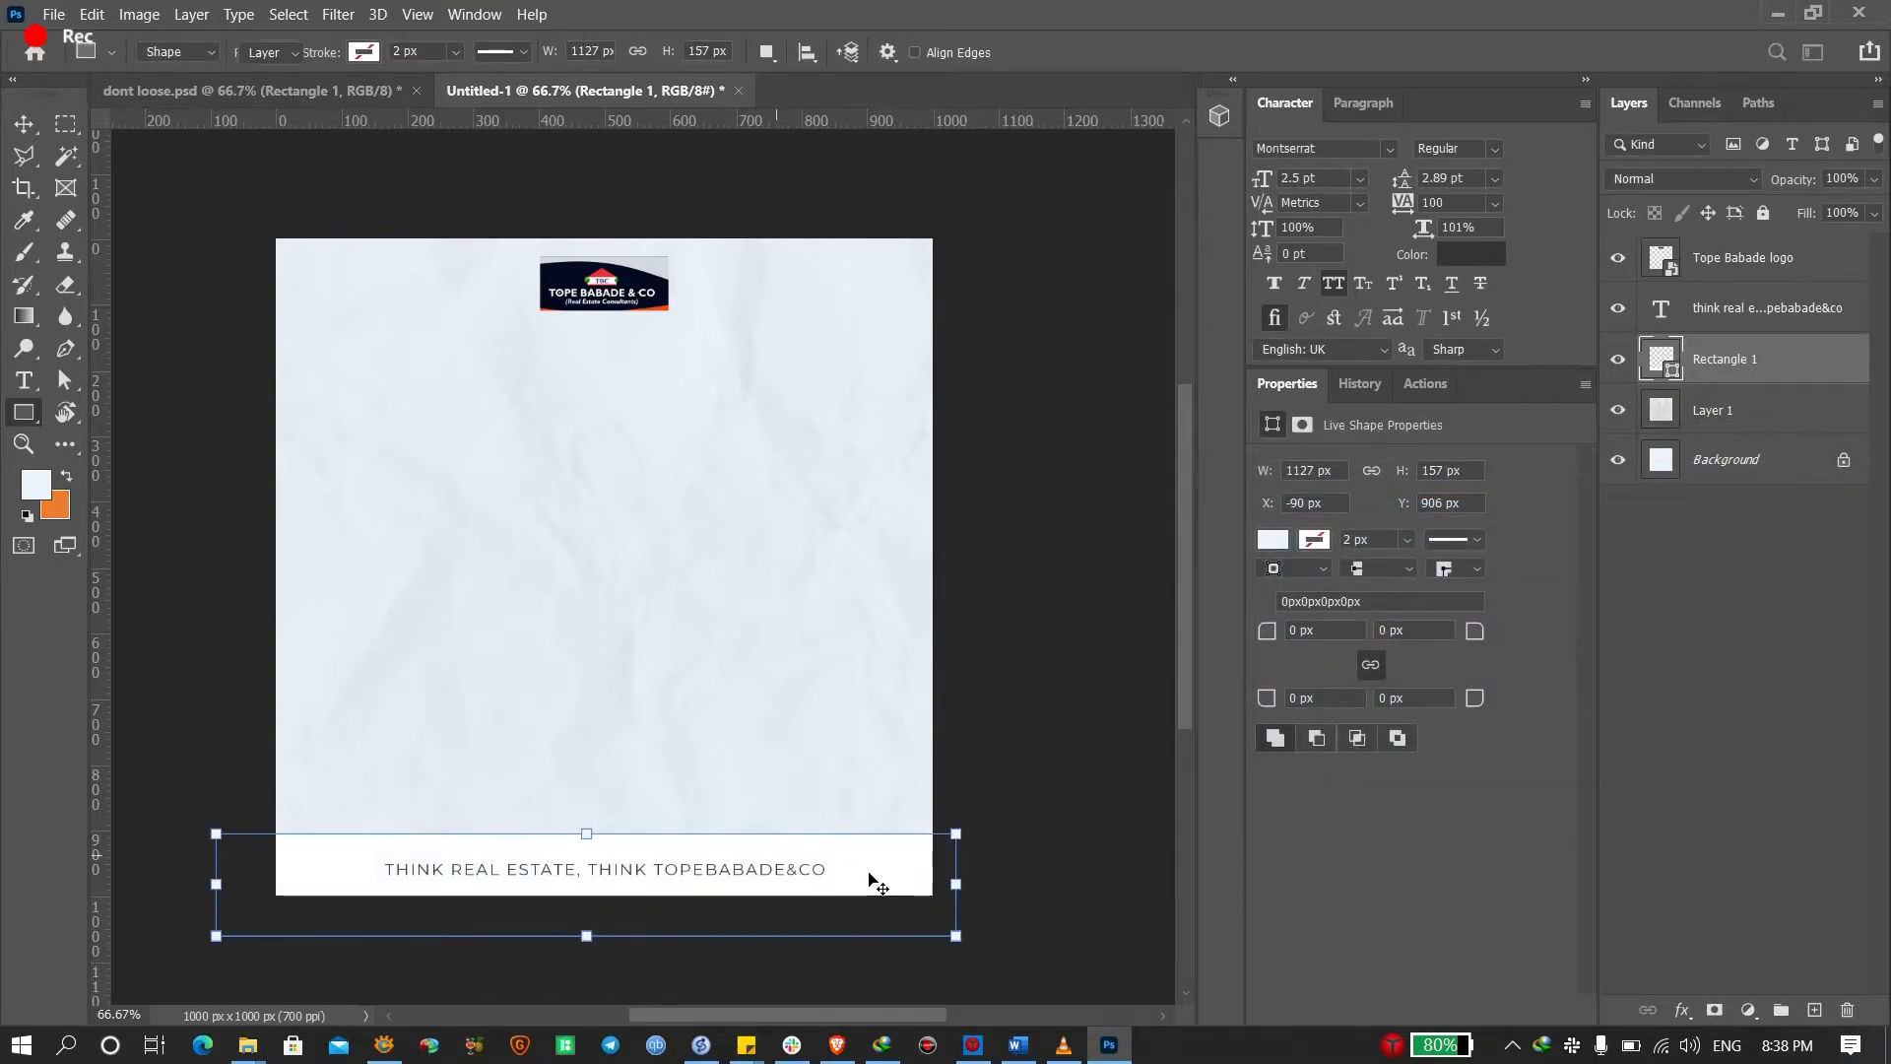
key("v")
mouse_move(879, 858)
left_mouse_down()
mouse_move(875, 882)
mouse_move(877, 864)
left_mouse_up()
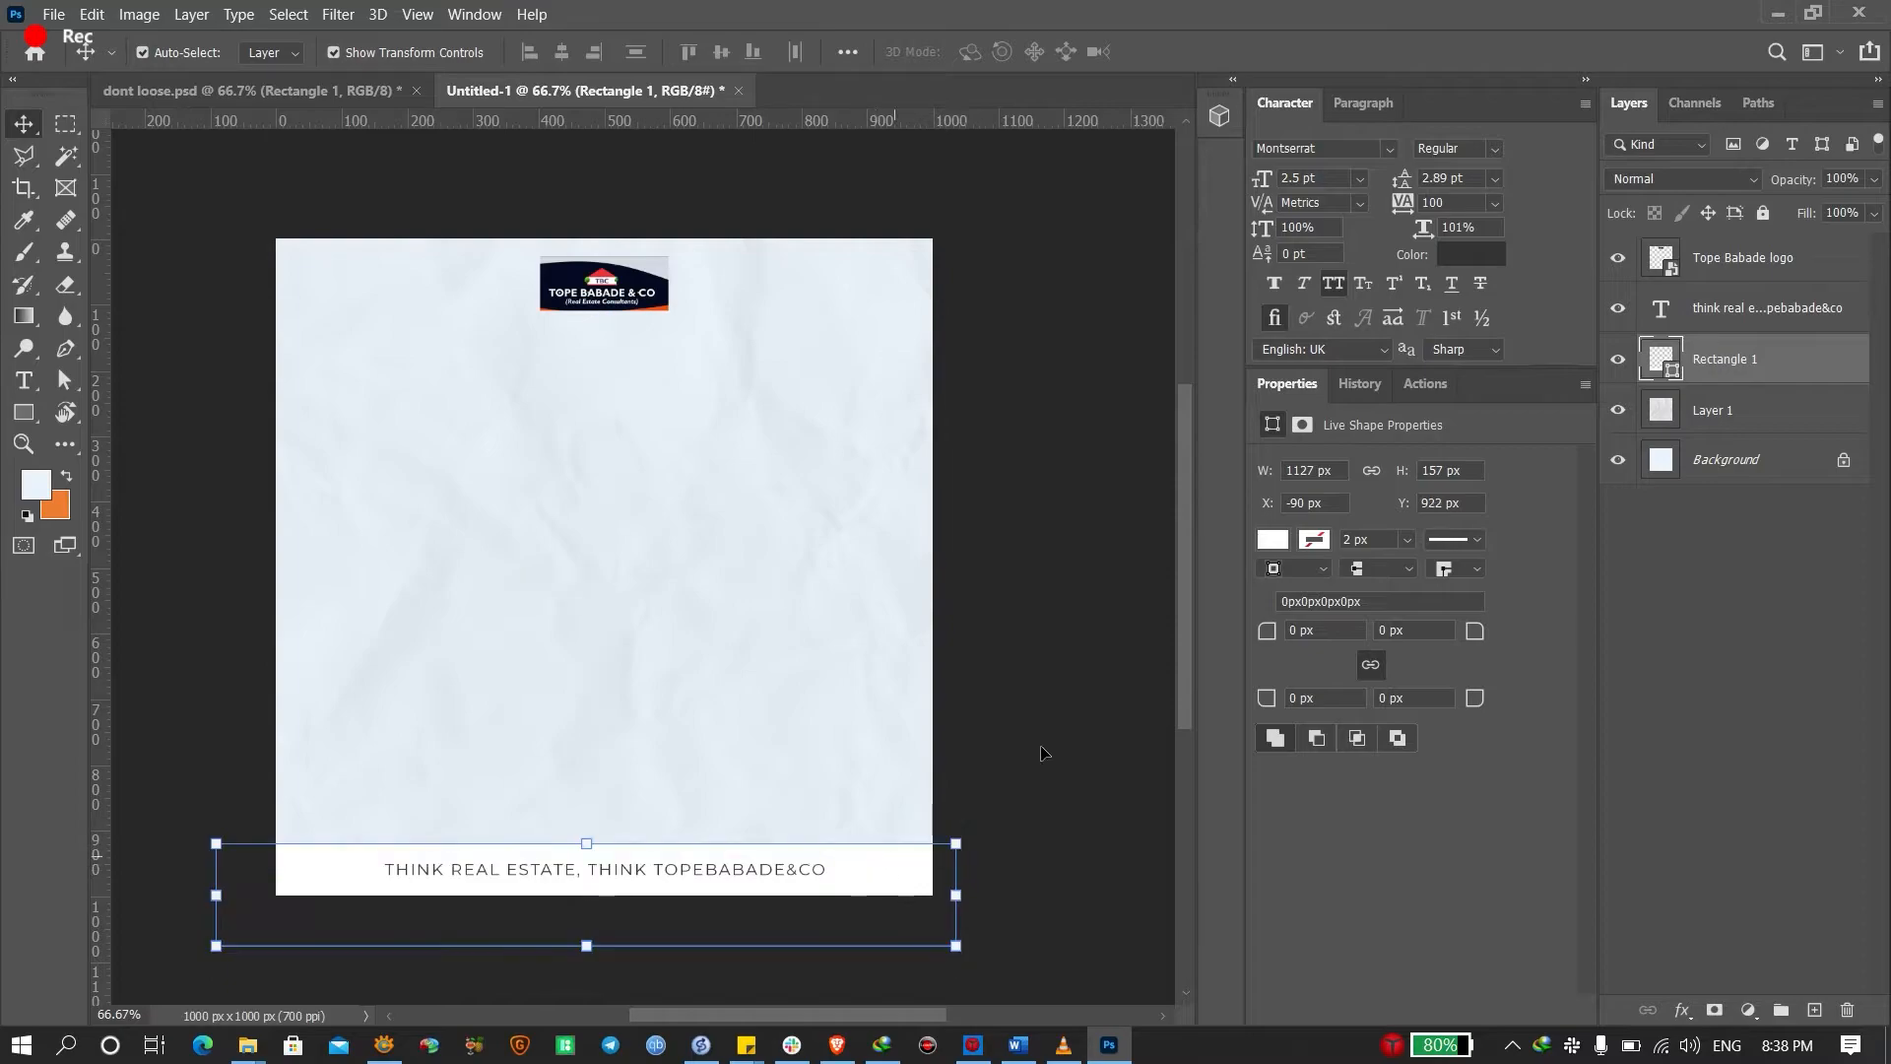
left_click(1043, 747)
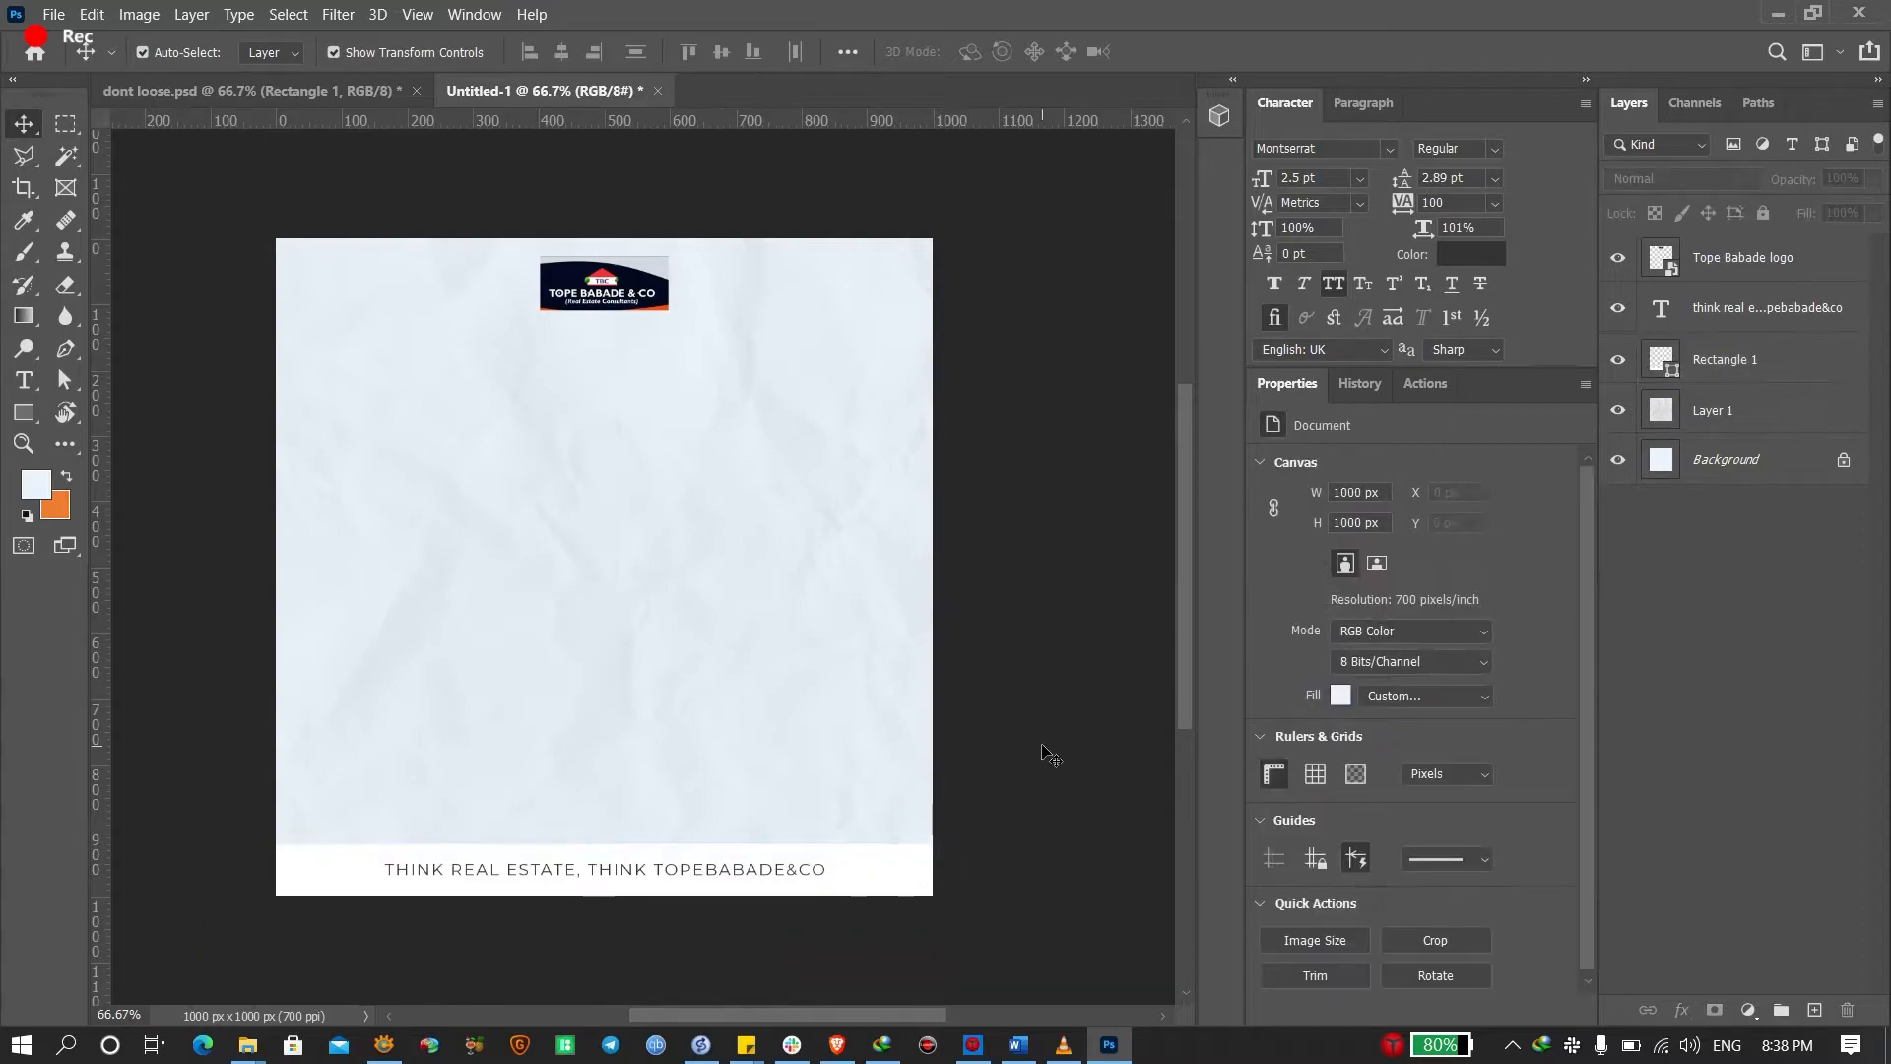
On dont loose.psd, try rotating the phone number, cancel it, and select the WhatsApp icon
left_click(362, 96)
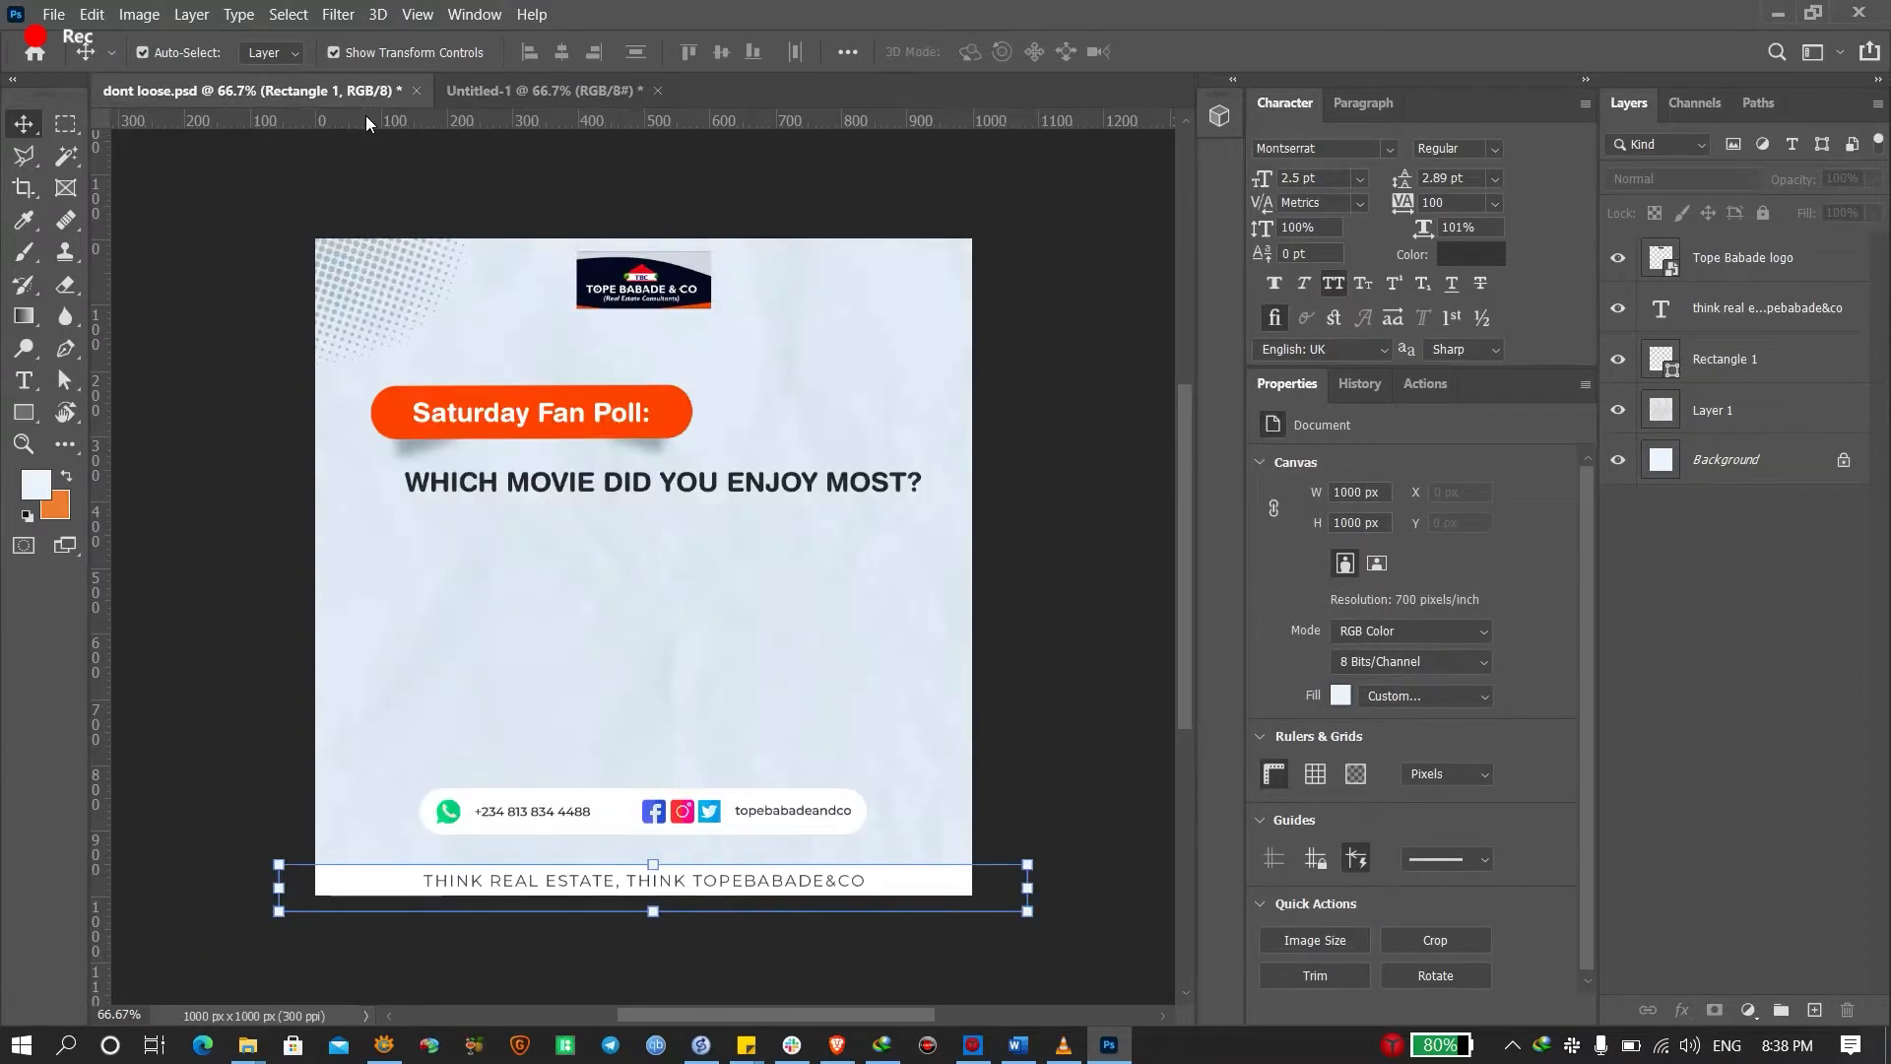
left_click(532, 818)
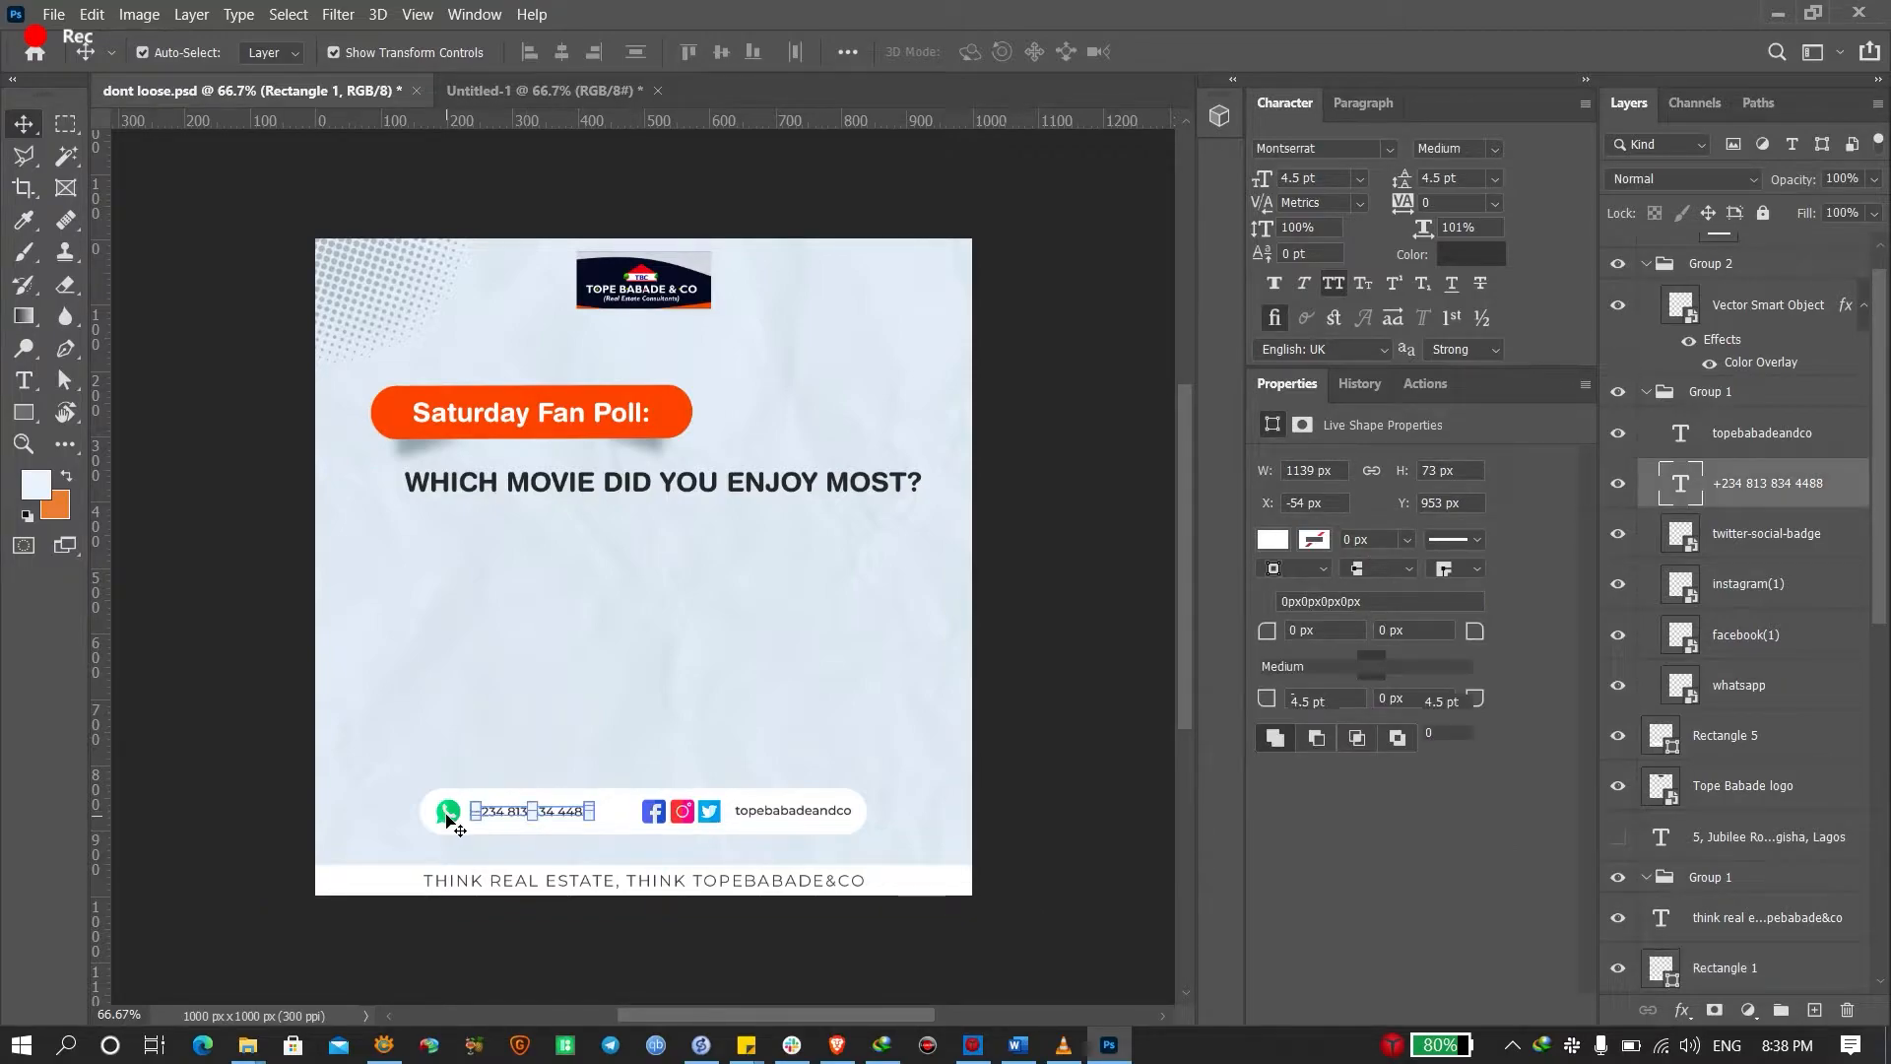
key("ctrl+t")
left_click_drag(404, 828, 172, 561)
key("Escape")
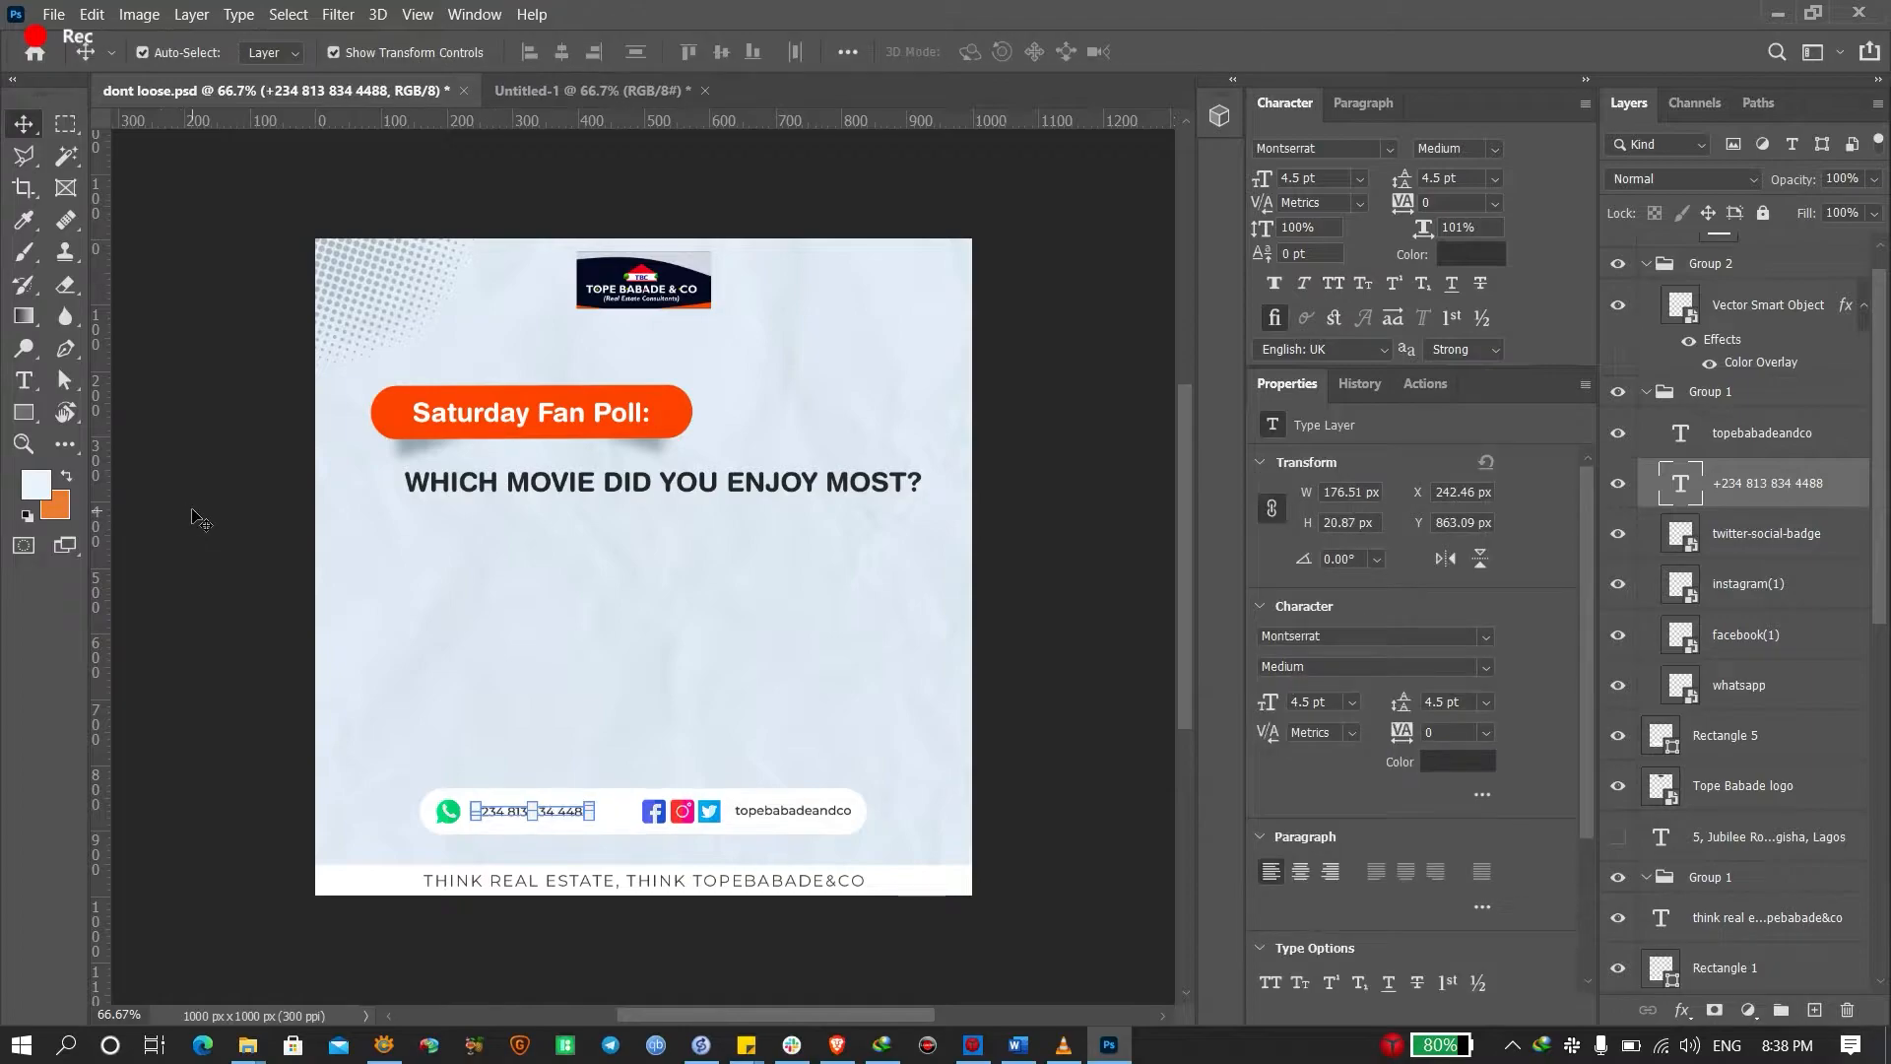
left_click(448, 813)
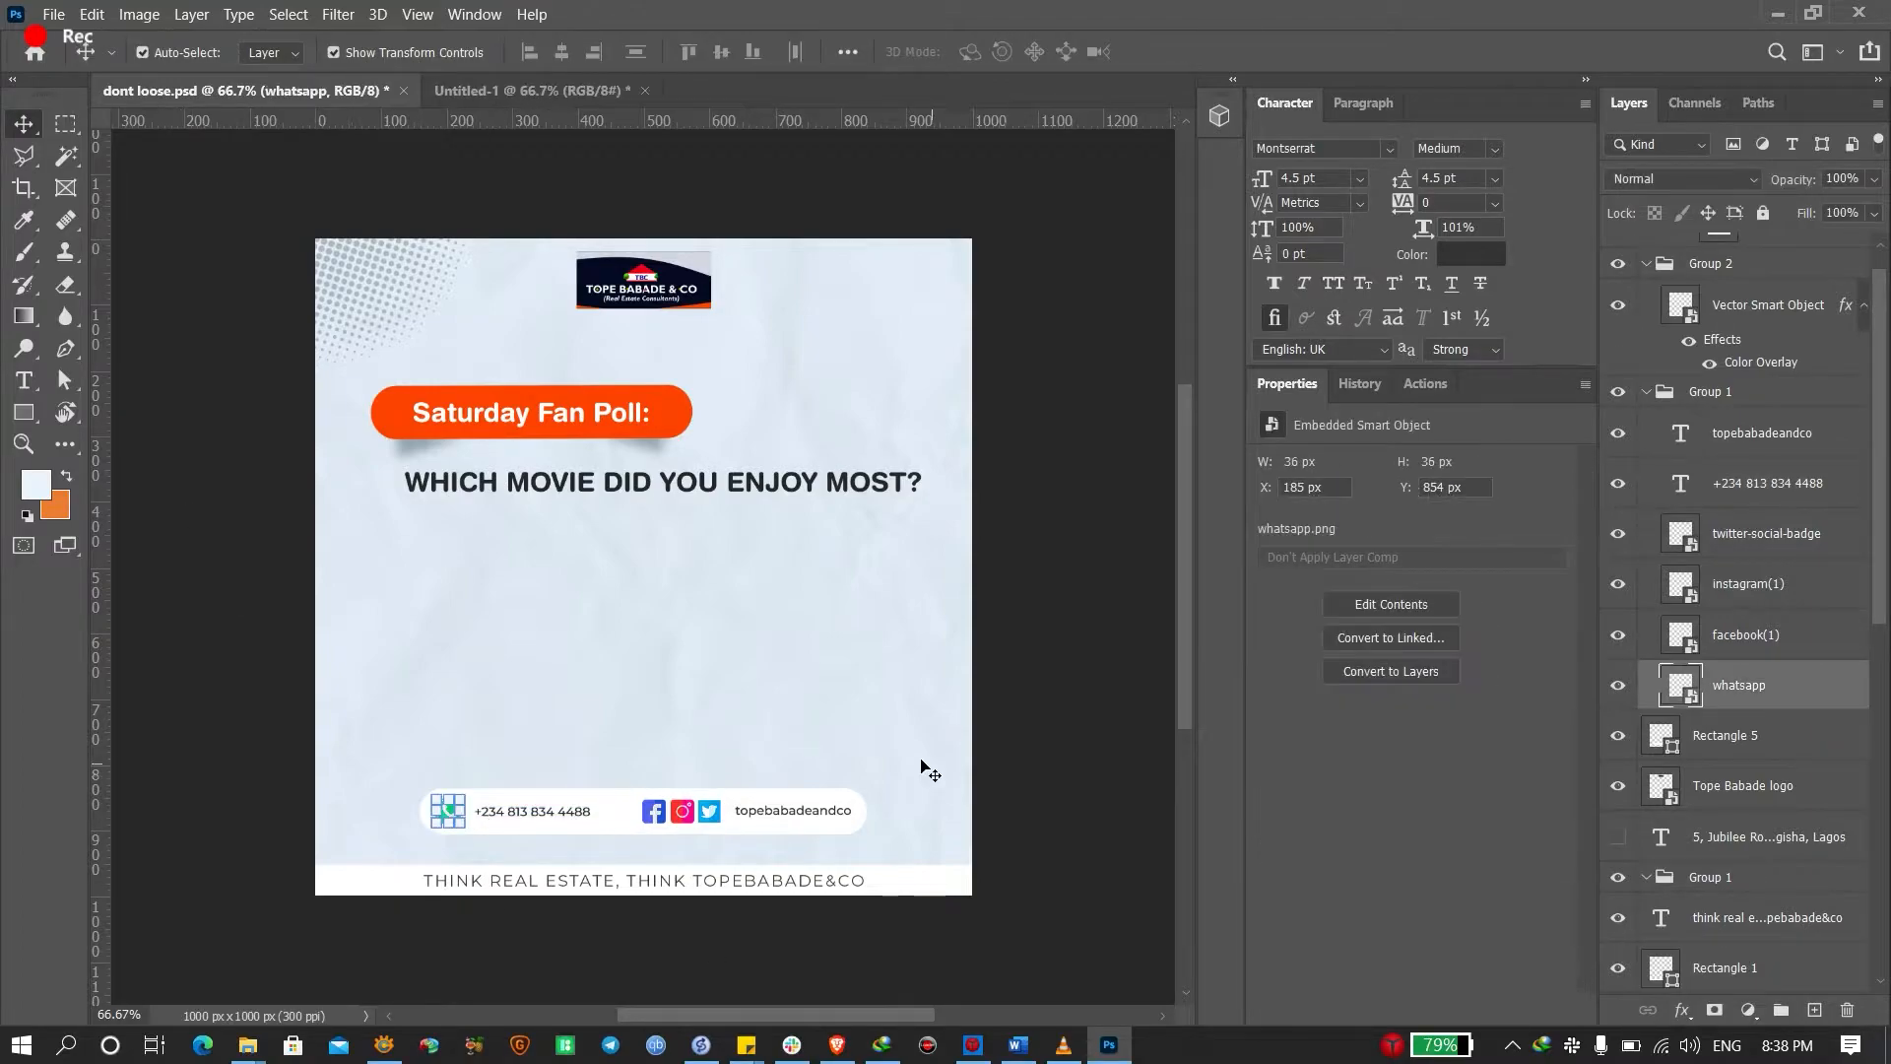
In the browser, open flaticon.com and search for 'whatsapp' icons
left_click(838, 1045)
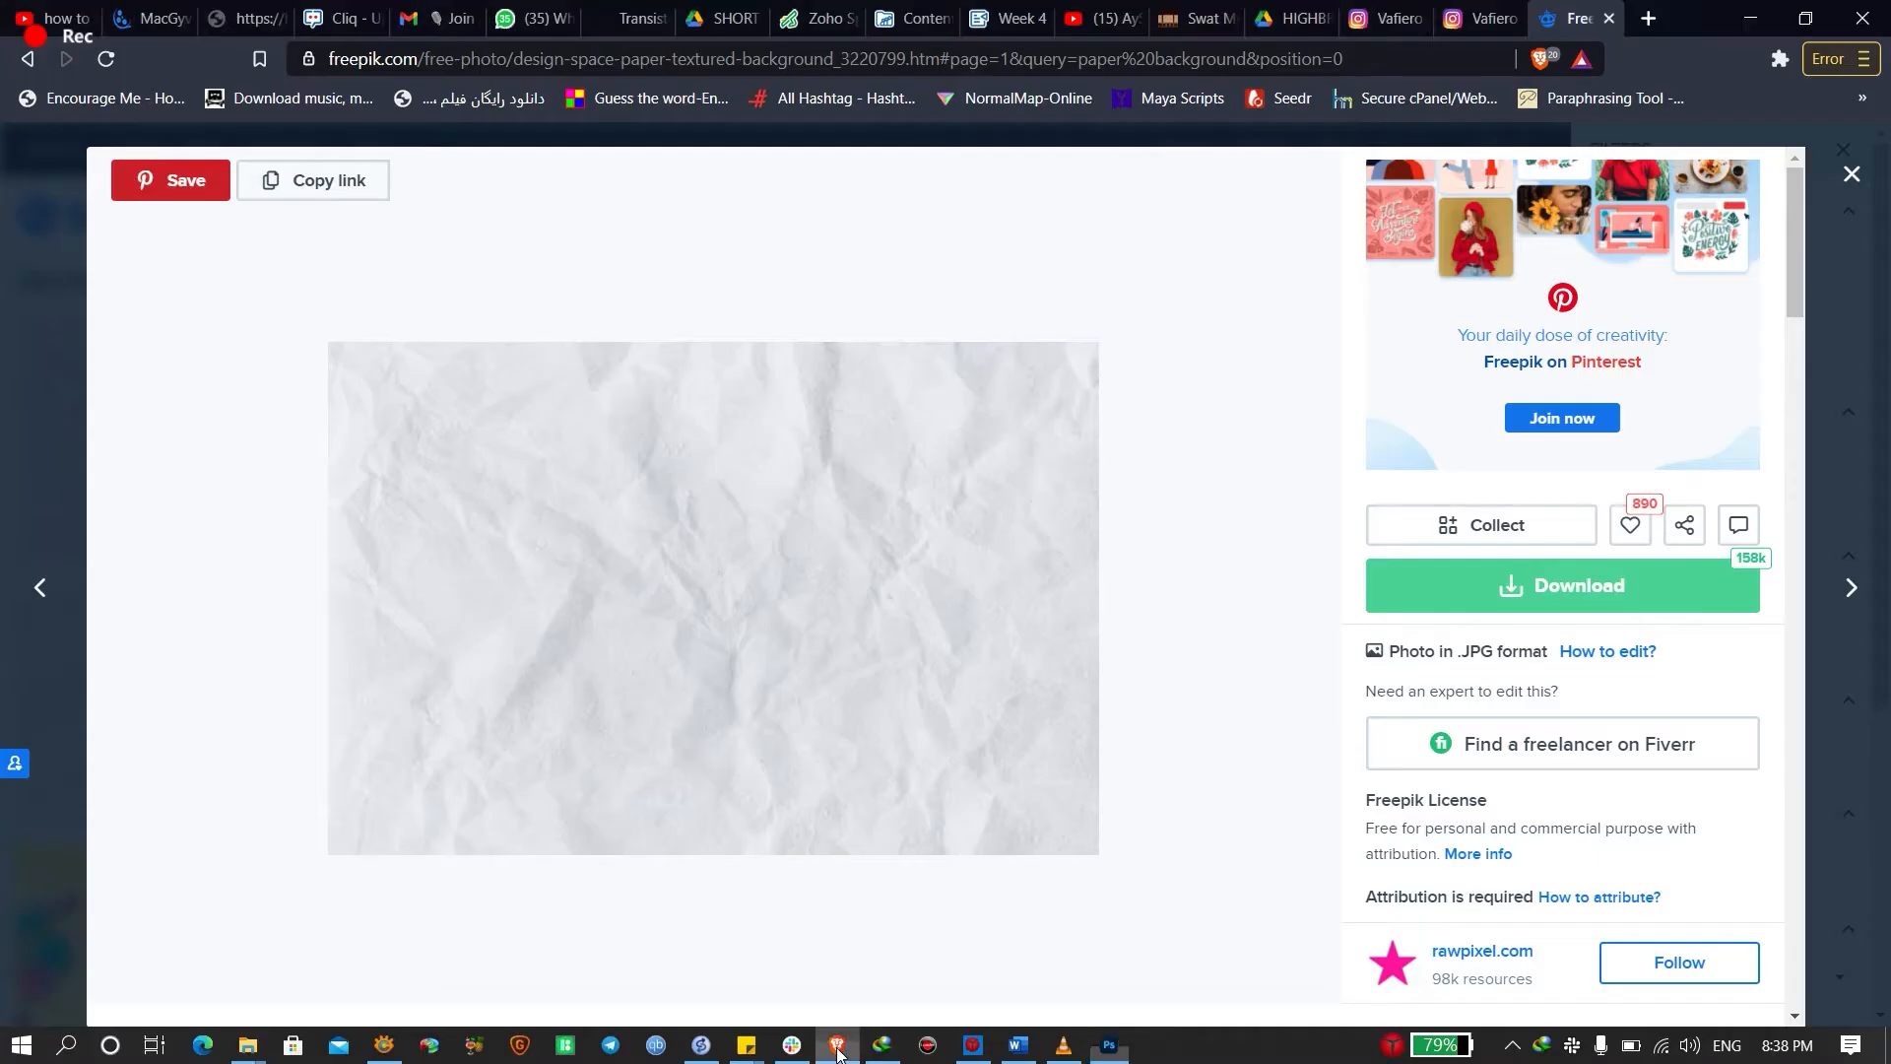
left_click(1650, 18)
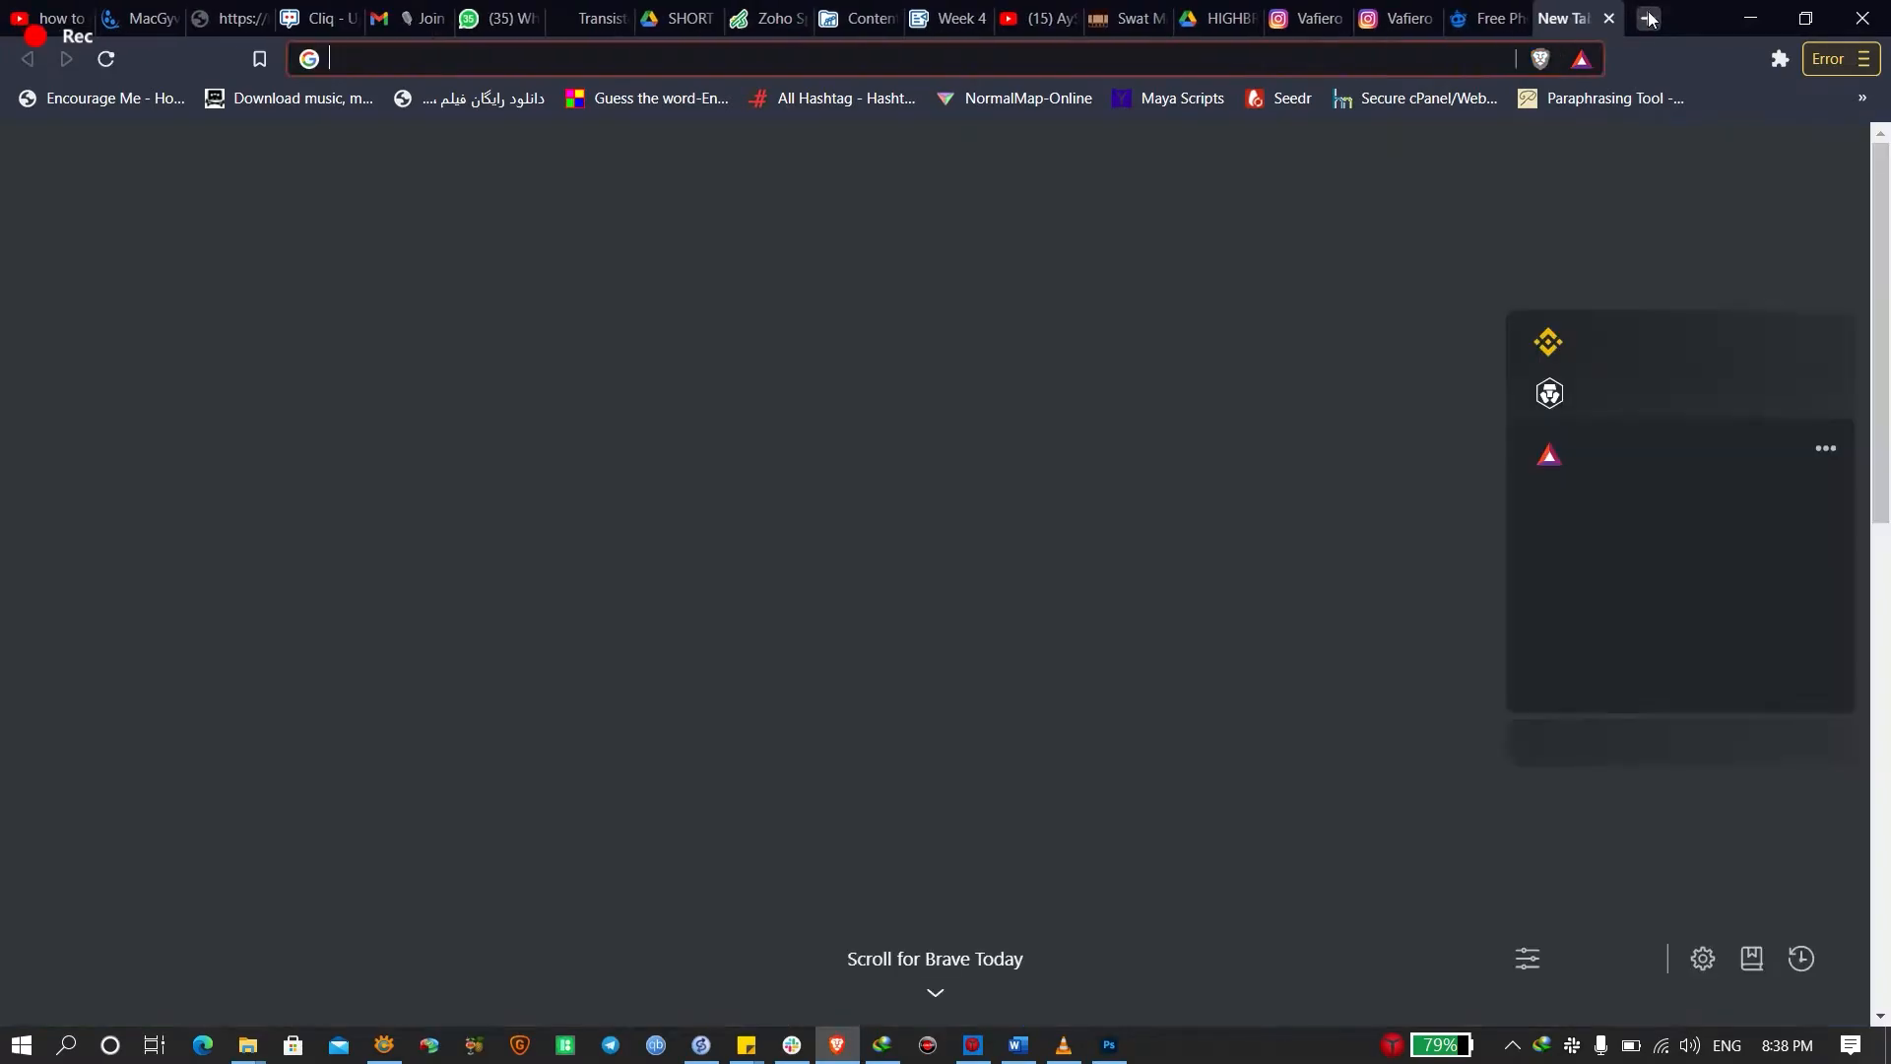
type("f")
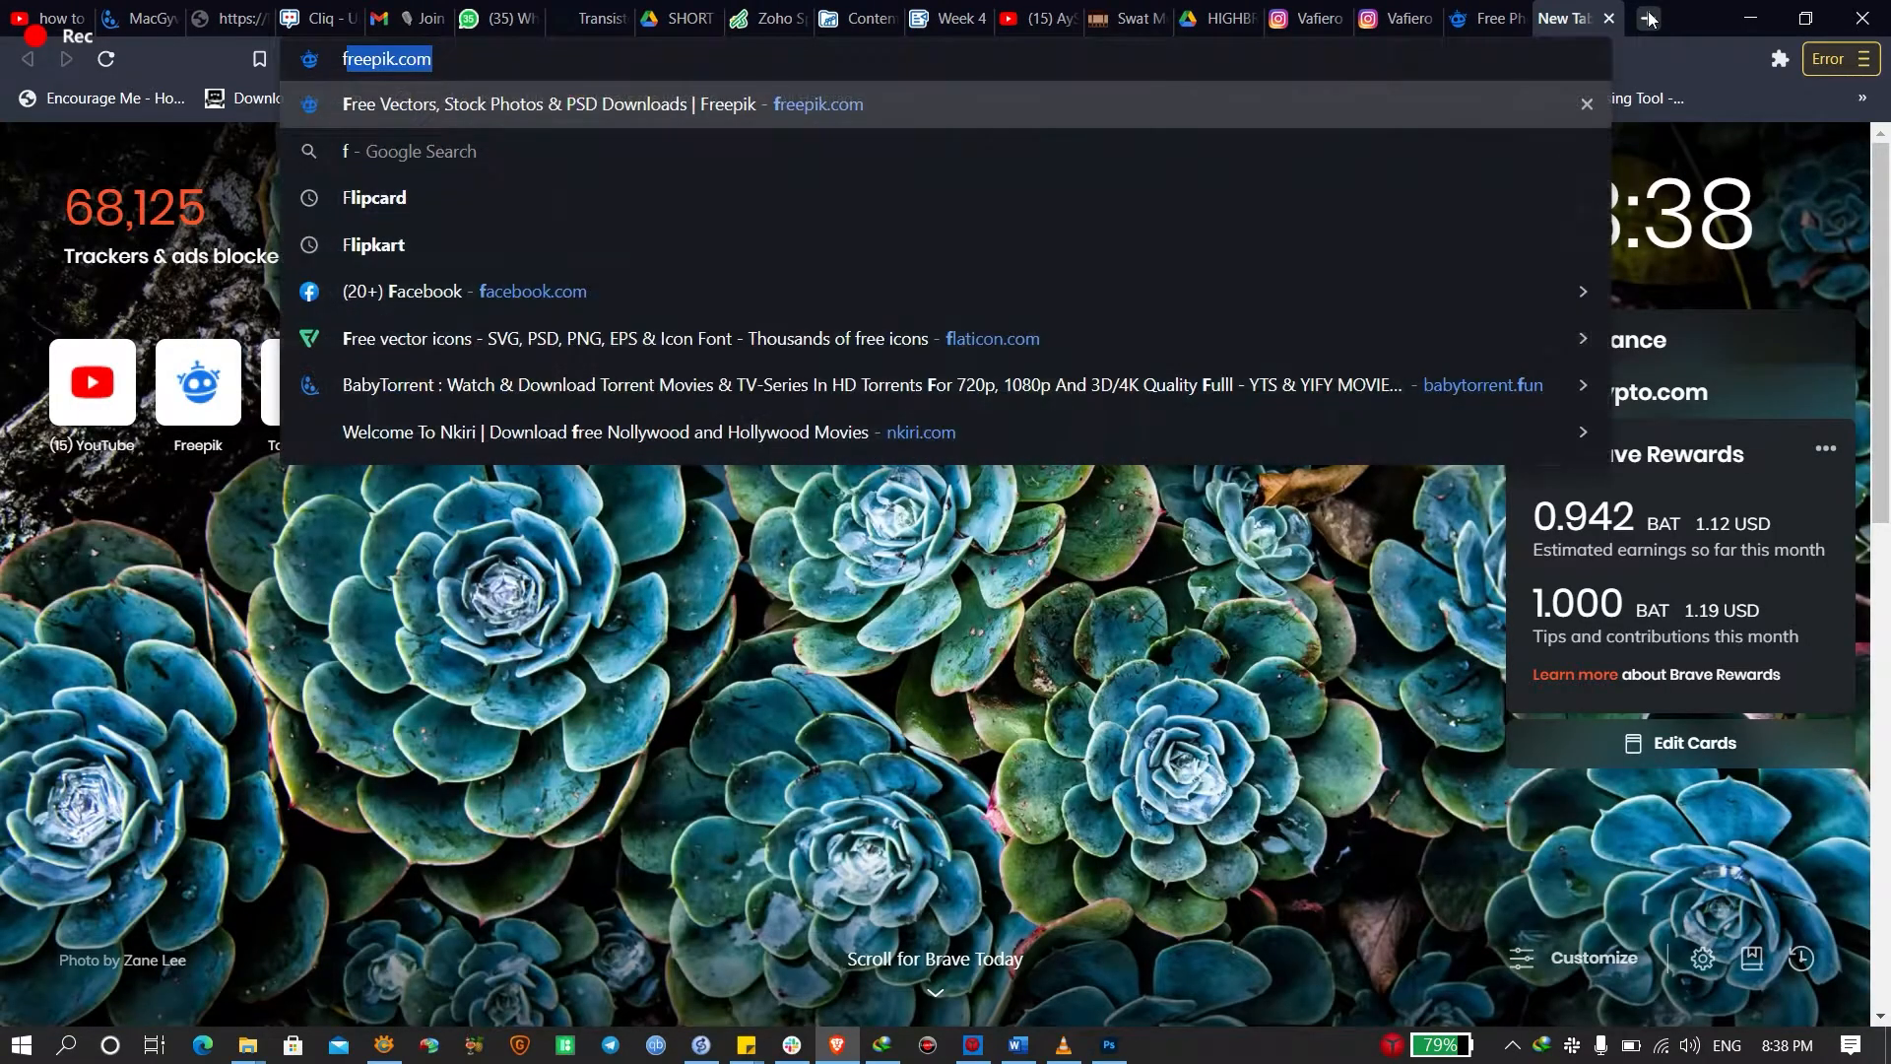
type("la")
key("Return")
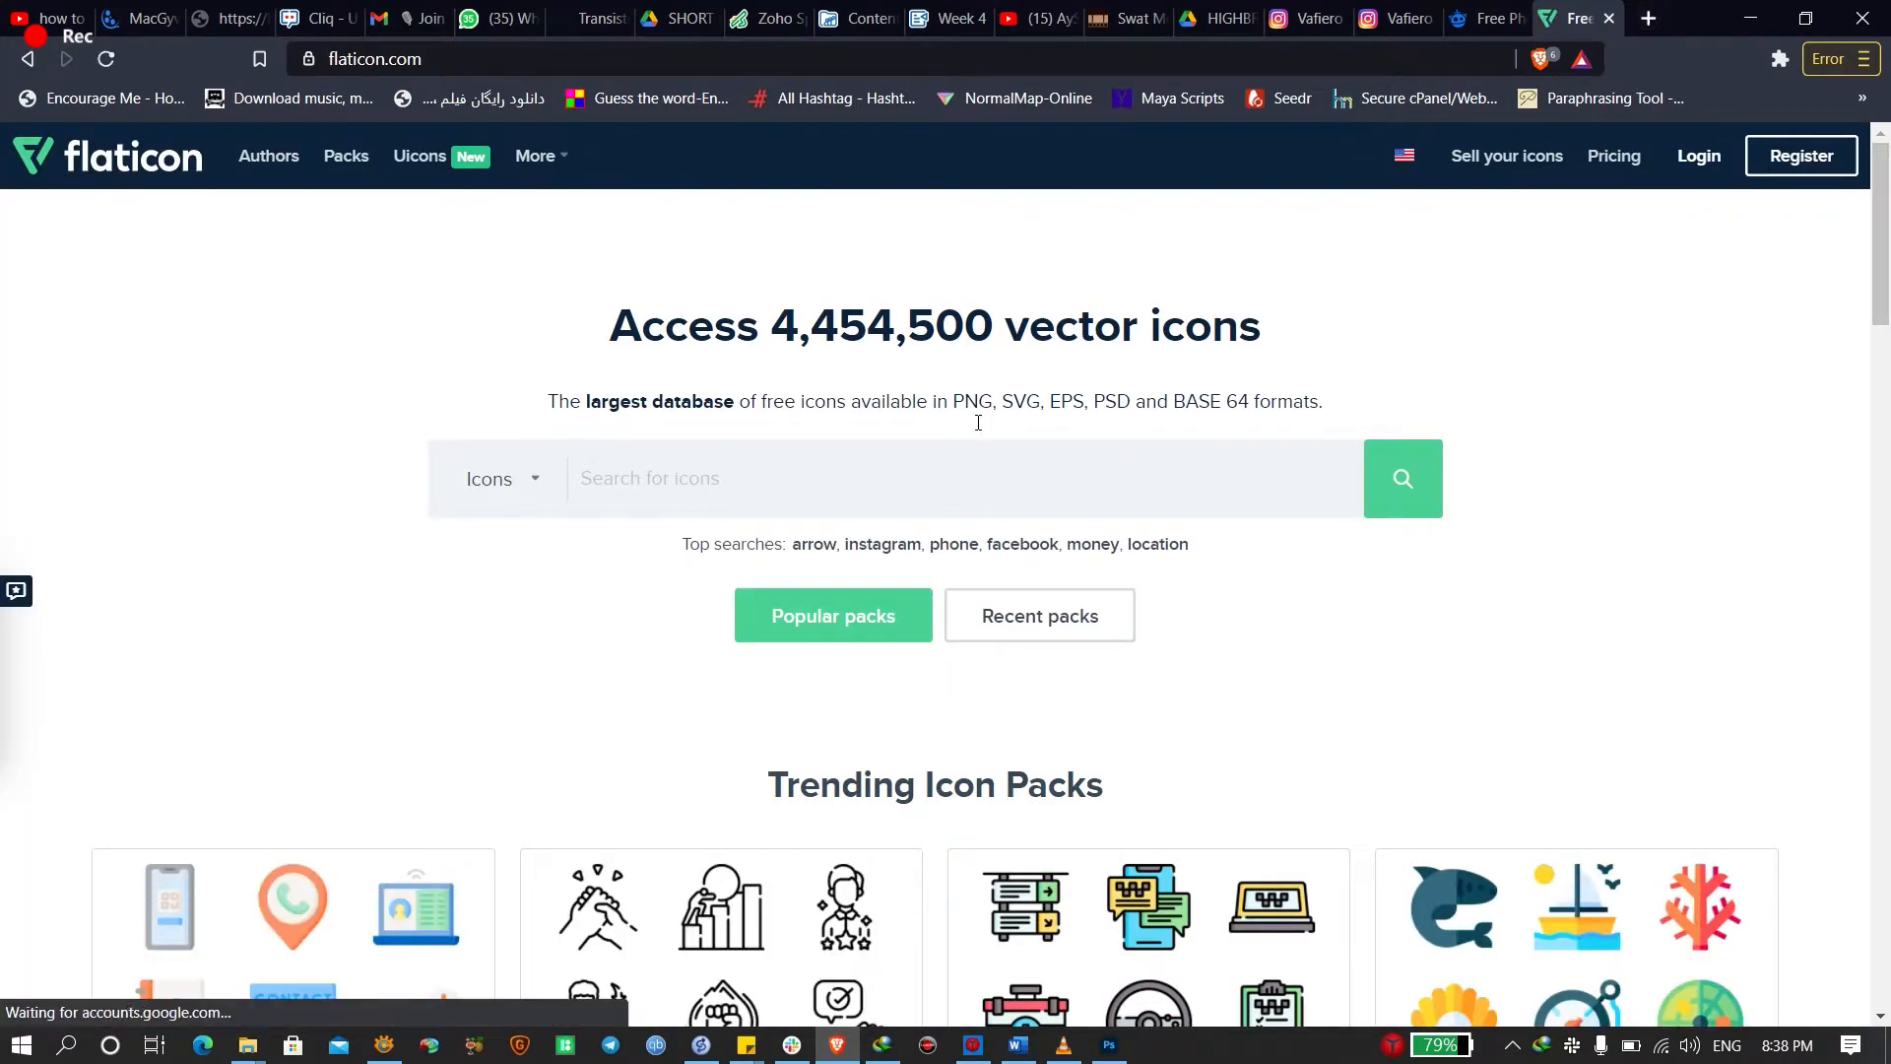
left_click(945, 496)
type("whatsapp")
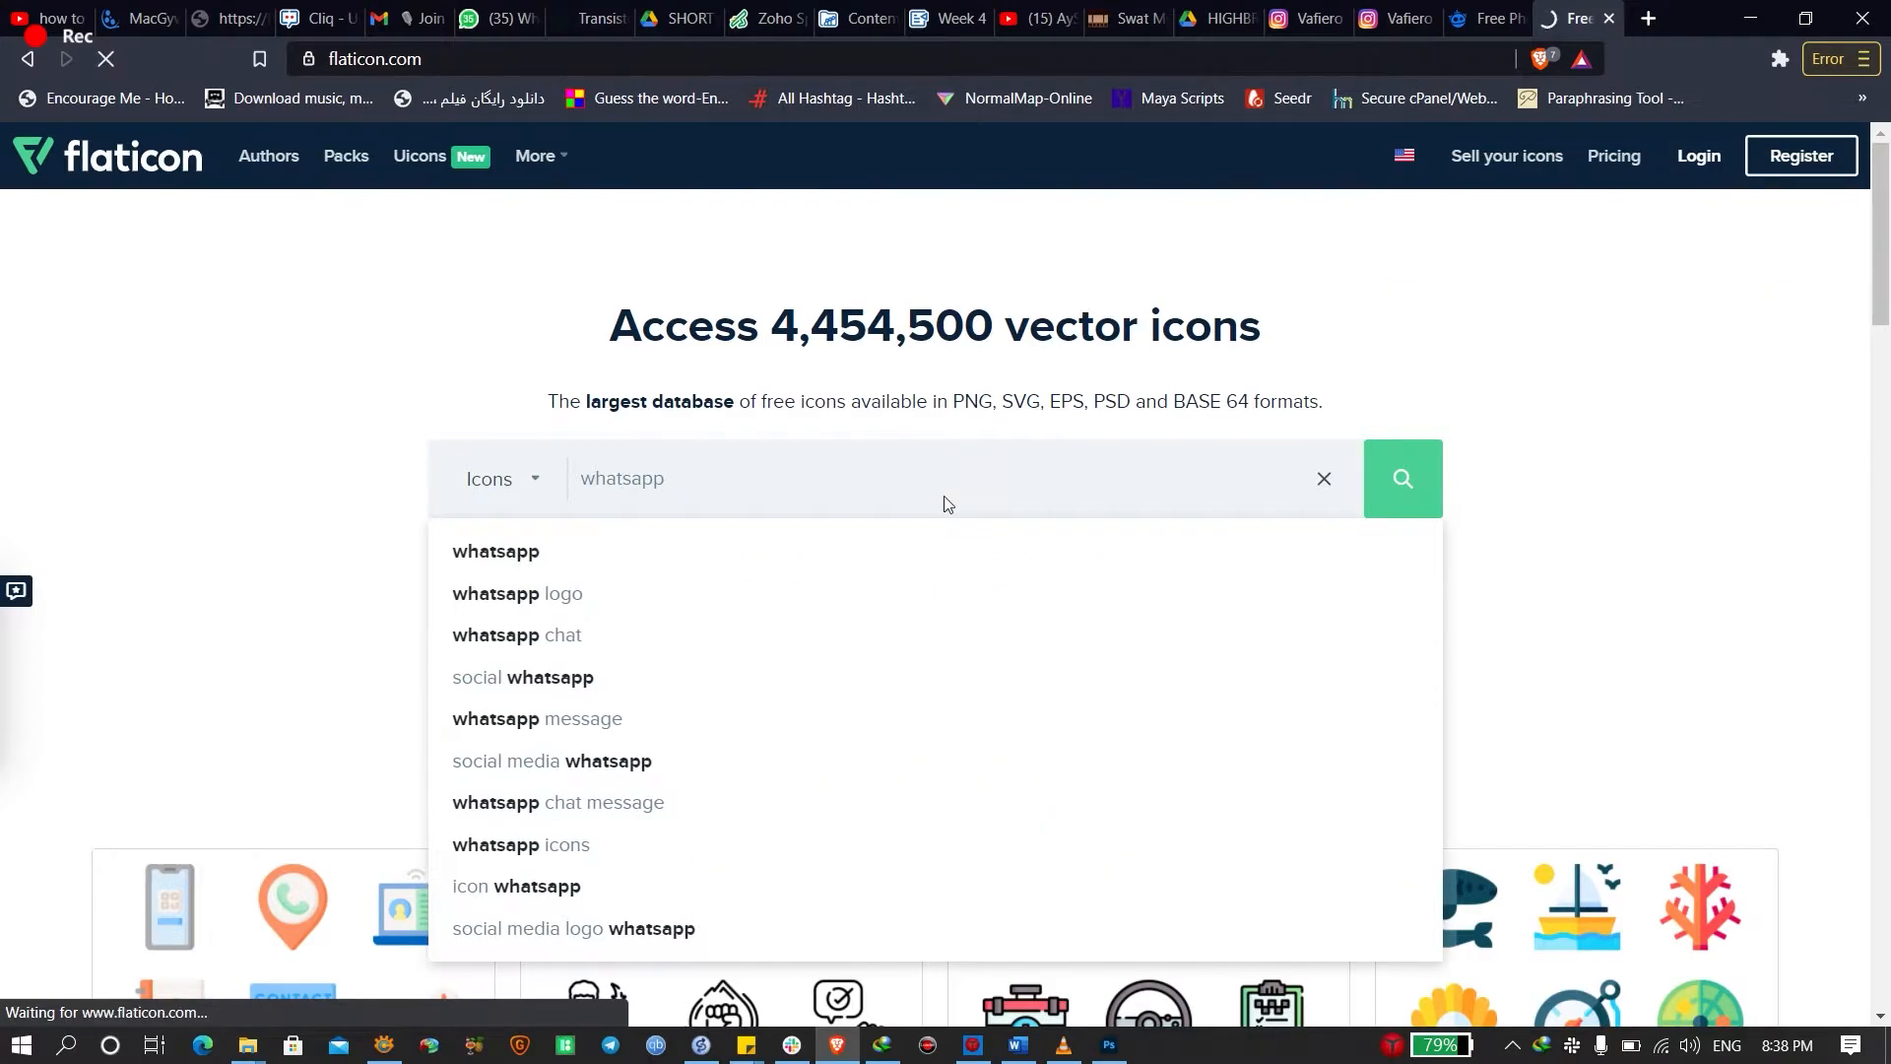
key("Return")
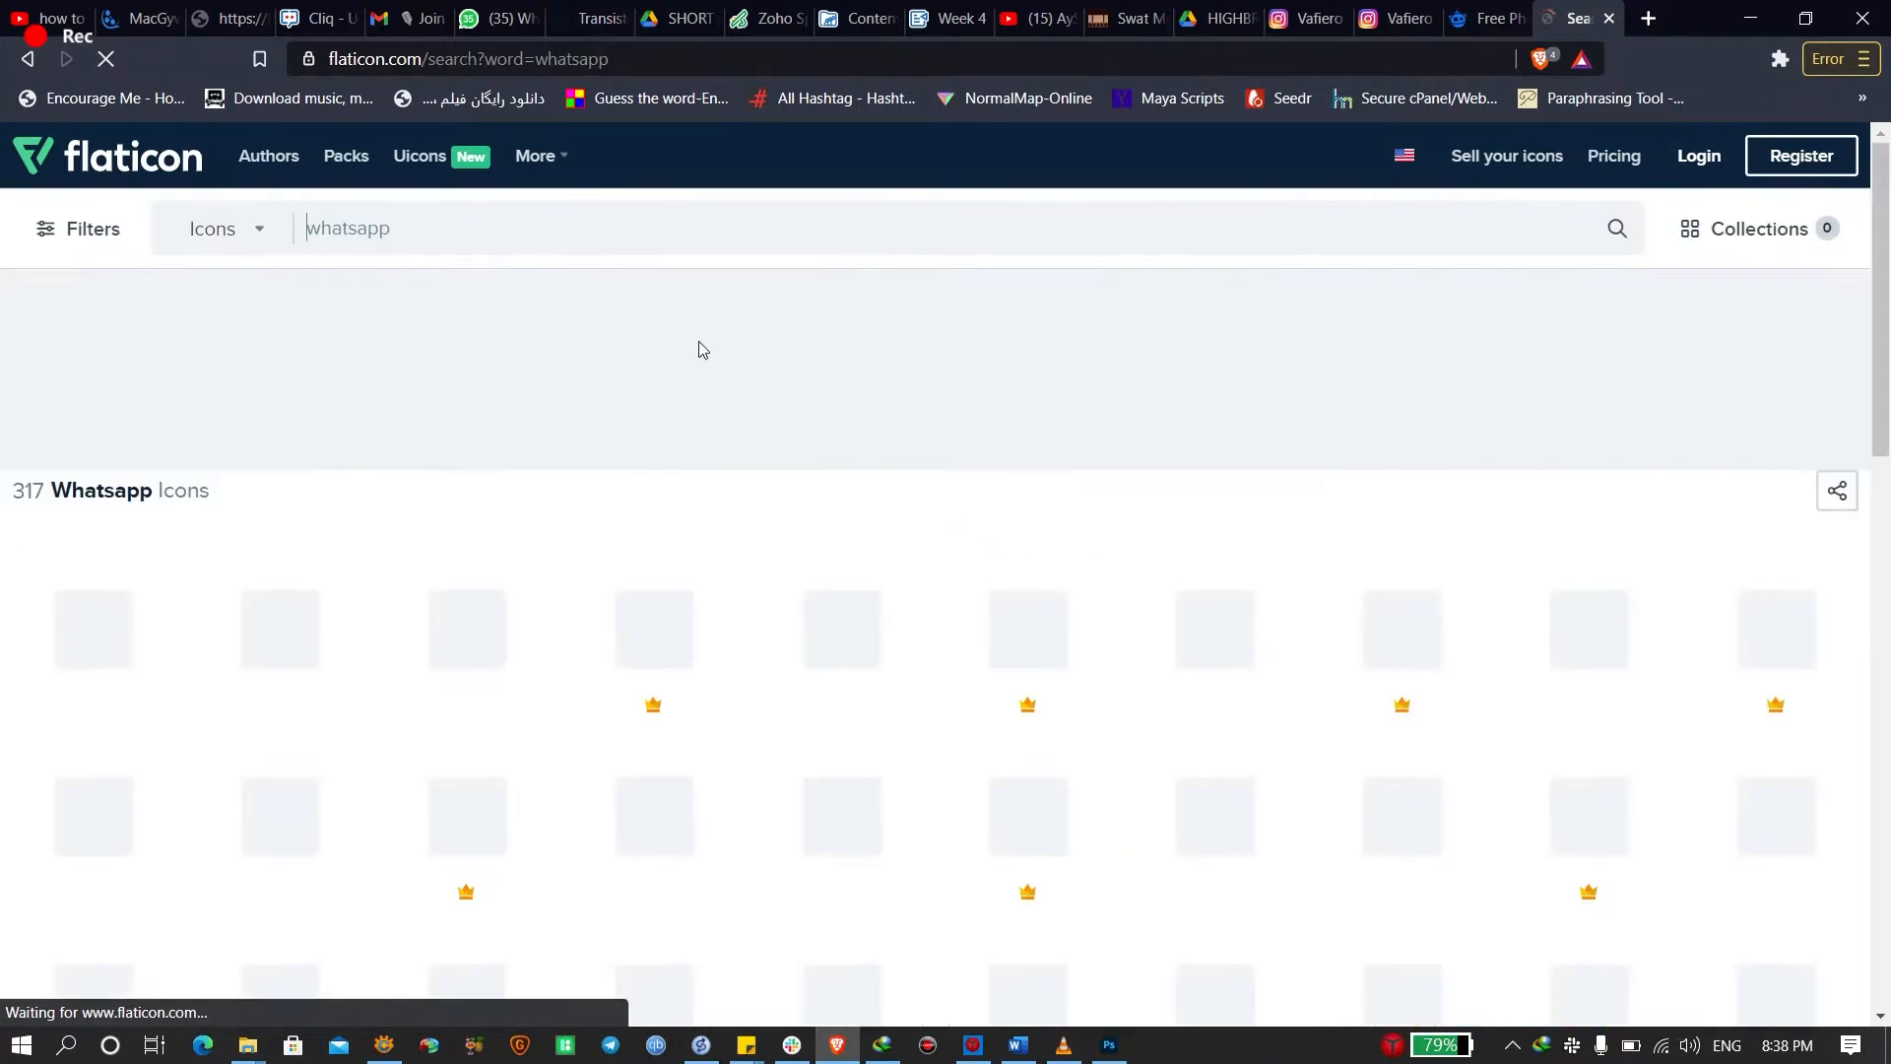
Free-download a WhatsApp icon and save it as whatsapp.png
key("alt+Tab")
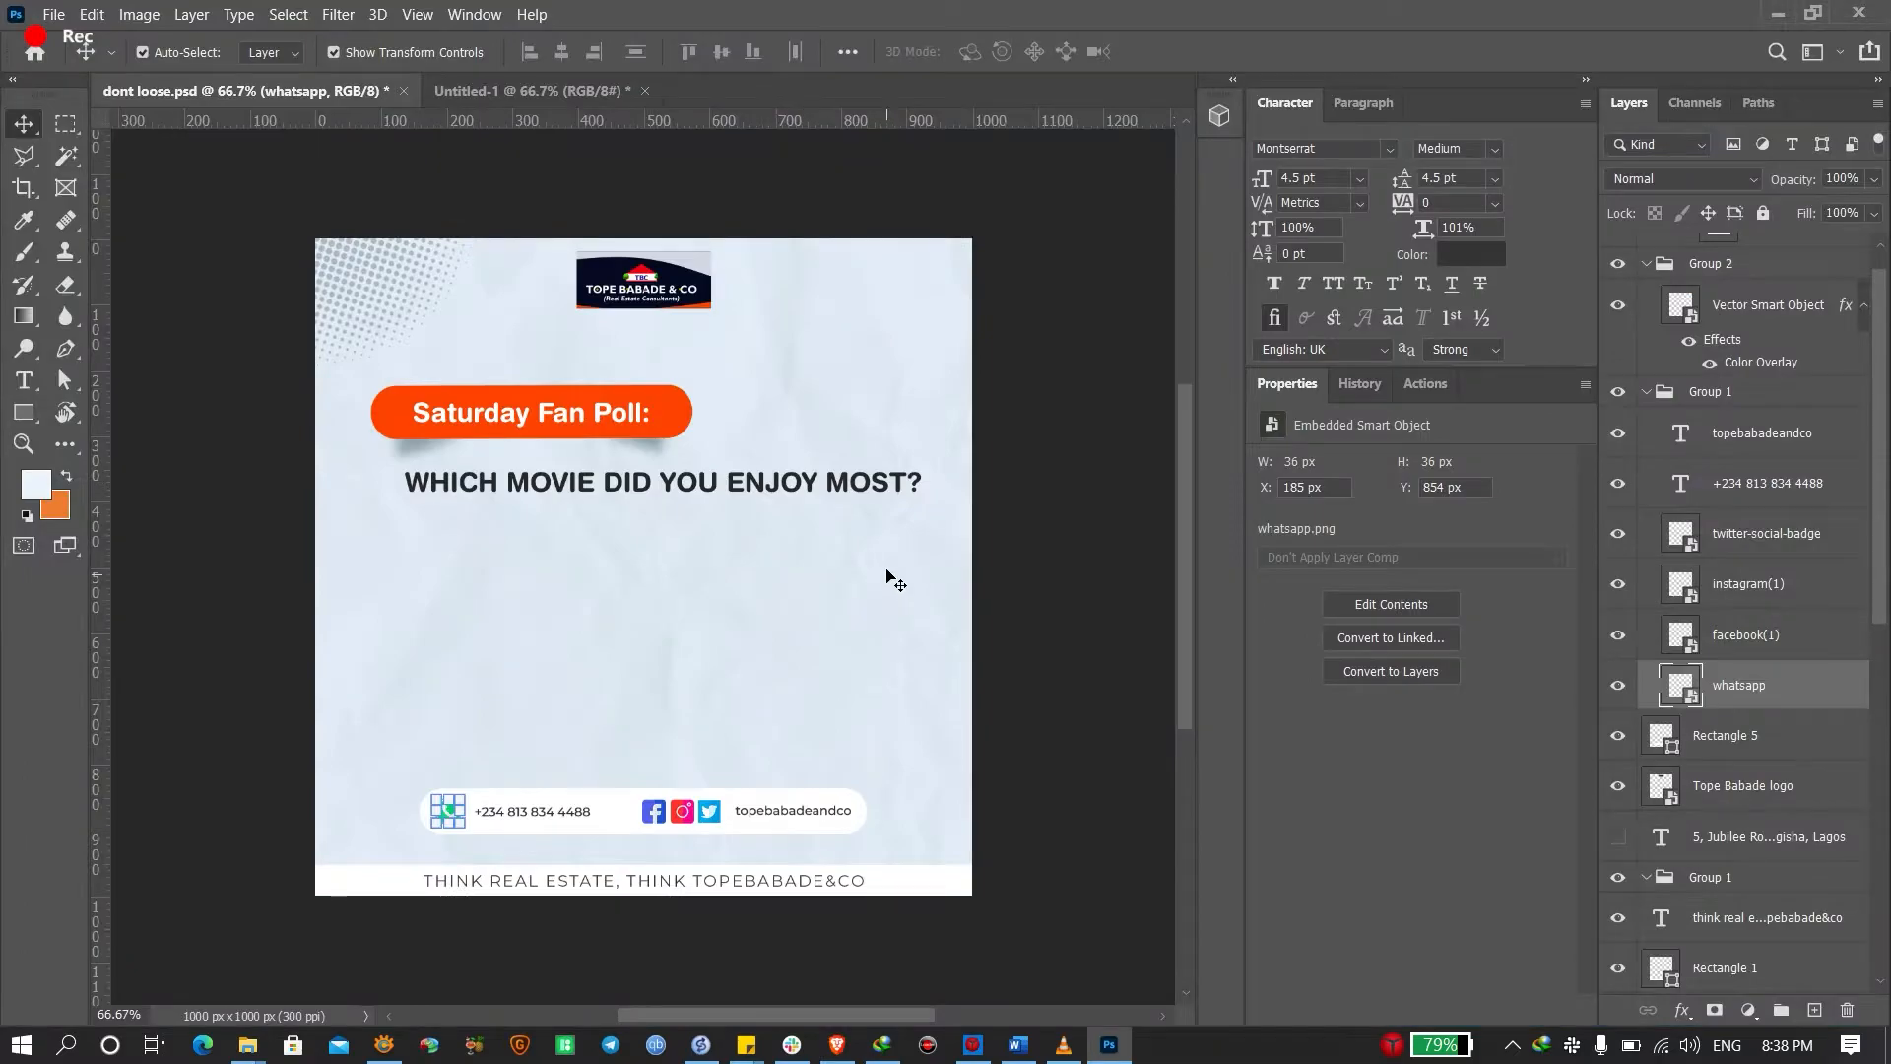
key("alt+Tab")
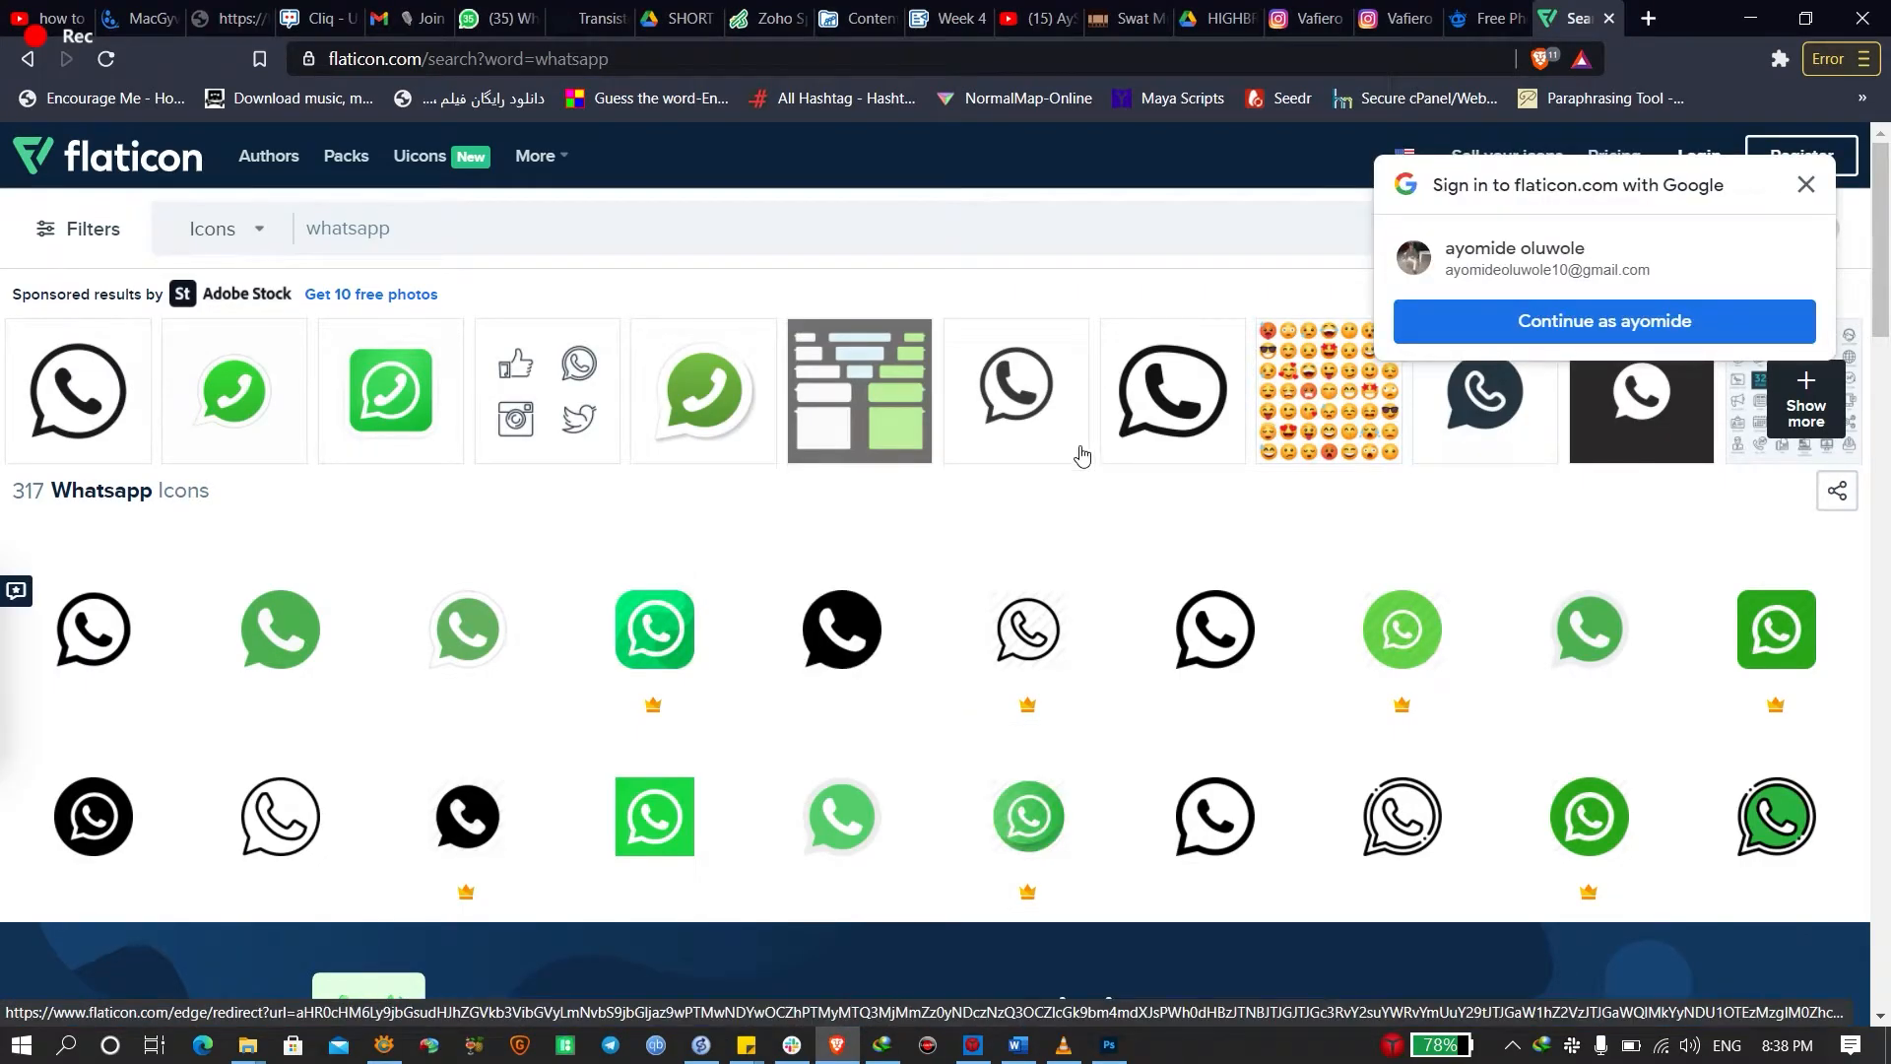
key("alt+Tab")
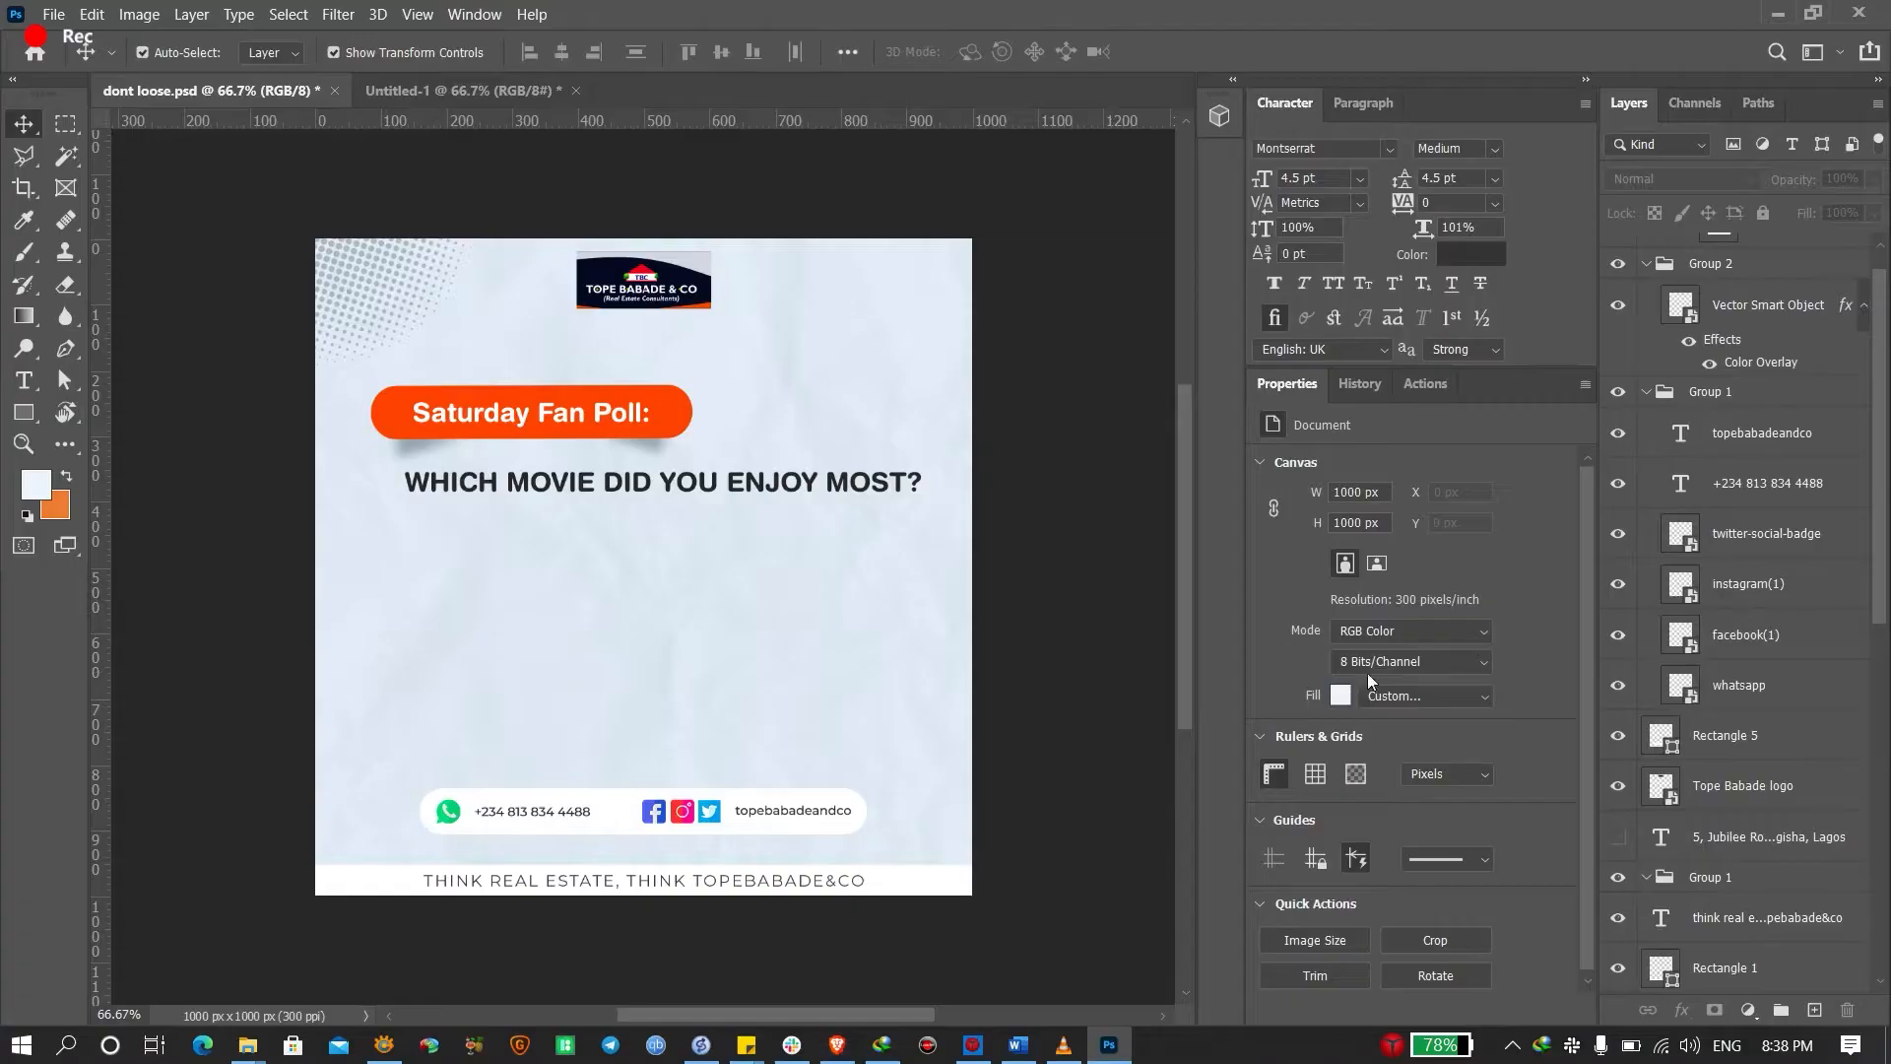
key("alt+Tab")
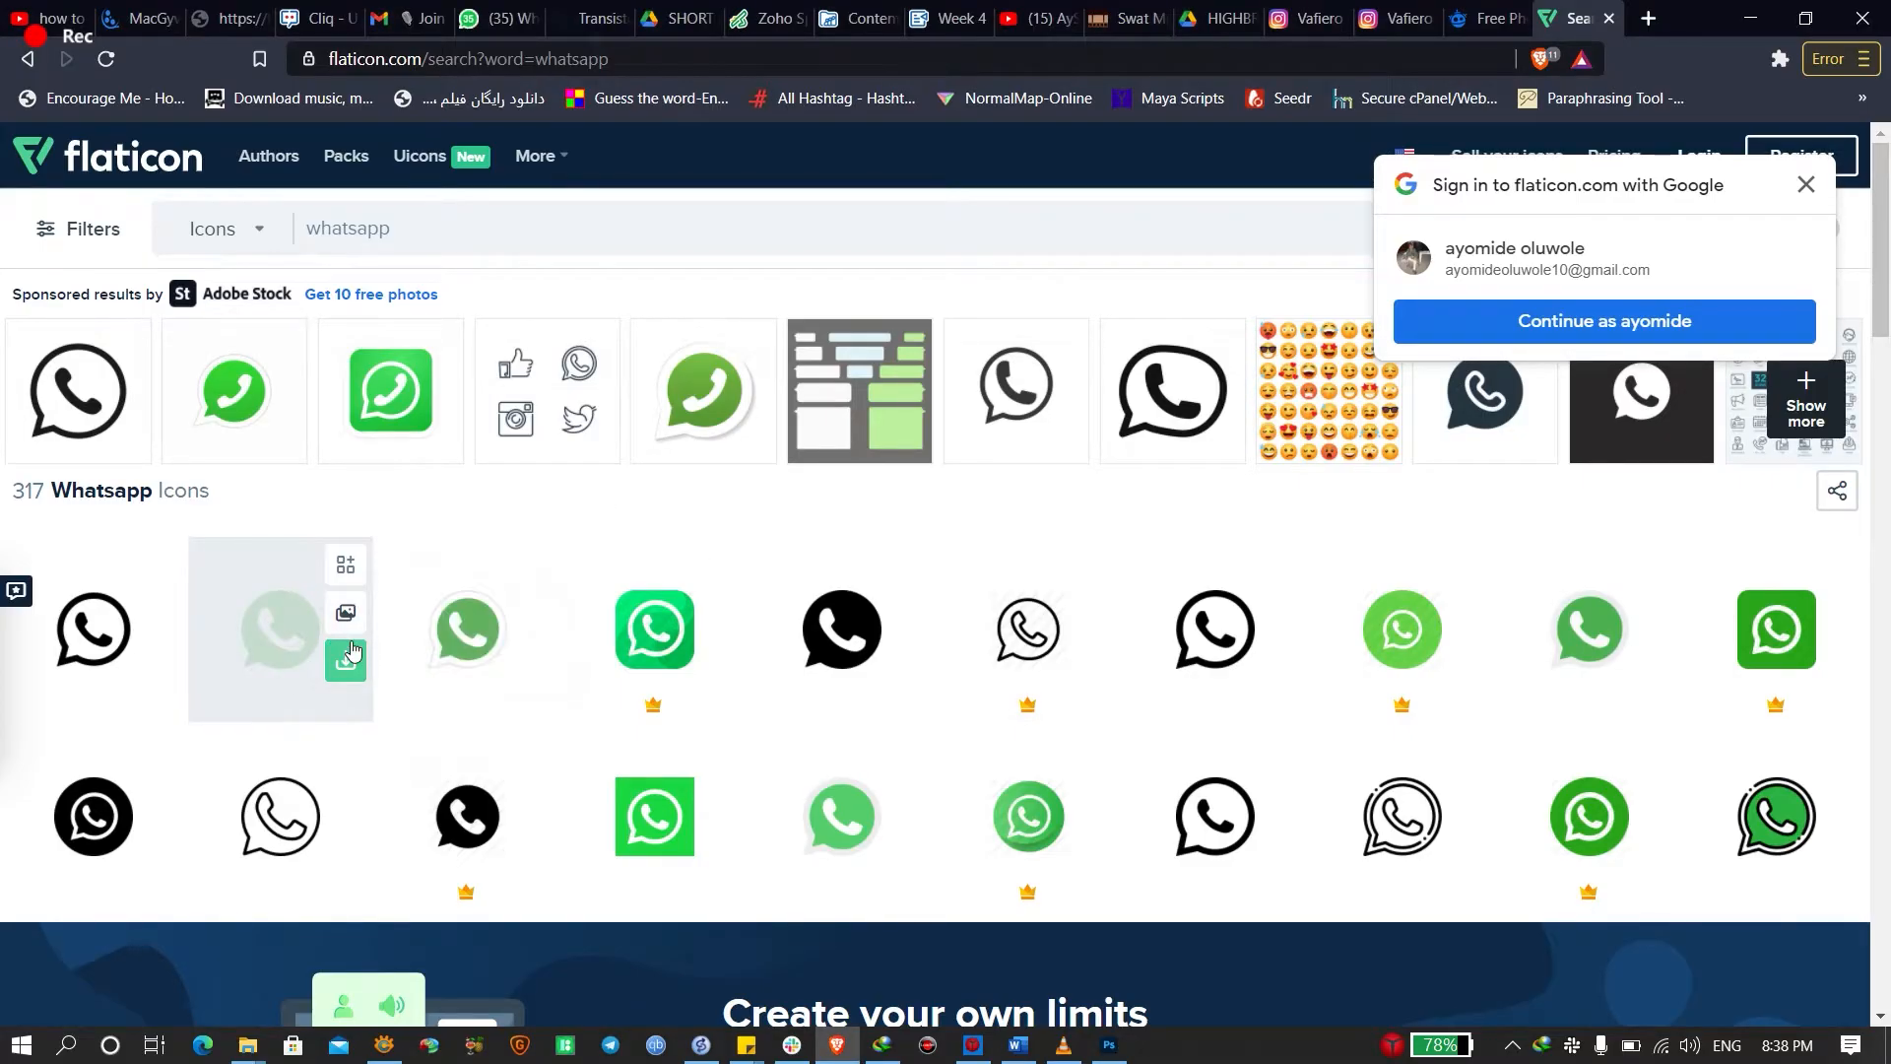
left_click(349, 656)
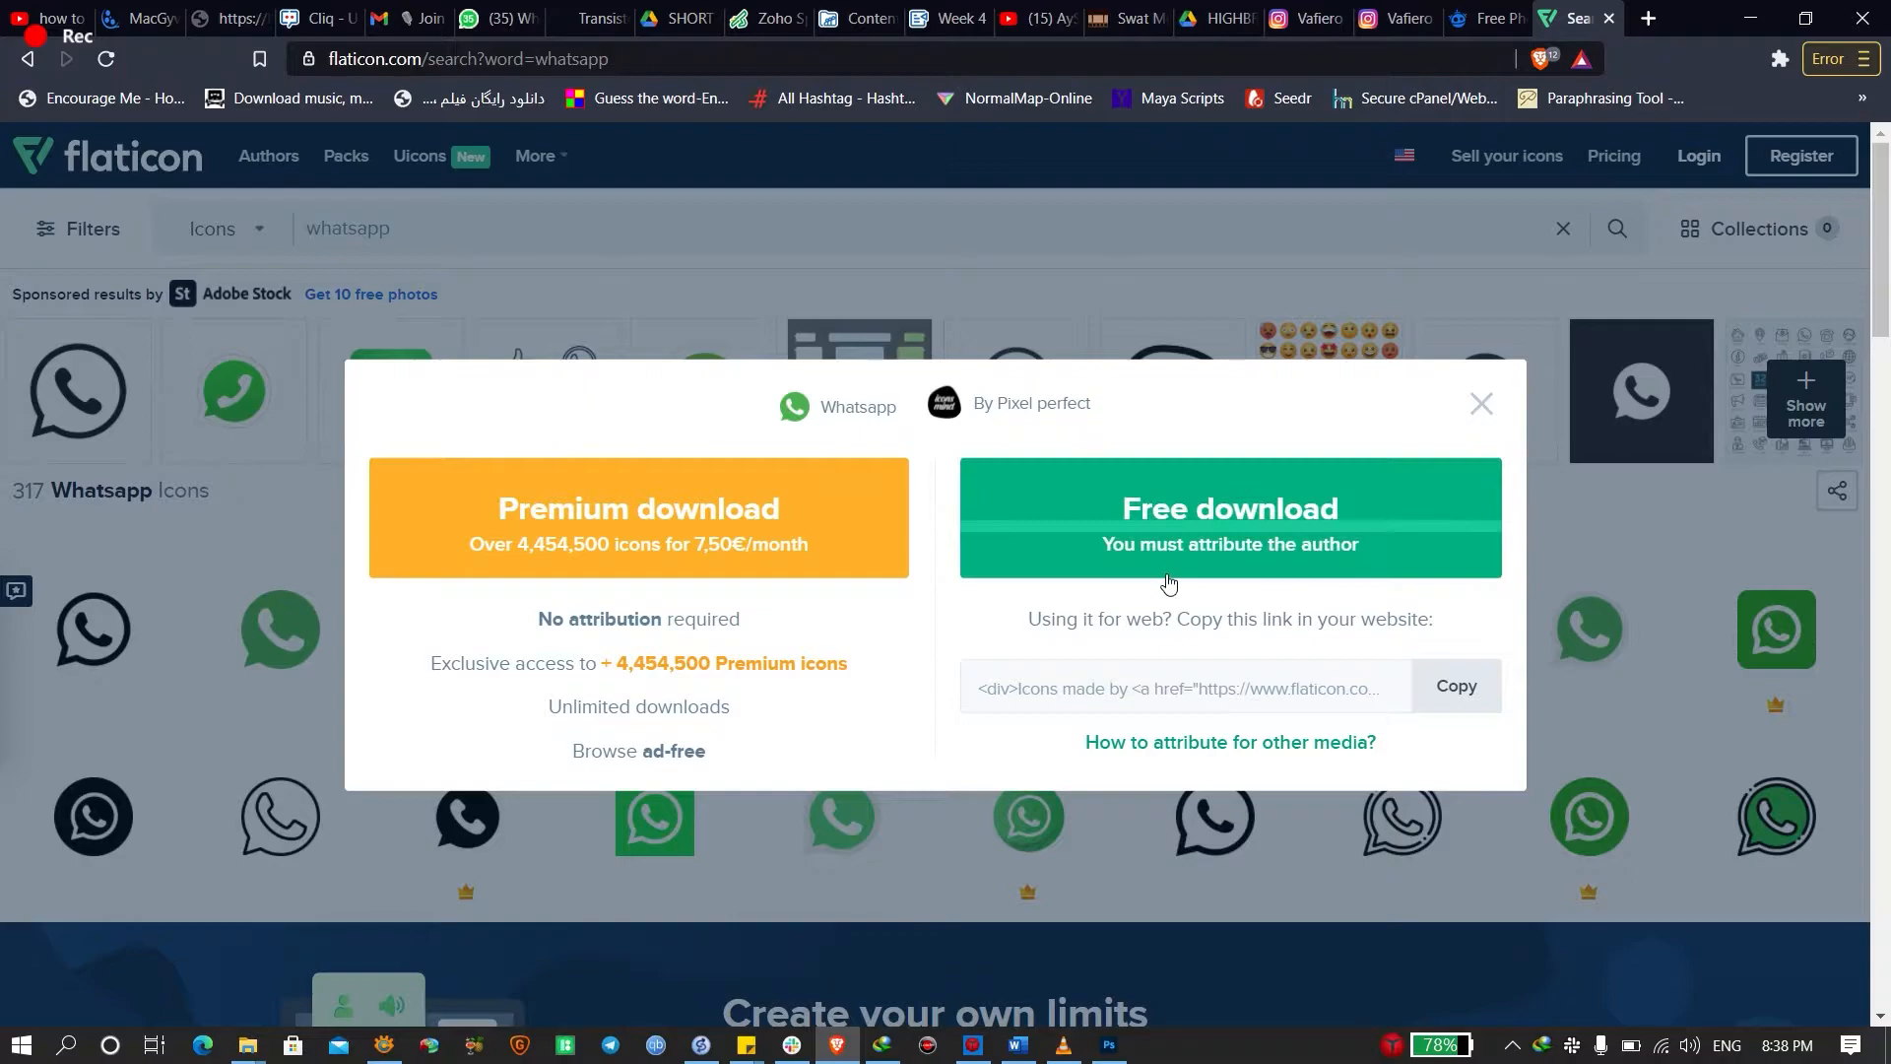
left_click(1184, 516)
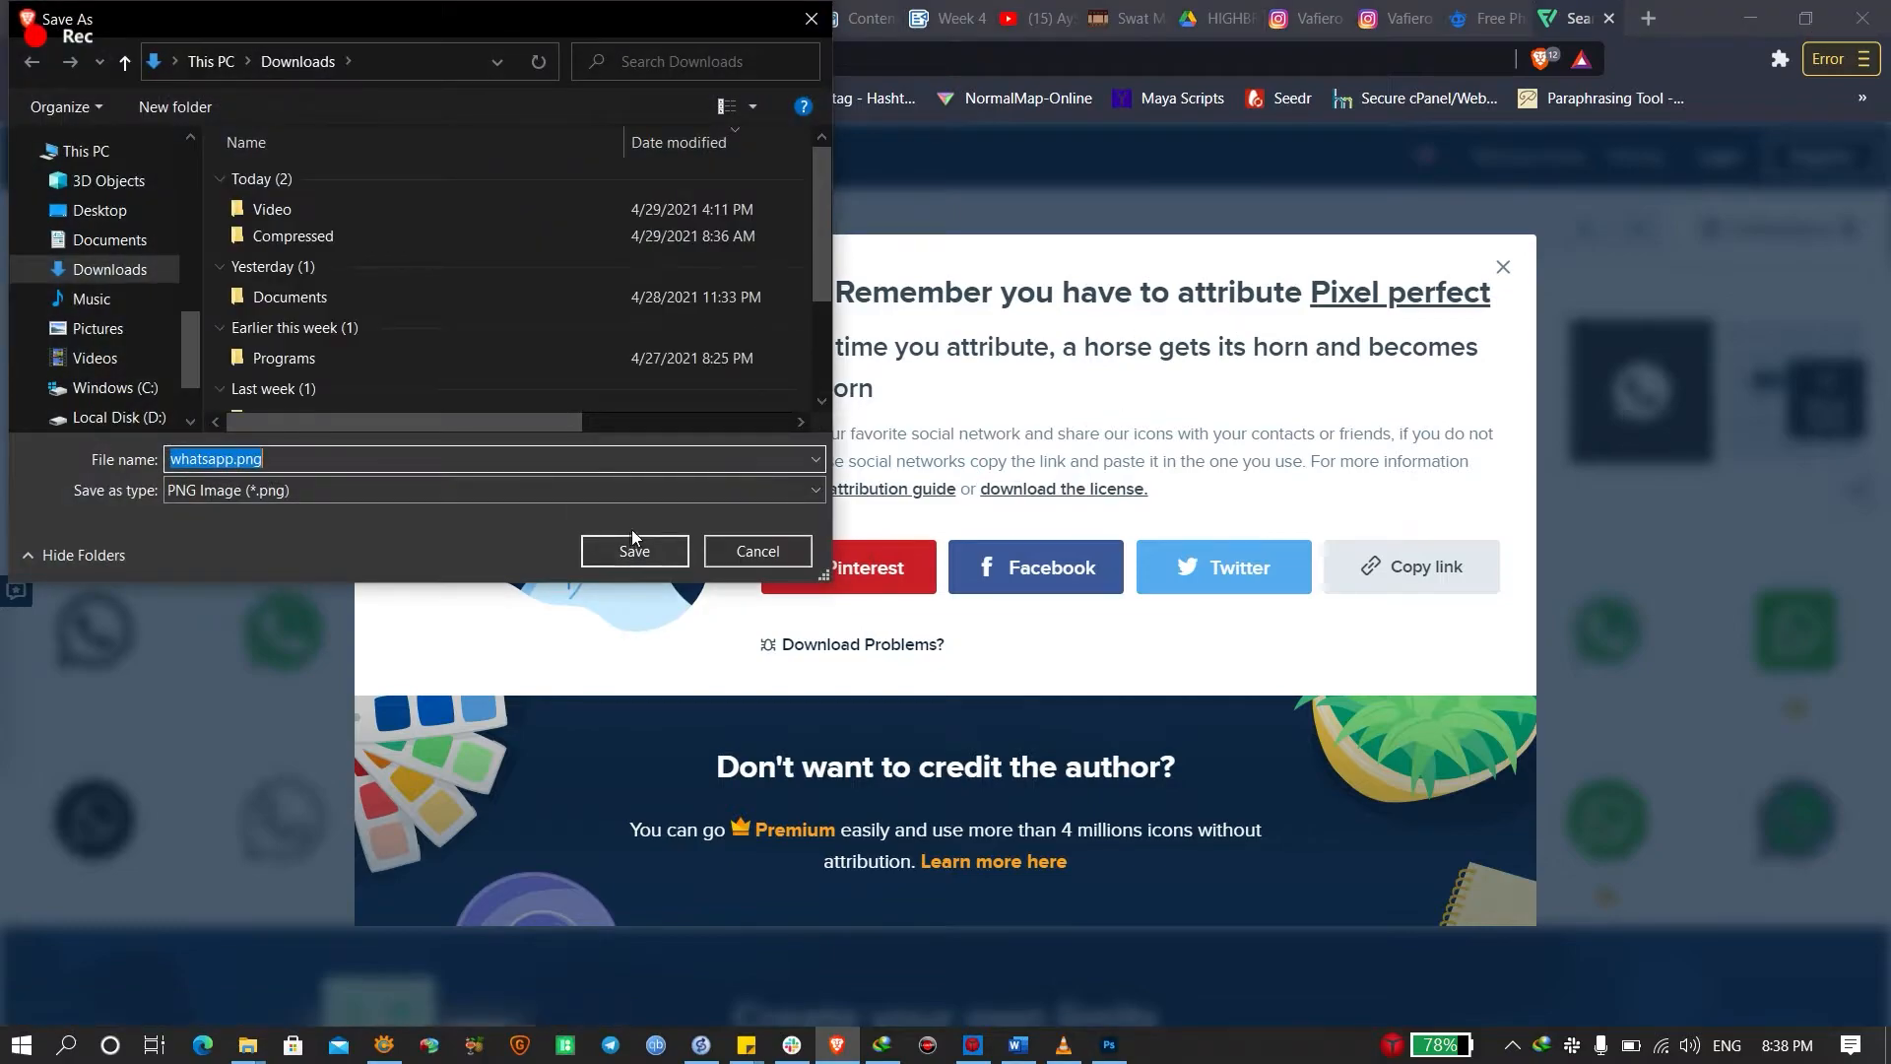
left_click(634, 542)
Place whatsapp.png onto Untitled-1 and scale it down to a small icon
left_click_drag(79, 977, 634, 586)
left_click_drag(485, 670, 535, 729)
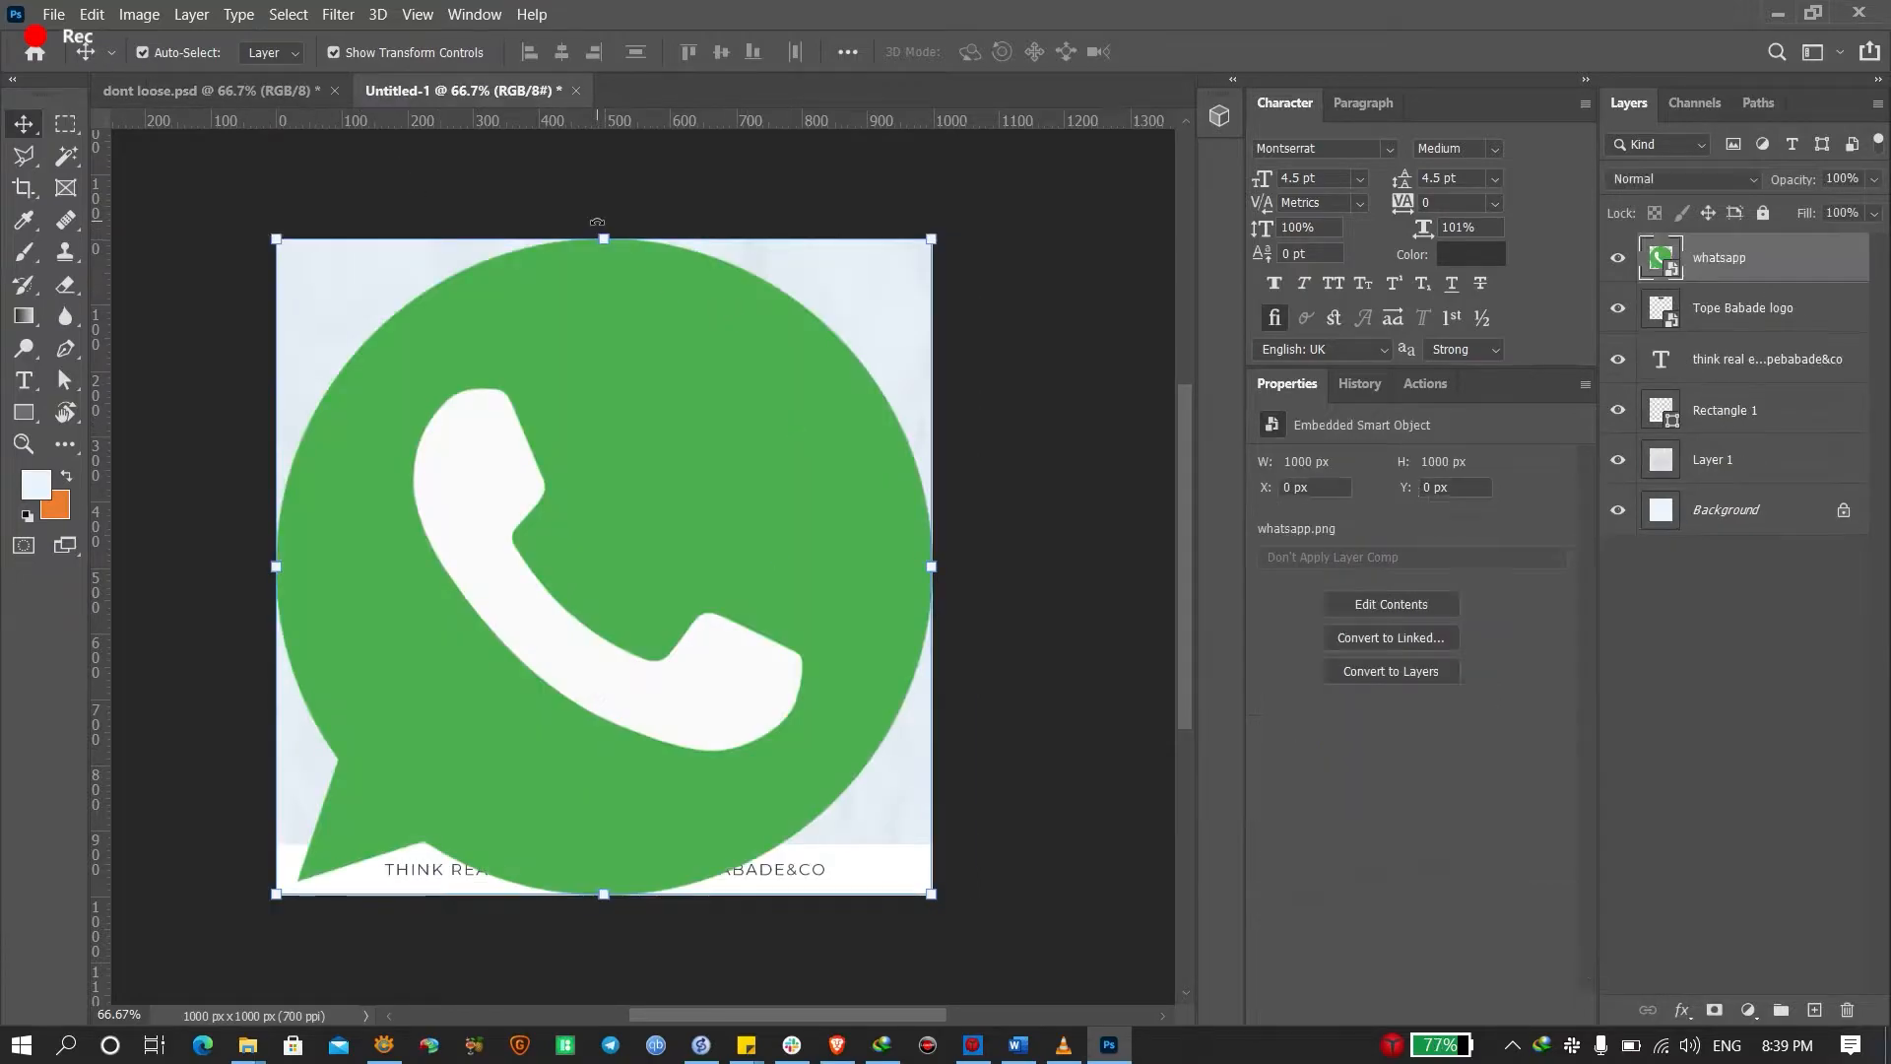
left_click_drag(604, 239, 445, 764)
key("Return")
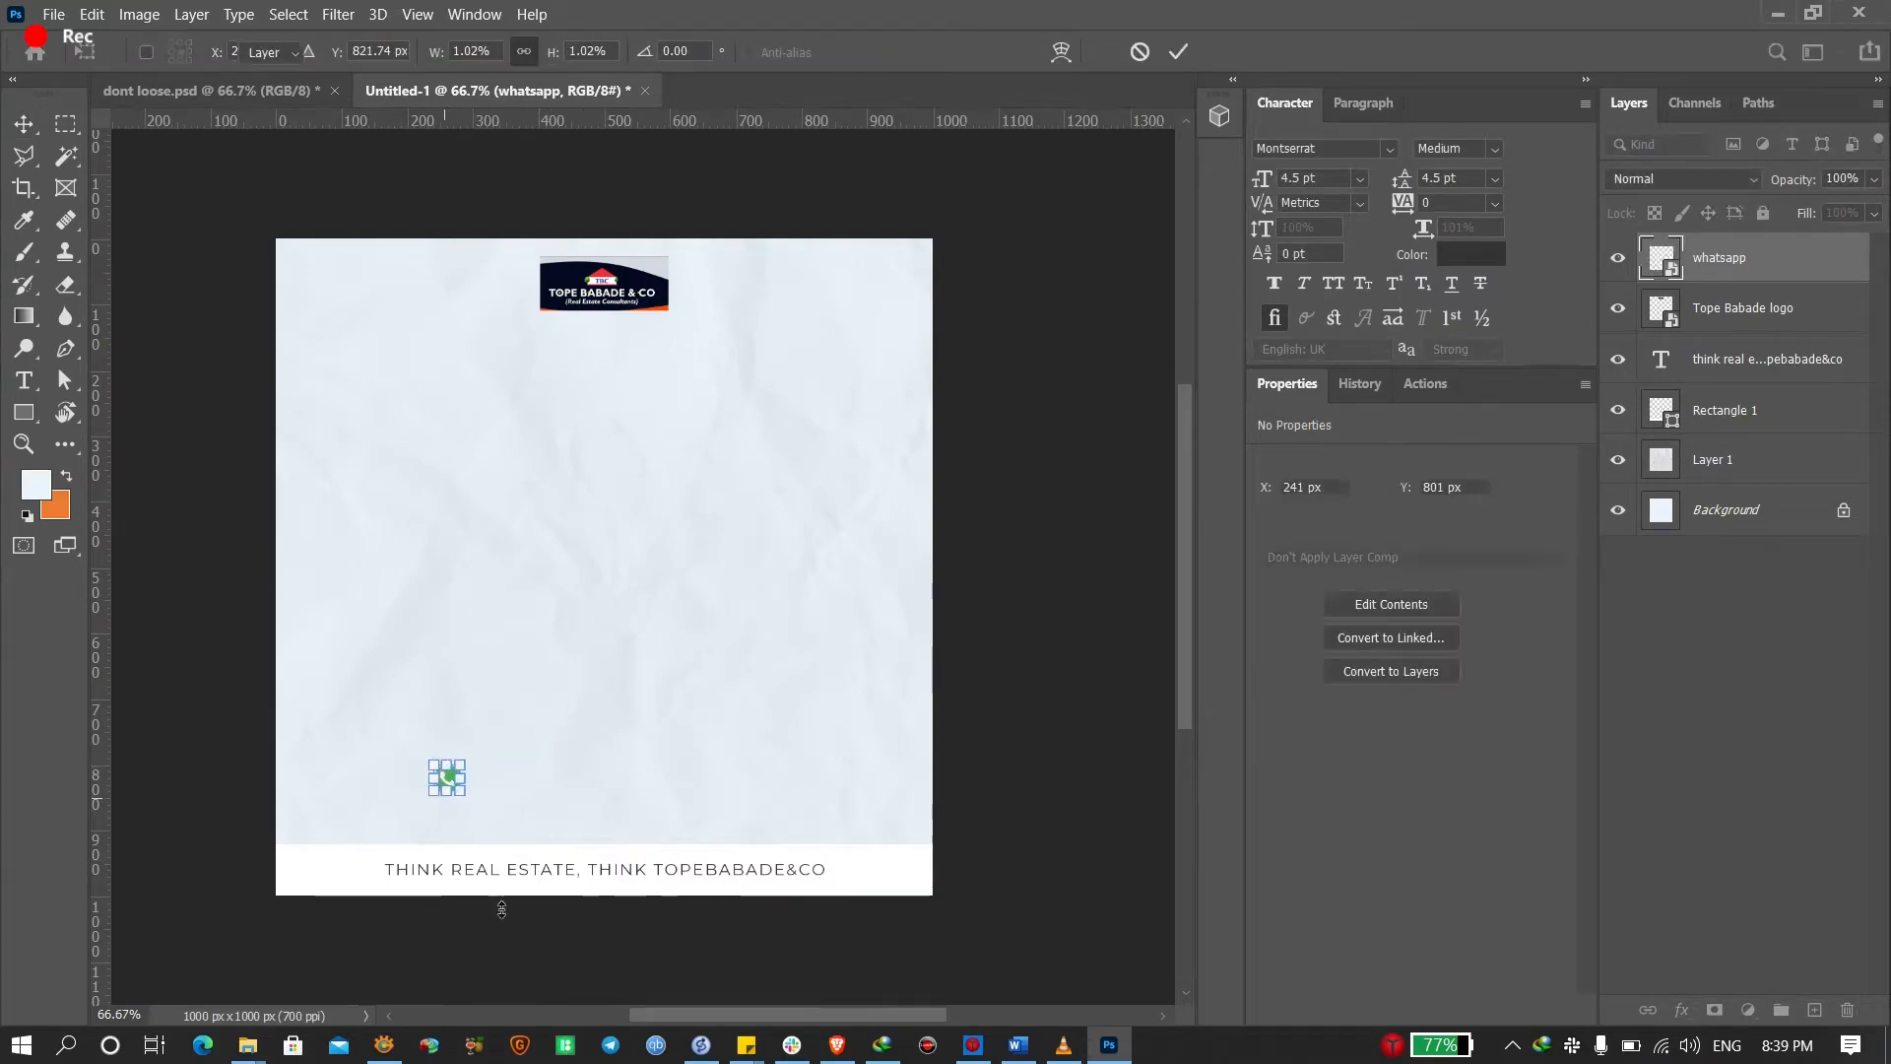
Add a phone number text beside the icon, shrink it, and move it closer
key("t")
left_click(499, 779)
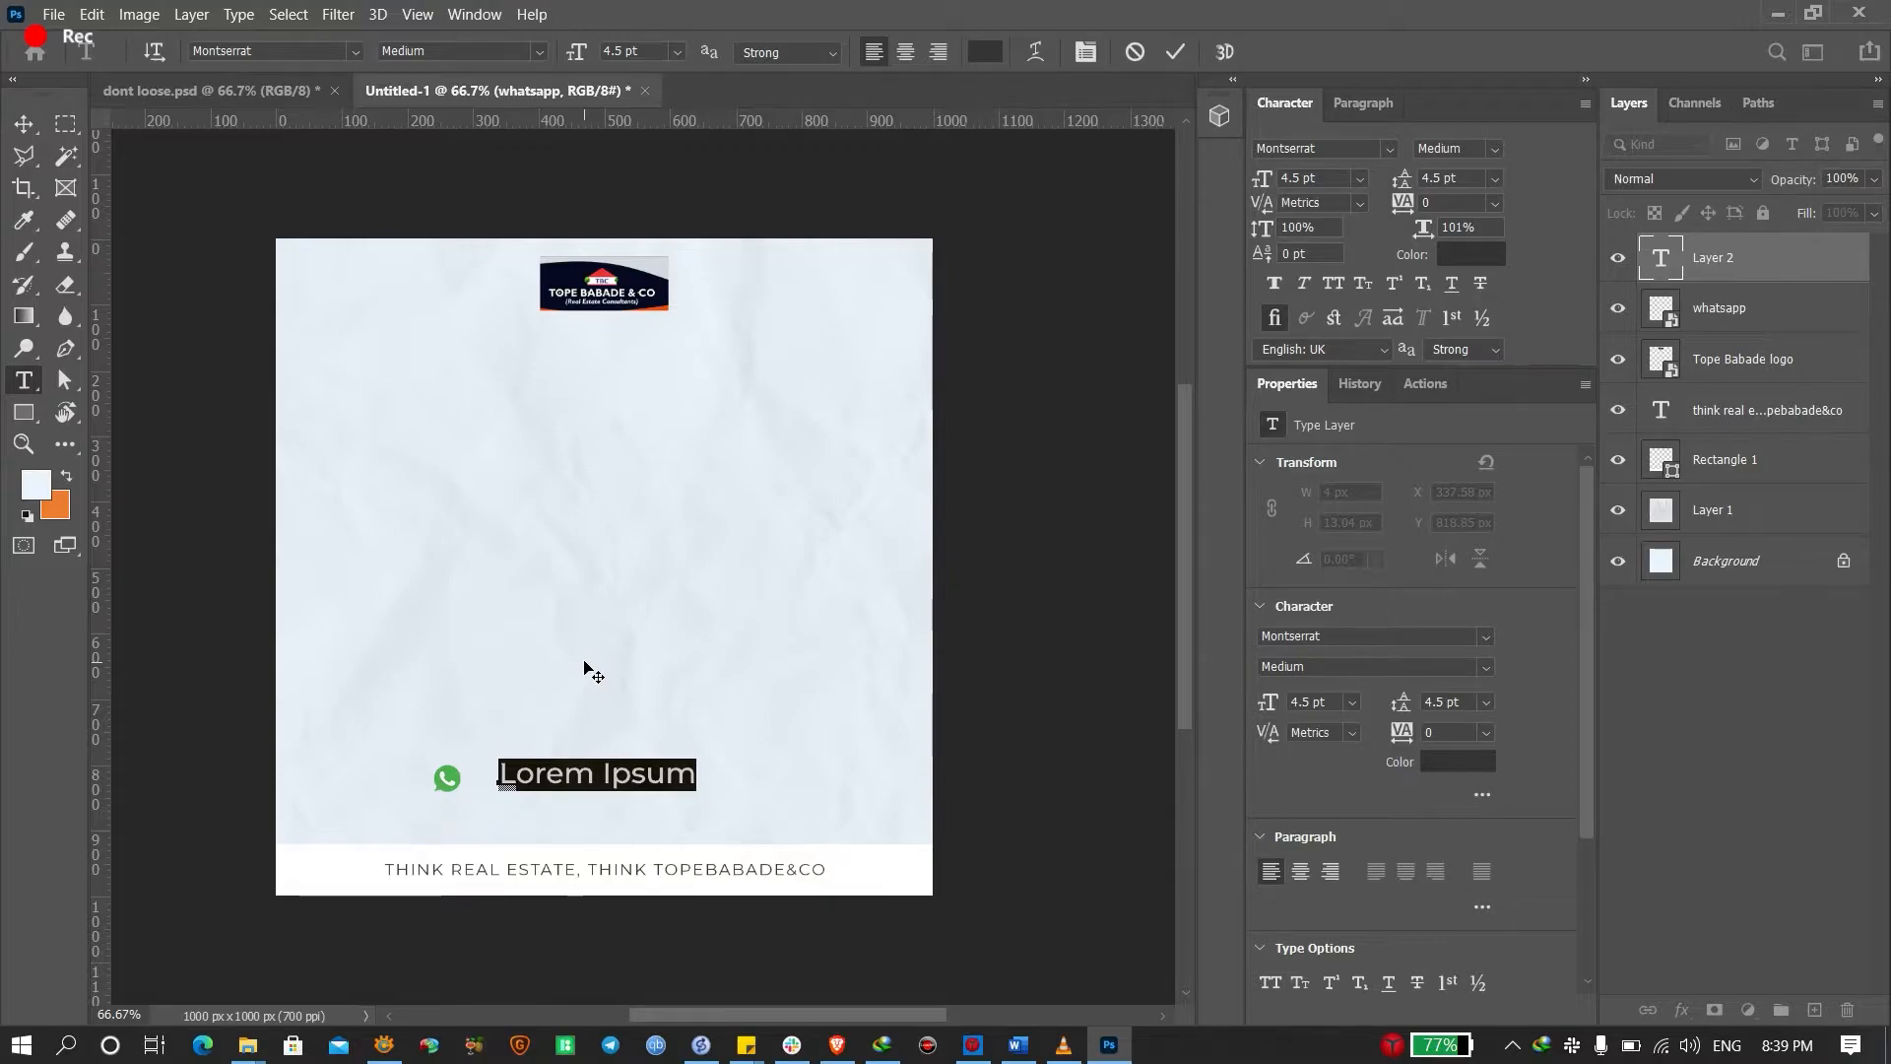
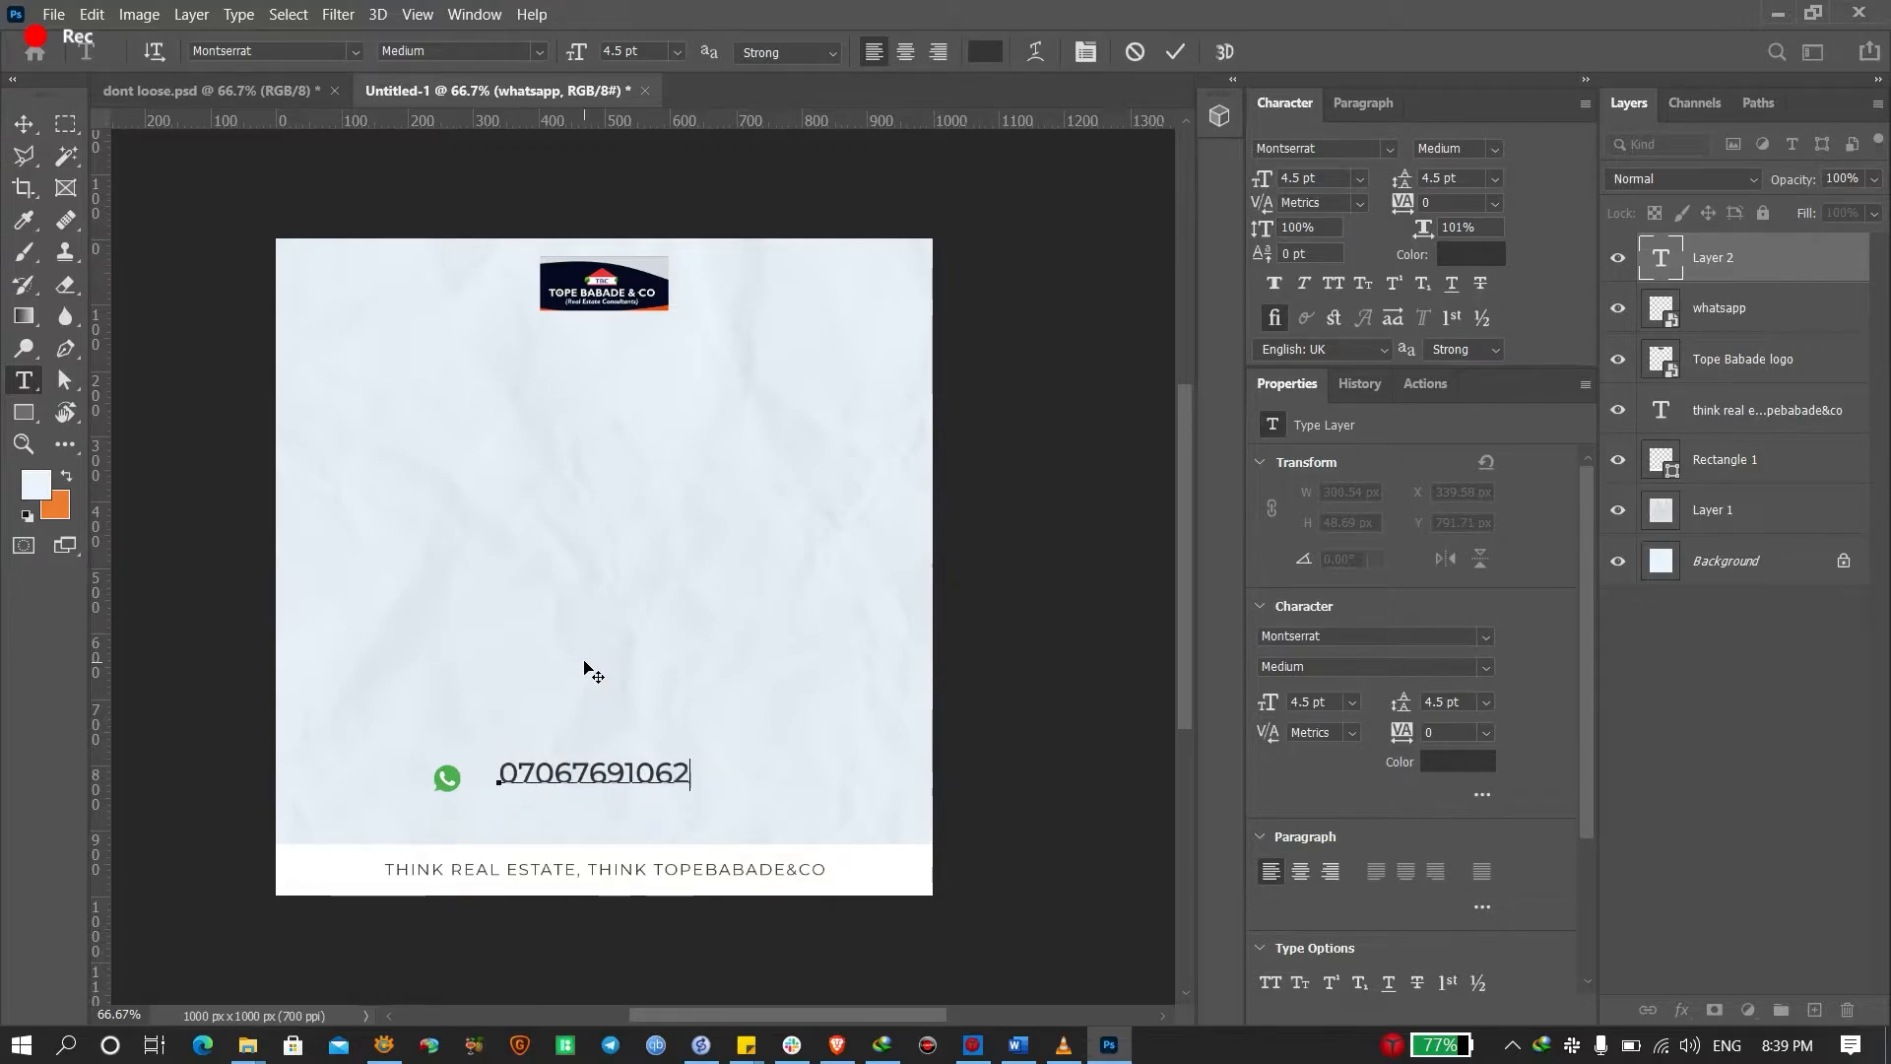
key("ctrl+Return")
key("c")
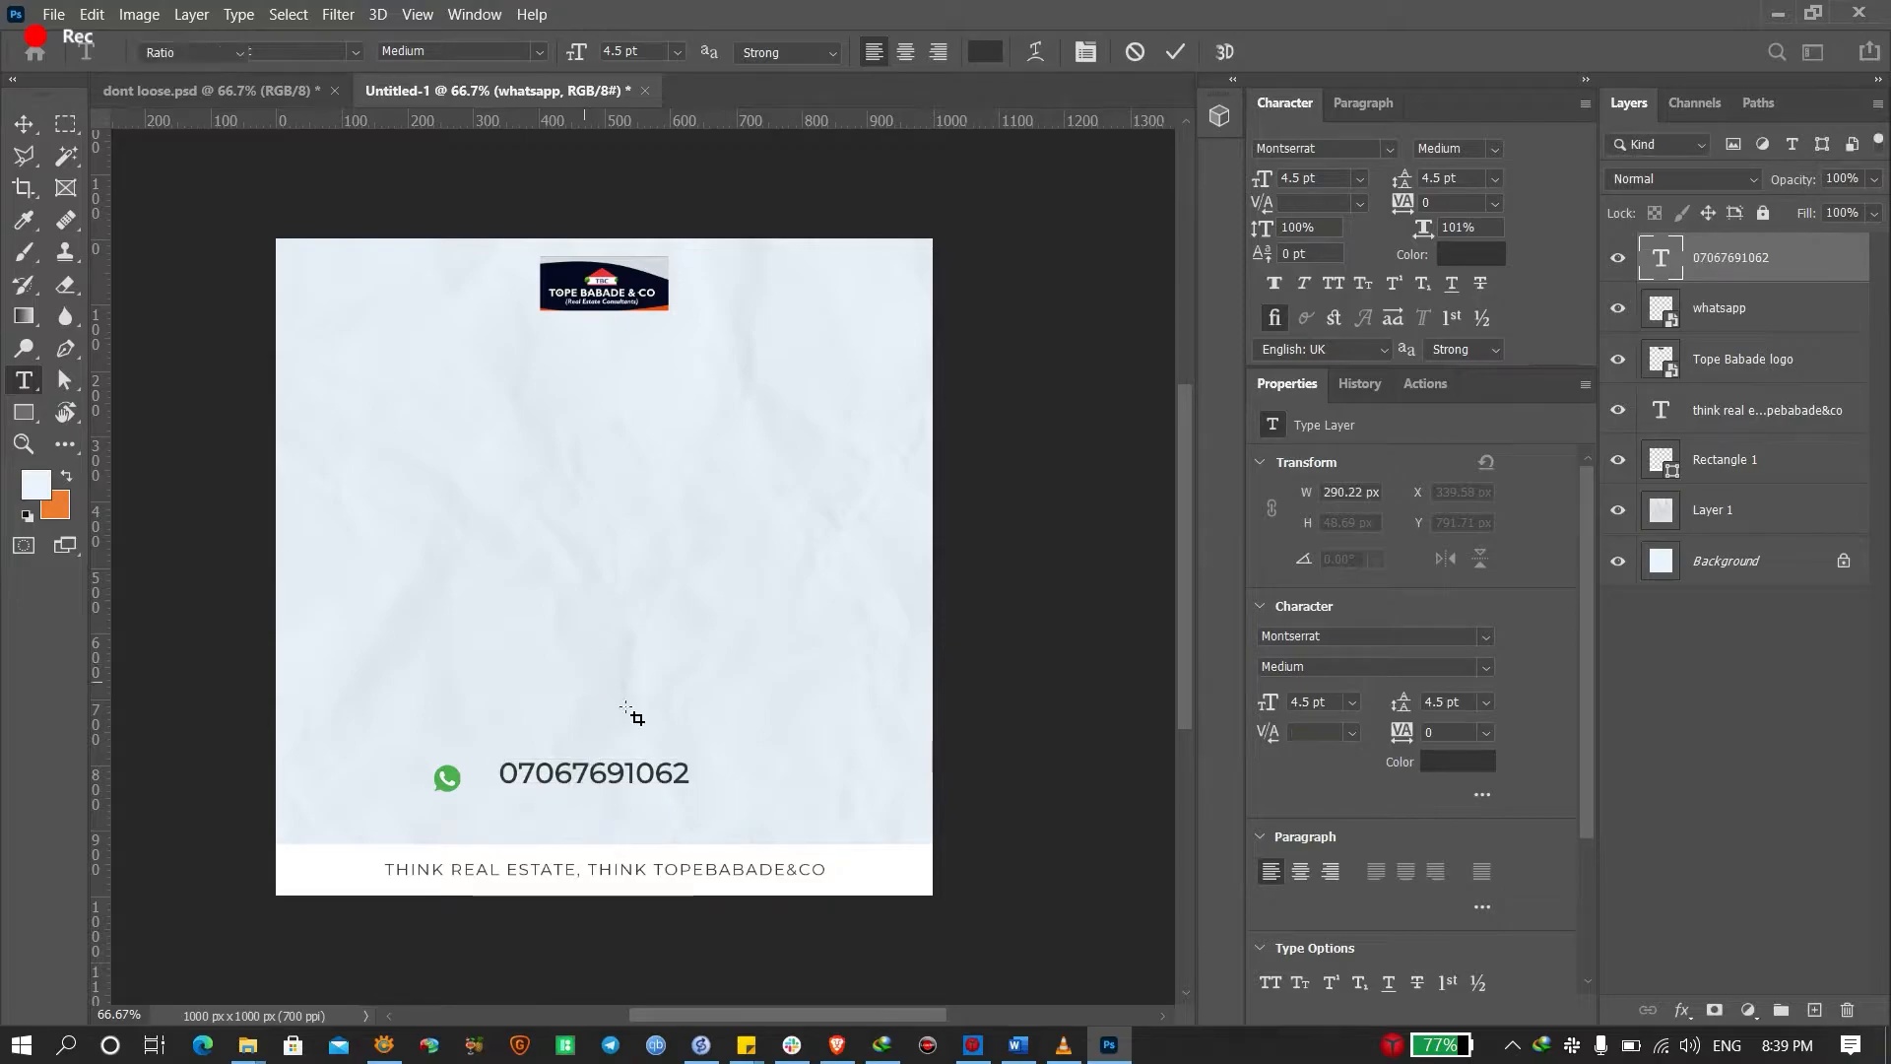
key("v")
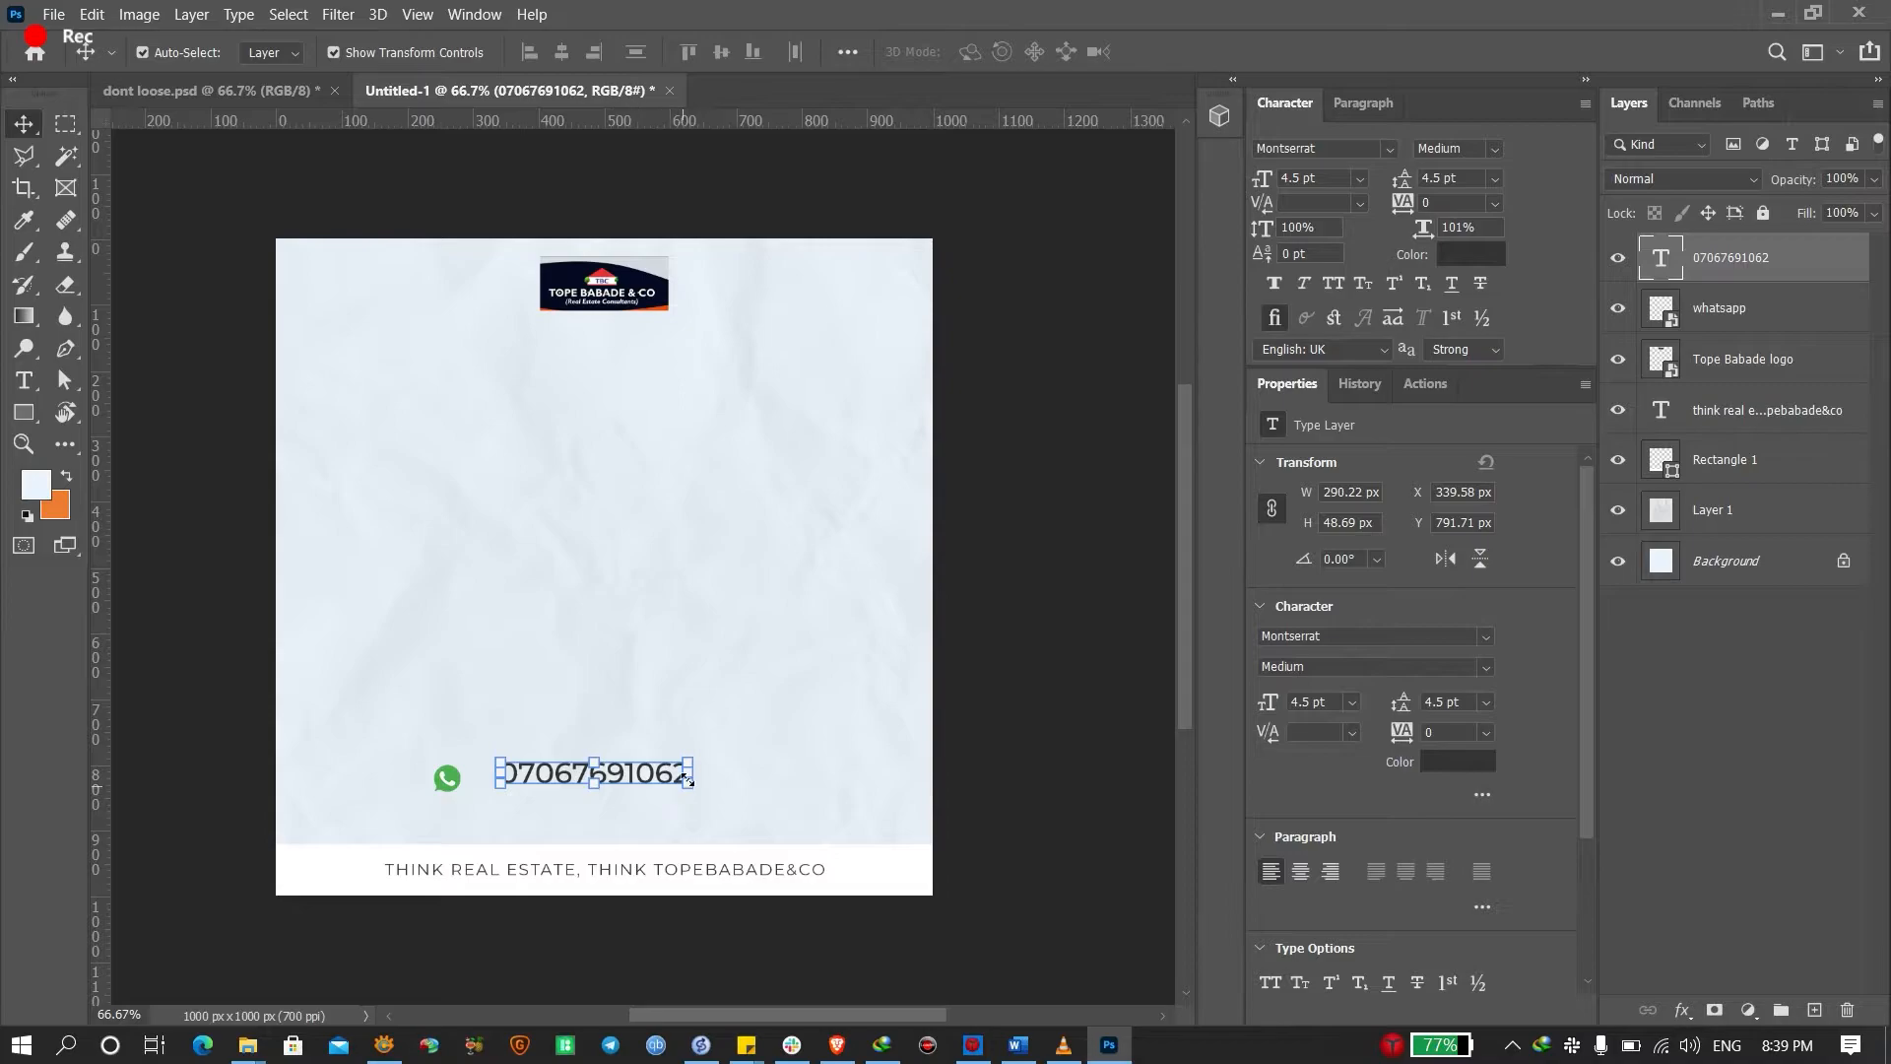
left_click_drag(694, 773, 564, 784)
key("Return")
left_click_drag(560, 783, 544, 783)
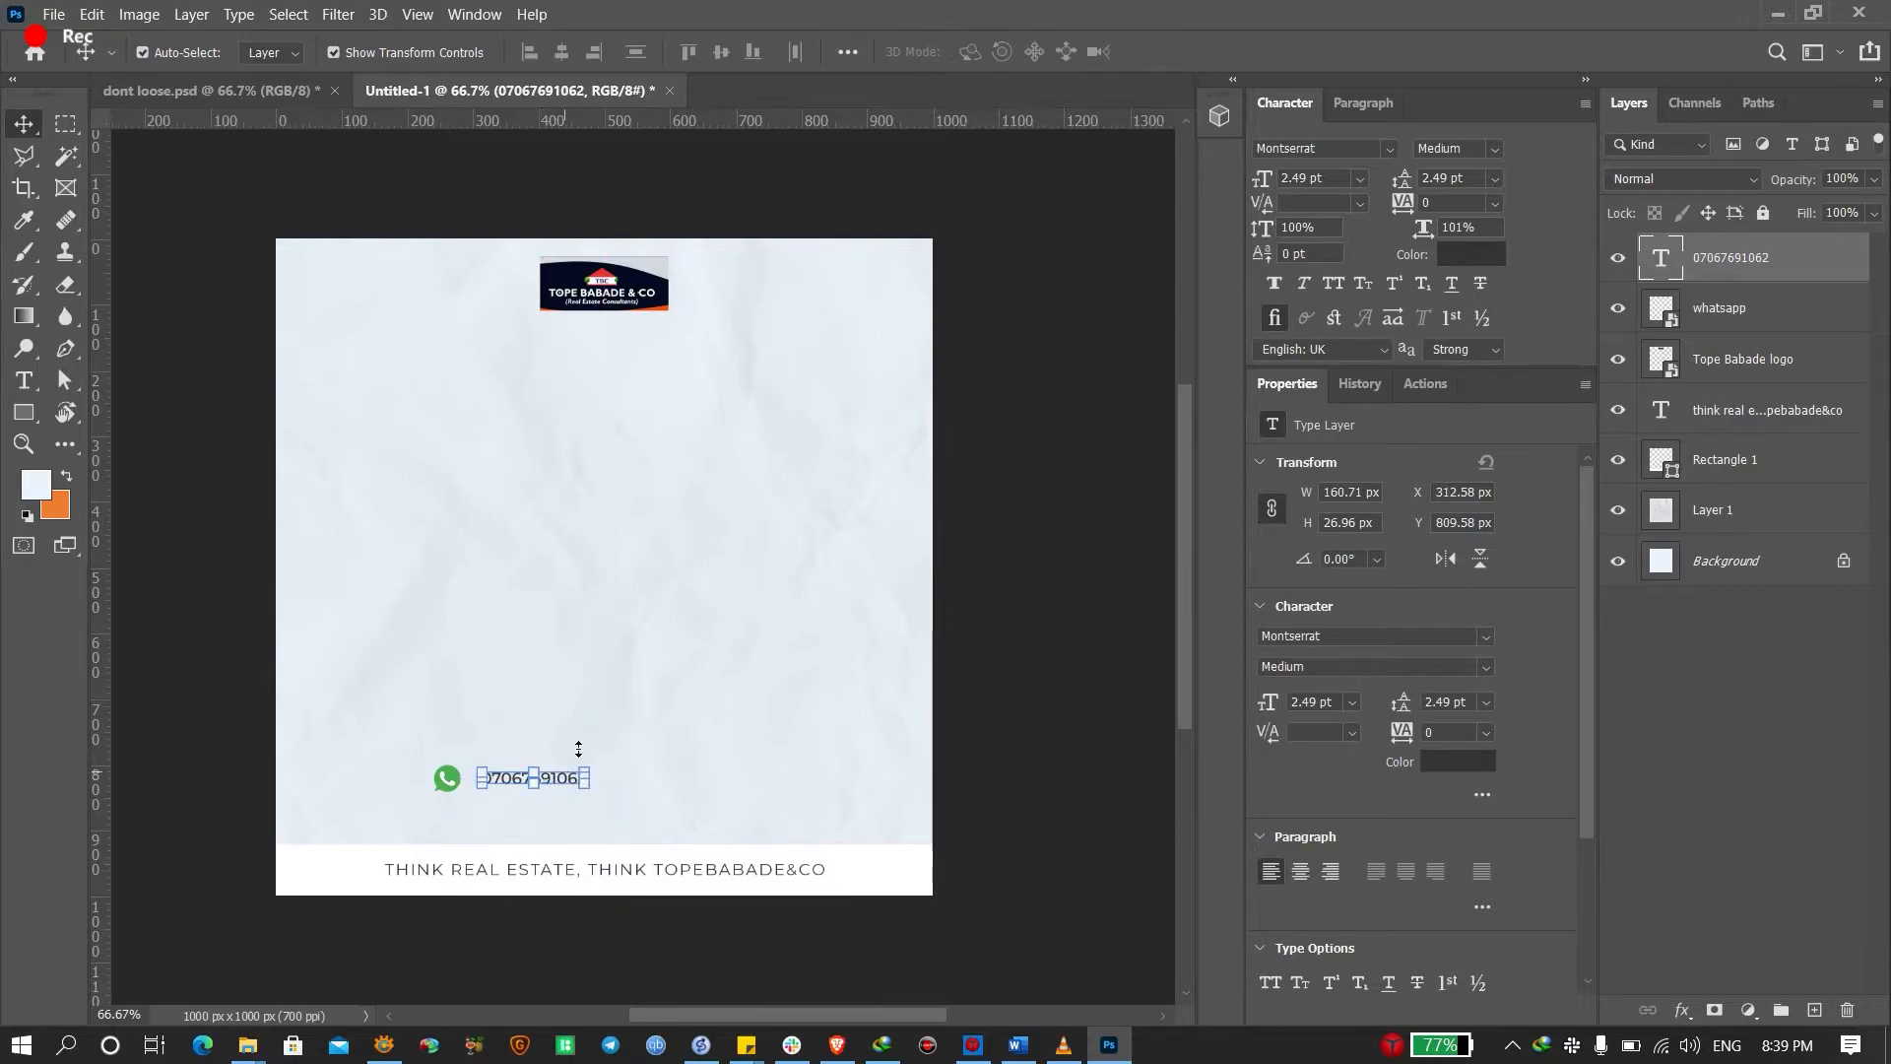
After checking the reference contact pill, draw a rounded rectangle around the WhatsApp number
left_click(268, 89)
left_click(853, 837)
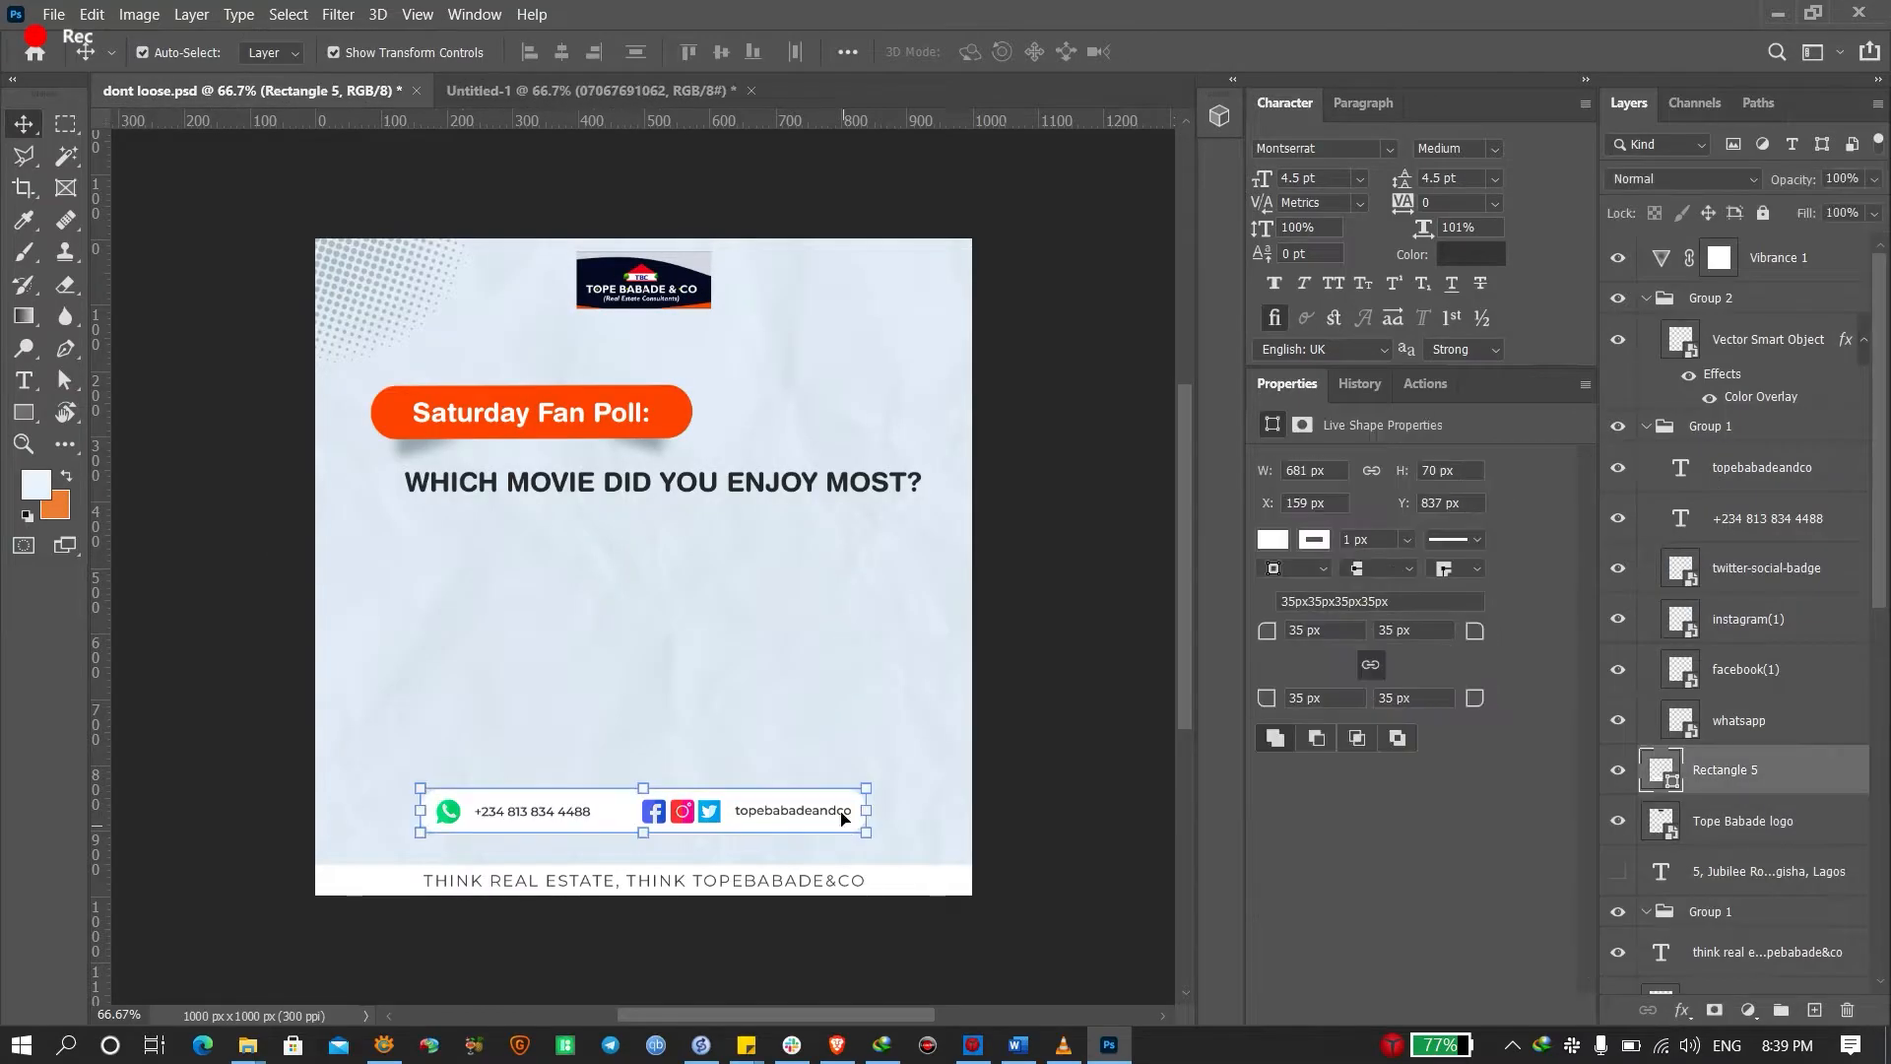
left_click(509, 90)
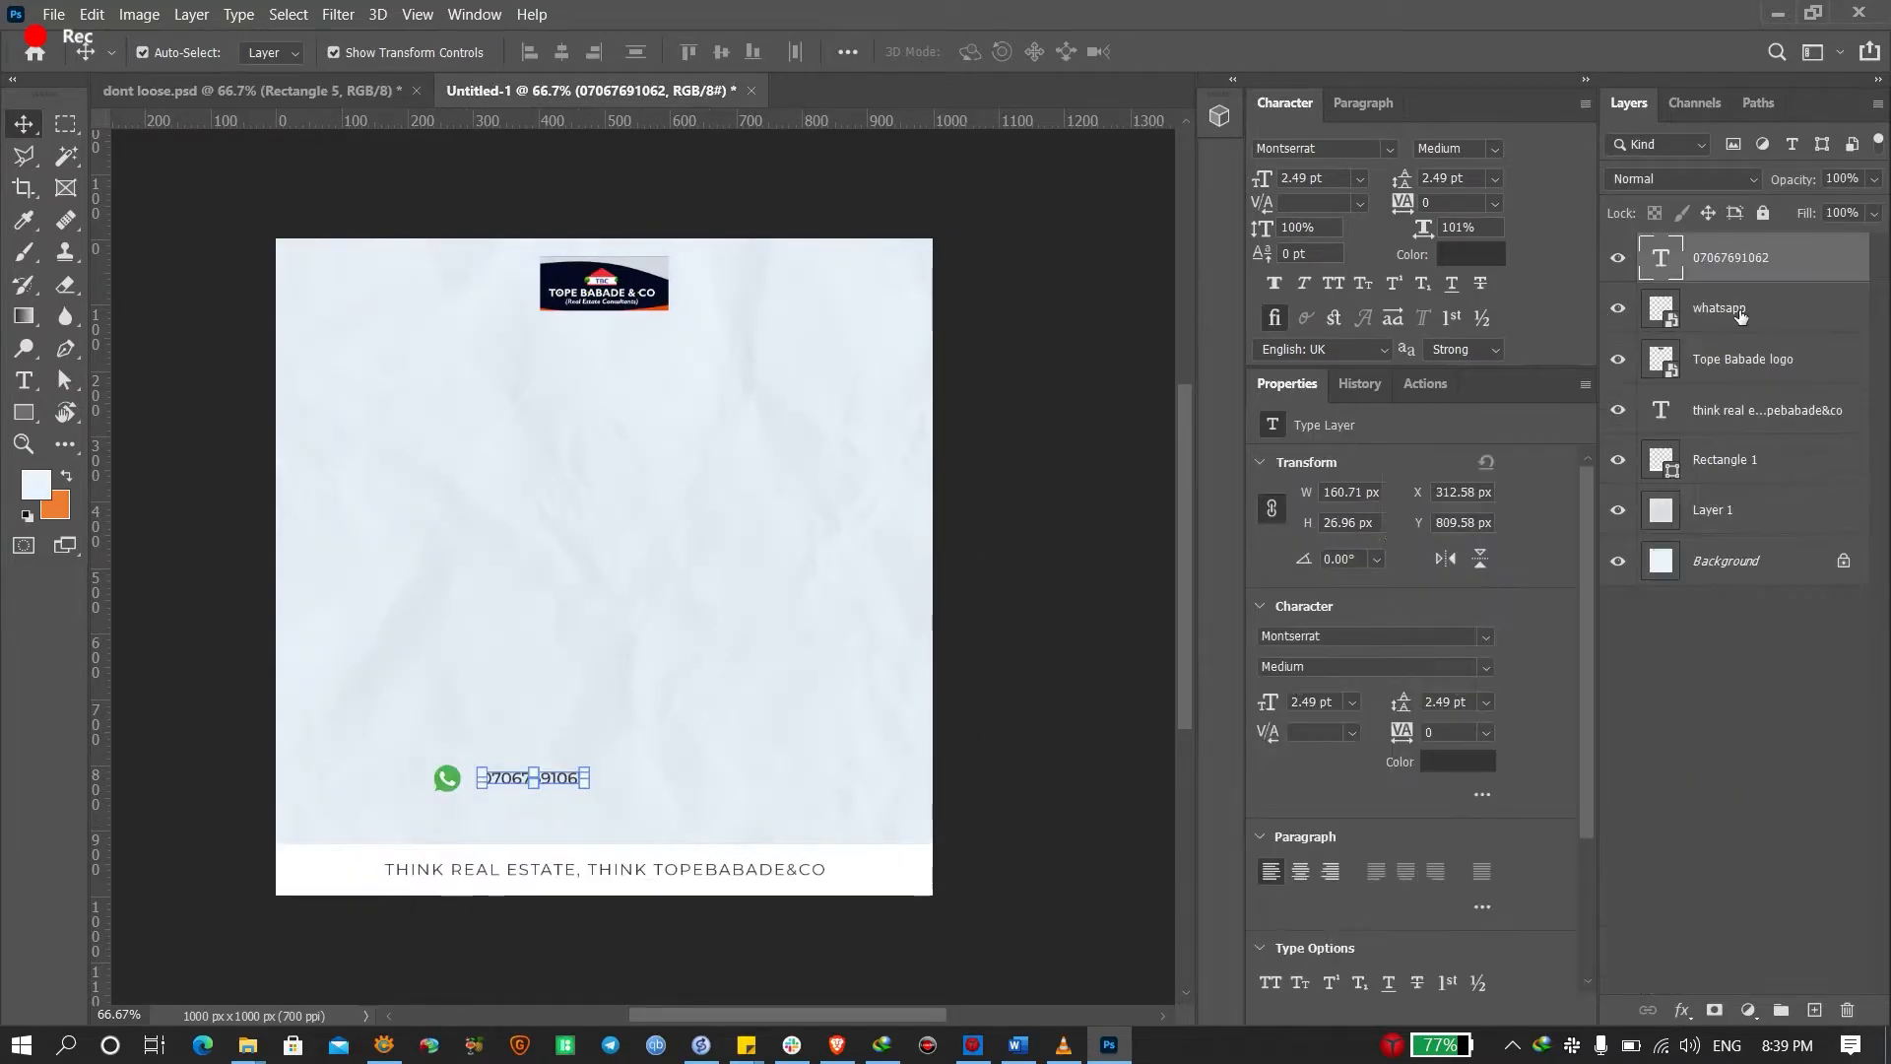
left_click(1724, 459)
left_click(24, 416)
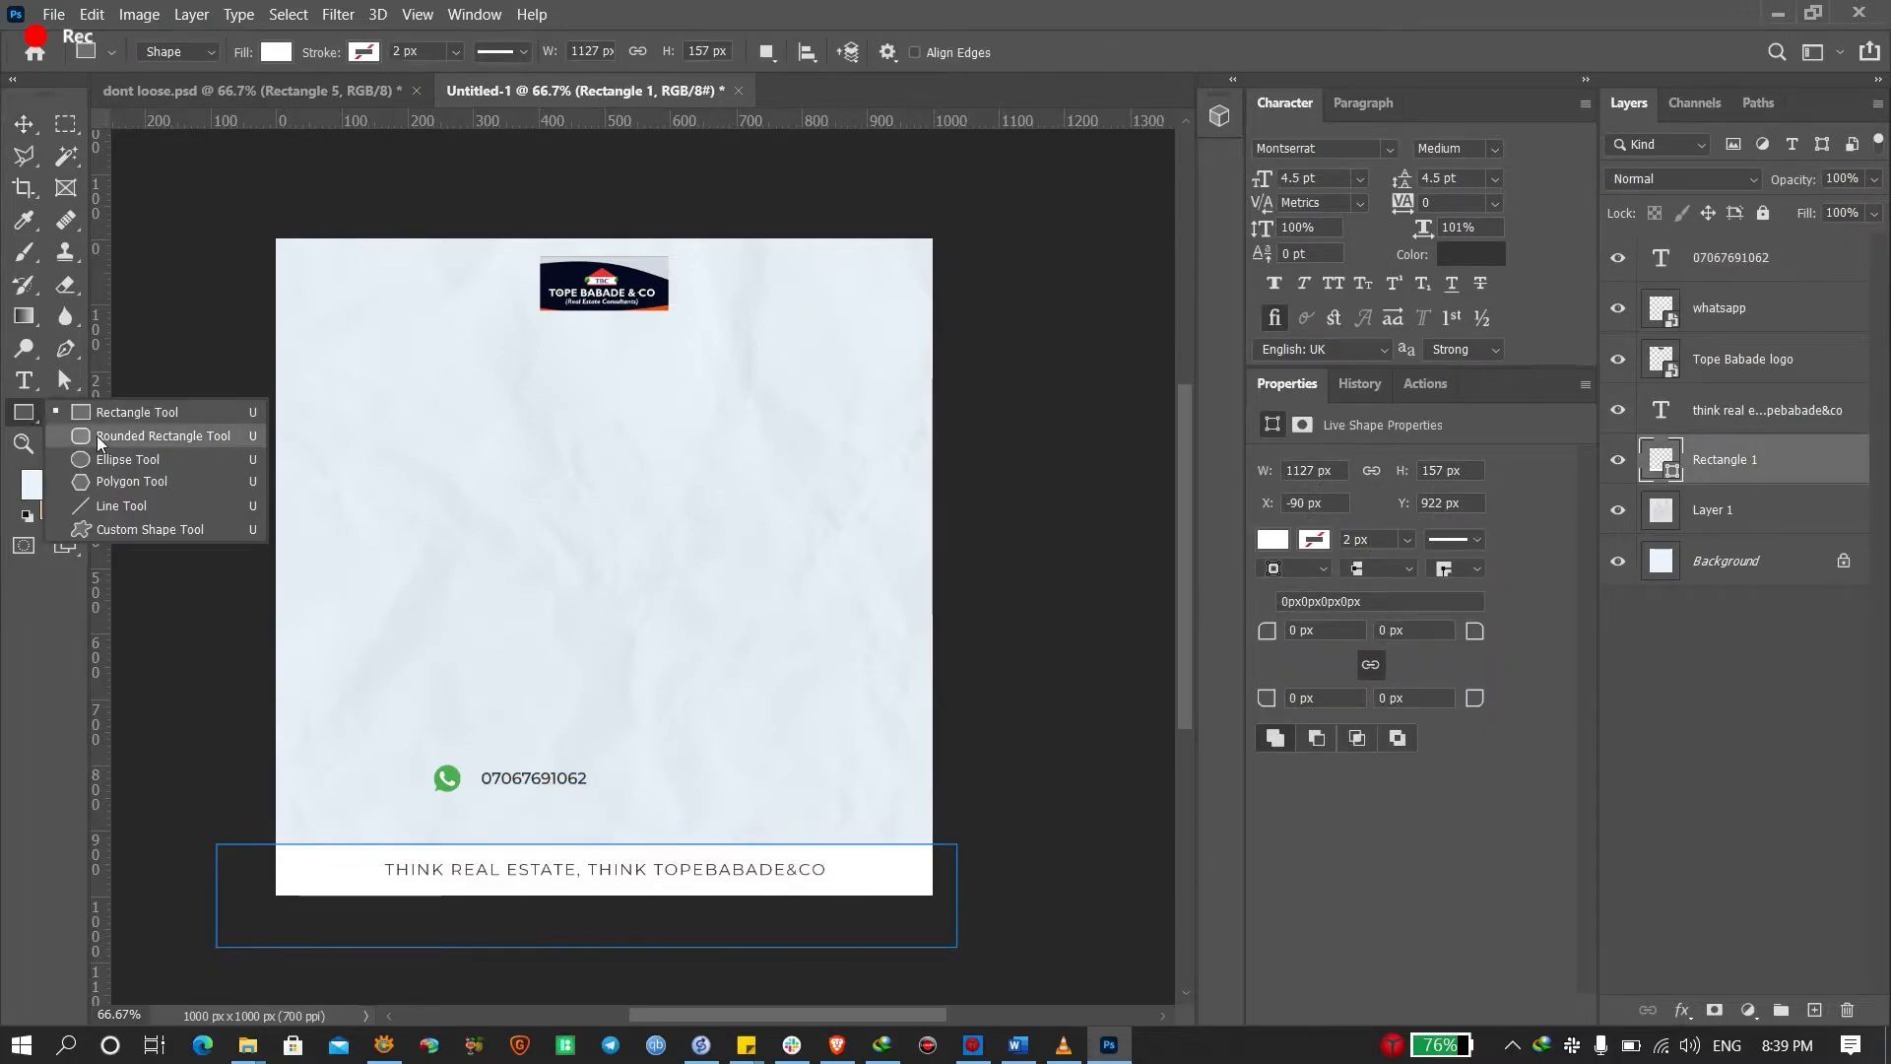
left_click(148, 435)
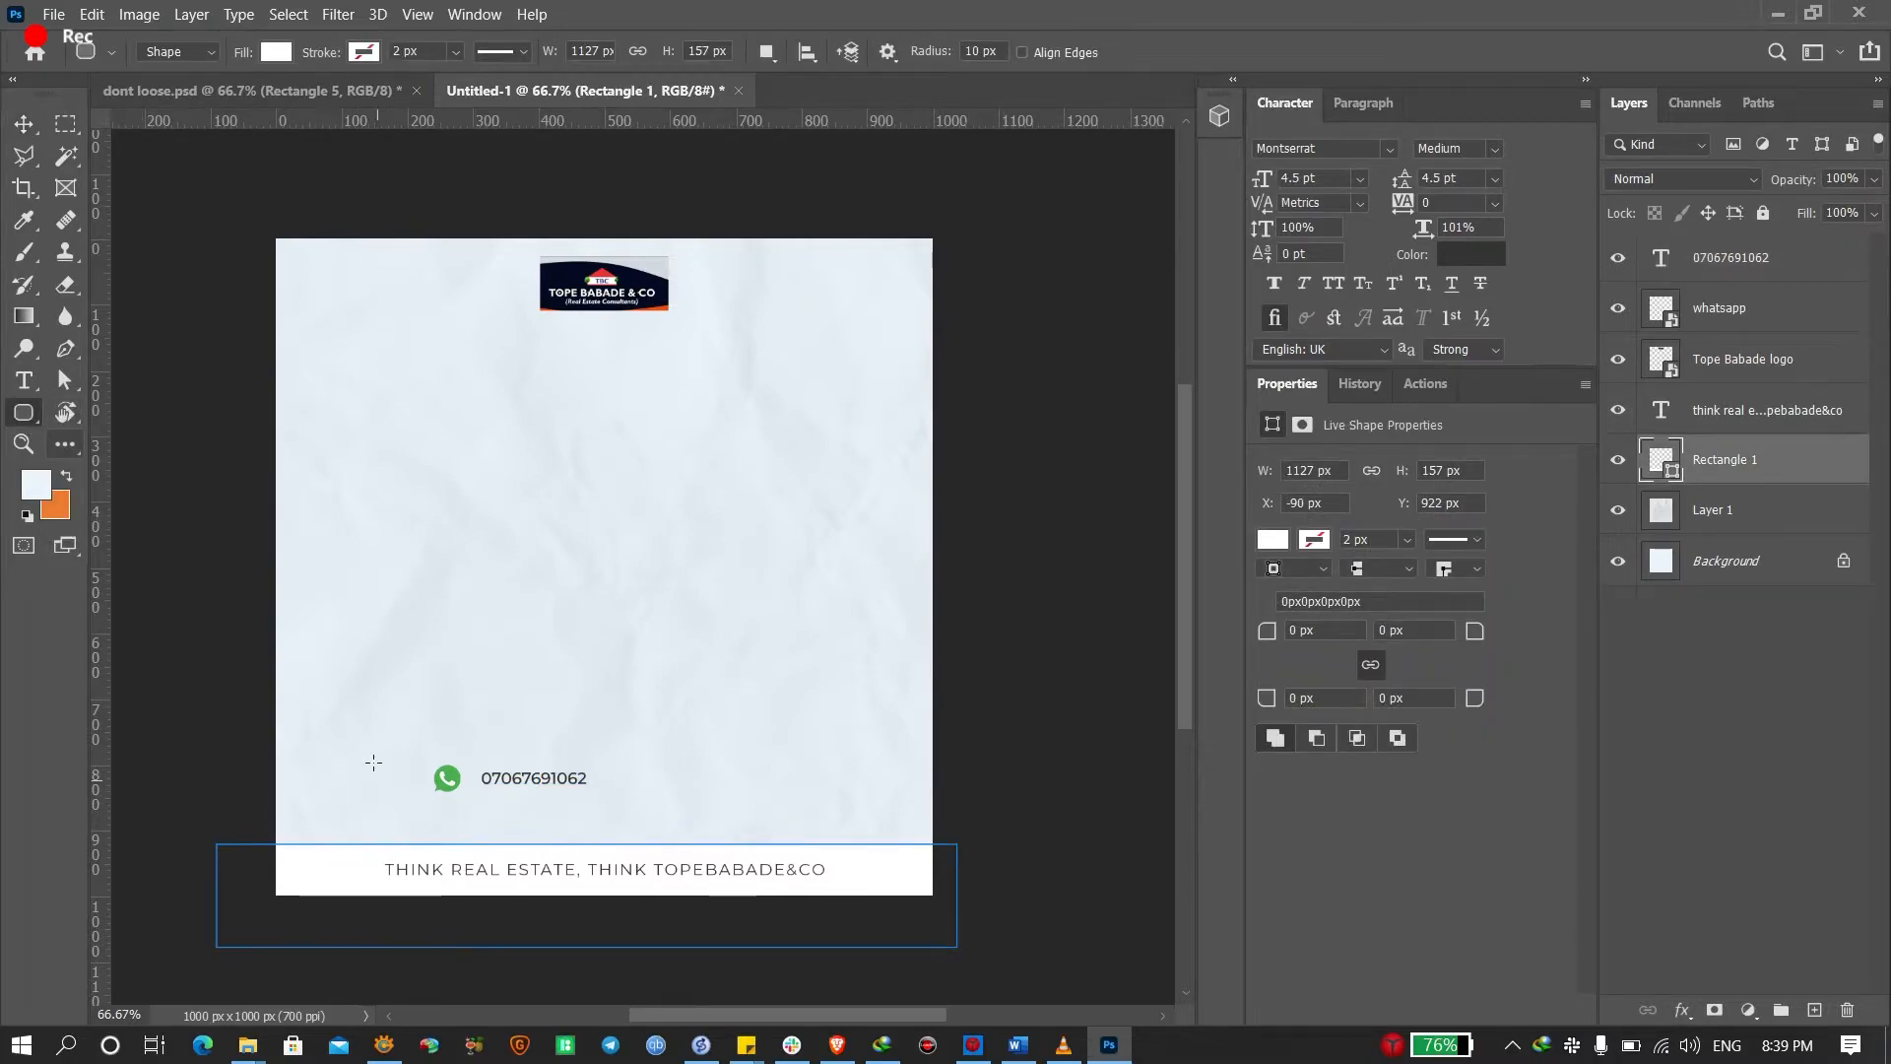
left_click_drag(376, 735, 800, 803)
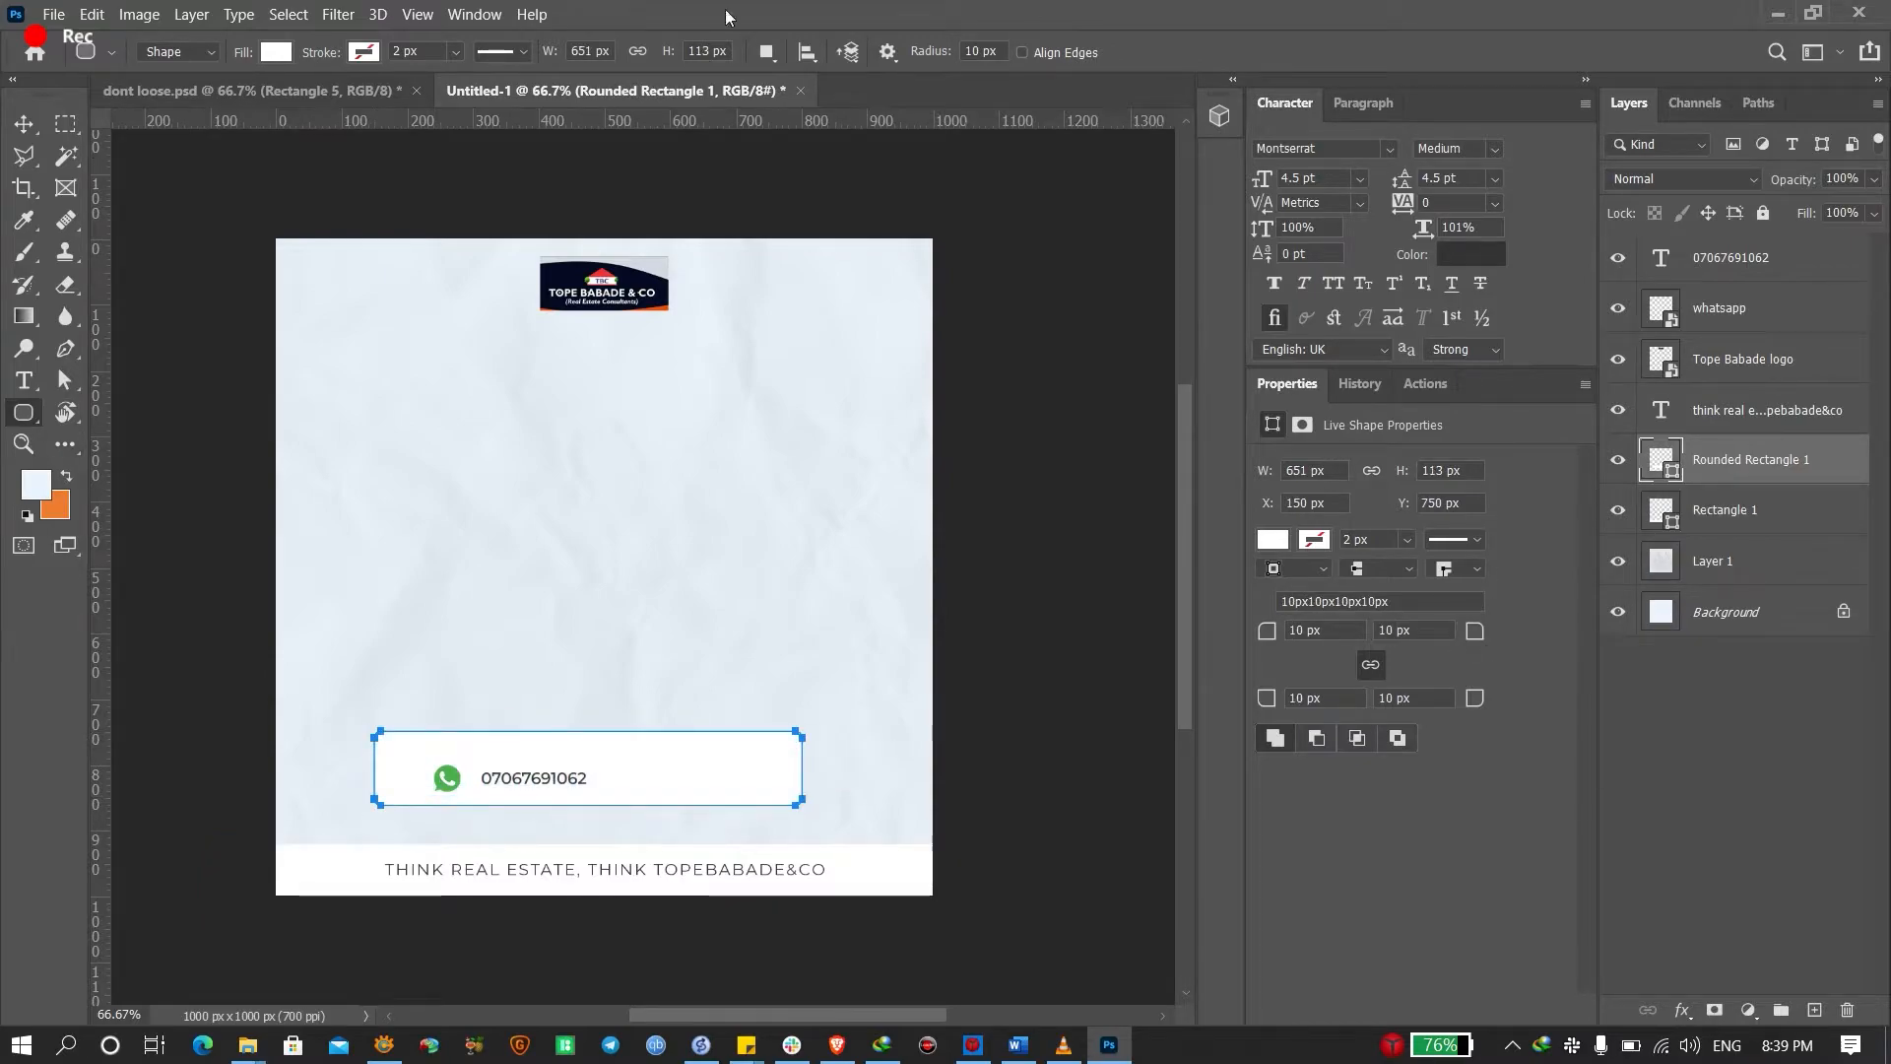
Round the box corners to 56.5 px and move the pill slightly lower
left_click(475, 14)
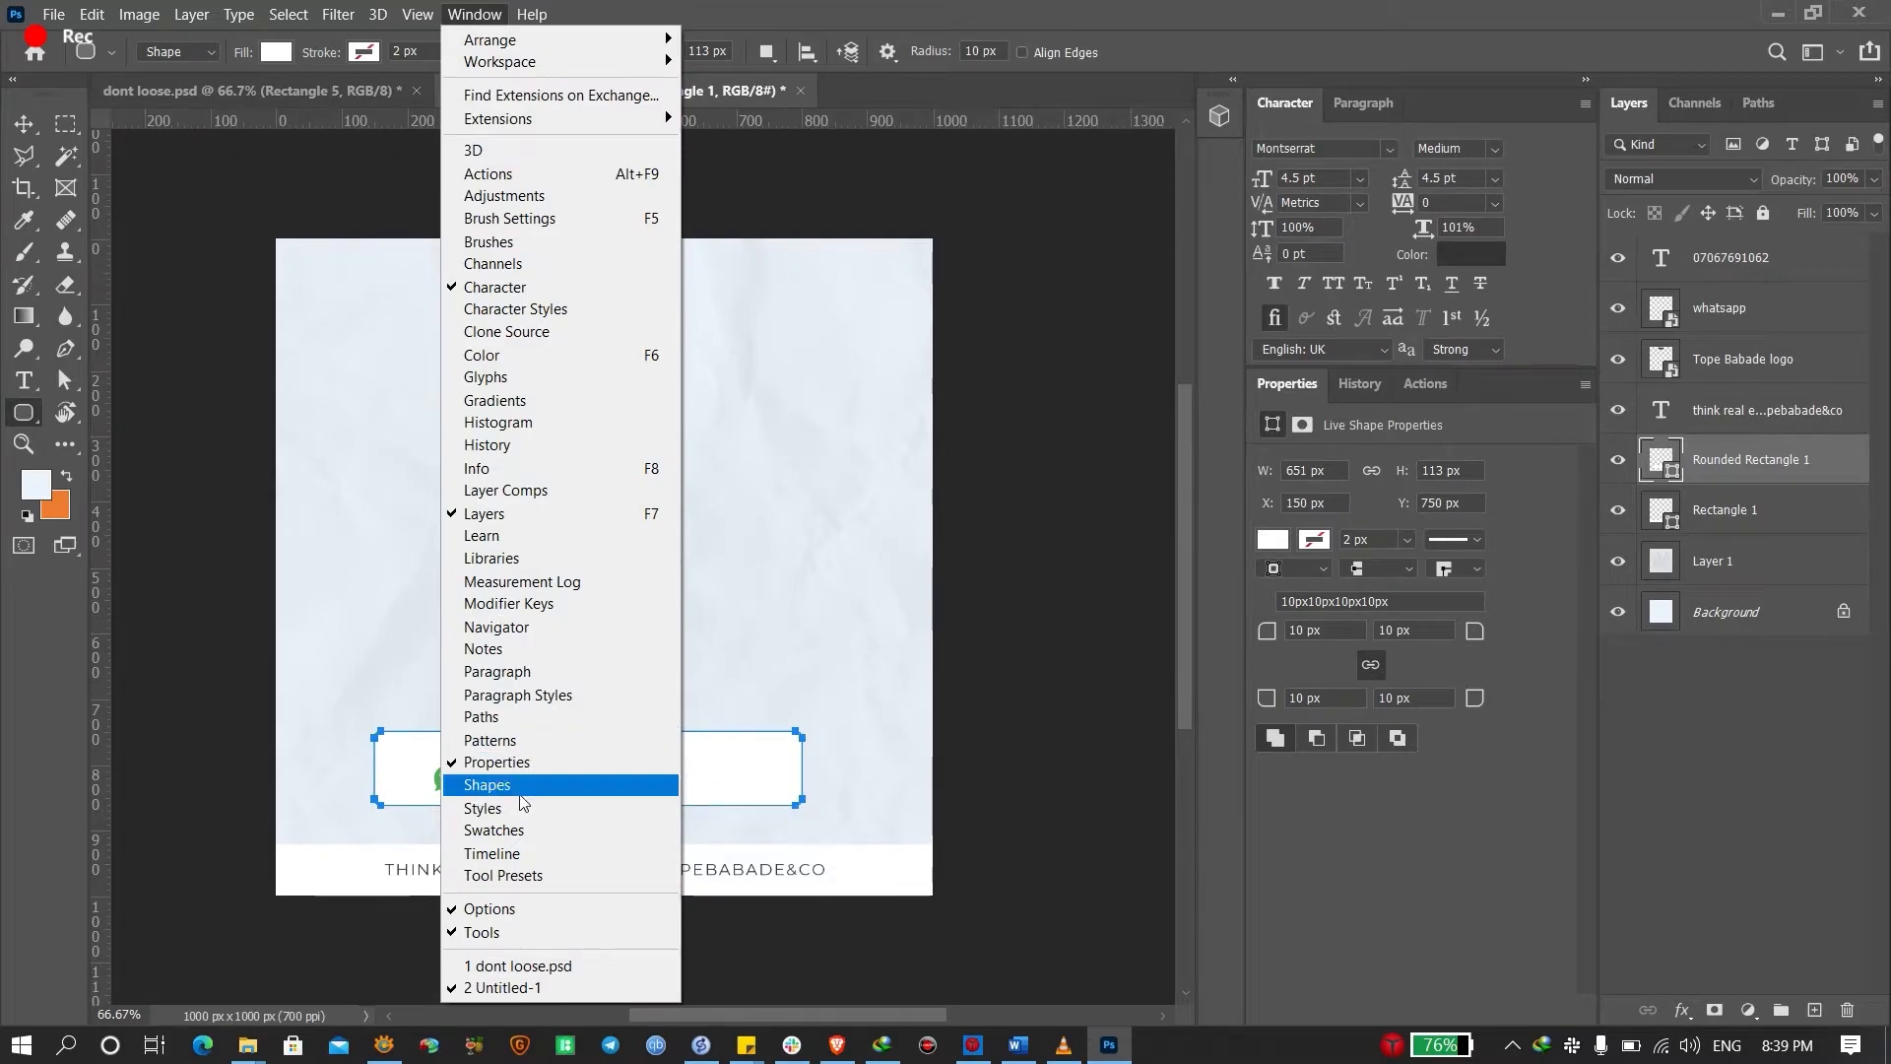
mouse_move(377, 14)
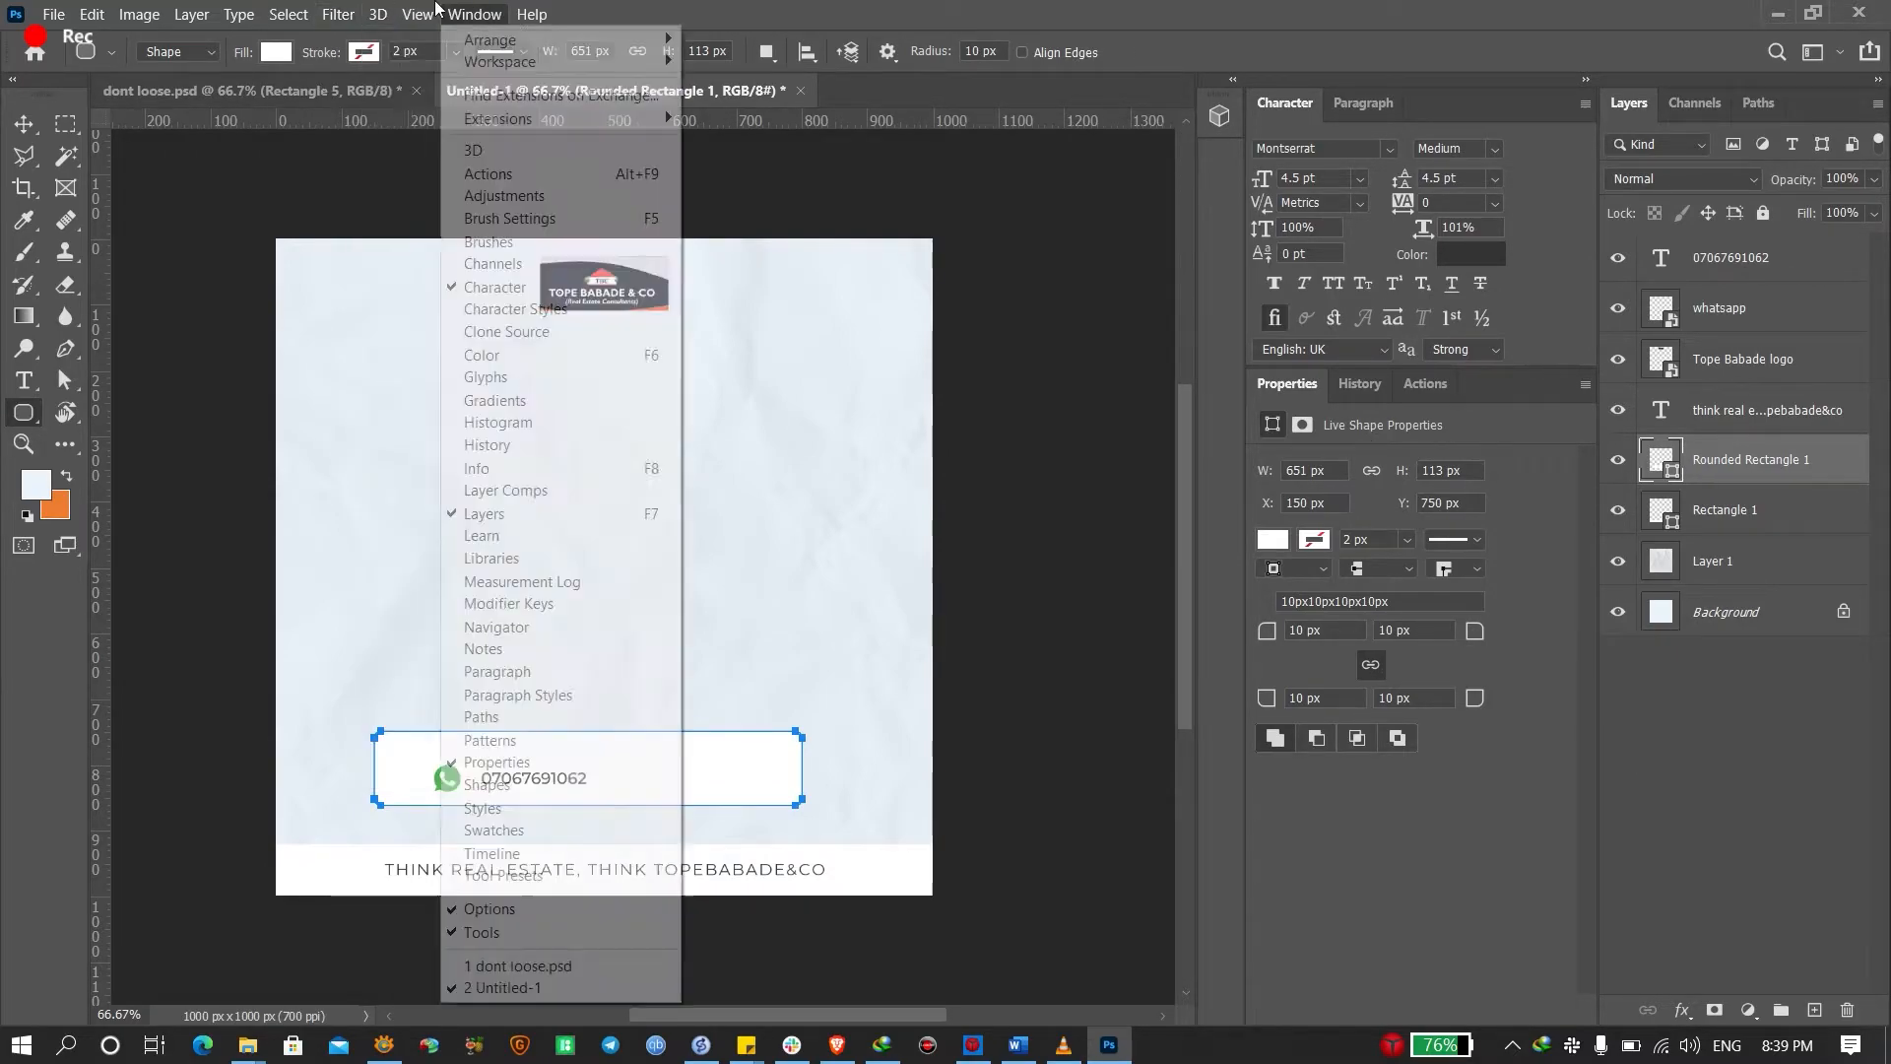
left_click(475, 14)
left_click(474, 14)
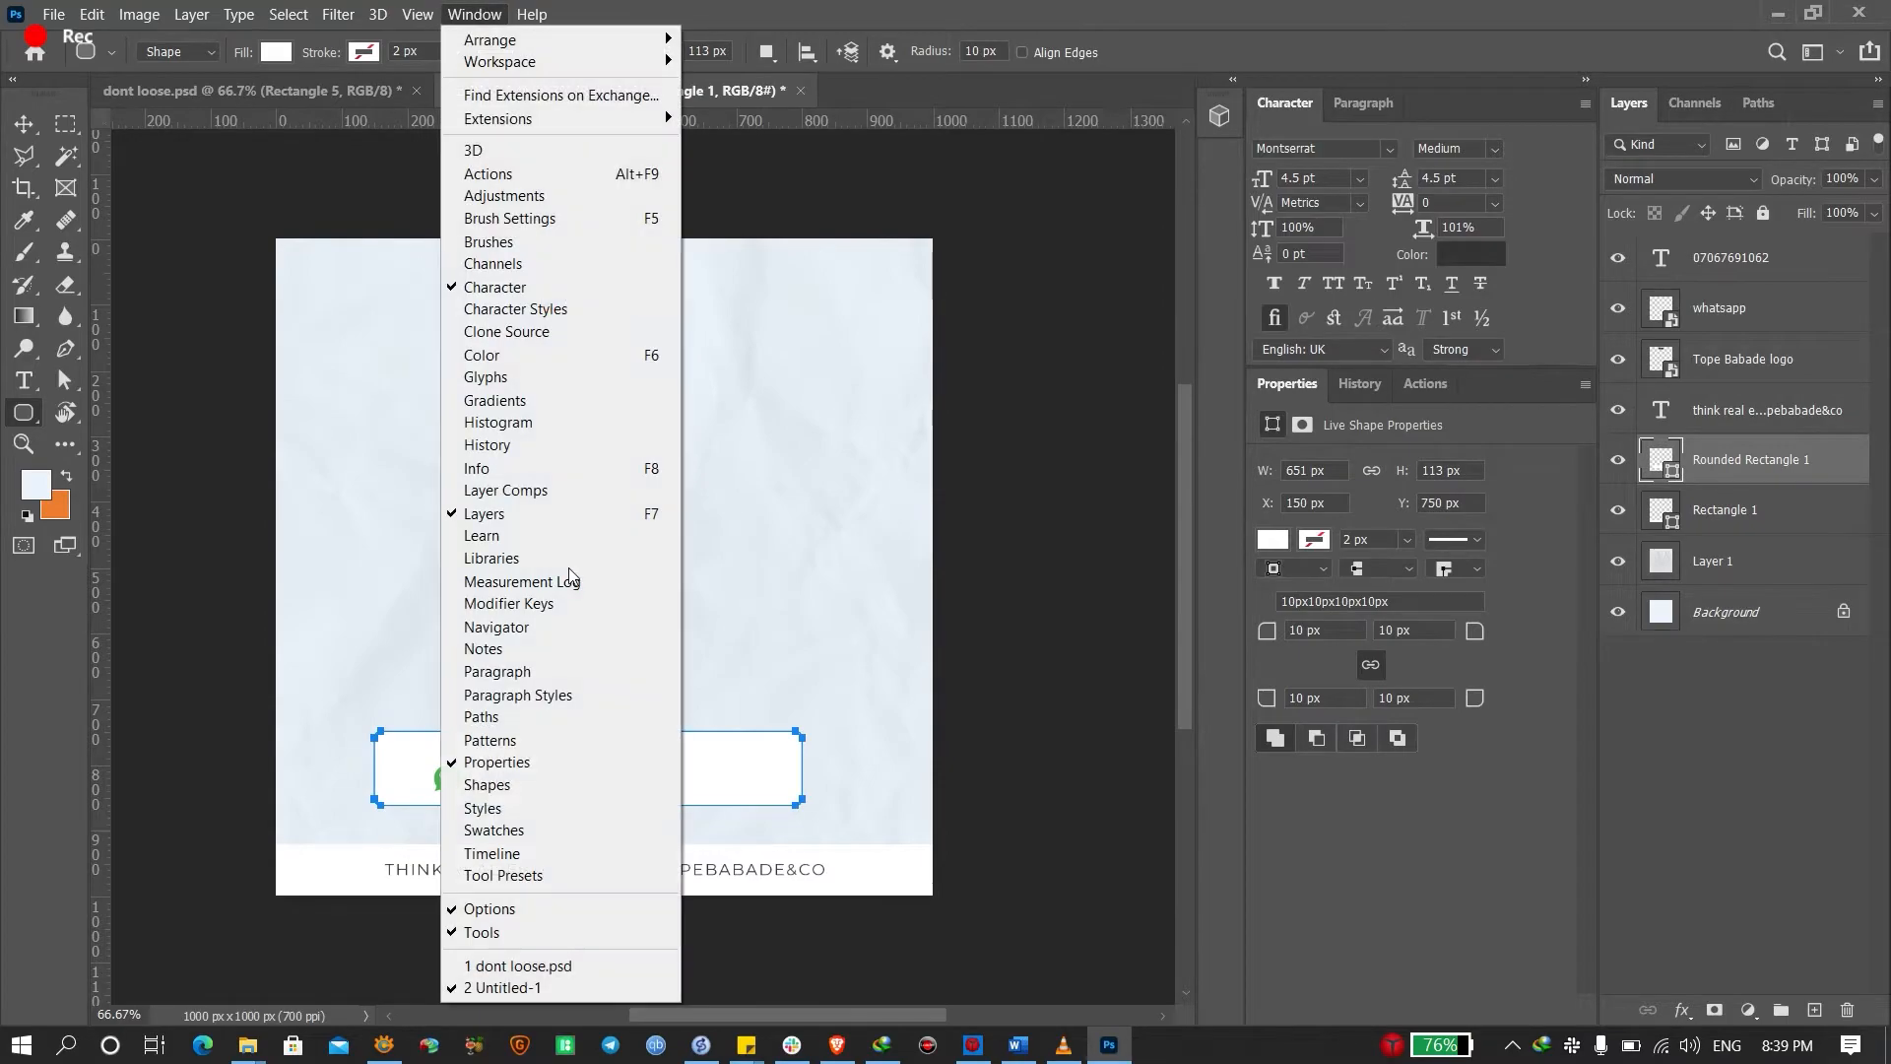
left_click(1110, 215)
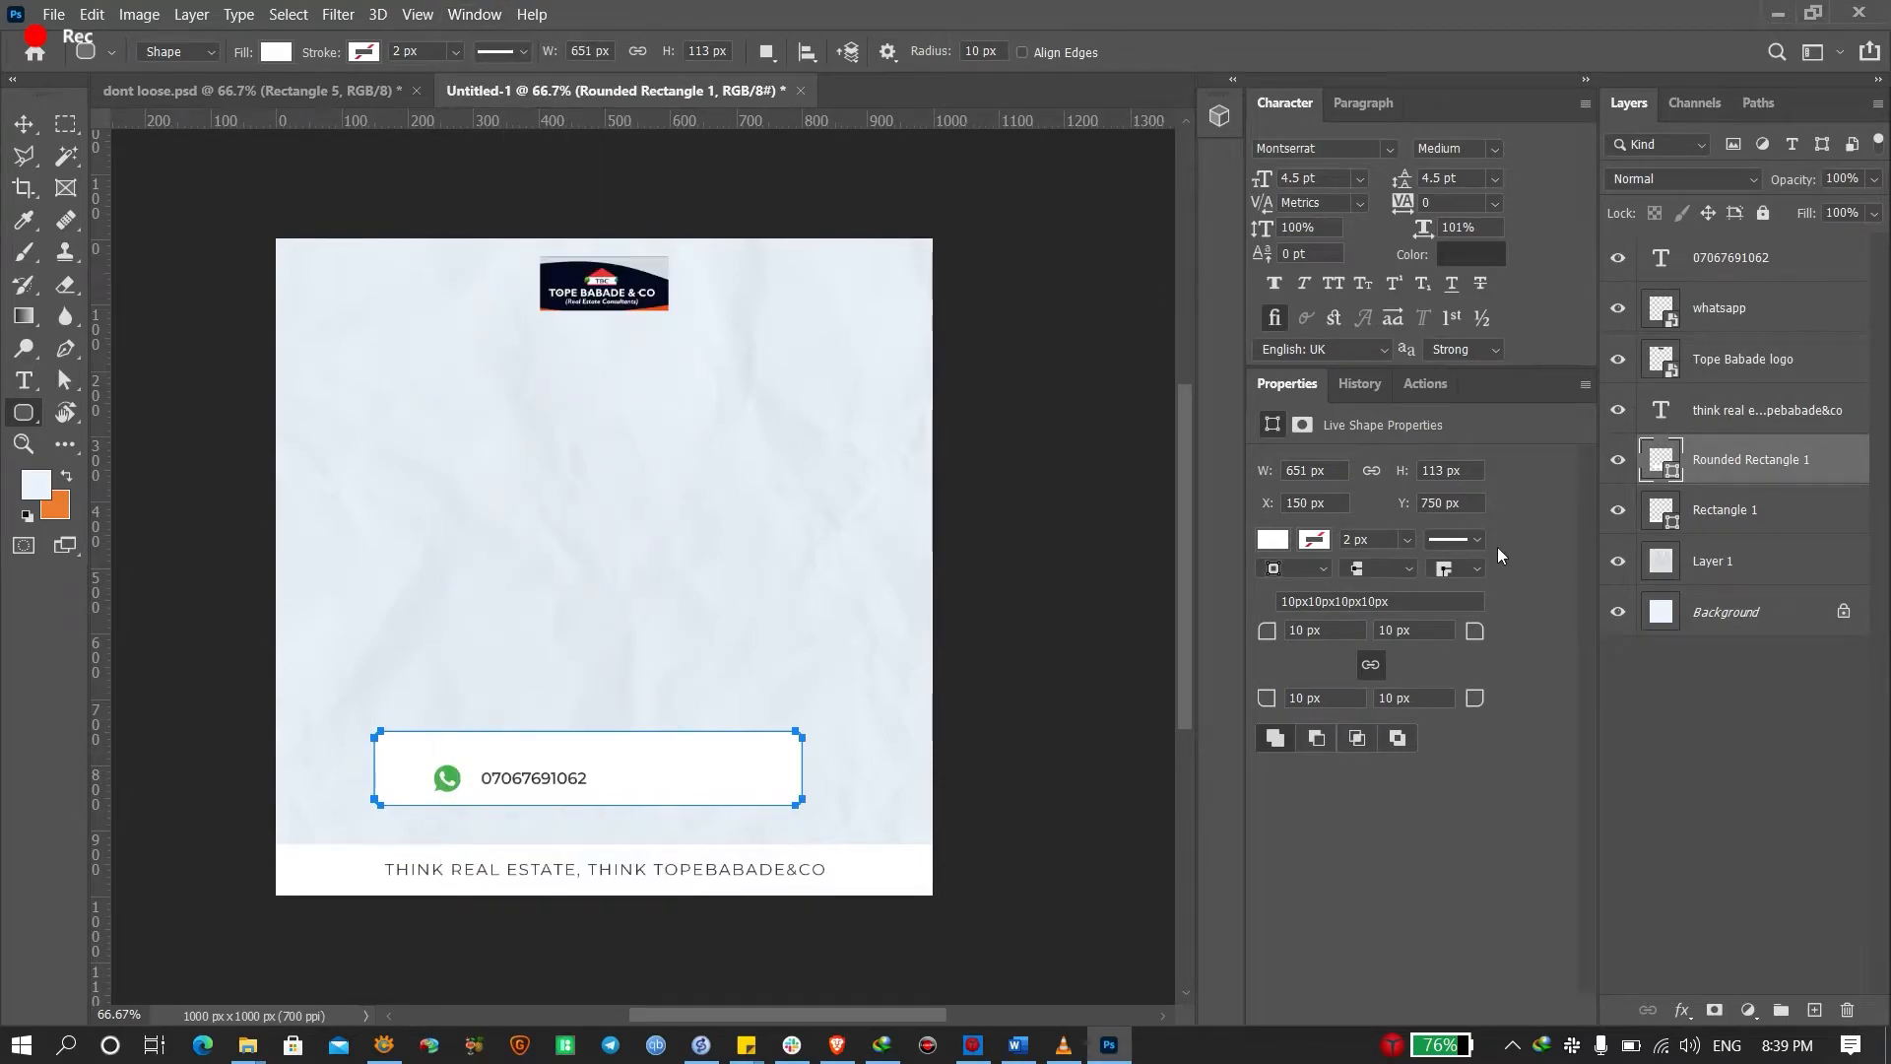
left_click_drag(1475, 631, 1814, 644)
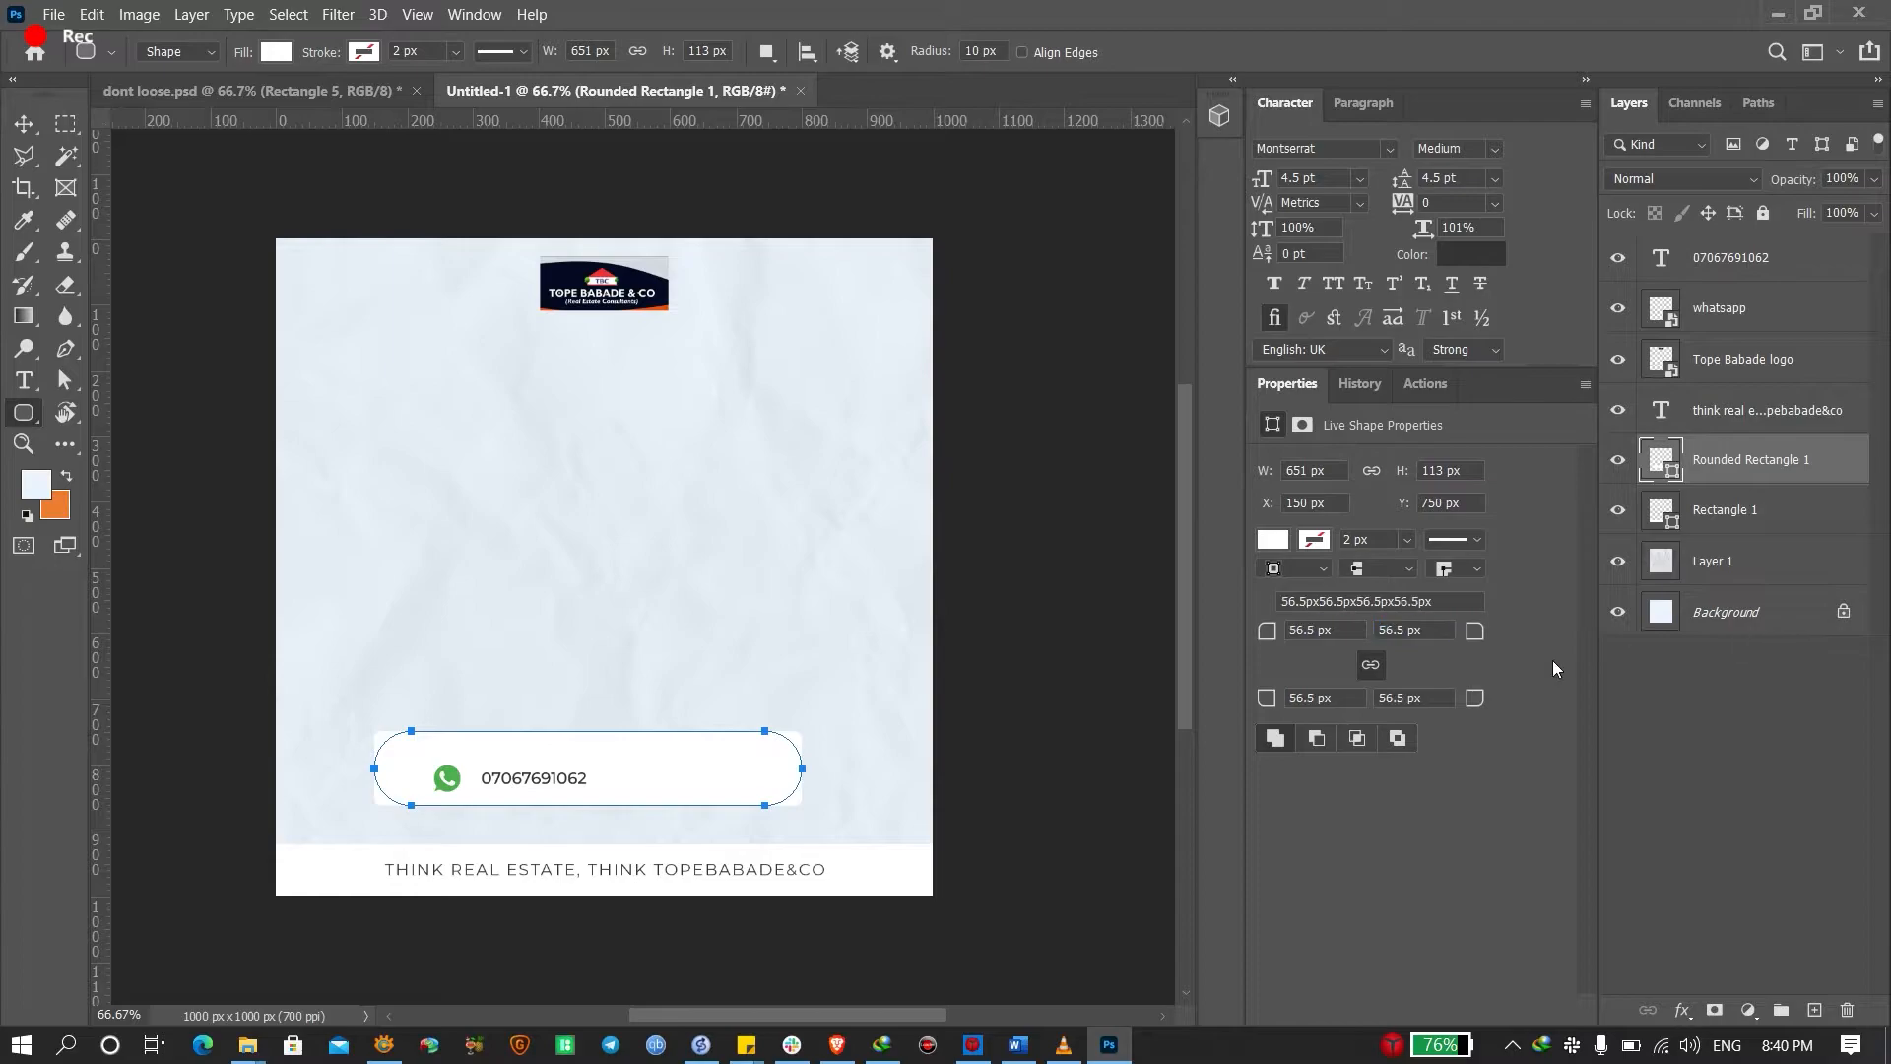
key("v")
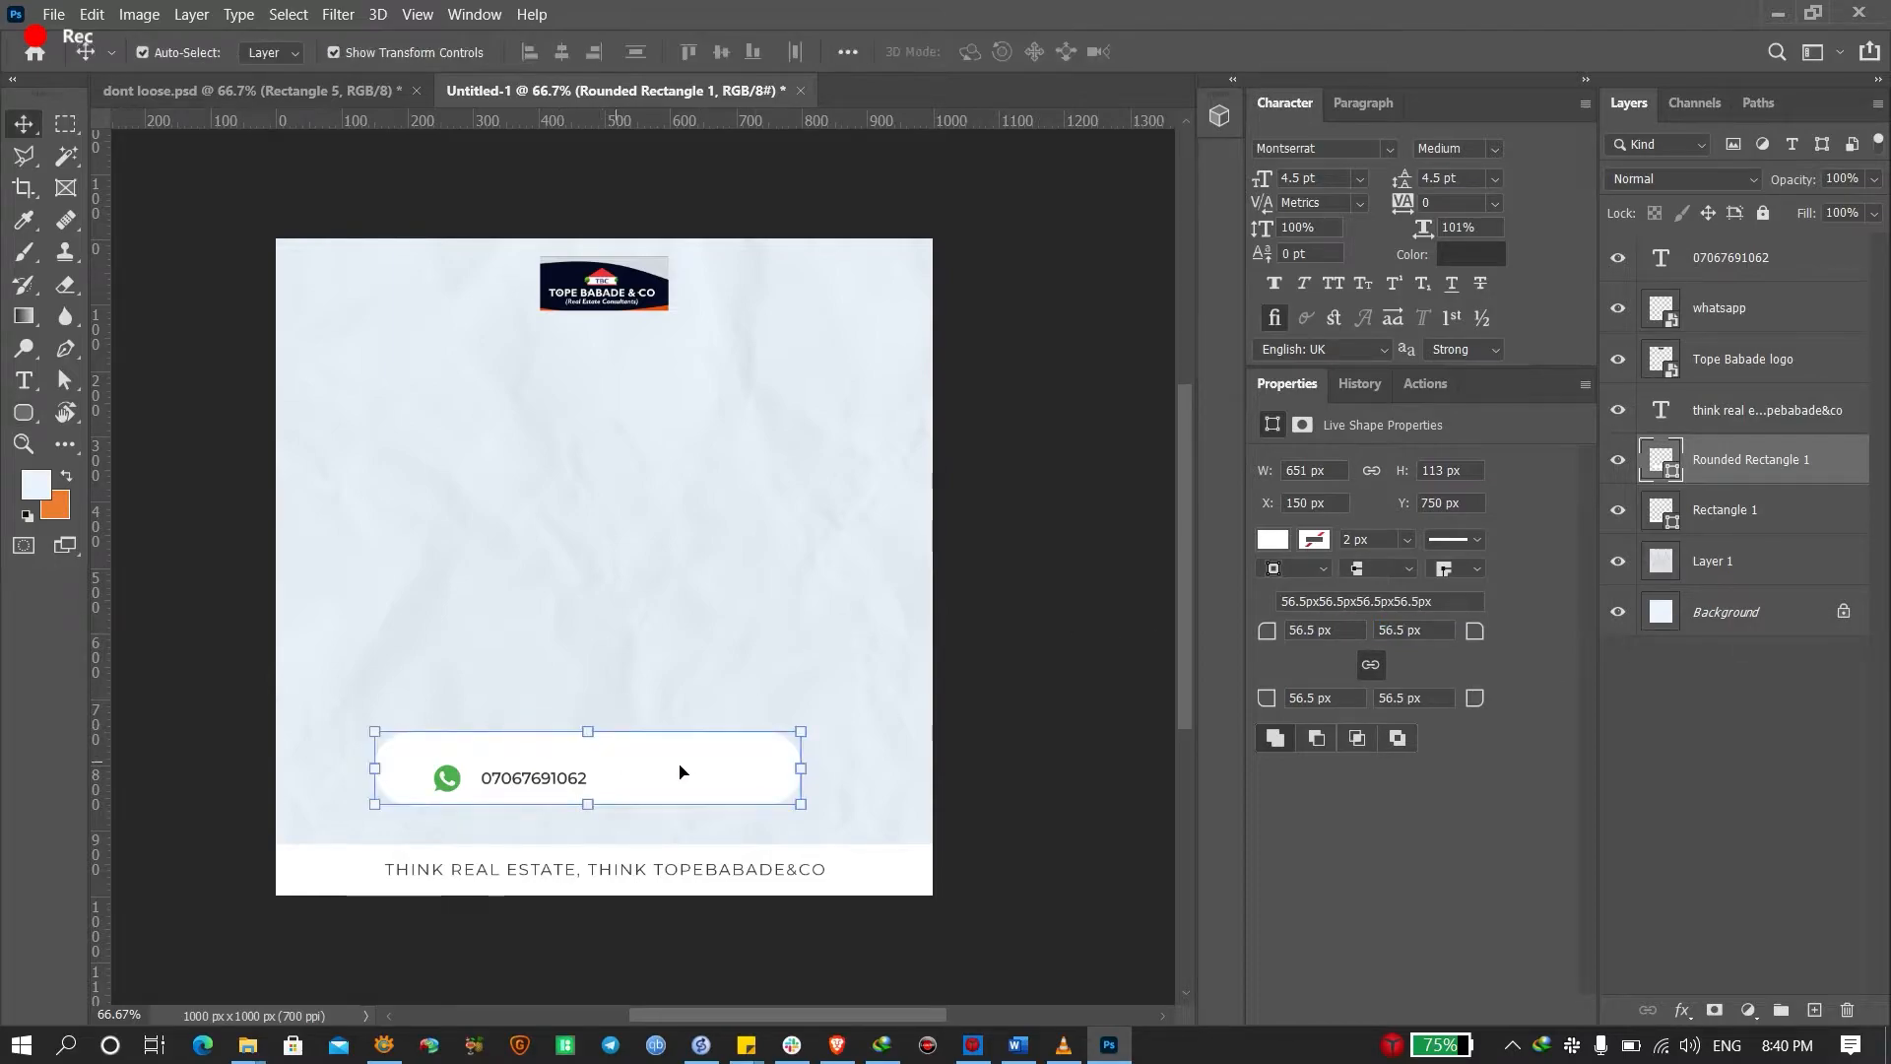
left_click_drag(682, 764, 690, 773)
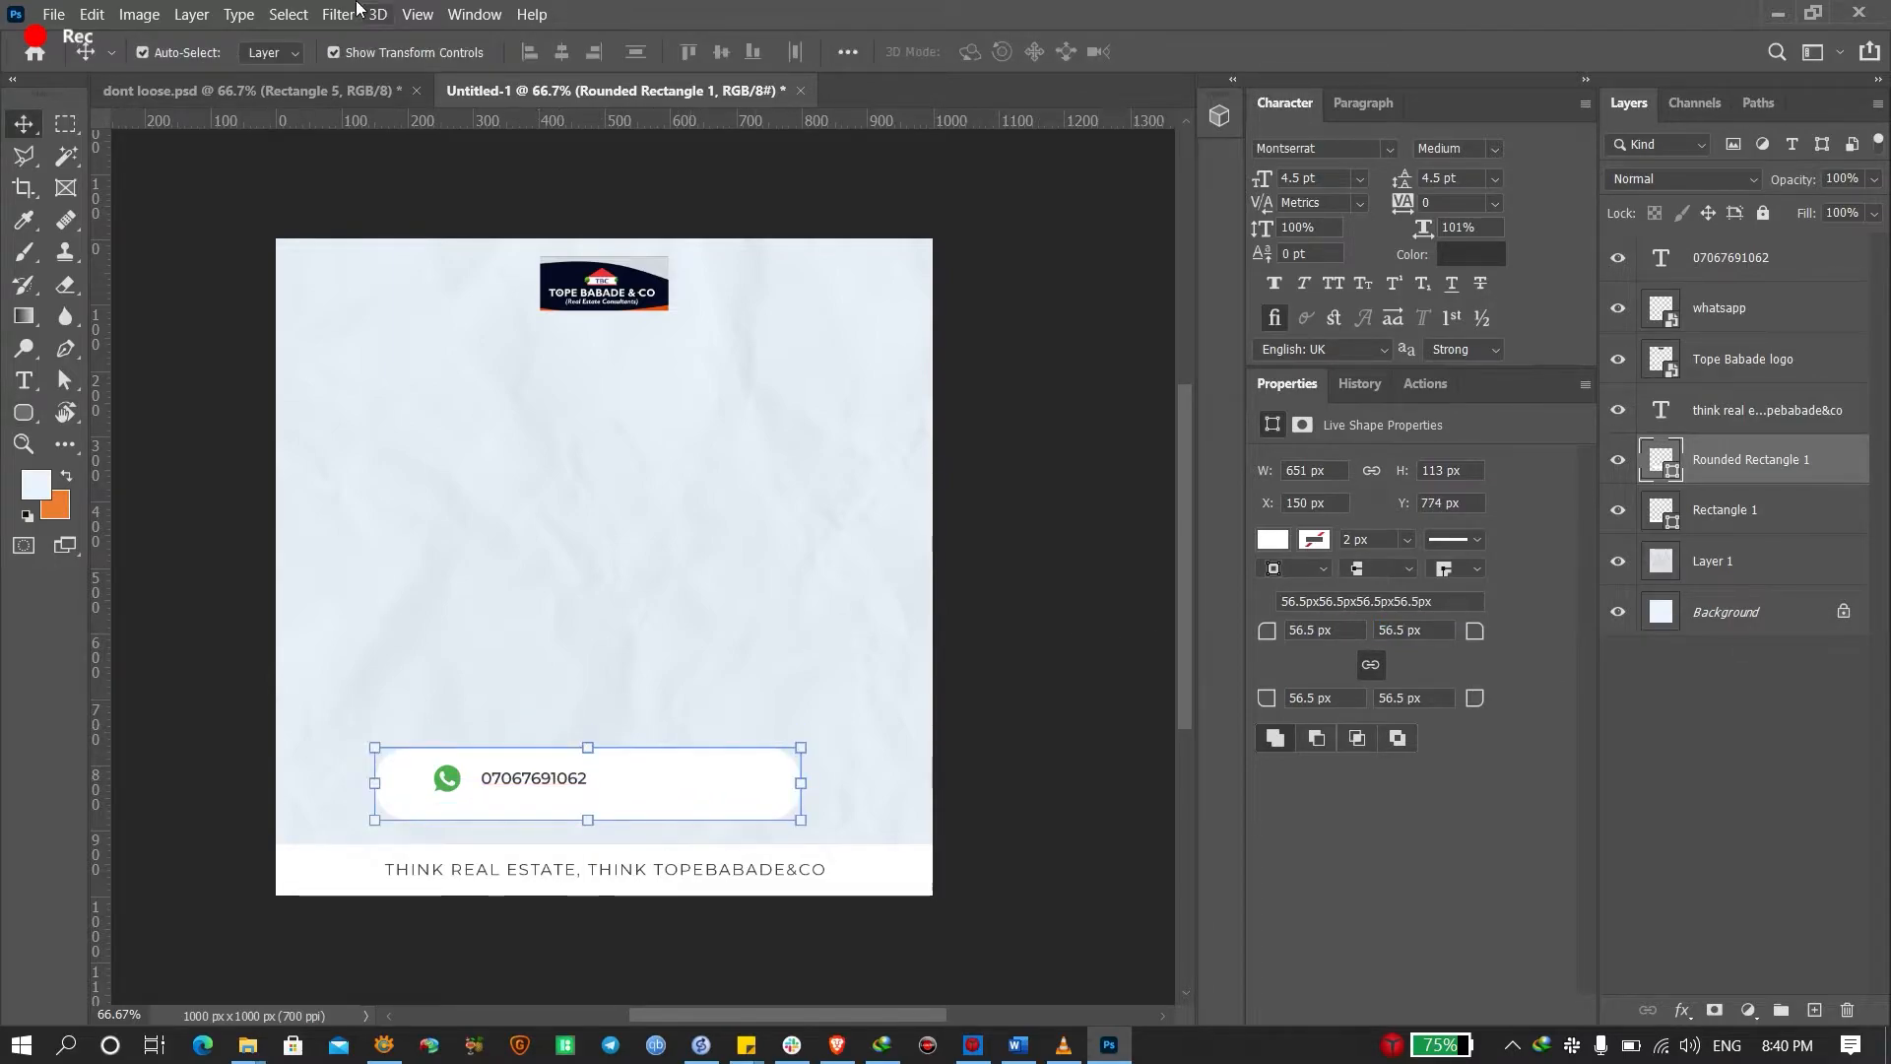
Inspect the halftone dot pattern in dont loose.psd, then return to the browser
left_click(354, 90)
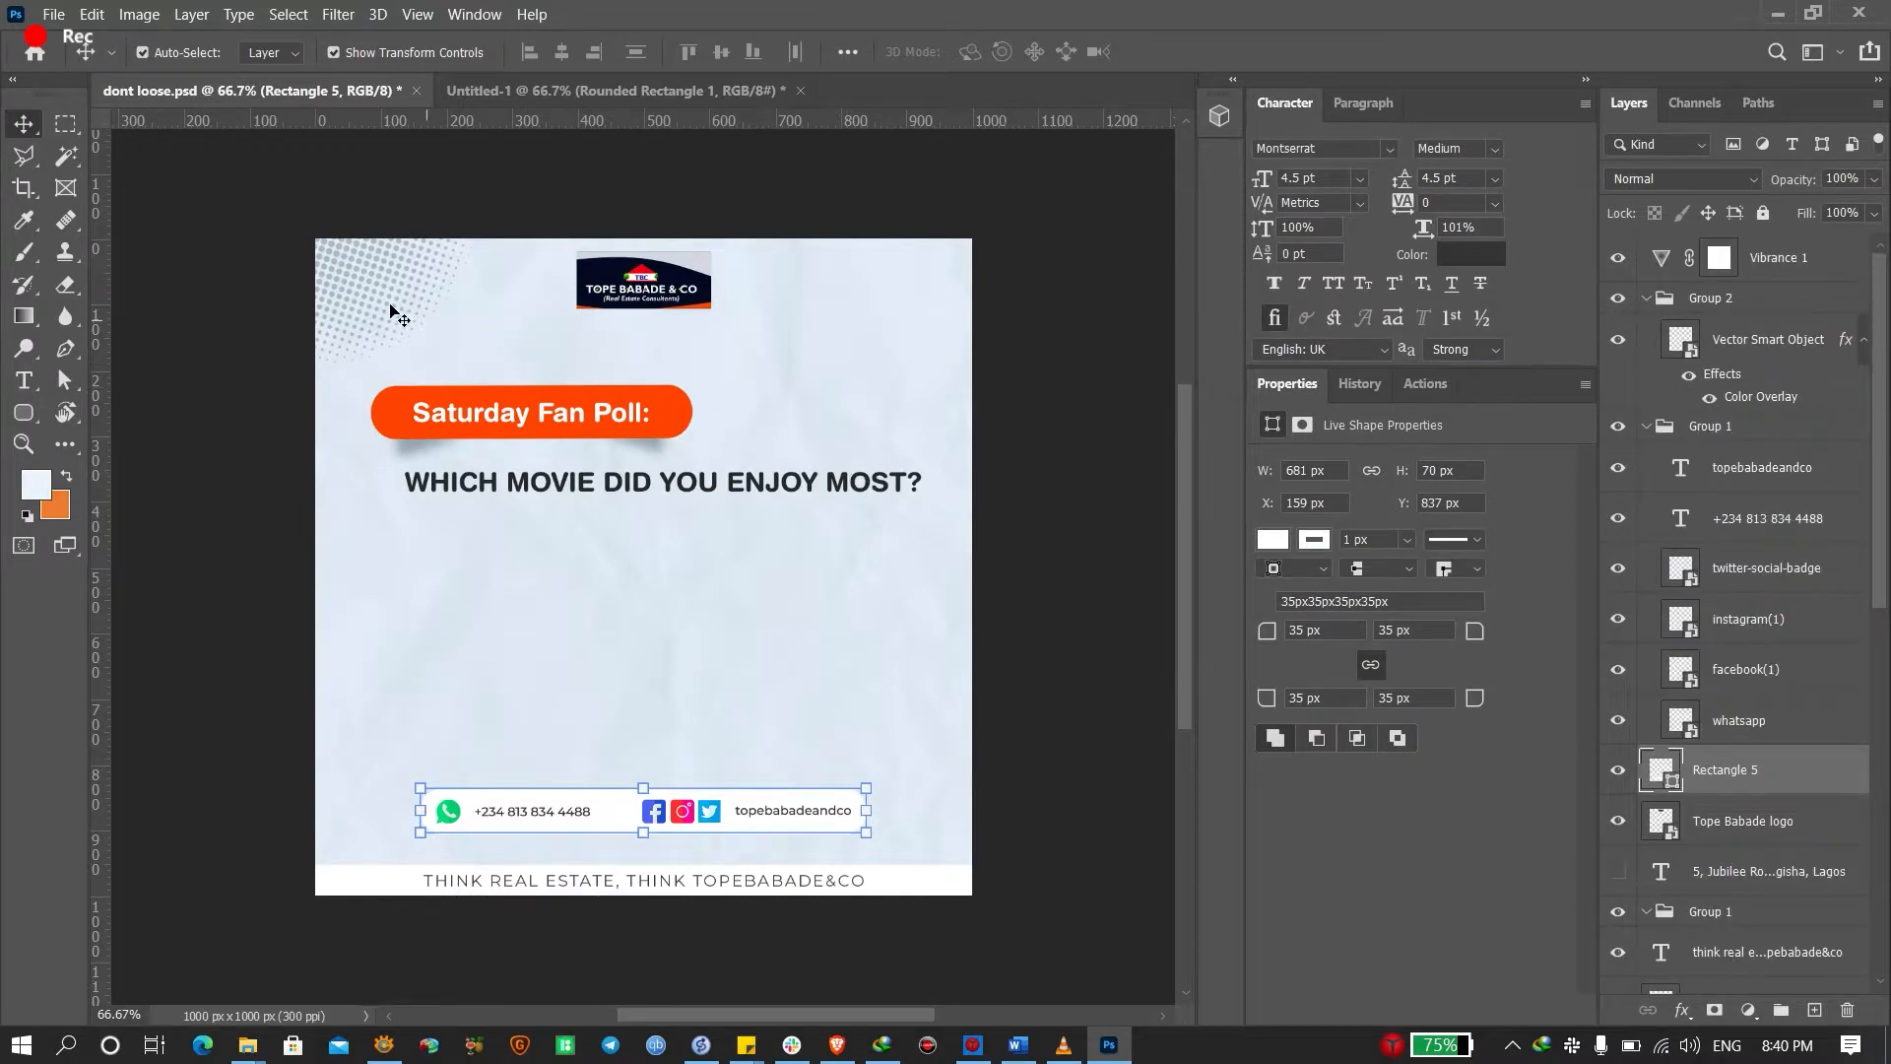
left_click(391, 313)
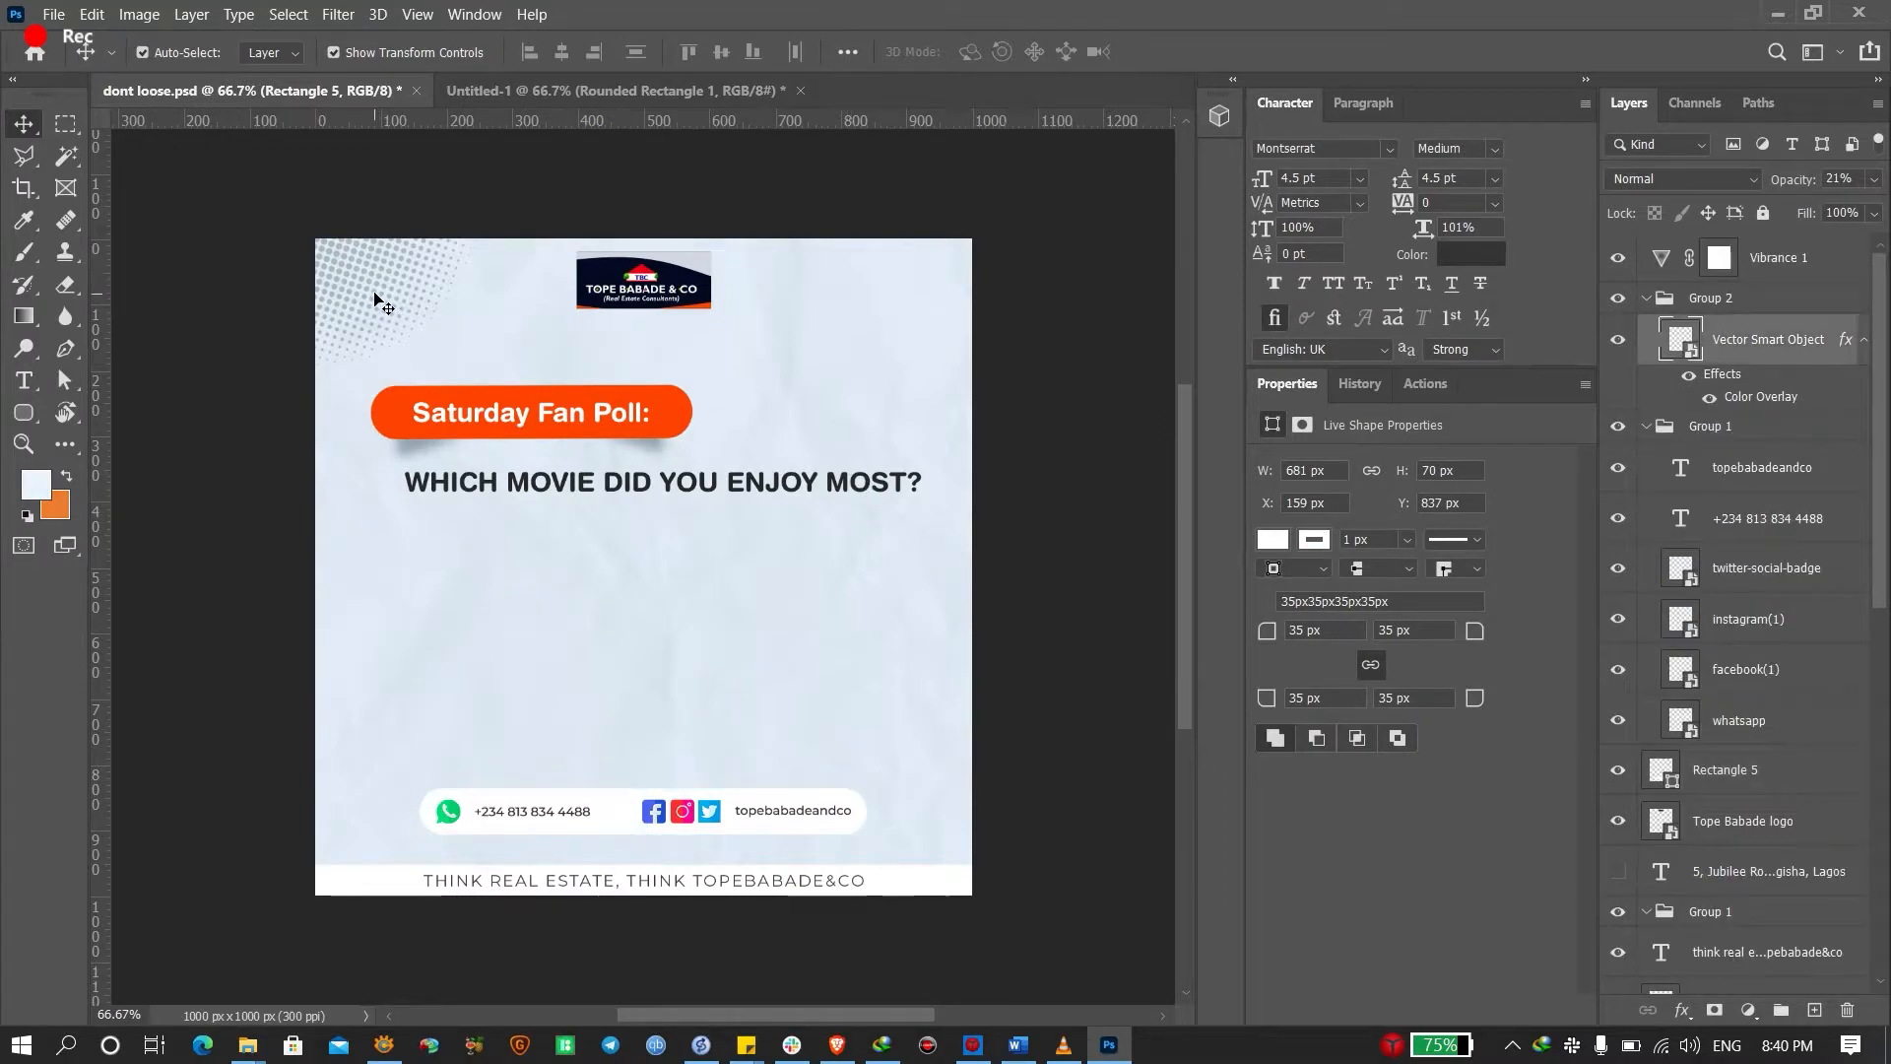
left_click(589, 94)
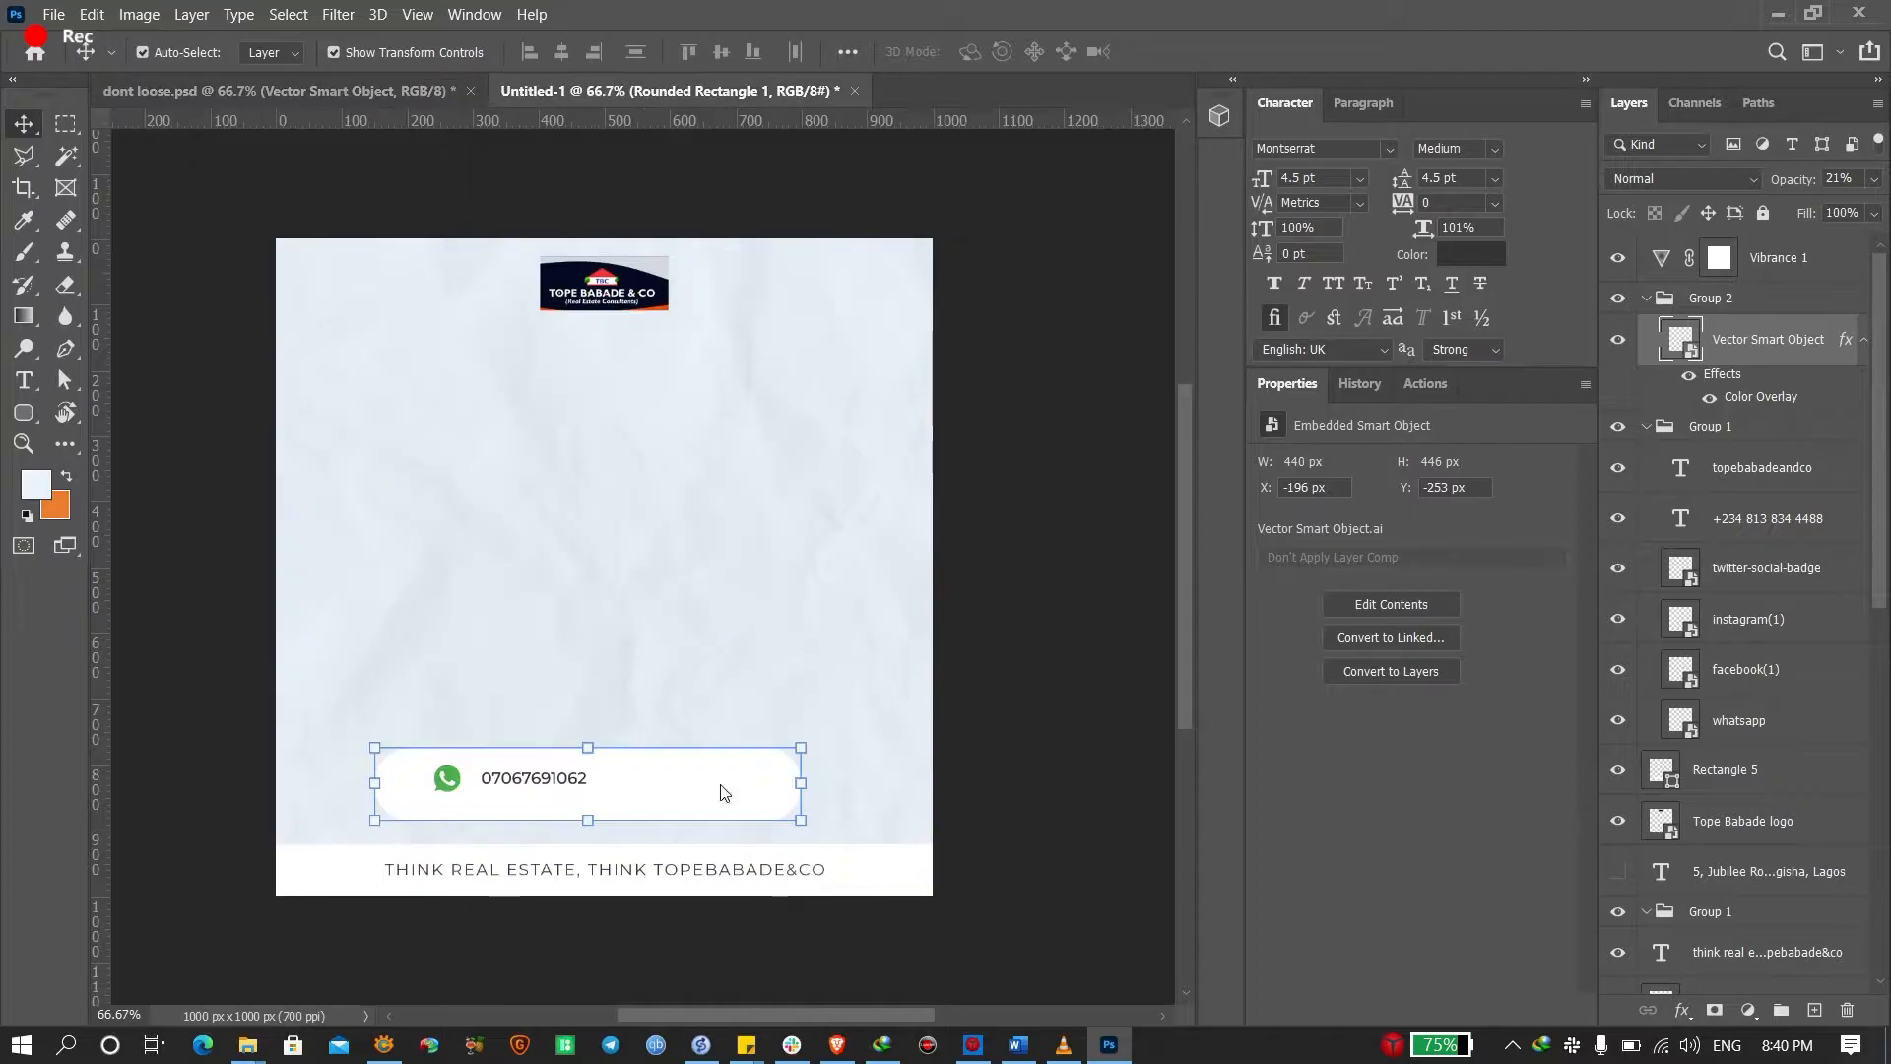
key("alt+Tab")
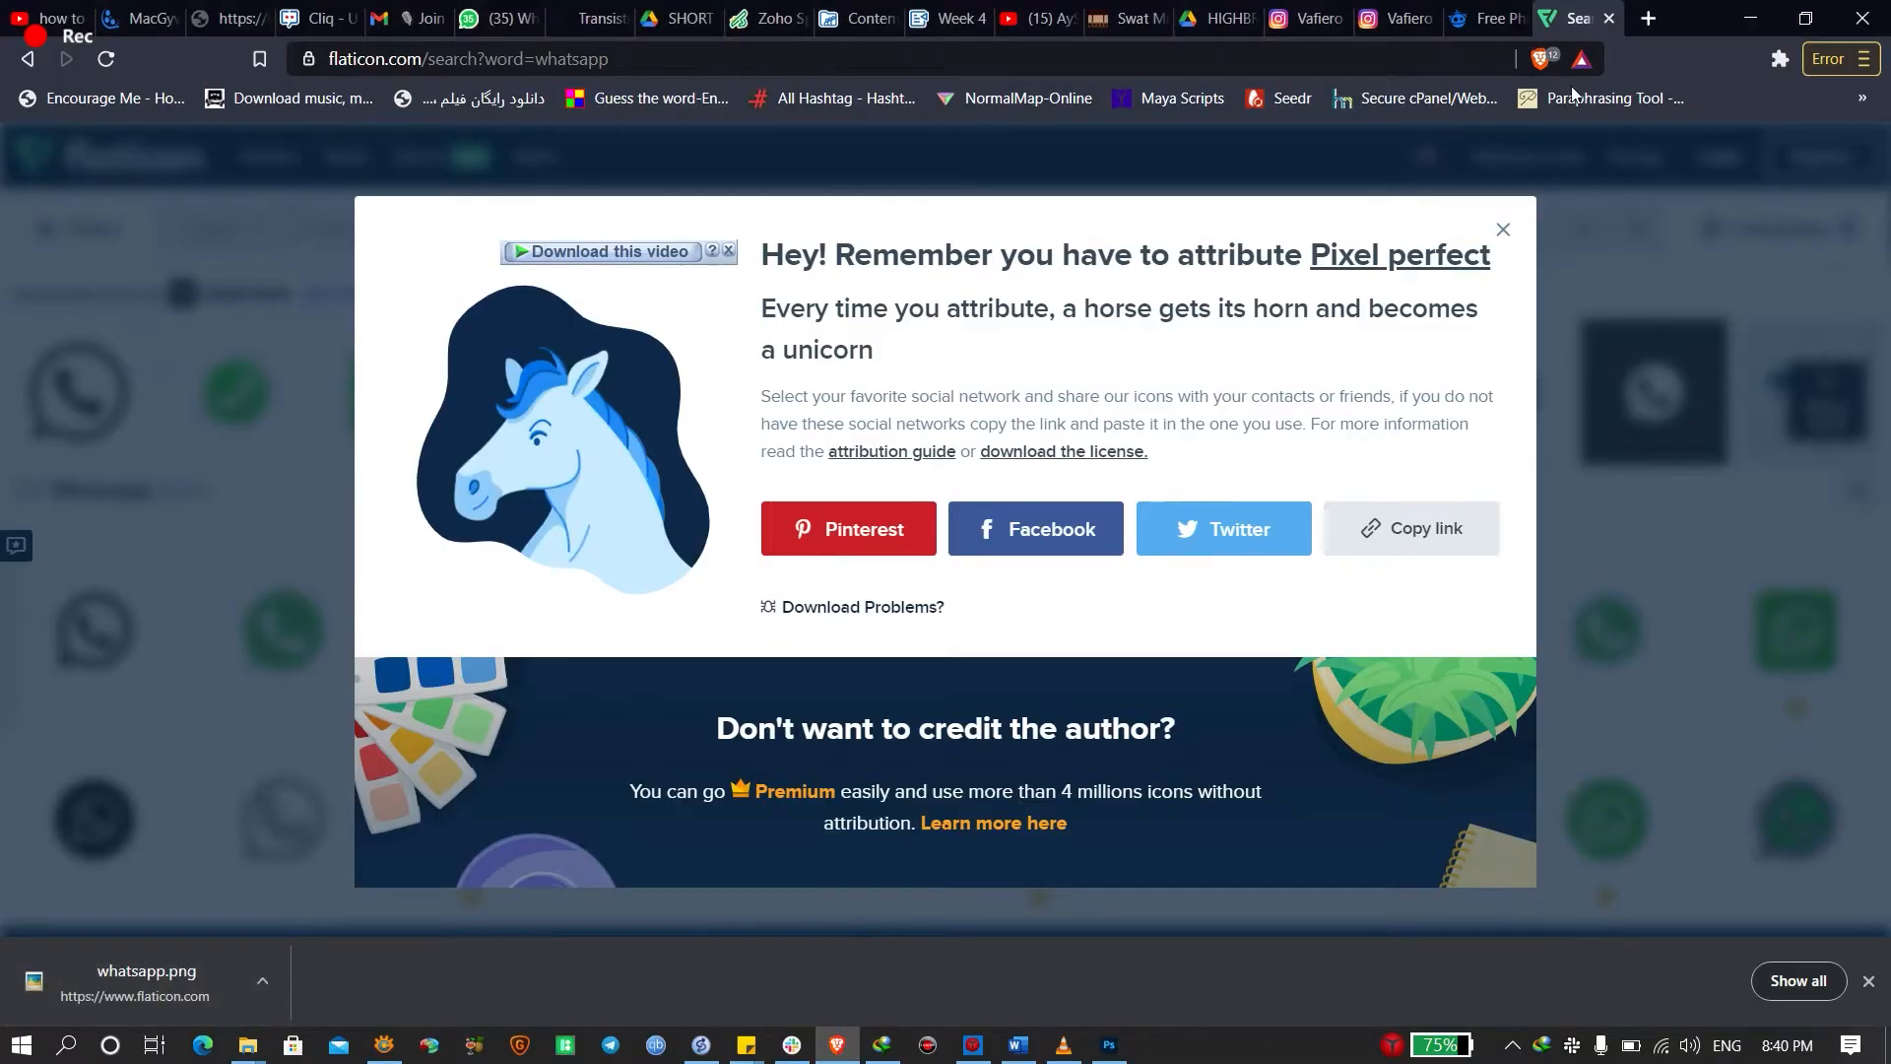
Search Freepik for 'cartoon', preview the Flat comic style background, then return to Photoshop
left_click(1486, 18)
key("Escape")
left_click(710, 222)
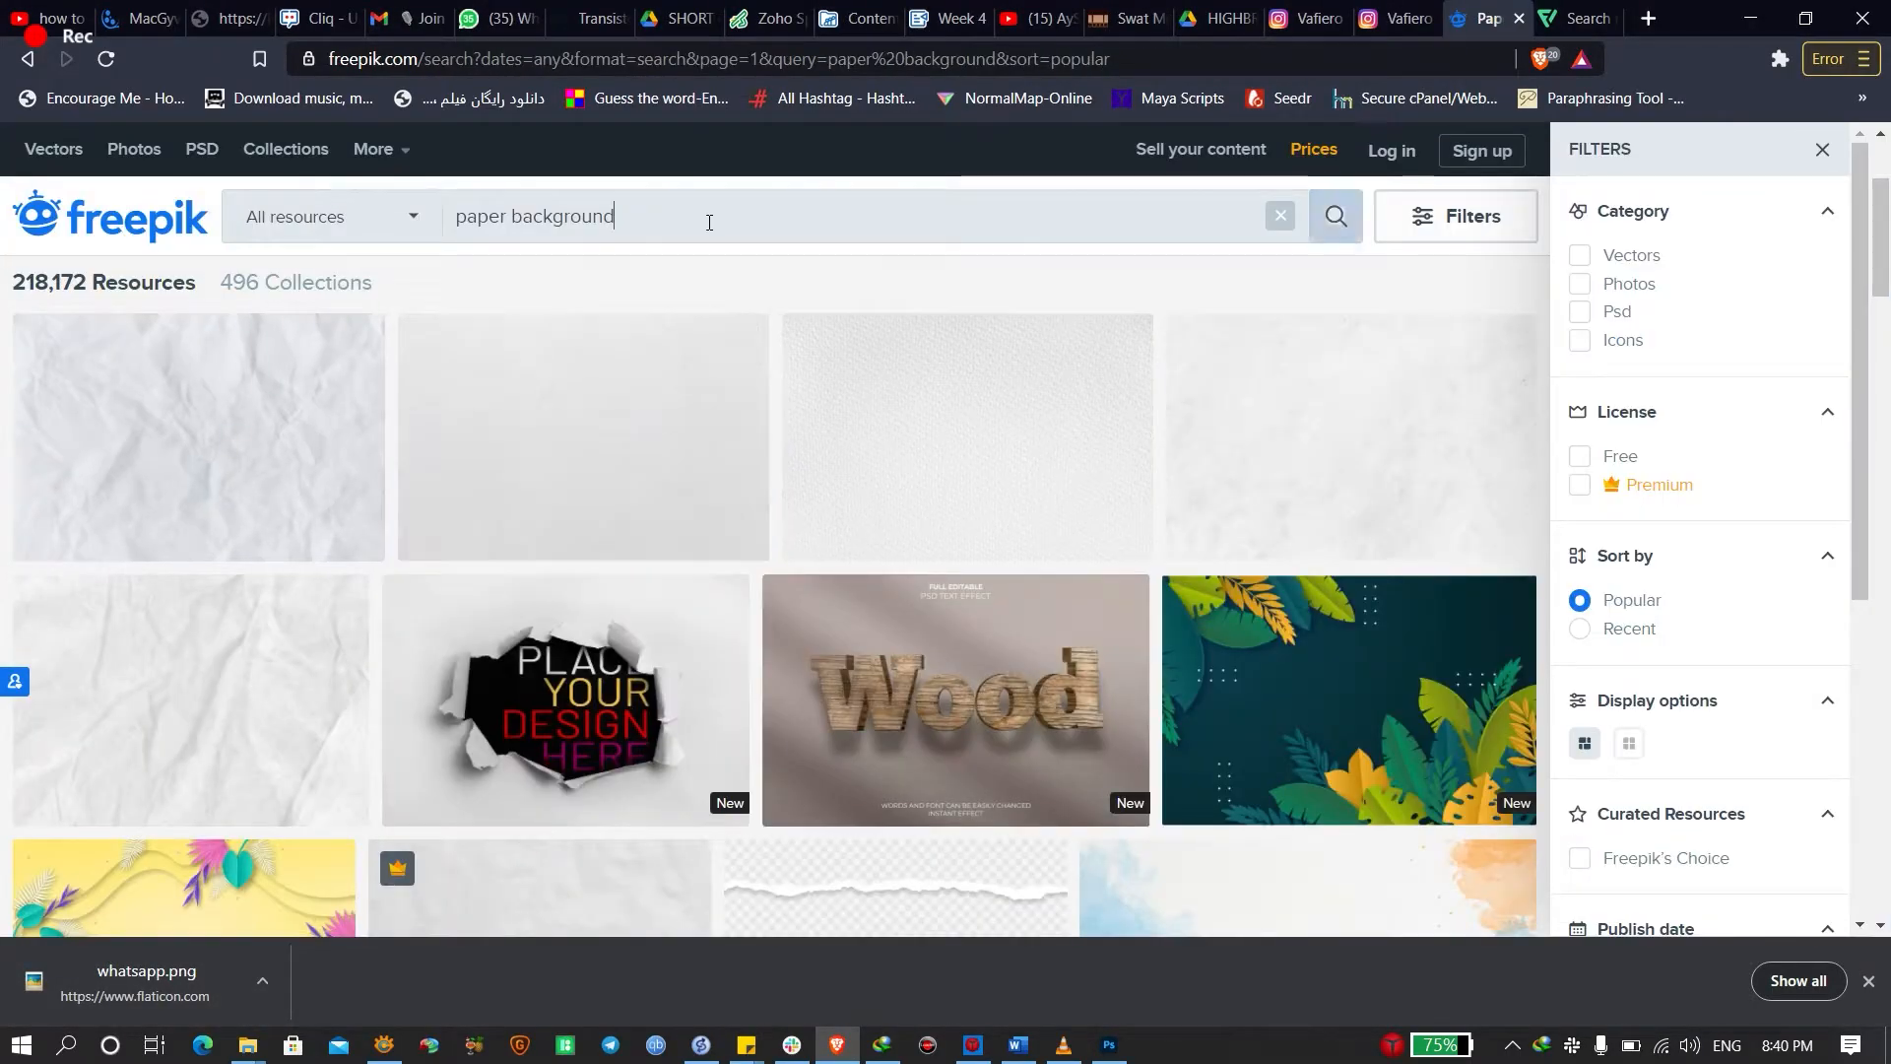
key("ctrl+a")
type("car")
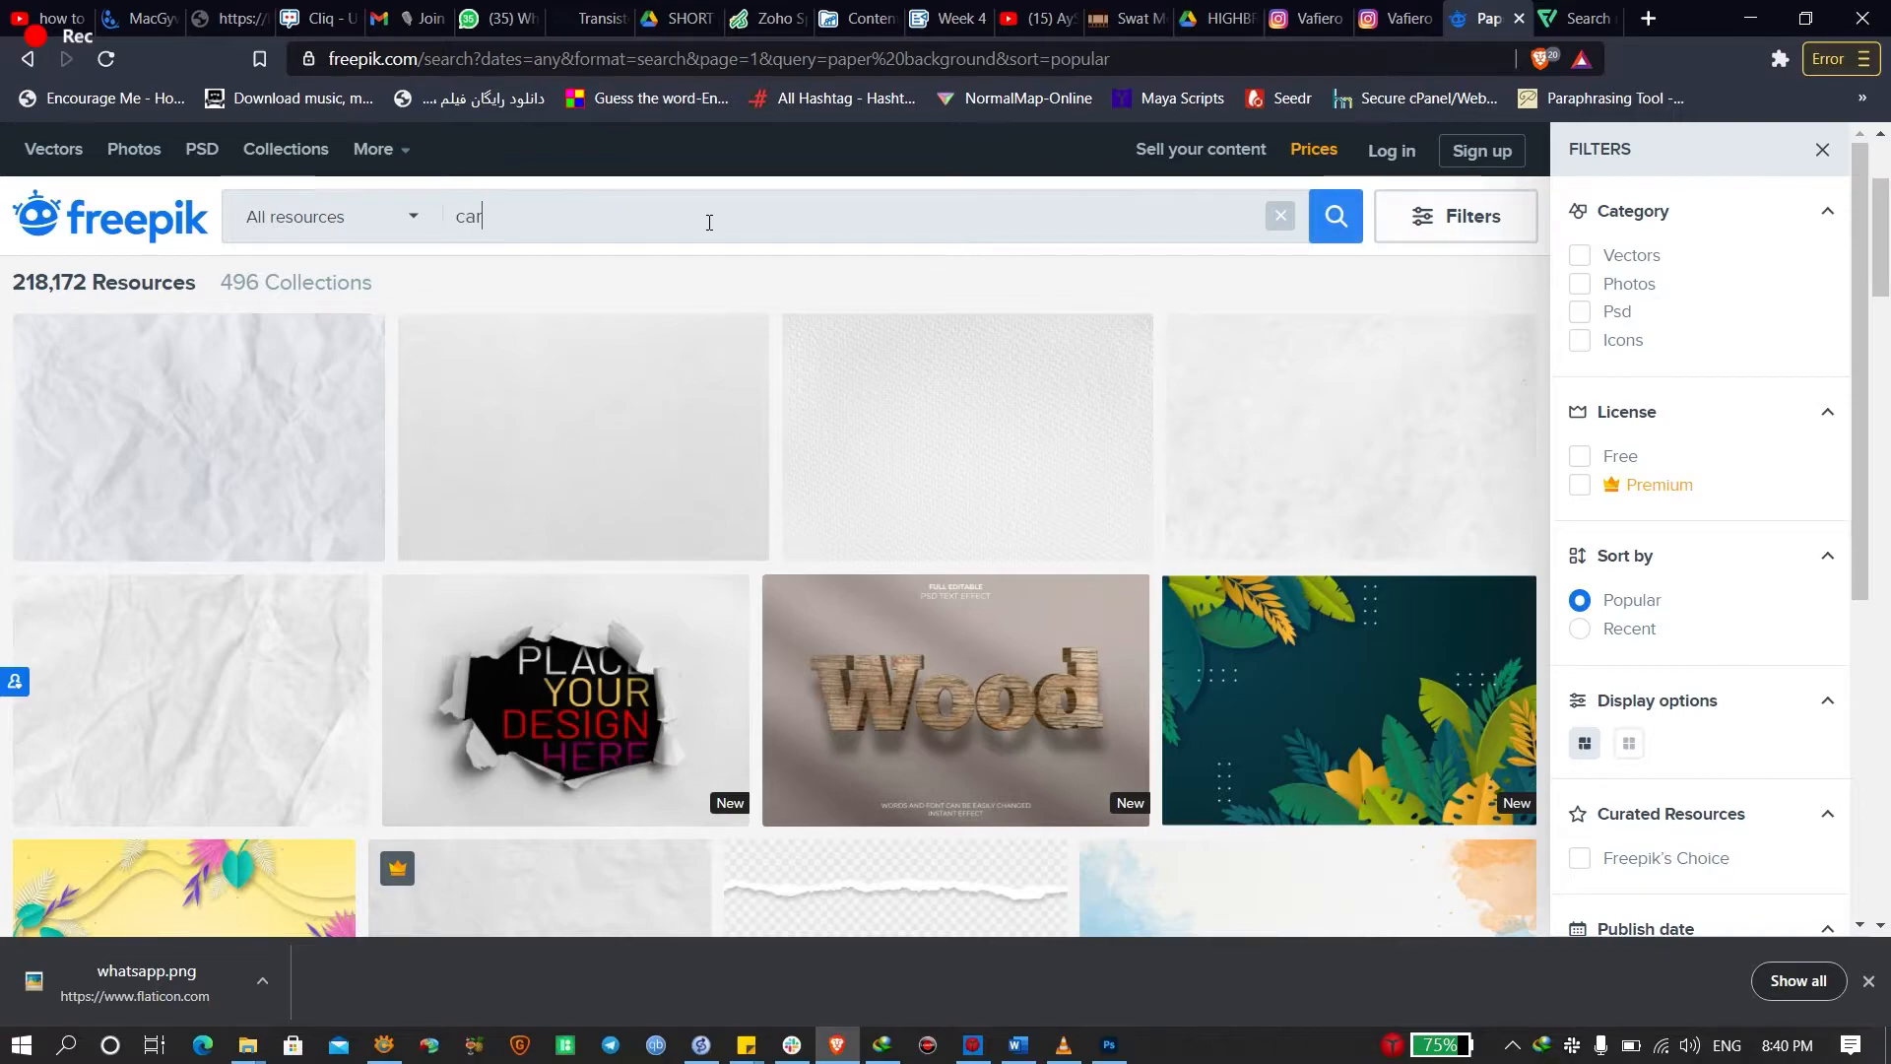
type("toon")
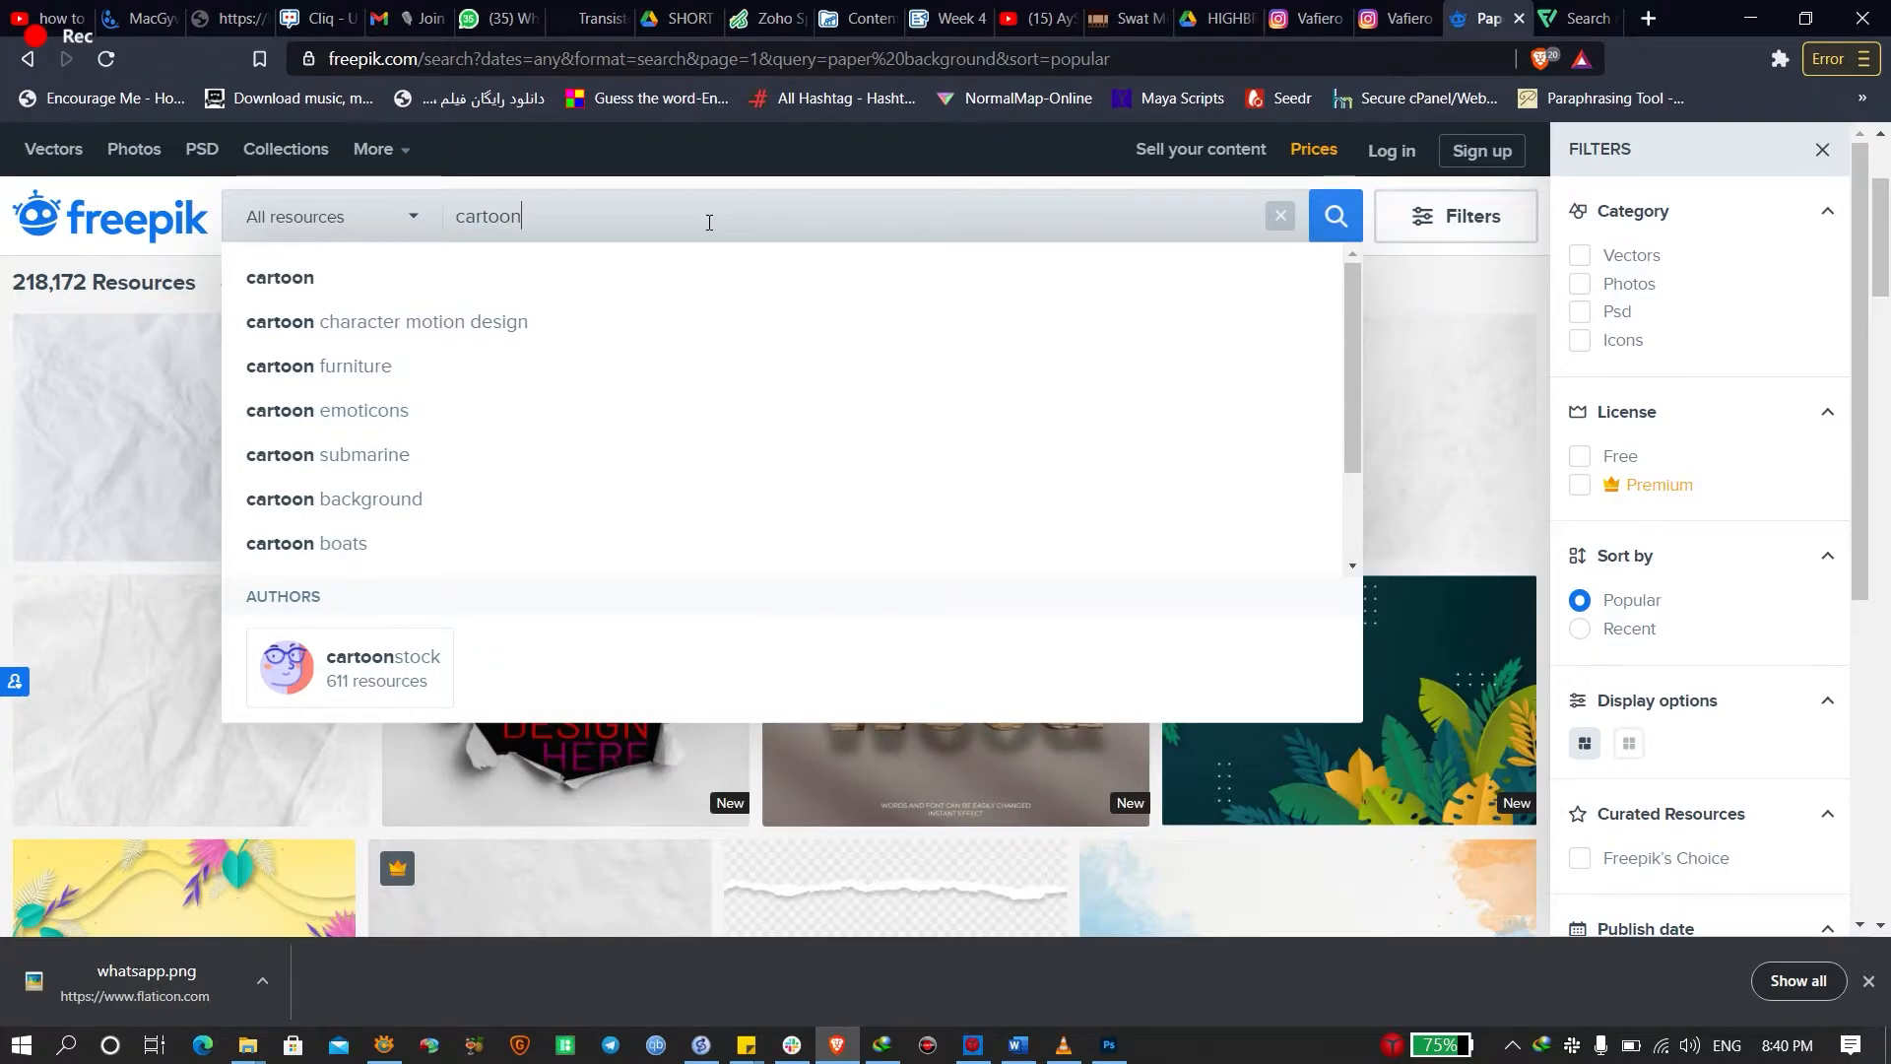
key("Return")
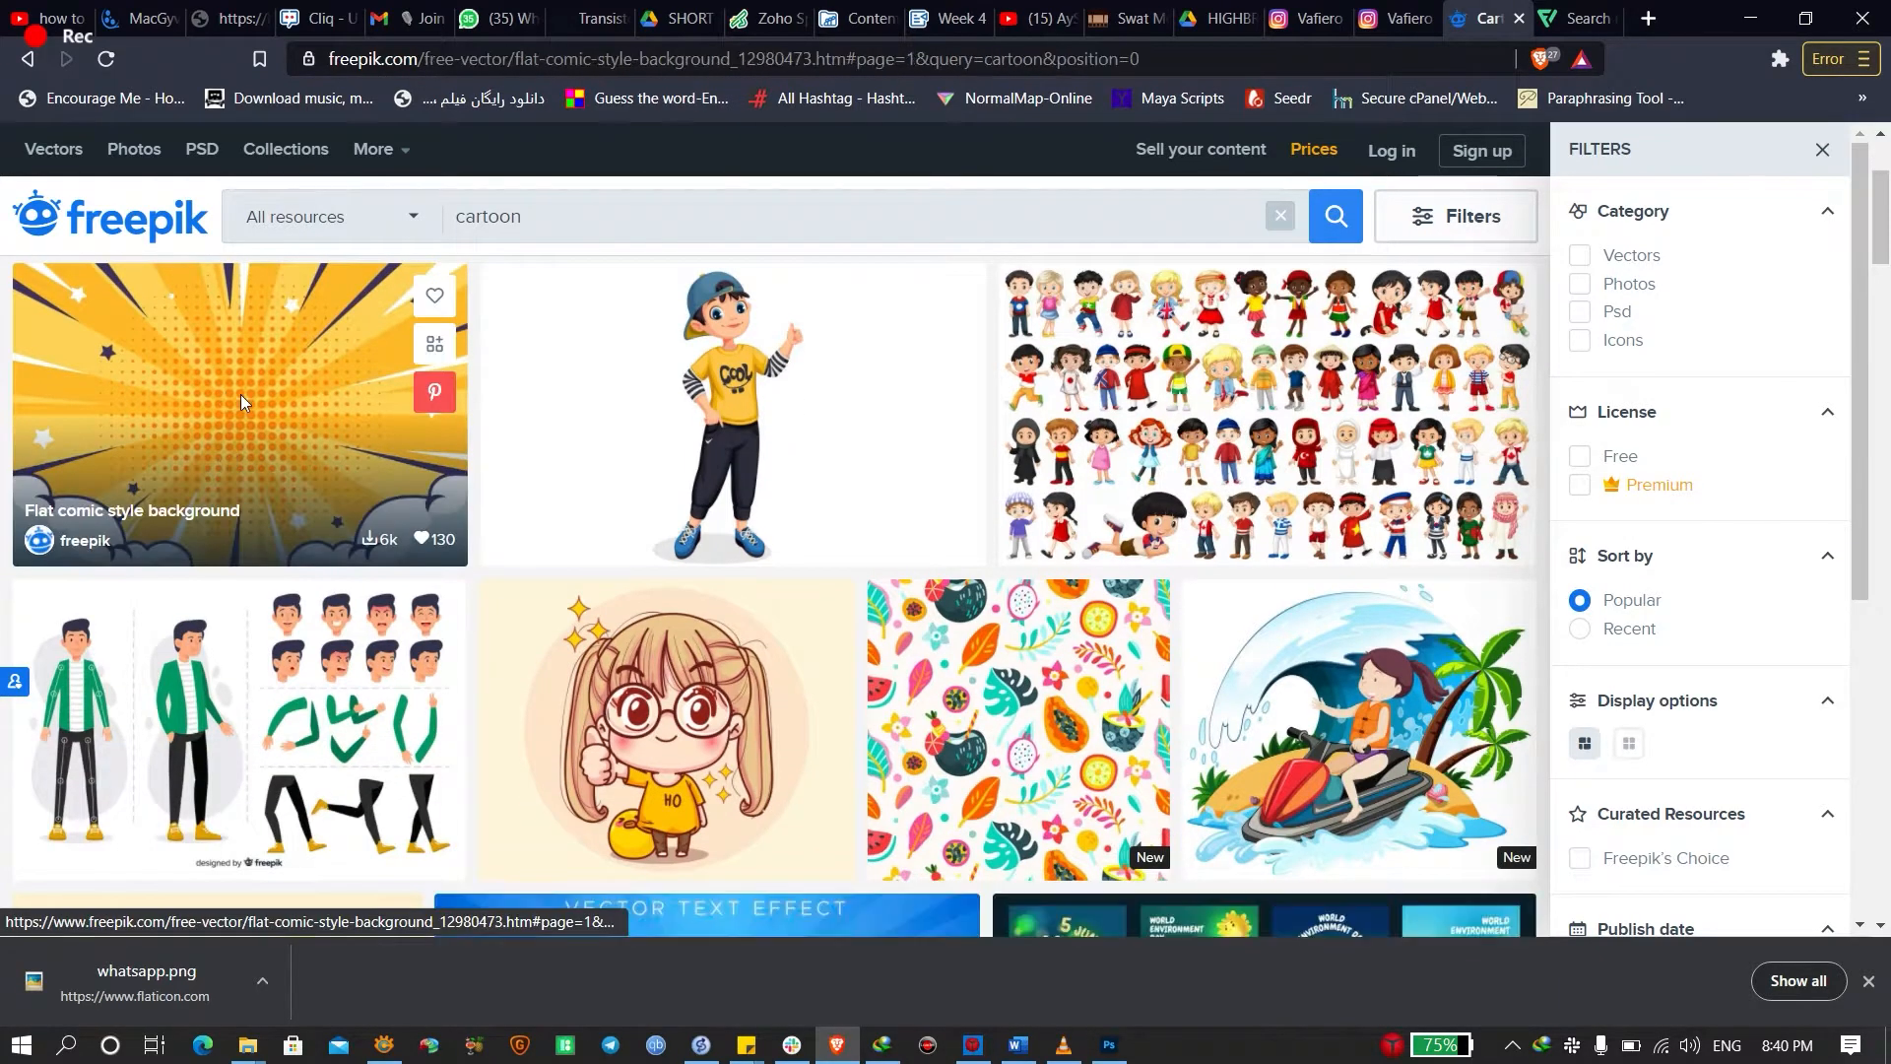
left_click(240, 394)
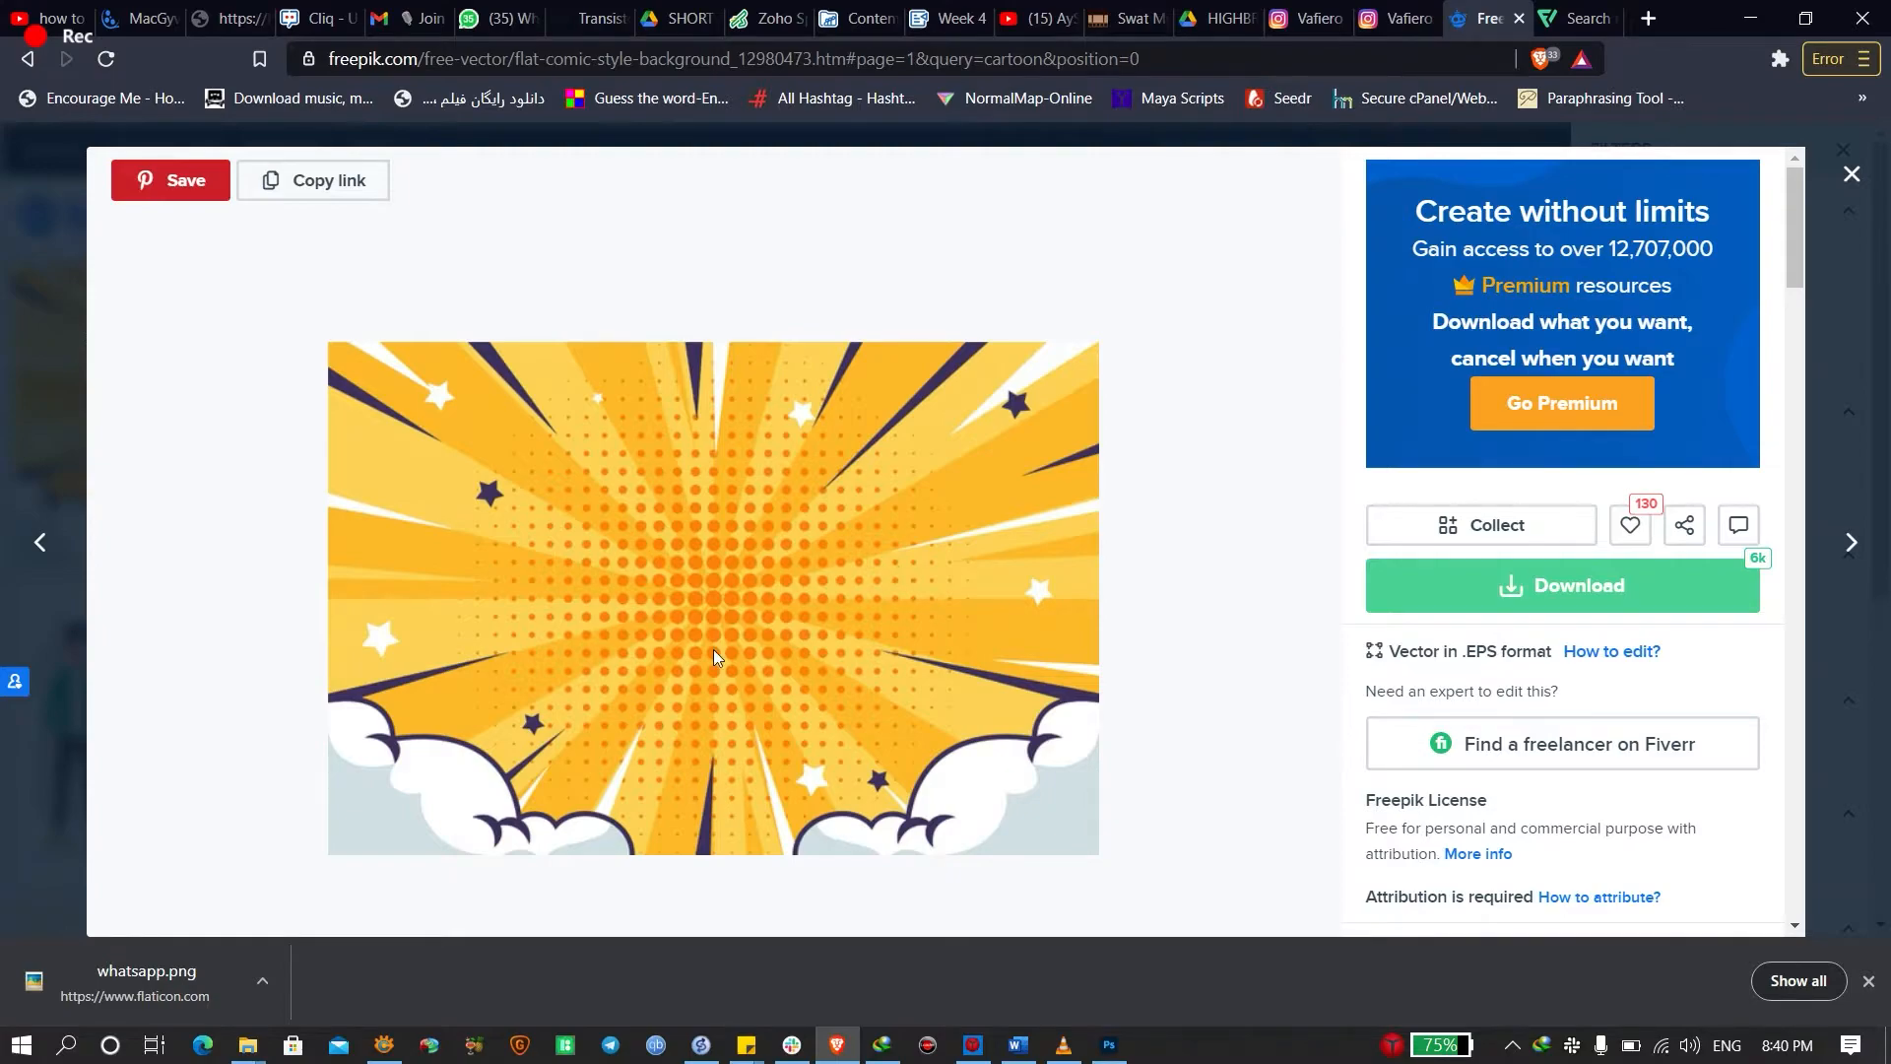
left_click(1852, 174)
key("alt+Tab")
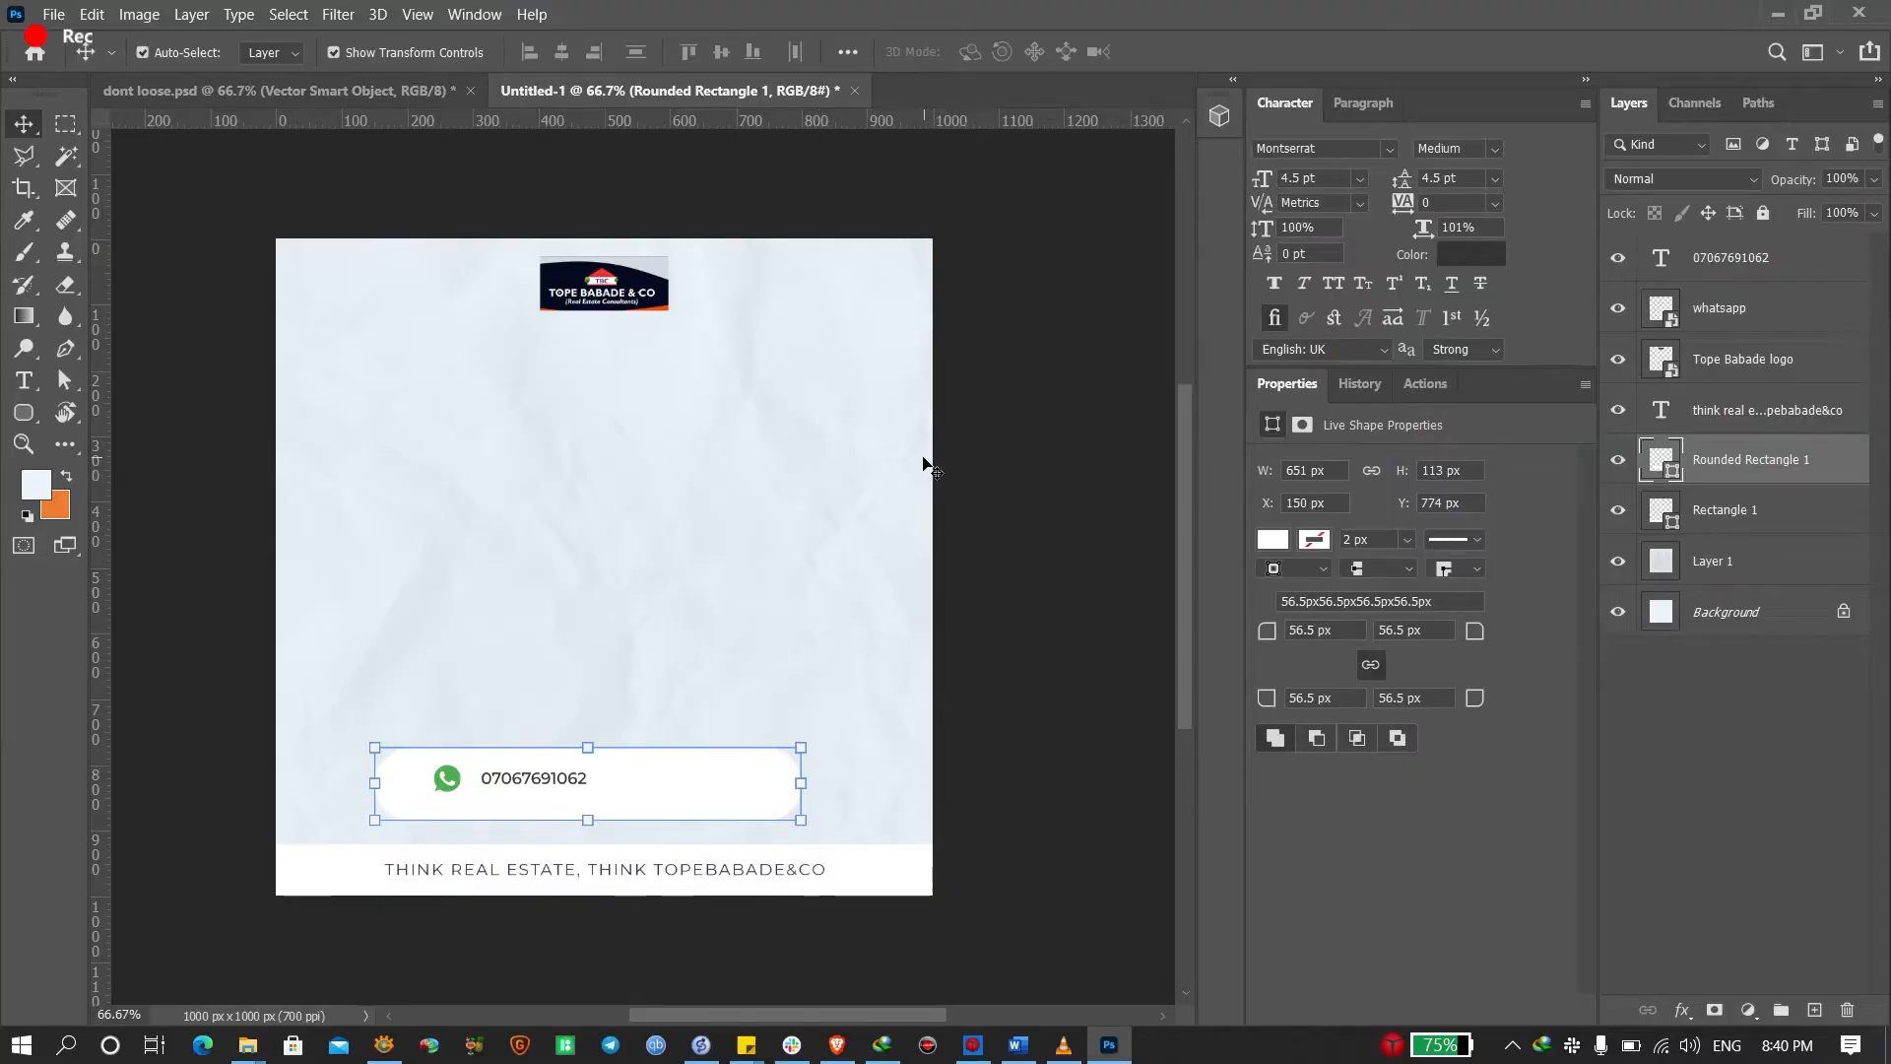
Close Untitled-1 with Don't Save and fit dont loose.psd in the window
left_click(973, 491)
left_click(364, 91)
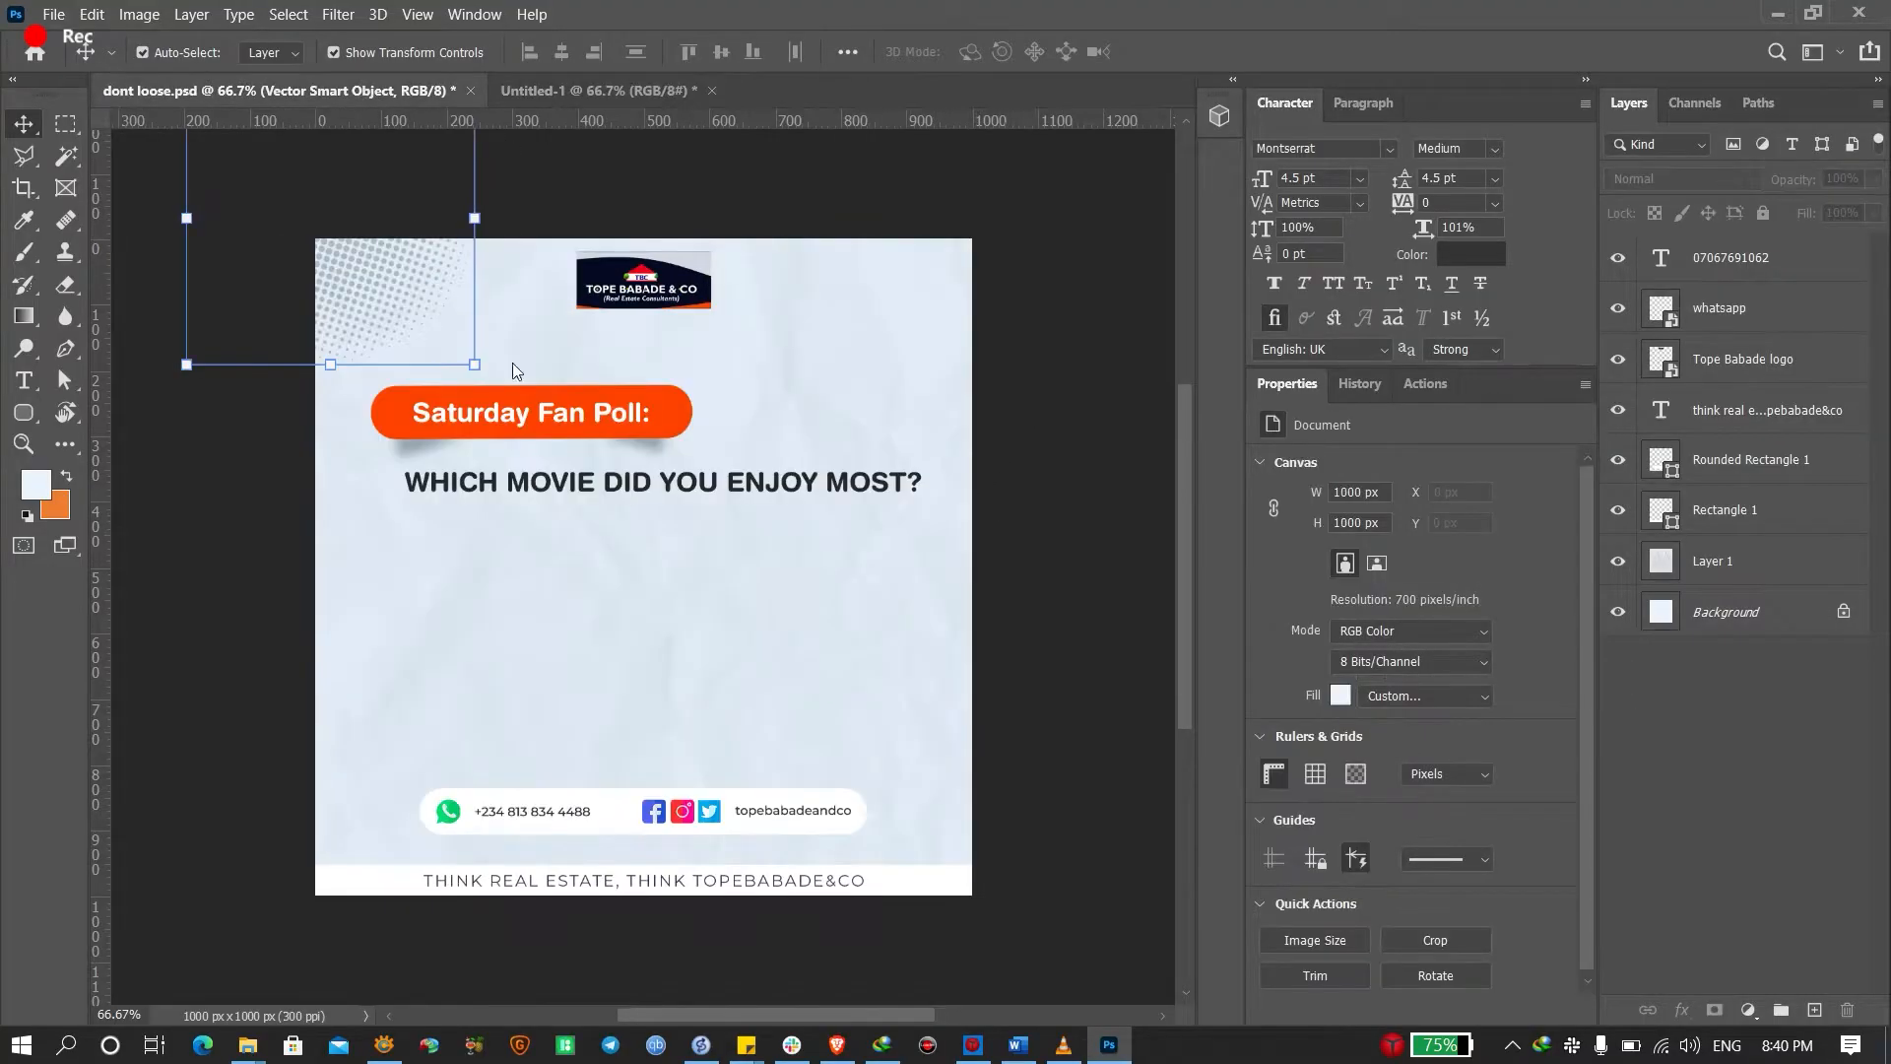
left_click(593, 91)
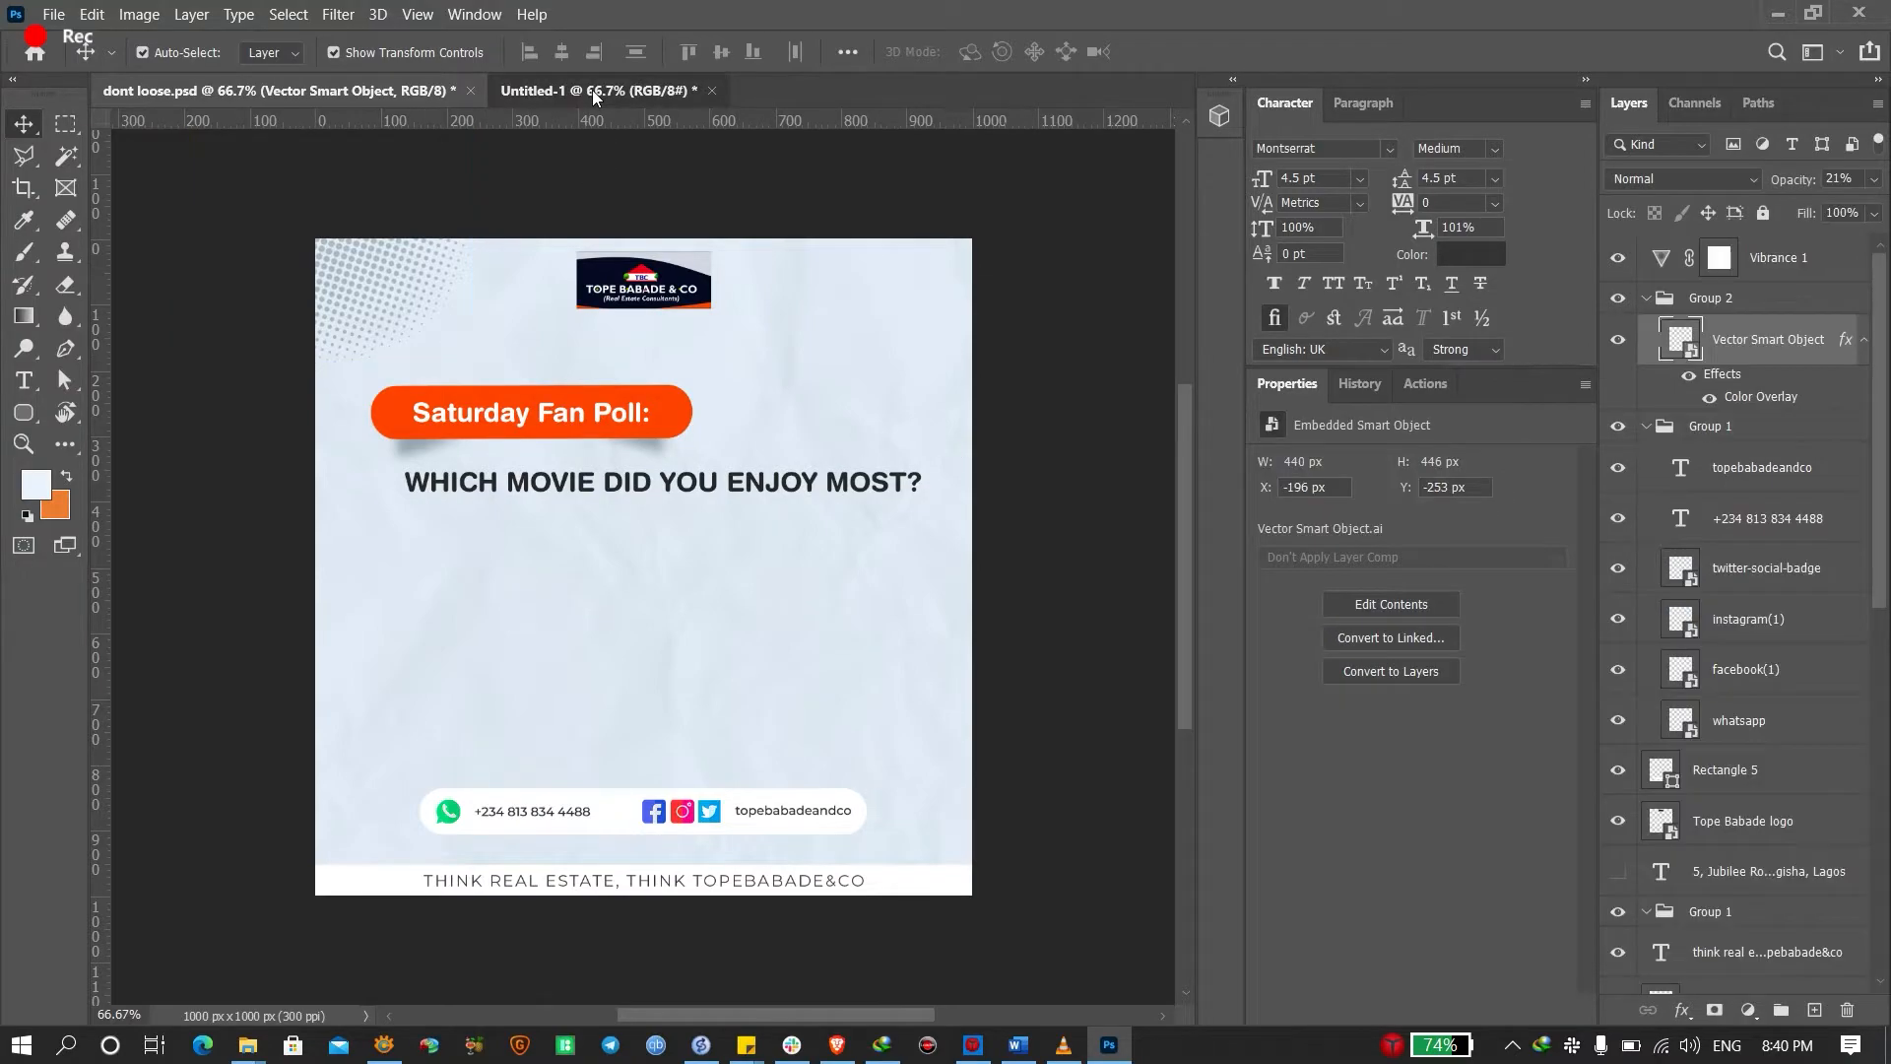
key("ctrl+w")
key("n")
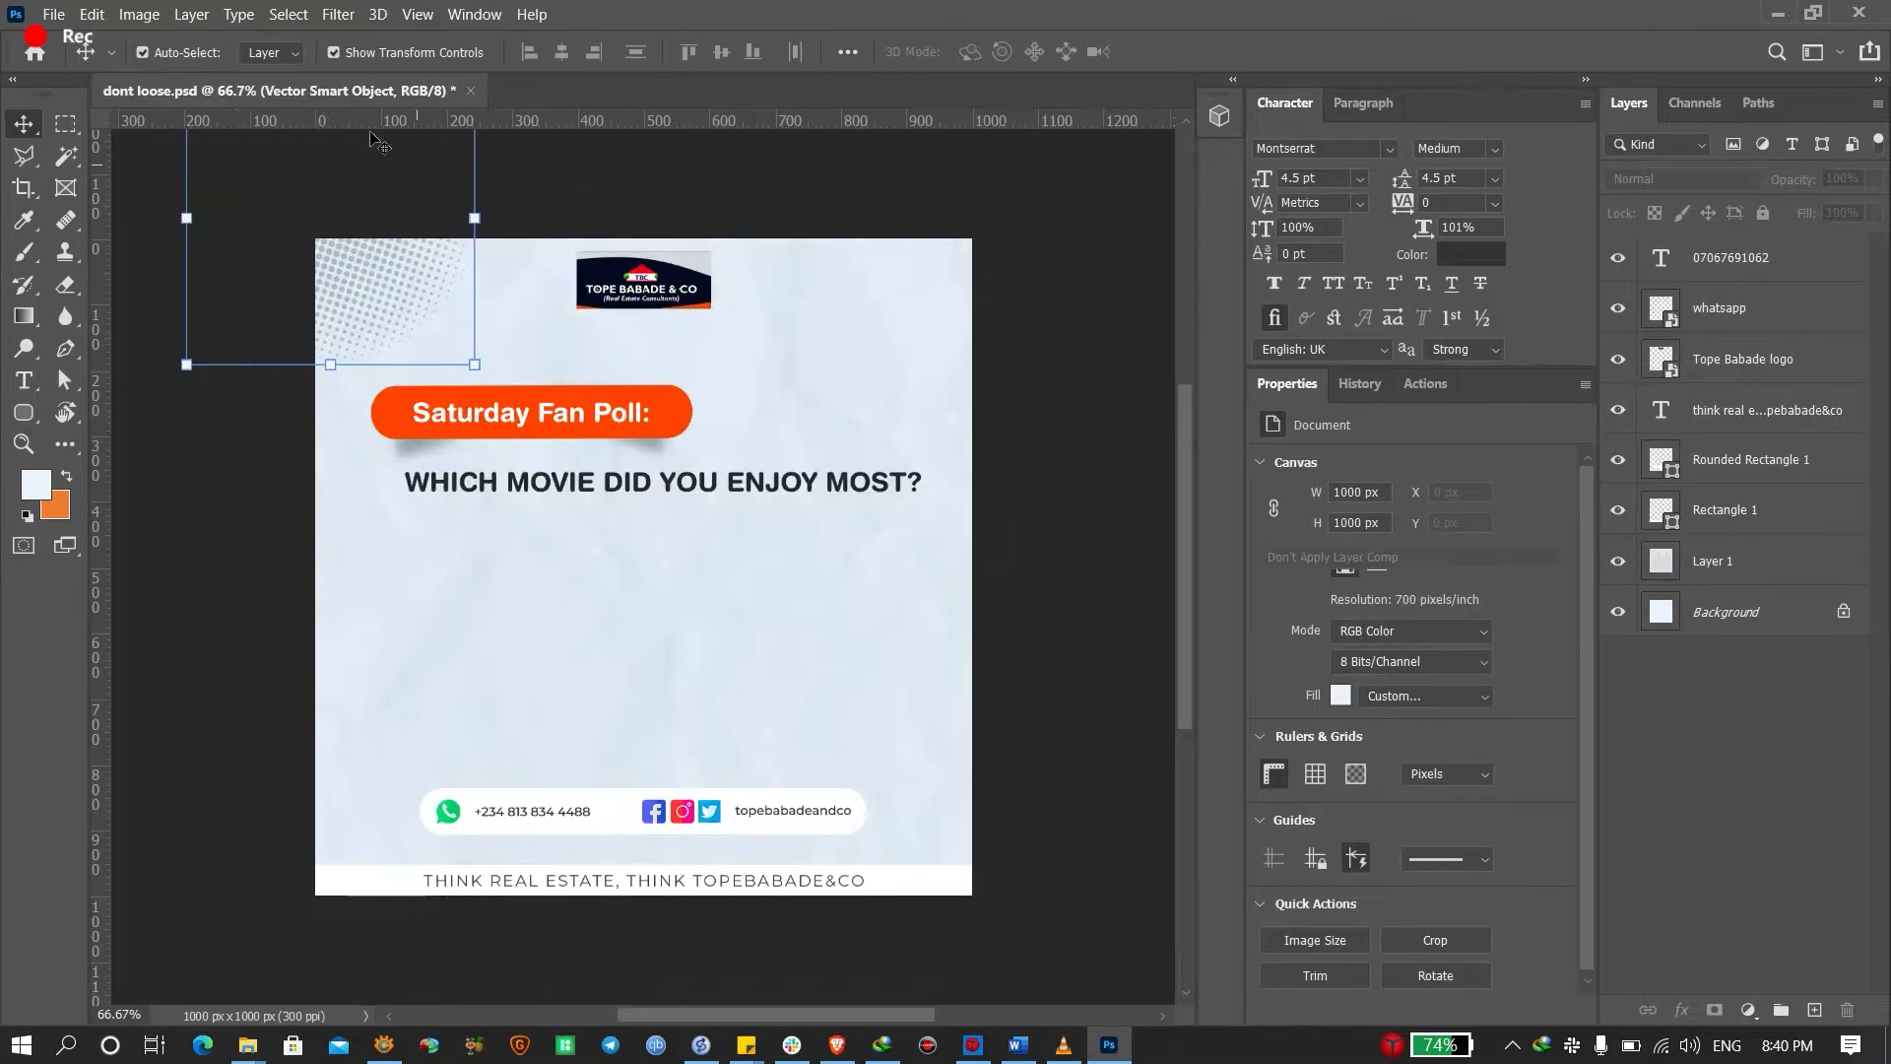
key("ctrl+0")
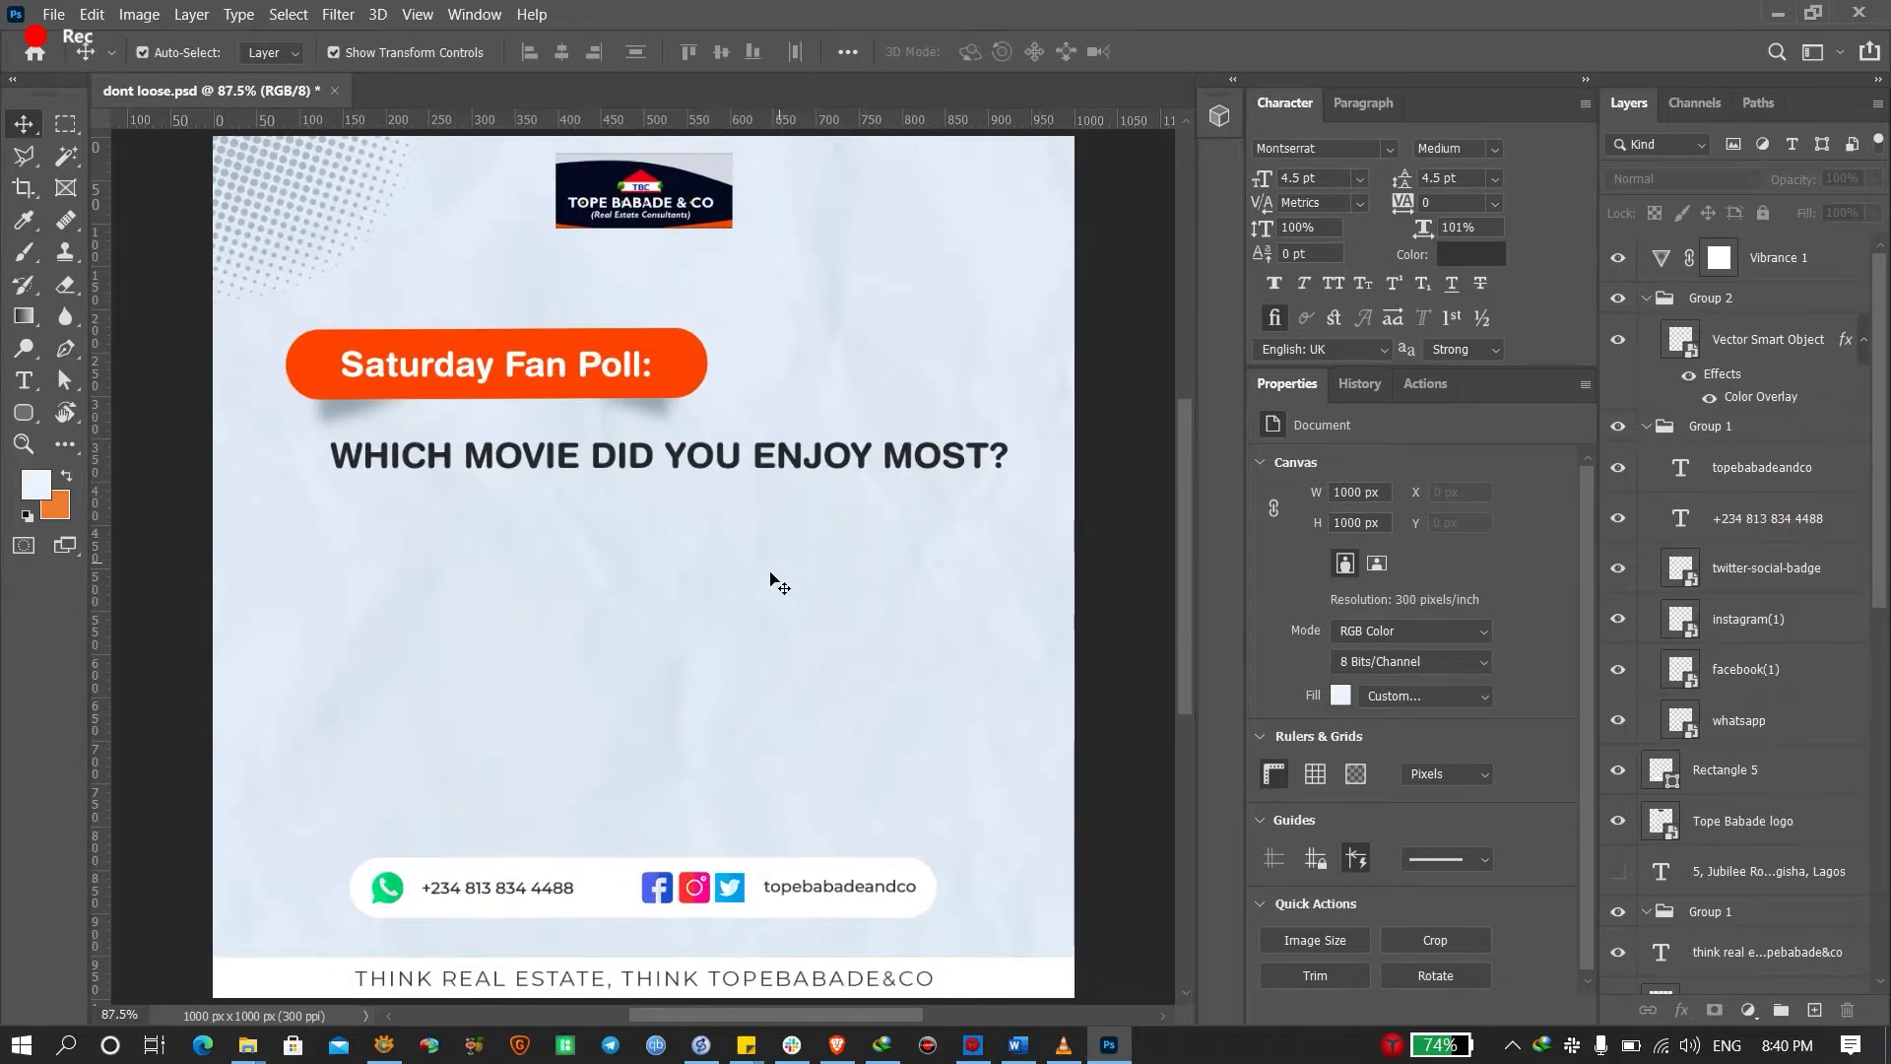
Replace the WHICH MOVIE headline with 'DON'T LOOSE YOUR COOL EVERY TIME SOMEINE SAYS LAGOS GOVERNMENT IS COMING'
left_click(543, 467)
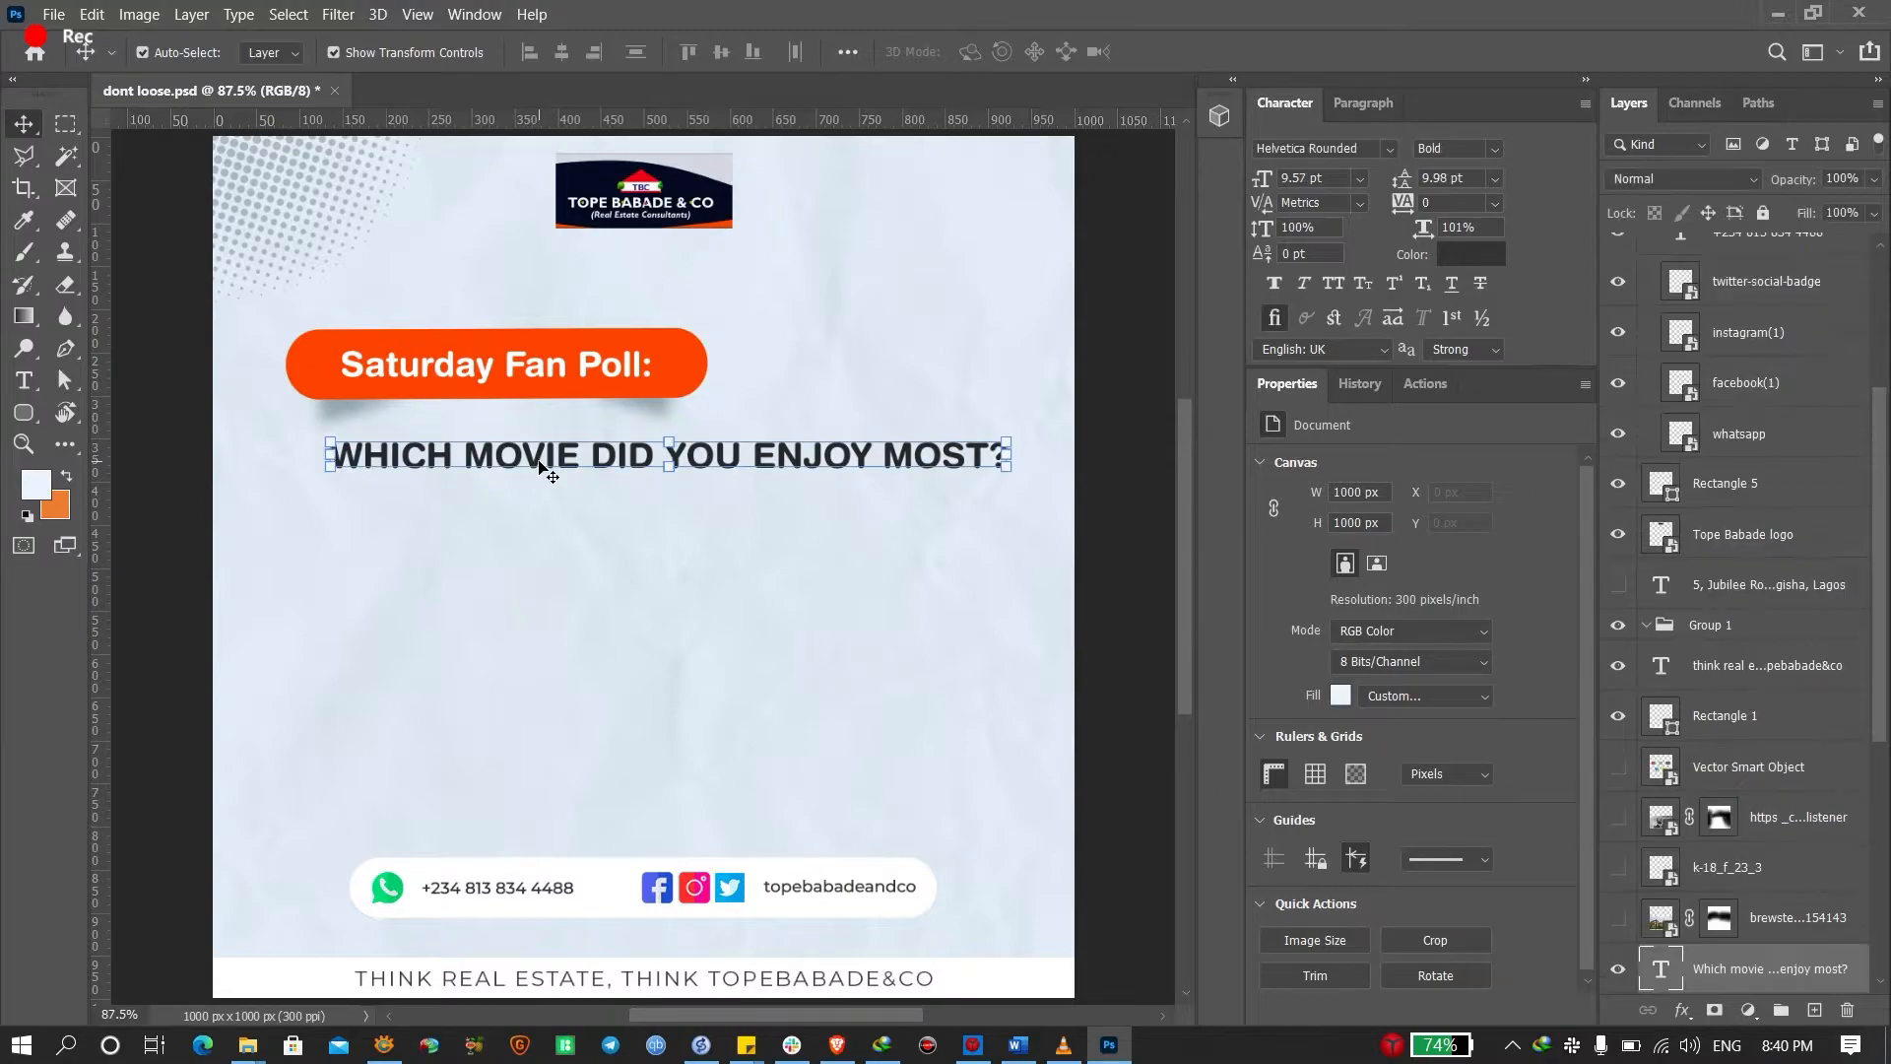
double_click(542, 463)
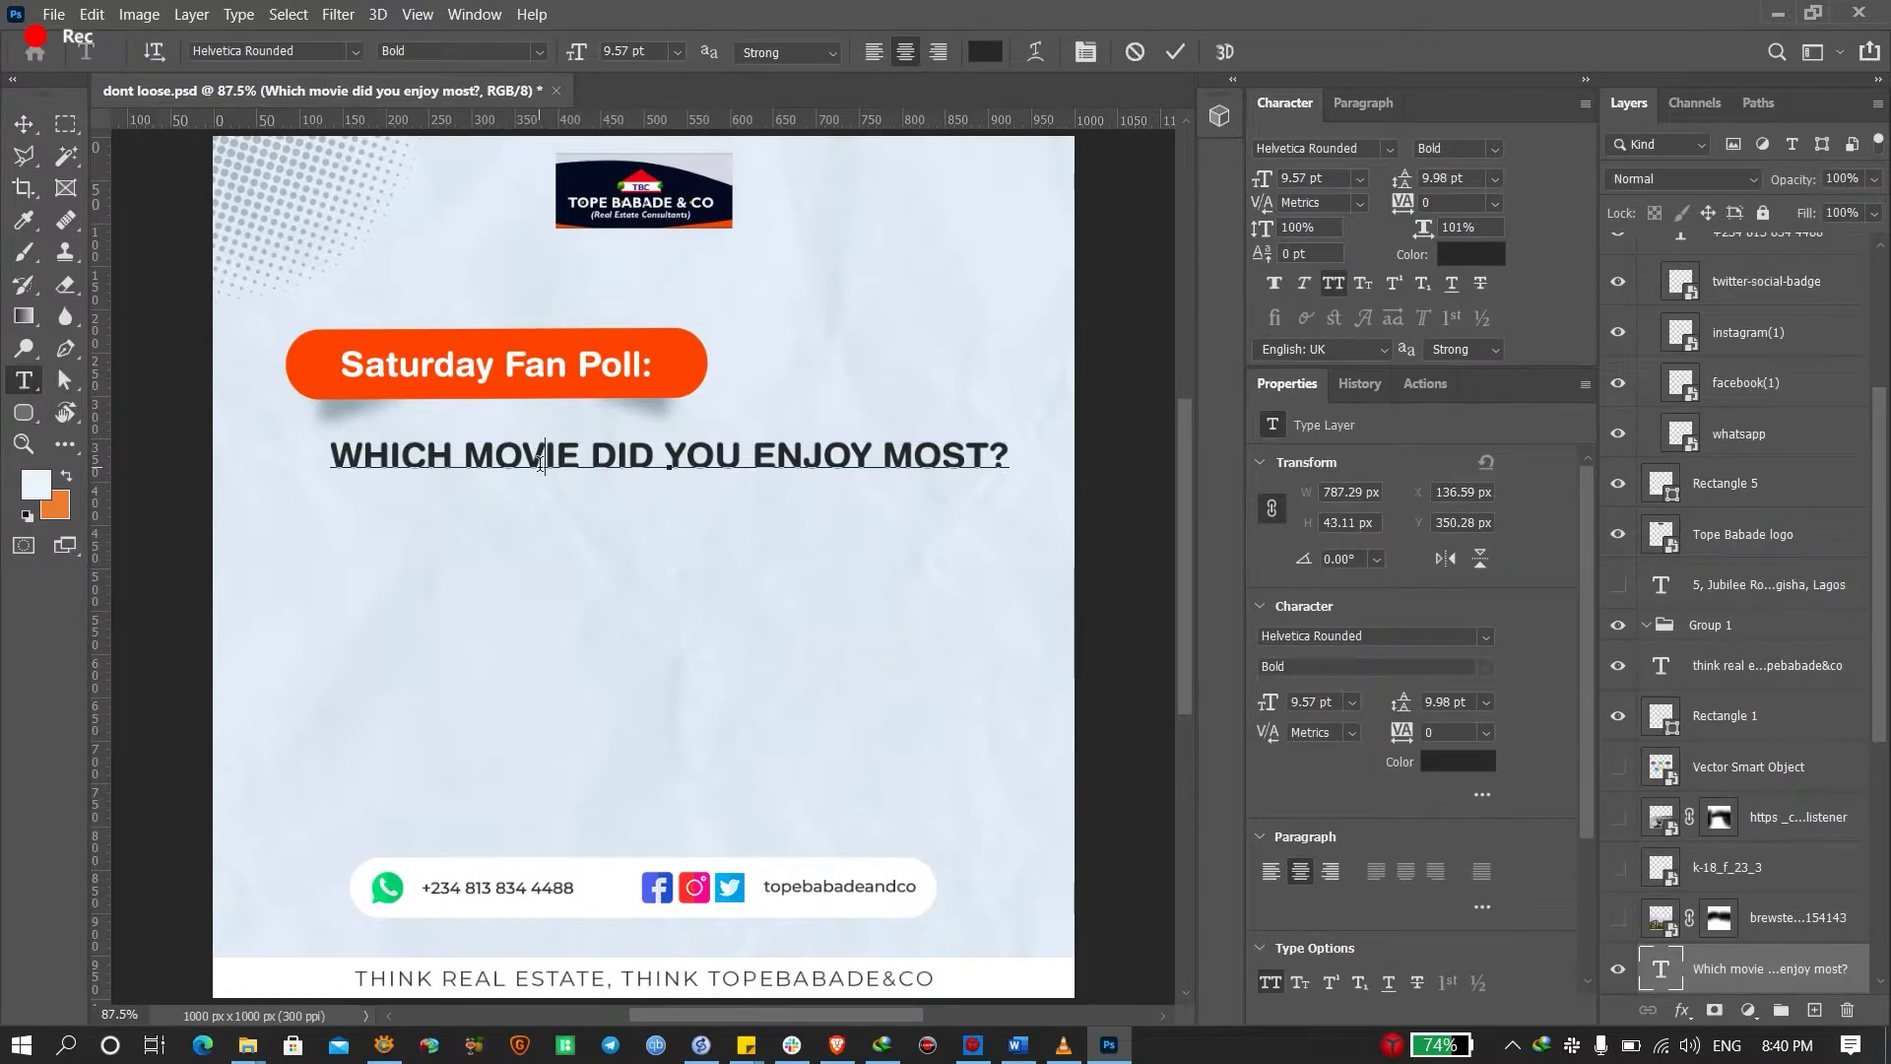
key("ctrl+a")
type("DON")
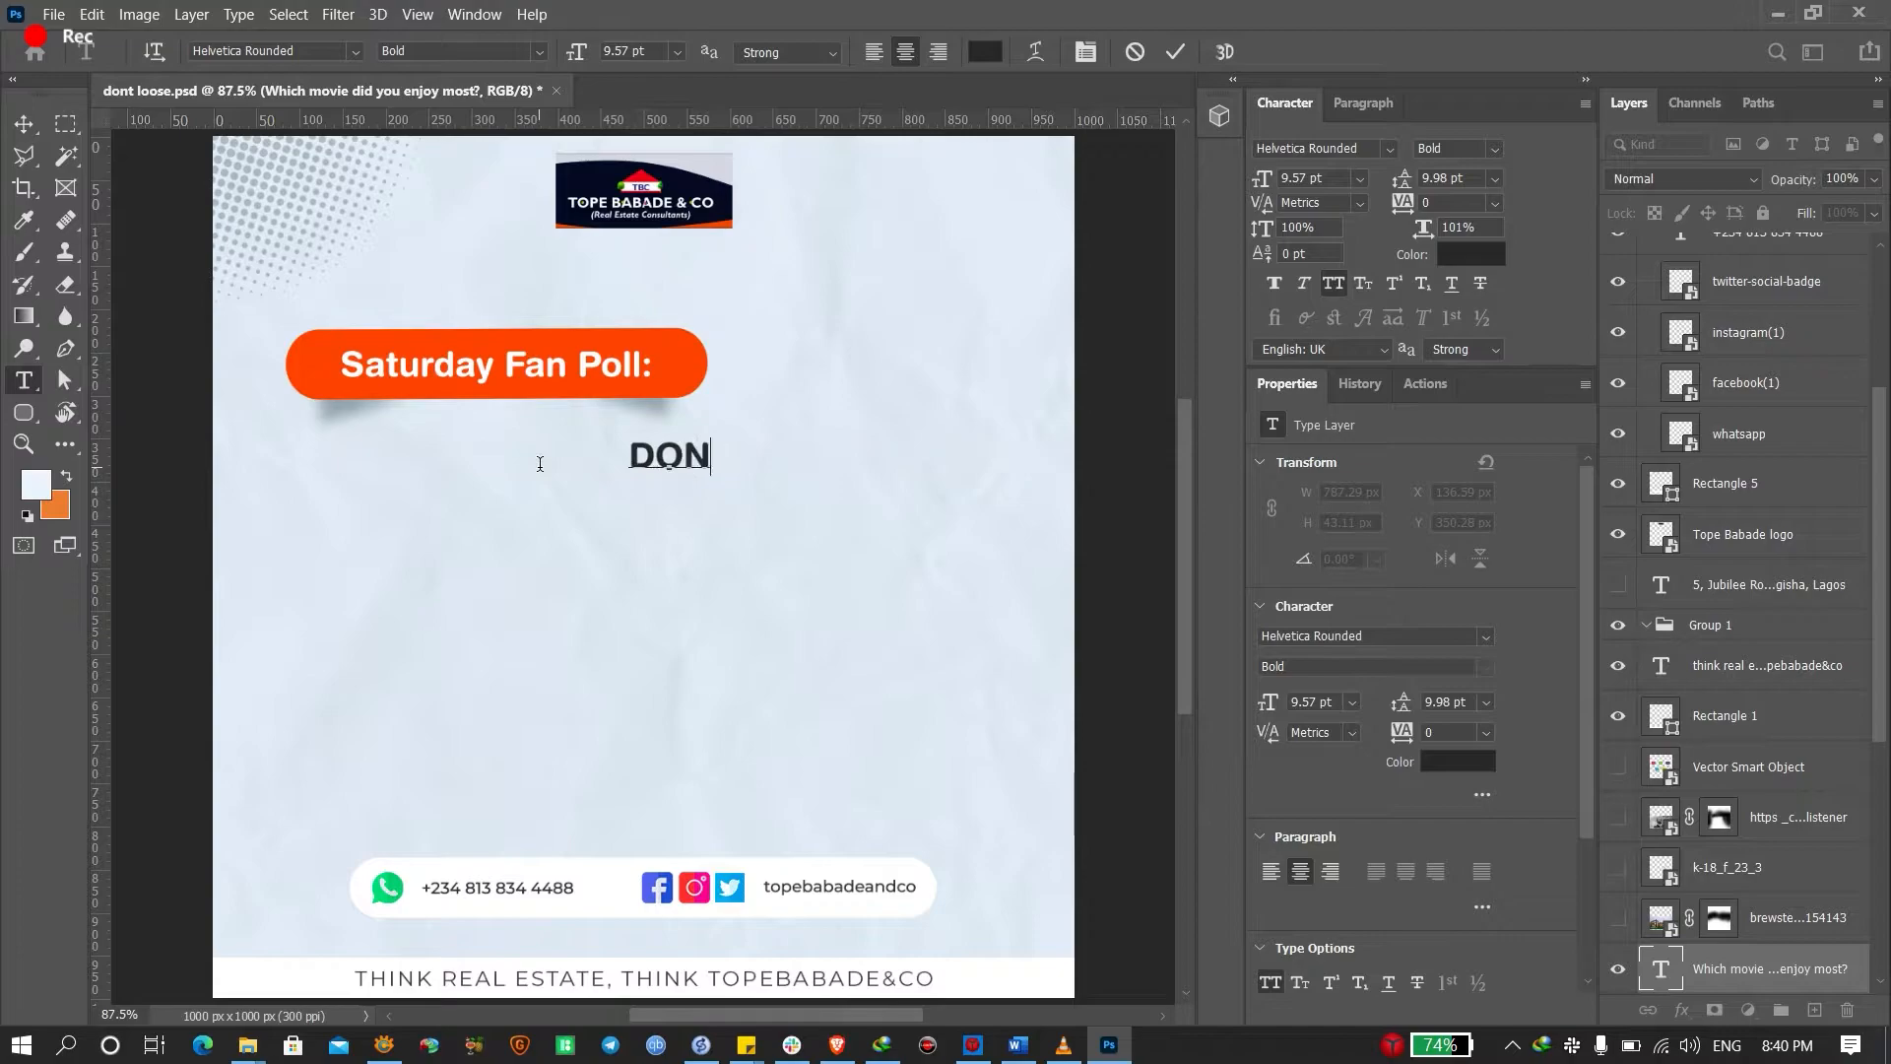
type("T'")
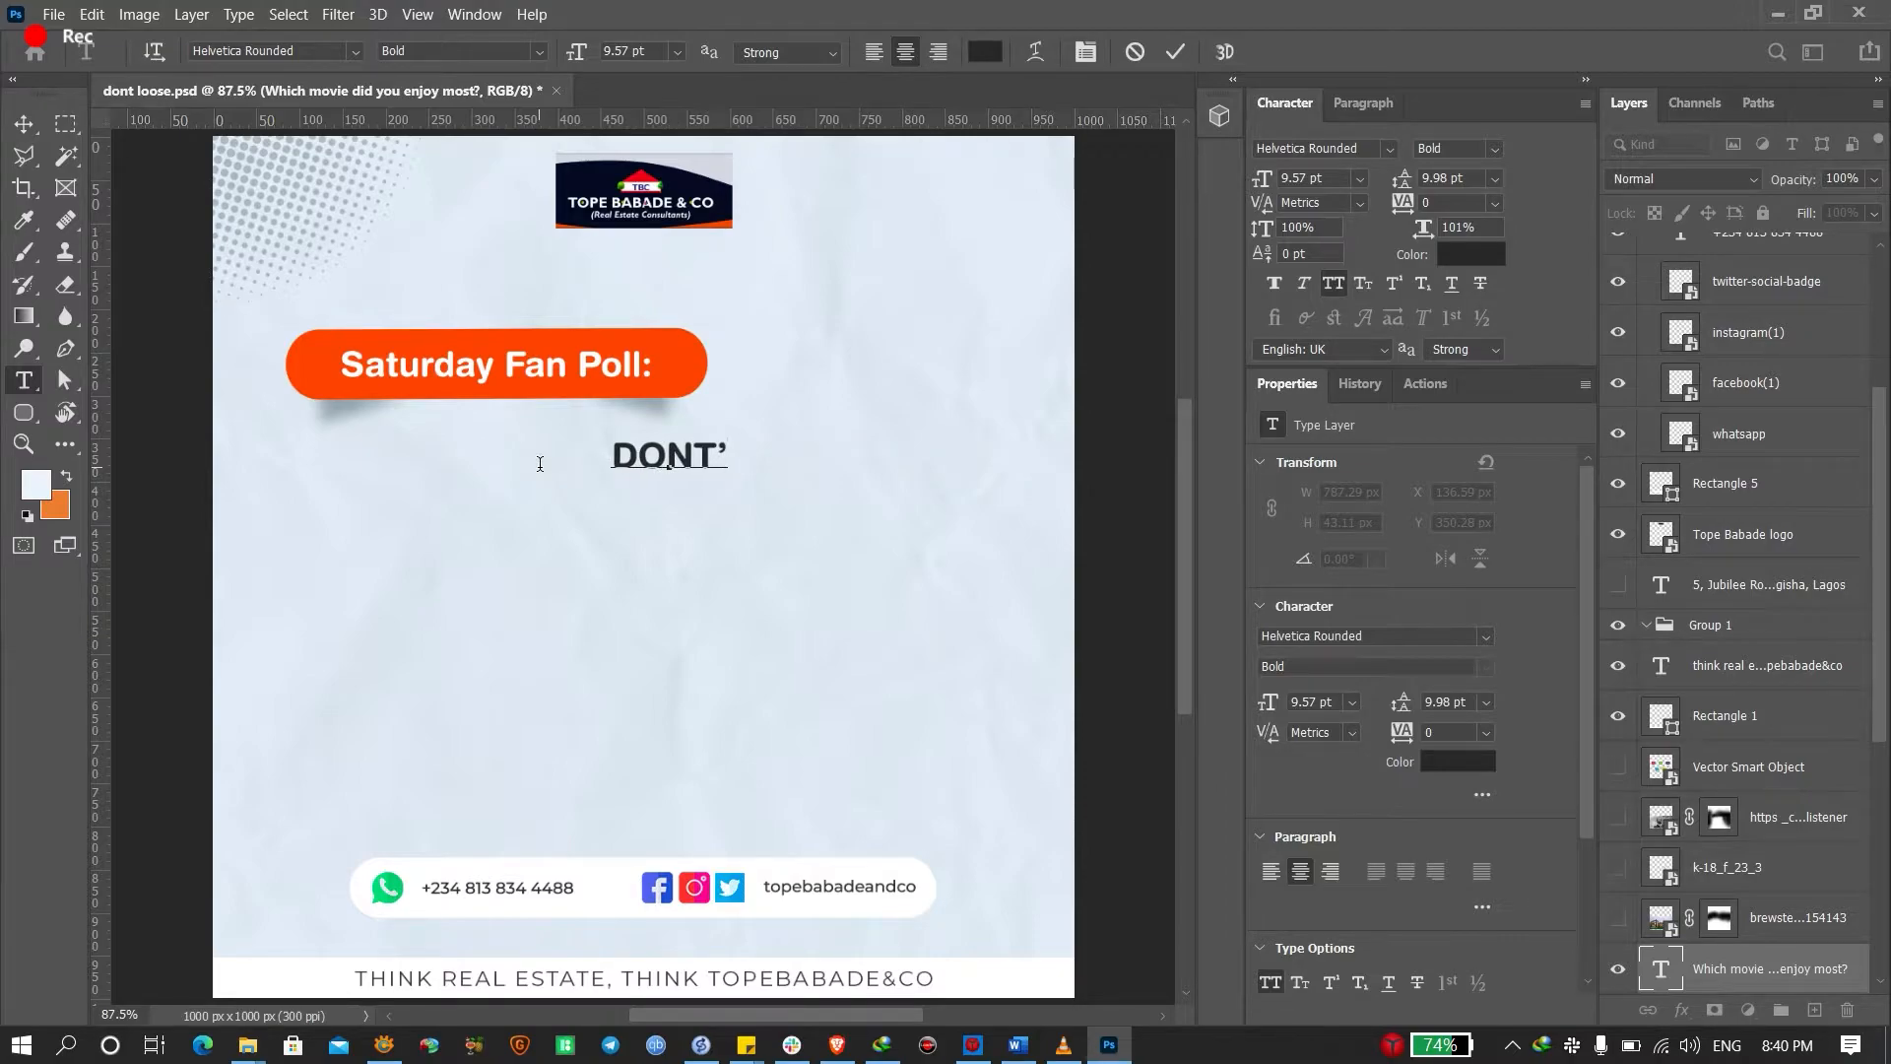
key("BackSpace")
key("BackSpace")
key("BackSpace")
type("'T")
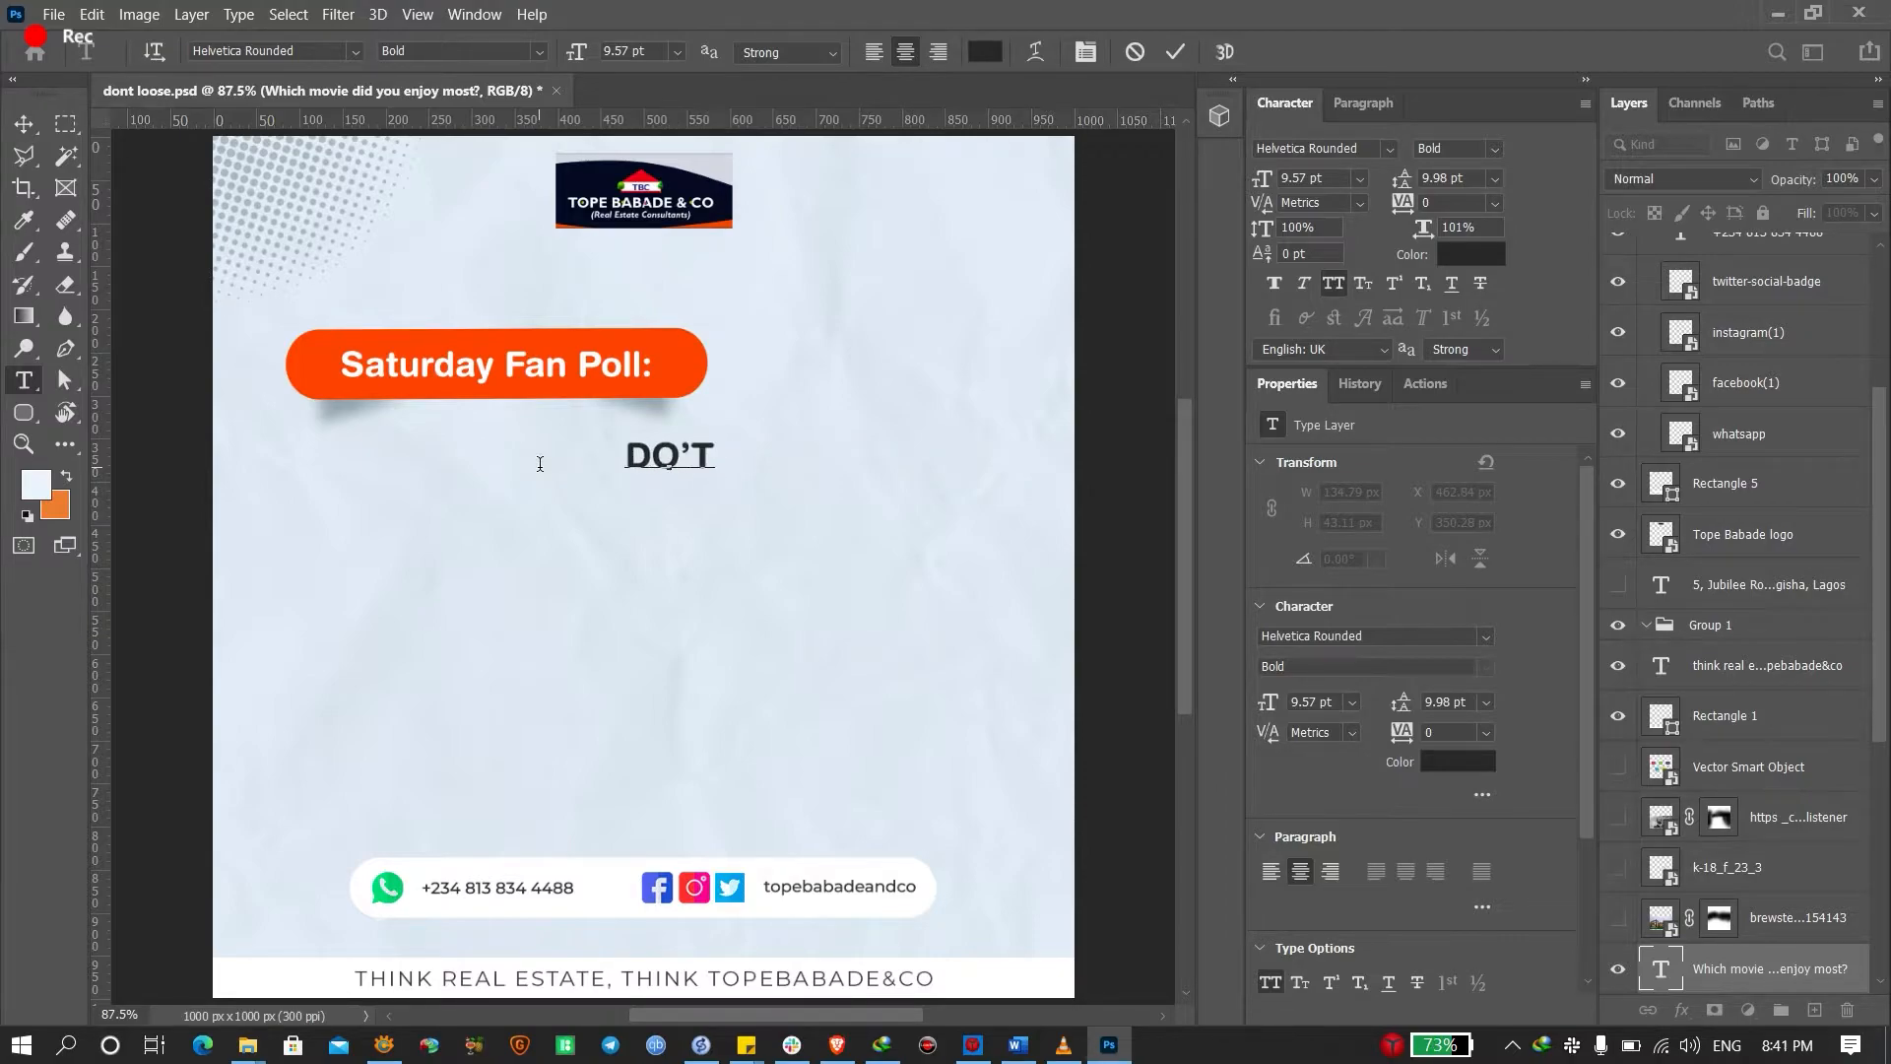
key("BackSpace")
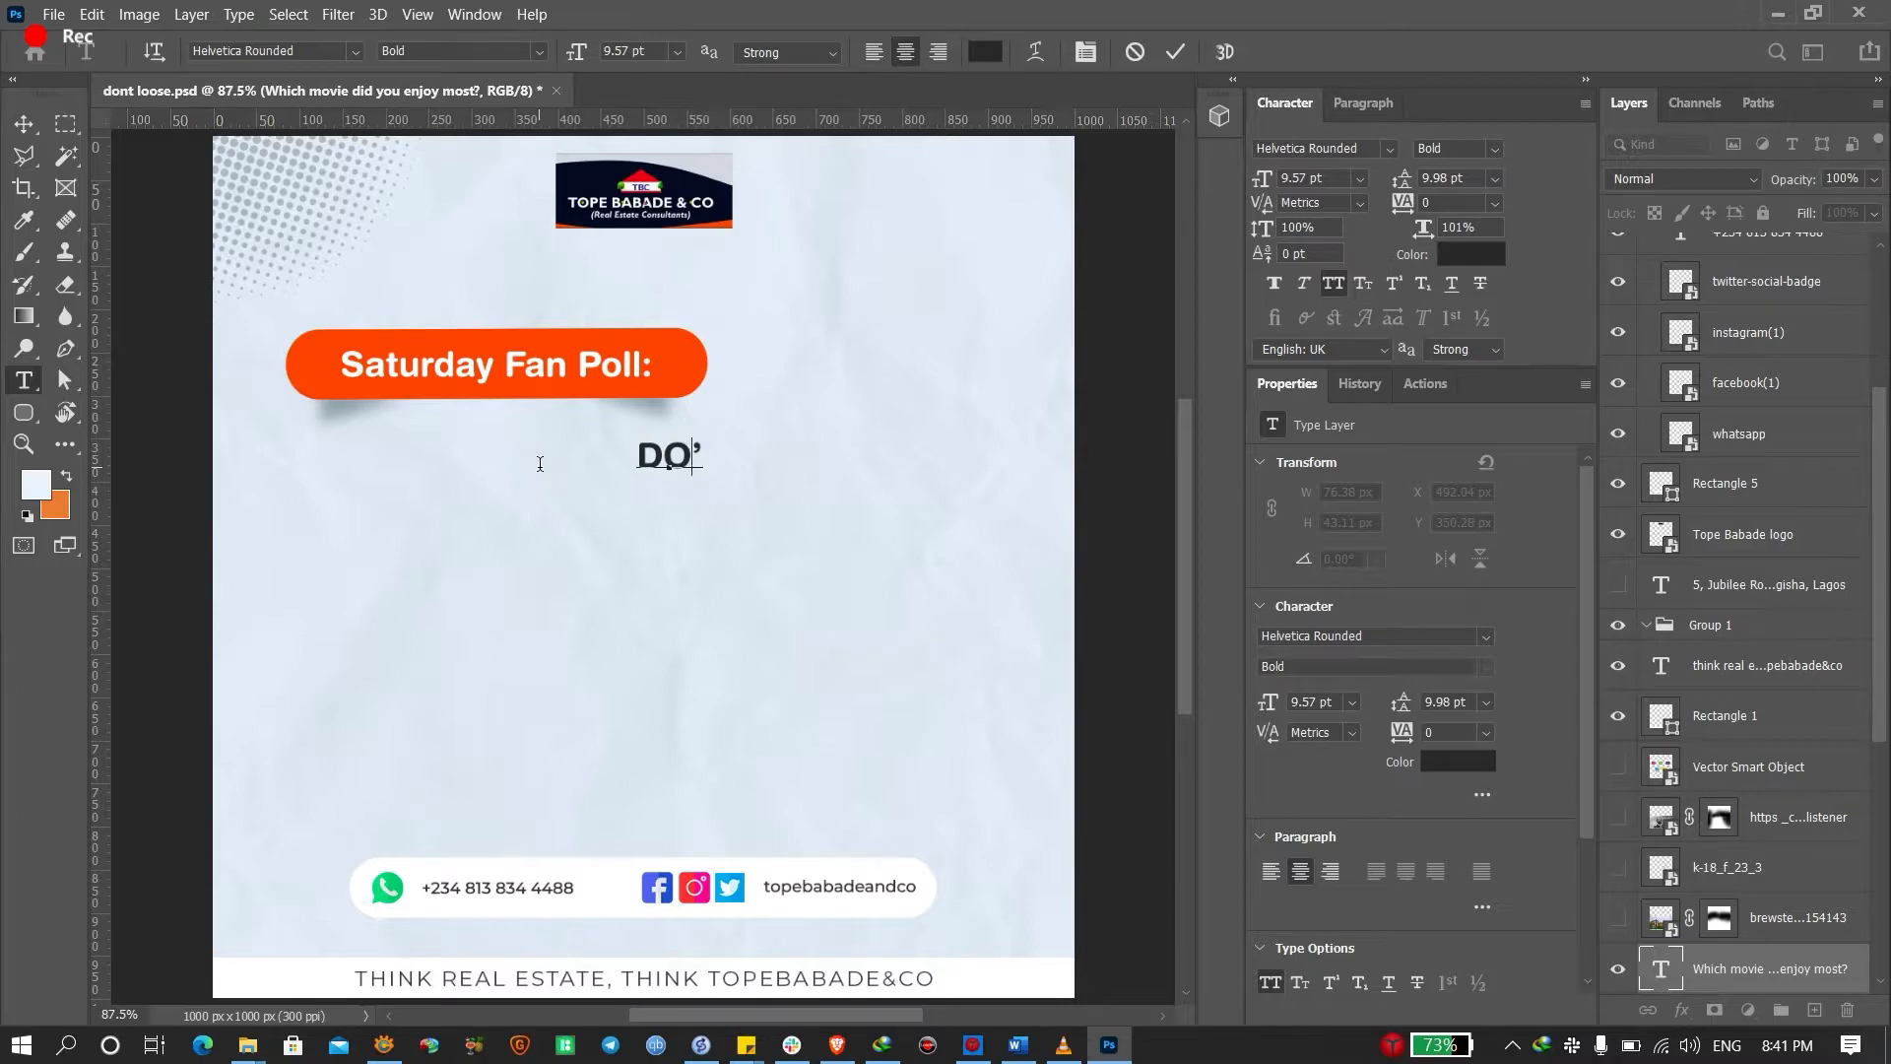
key("BackSpace")
type("N")
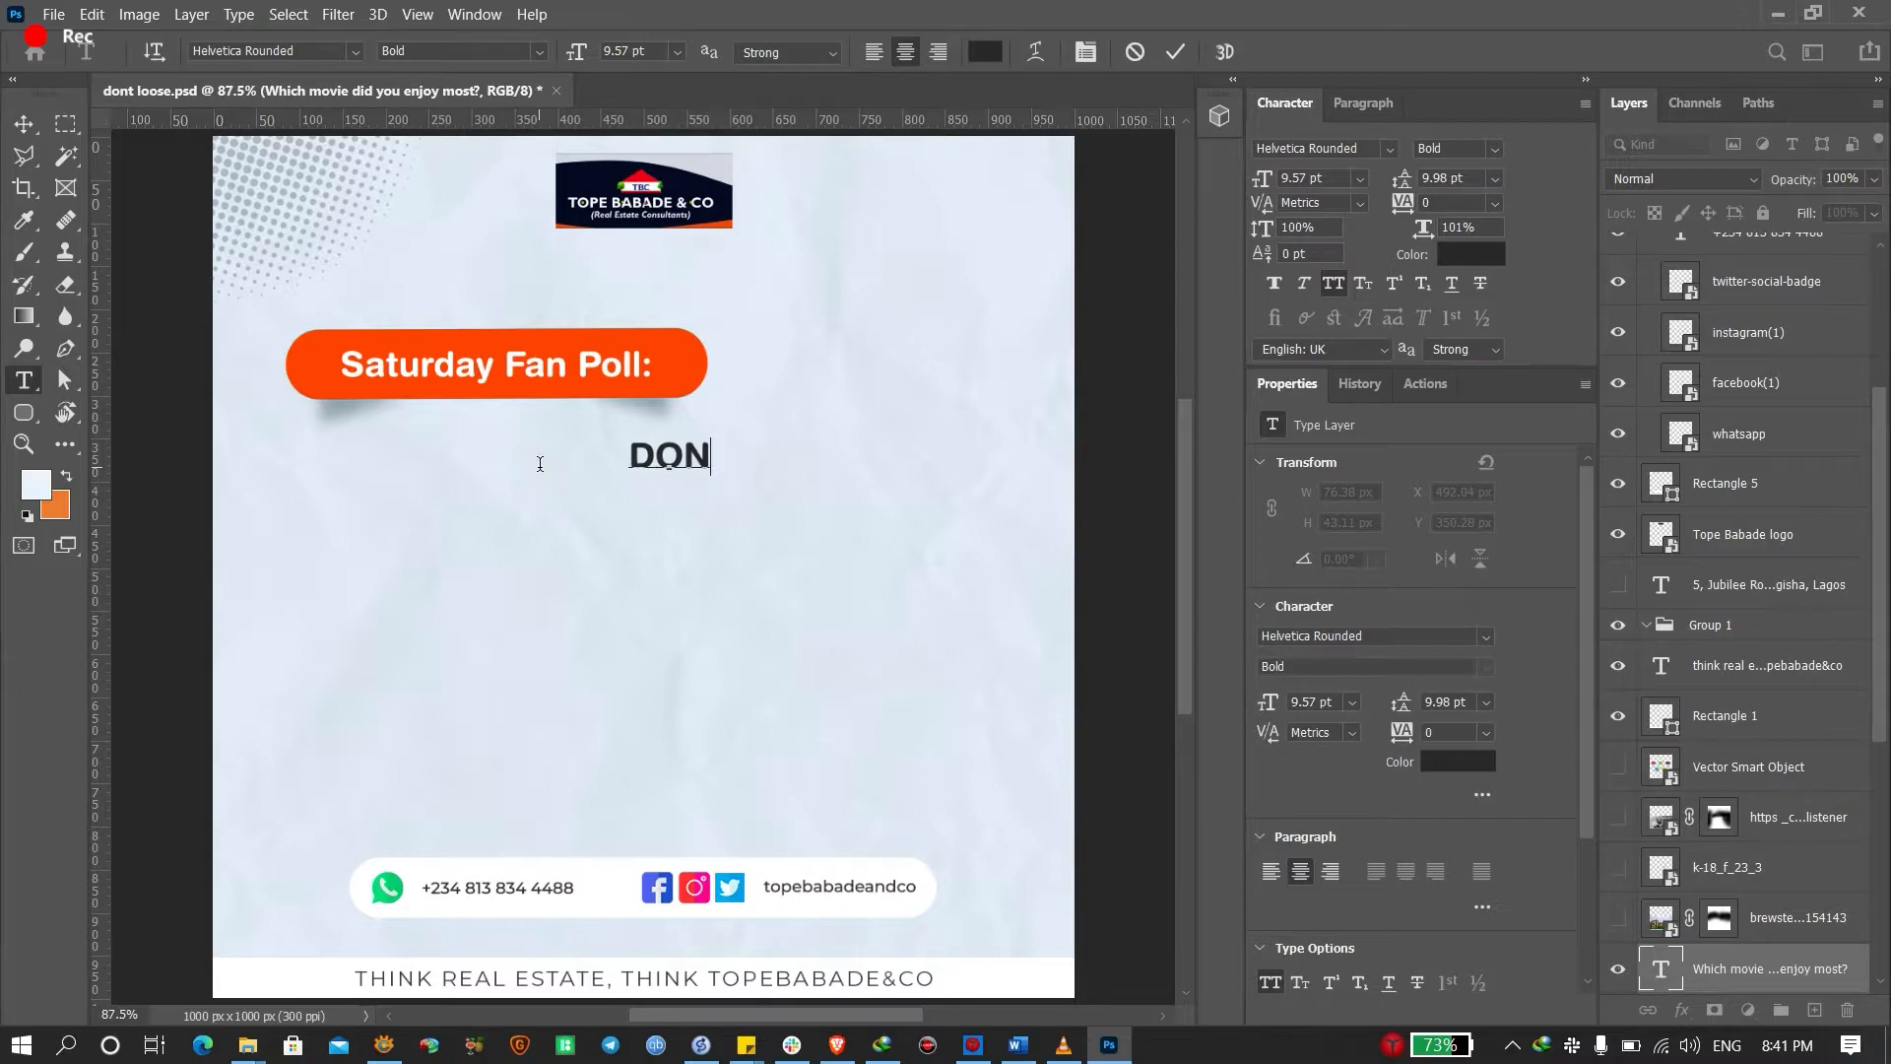
type("'T LOSO")
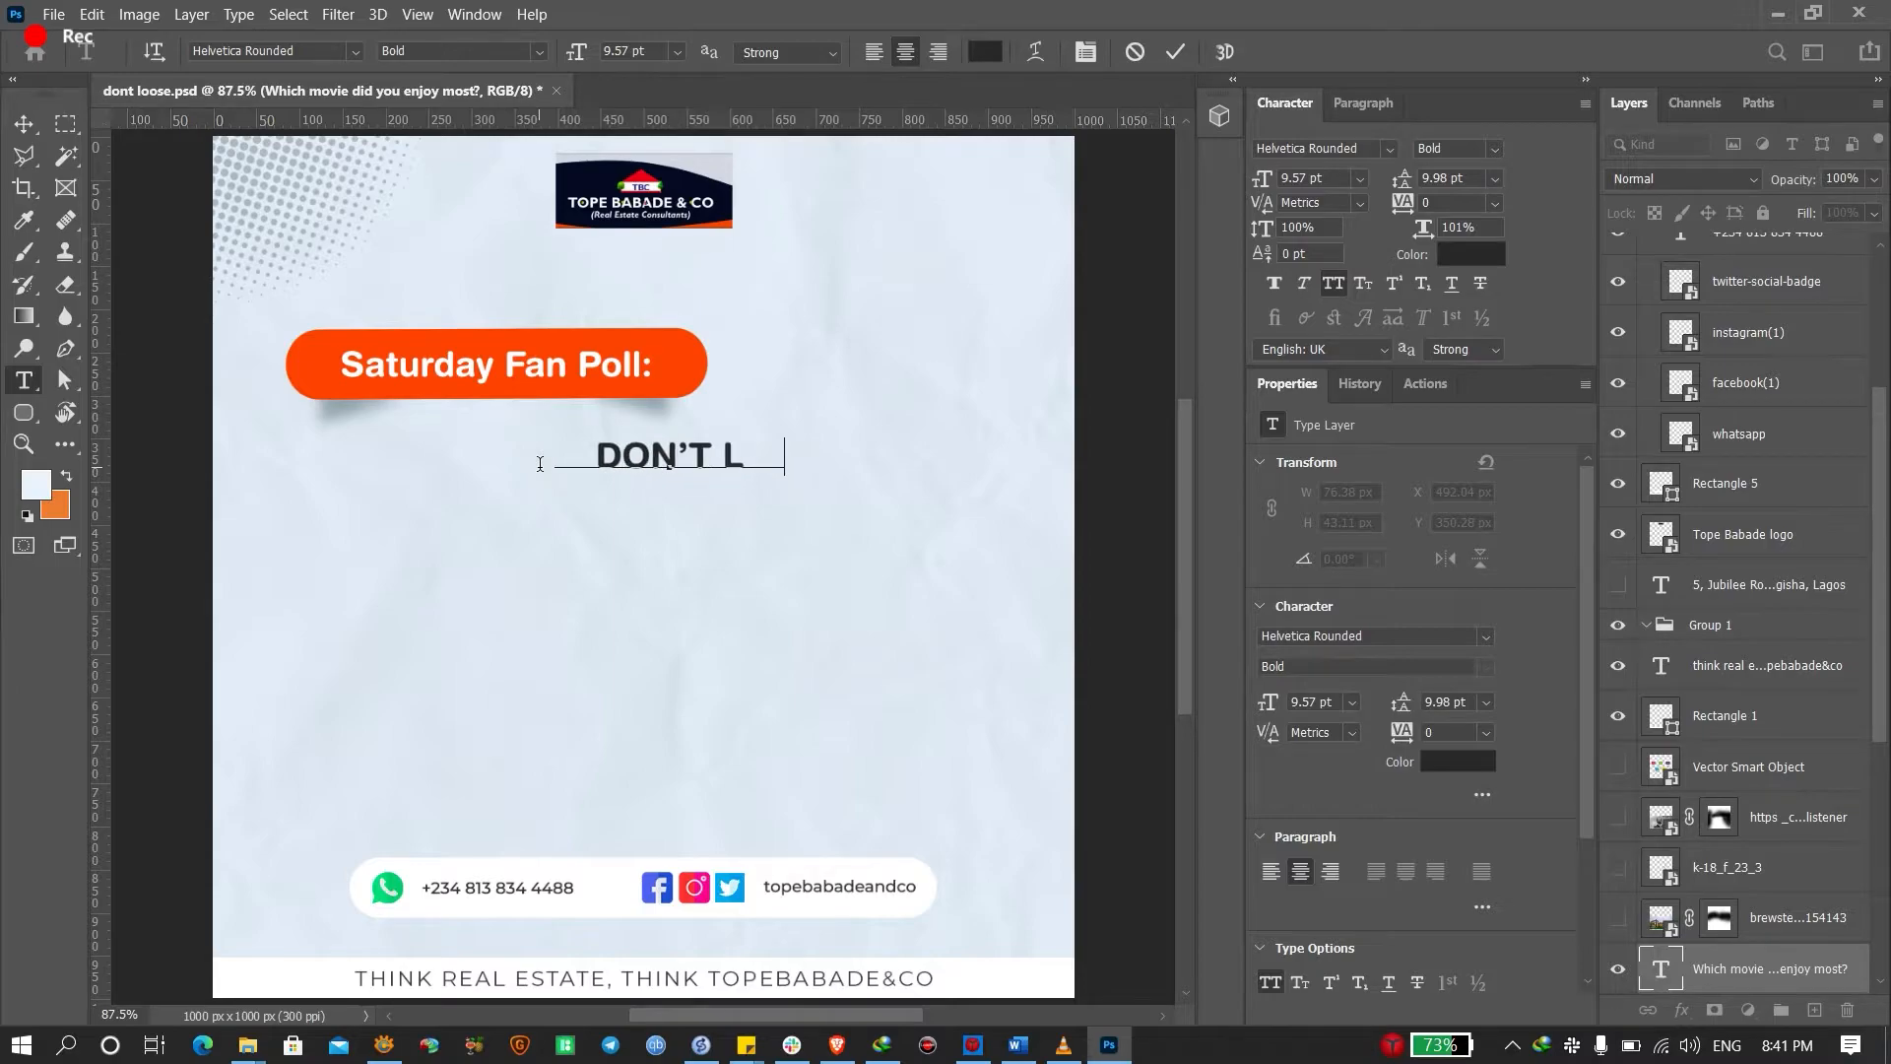
key("BackSpace")
key("BackSpace")
type("OSE ")
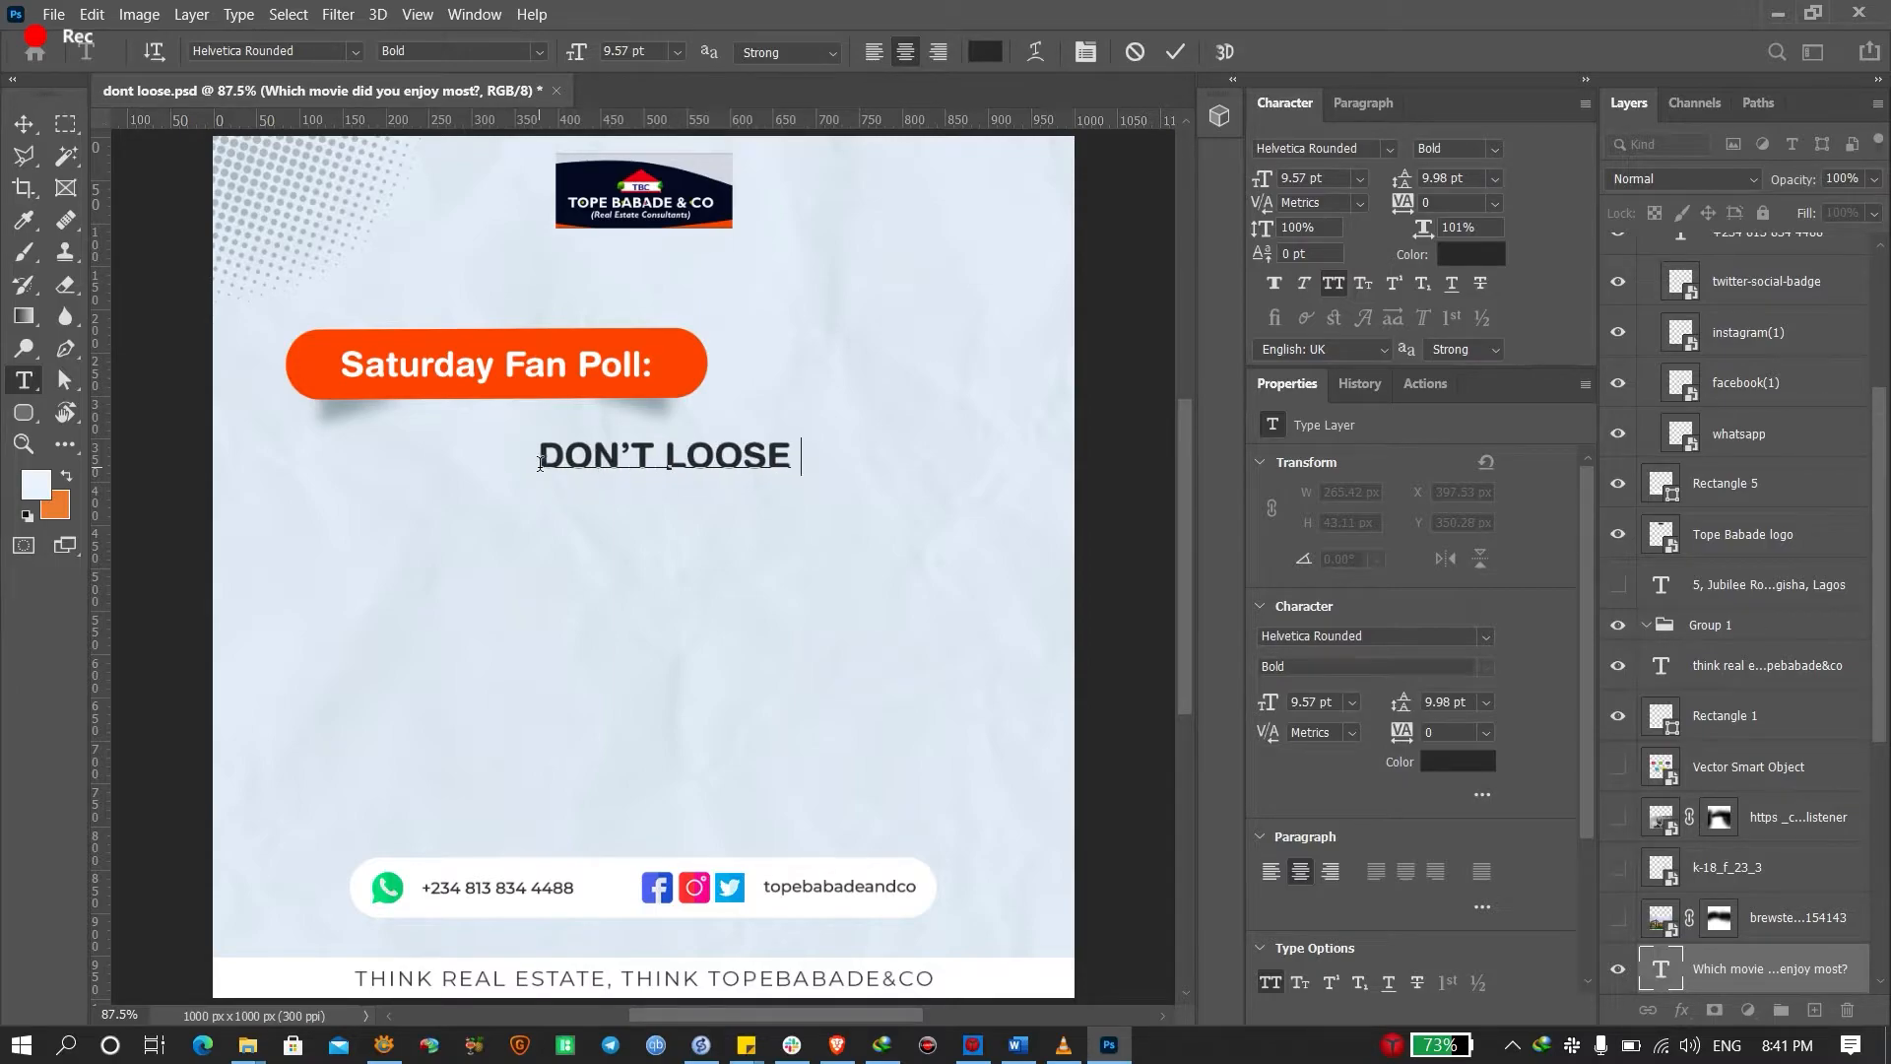
type("YOUR COOL E")
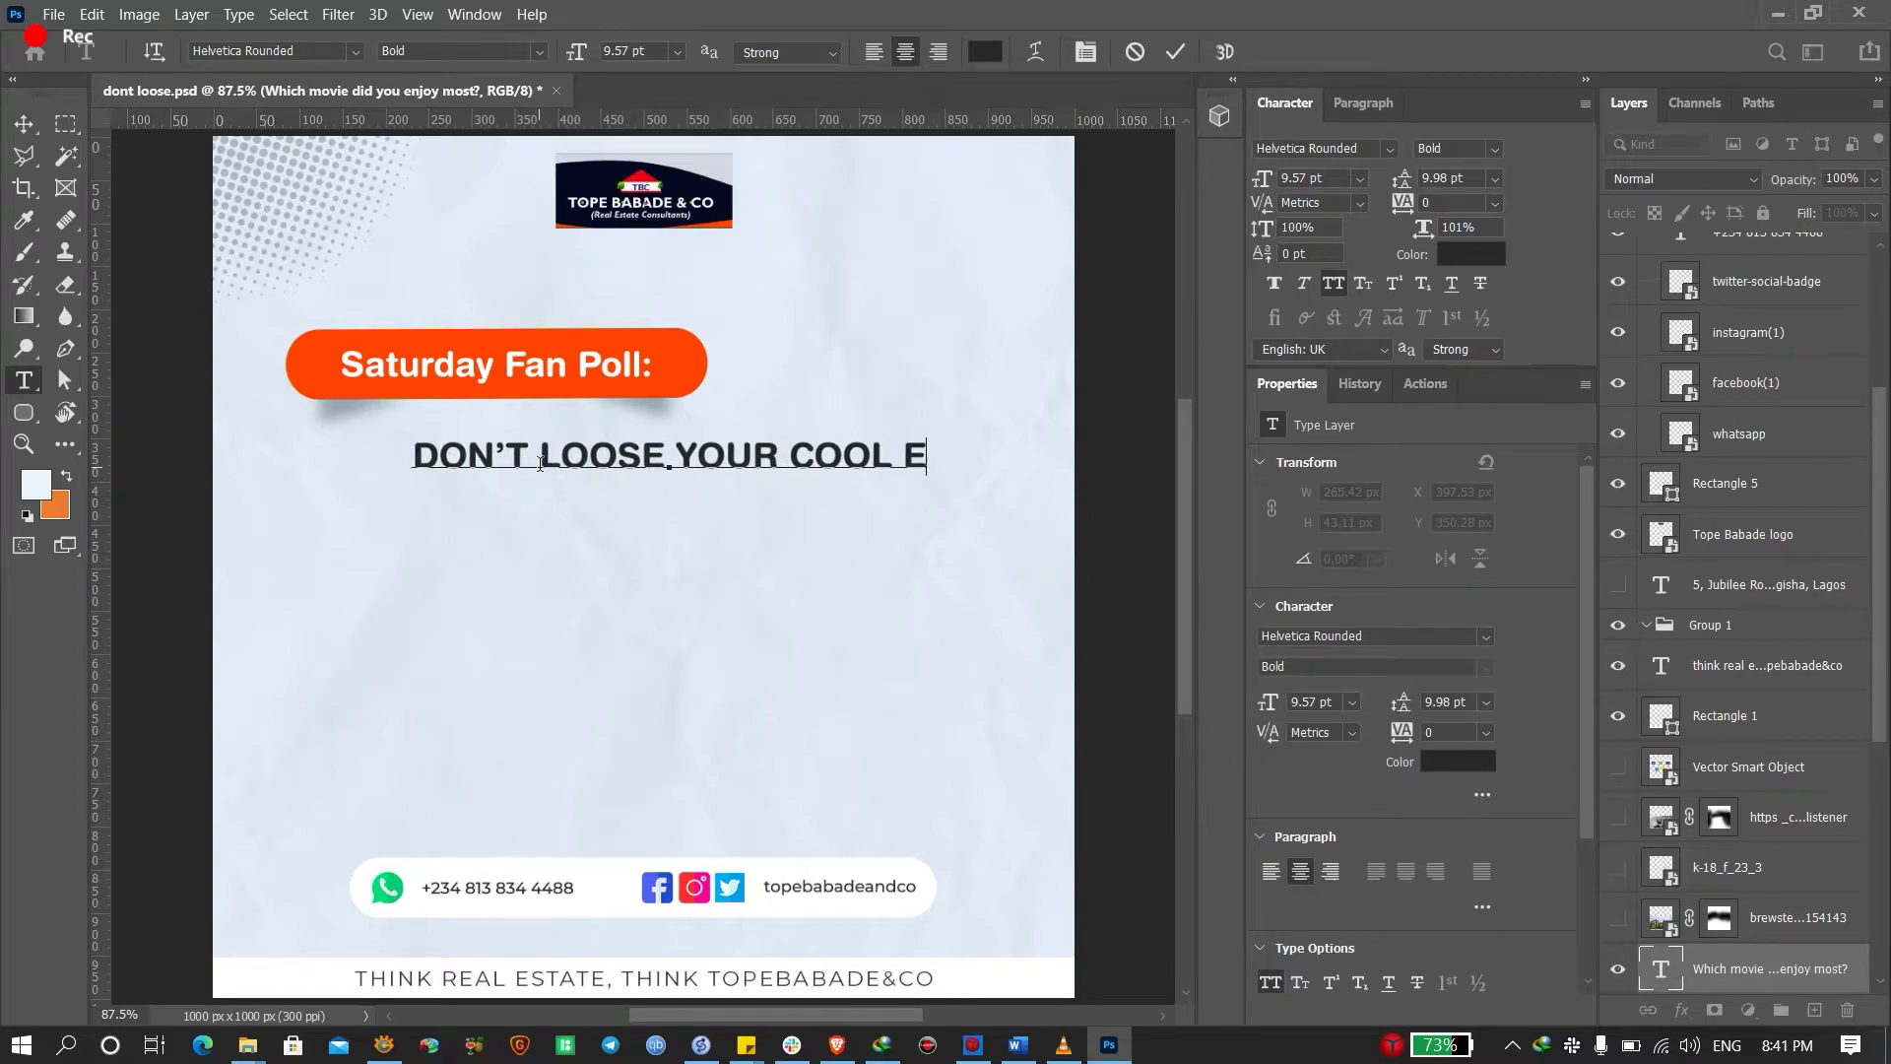
type("VERY TIE")
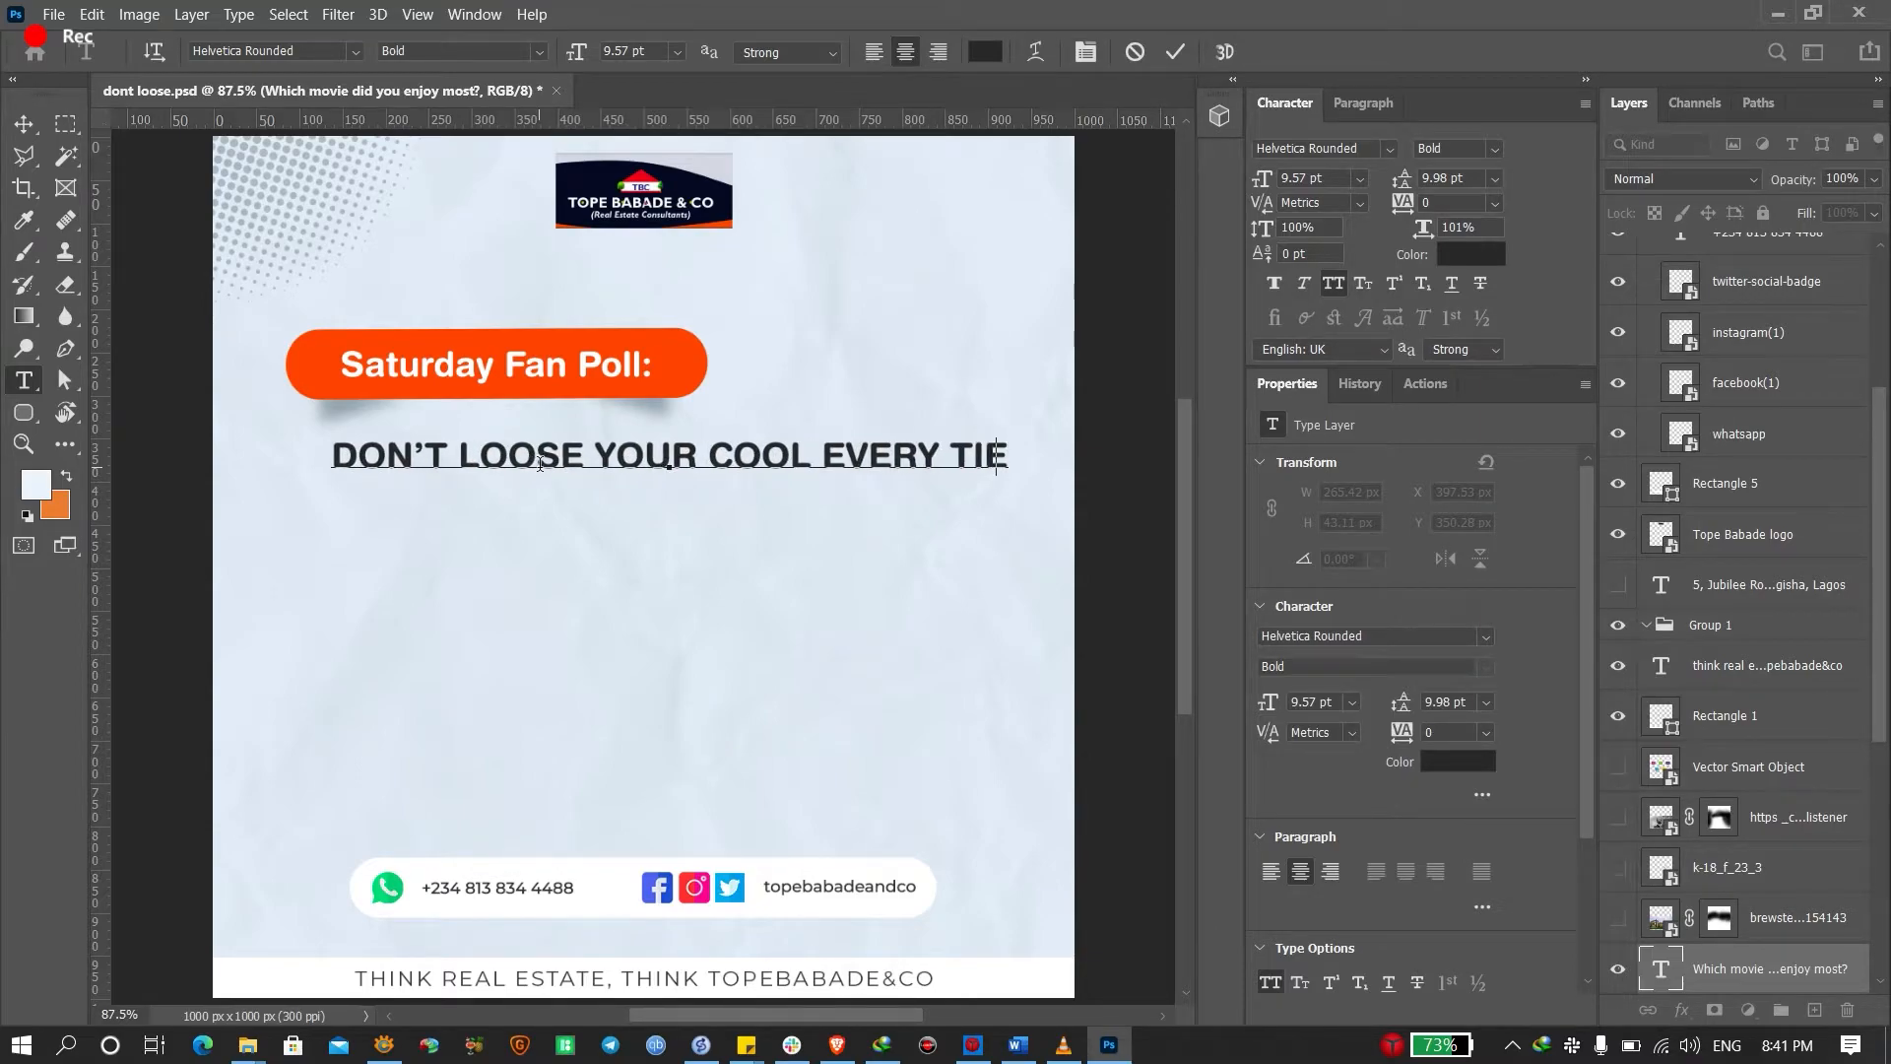
key("BackSpace")
type("EM")
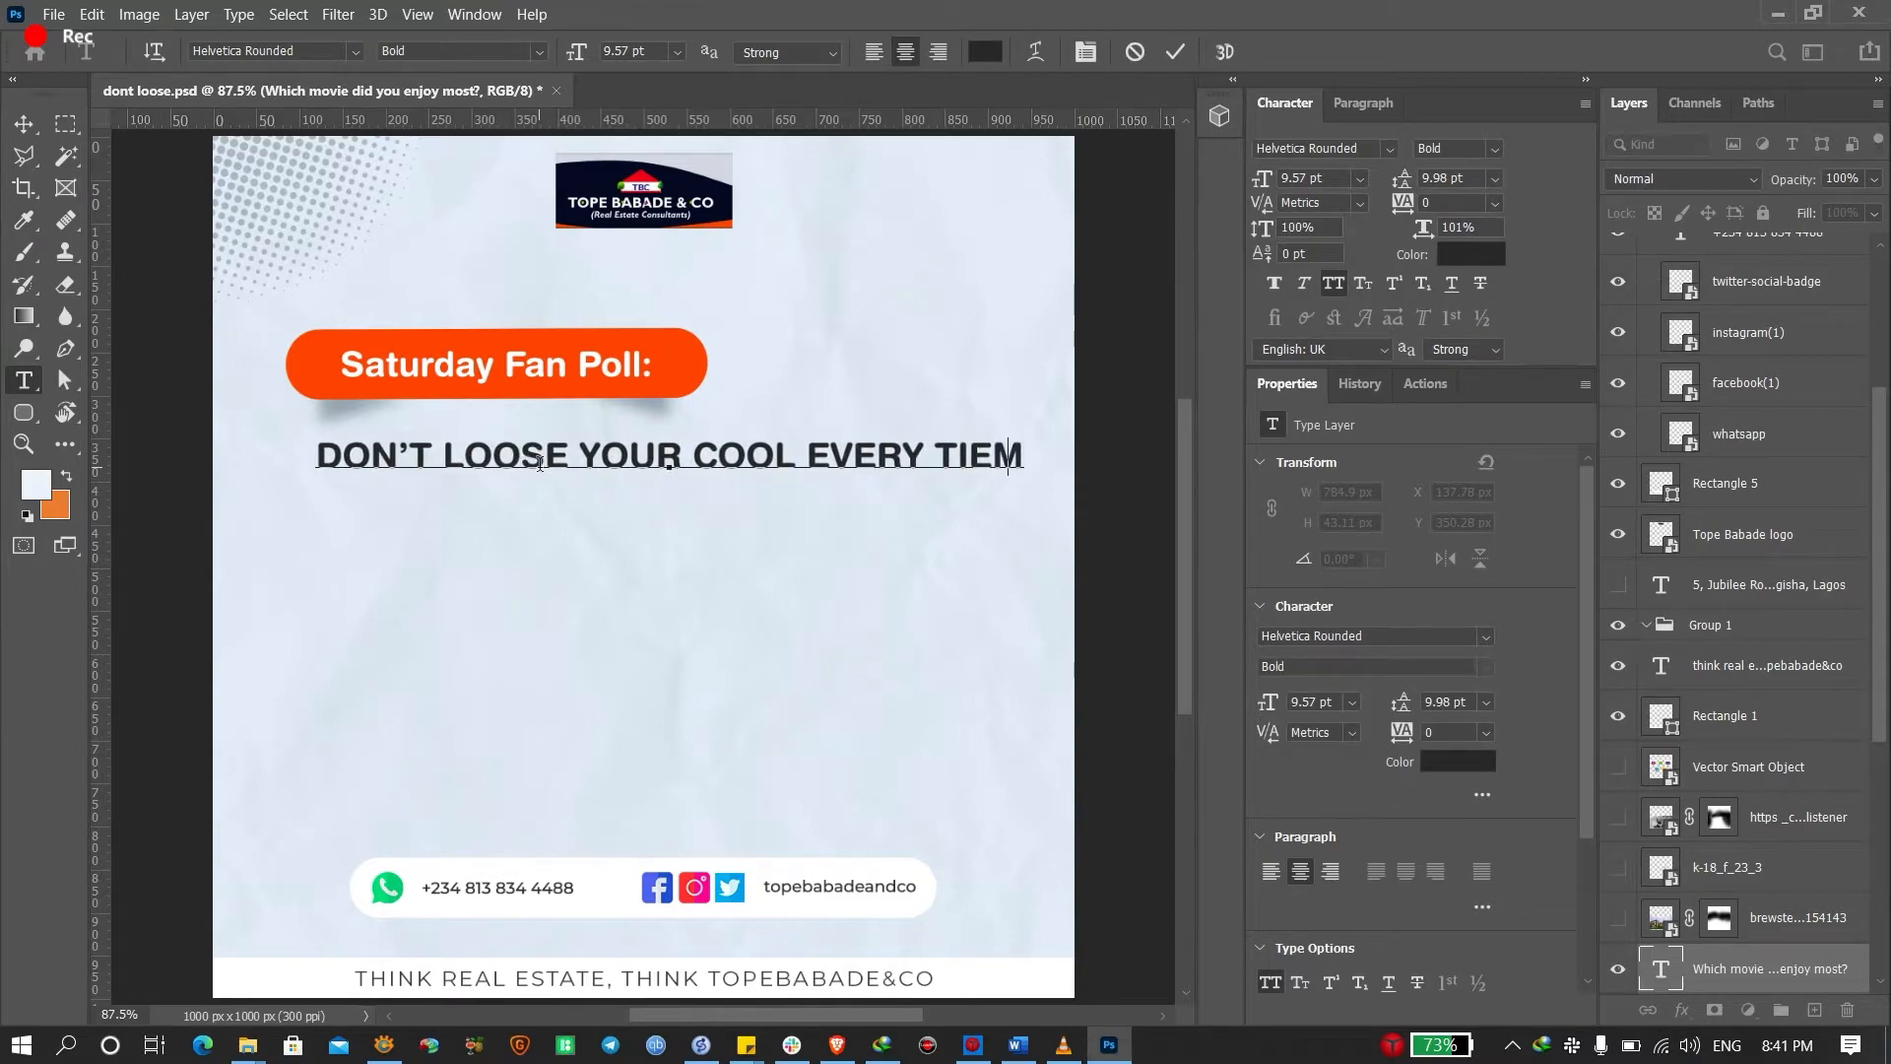
key("BackSpace")
key("BackSpace")
type("ME ")
type("SOMEIN")
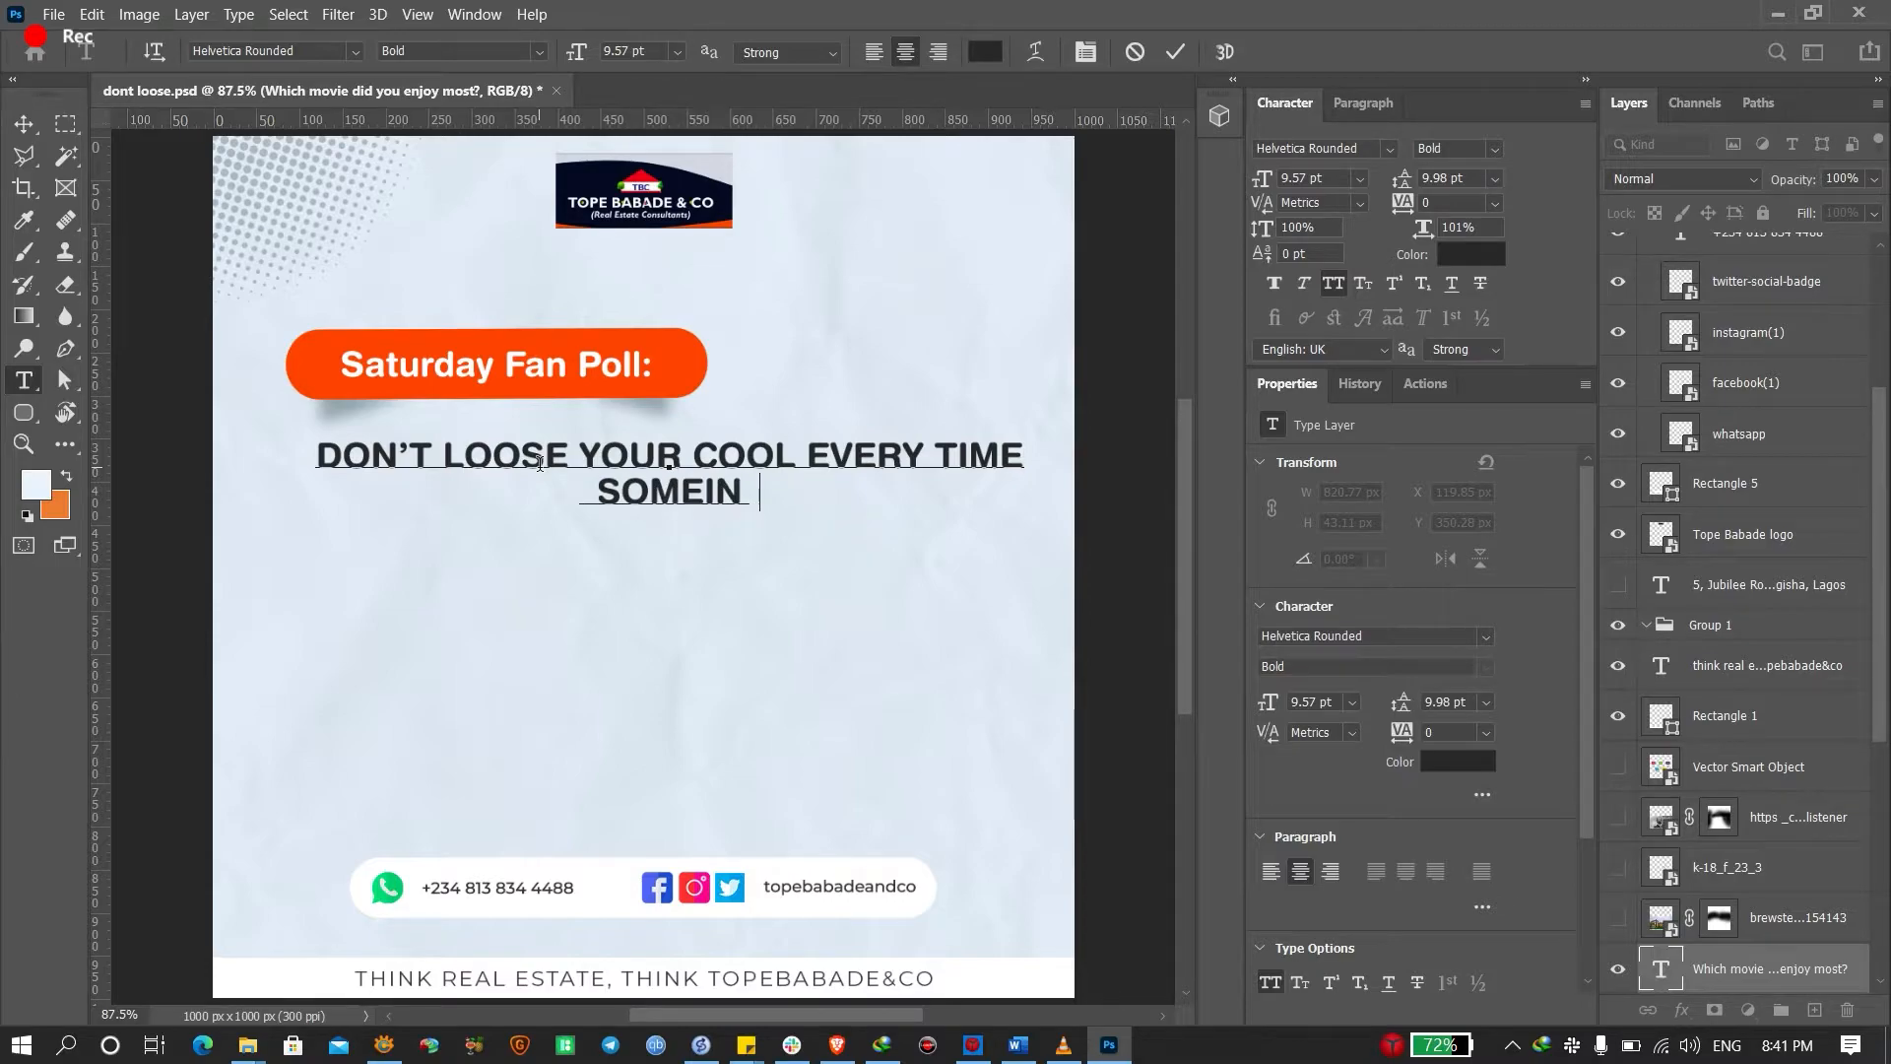
key("BackSpace")
type("E SAYS")
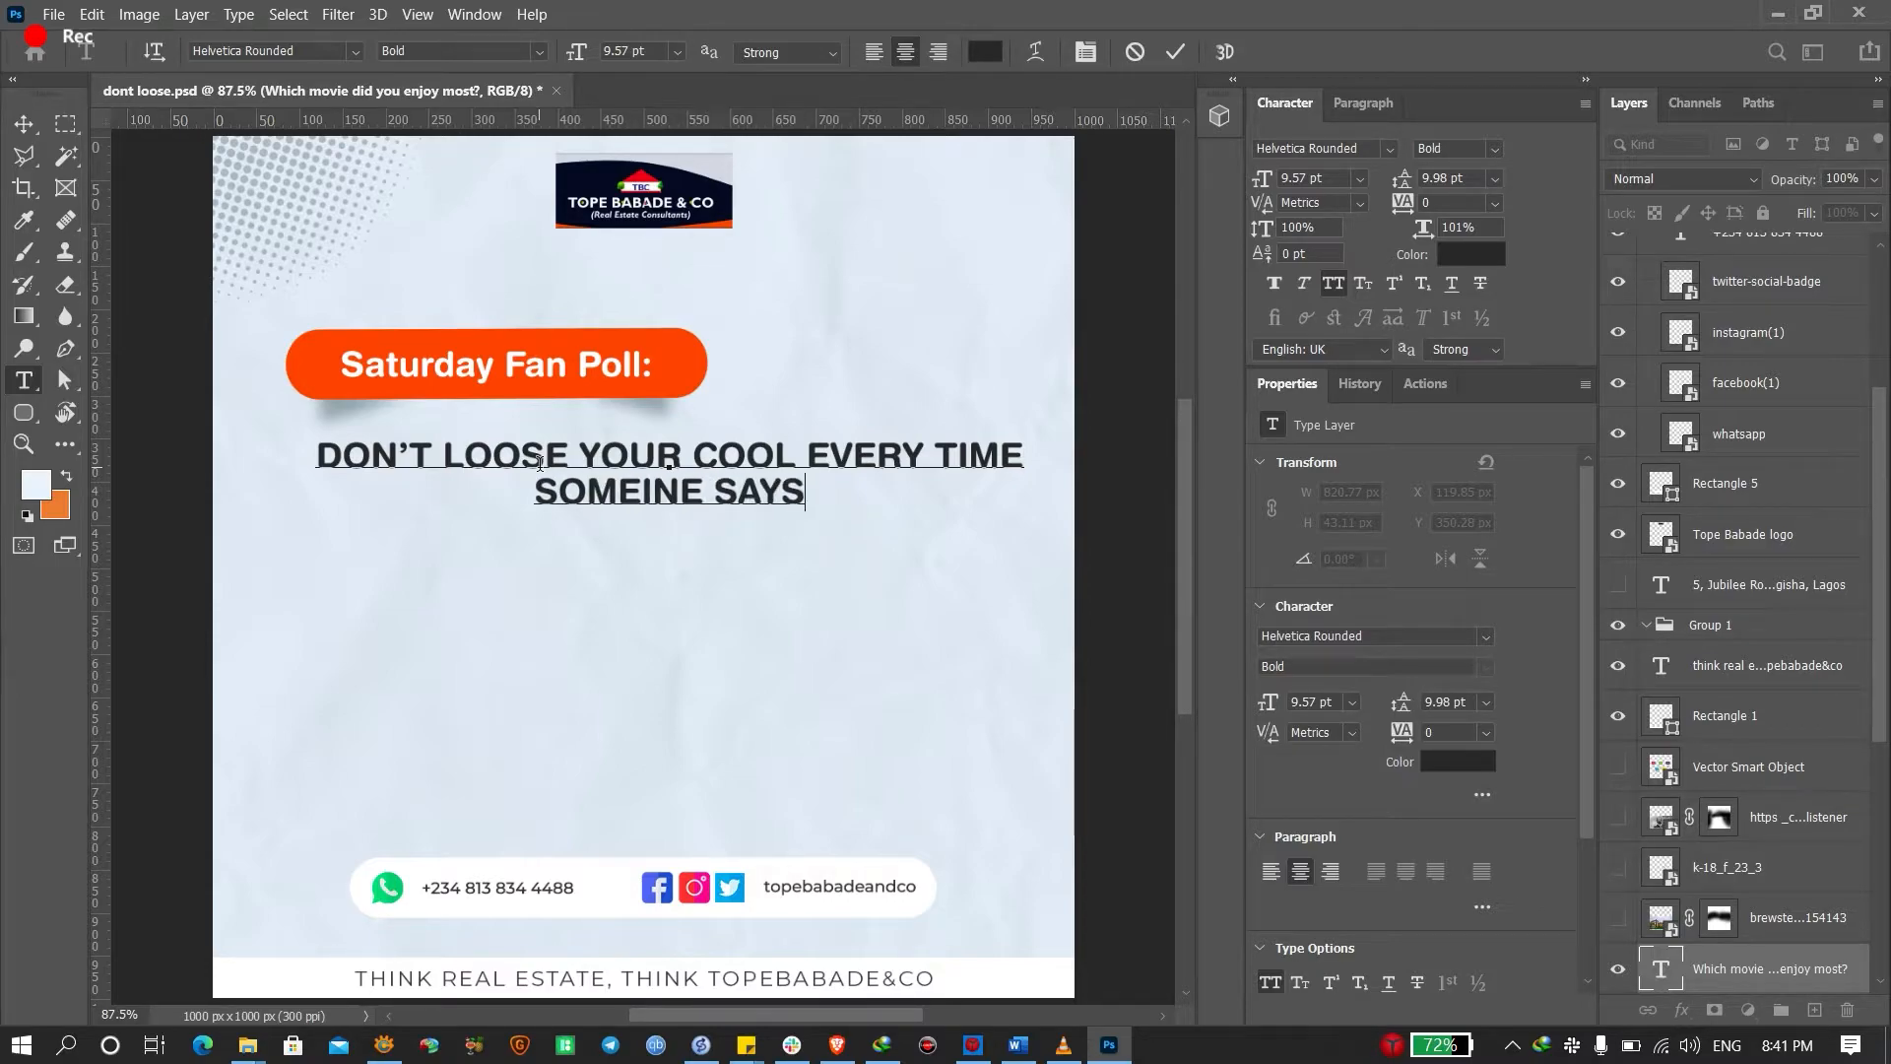
type(" LAGOS")
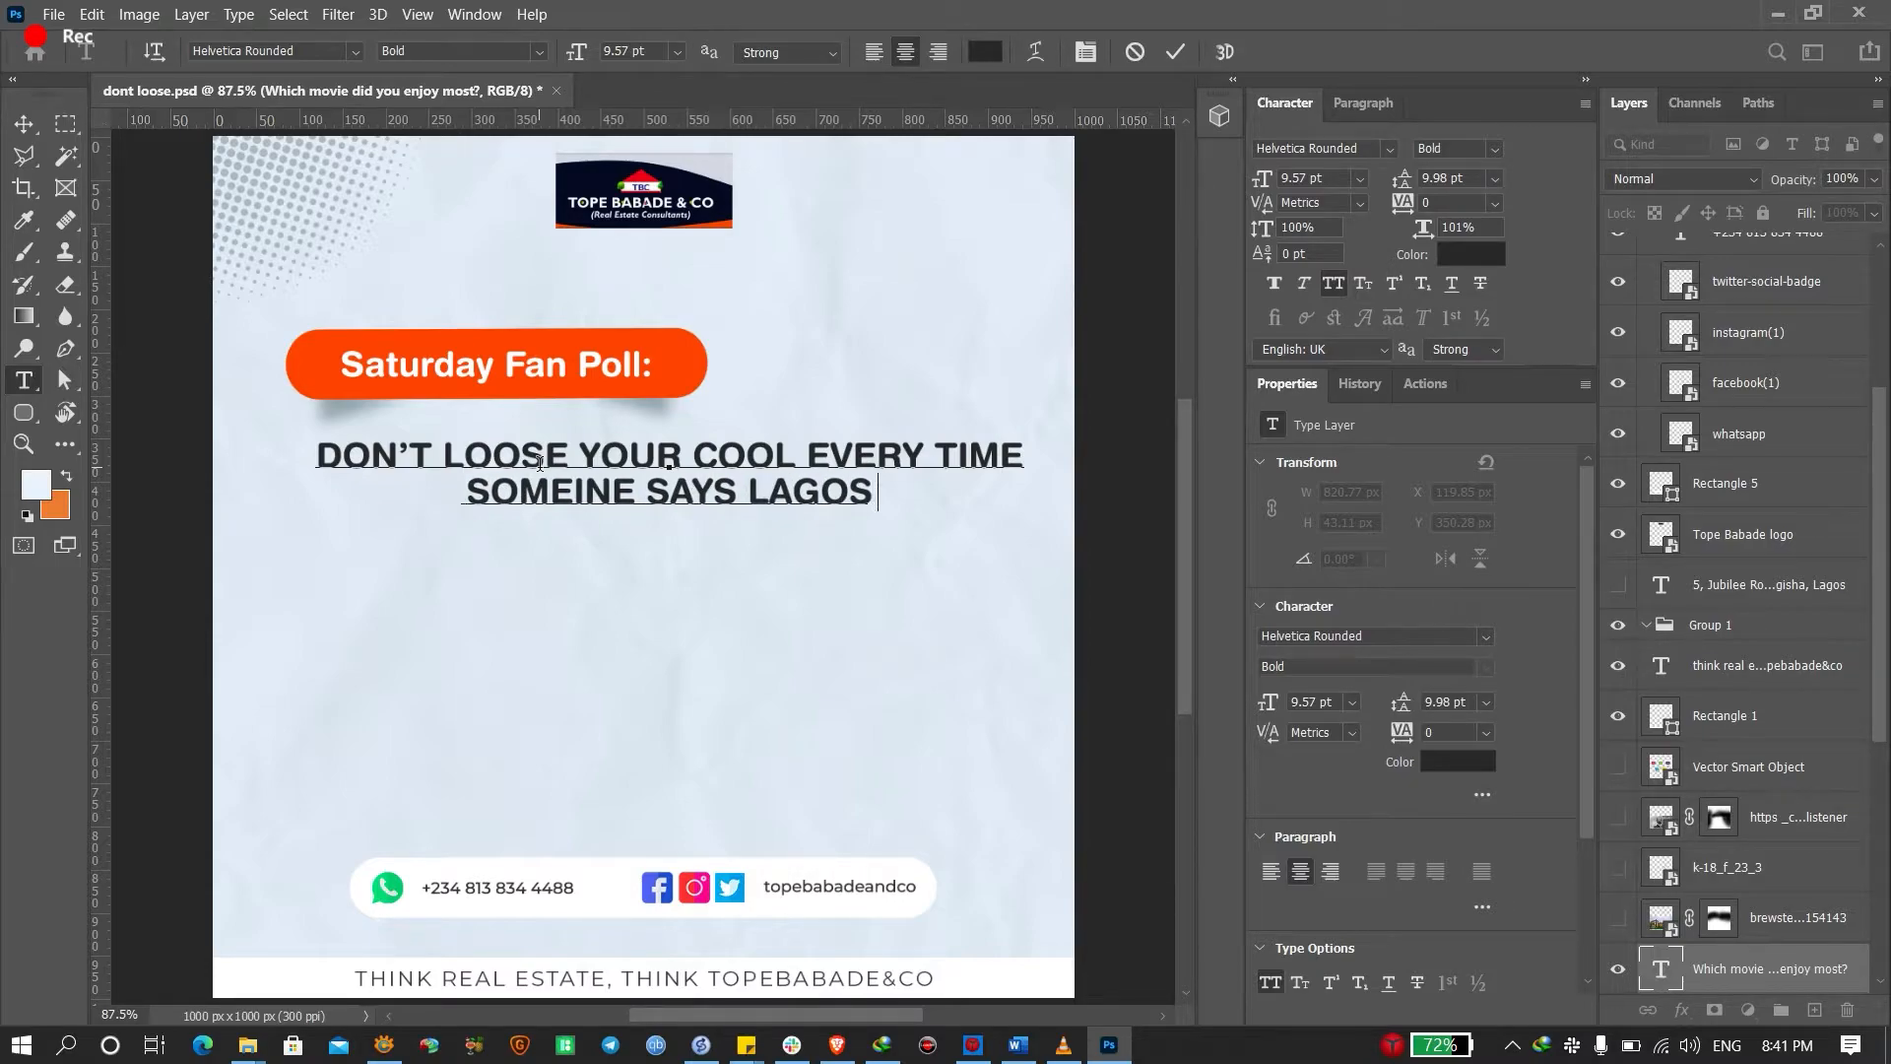
type(" GOVERNMENT")
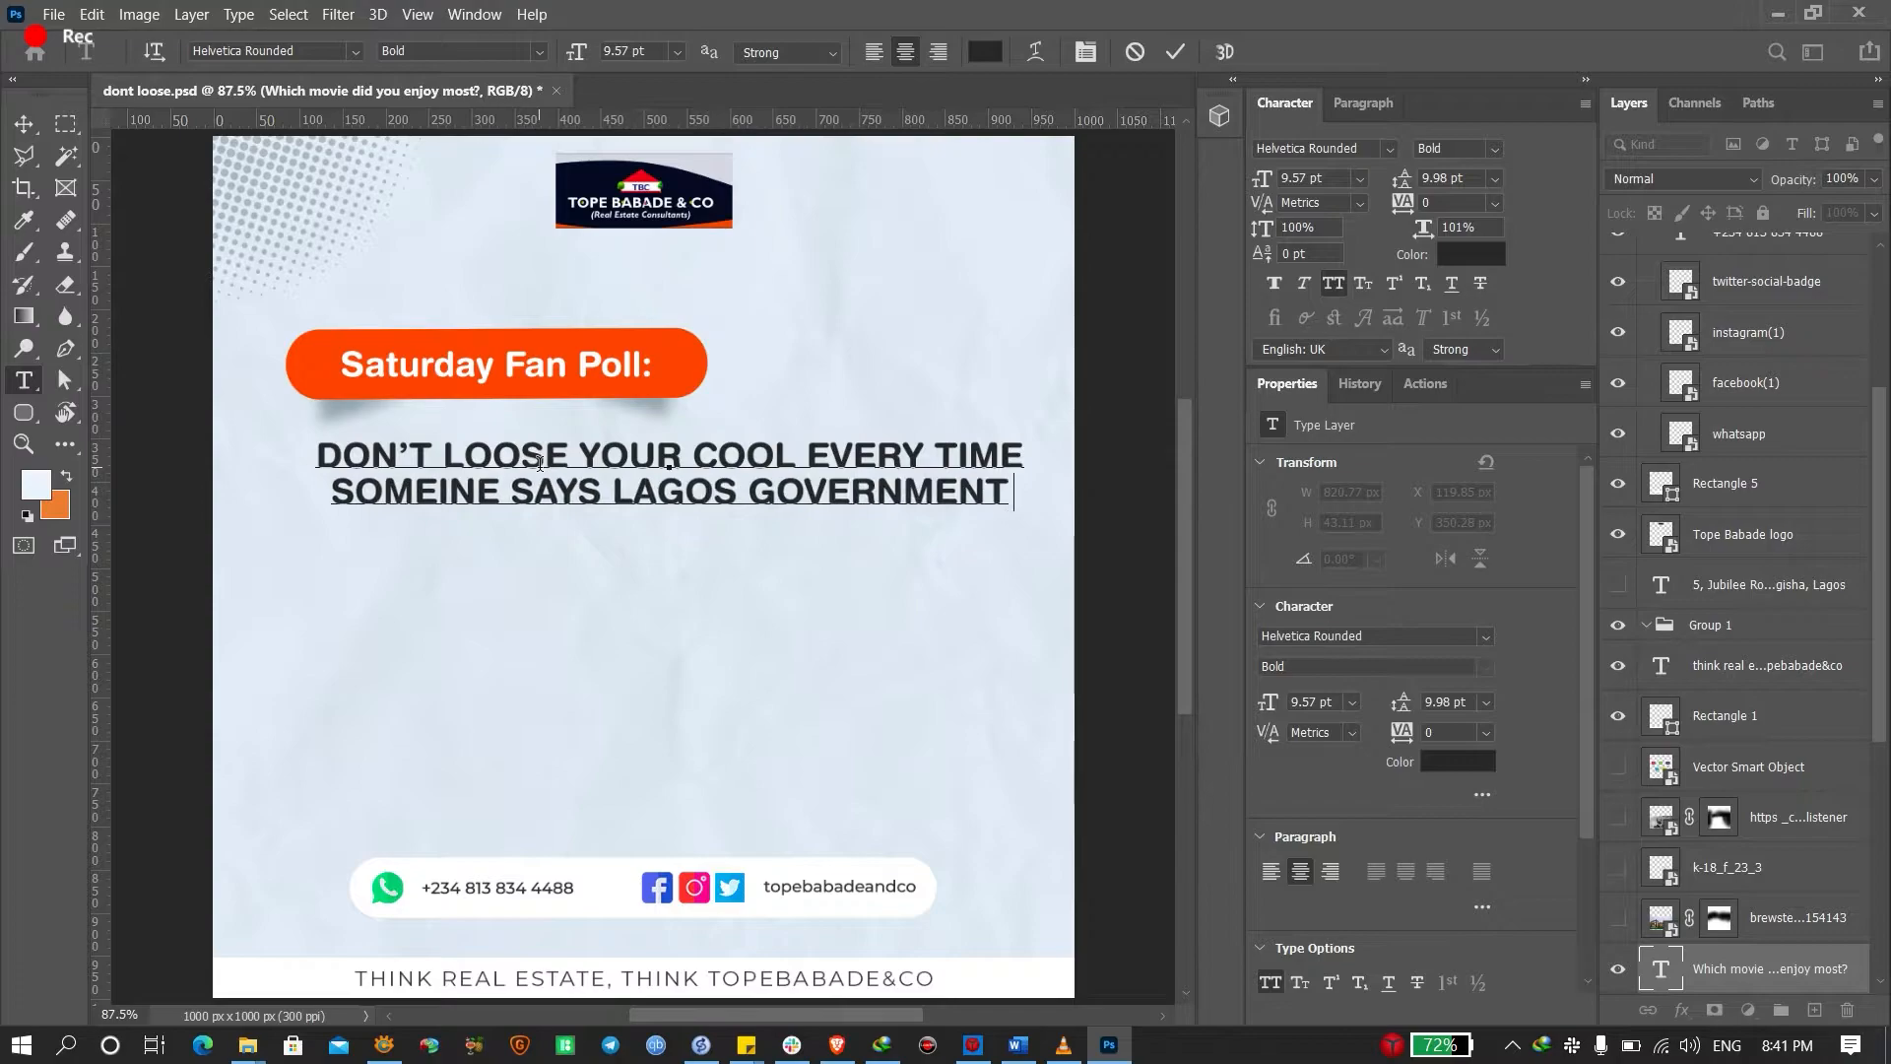
type(" IS COM")
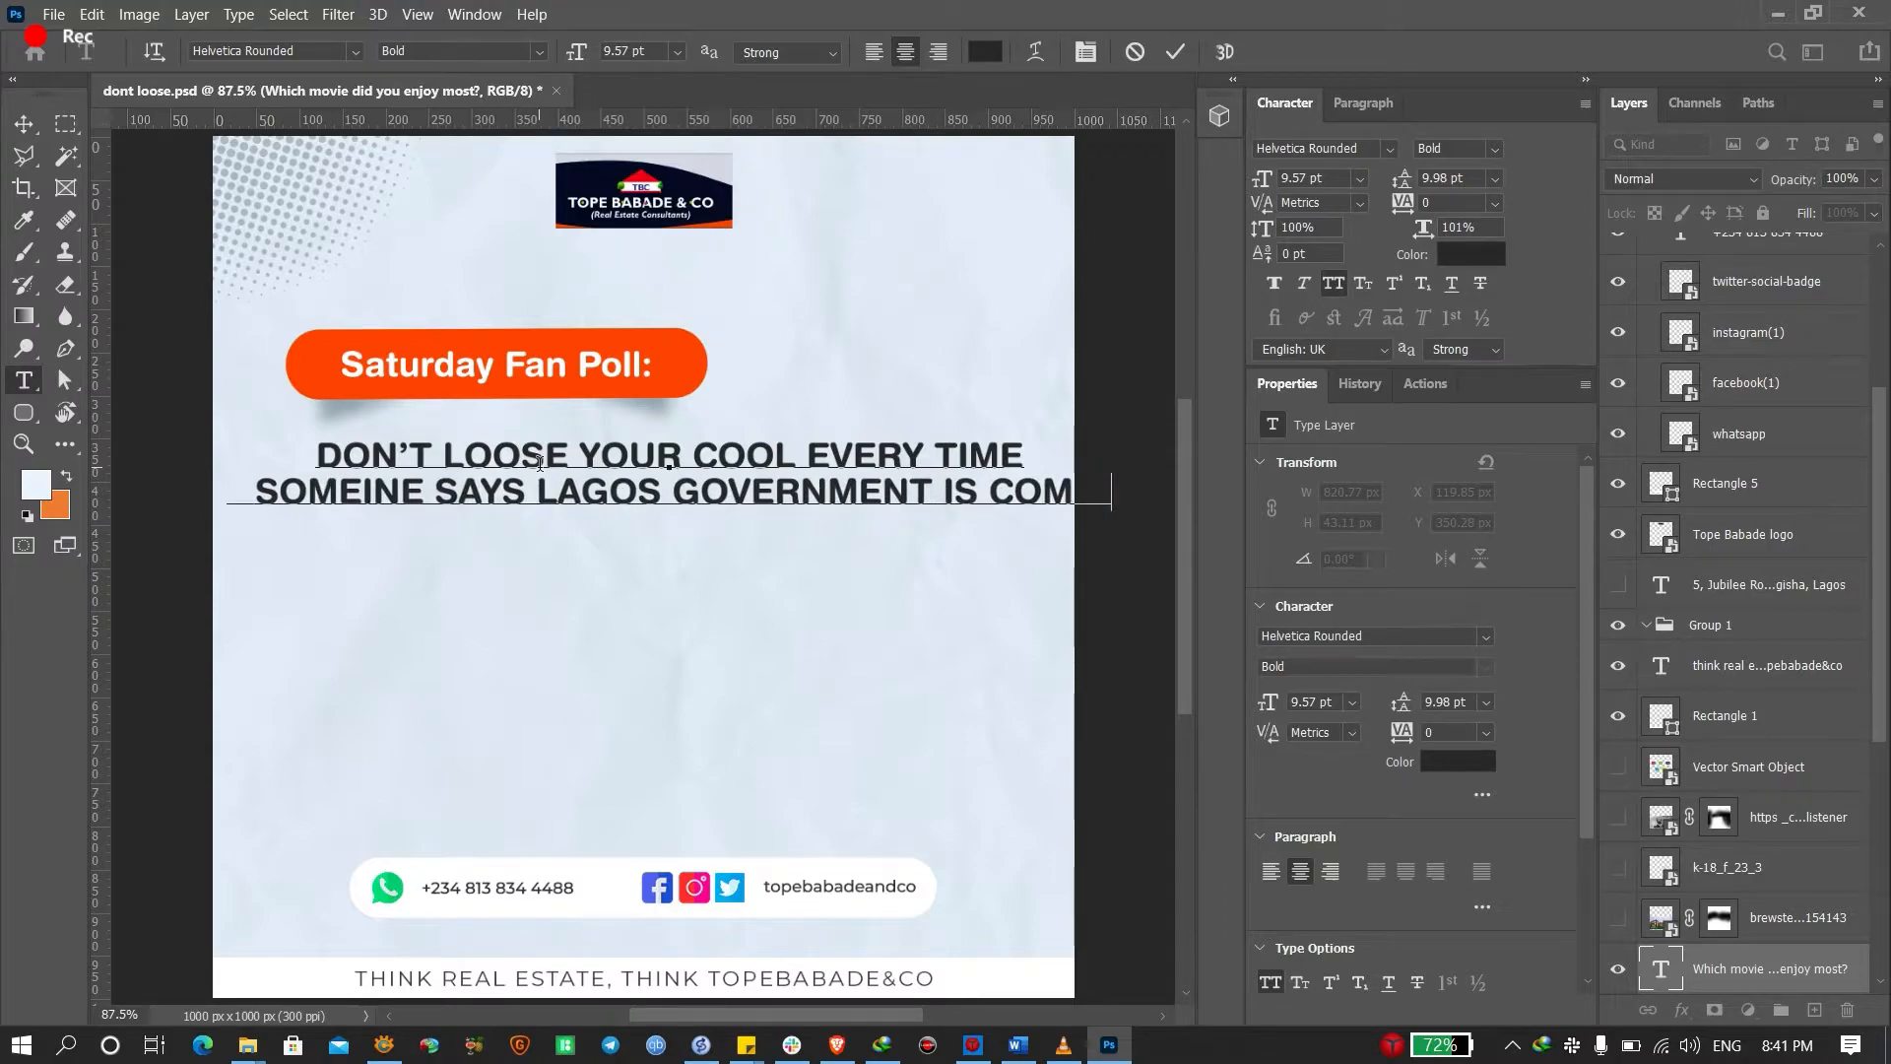
type("IN")
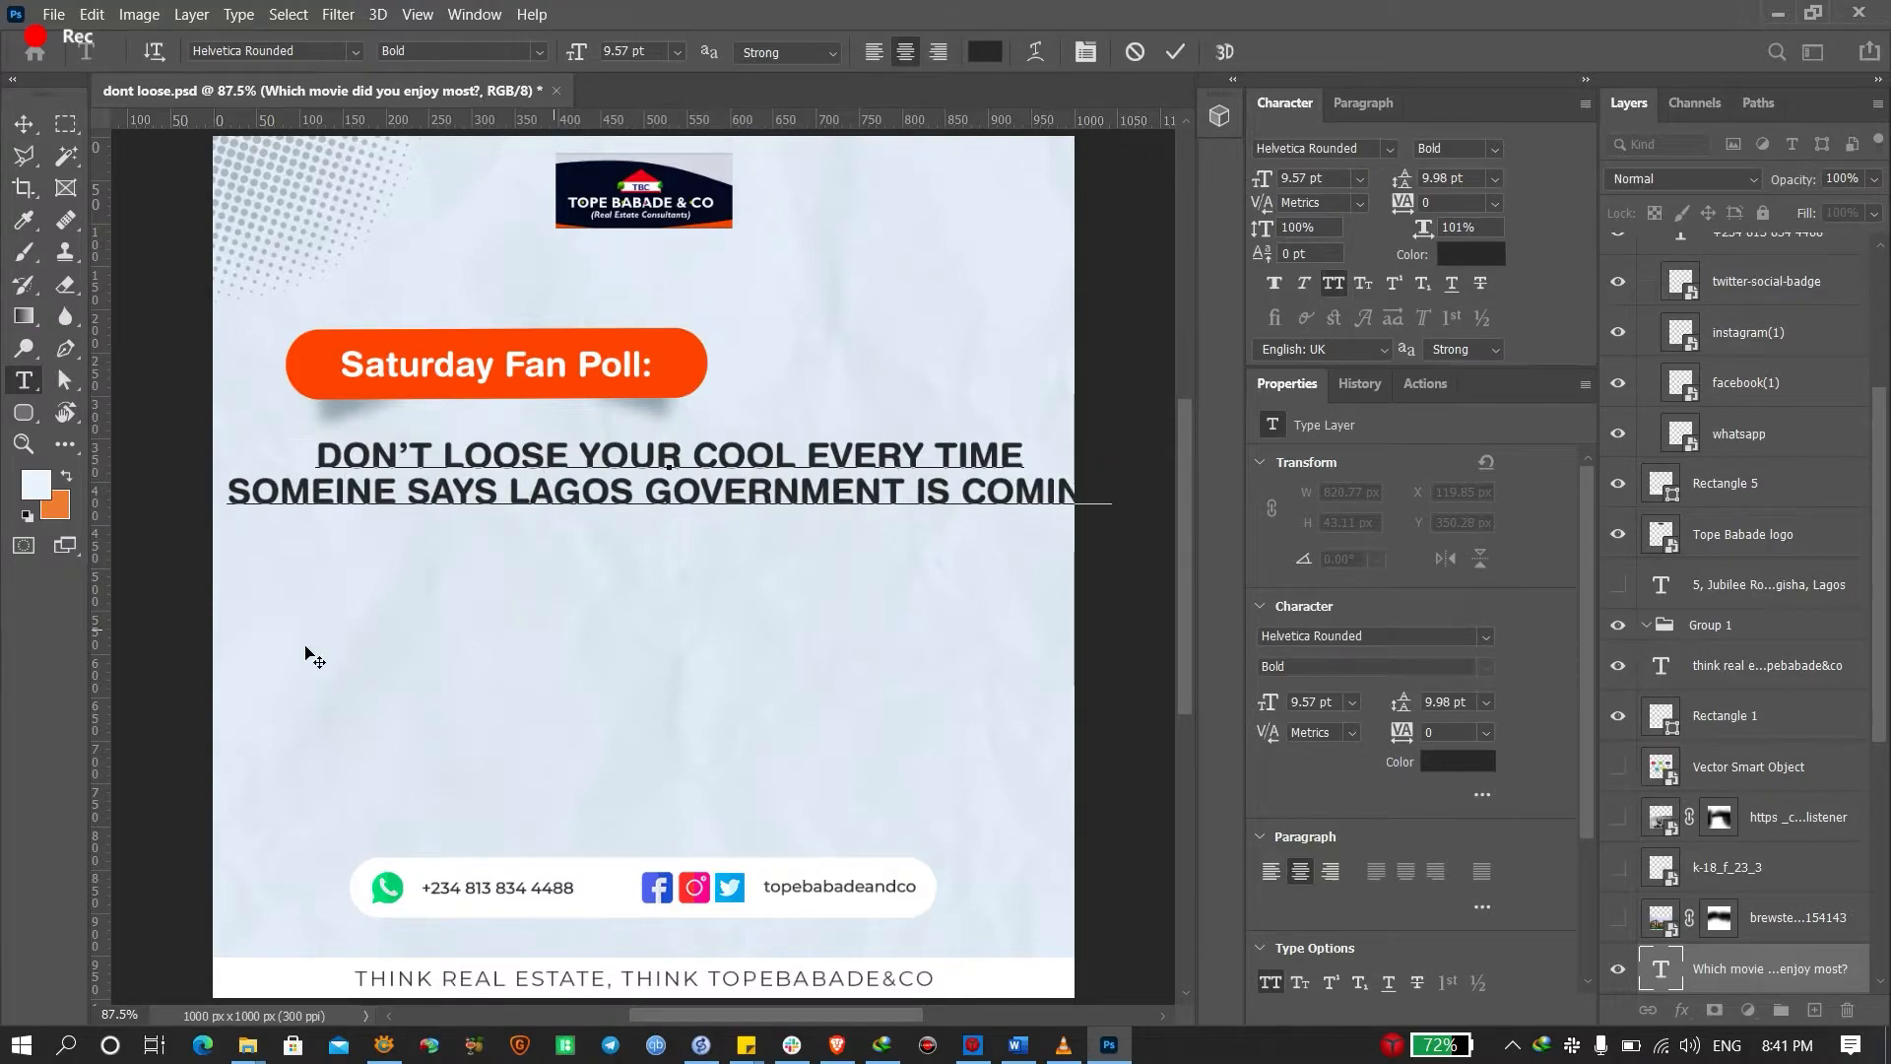
Break the headline before GOVERNMENT onto a third line and commit the edit
left_click(643, 492)
key("Return")
left_click(529, 683)
left_click(445, 654)
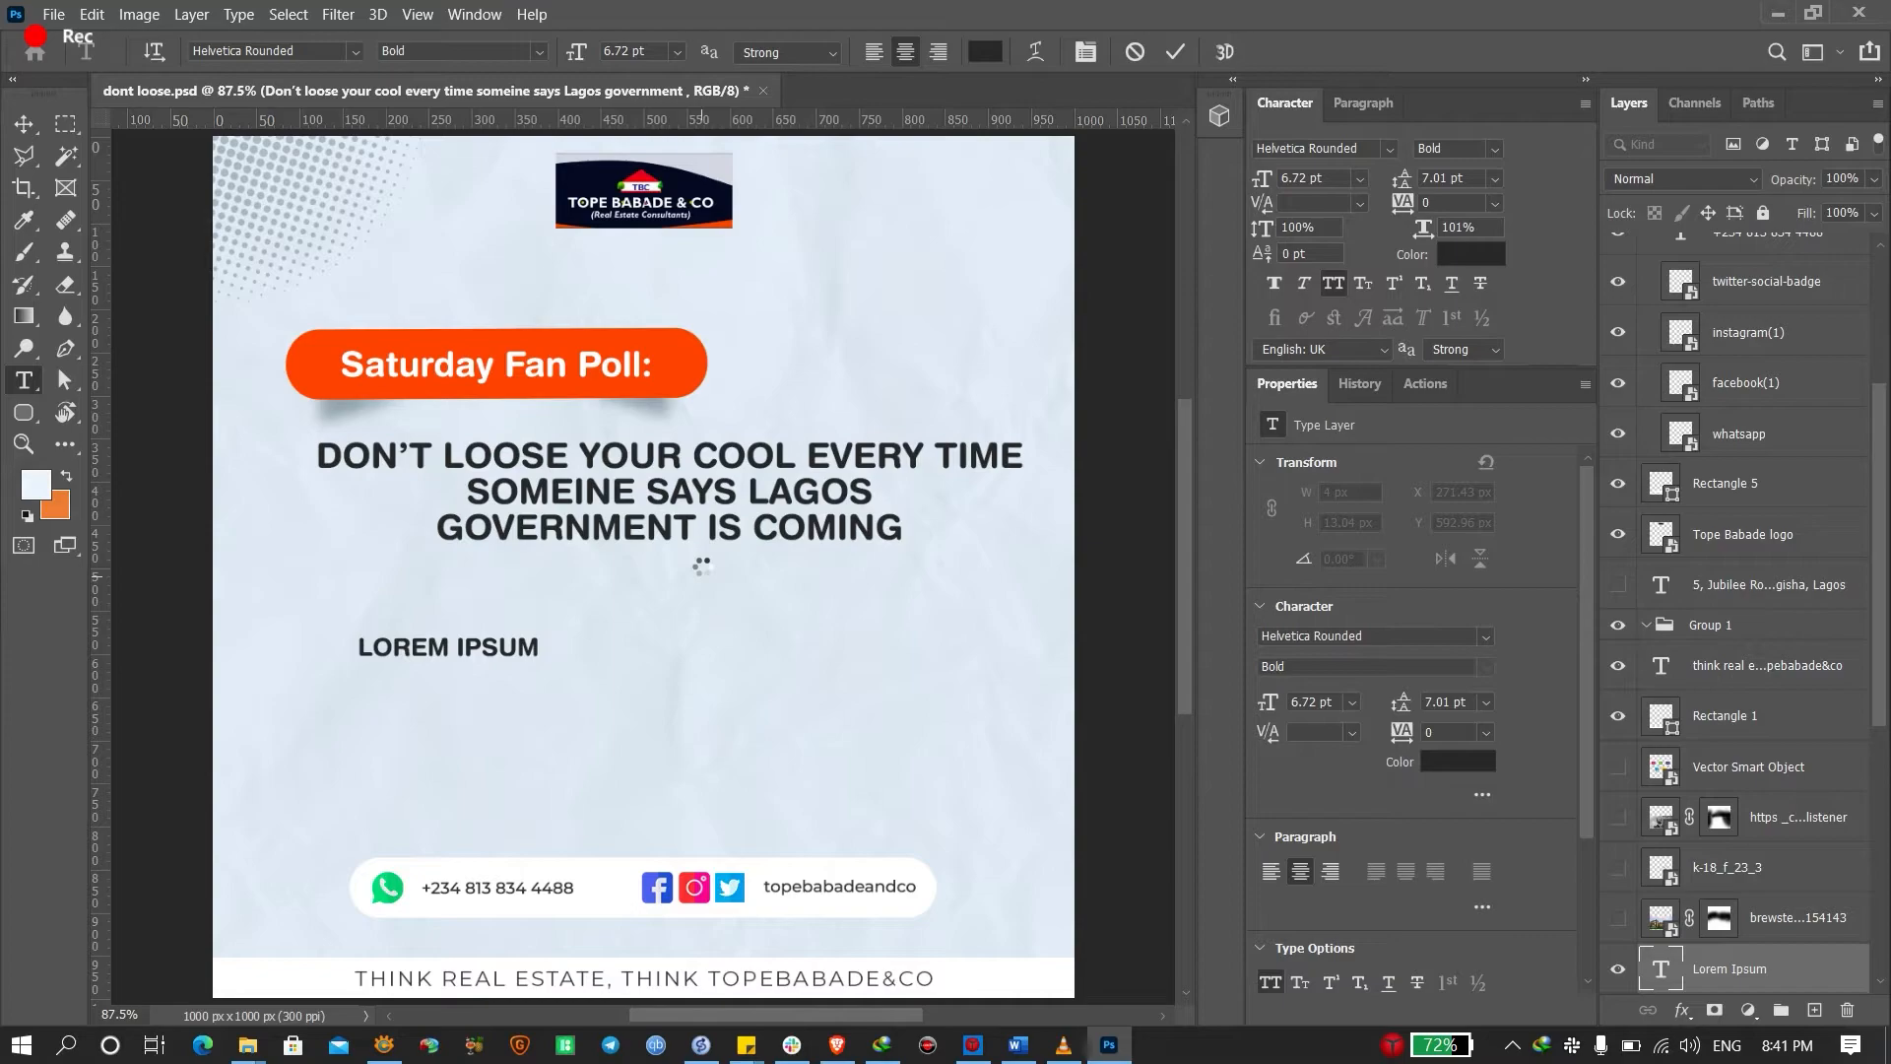
key("Escape")
key("v")
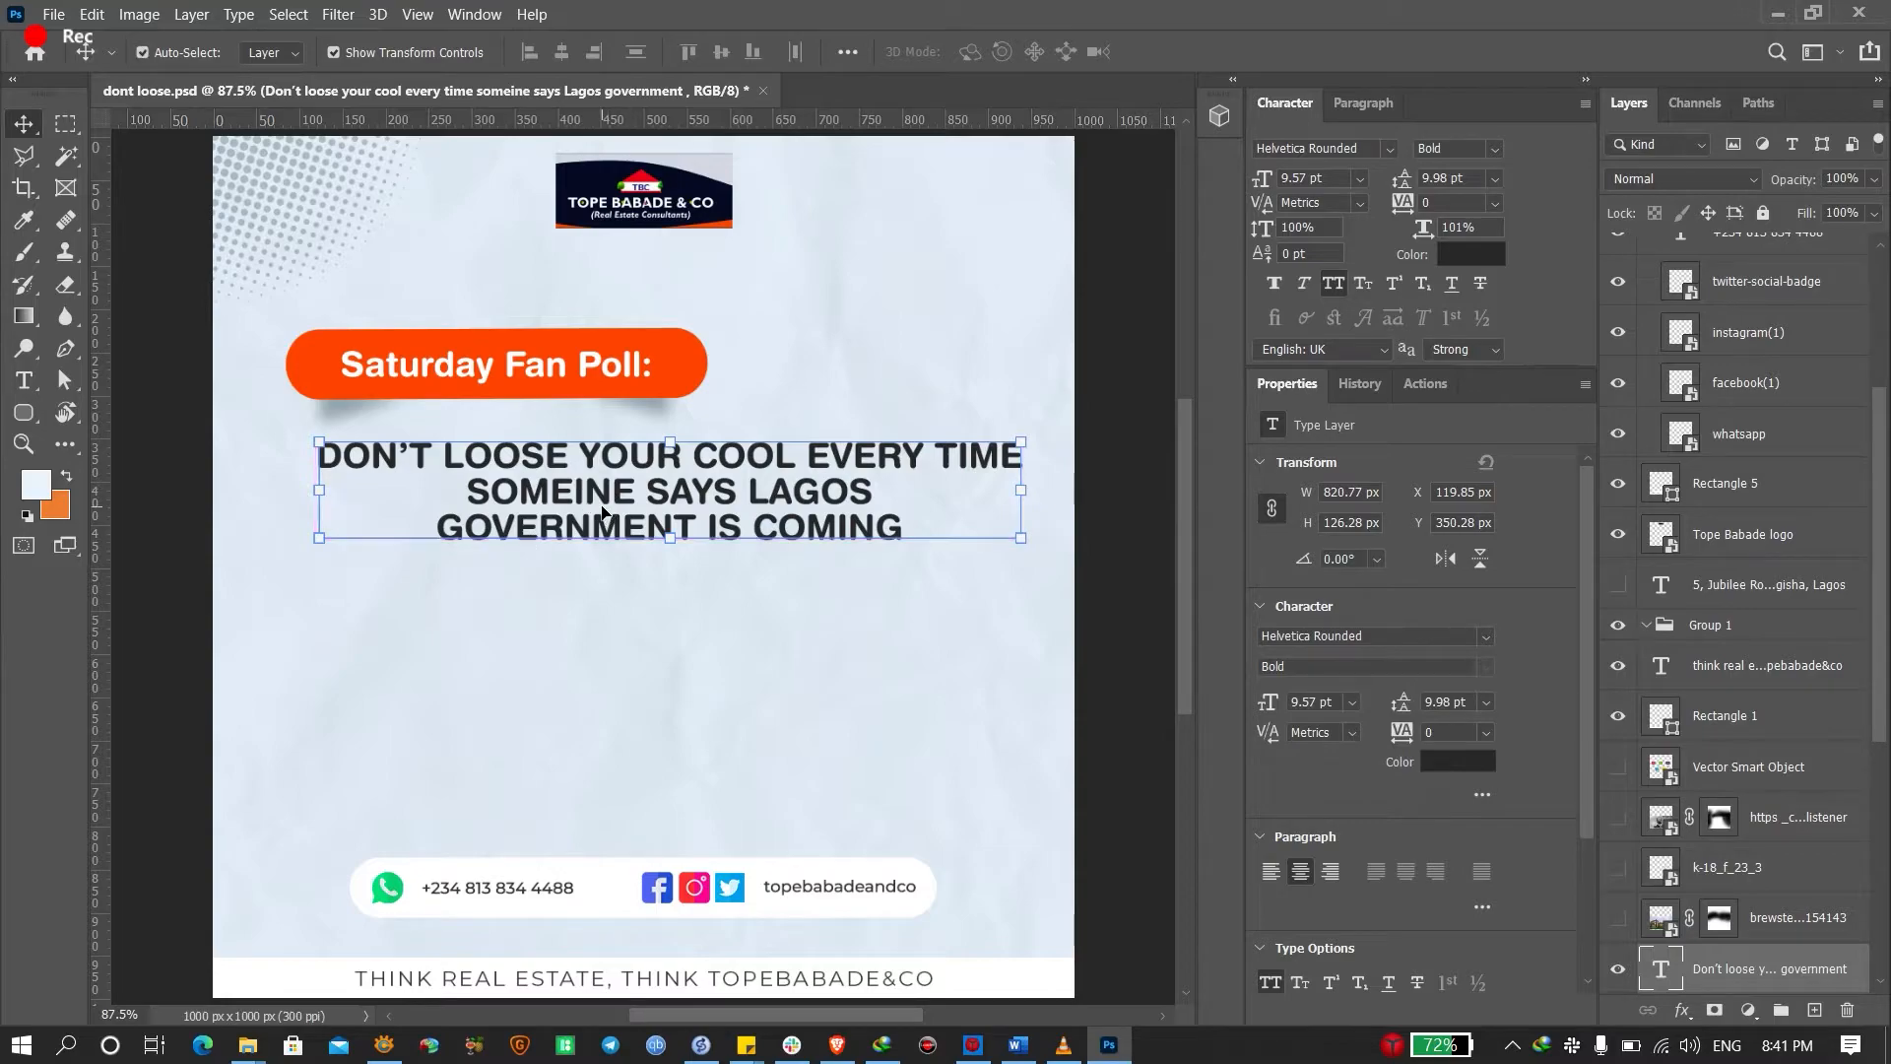
Duplicate the headline below and retype it as 'OUR PROPERTIES ARE SAFE AND FREE FROM GOVERNMENT ENCROACHMENT'
left_click_drag(592, 491, 589, 696)
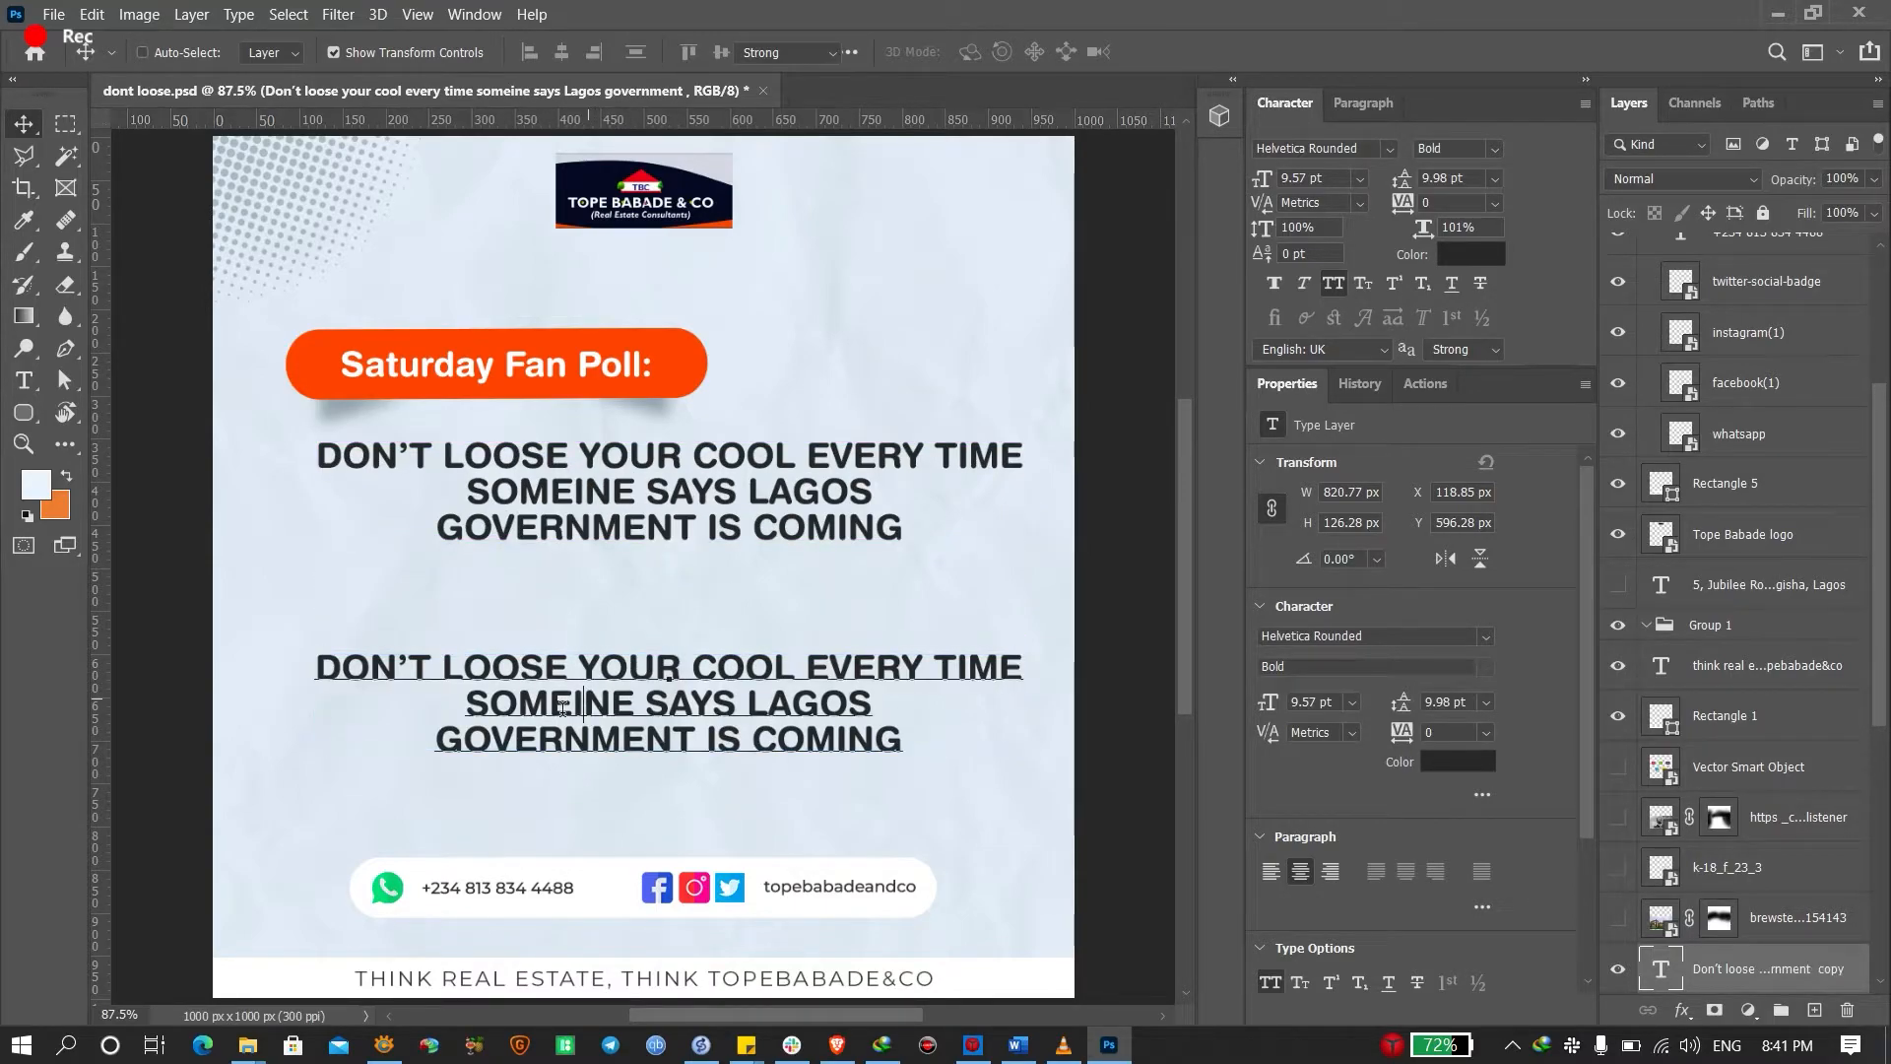
double_click(576, 701)
type("OUR")
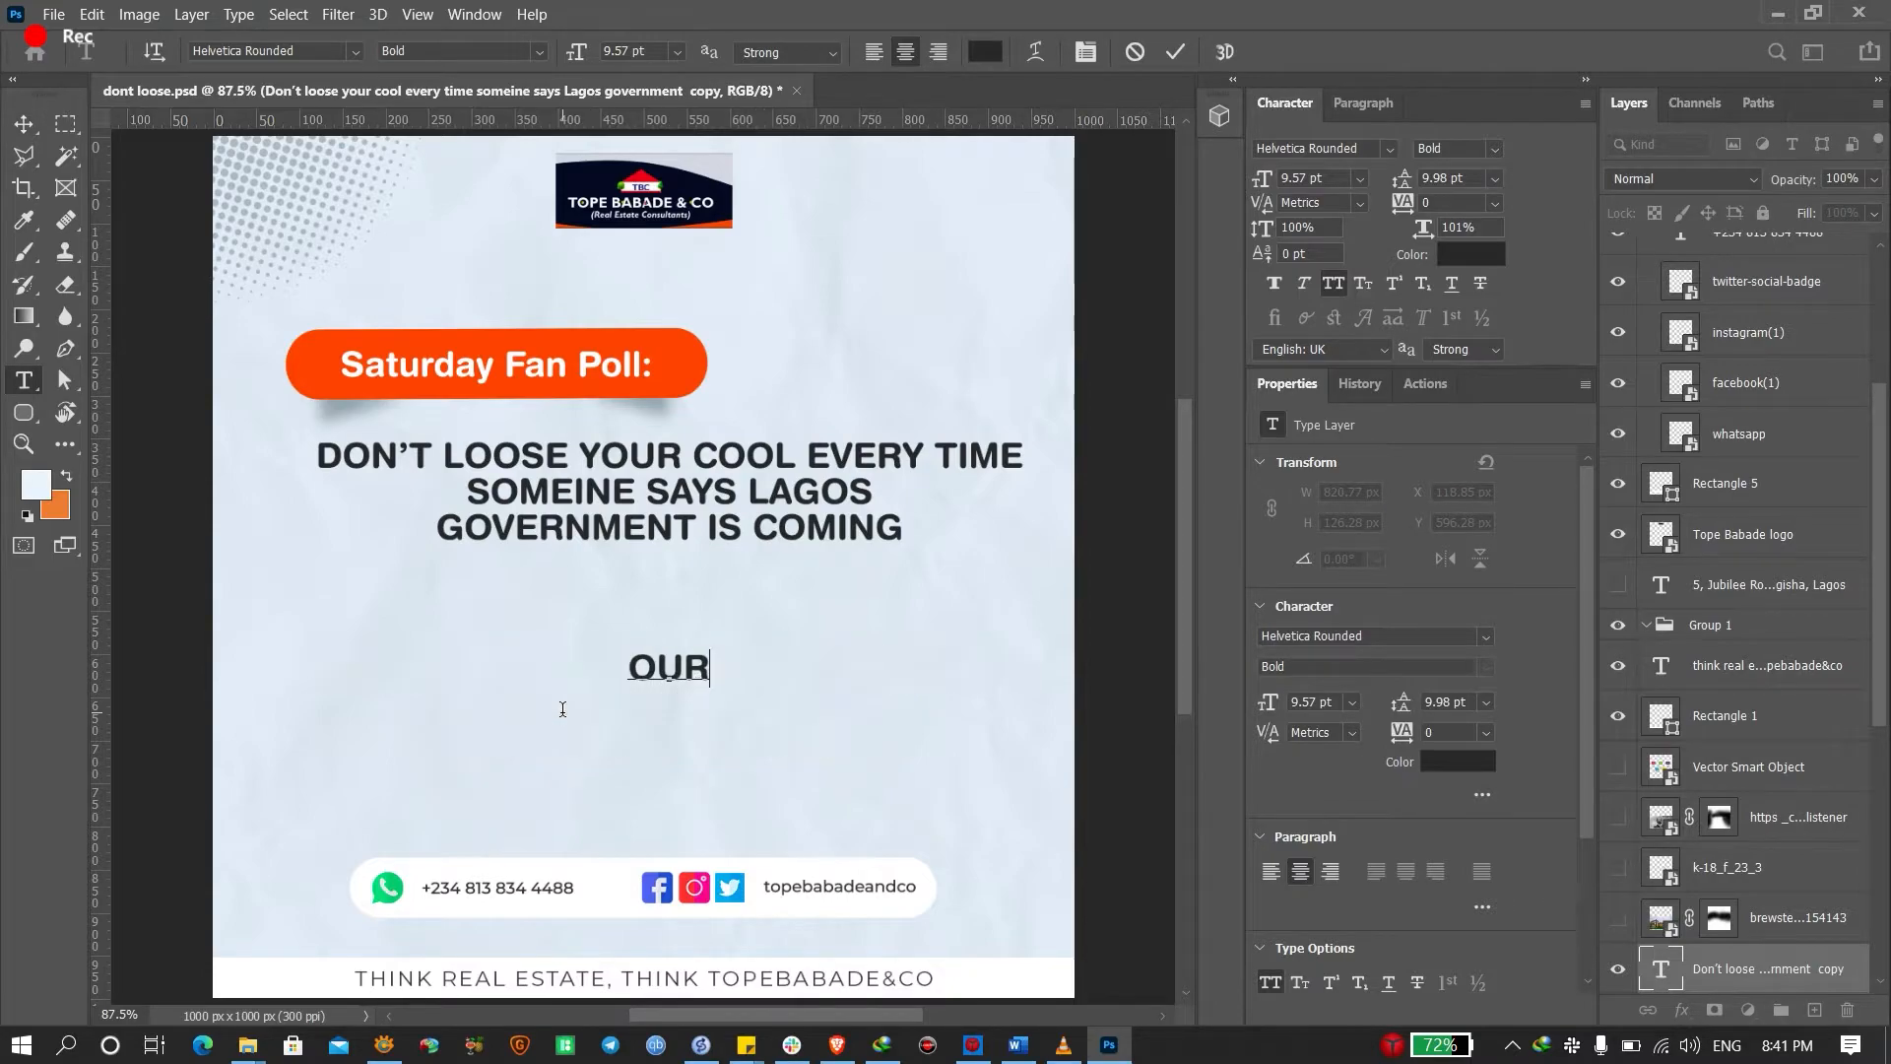
type(" PR")
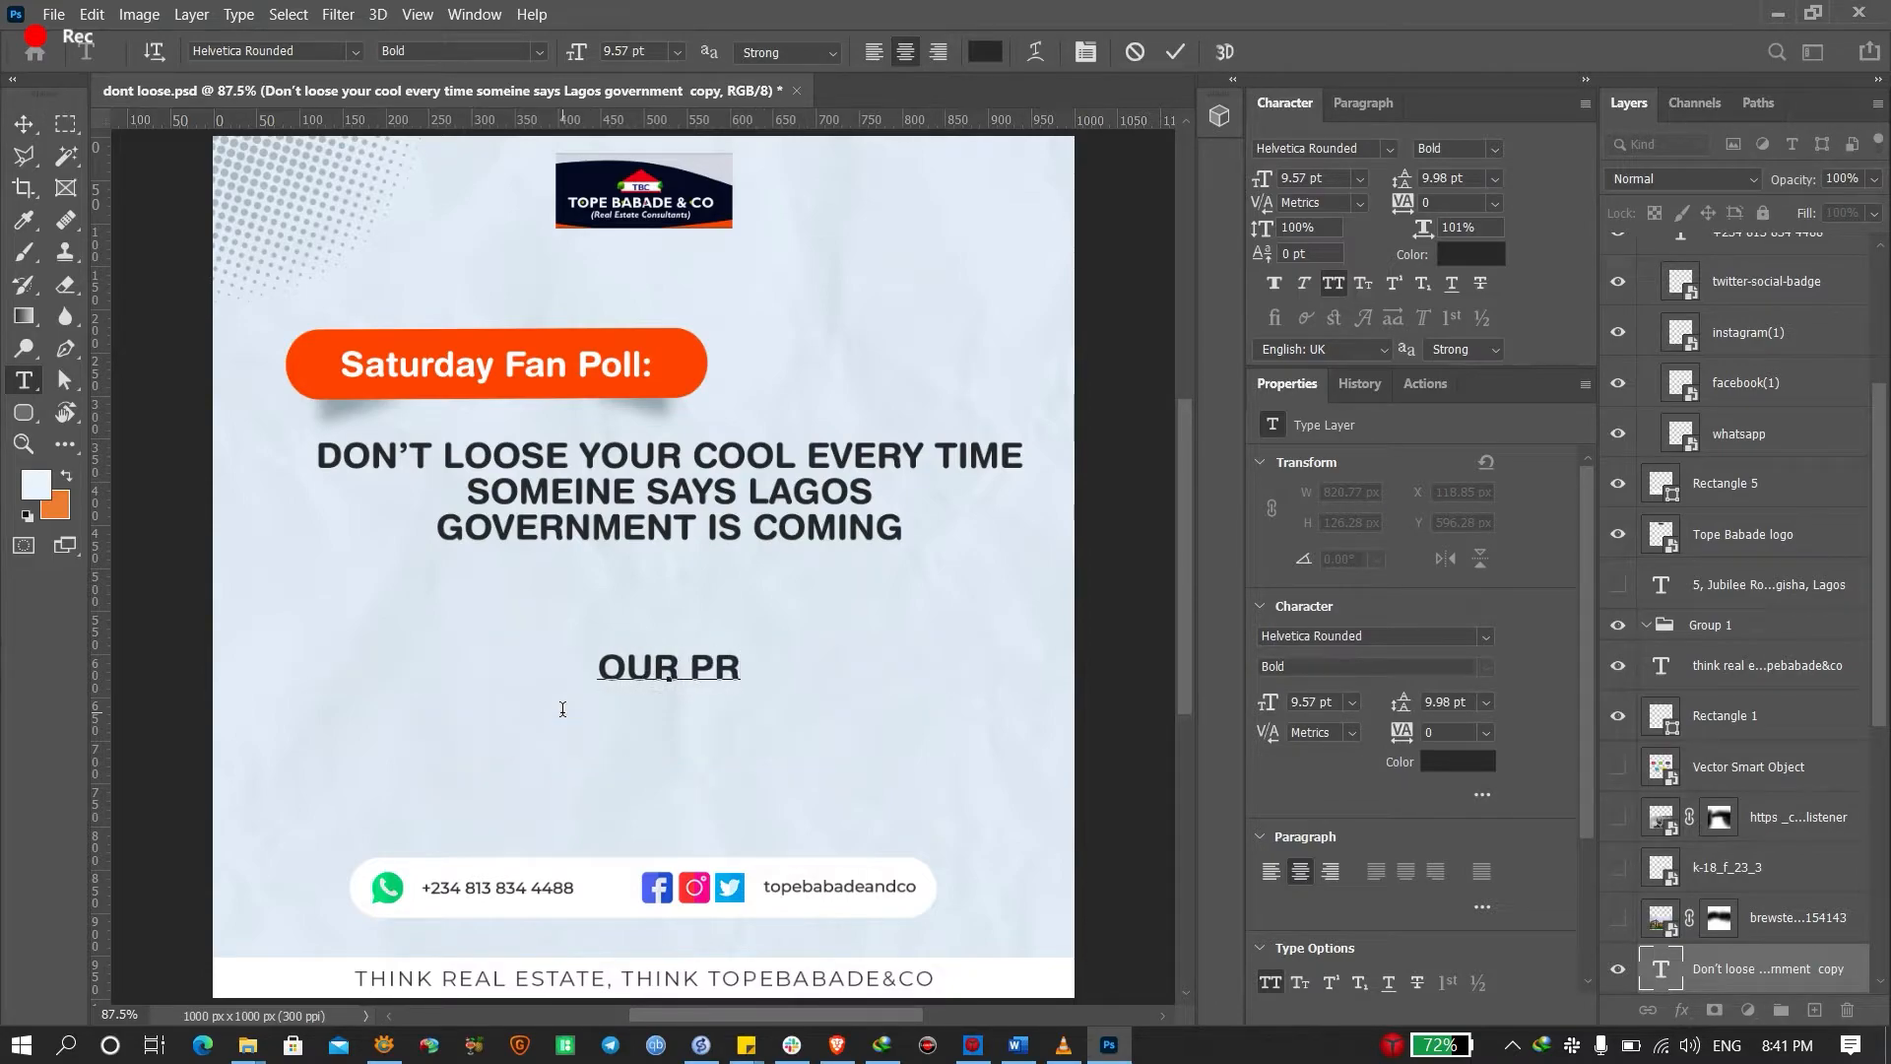
type("OPERTIES ")
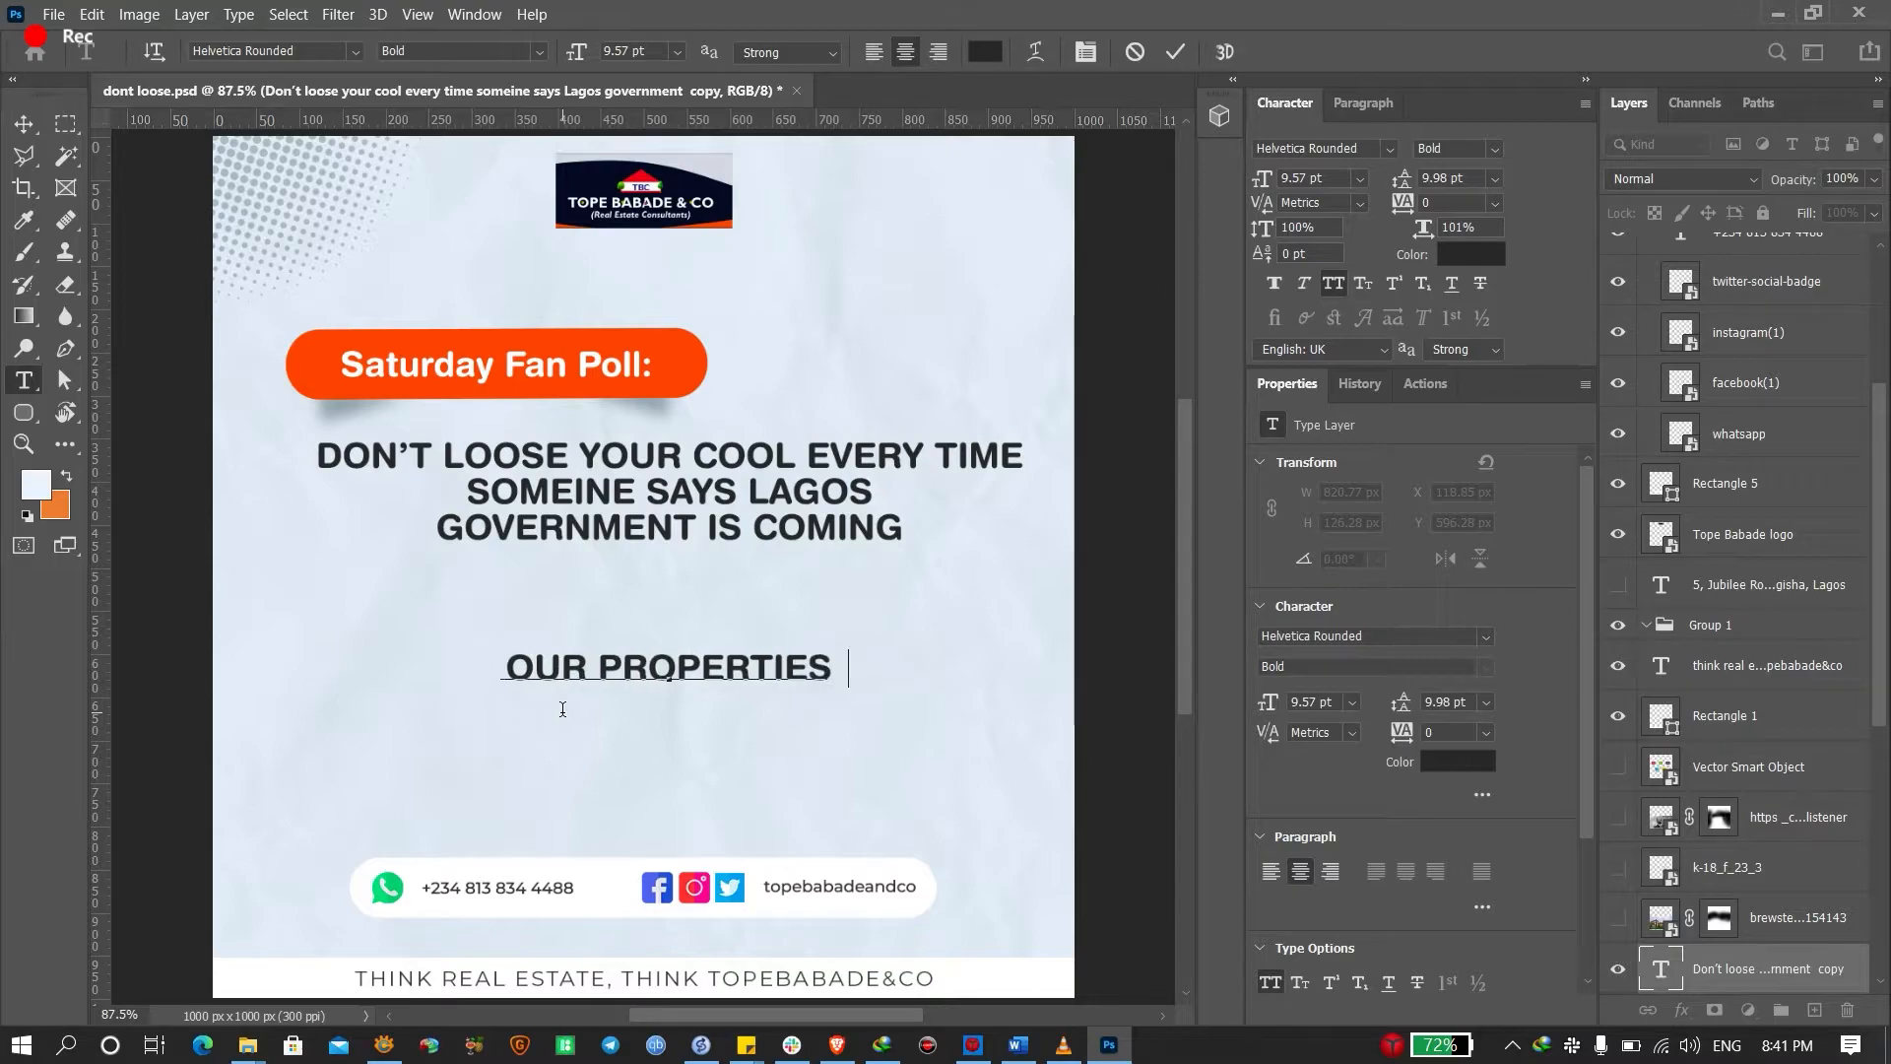
type("AR E SAFE")
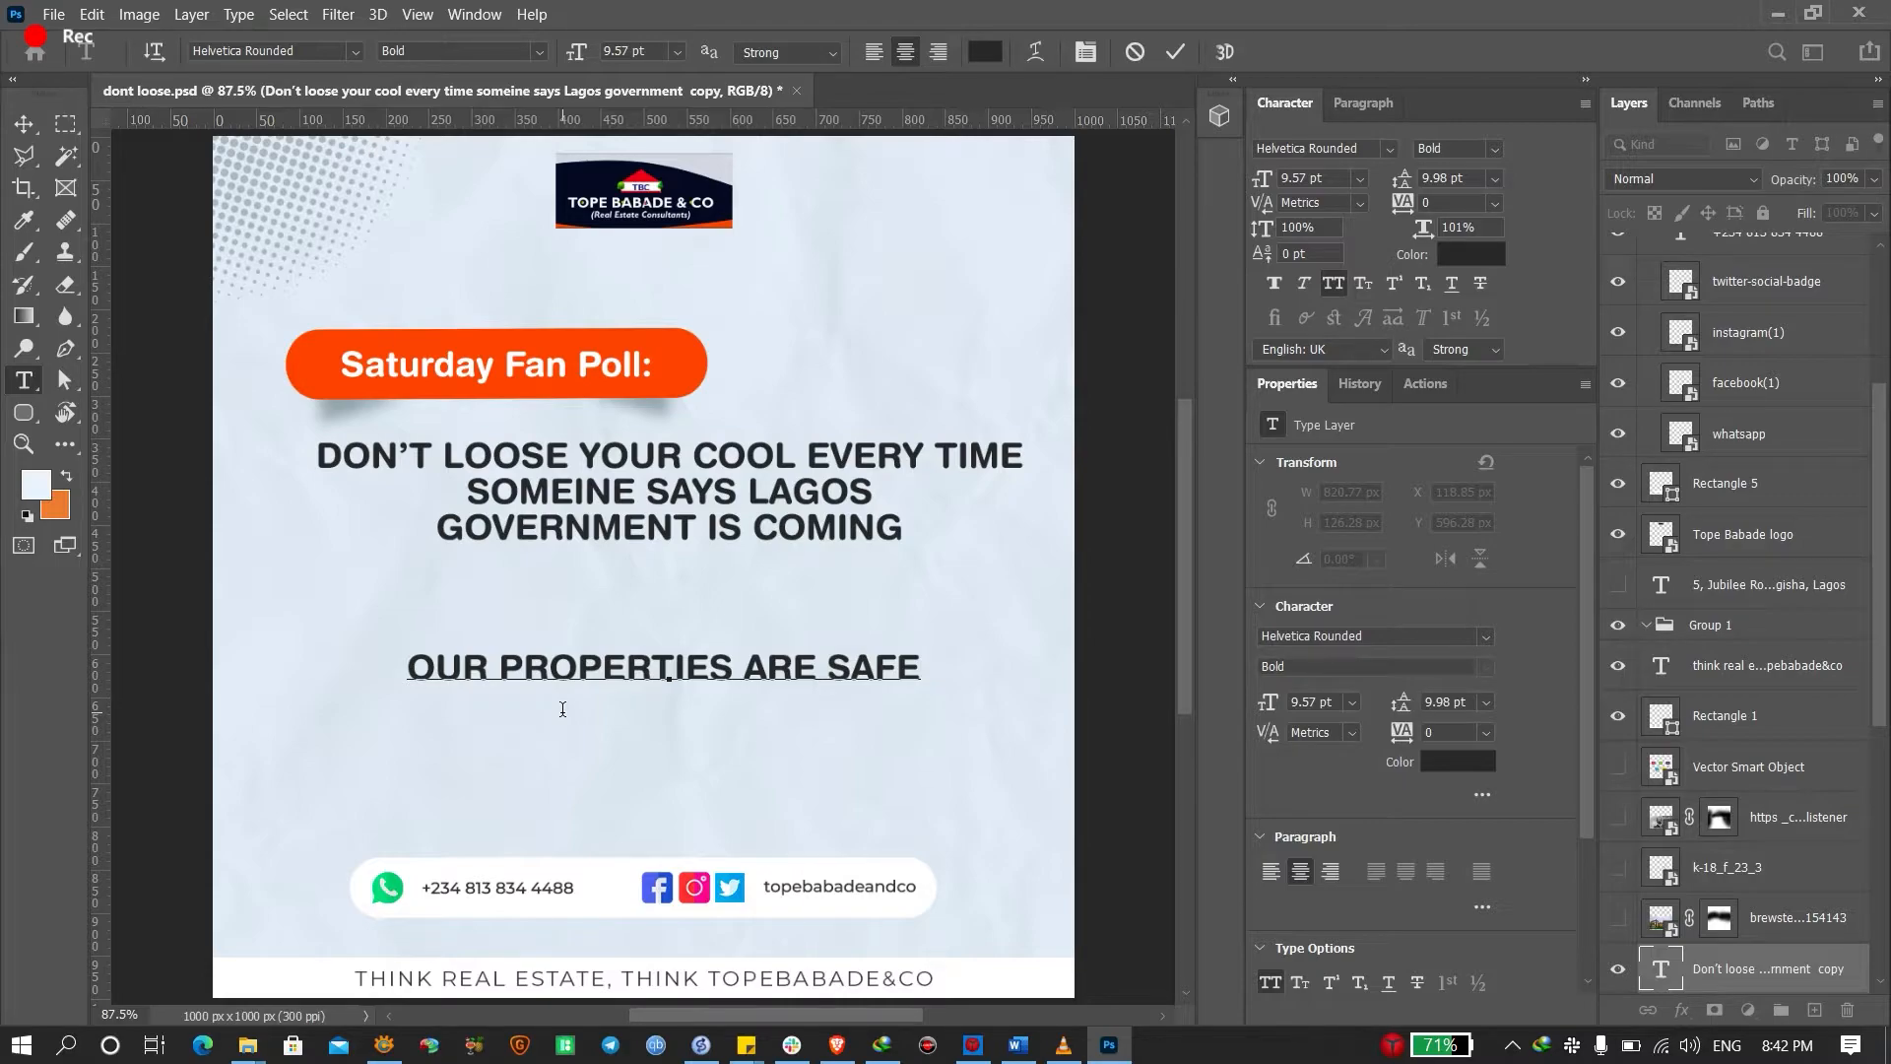
type("AND F")
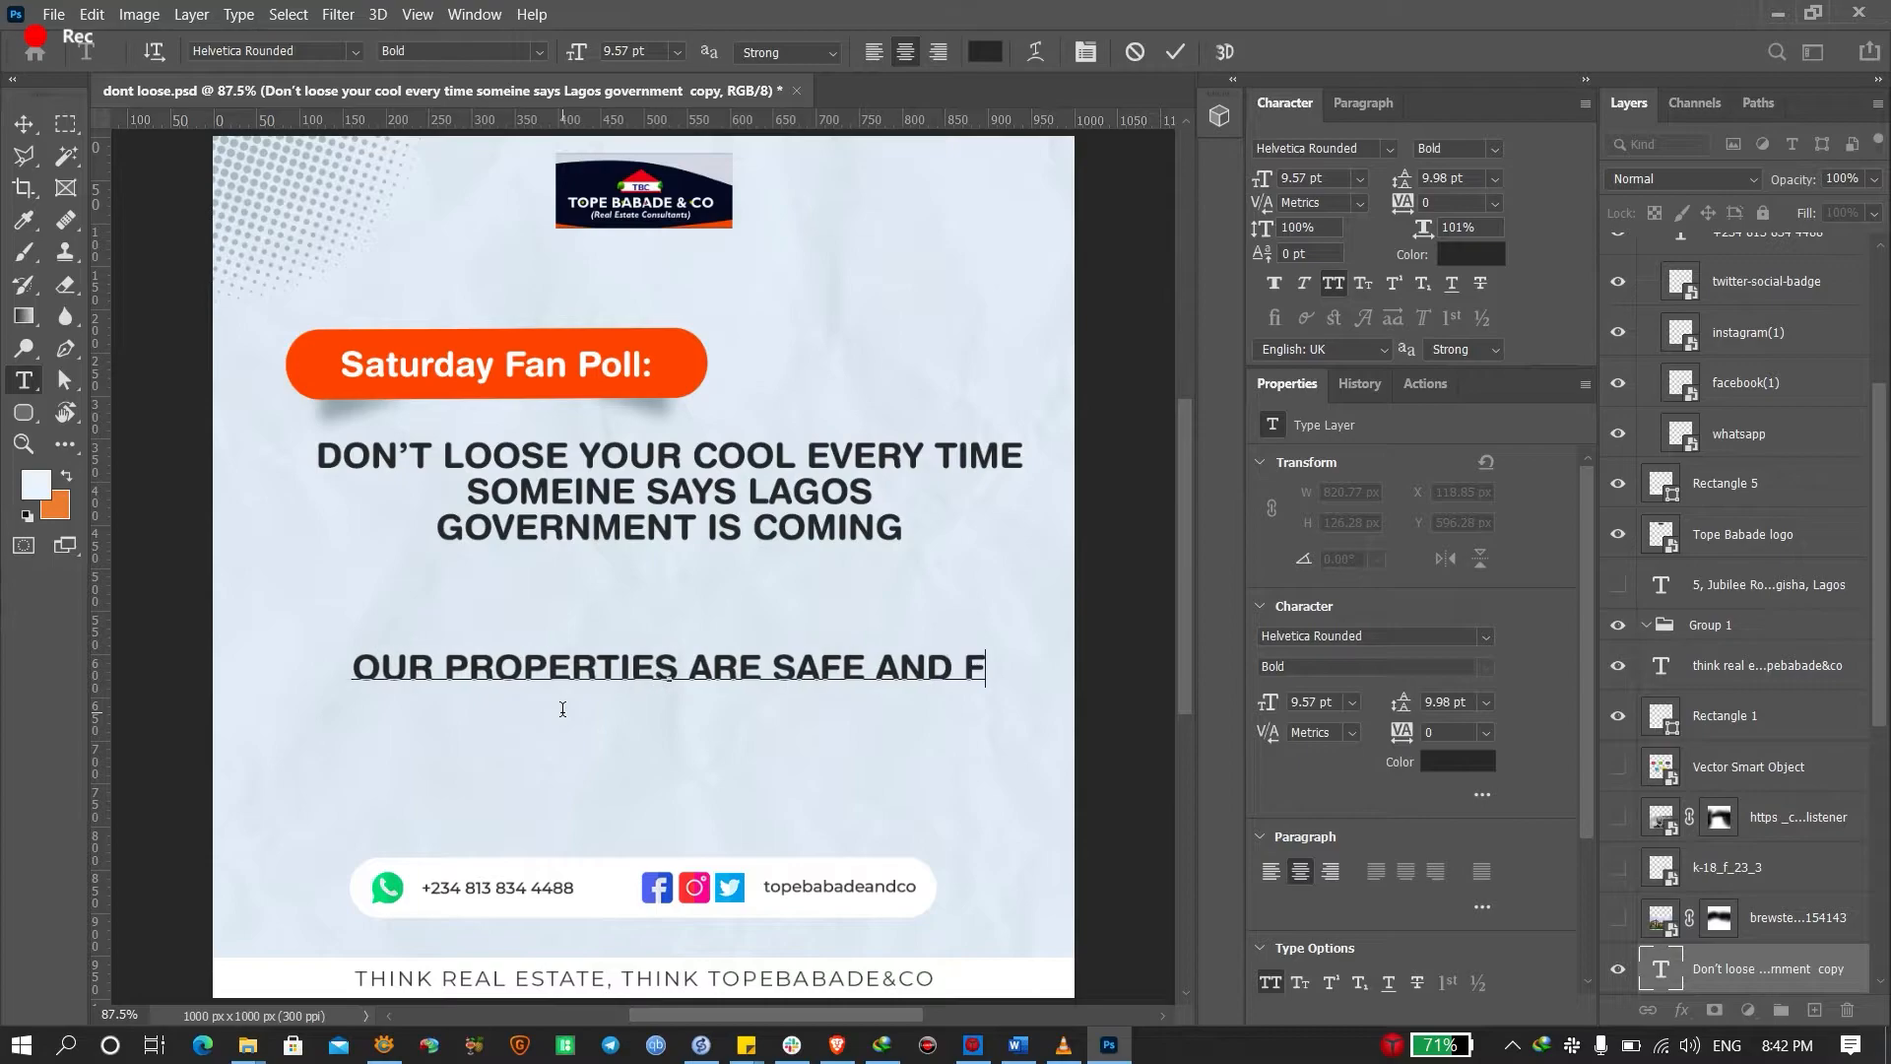
type("REE FROM ")
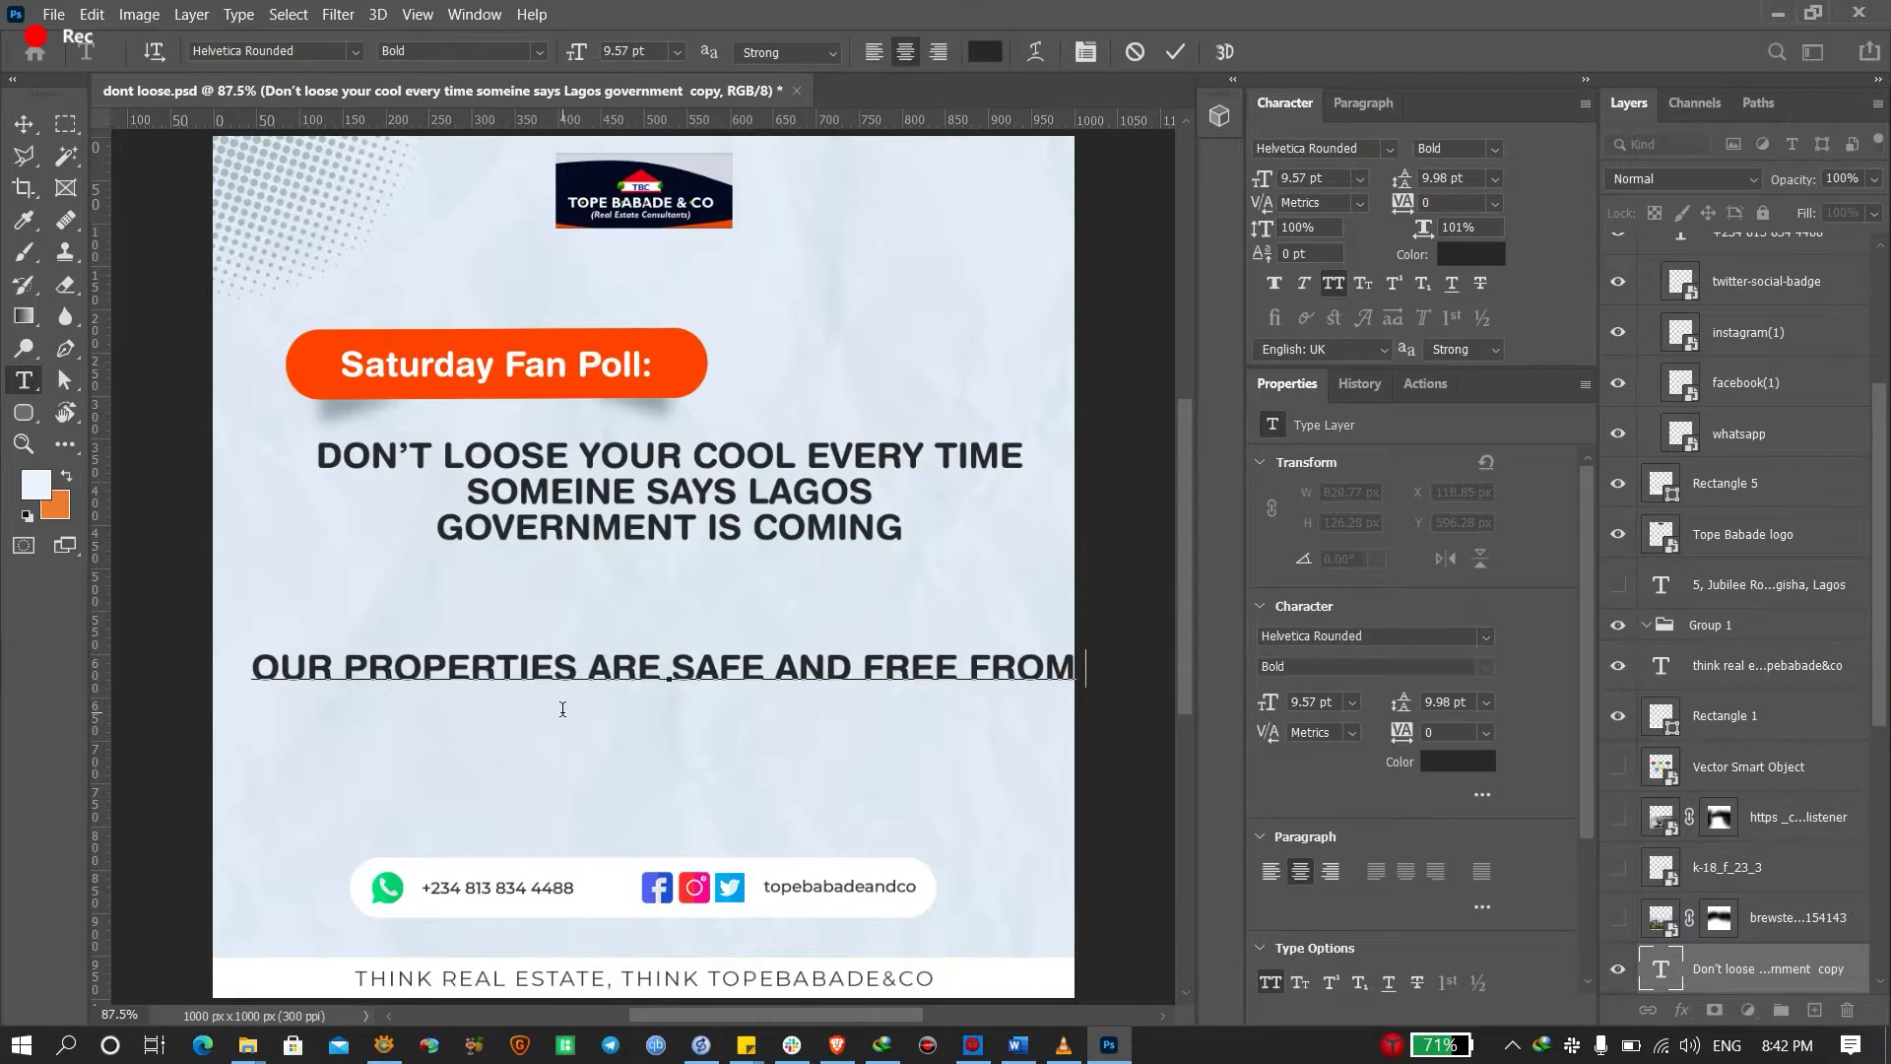
type("GOVRN")
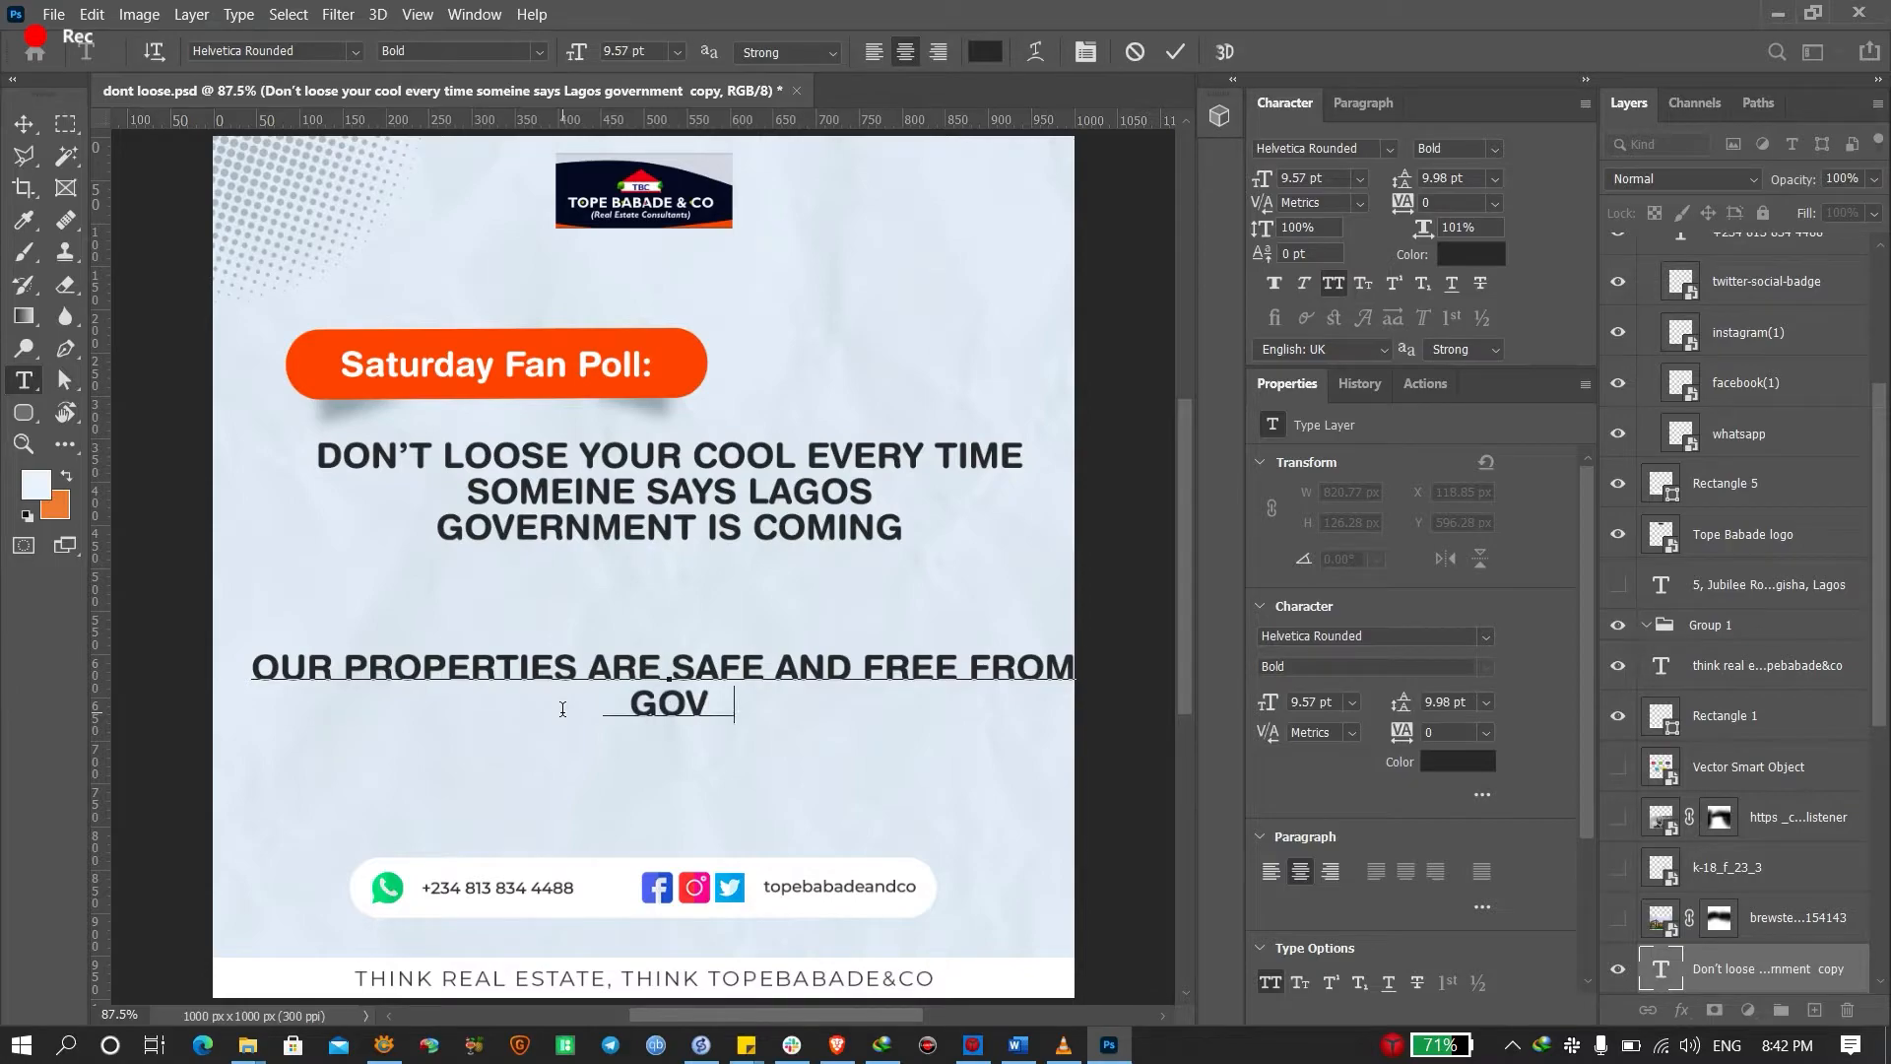
key("BackSpace")
key("BackSpace")
type("ER")
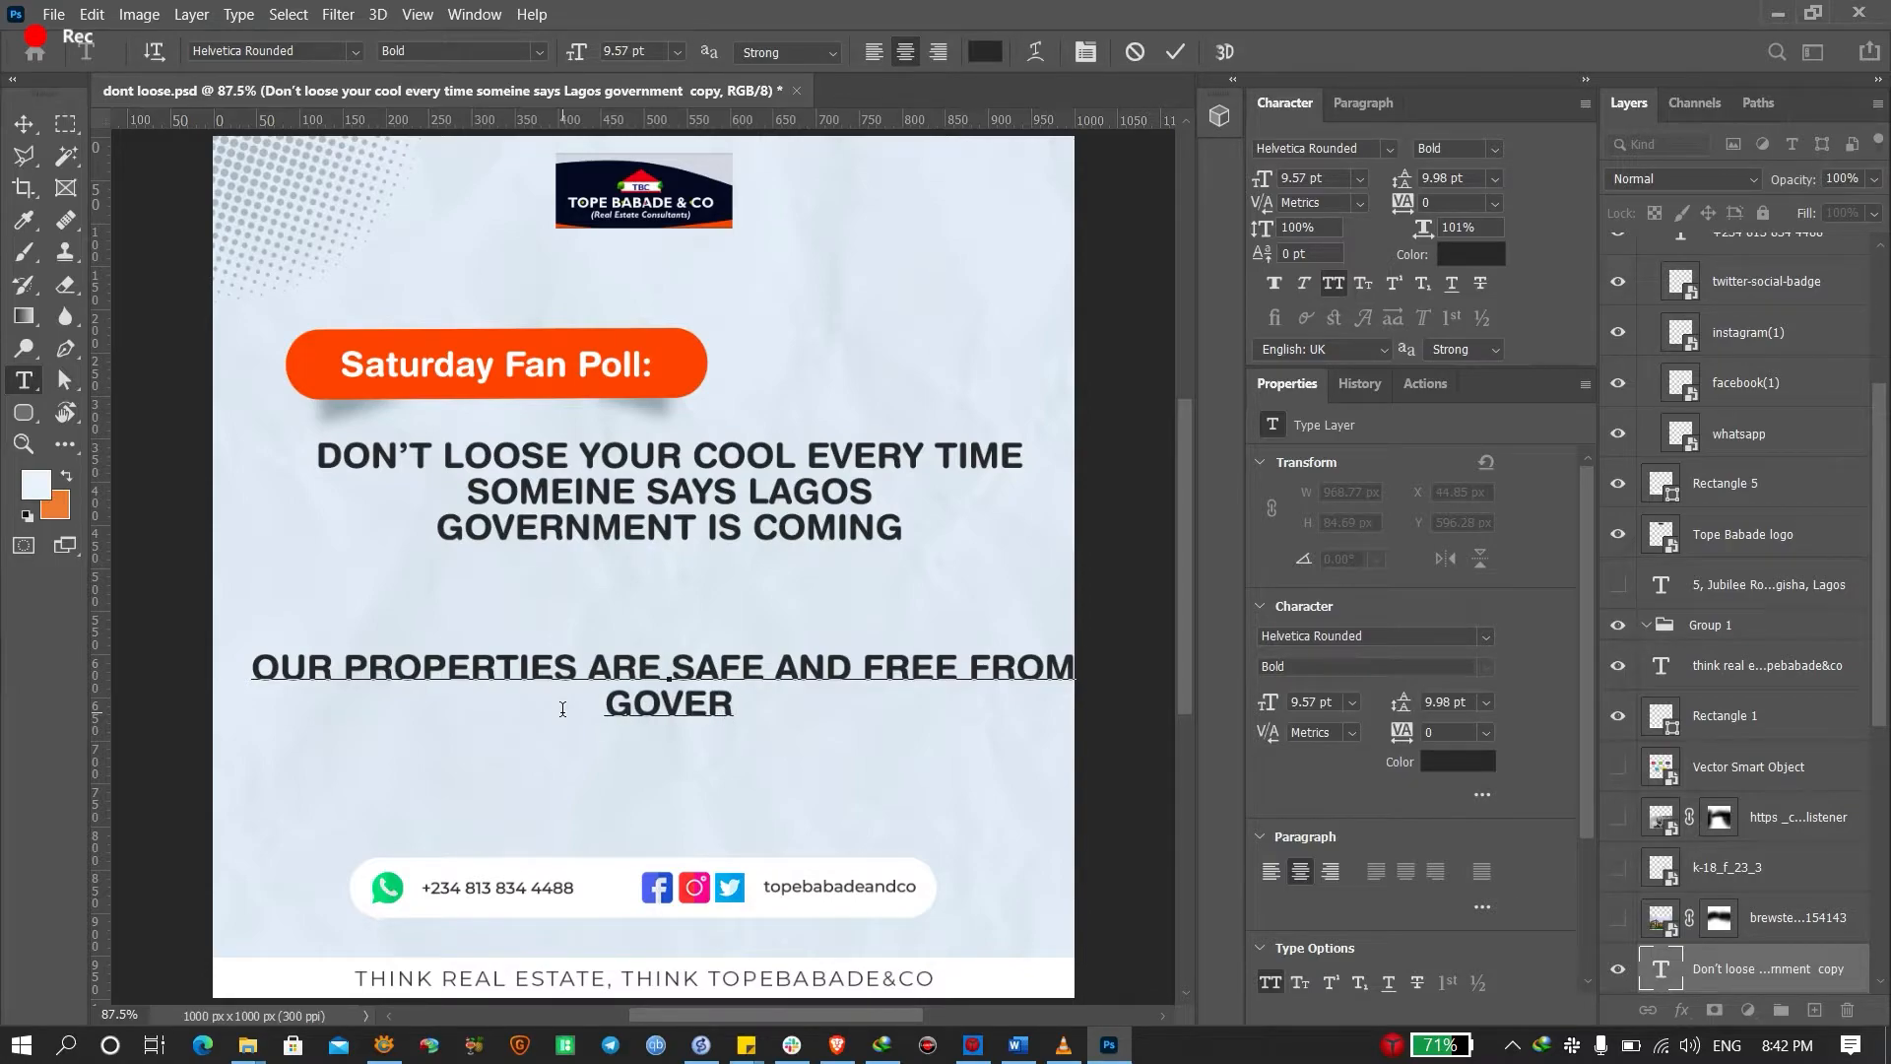
type("NMENT E")
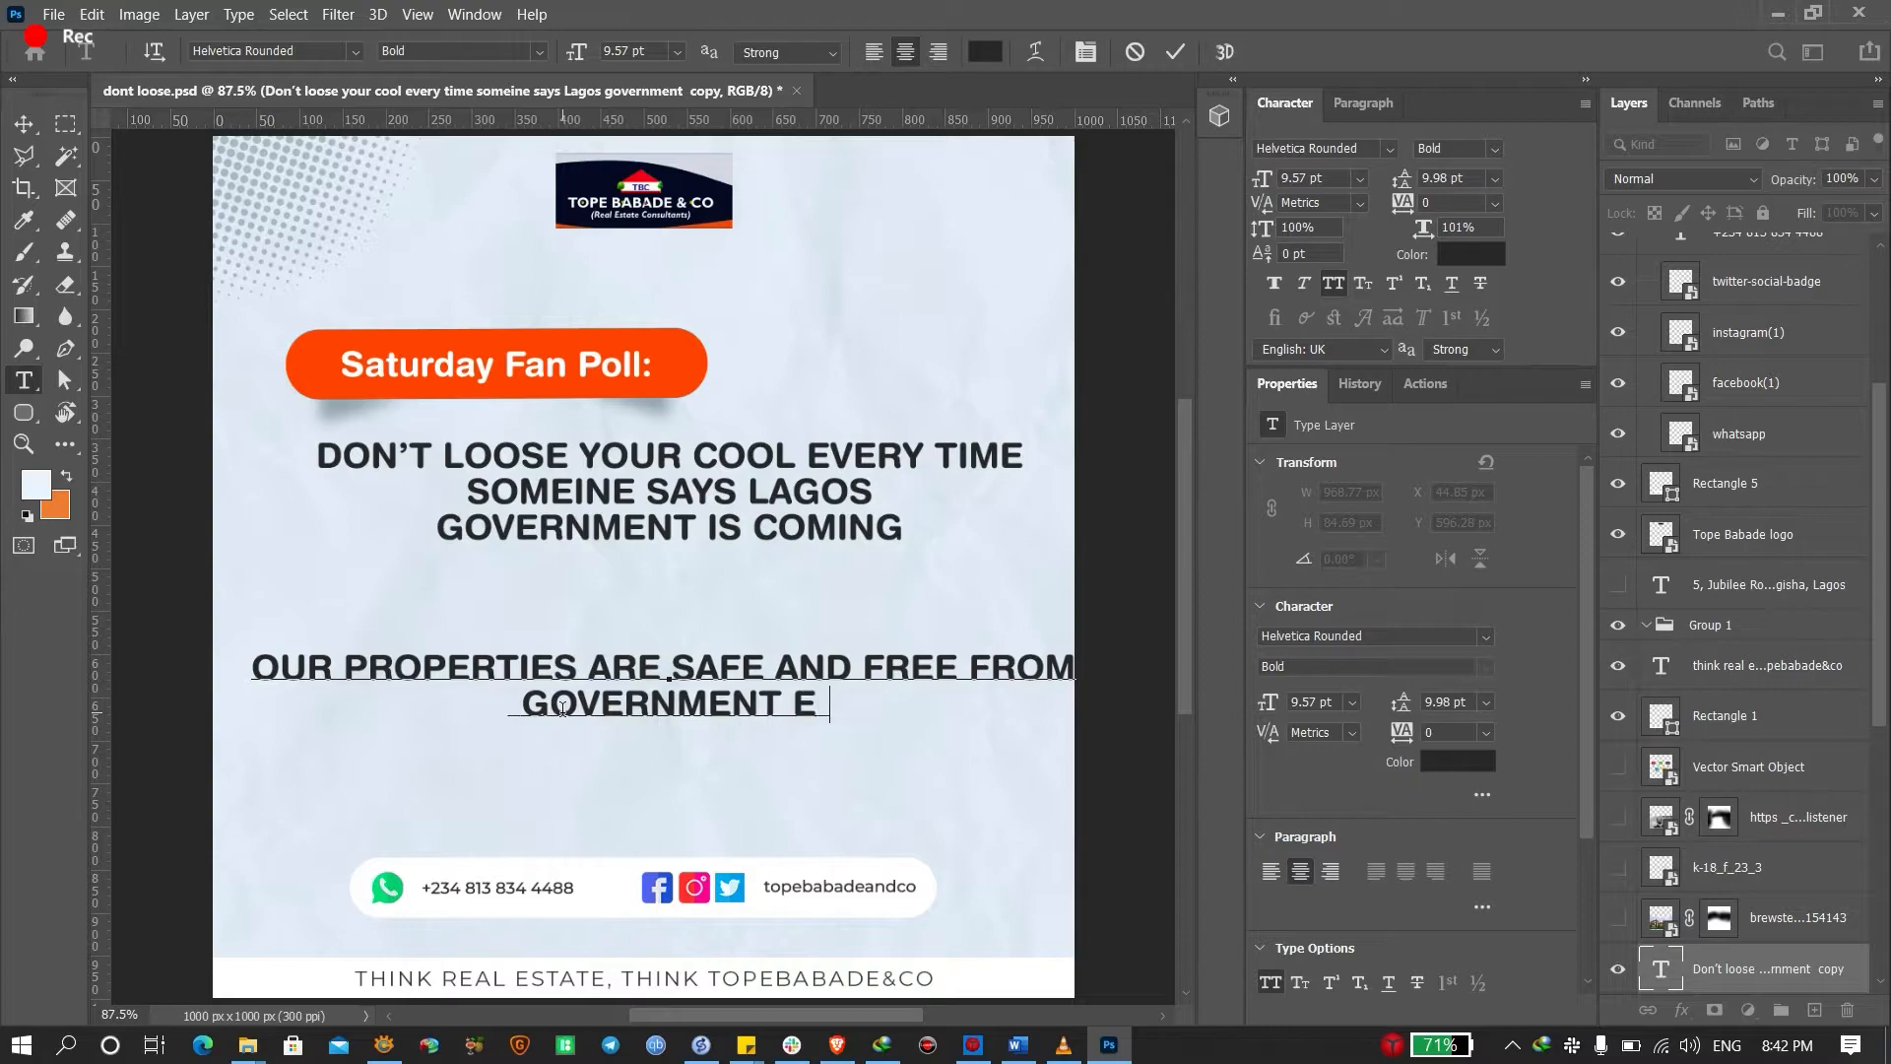
type("NCP")
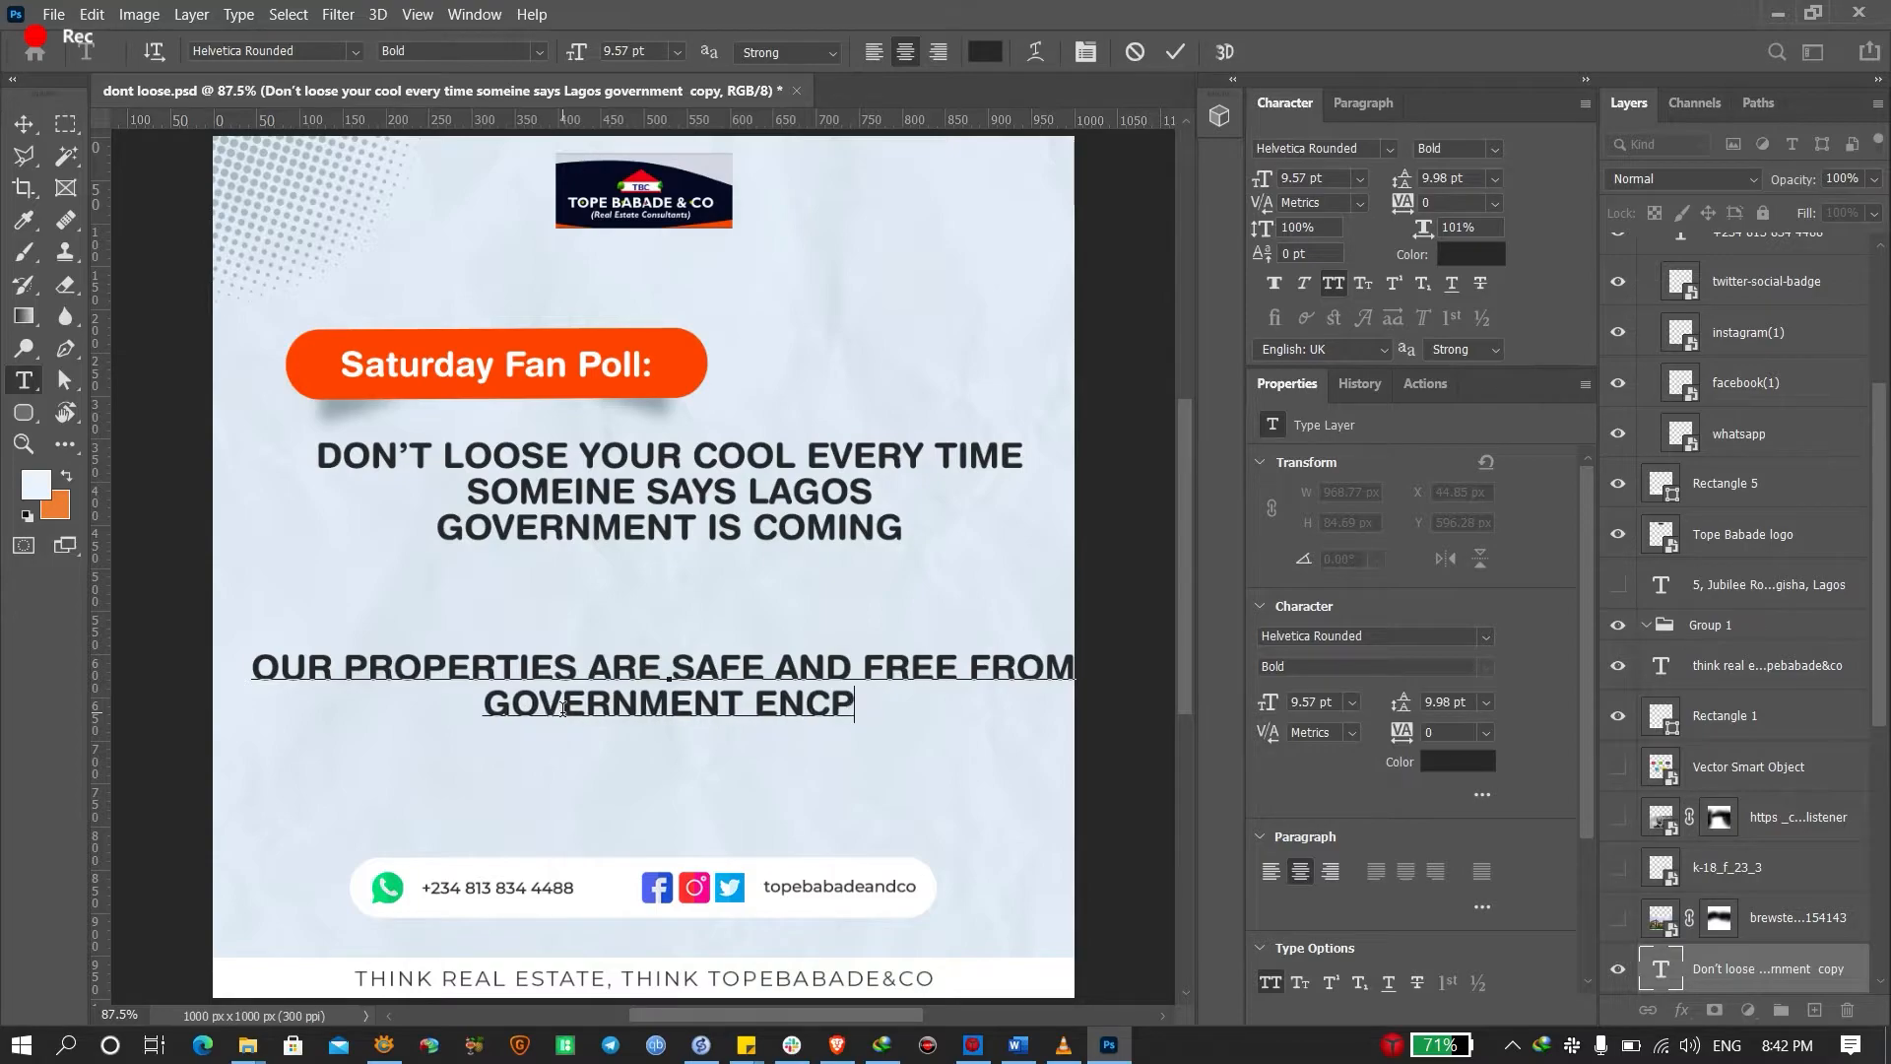
key("BackSpace")
type("RO")
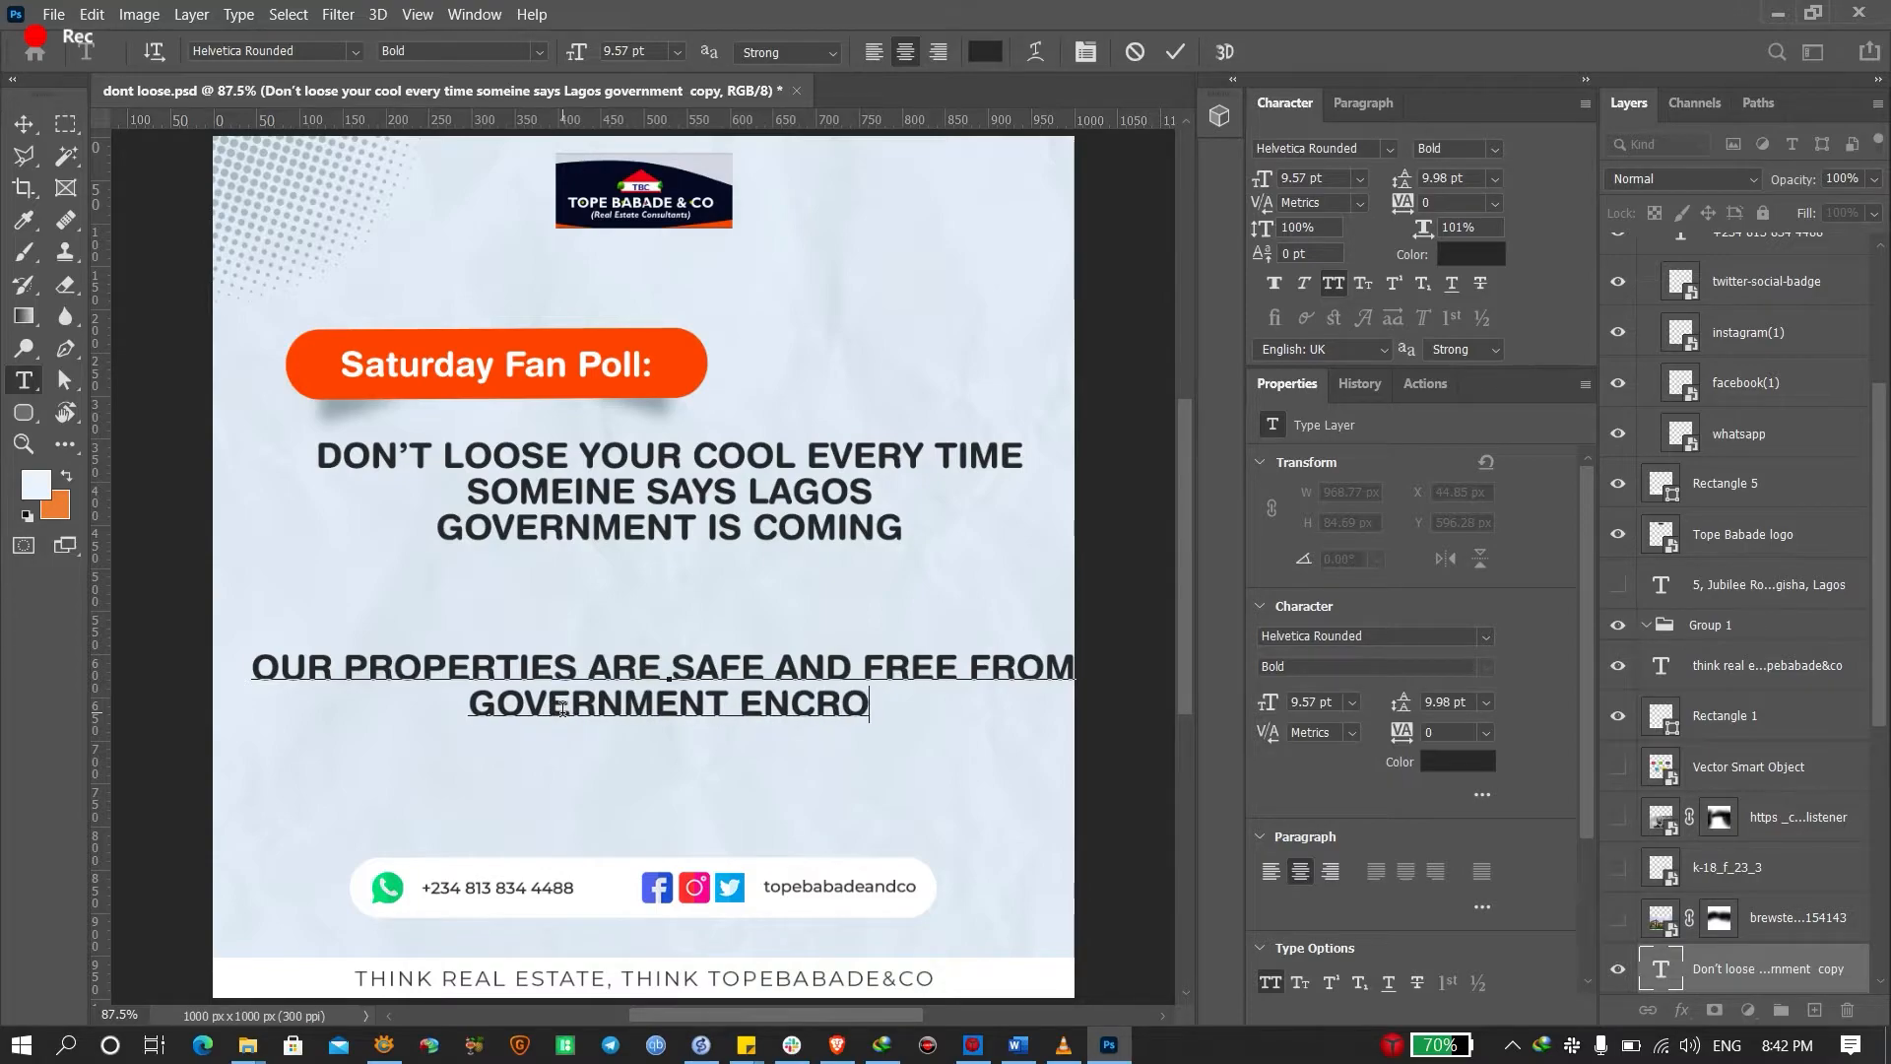
type("R")
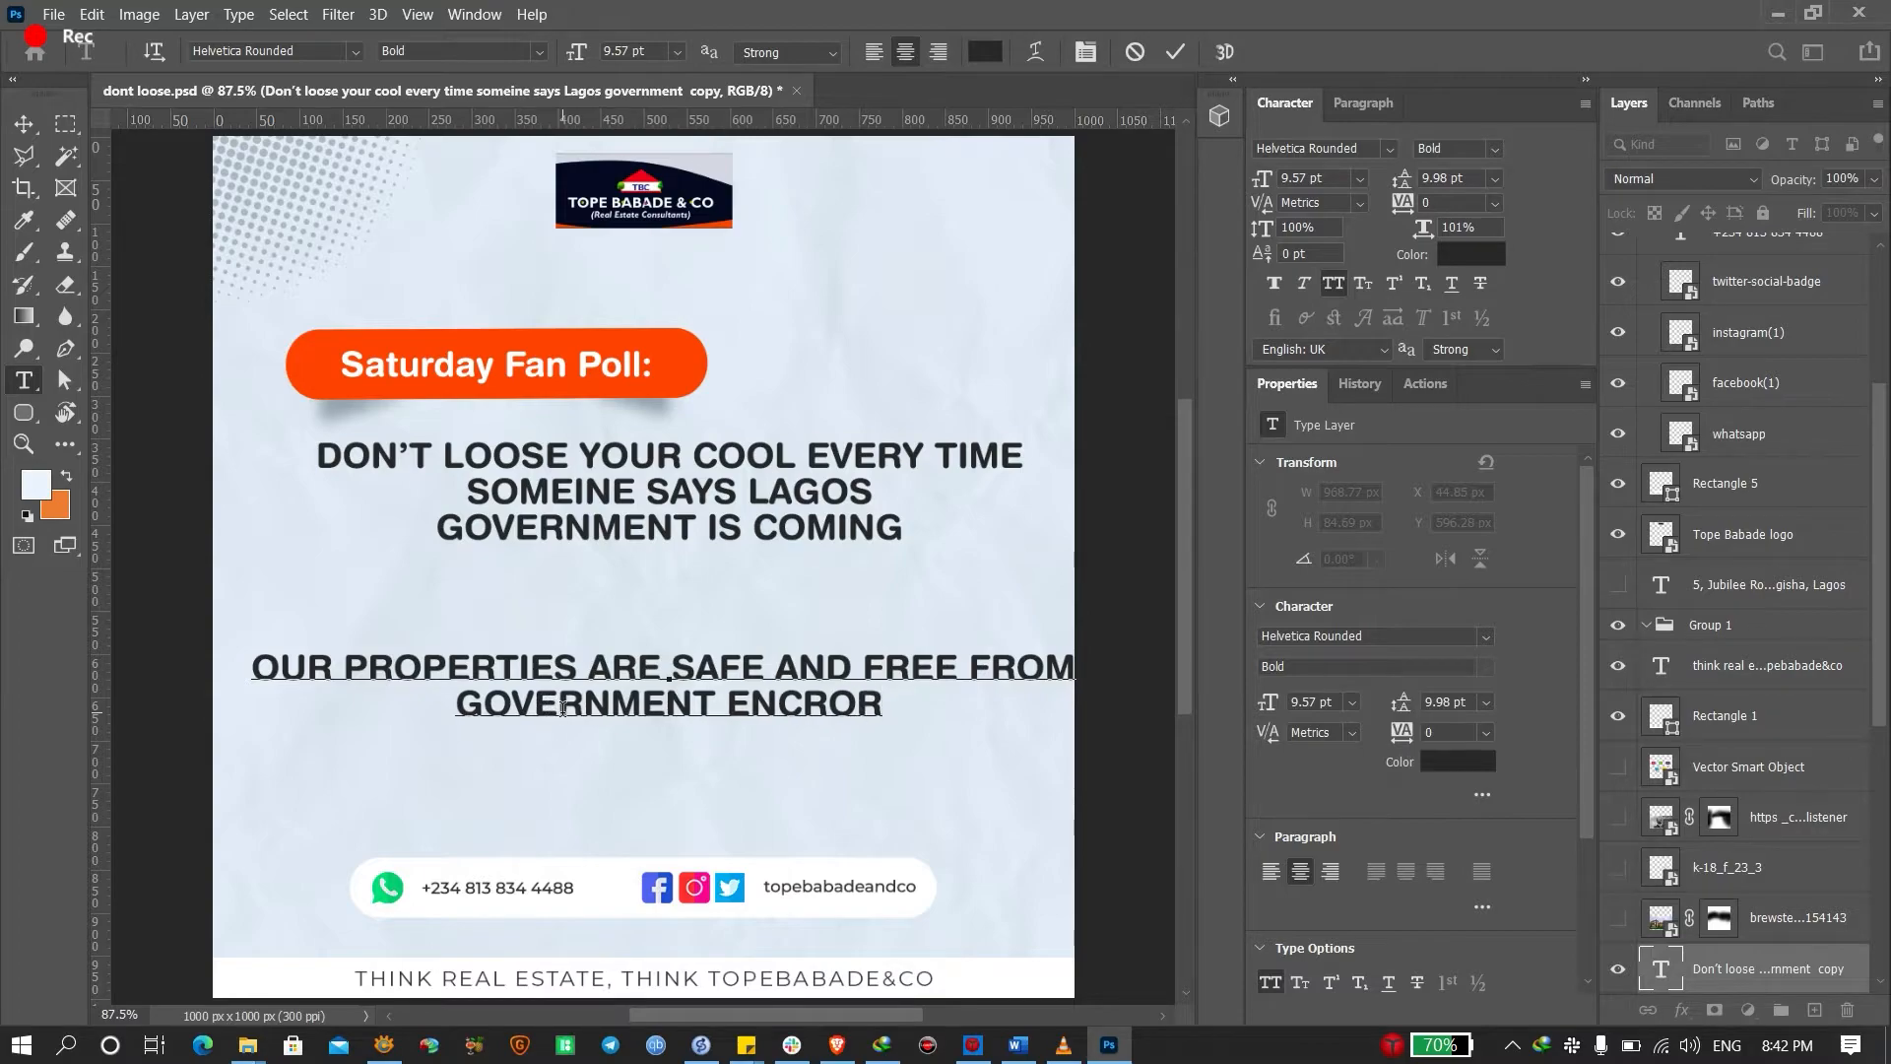
key("BackSpace")
type("ACHMENT")
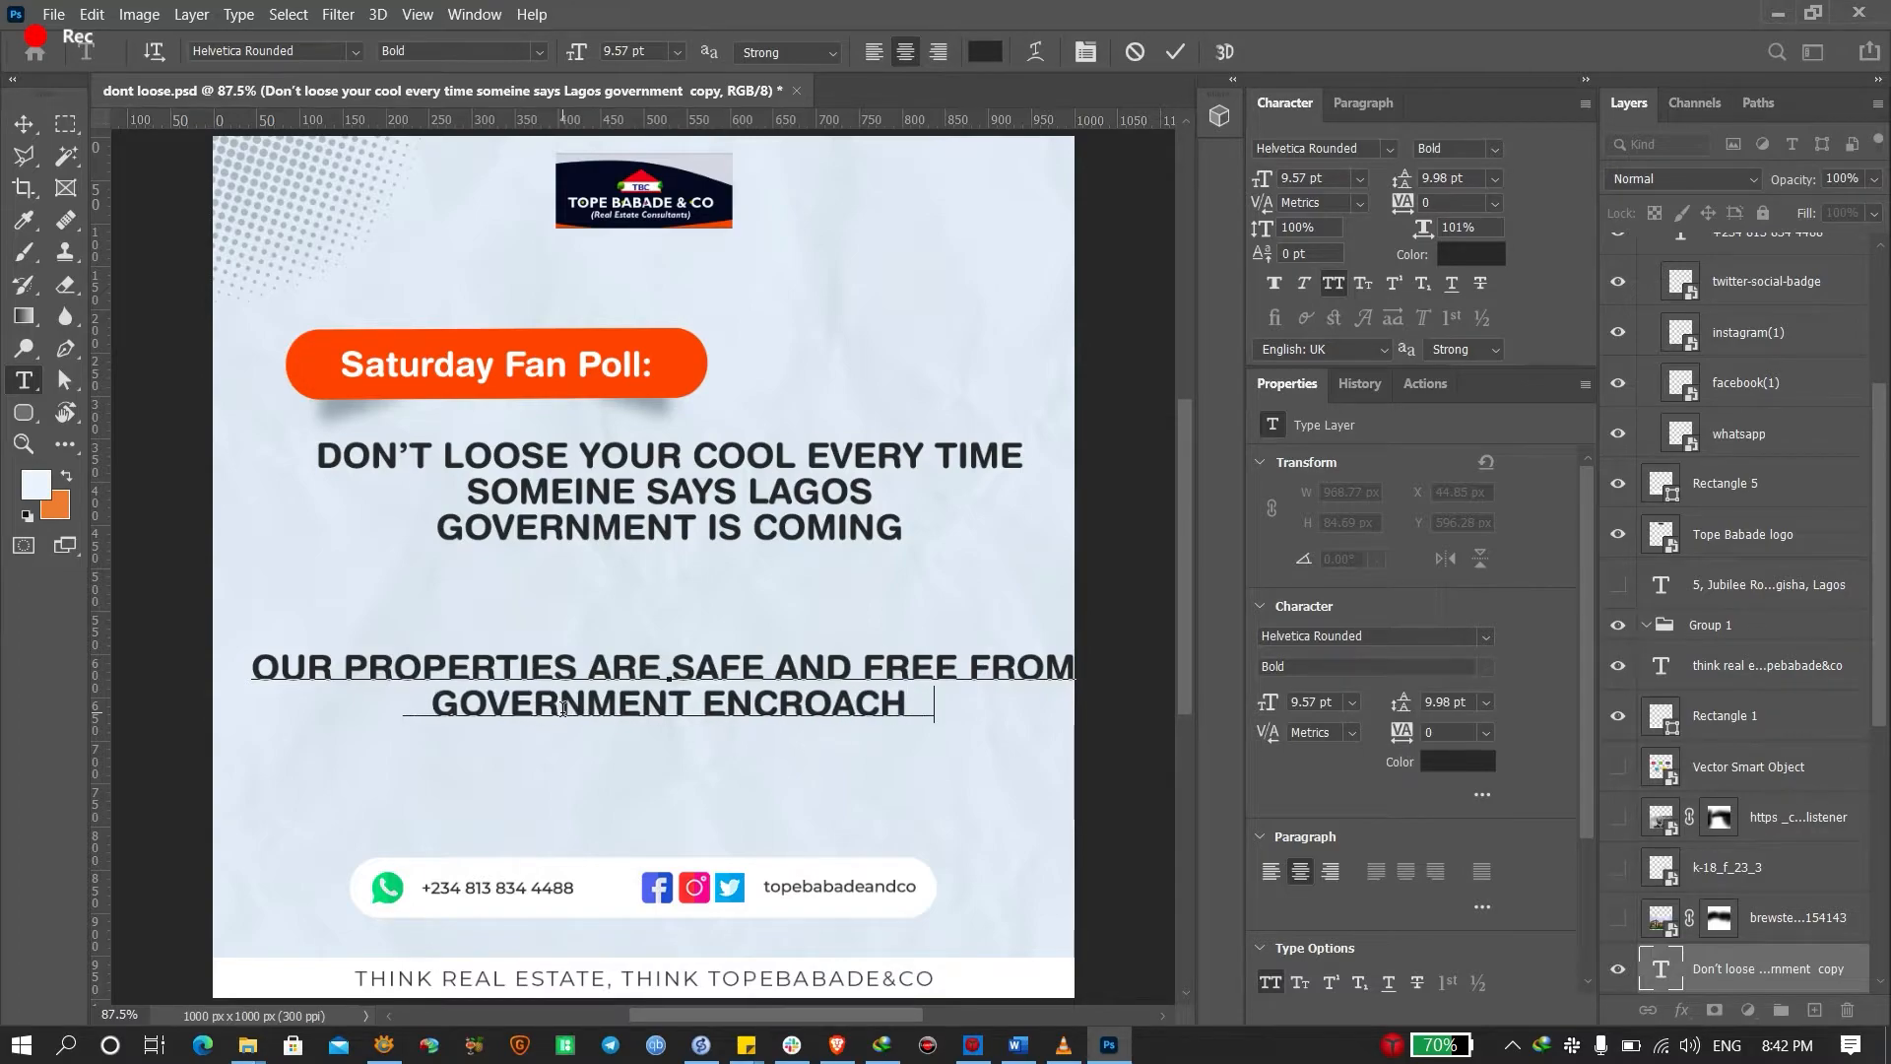
Commit the second statement, move it a little lower, and reselect the headline
right_click(808, 692)
left_click(916, 428)
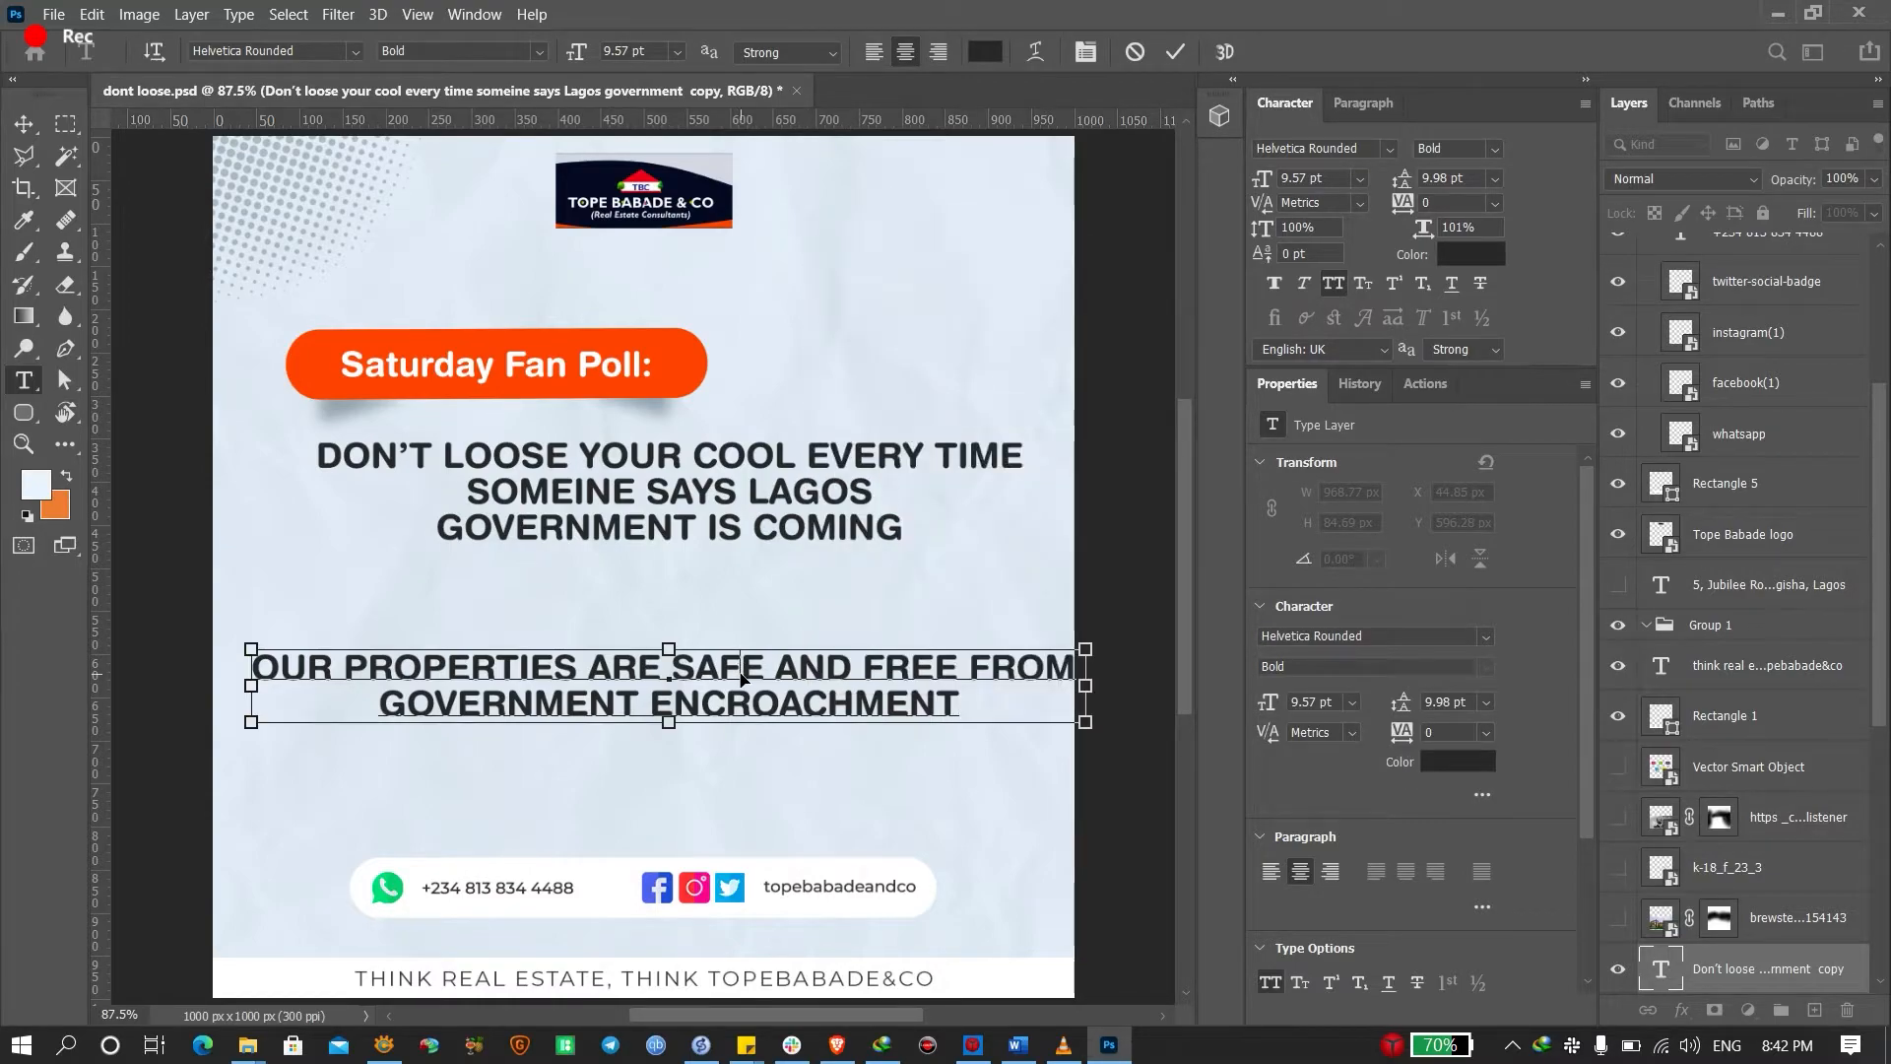
key("ctrl+Return")
key("v")
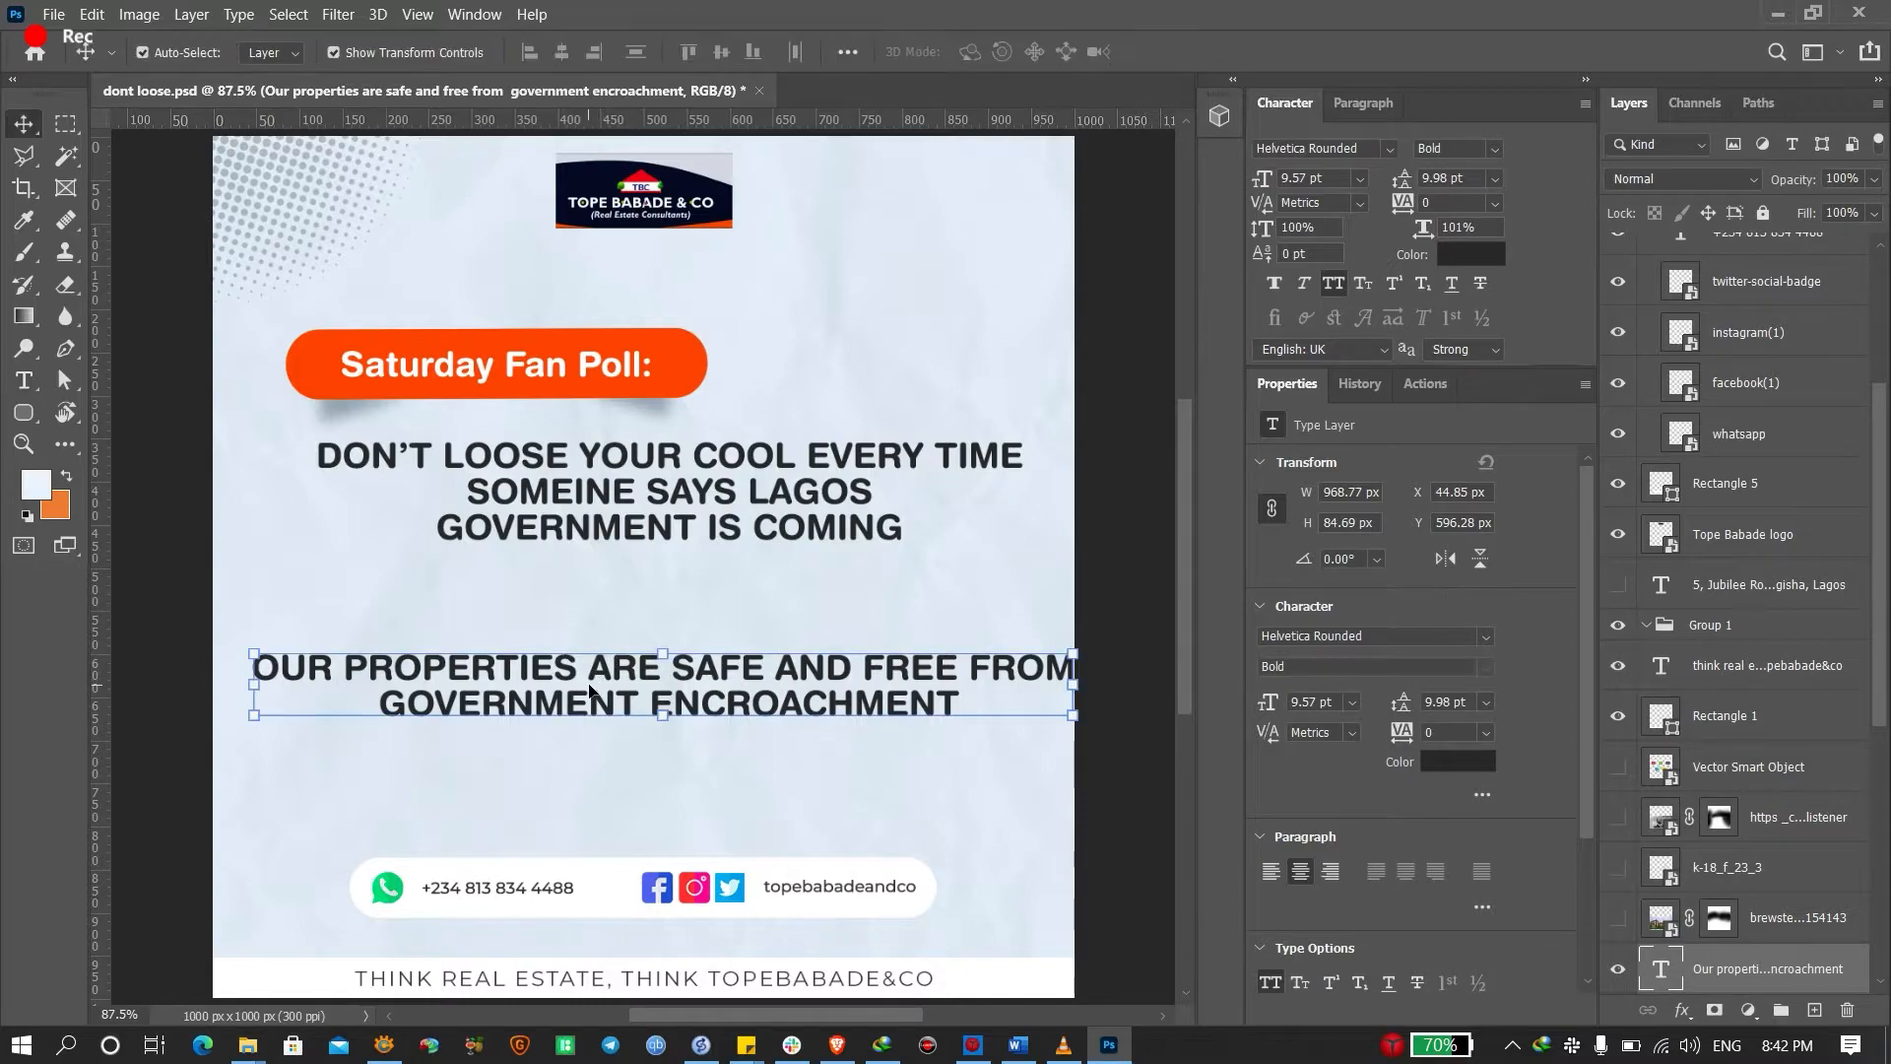
left_click_drag(605, 708, 605, 760)
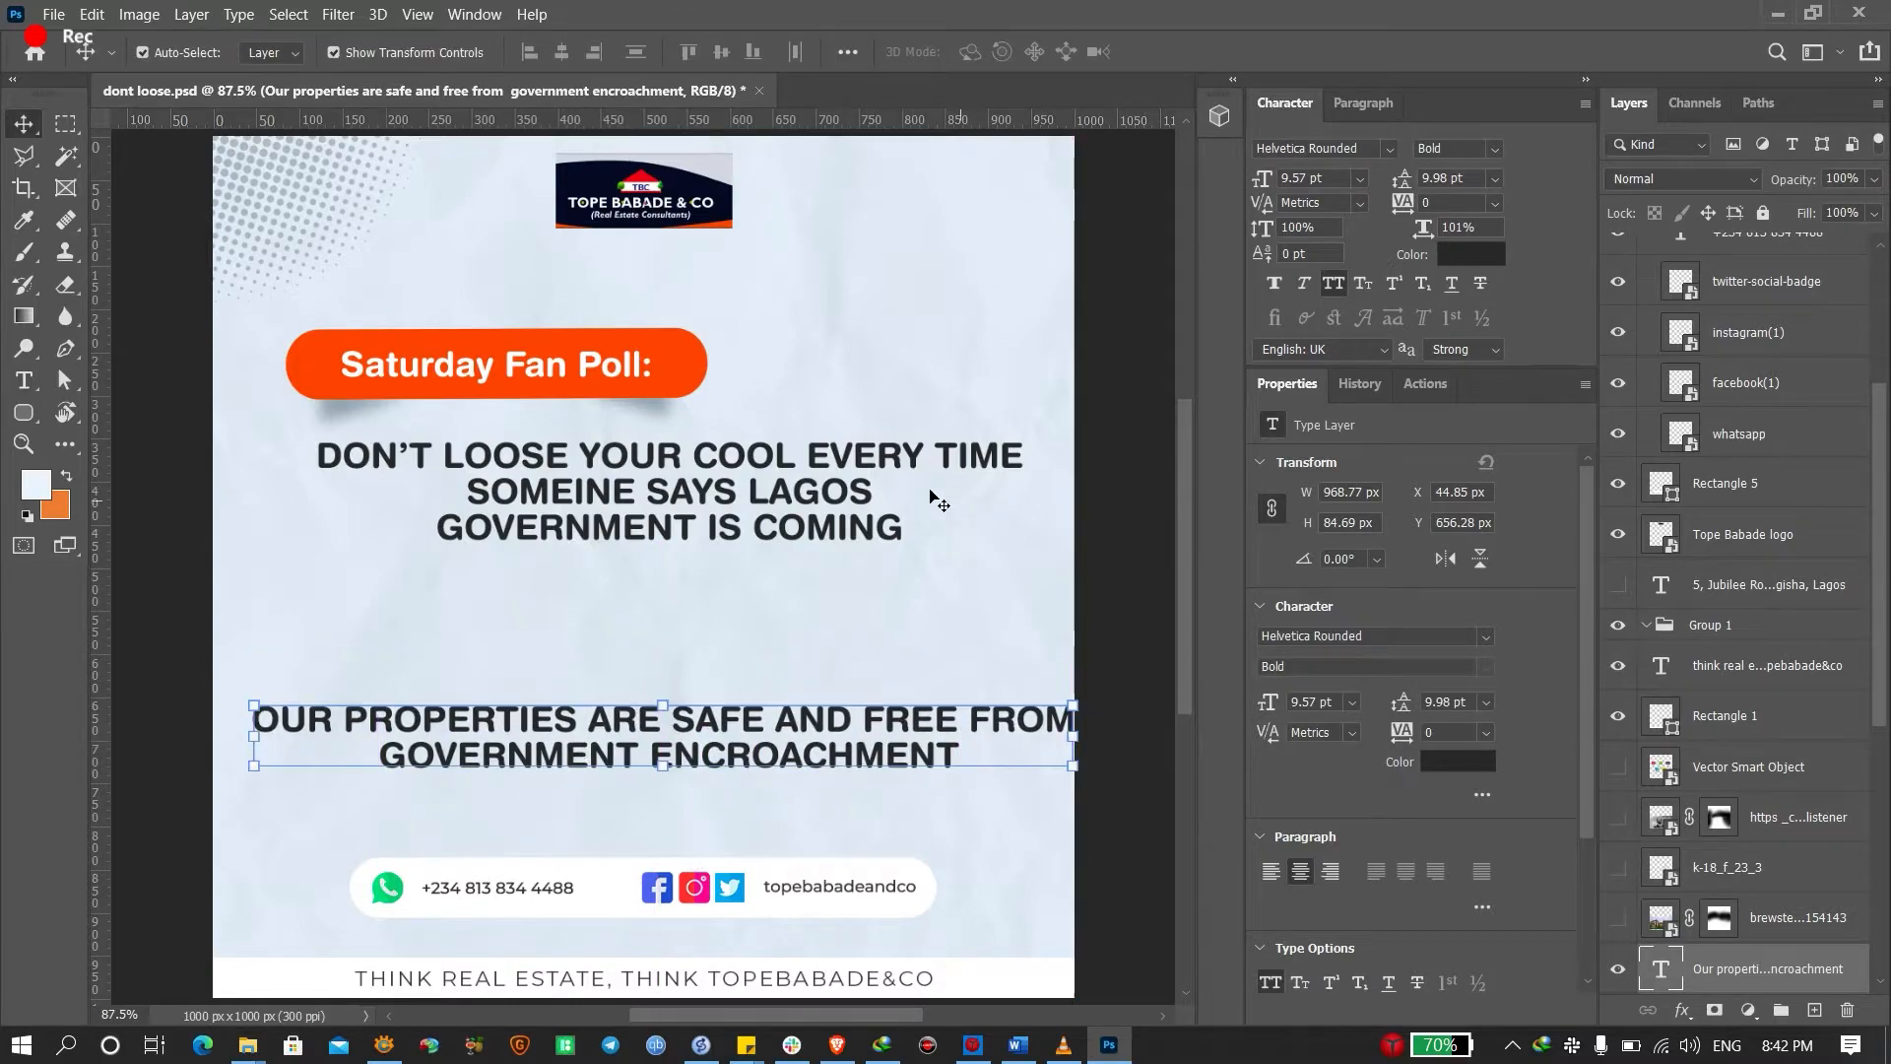
left_click(662, 519)
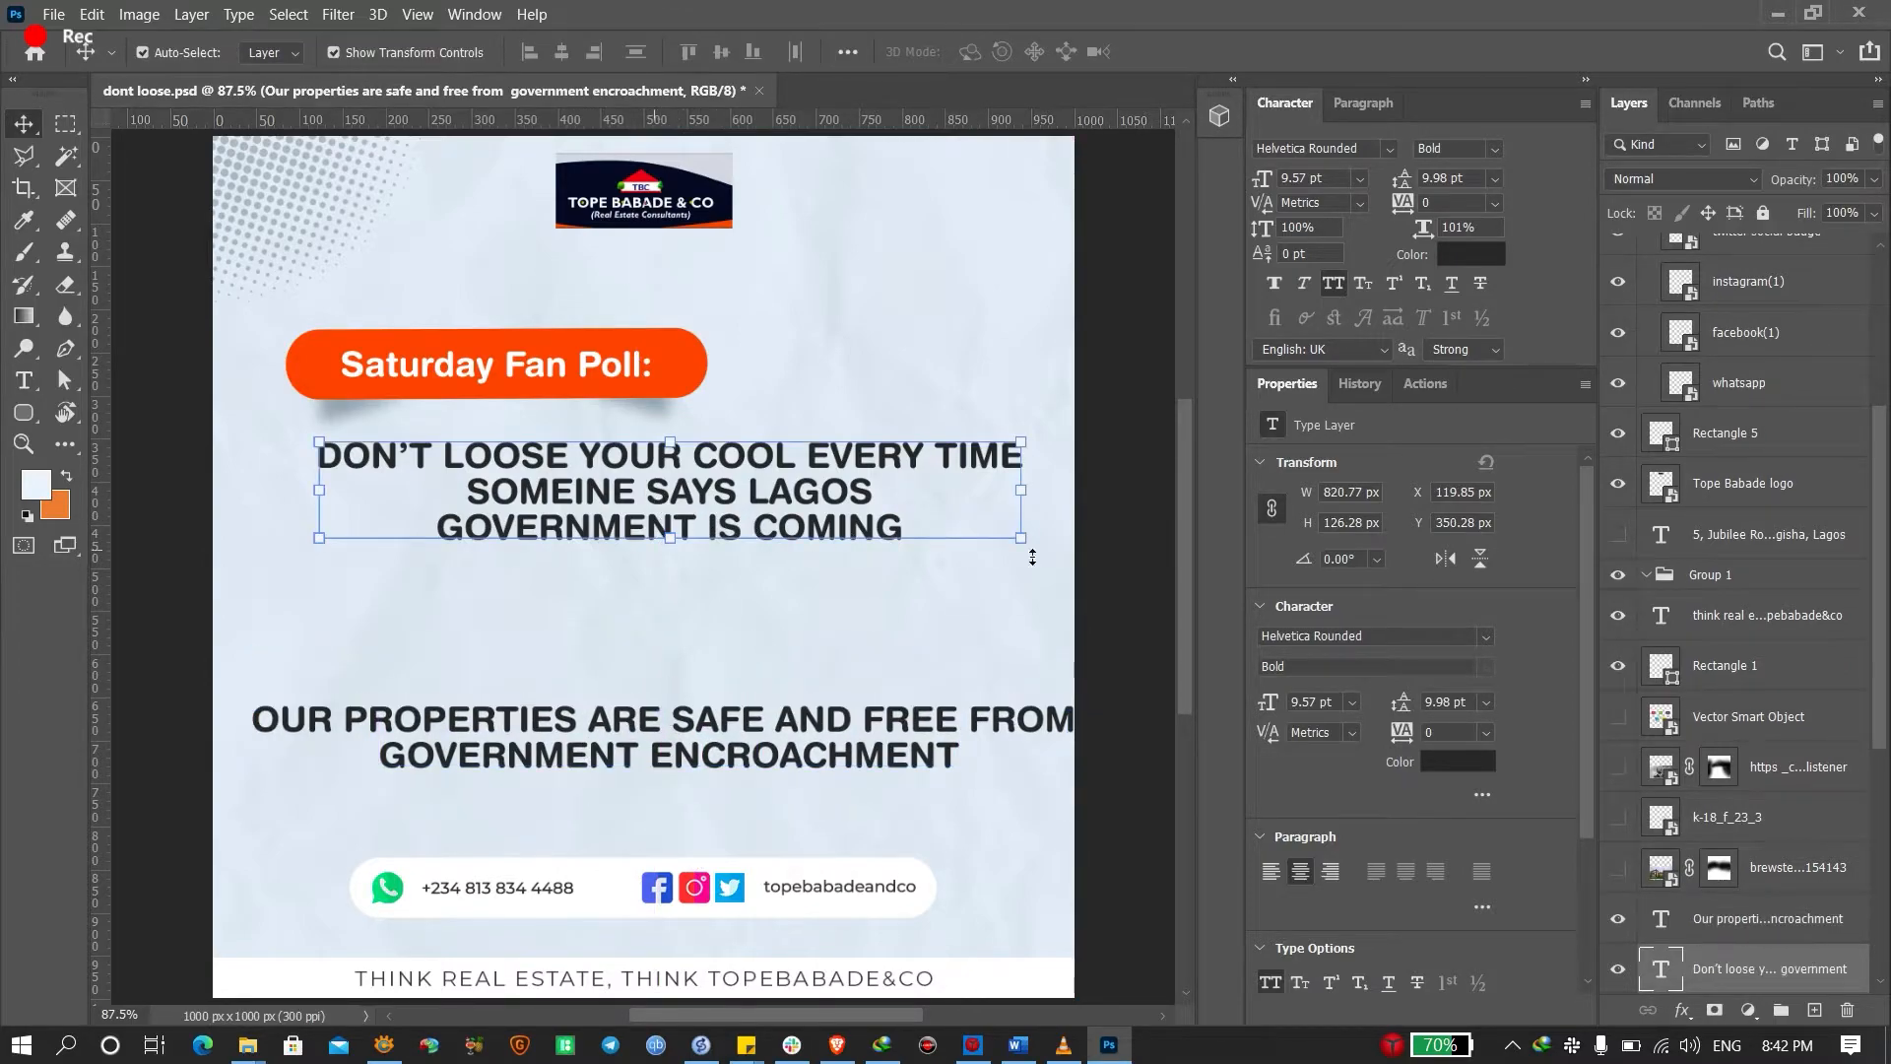
Left-align and reposition the headline, removing 'LAGOS GOVERNMENT IS COMING' from it
left_click(1269, 872)
left_click_drag(463, 473, 504, 502)
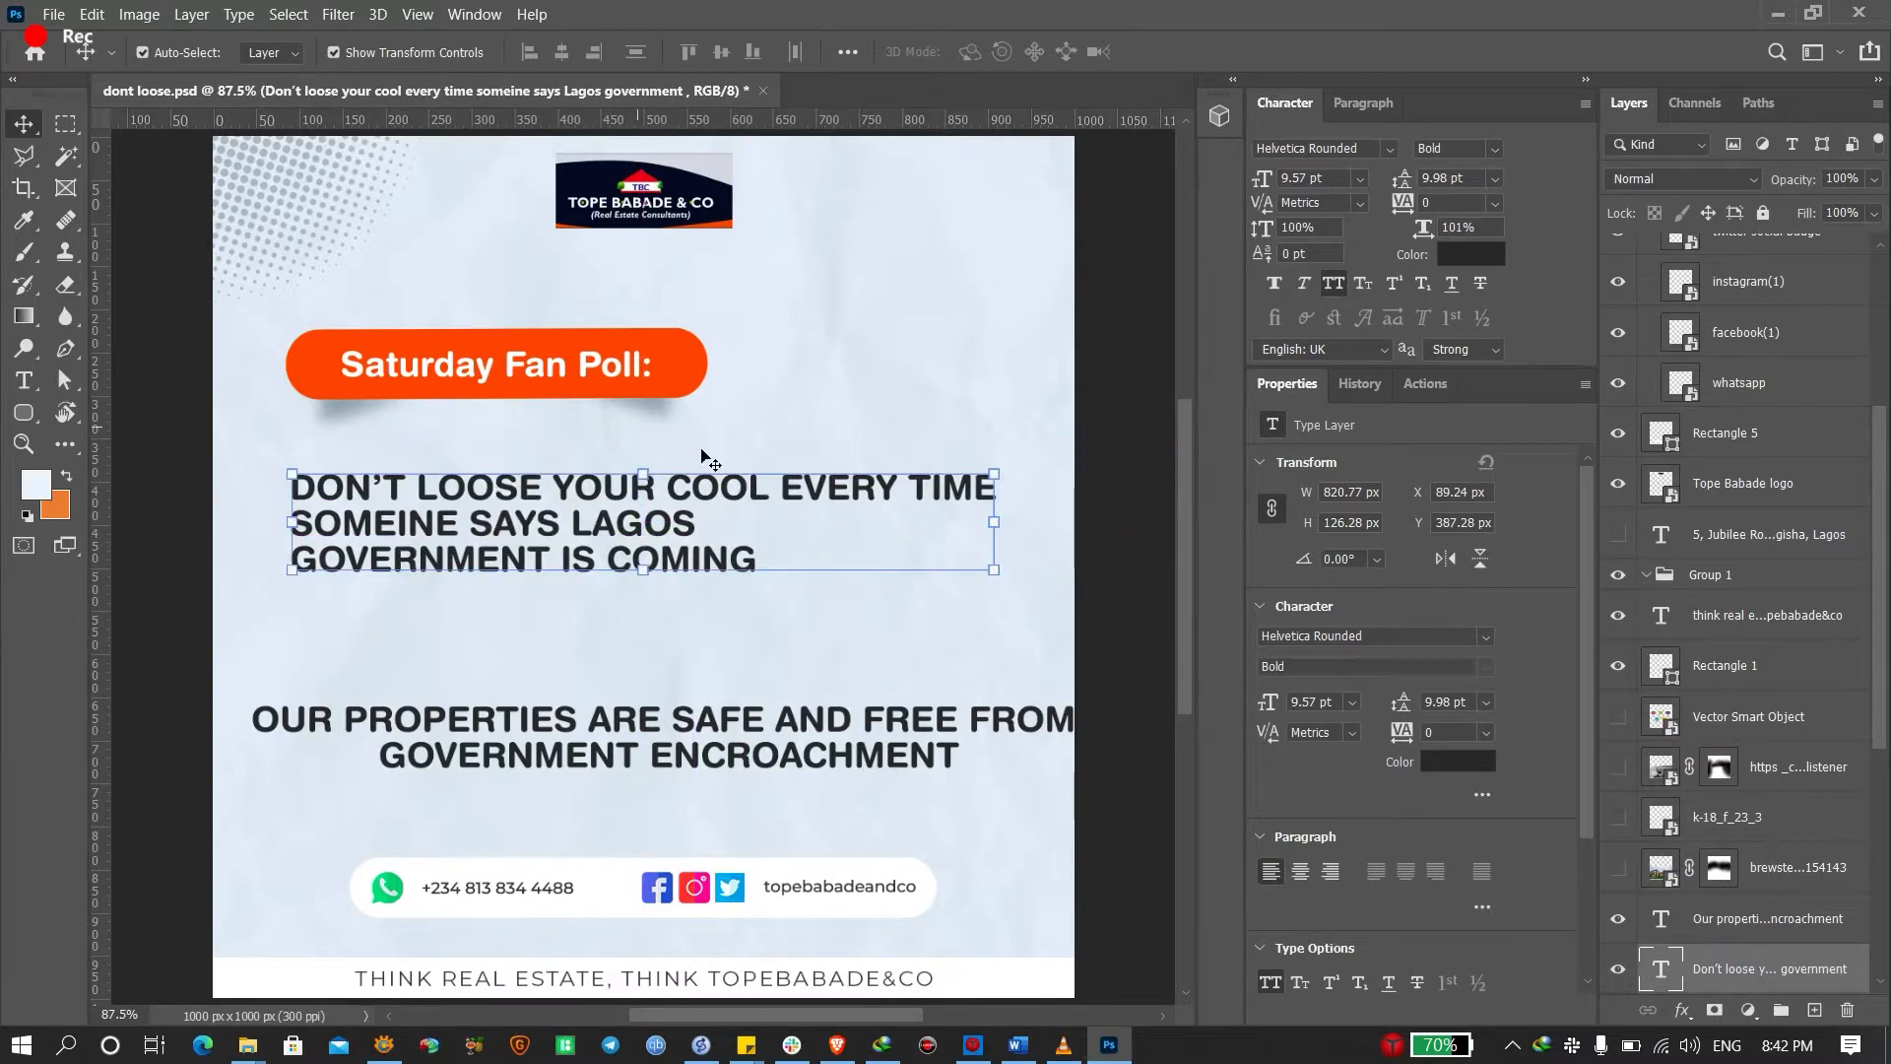
key("t")
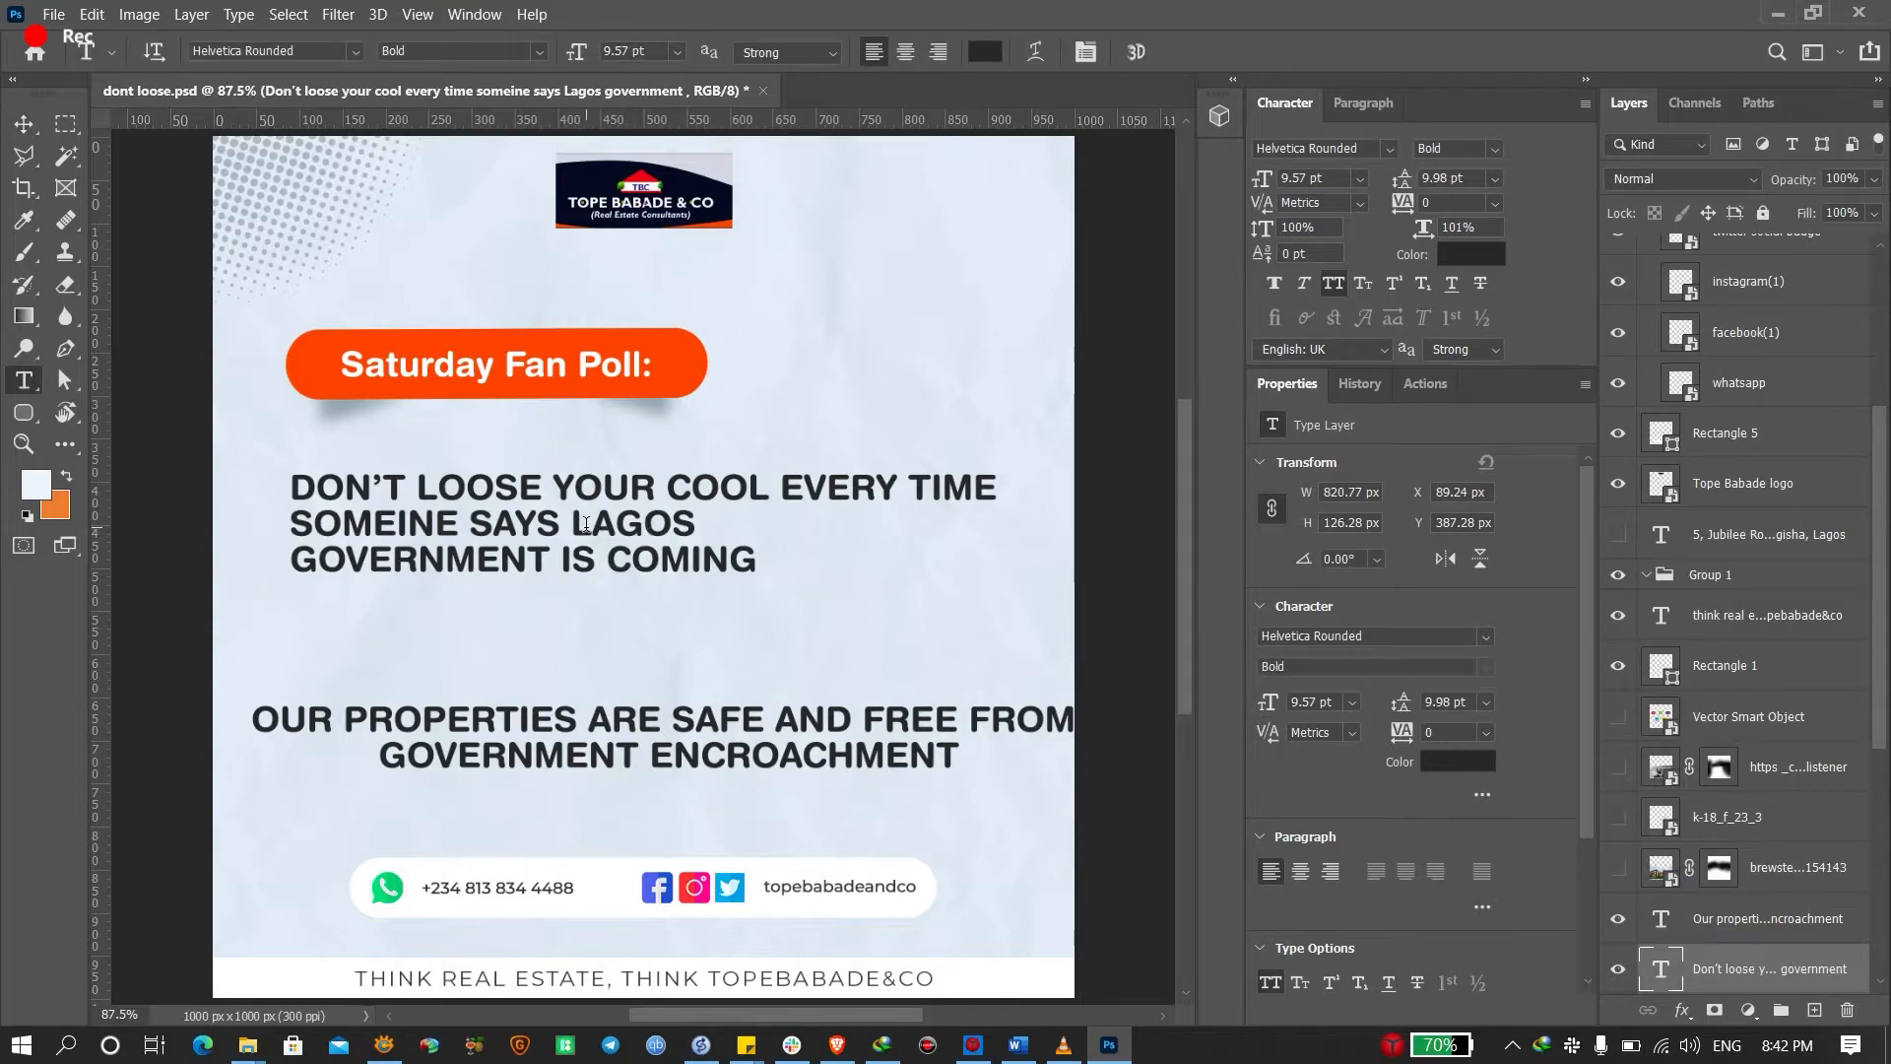
left_click_drag(569, 522, 942, 624)
key("ctrl+c")
key("Left")
key("ctrl+shift+End")
key("Delete")
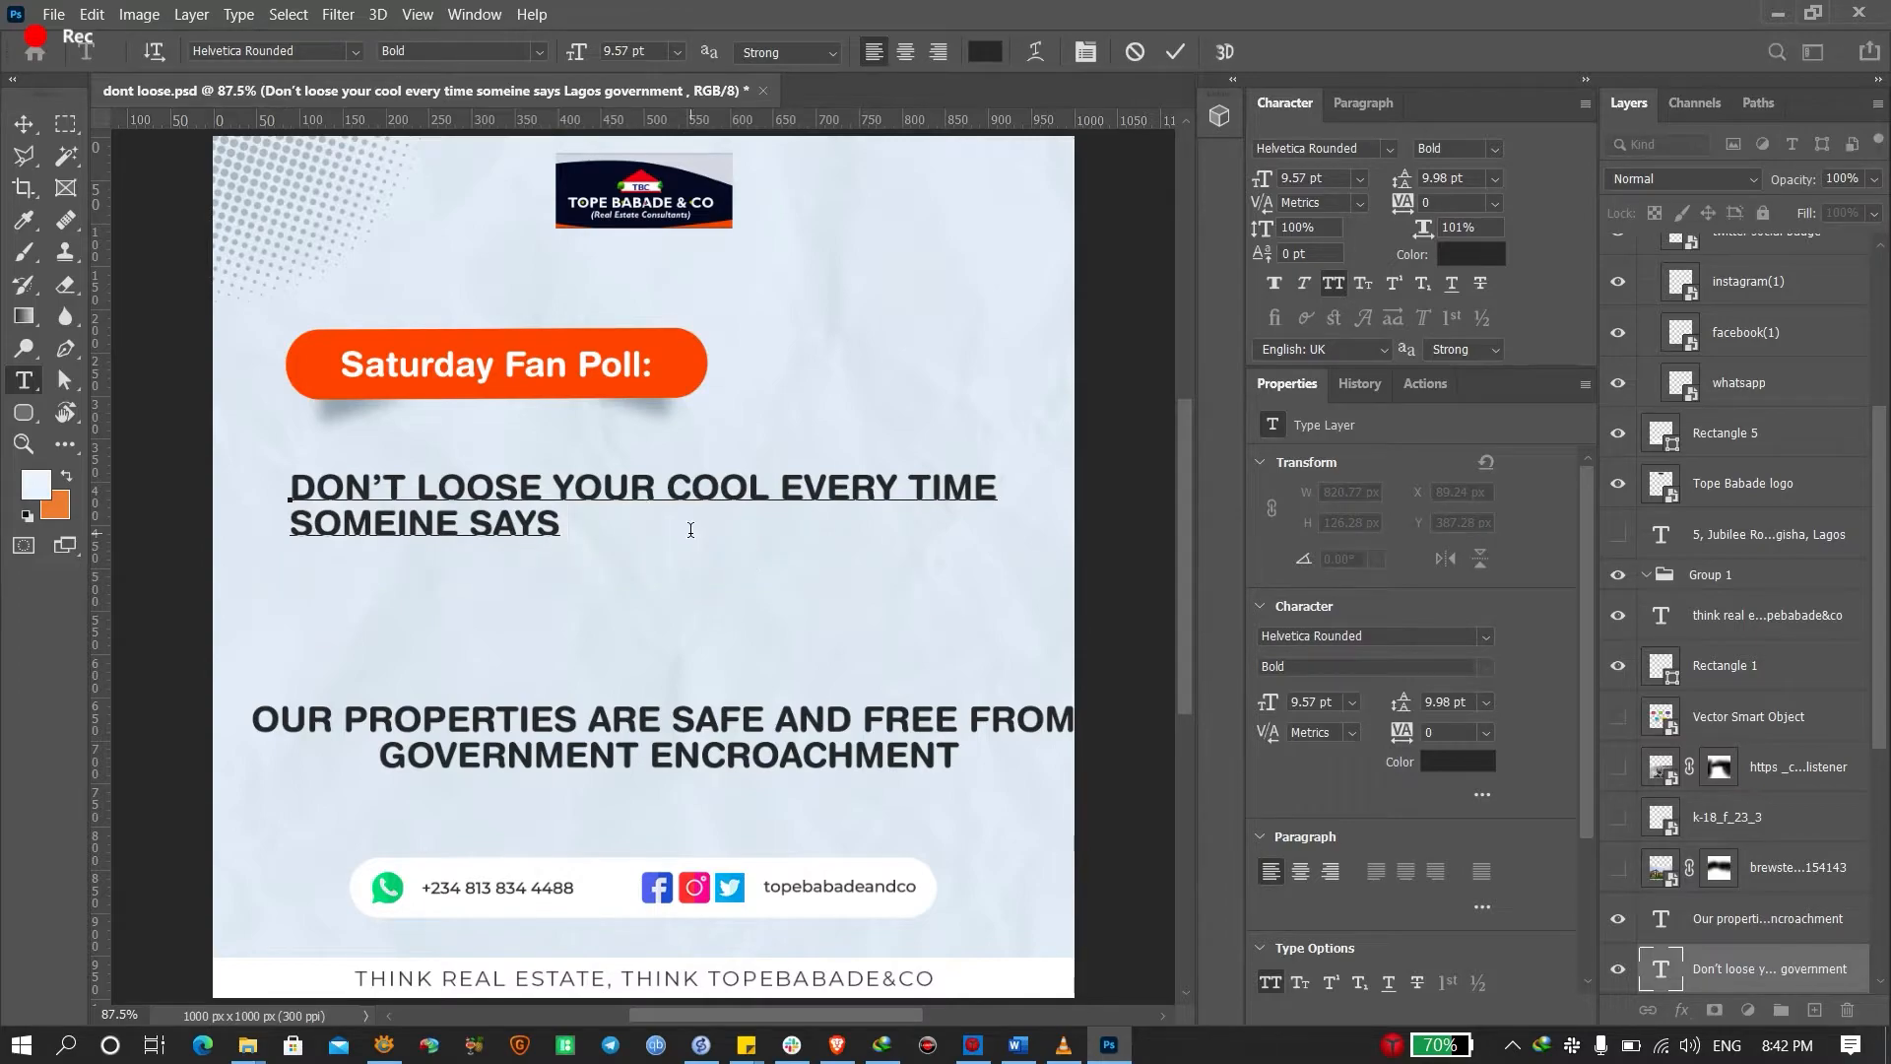
key("ctrl+Return")
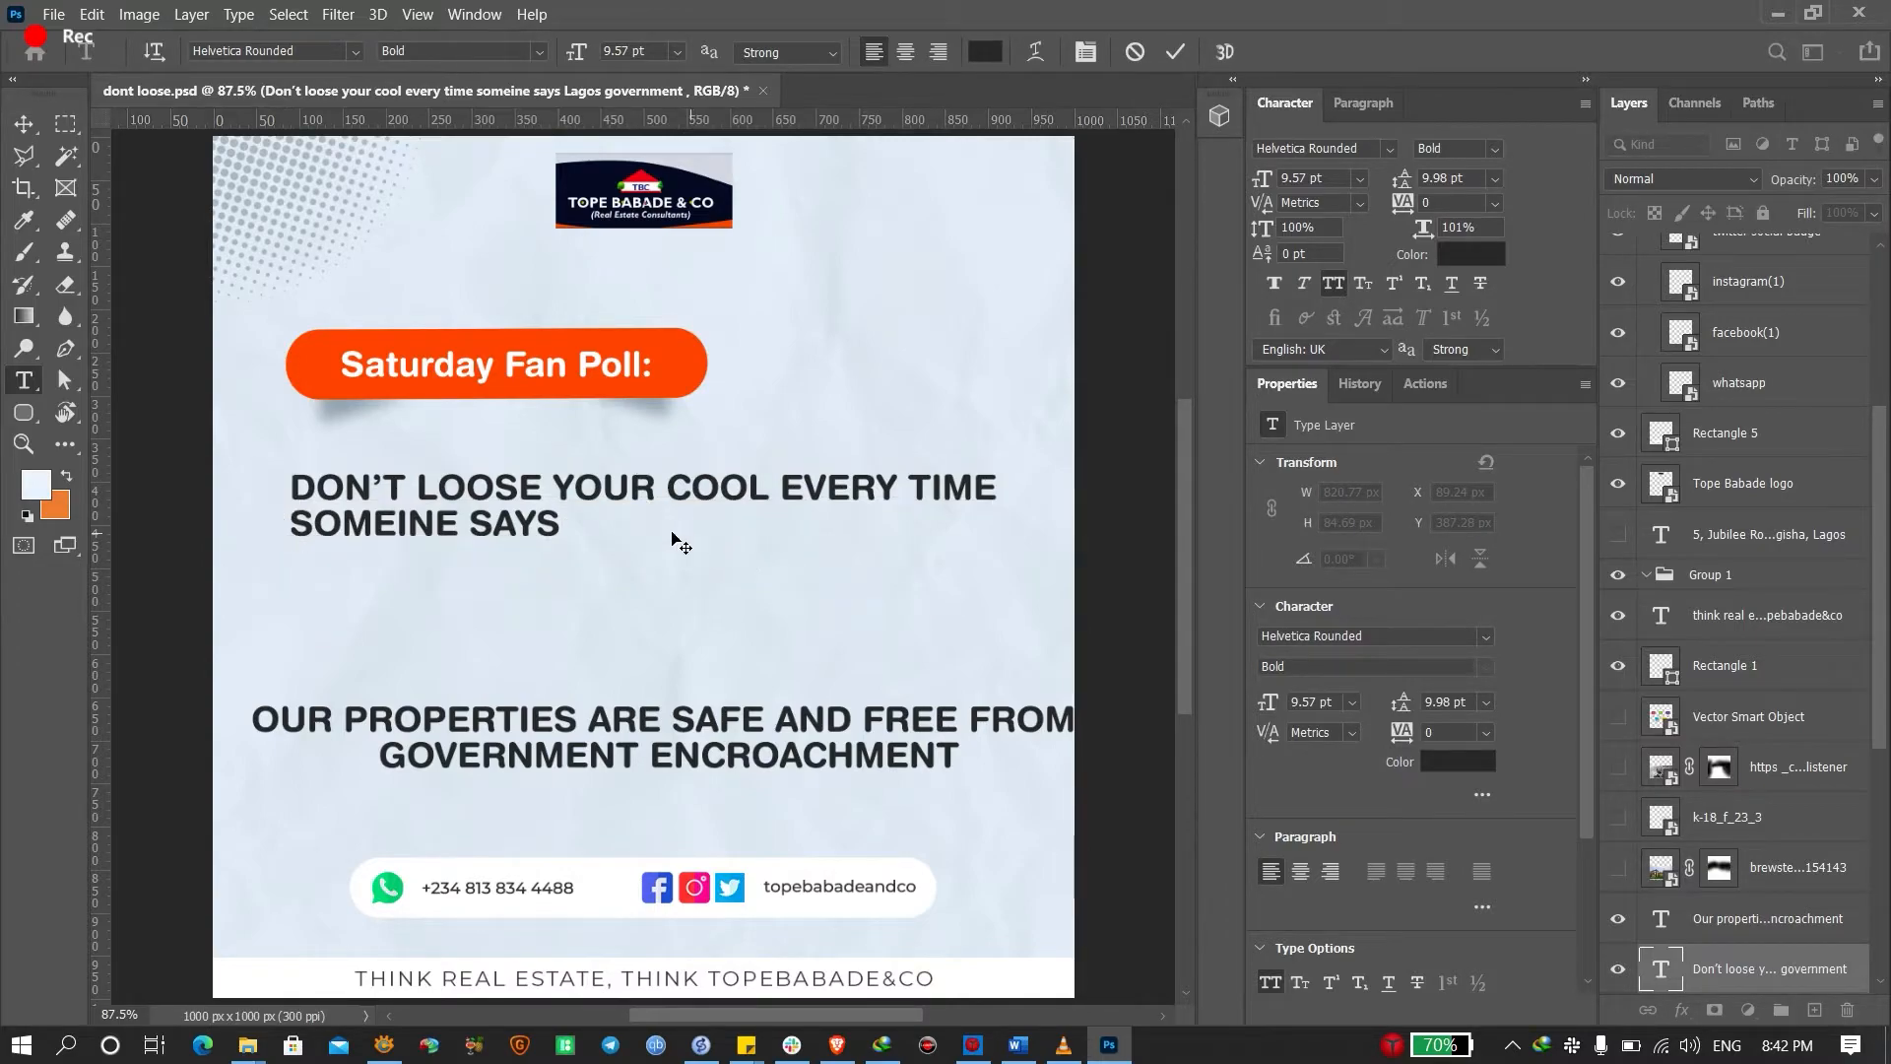
Duplicate the headline below and make the copy read 'LAGOS GOVERNMENT IS COMING'
key("v")
left_click_drag(414, 521, 463, 627)
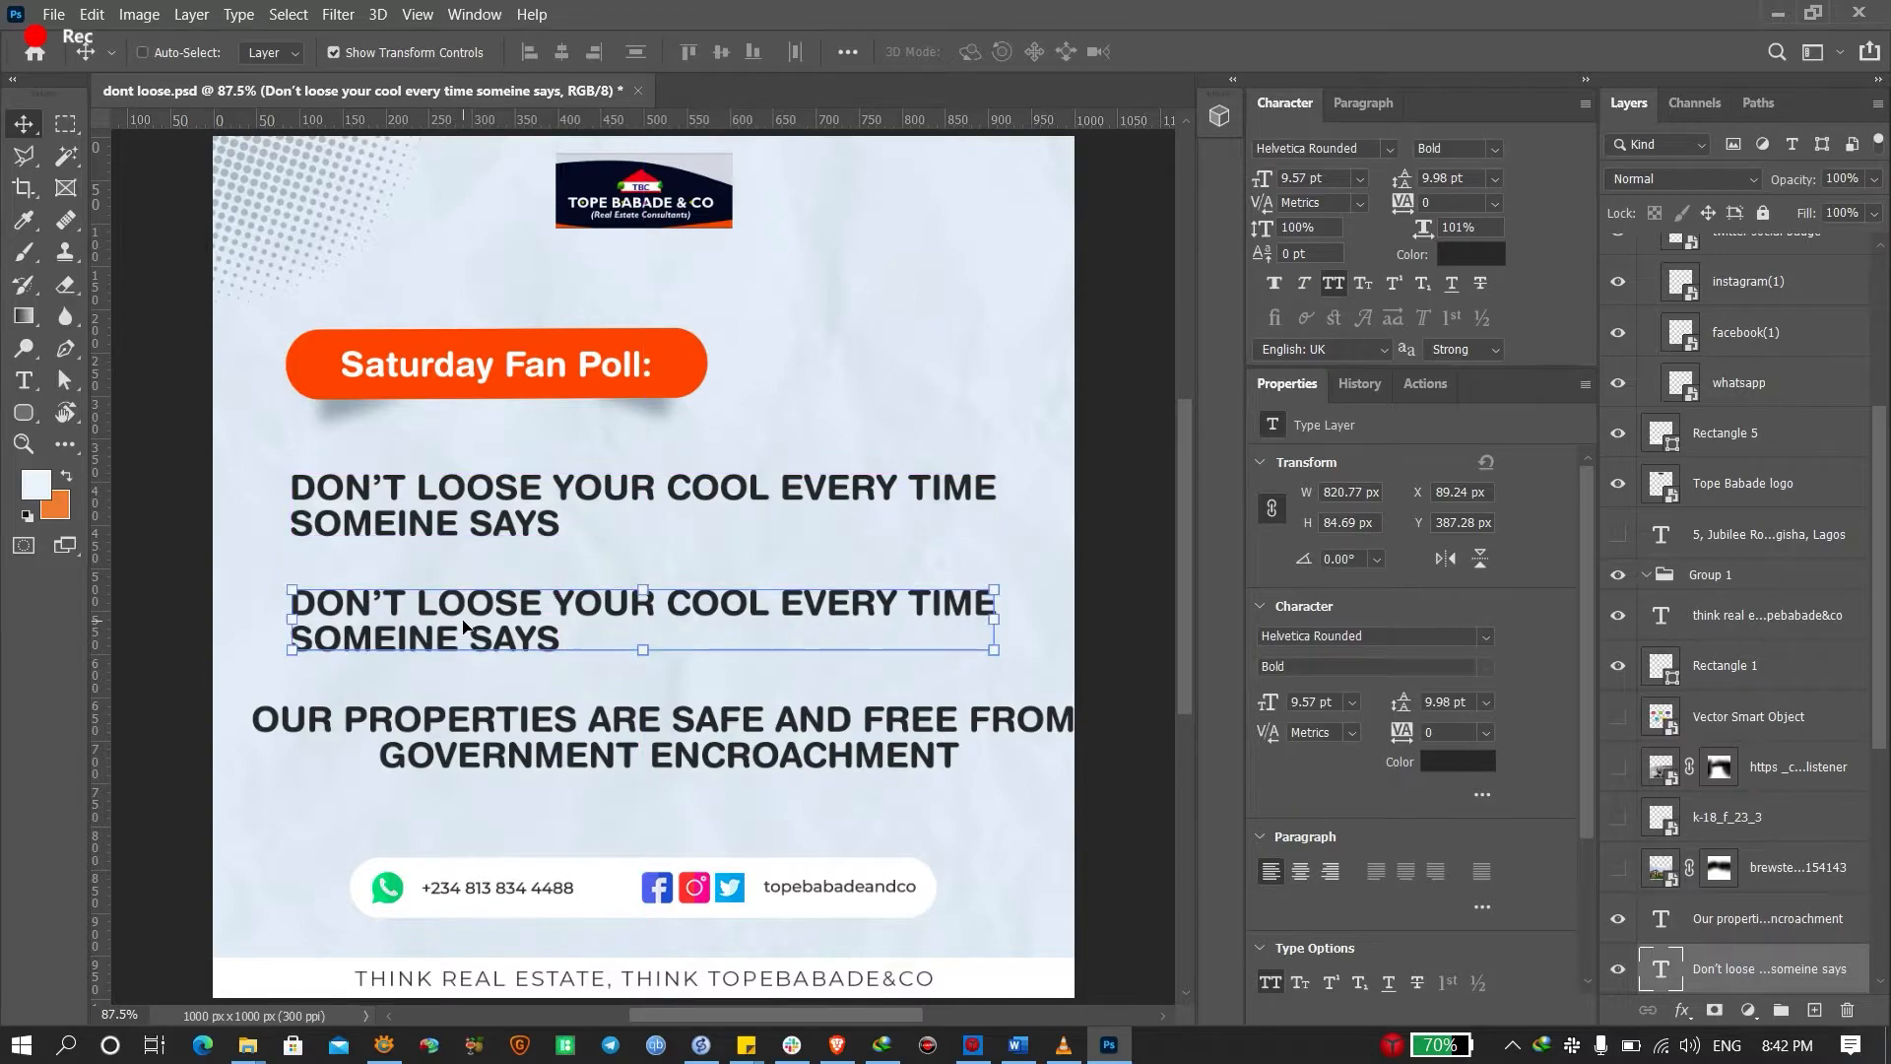
double_click(463, 627)
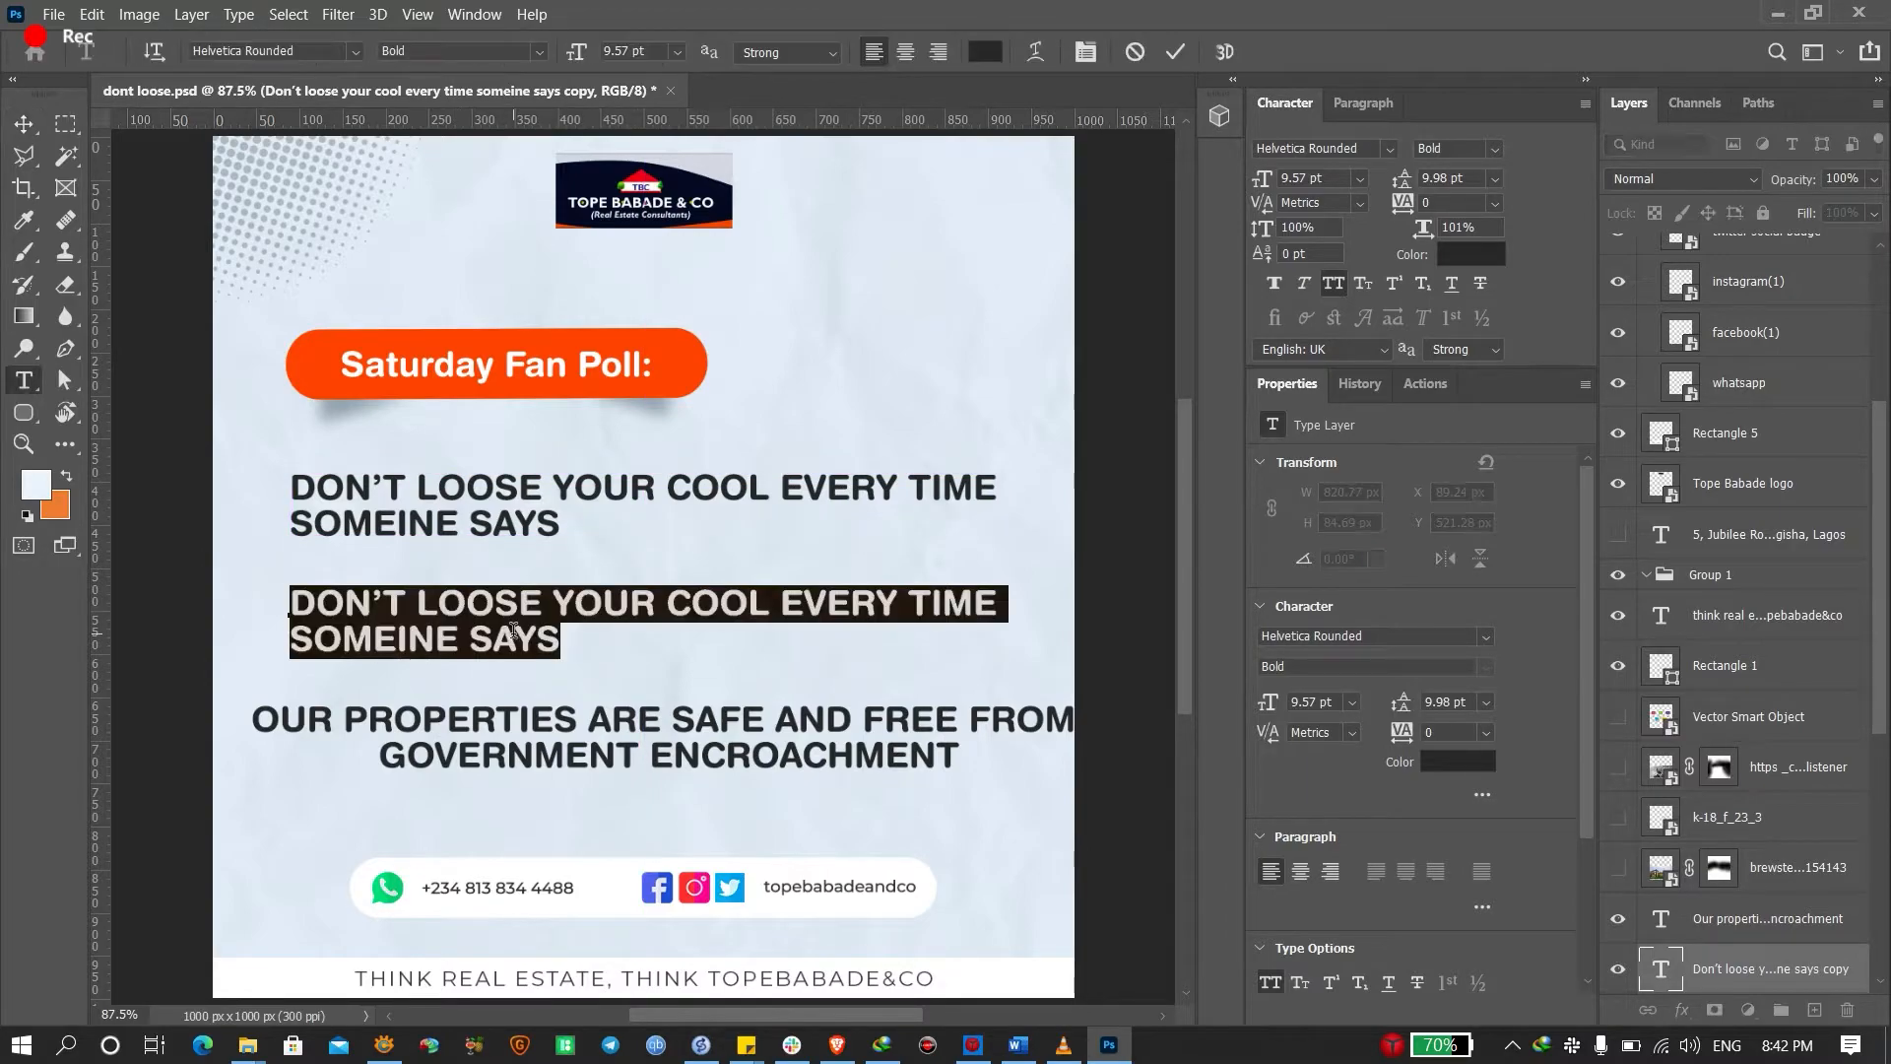
key("ctrl+v")
key("ctrl")
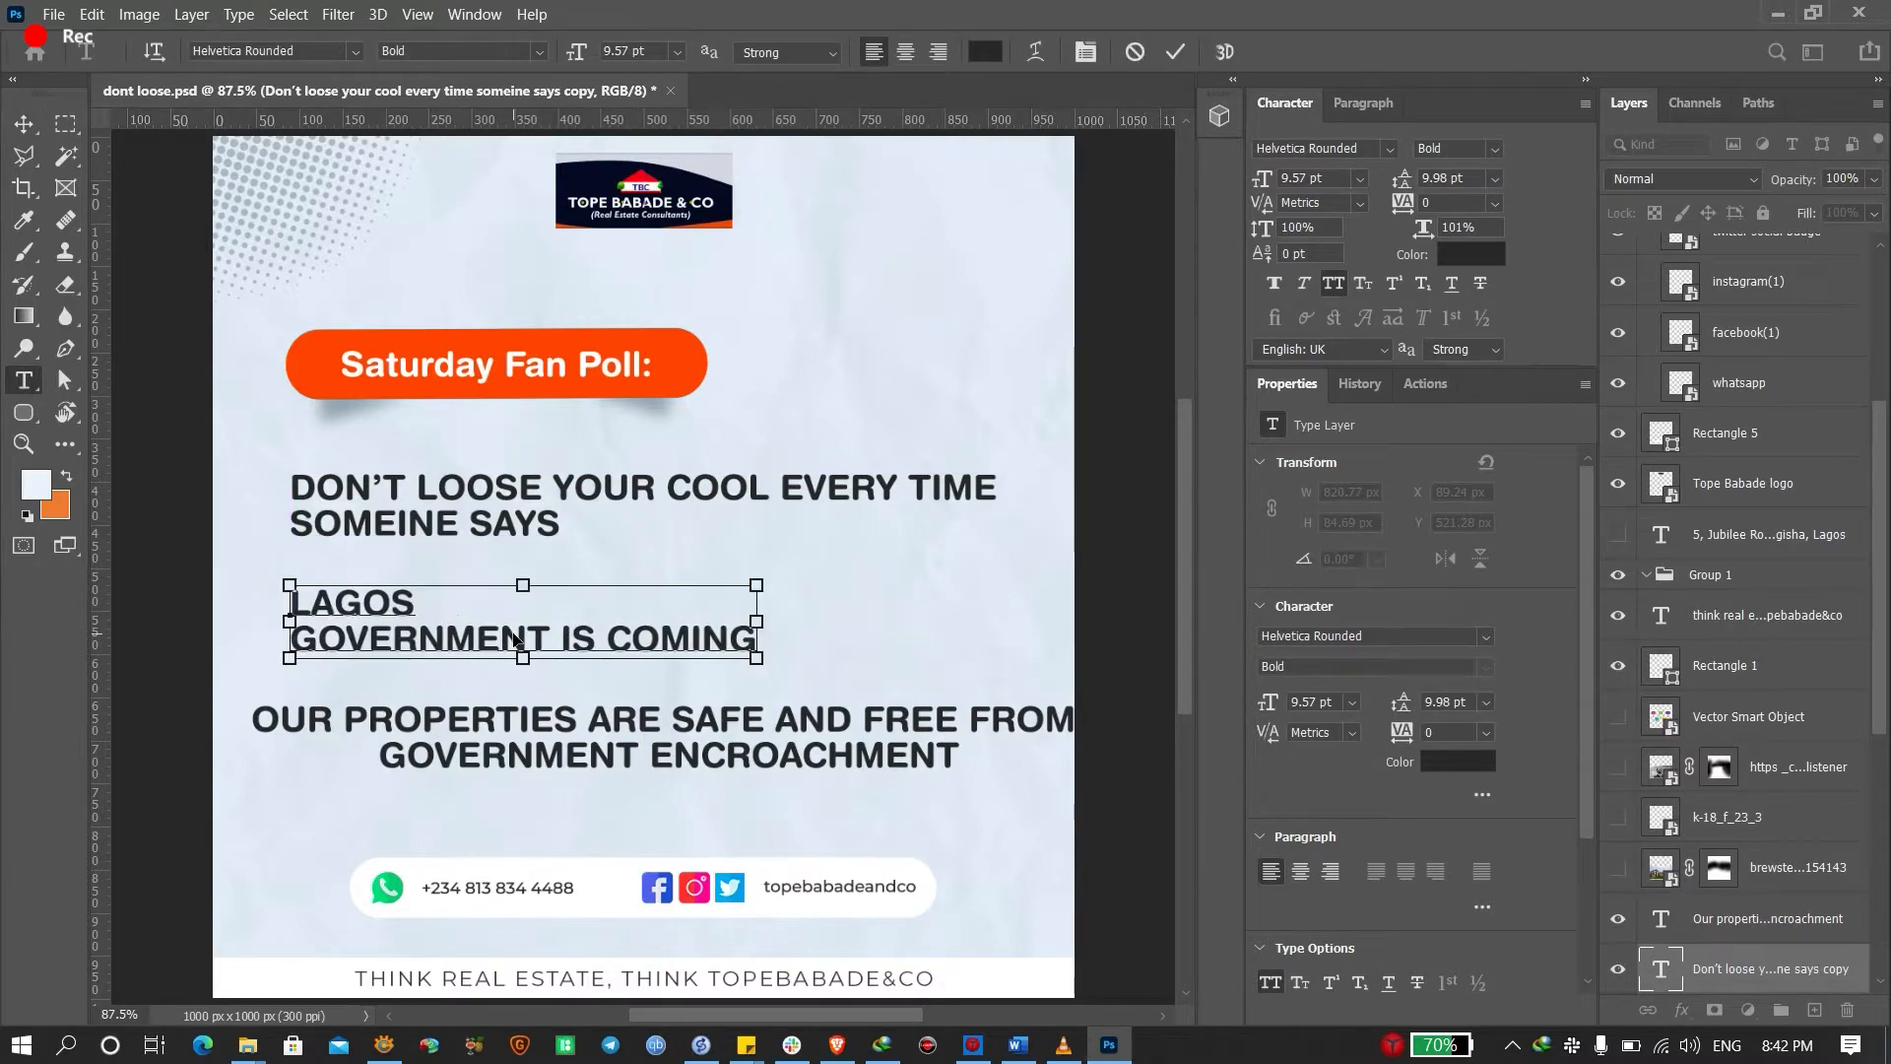
key("ctrl+Return")
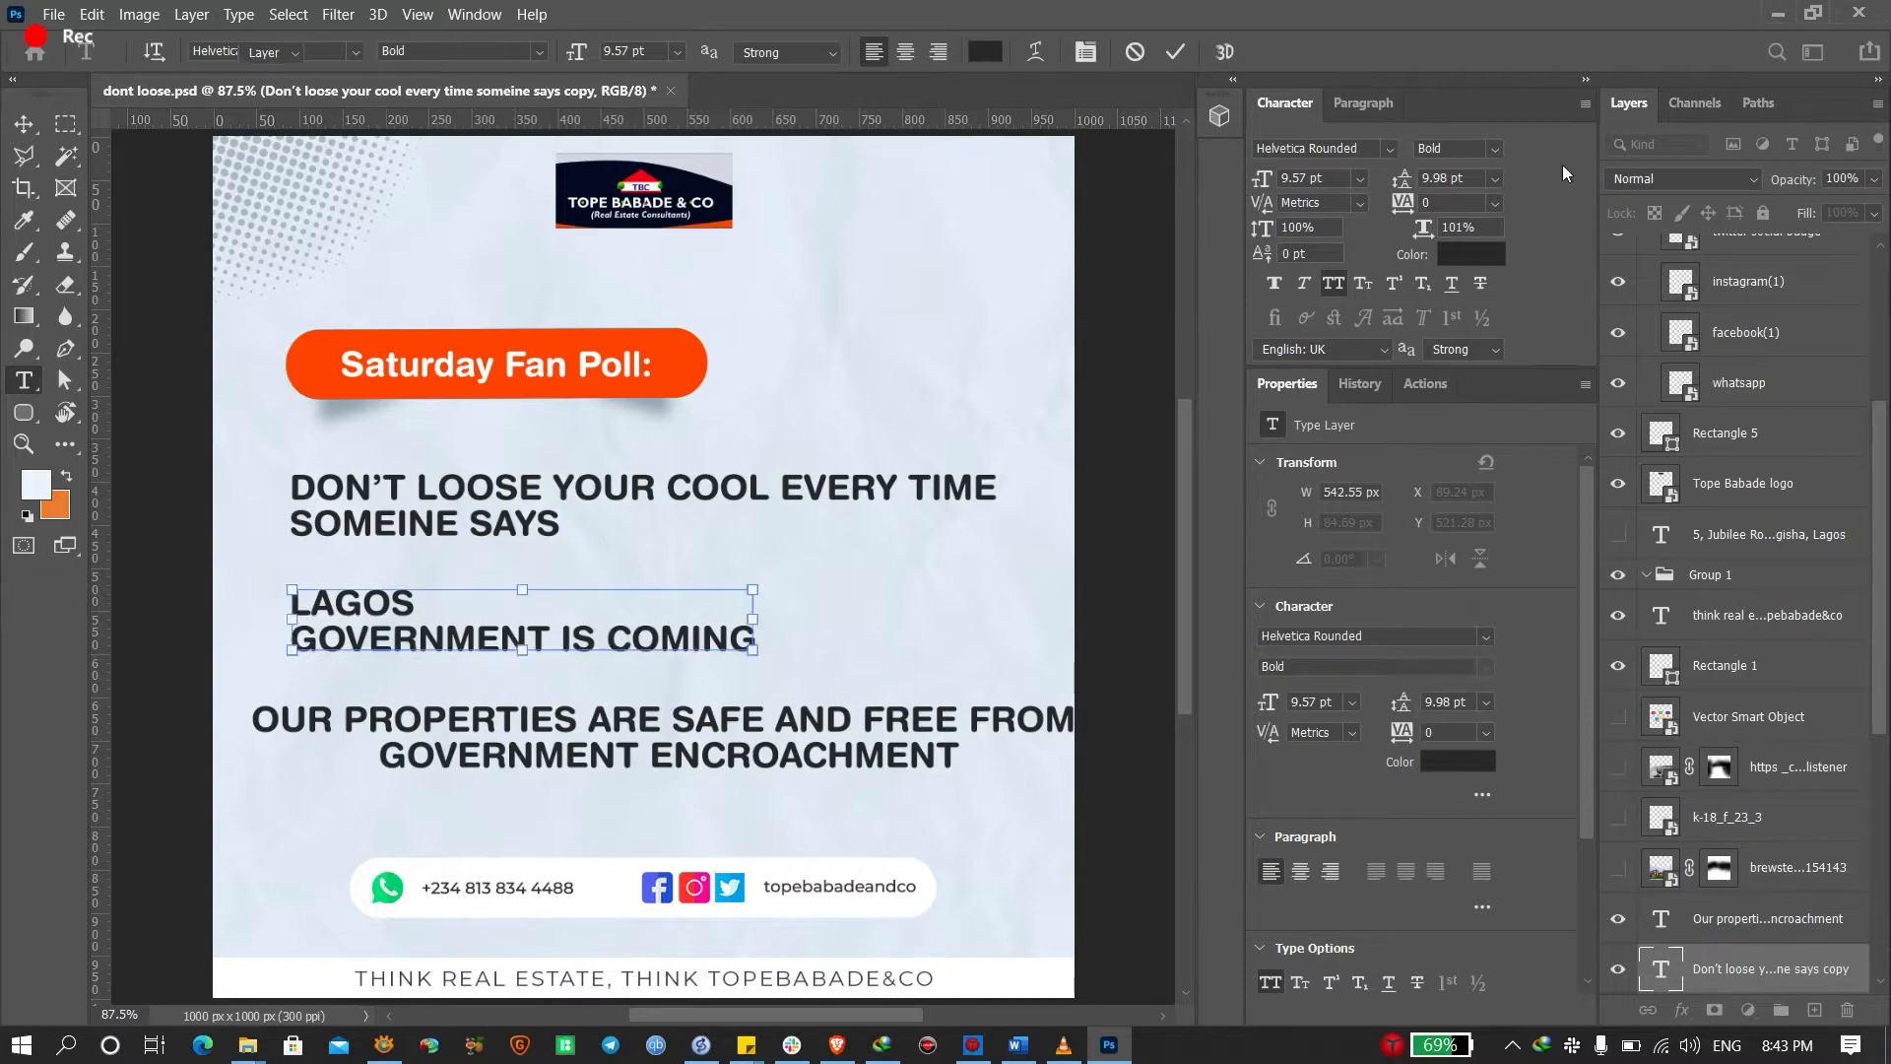
Colour the LAGOS GOVERNMENT IS COMING text orange ff4300, sampled from the poll pill
left_click(1470, 254)
left_click(702, 372)
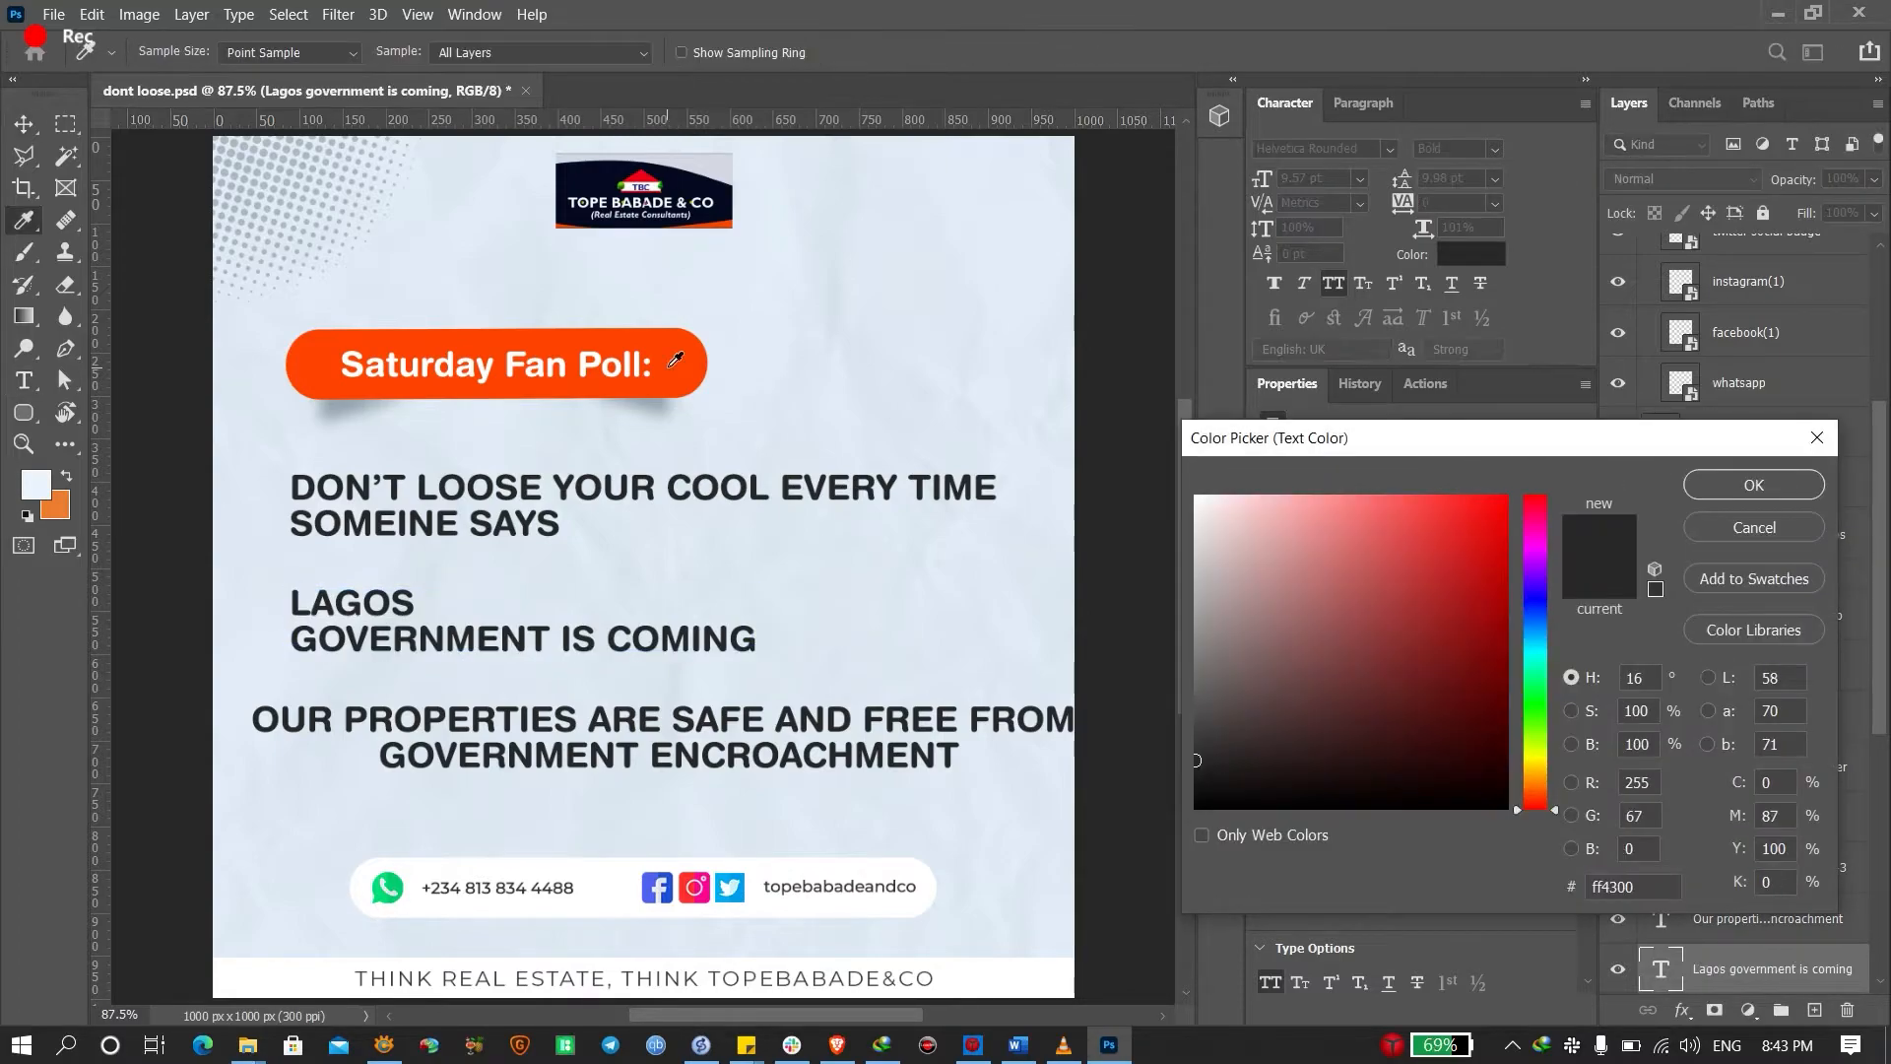
left_click_drag(1261, 446, 890, 456)
left_click(1378, 492)
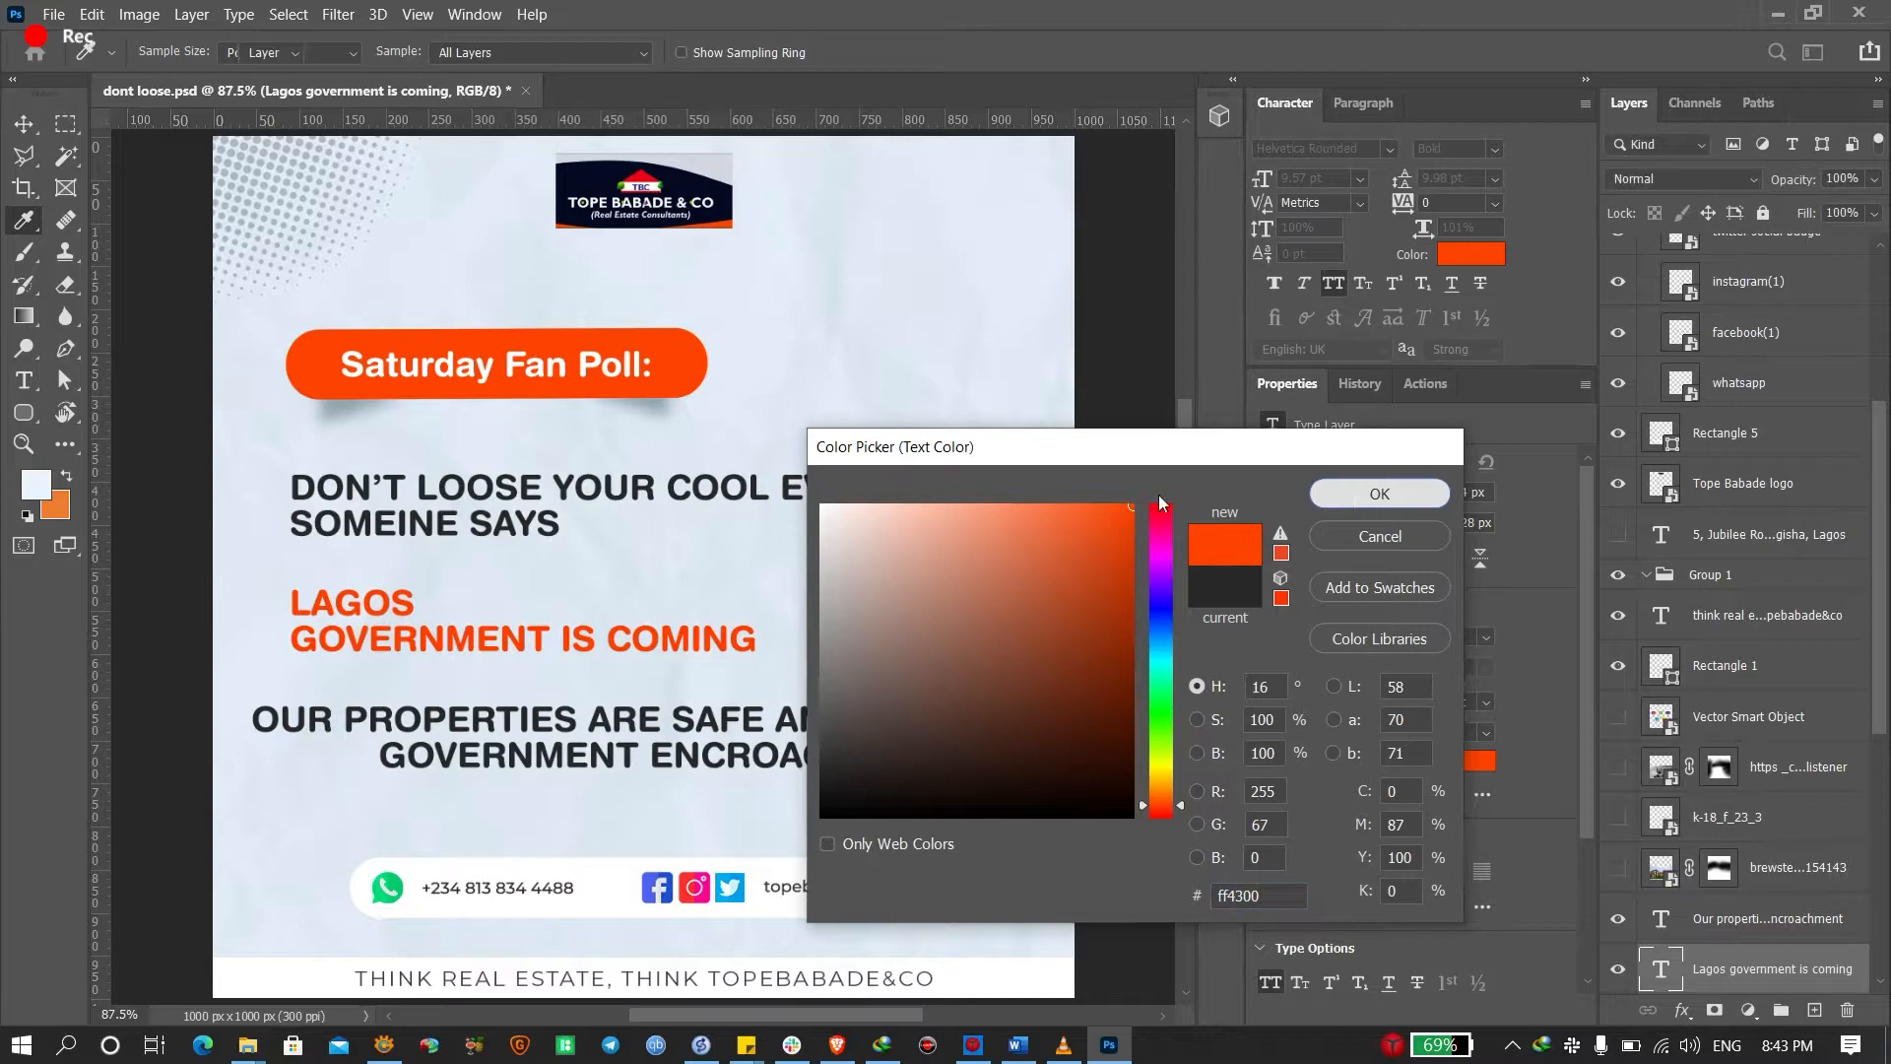
left_click(541, 516)
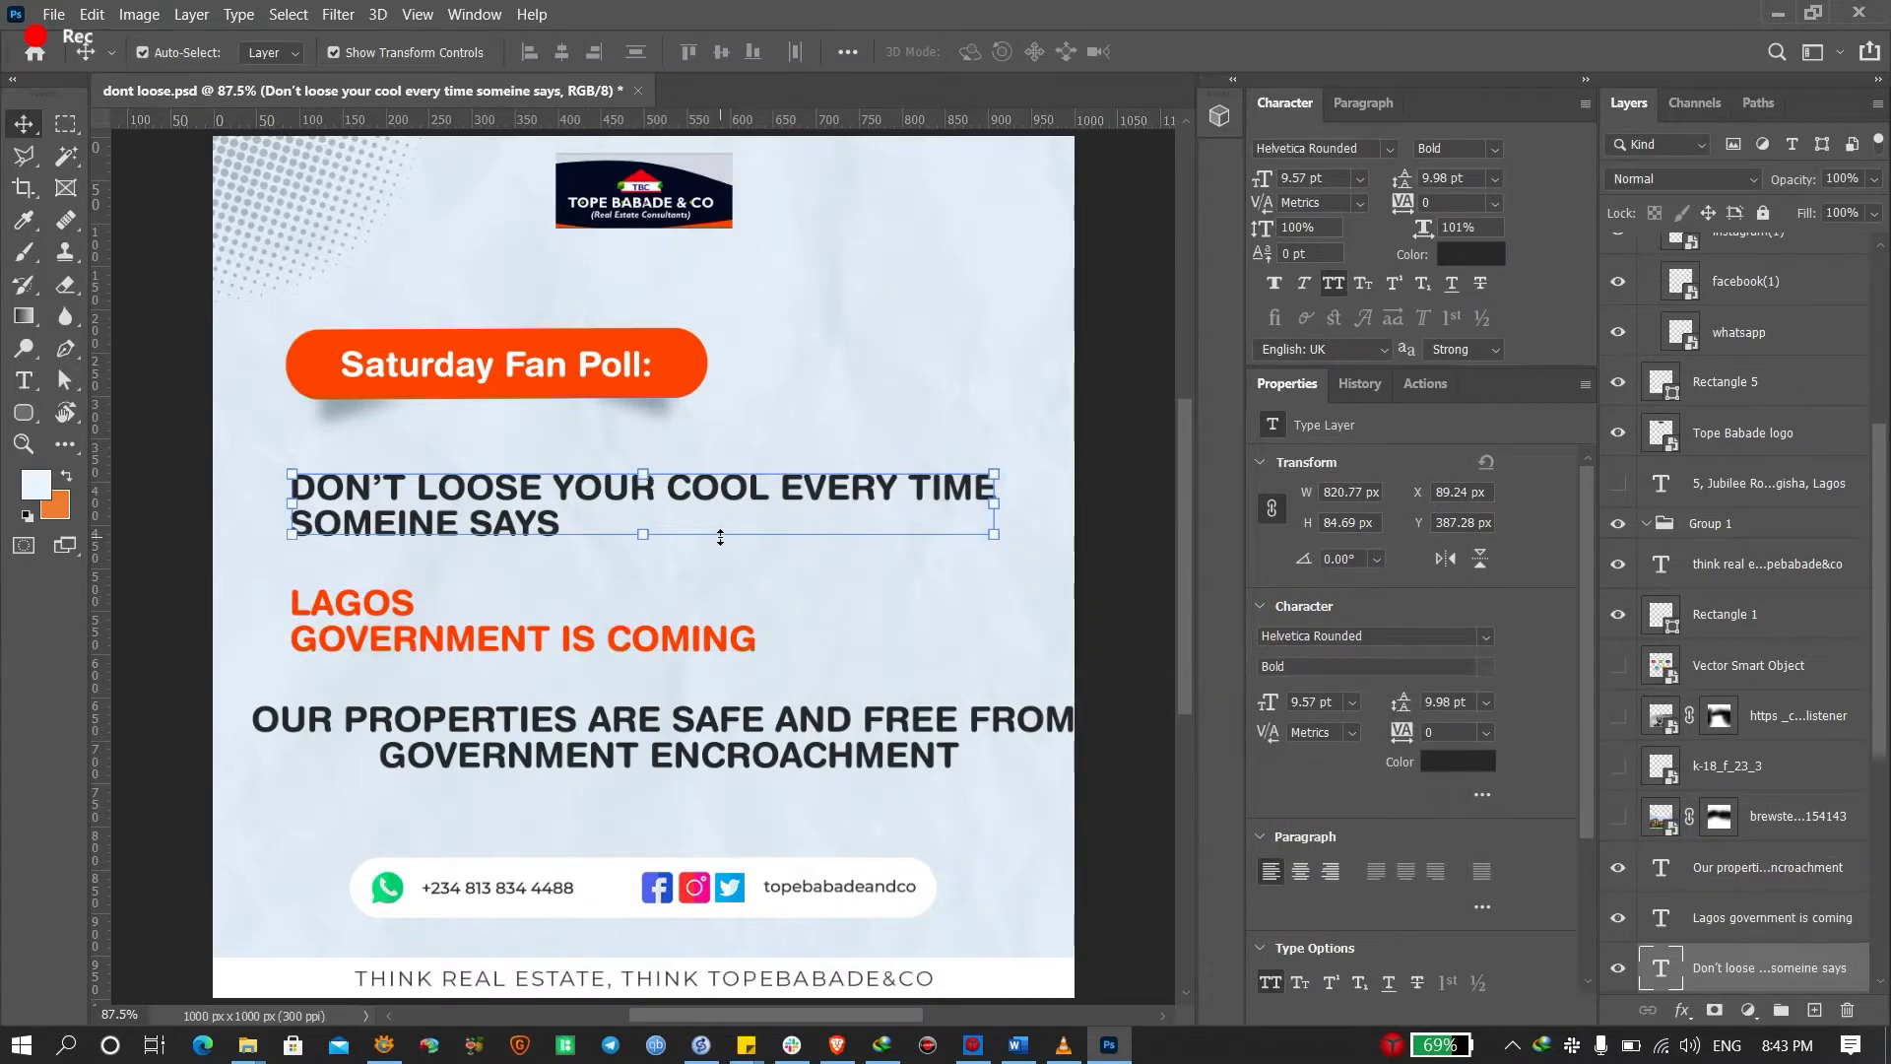
Break the headline into stacked lines after DON'T LOOSE and YOUR COOL, and move it up off the LAGOS text
double_click(584, 487)
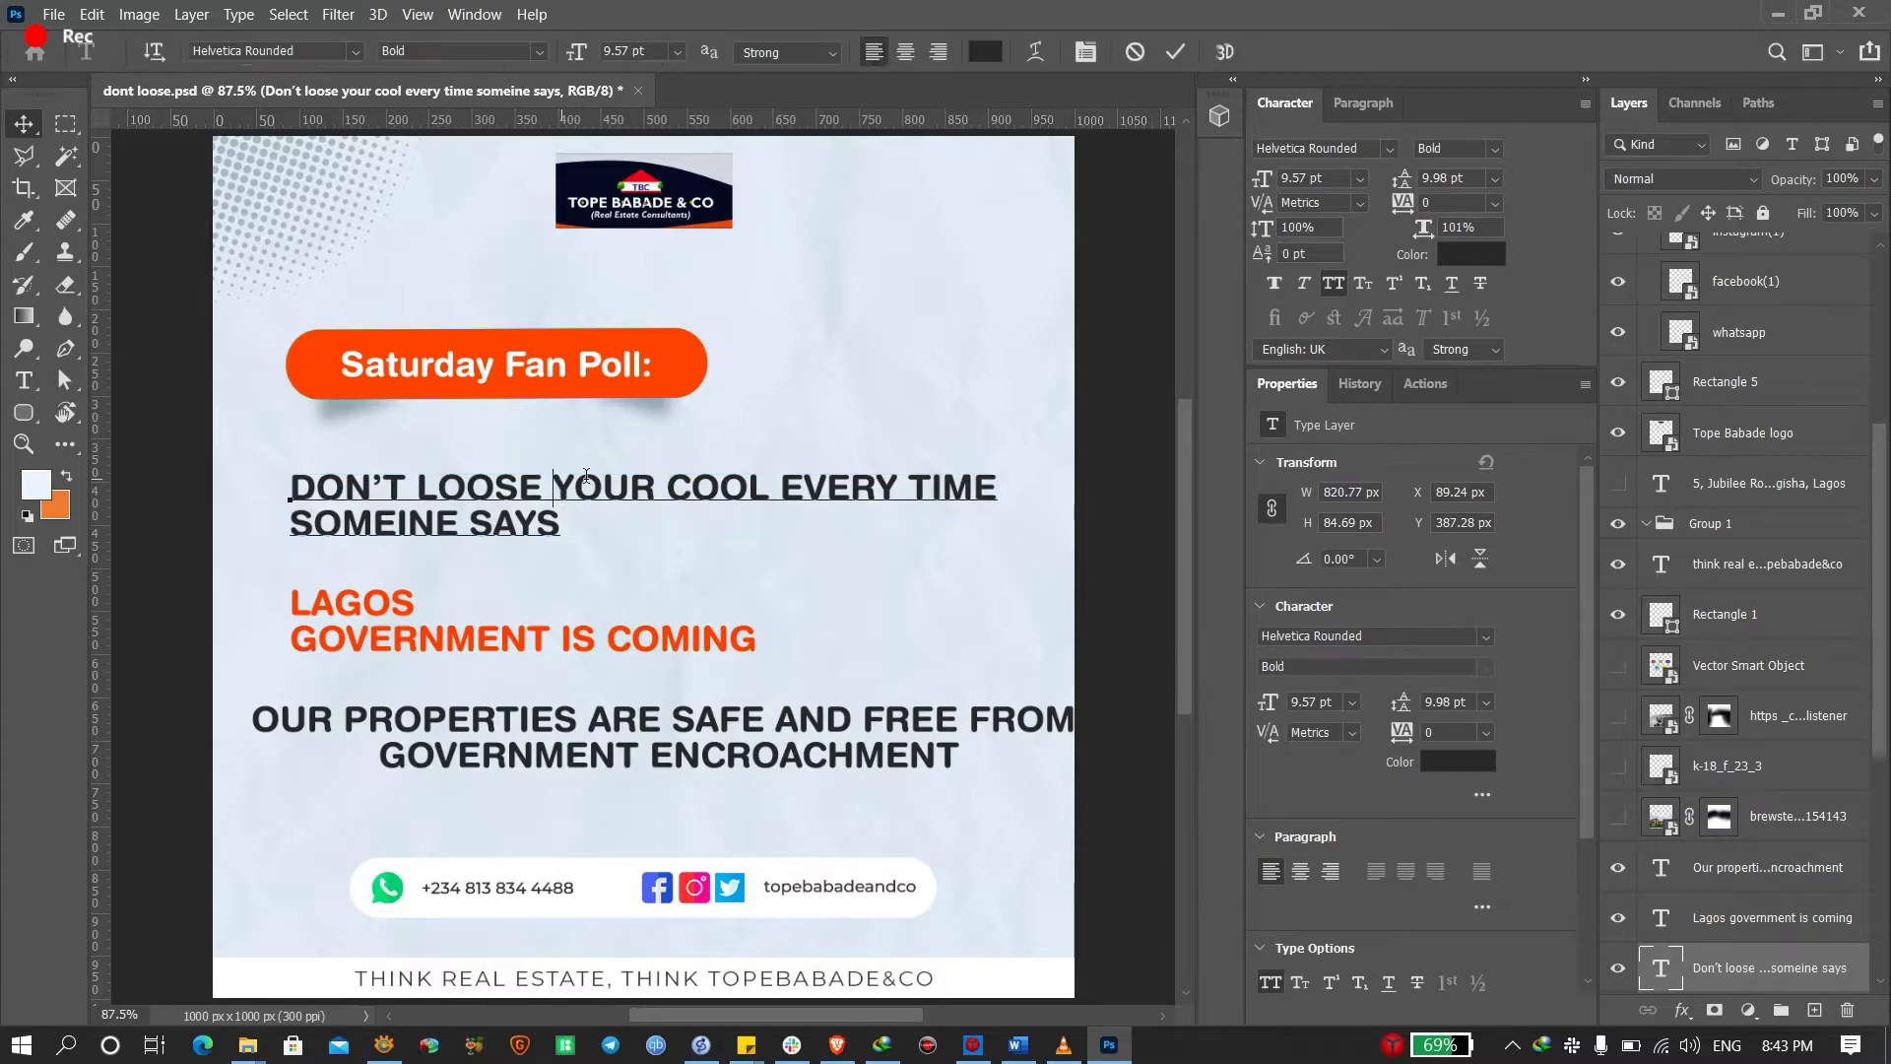
key("Delete")
key("Return")
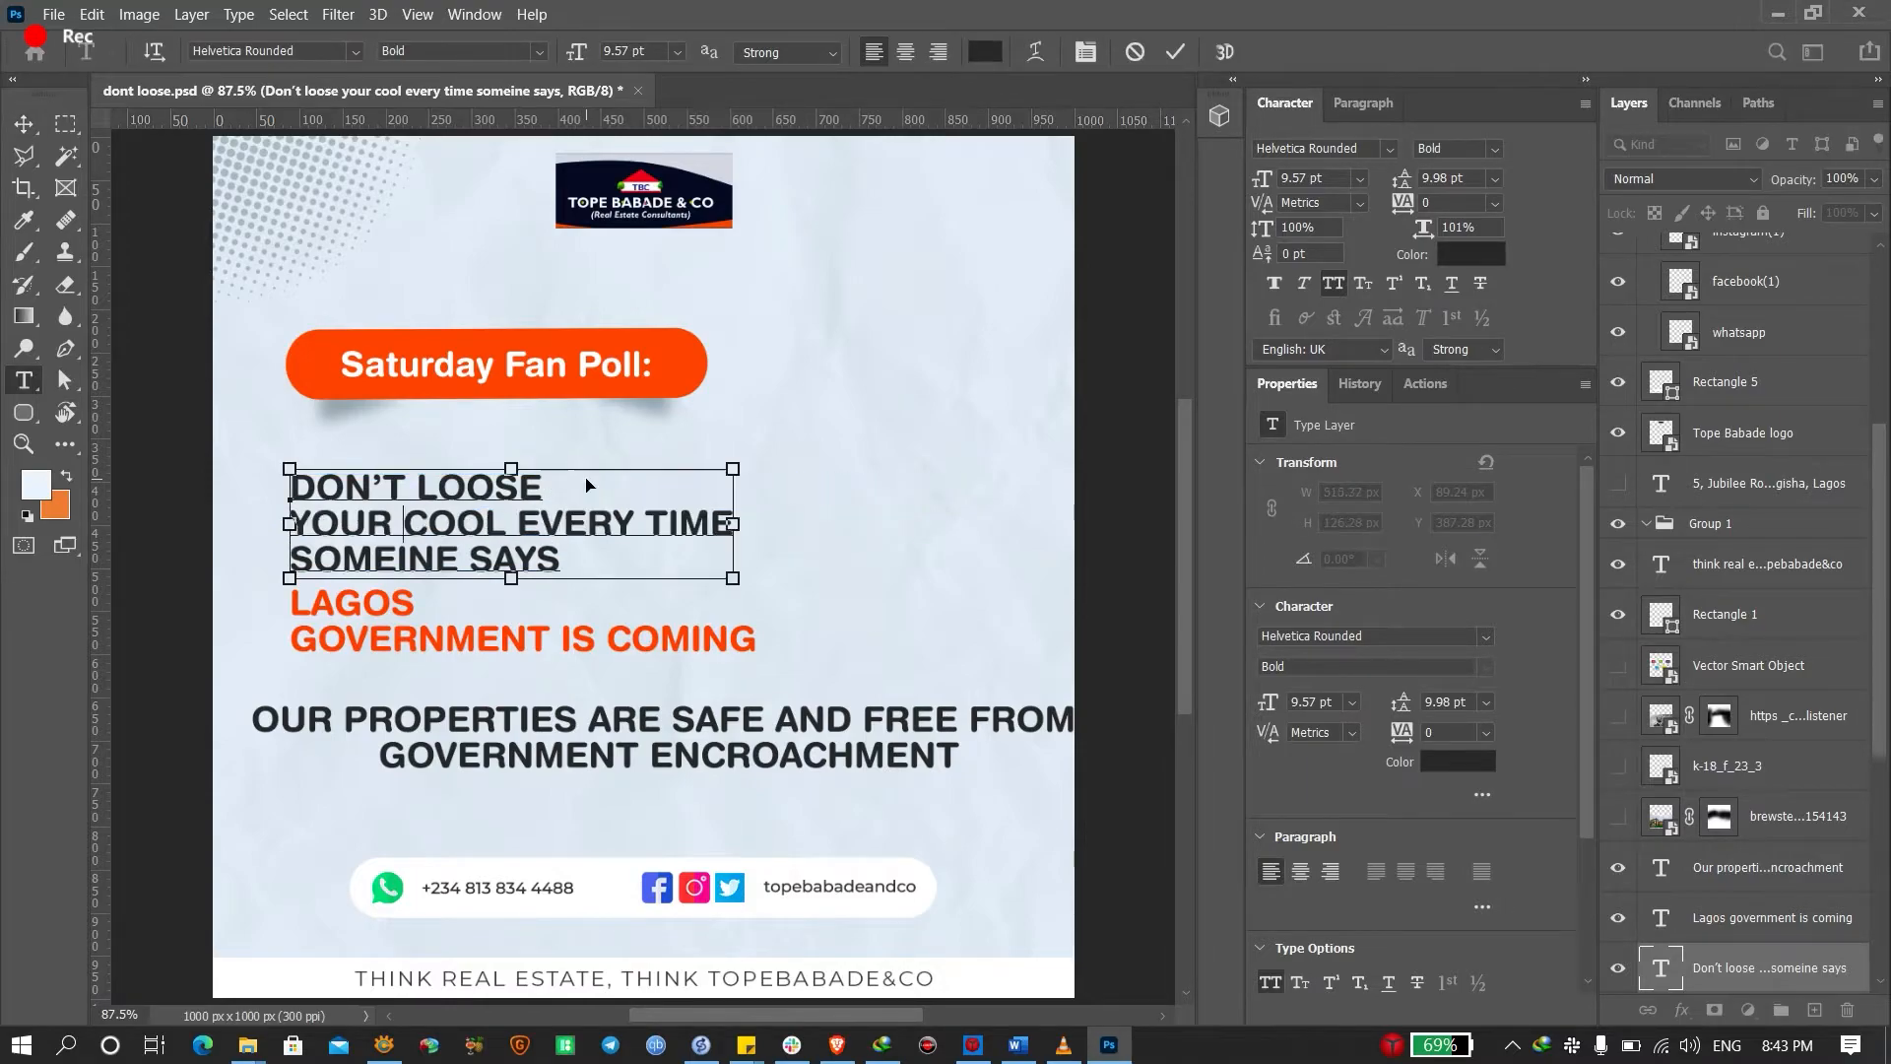
key("BackSpace")
key("Return")
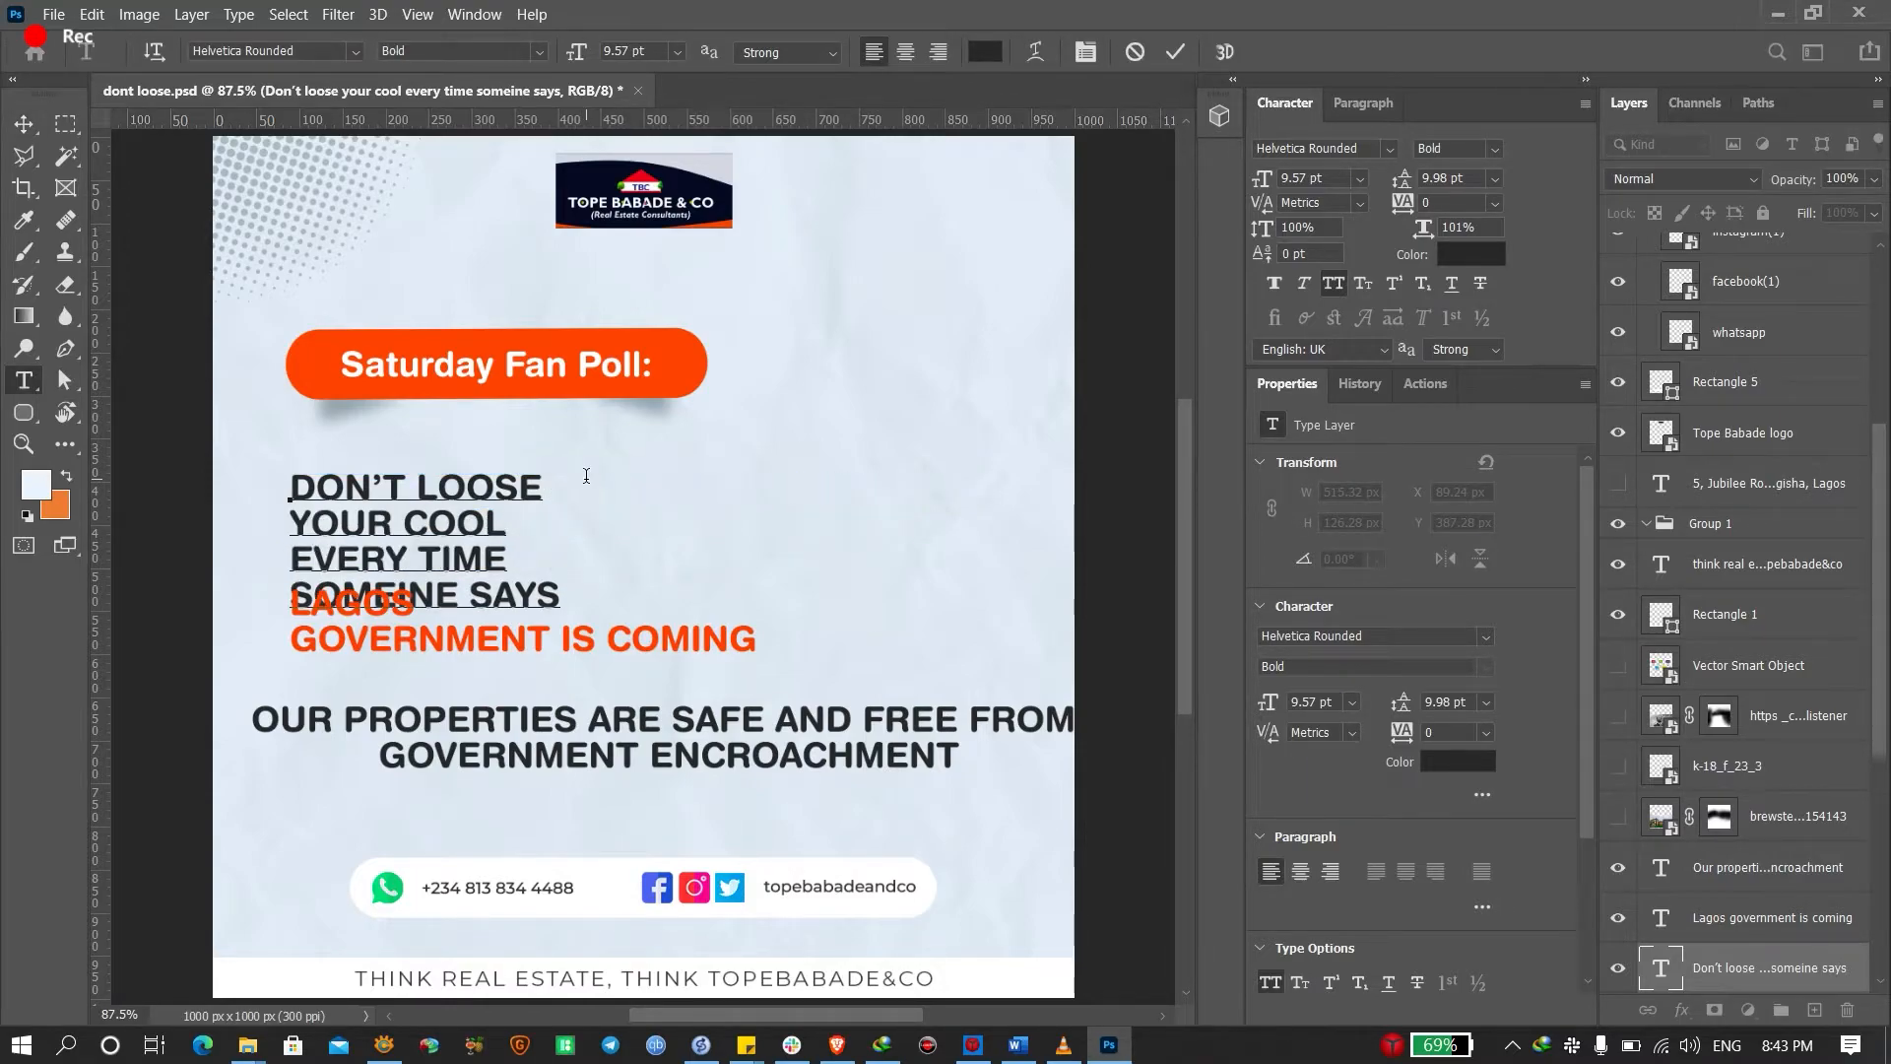
key("ctrl+Return")
key("v")
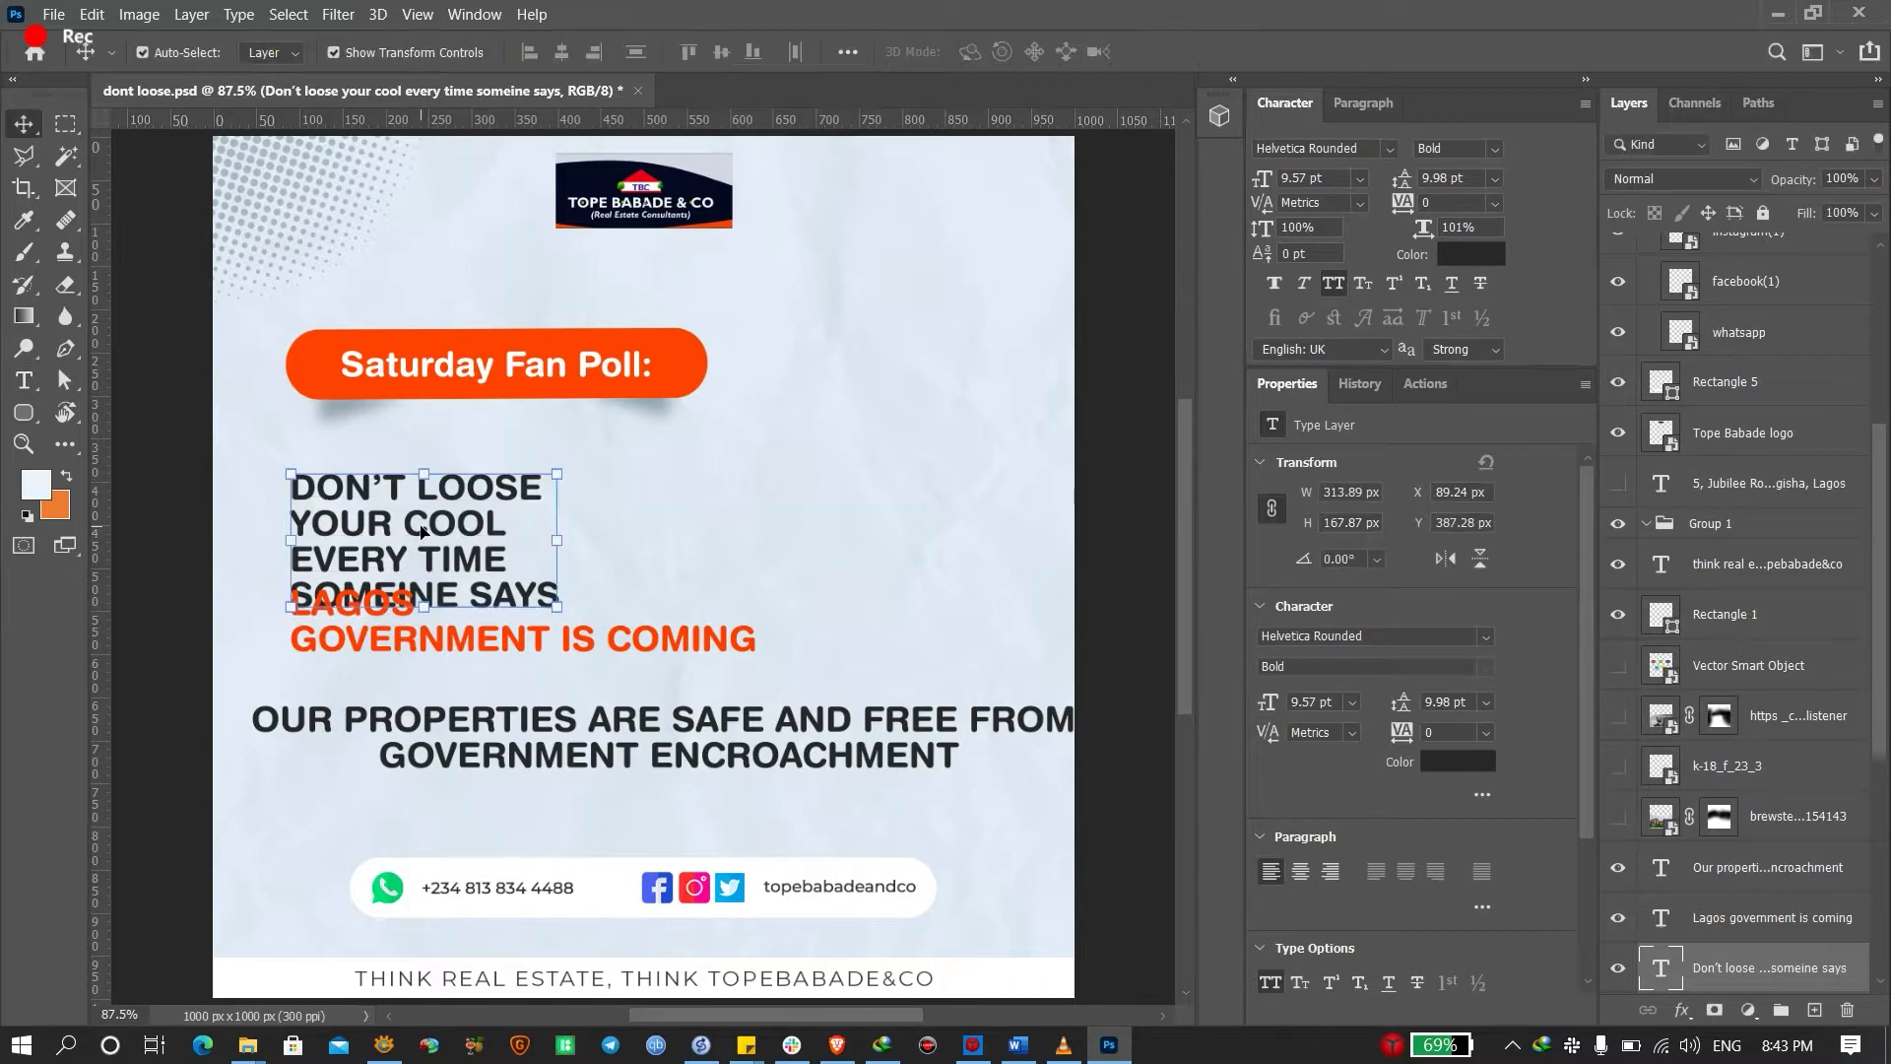
left_click_drag(421, 532, 421, 497)
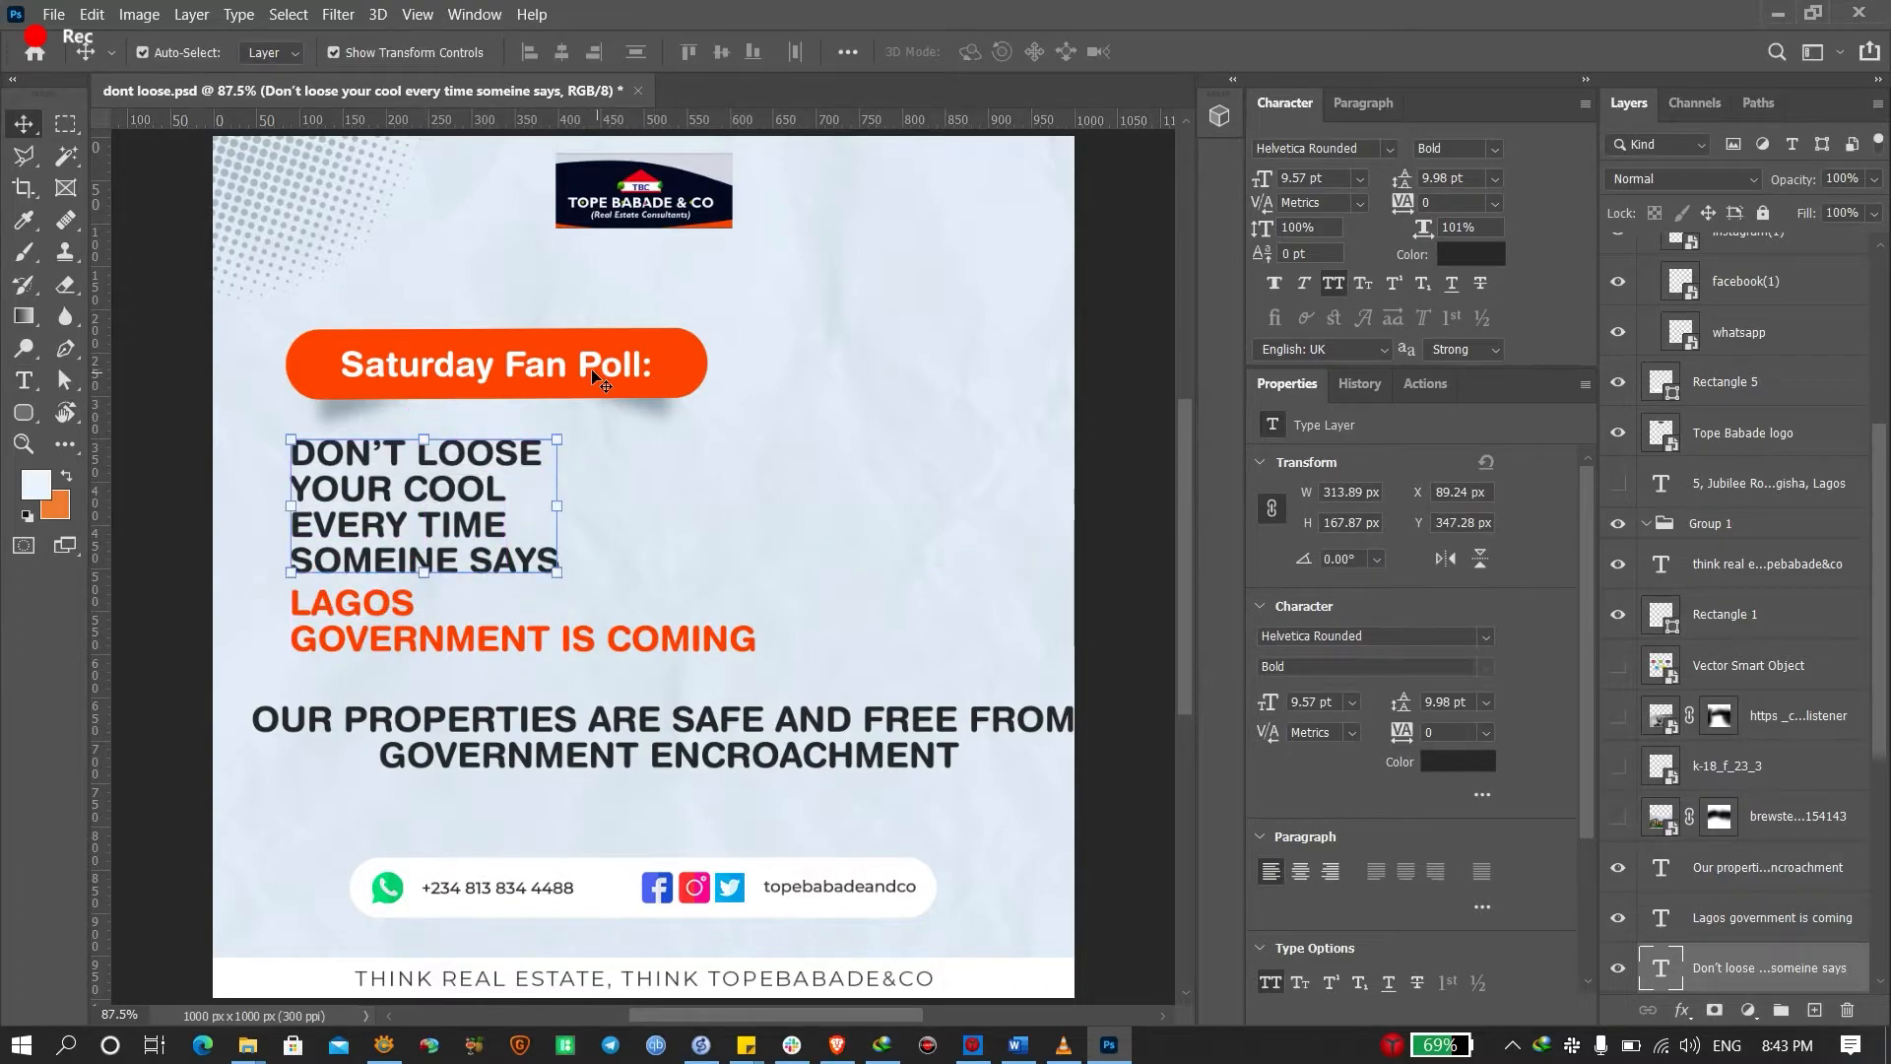
Change the DON'T LOOSE headline font to Neris Light
left_click(591, 368)
left_click(517, 458)
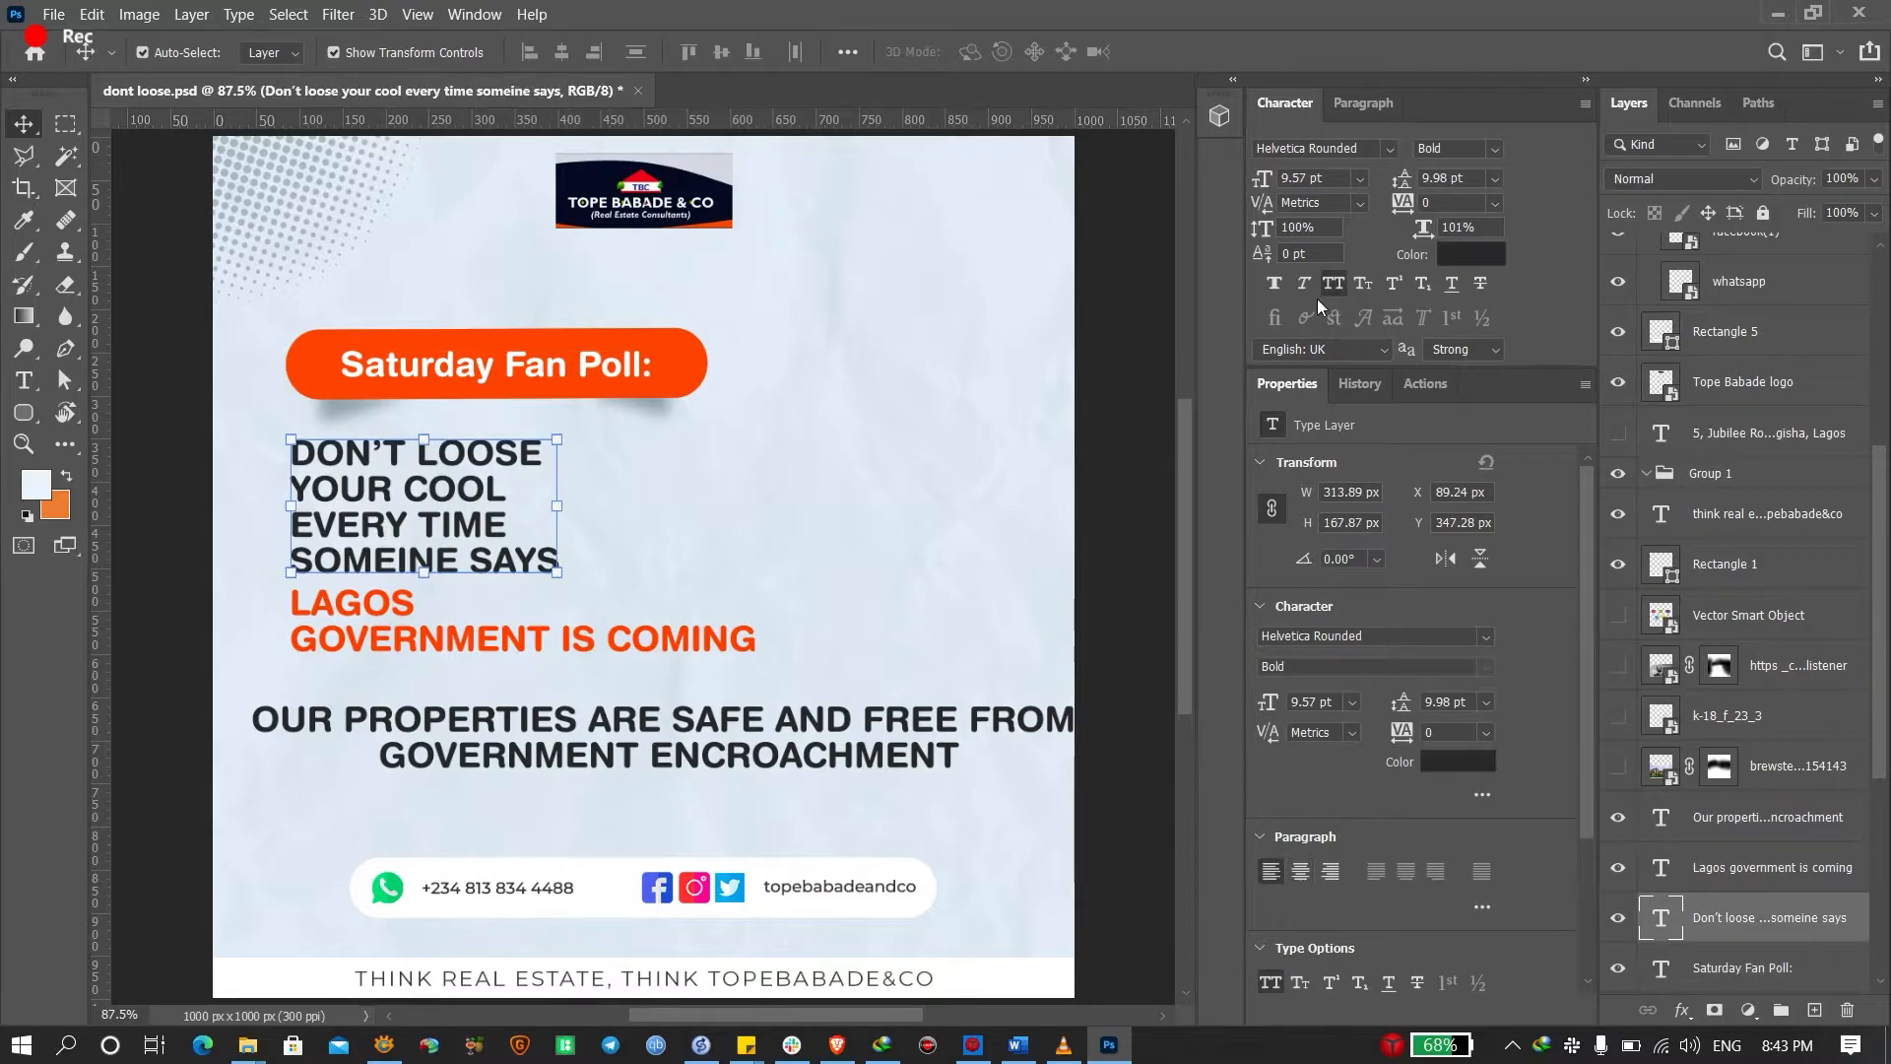
left_click(1495, 149)
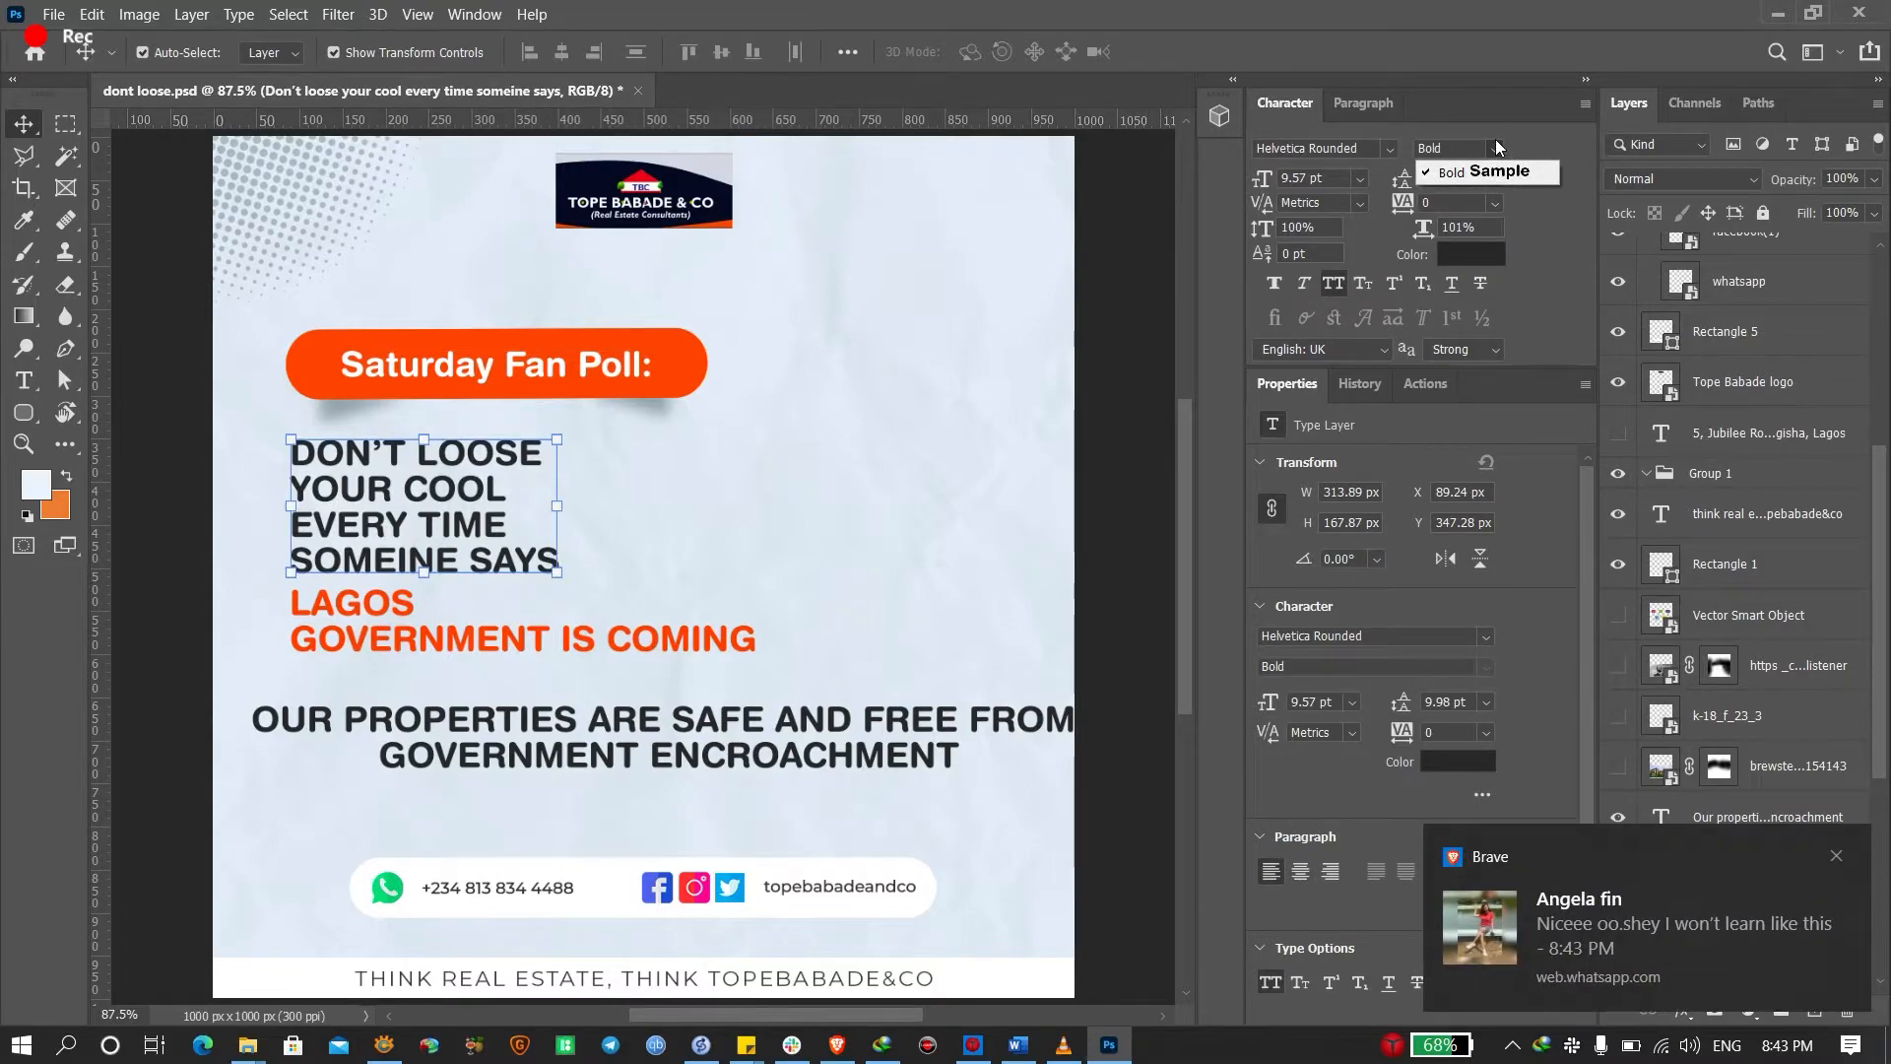
left_click(1387, 156)
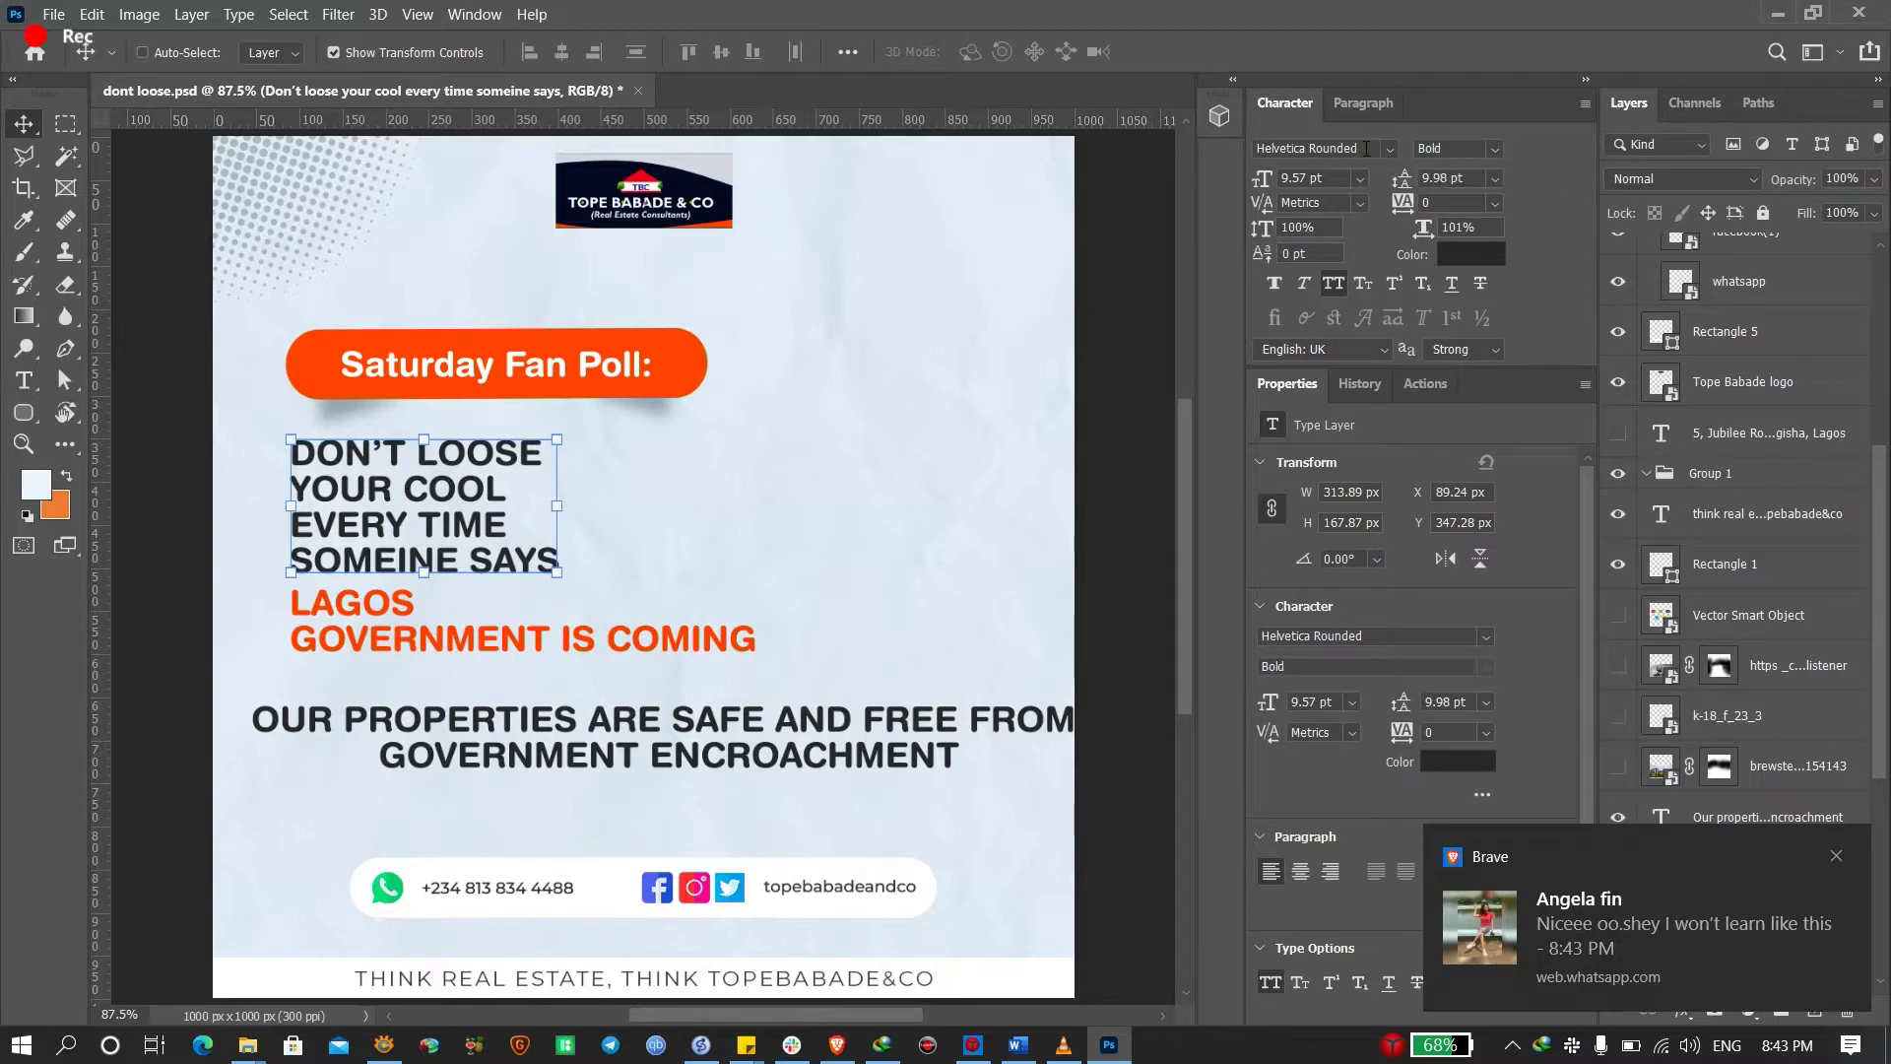
left_click(1360, 147)
type("he")
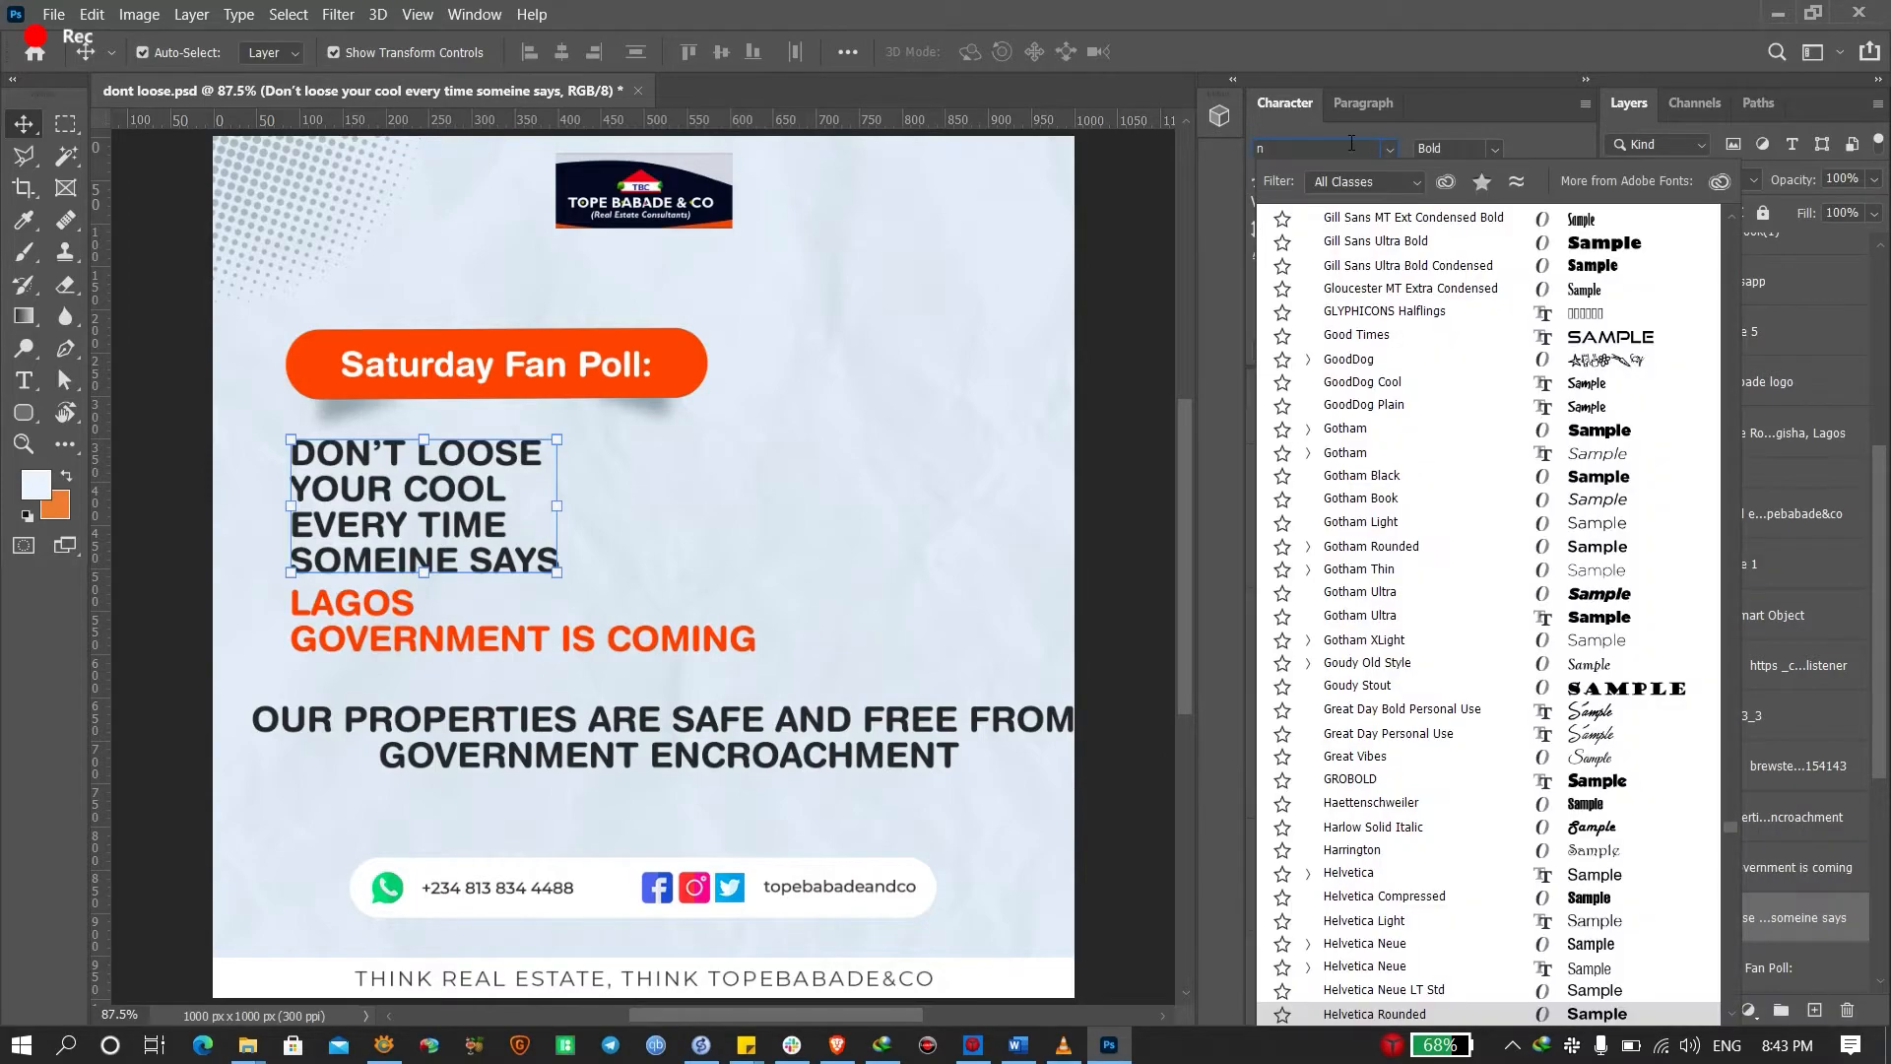
key("BackSpace")
key("BackSpace")
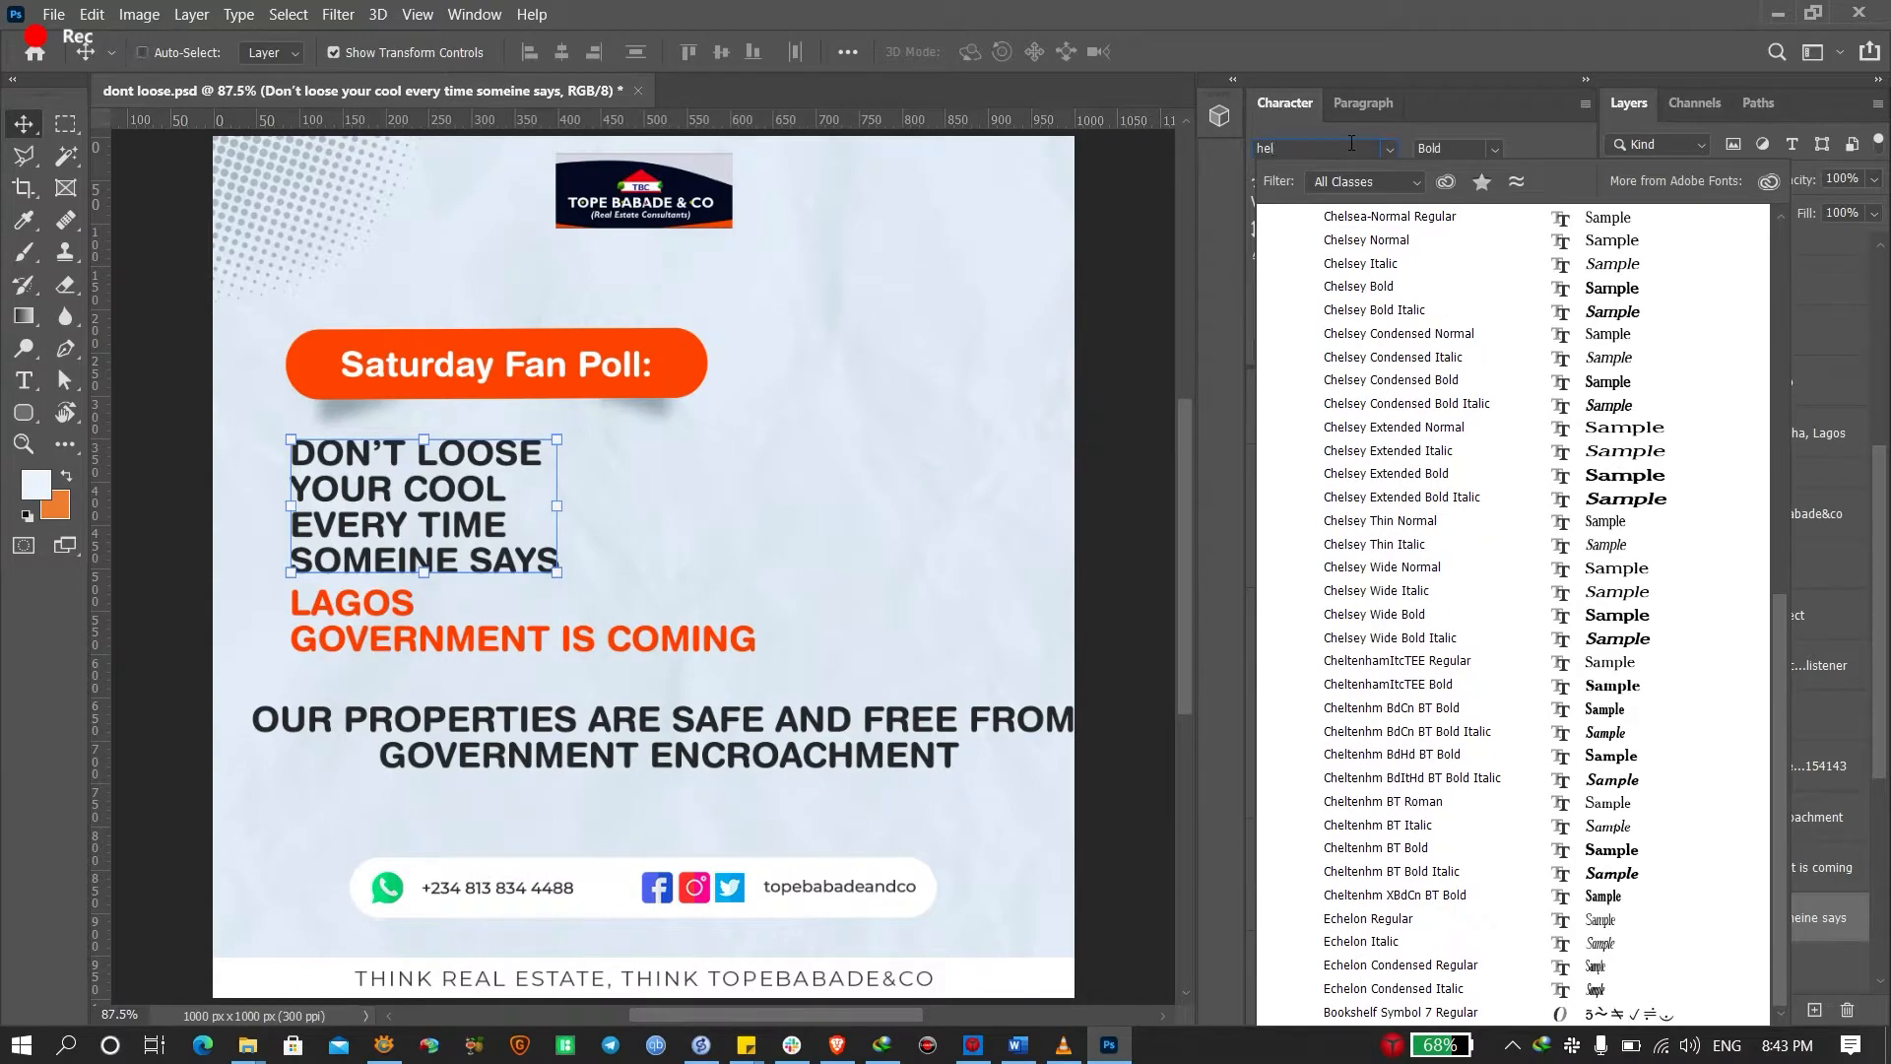
type("neris")
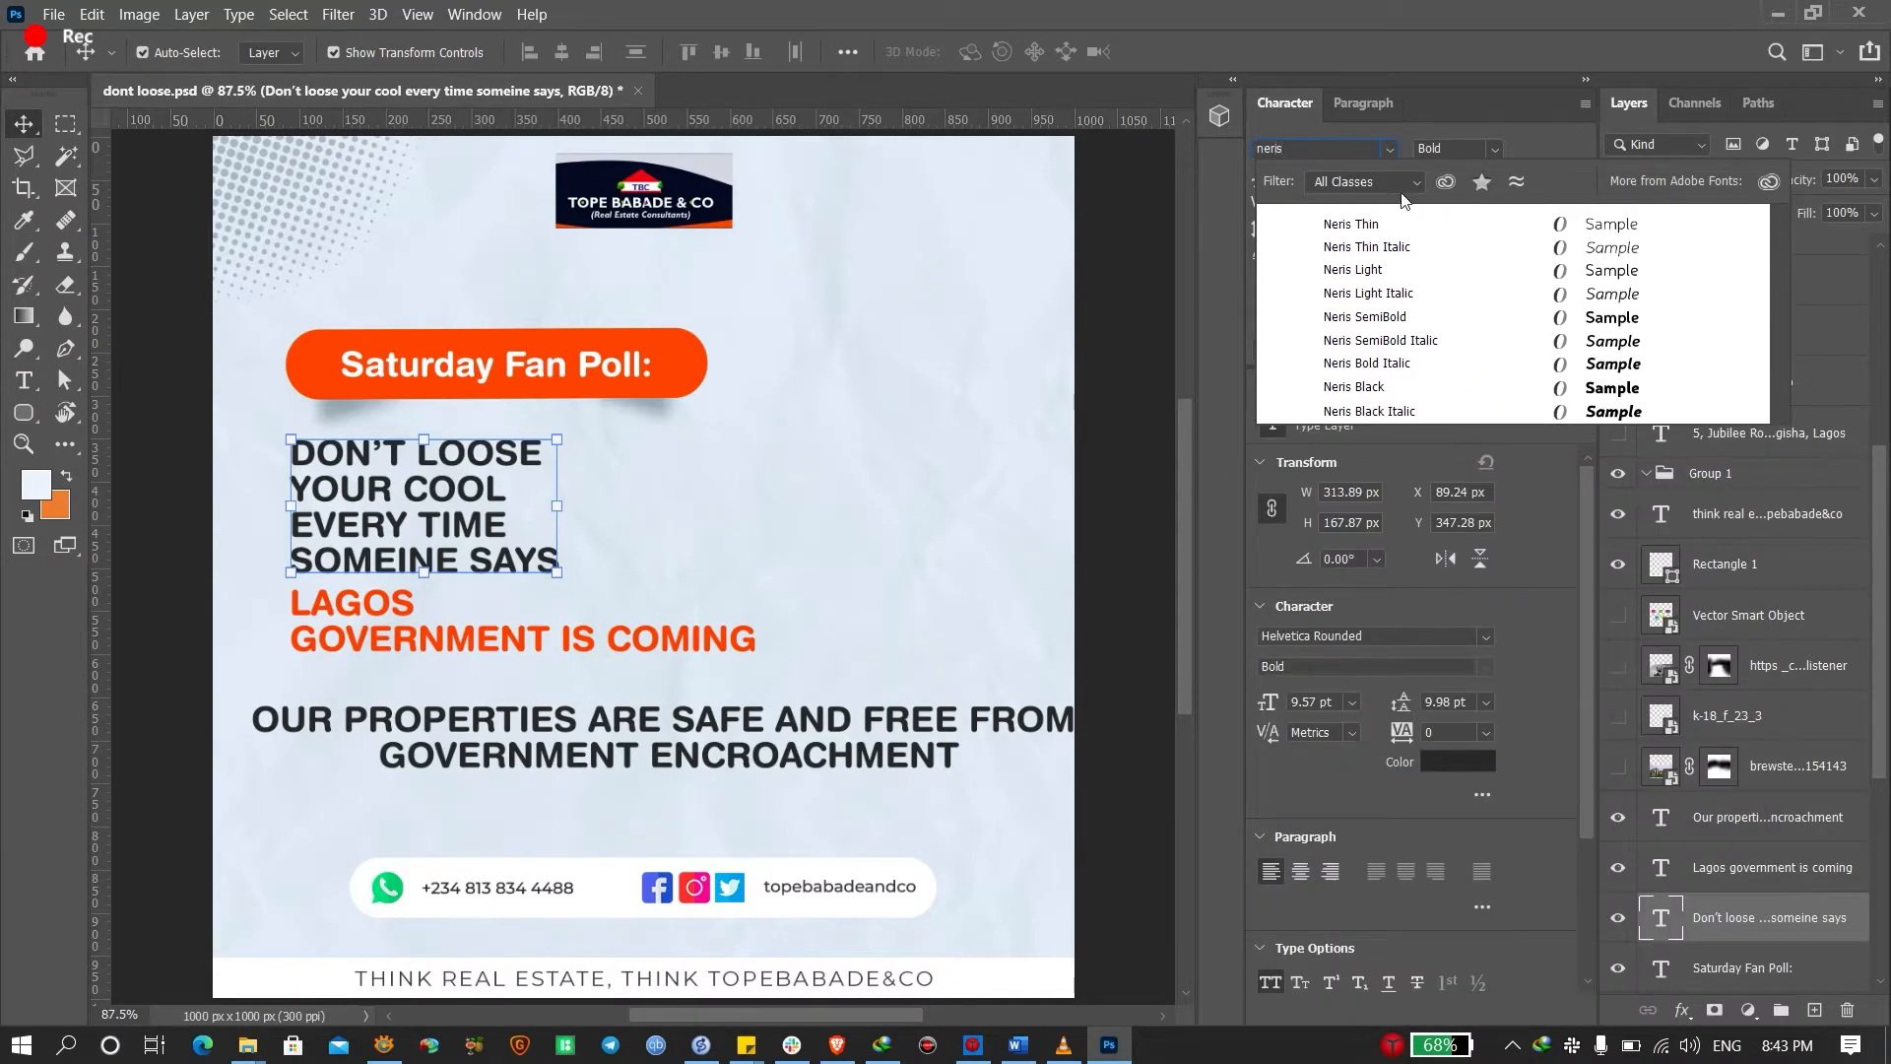
left_click(1395, 270)
left_click(669, 544)
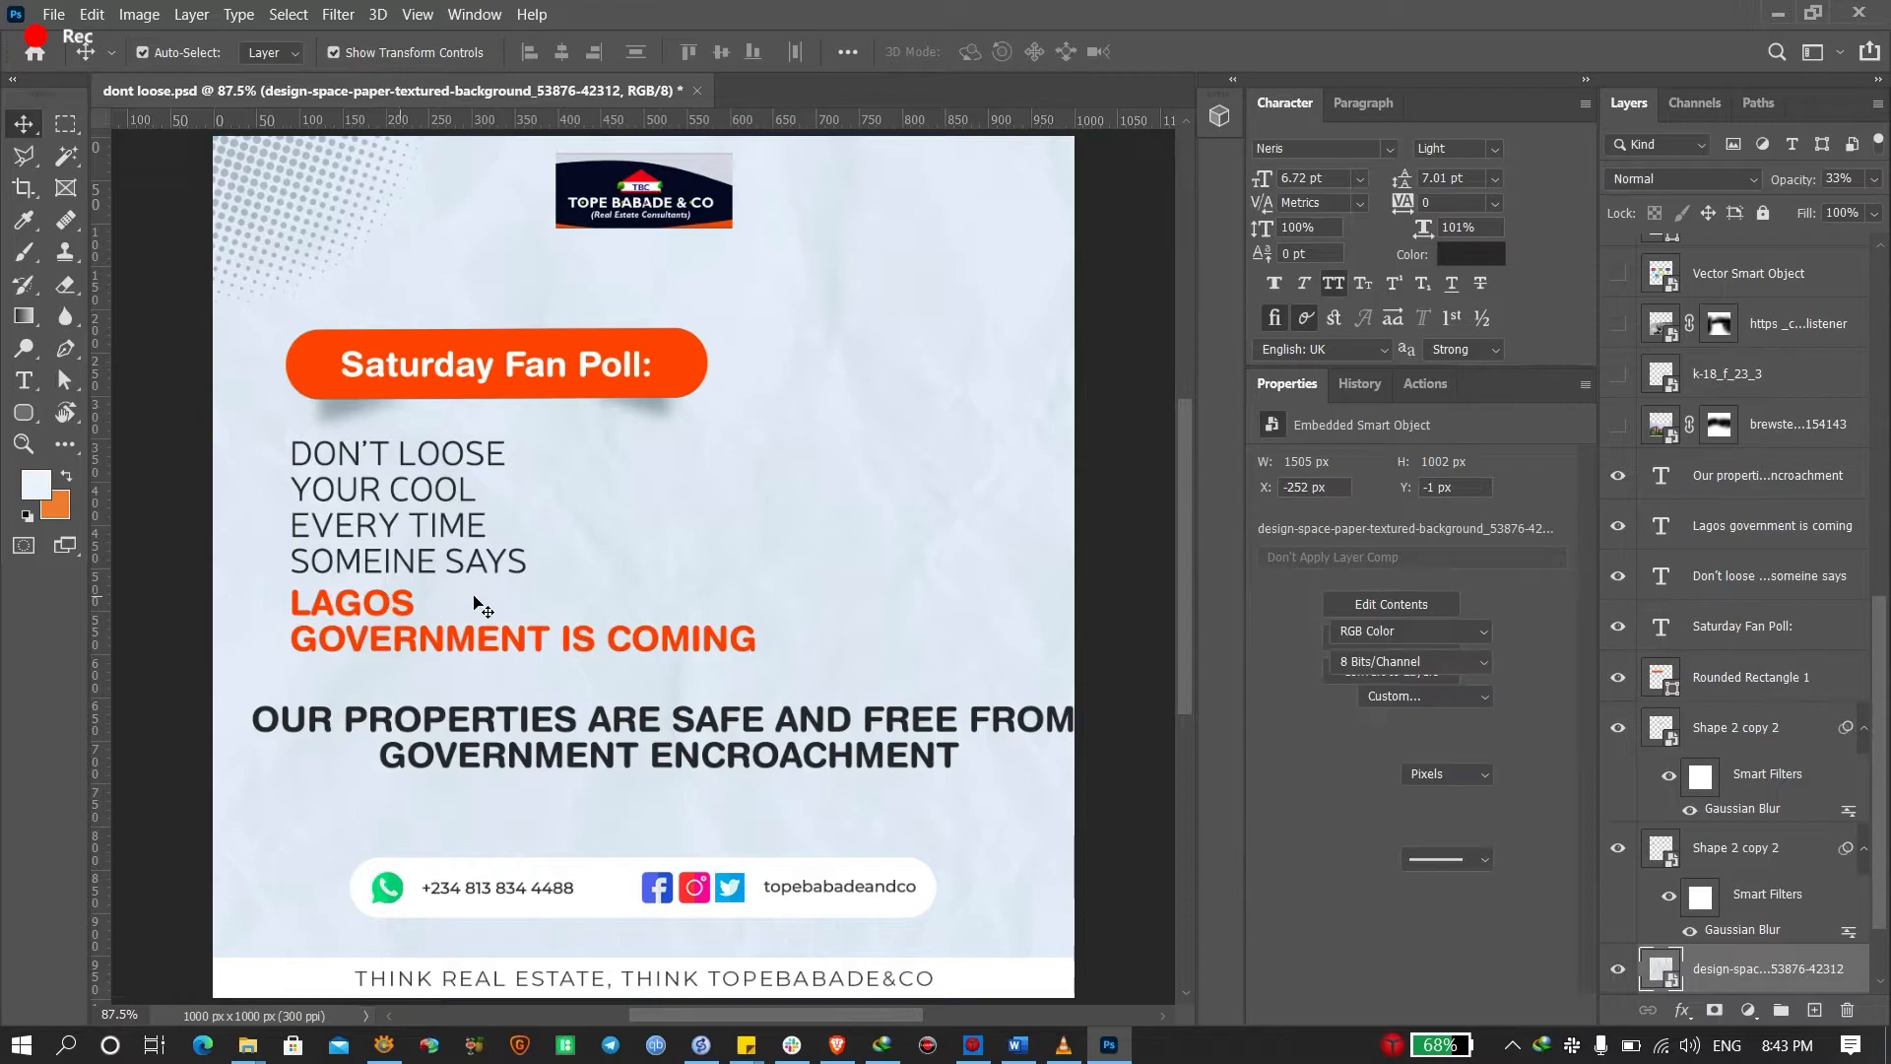
Put IS COMING on its own line in the orange LAGOS GOVERNMENT text
left_click(502, 448)
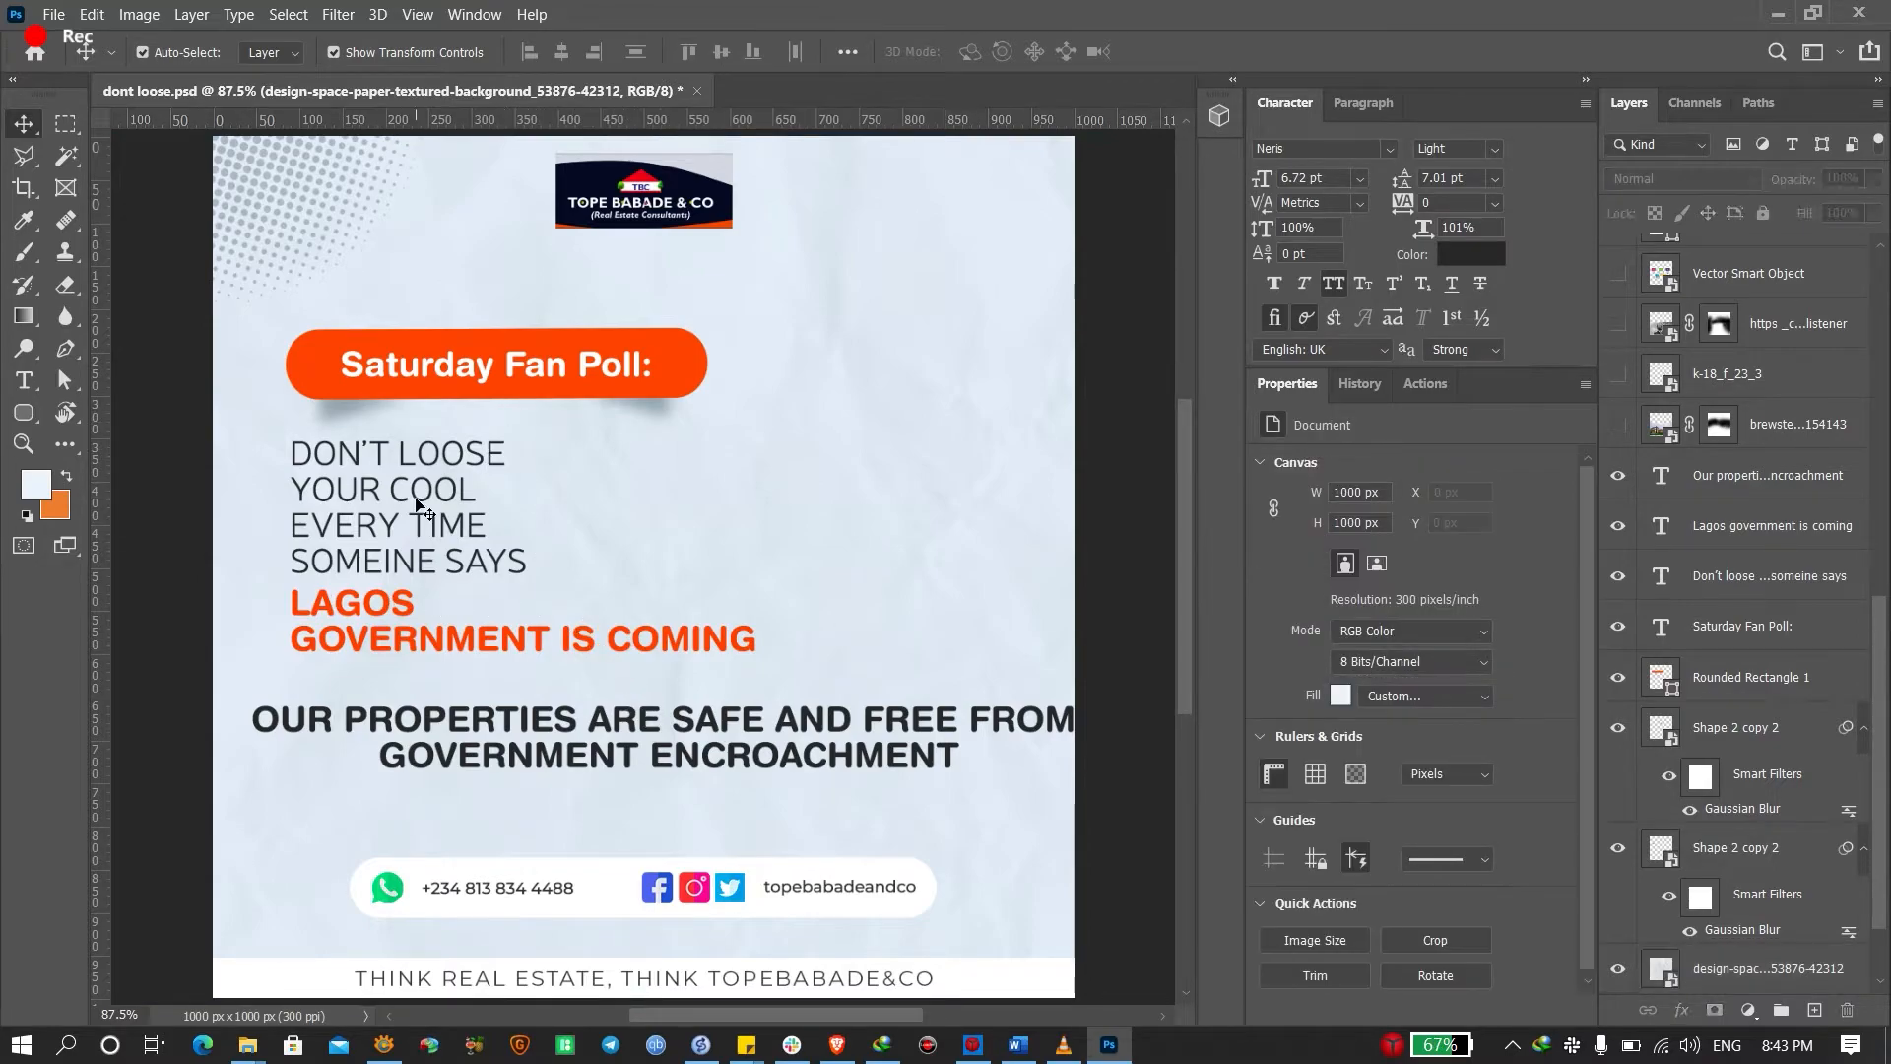
double_click(551, 640)
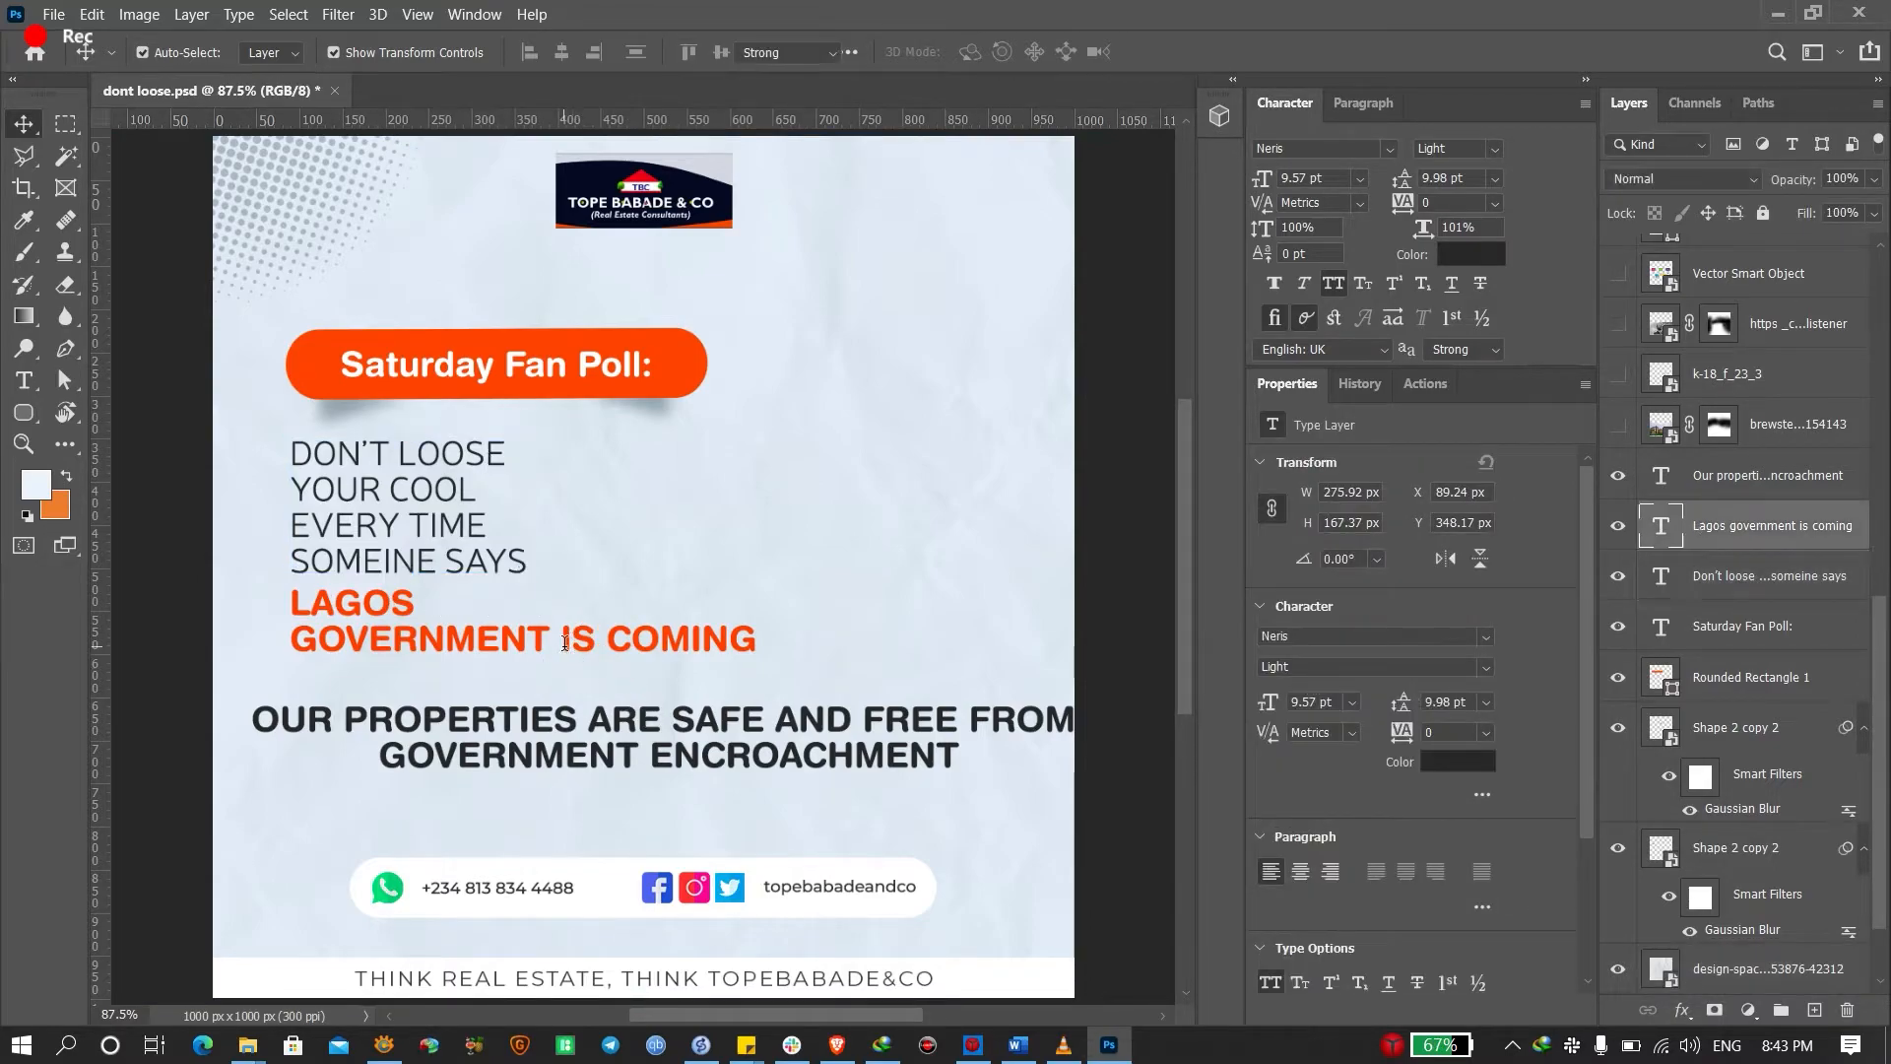
key("Delete")
key("Return")
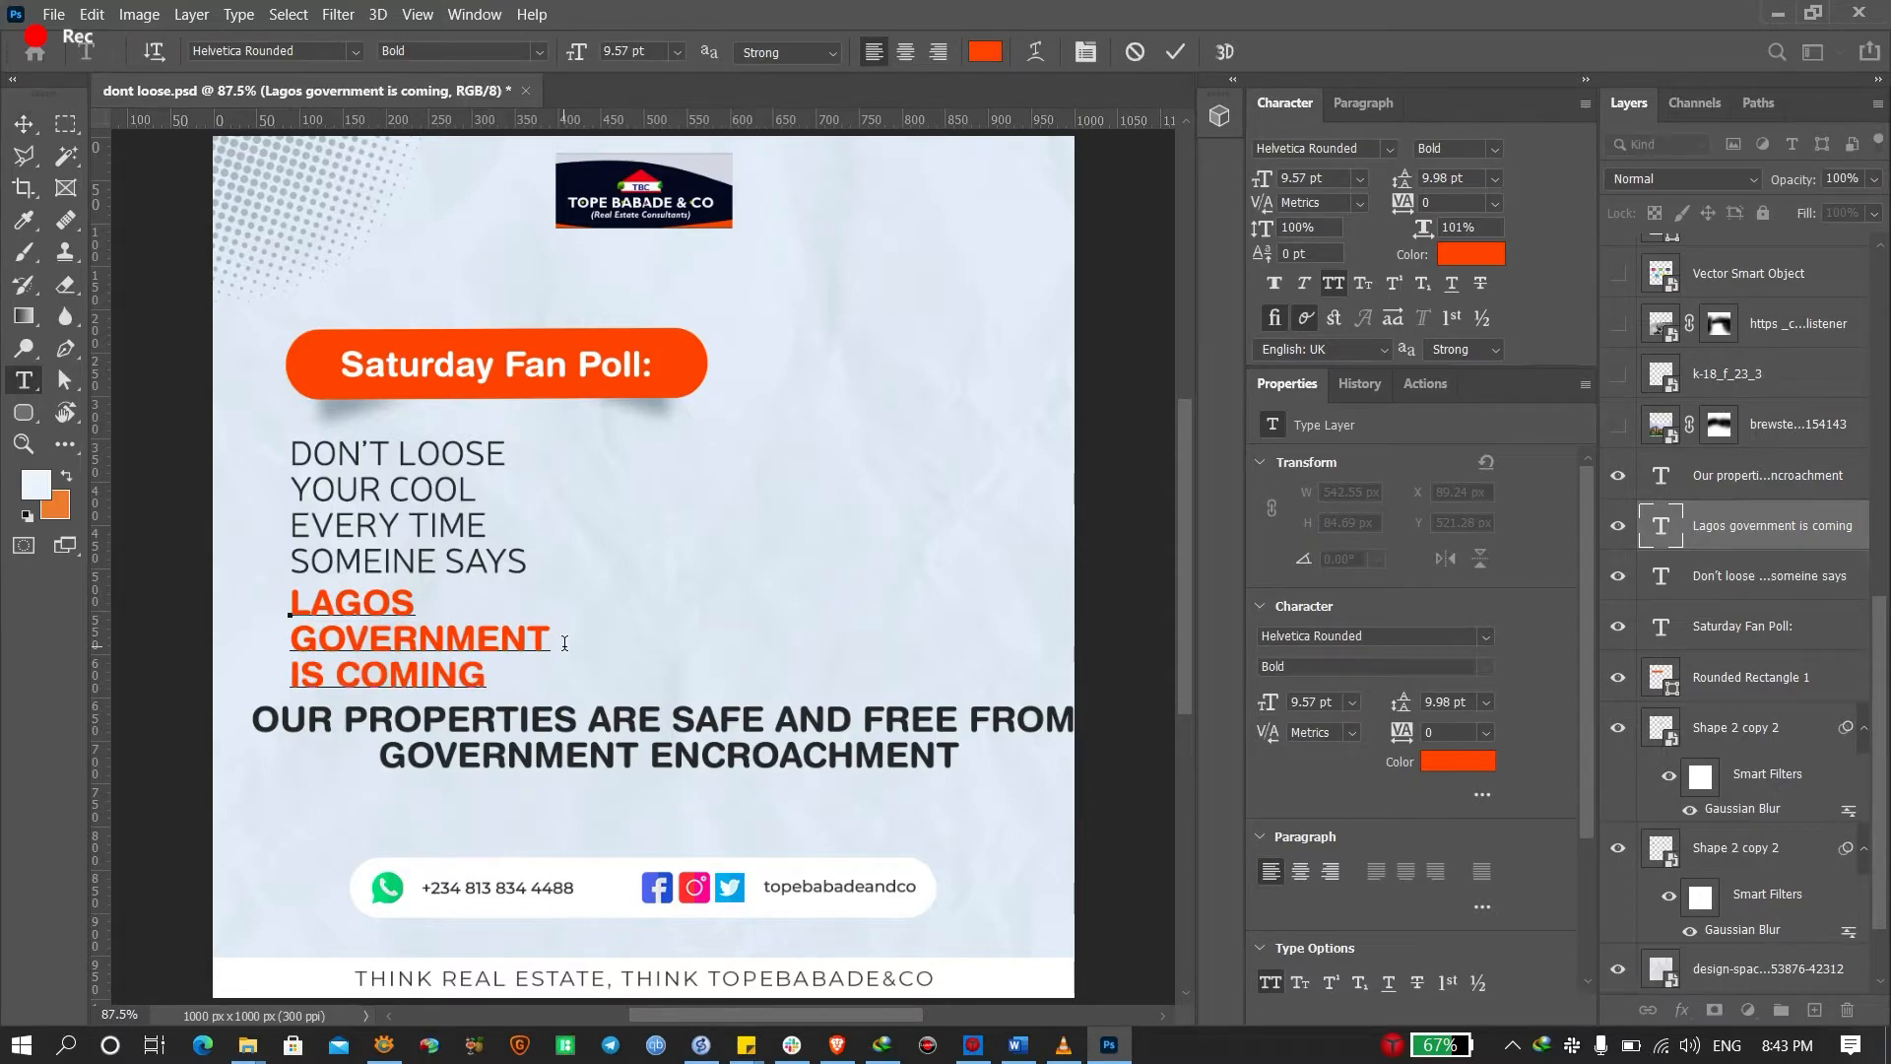
key("ctrl+Return")
key("v")
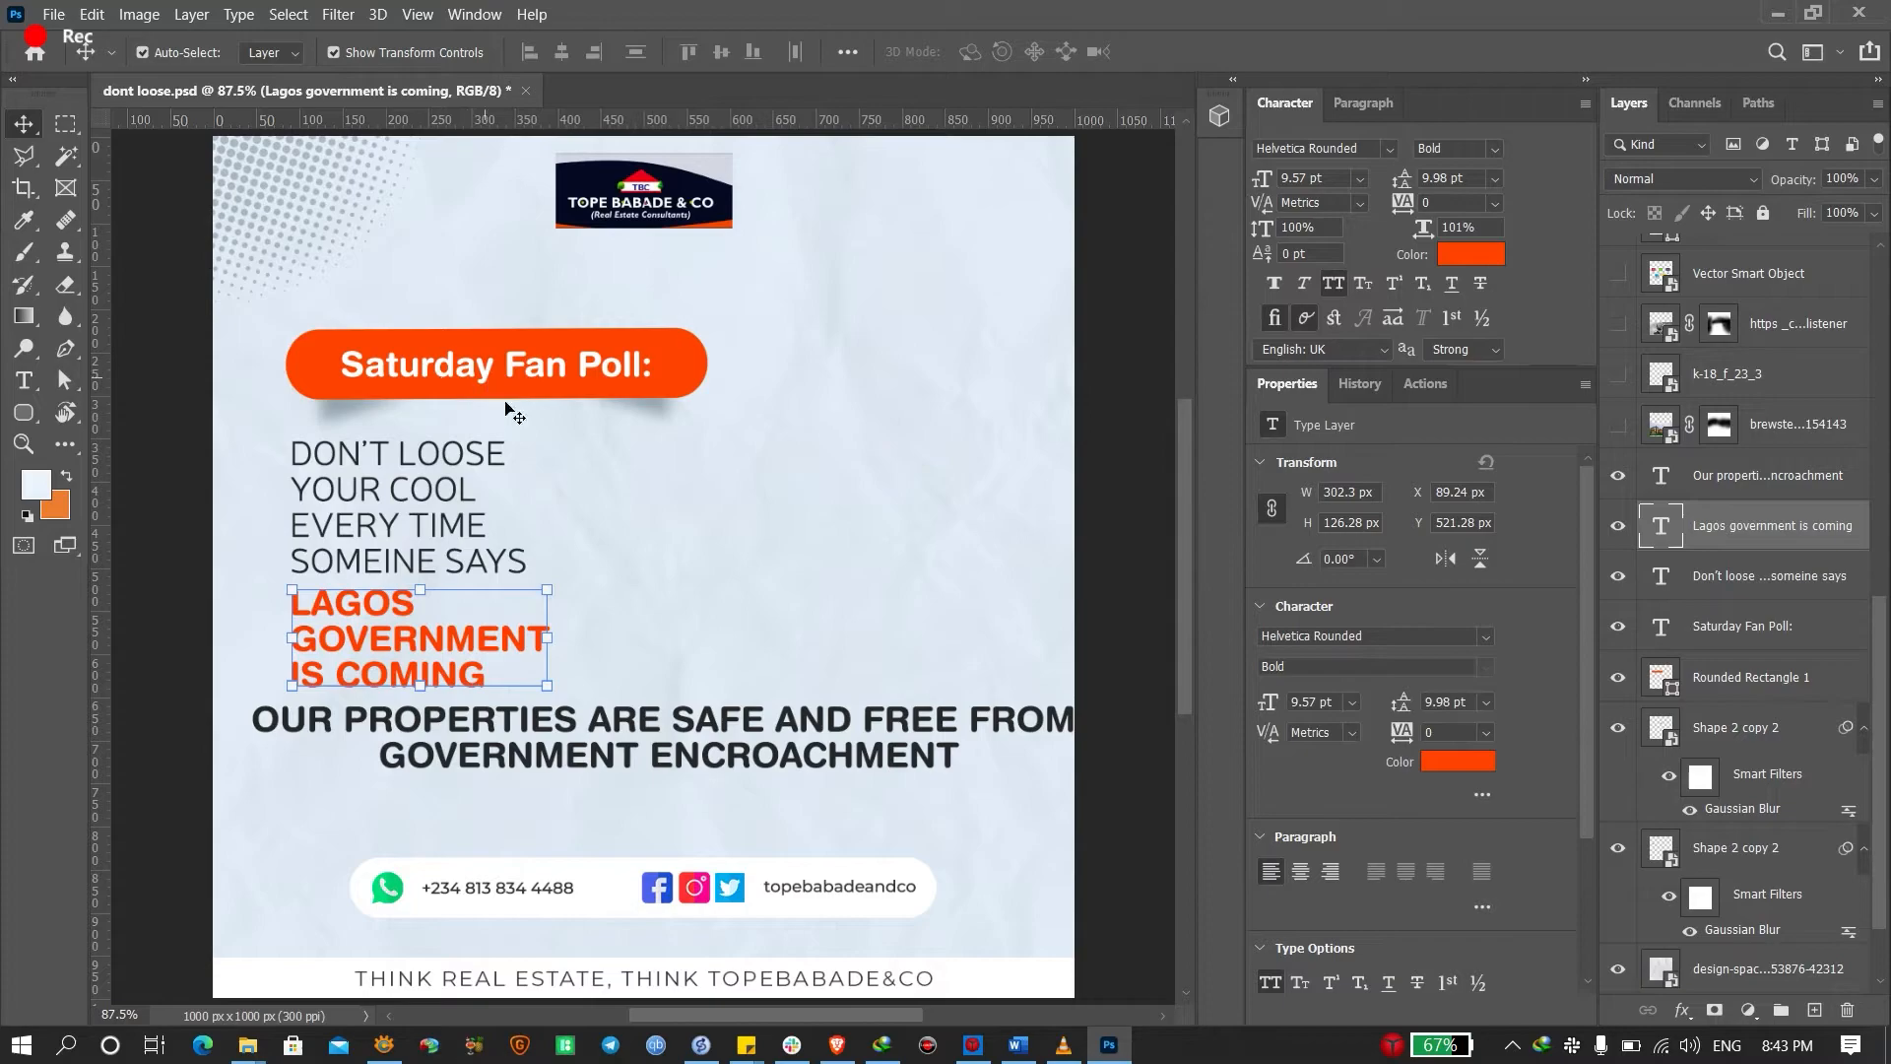
Delete the pill's two shadow layers and move the Saturday Fan Poll pill to the right edge
left_click(670, 429)
key("Delete")
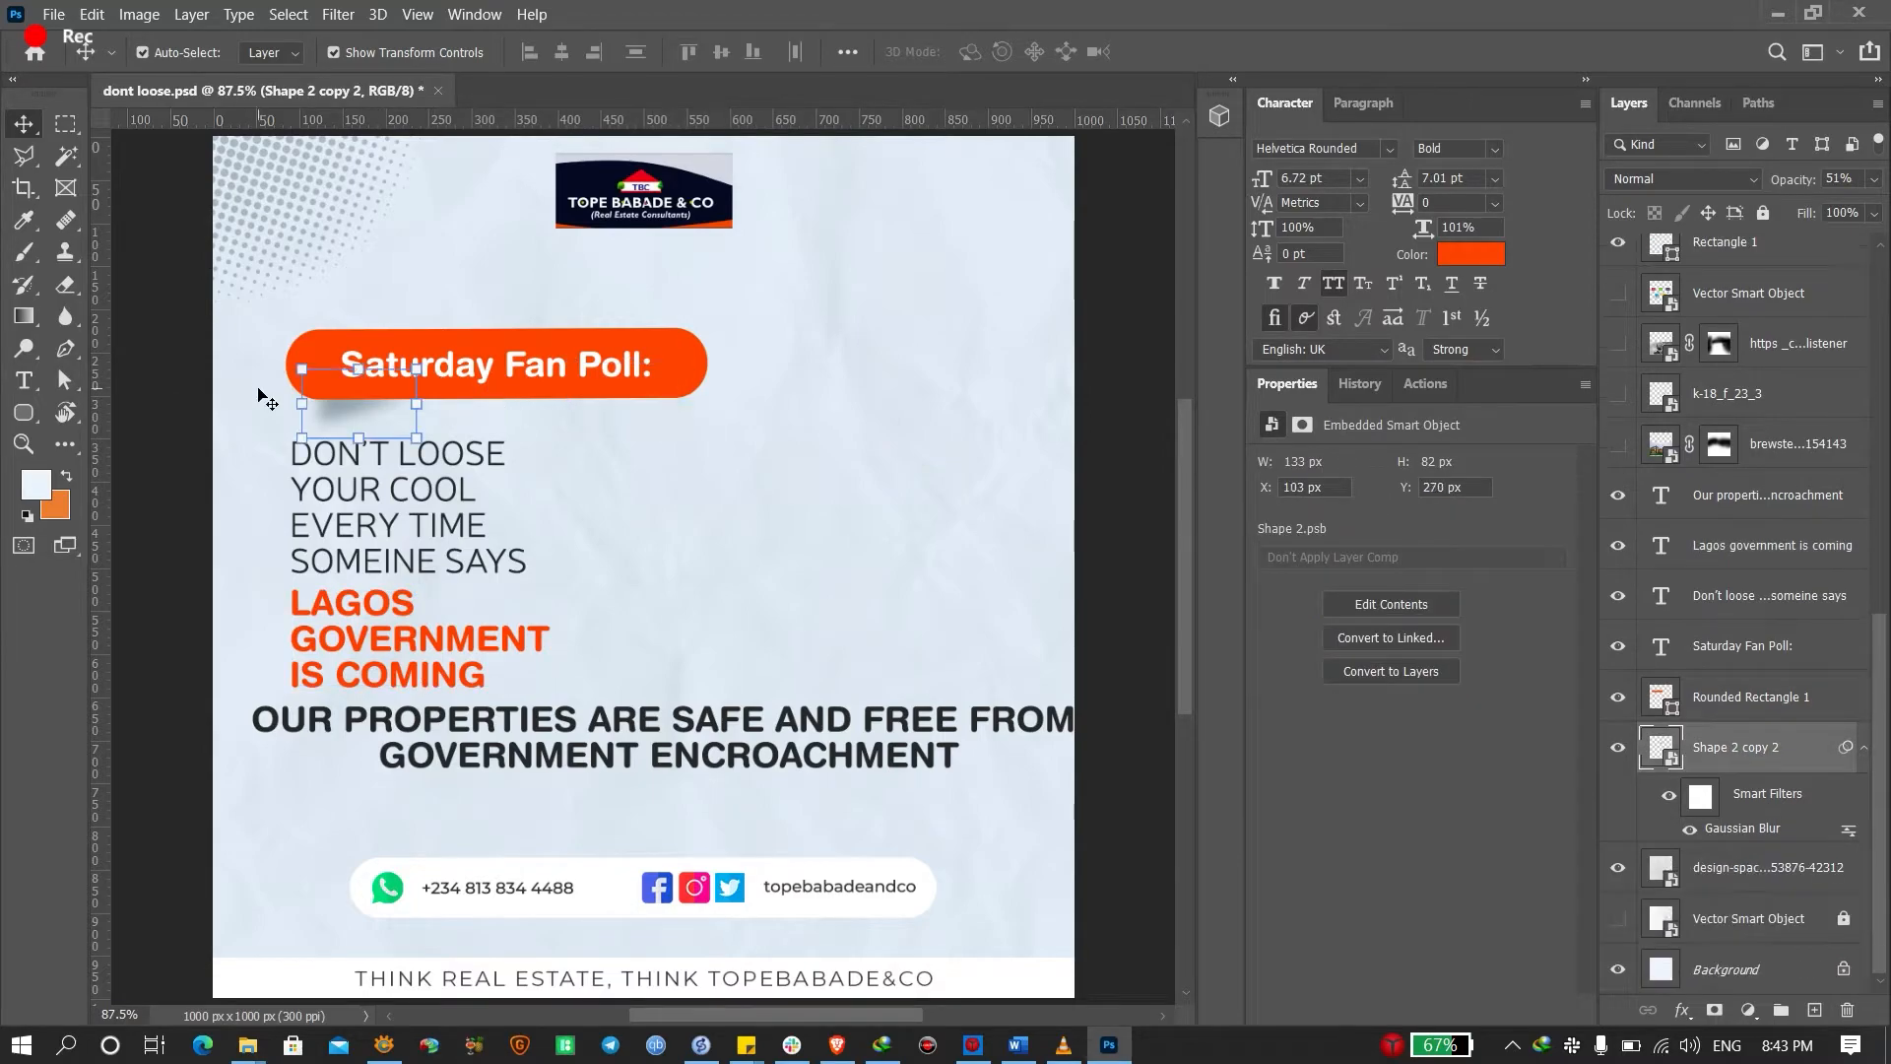
key("Delete")
left_click(640, 377)
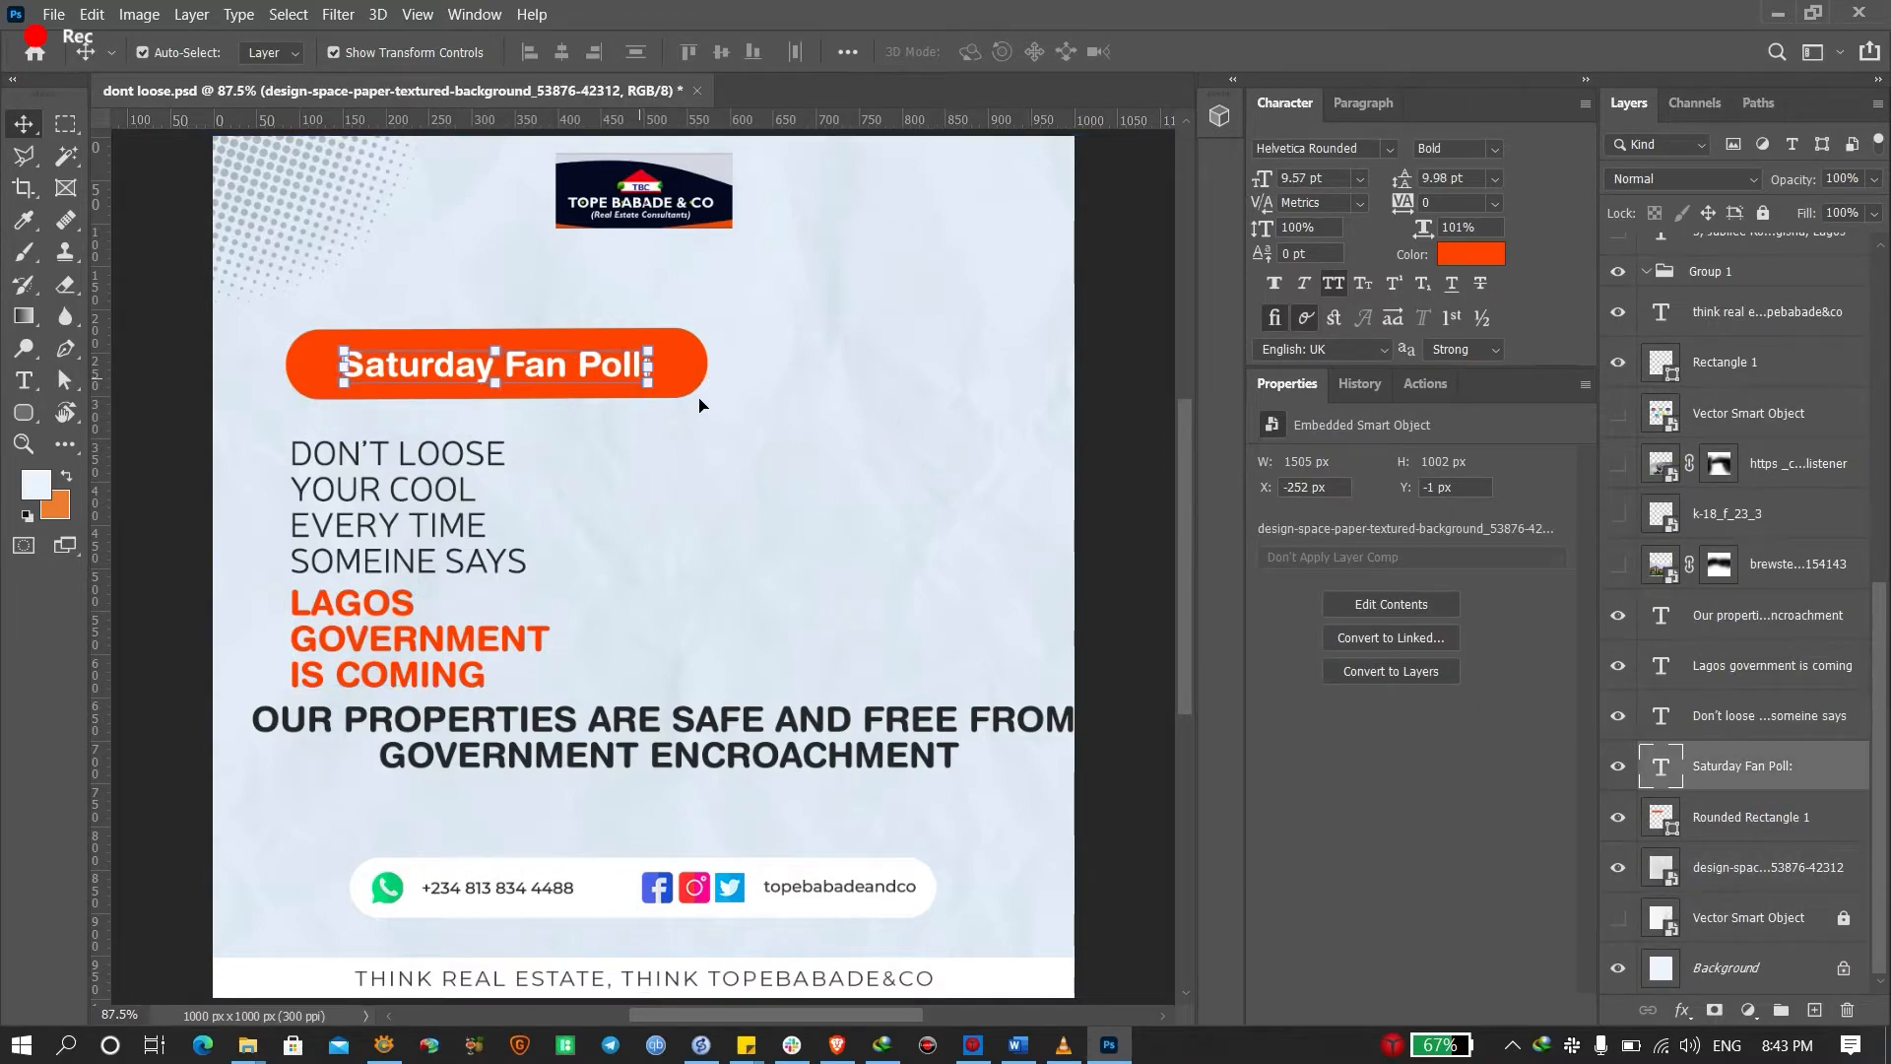
left_click(680, 384, "shift")
left_click_drag(551, 364, 944, 525)
left_click(361, 646)
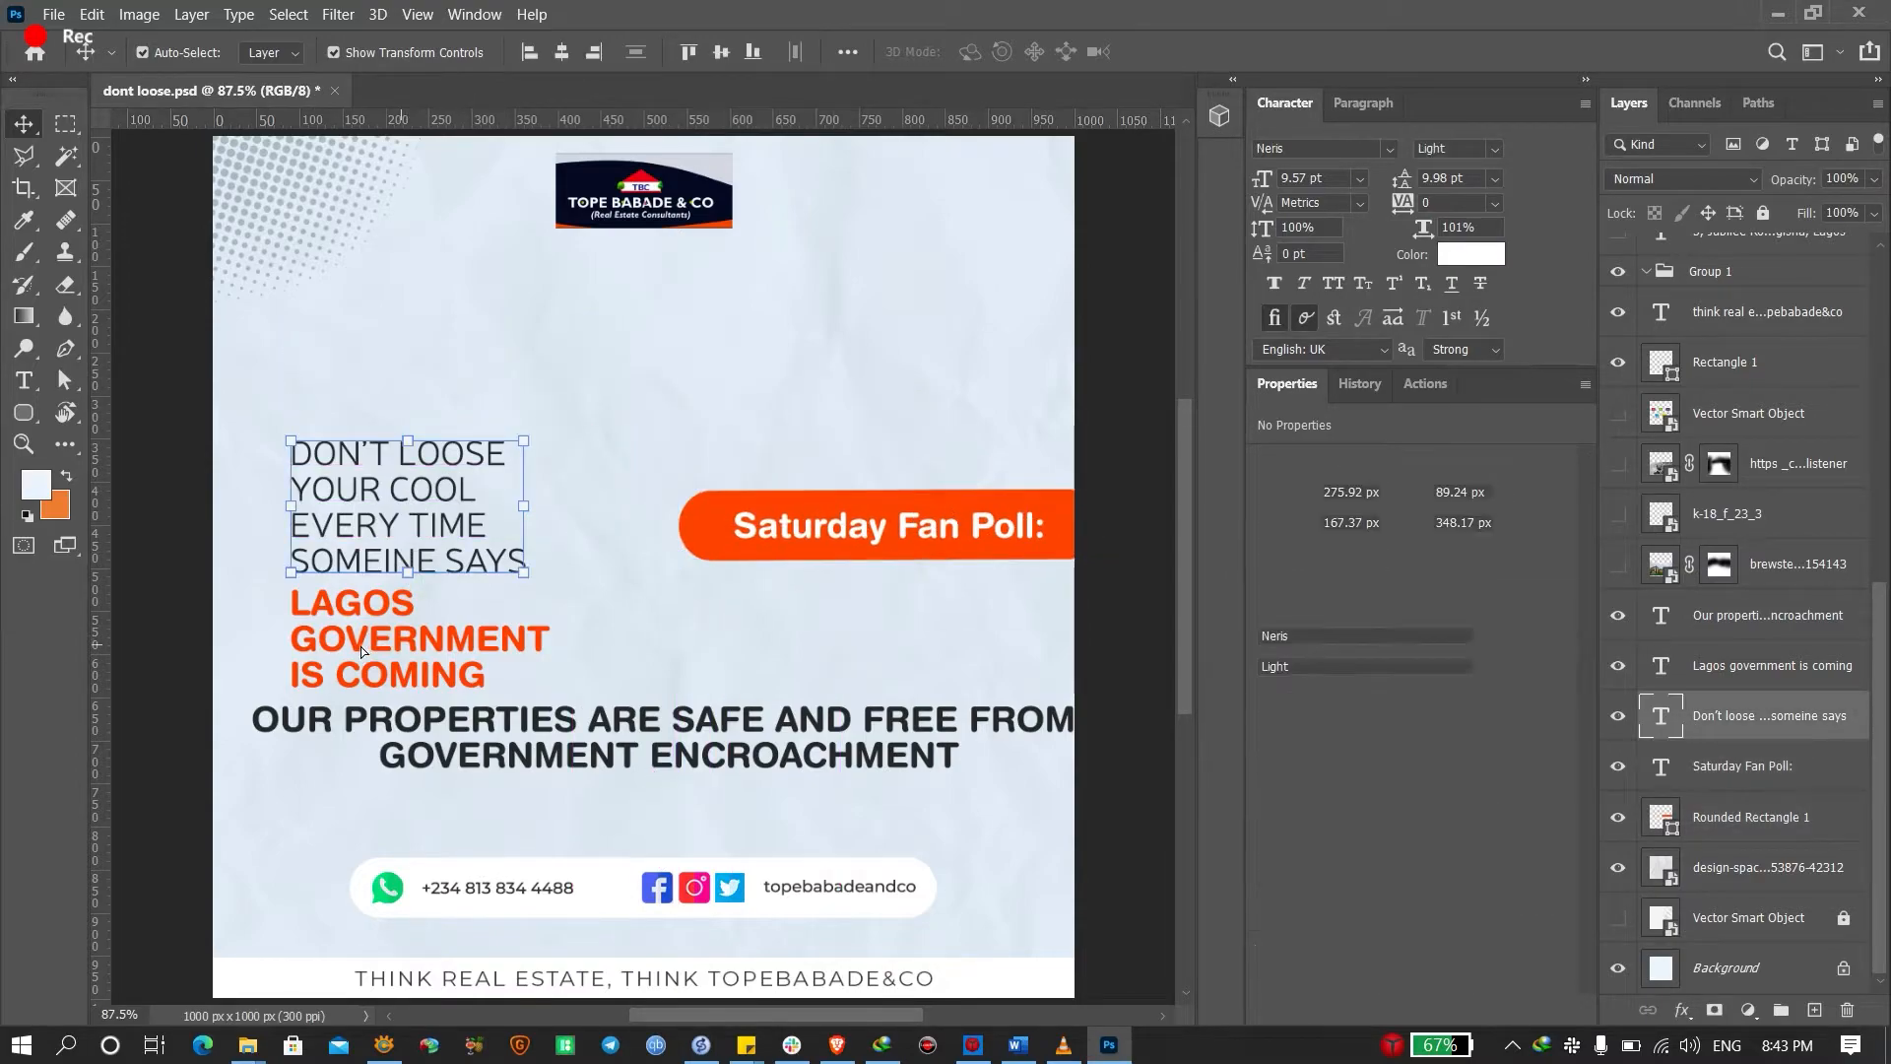
Move the DON'T LOOSE headline and LAGOS text up together to Y 239.24 px
left_click(360, 646, "shift")
left_click_drag(396, 532, 397, 433)
key("ctrl+z")
left_click(601, 412)
left_click(483, 544)
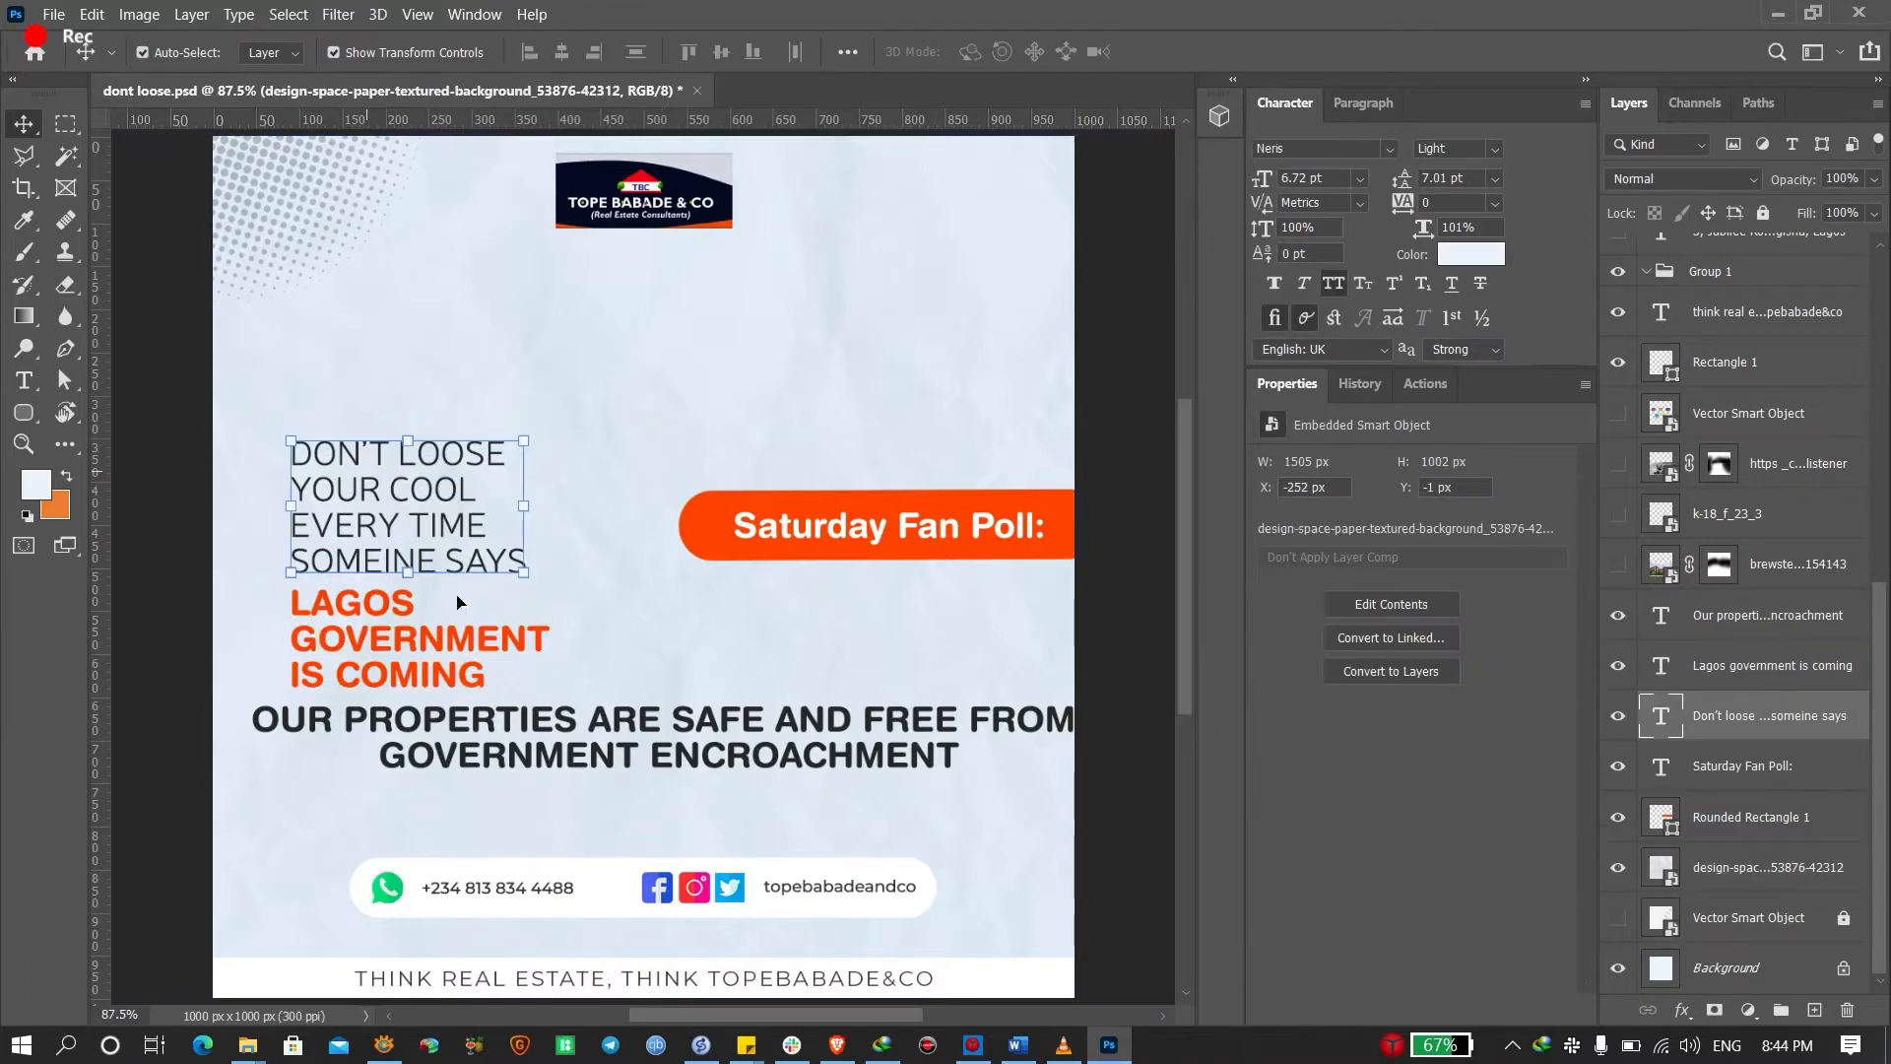
left_click(354, 655, "shift")
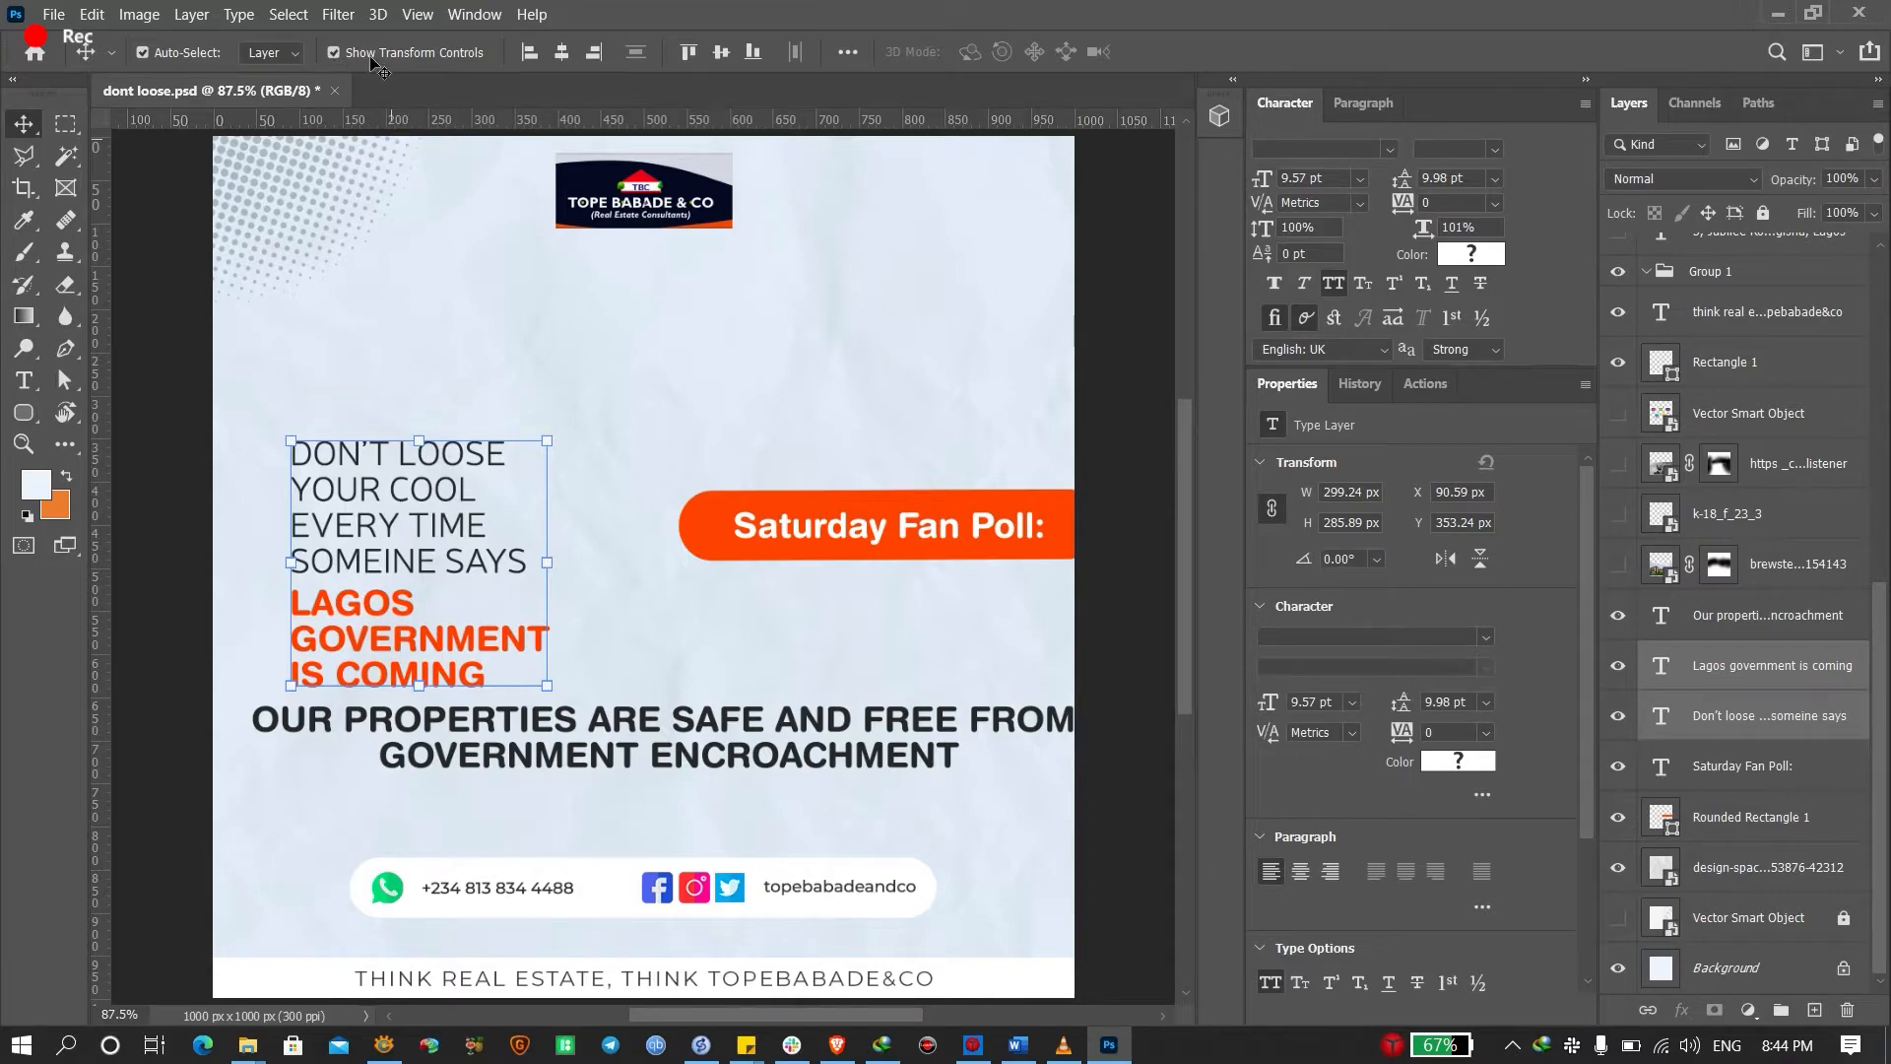
left_click(334, 52)
left_click(334, 53)
left_click_drag(419, 493, 424, 388)
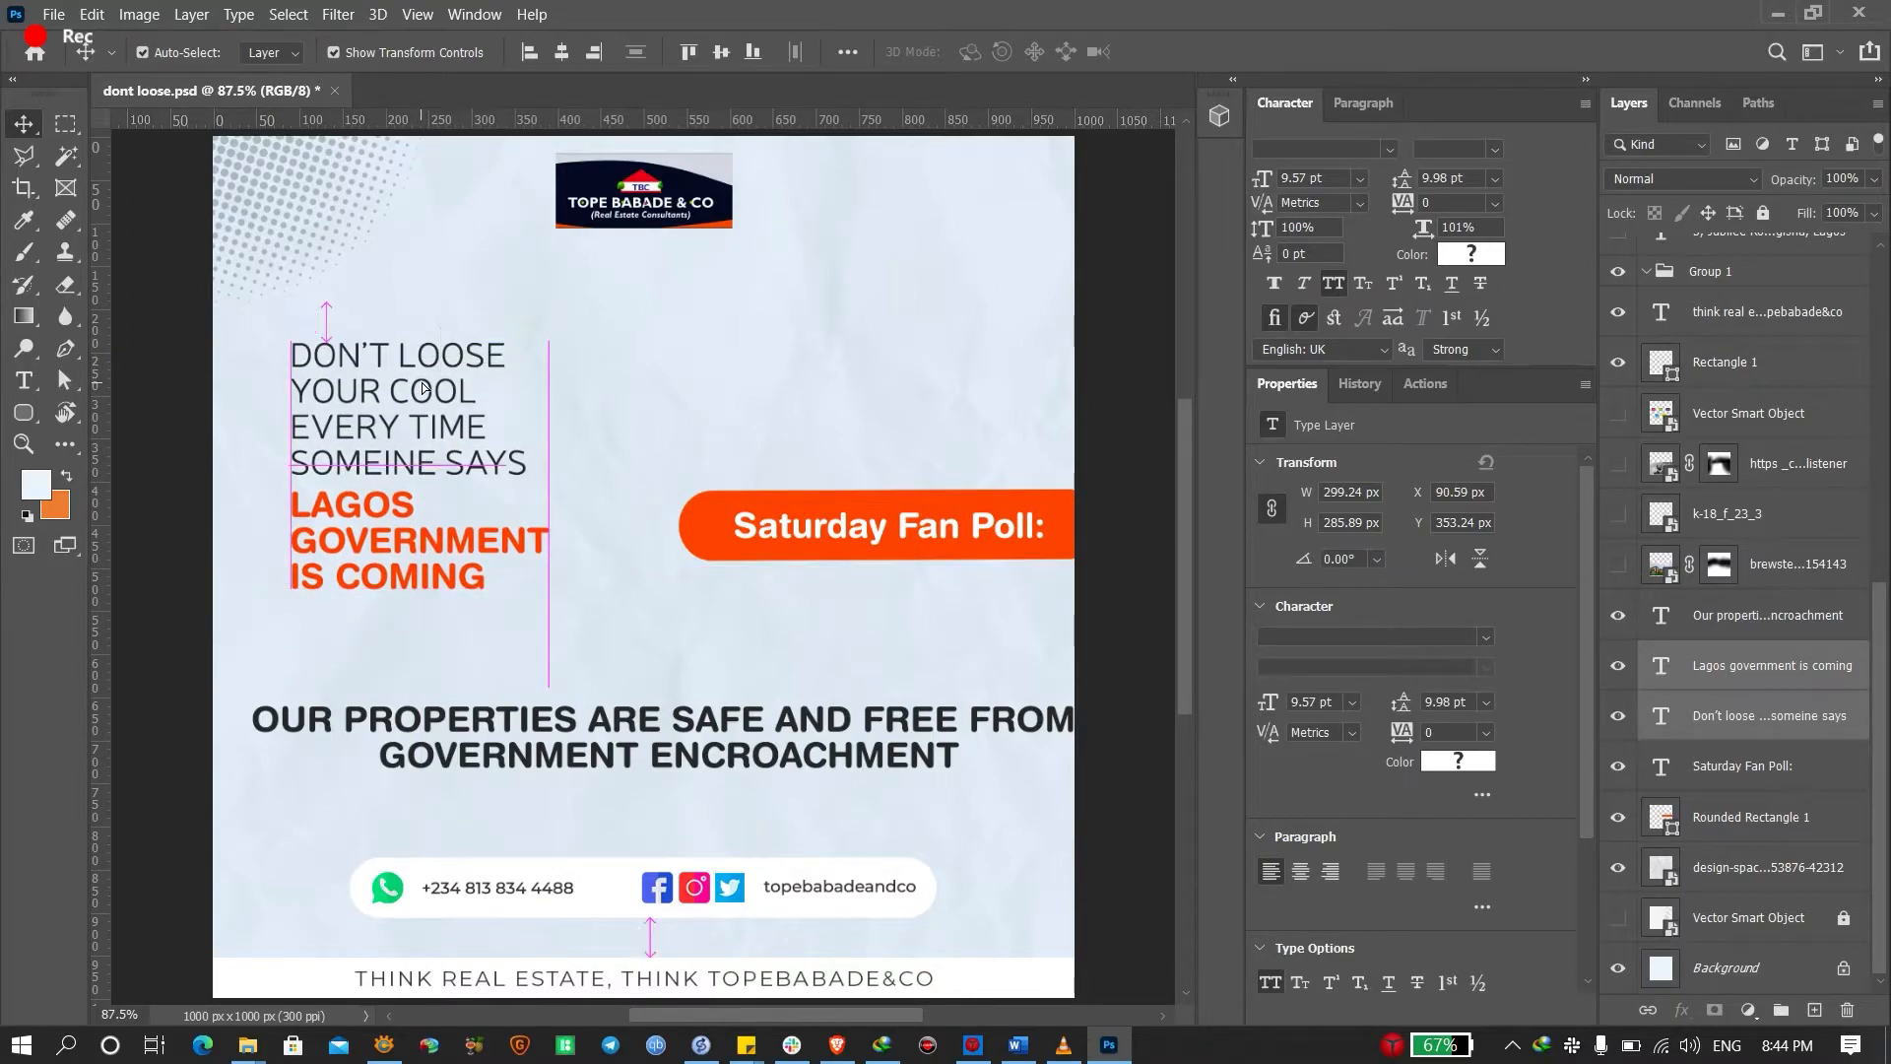
Scale the DON'T LOOSE headline down to about 83% and nudge it up 6 px
left_click(785, 754)
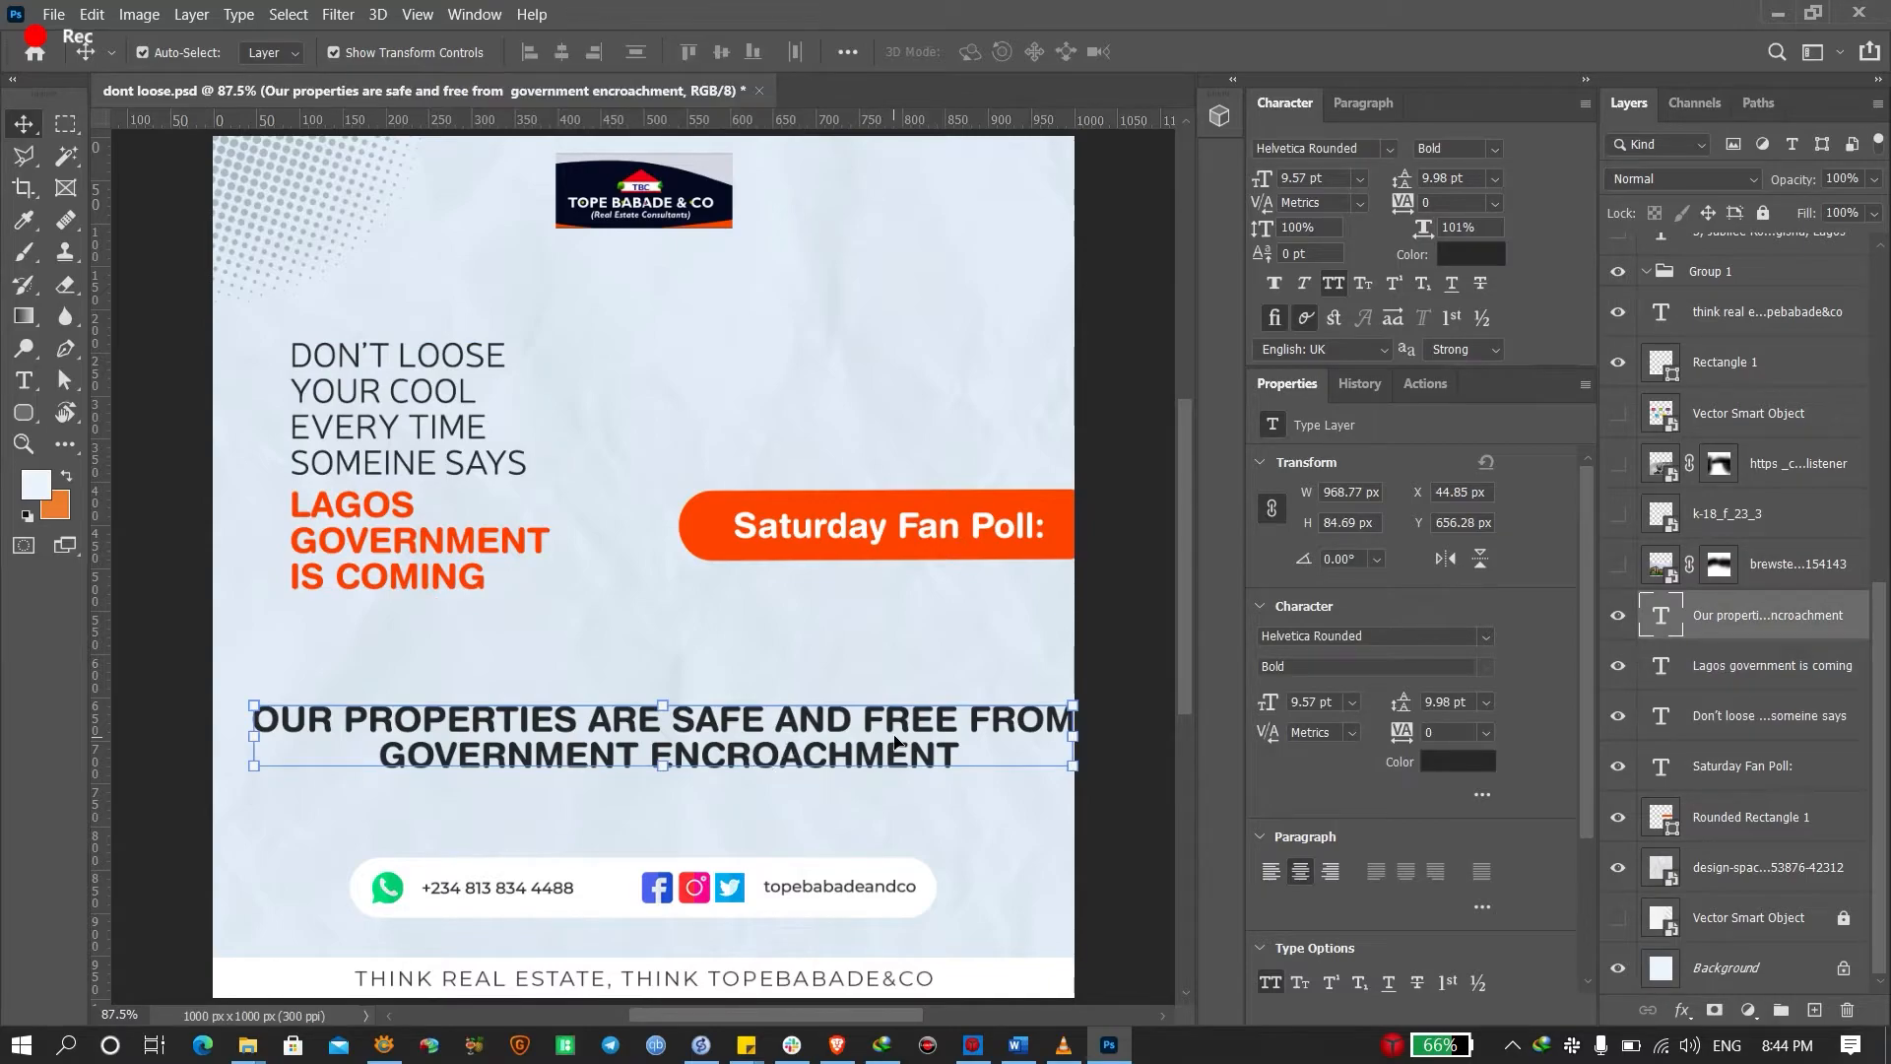
left_click(454, 423)
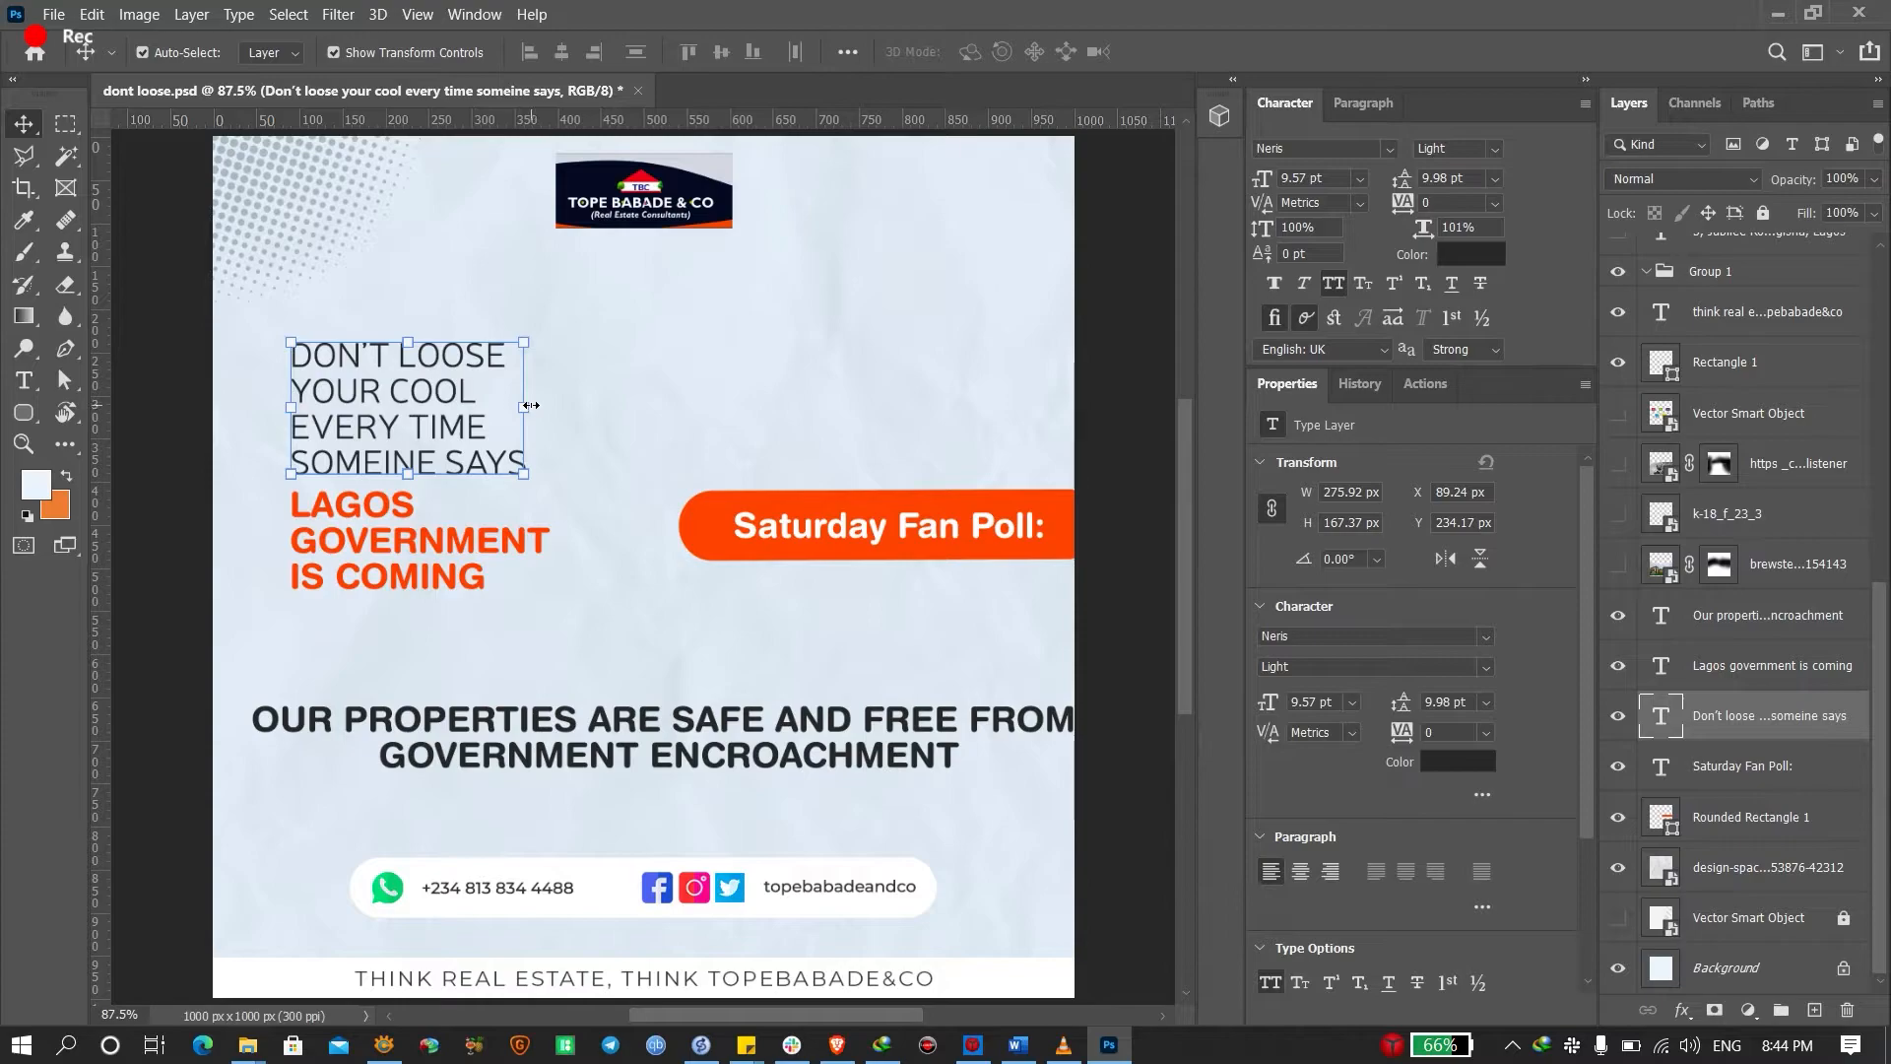
left_click_drag(526, 409, 375, 425)
key("Return")
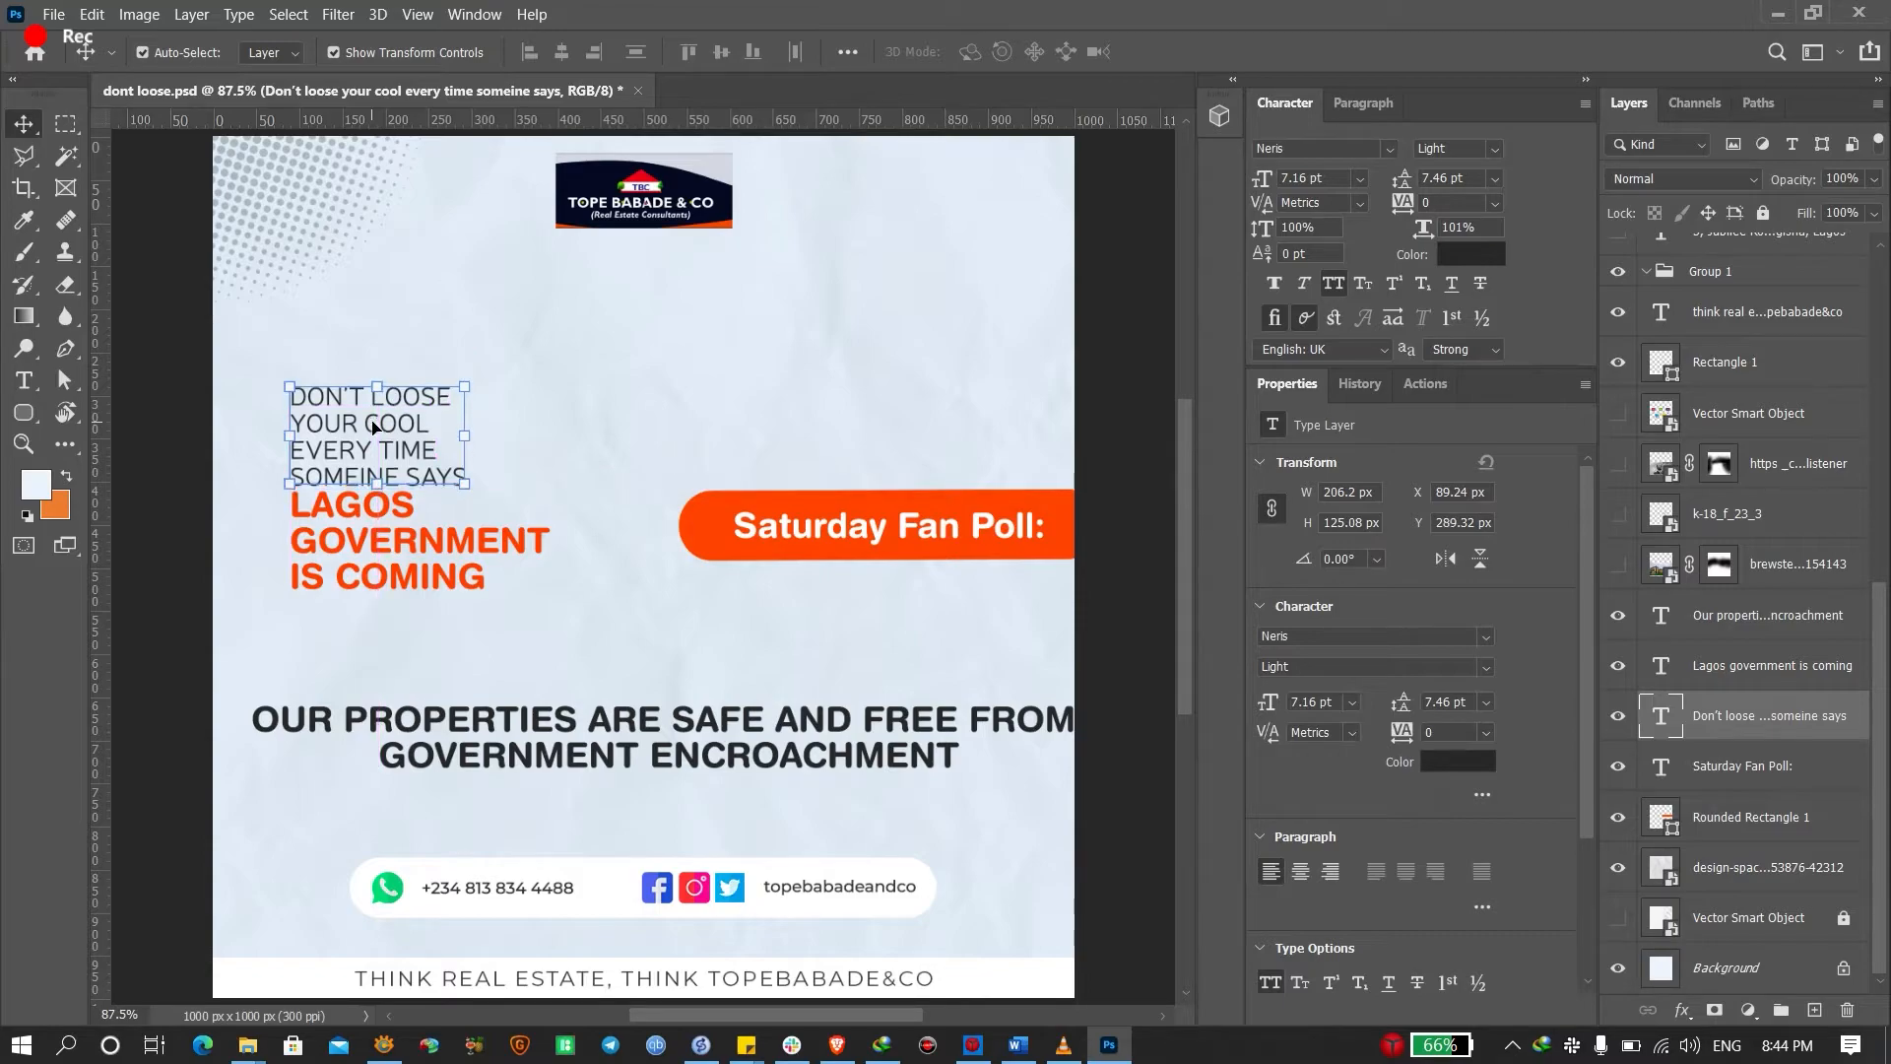
key("Up")
key("Up")
key("Up")
key("Up")
key("Up")
key("Up")
left_click(164, 513)
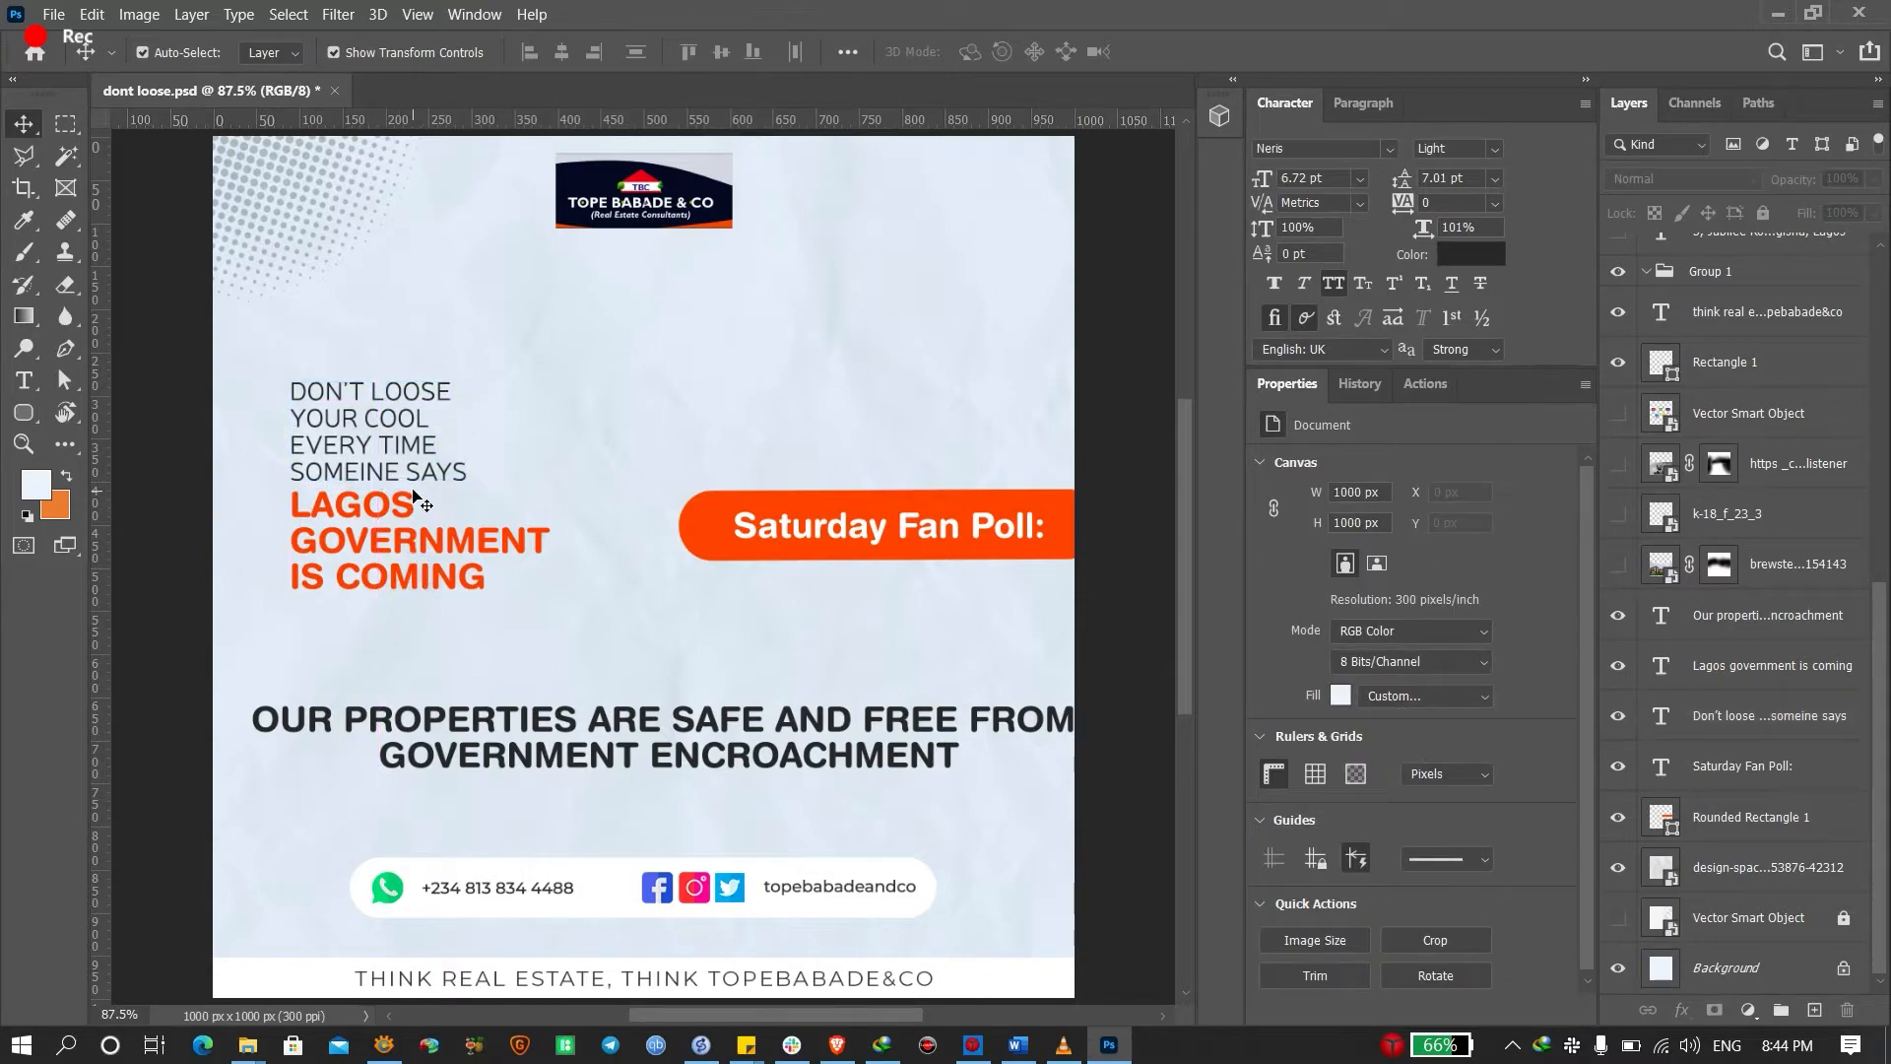
Lock the paper texture background, raise the left text blocks, and move OUR PROPERTIES up to Y 656.28 px
left_click(323, 681)
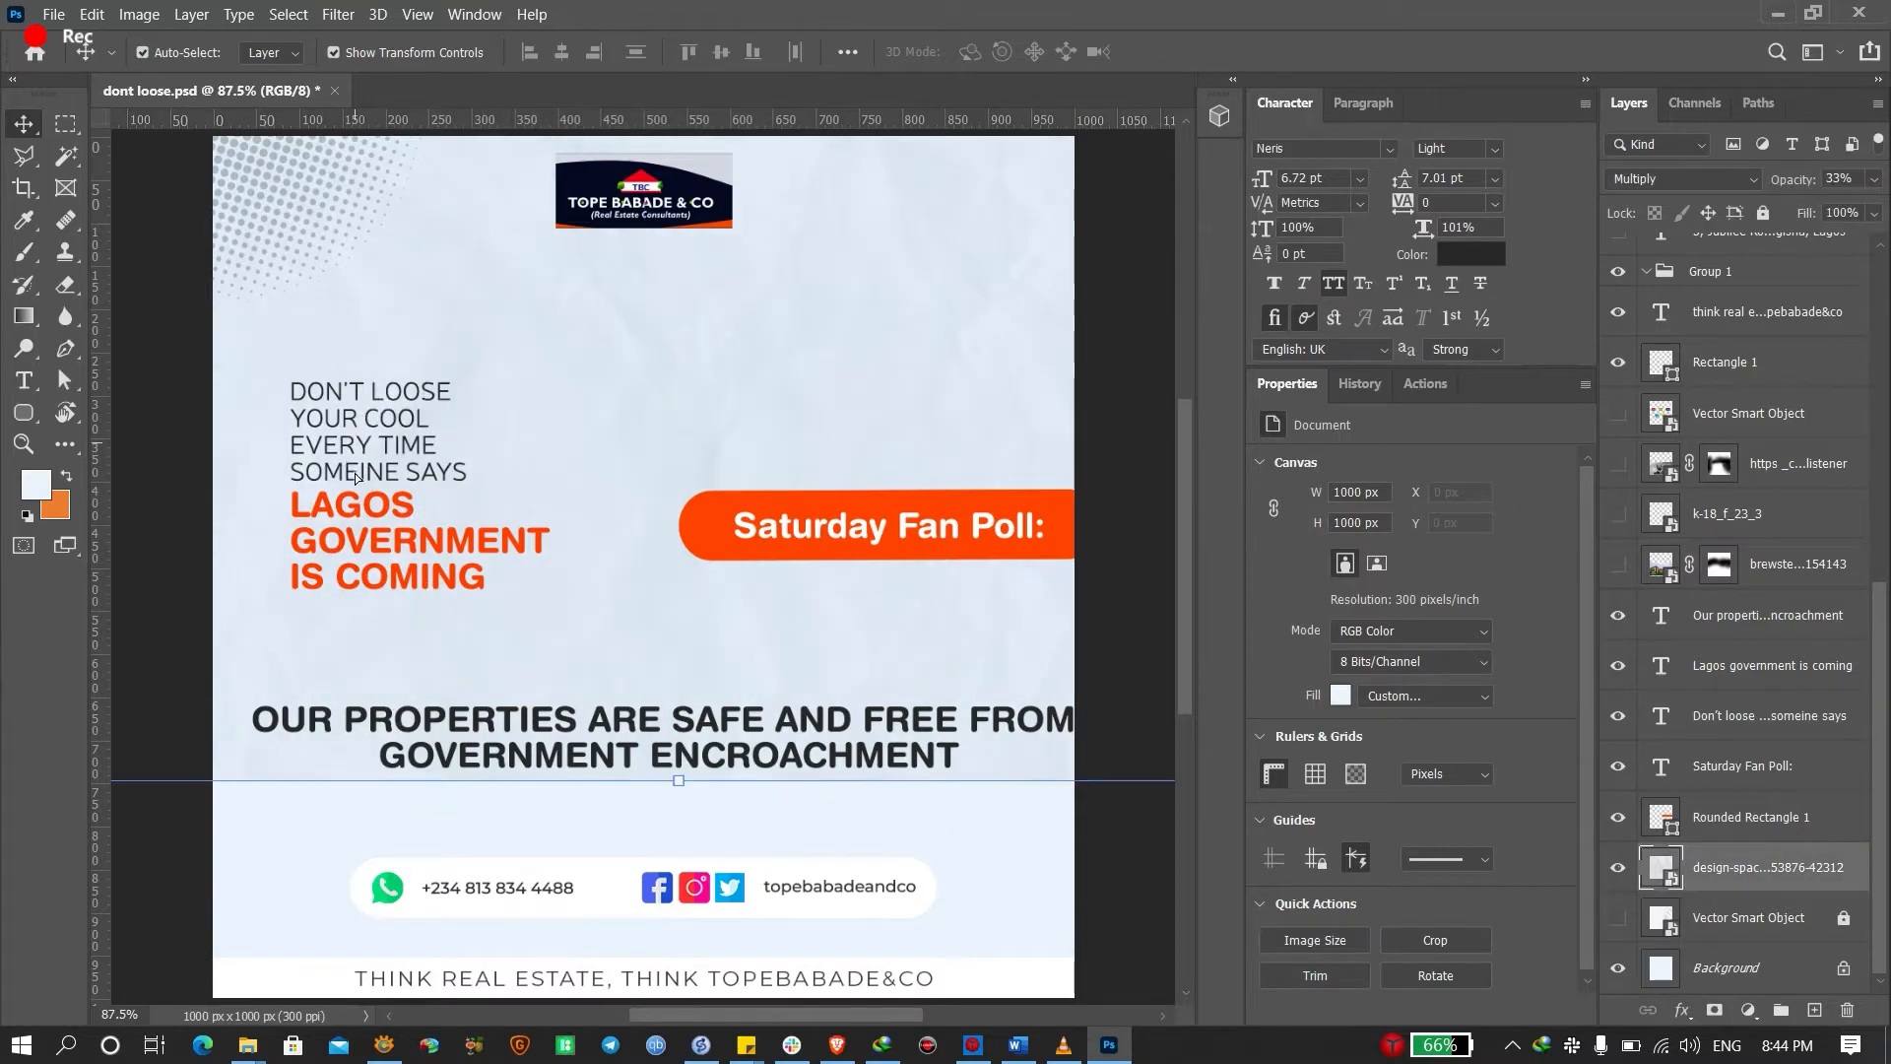
left_click(1763, 214)
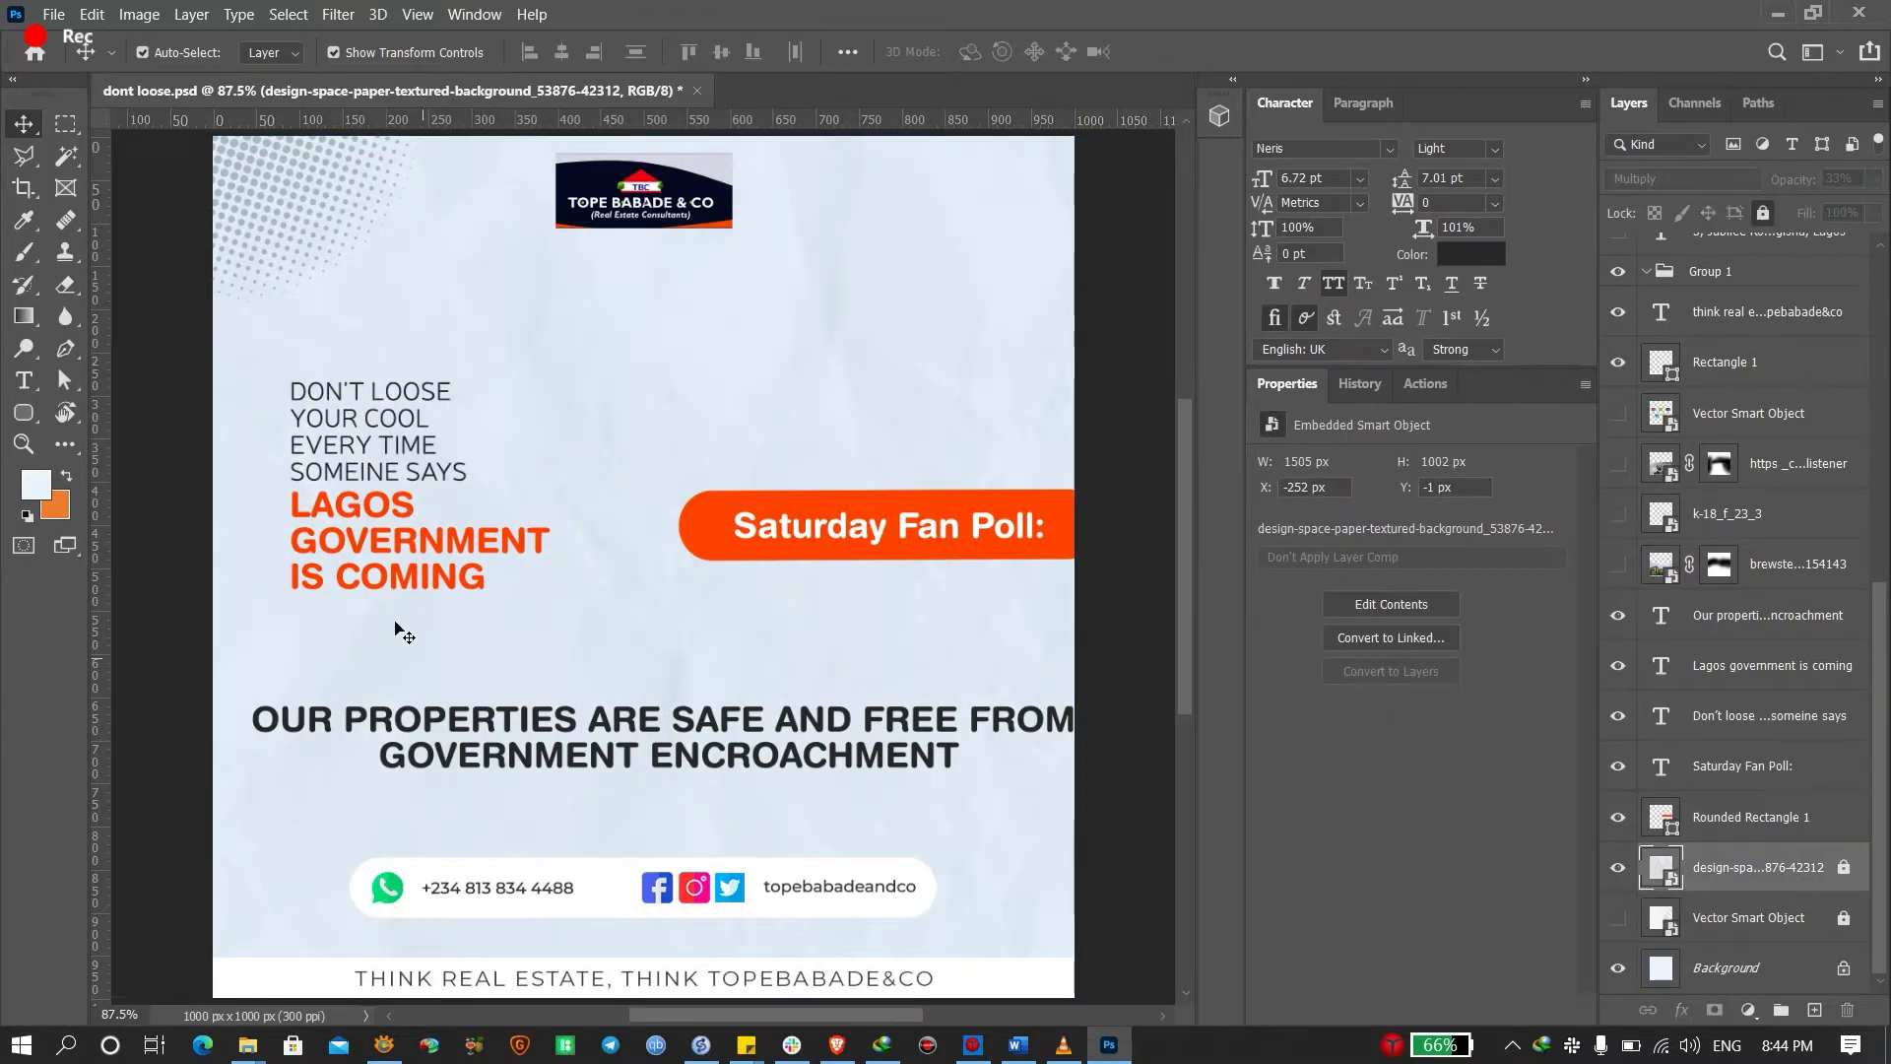
left_click_drag(388, 615, 377, 391)
left_click_drag(360, 488, 365, 433)
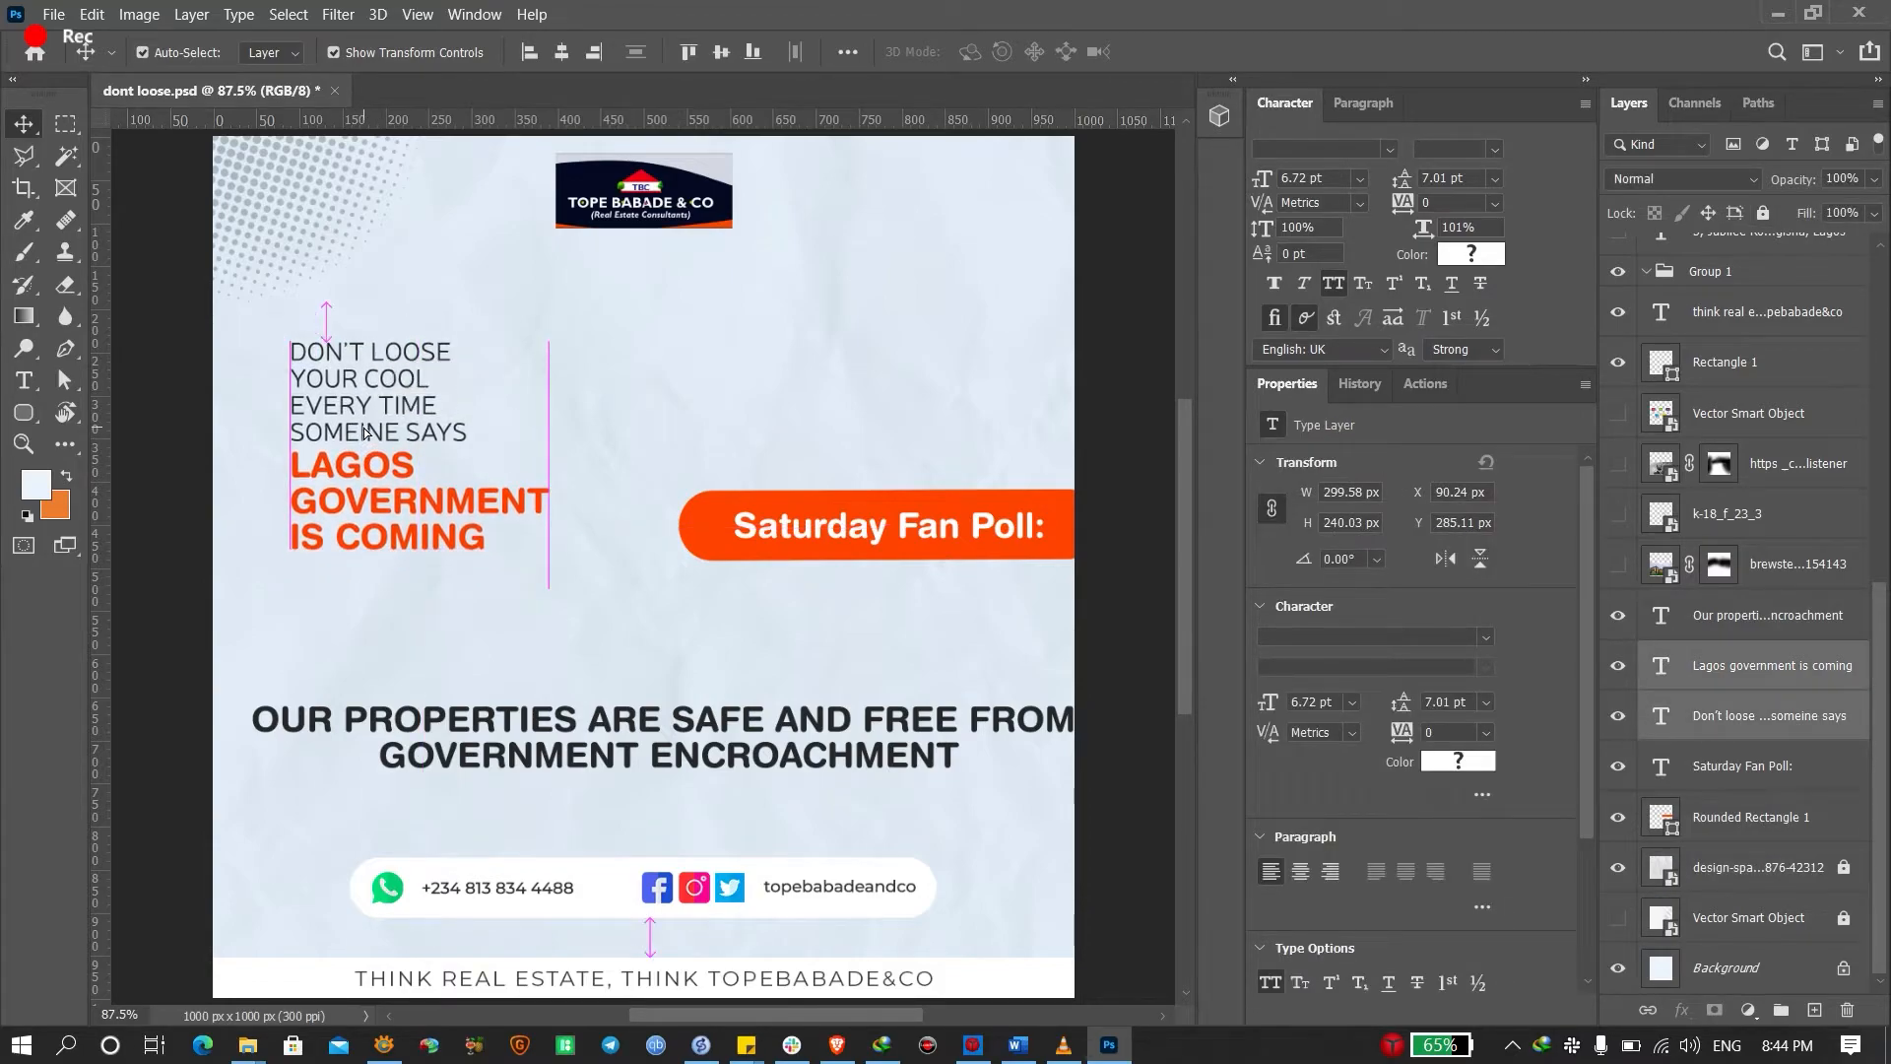
left_click_drag(621, 773, 554, 667)
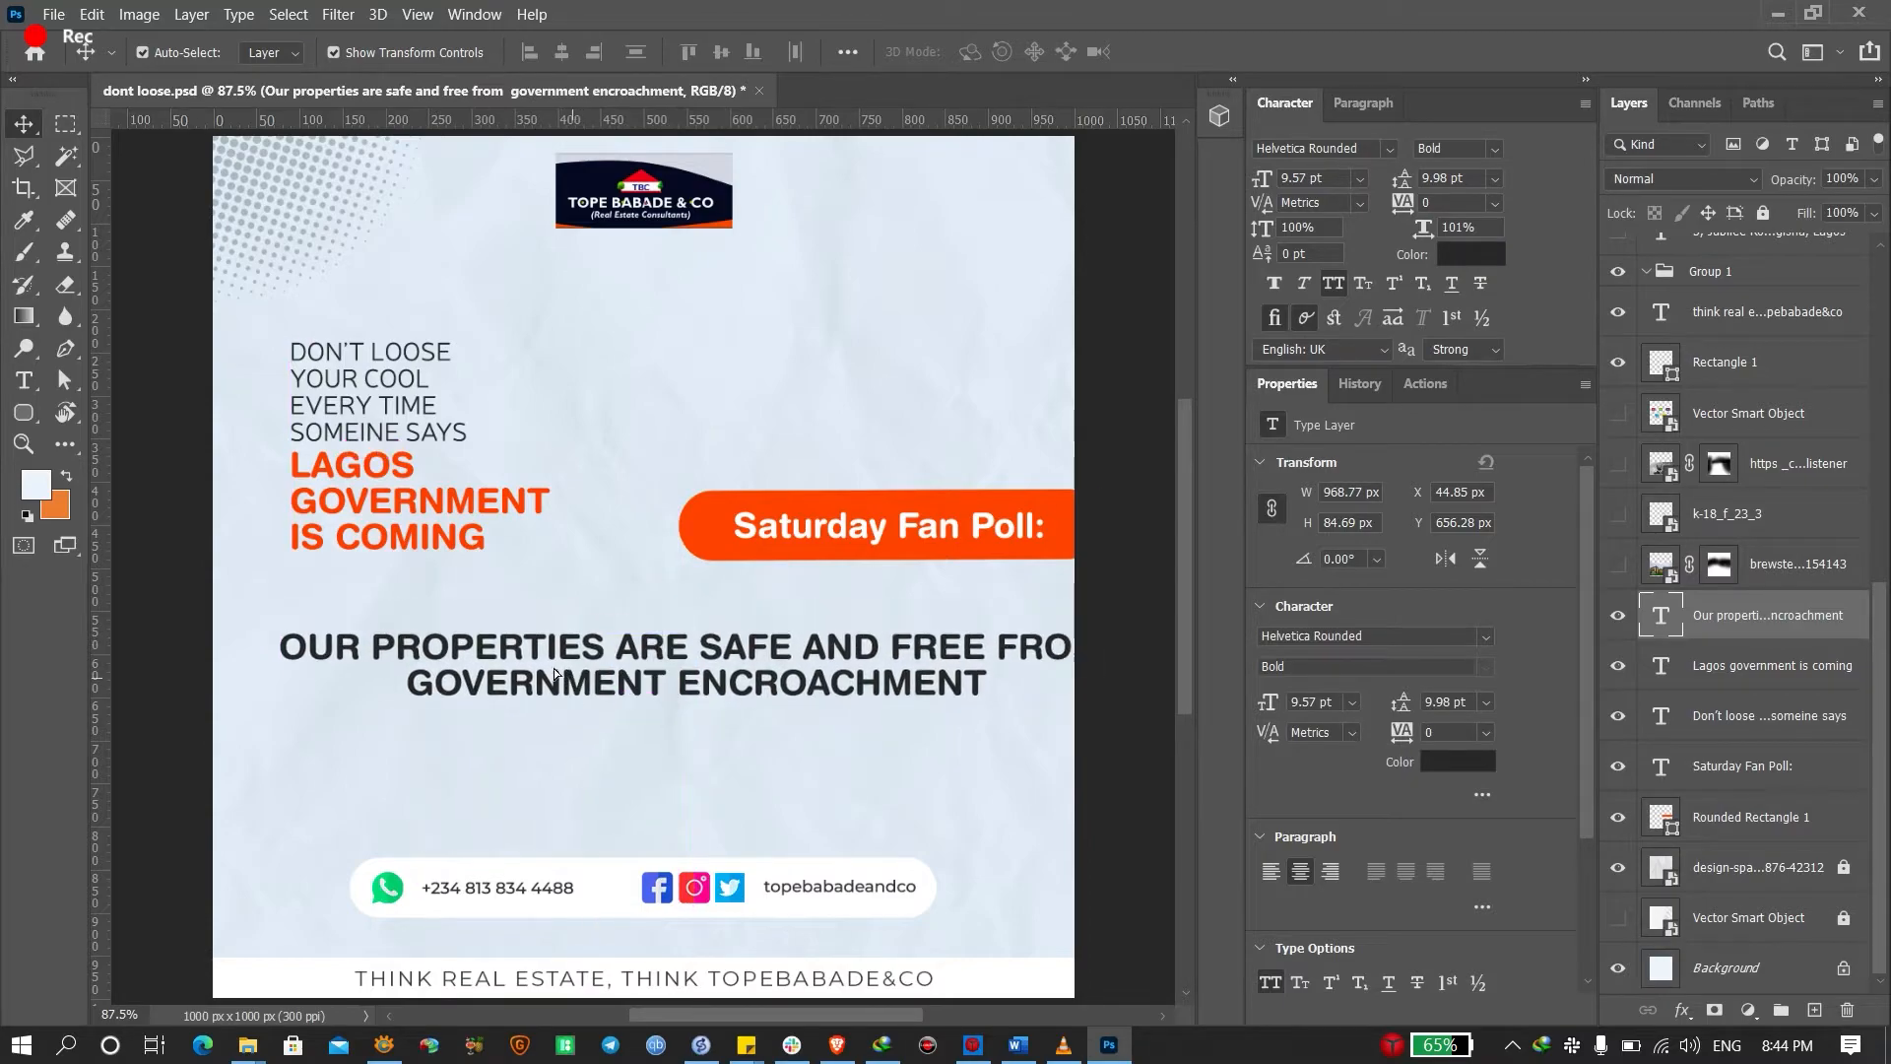
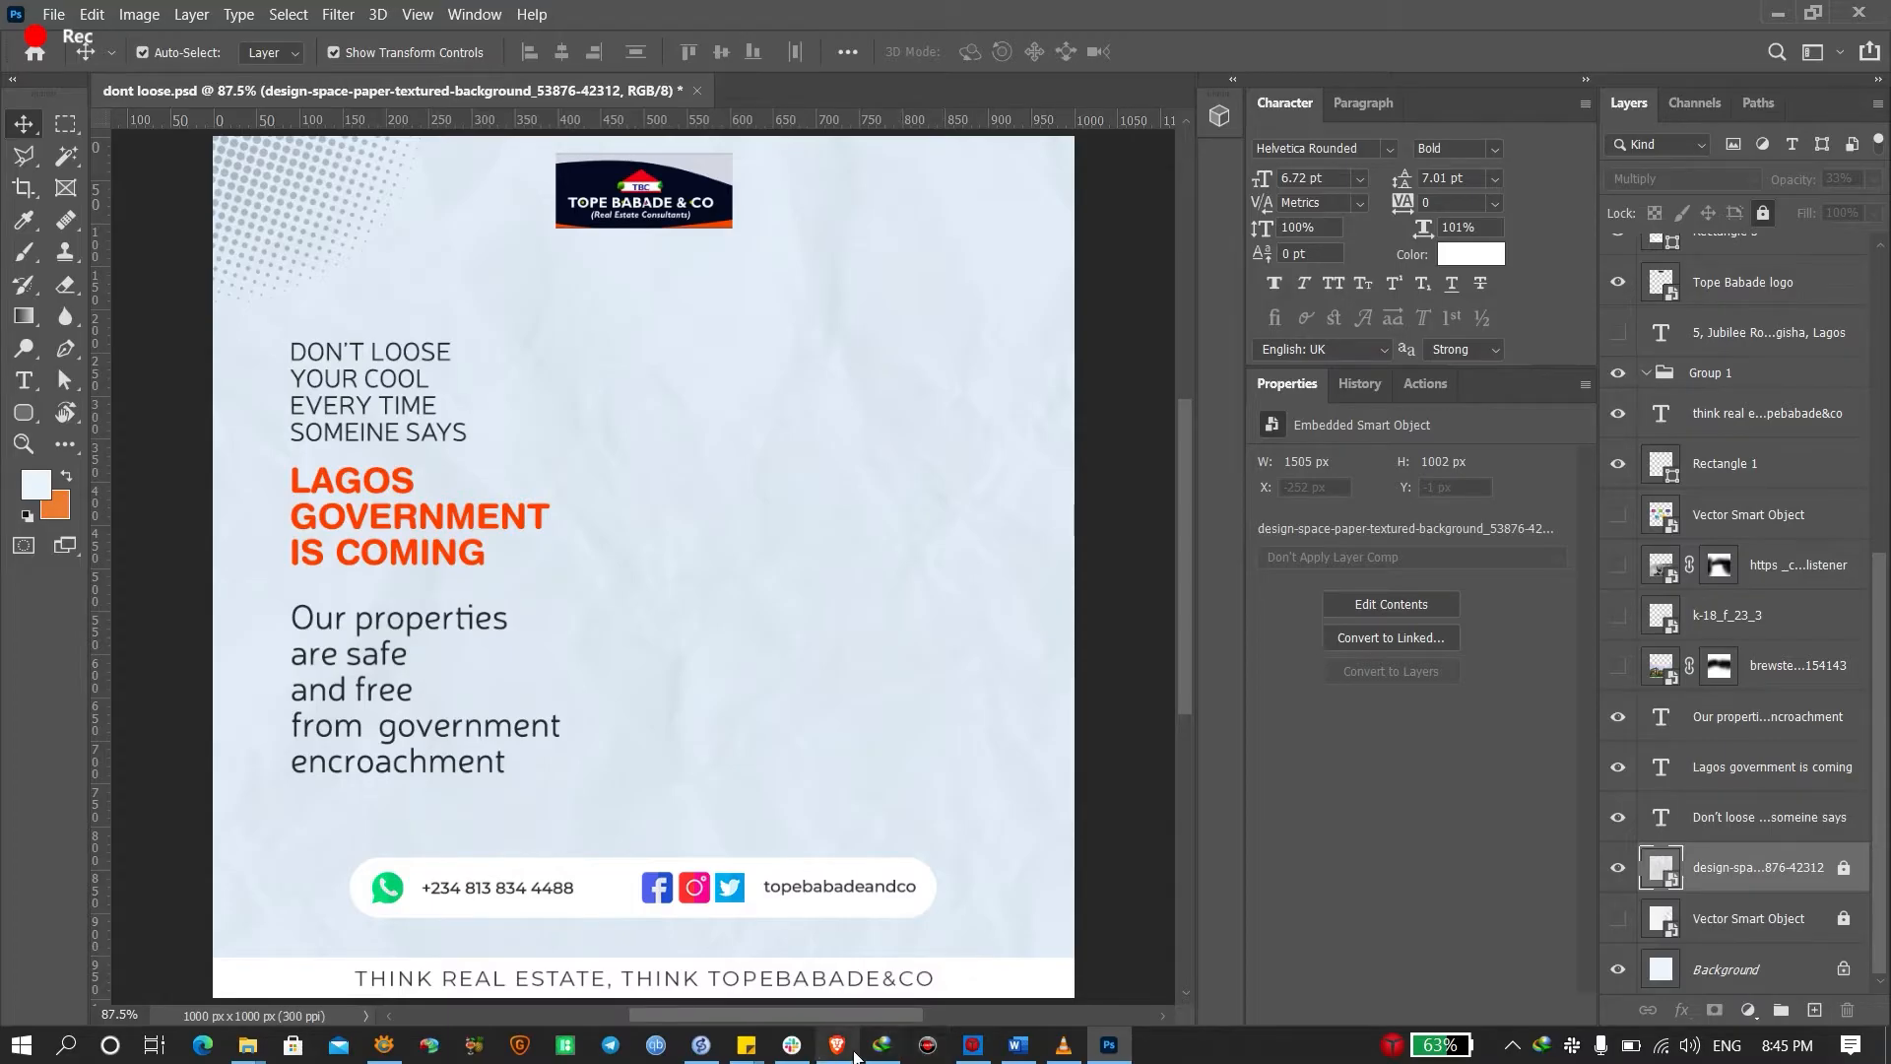
Switch to the browser from the taskbar to look for a photo
left_click(837, 1045)
Replace the 'cartoon' query with 'african american disappointed' and run the Freepik search
left_click(686, 234)
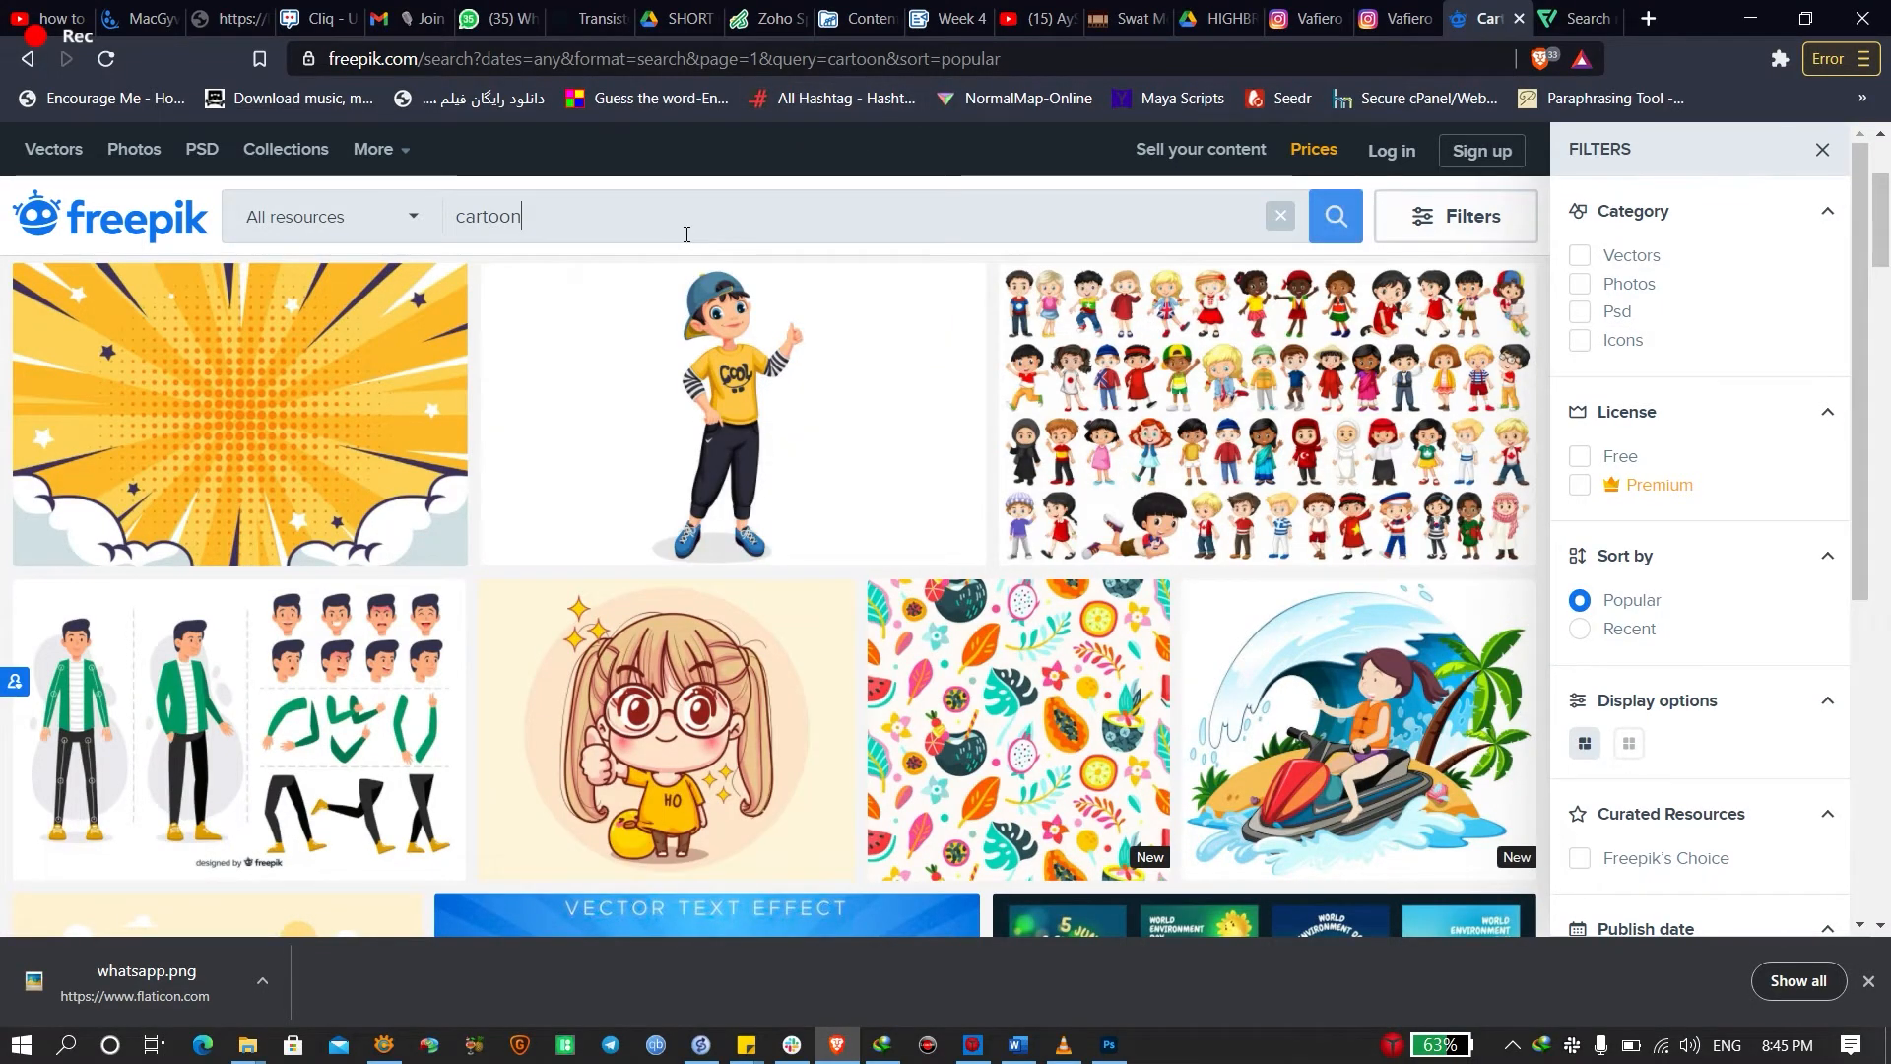
key("ctrl+a")
type("afri")
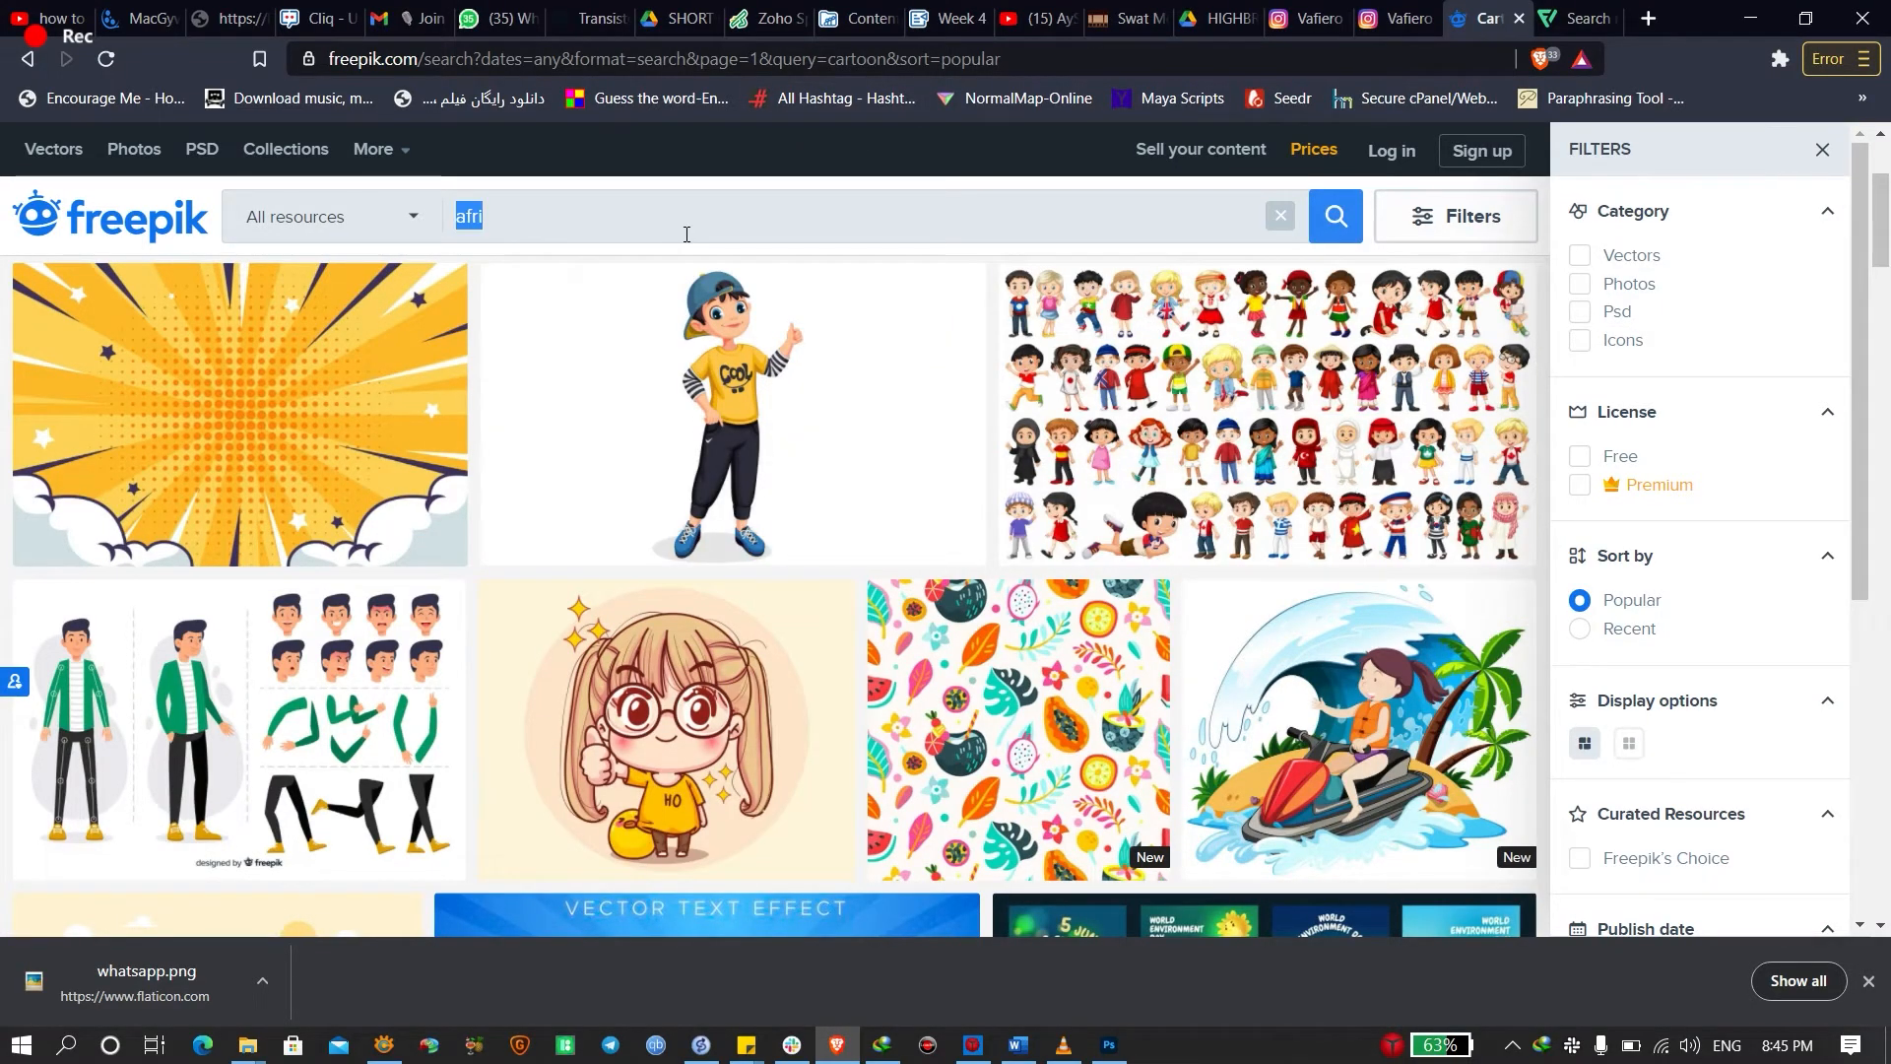
type("v")
key("ctrl+a")
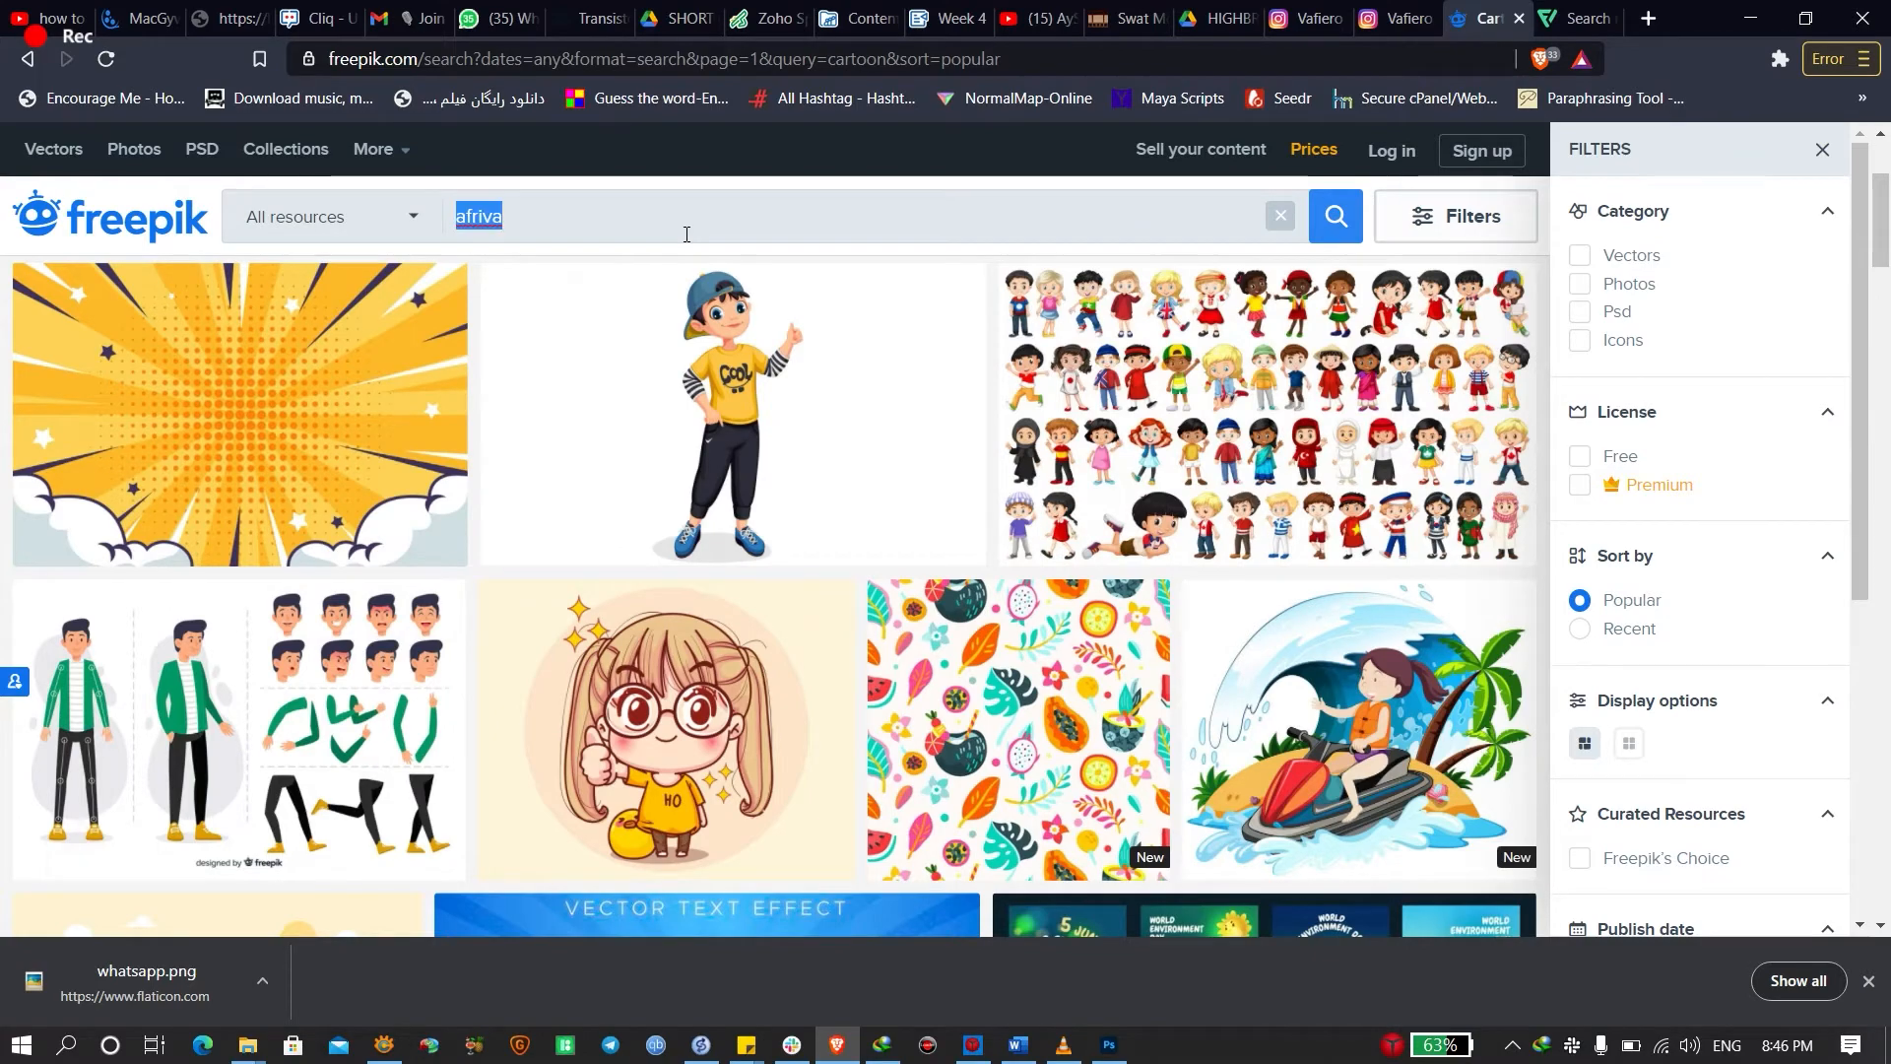
type("afrivan a")
key("ctrl+a")
type("africn")
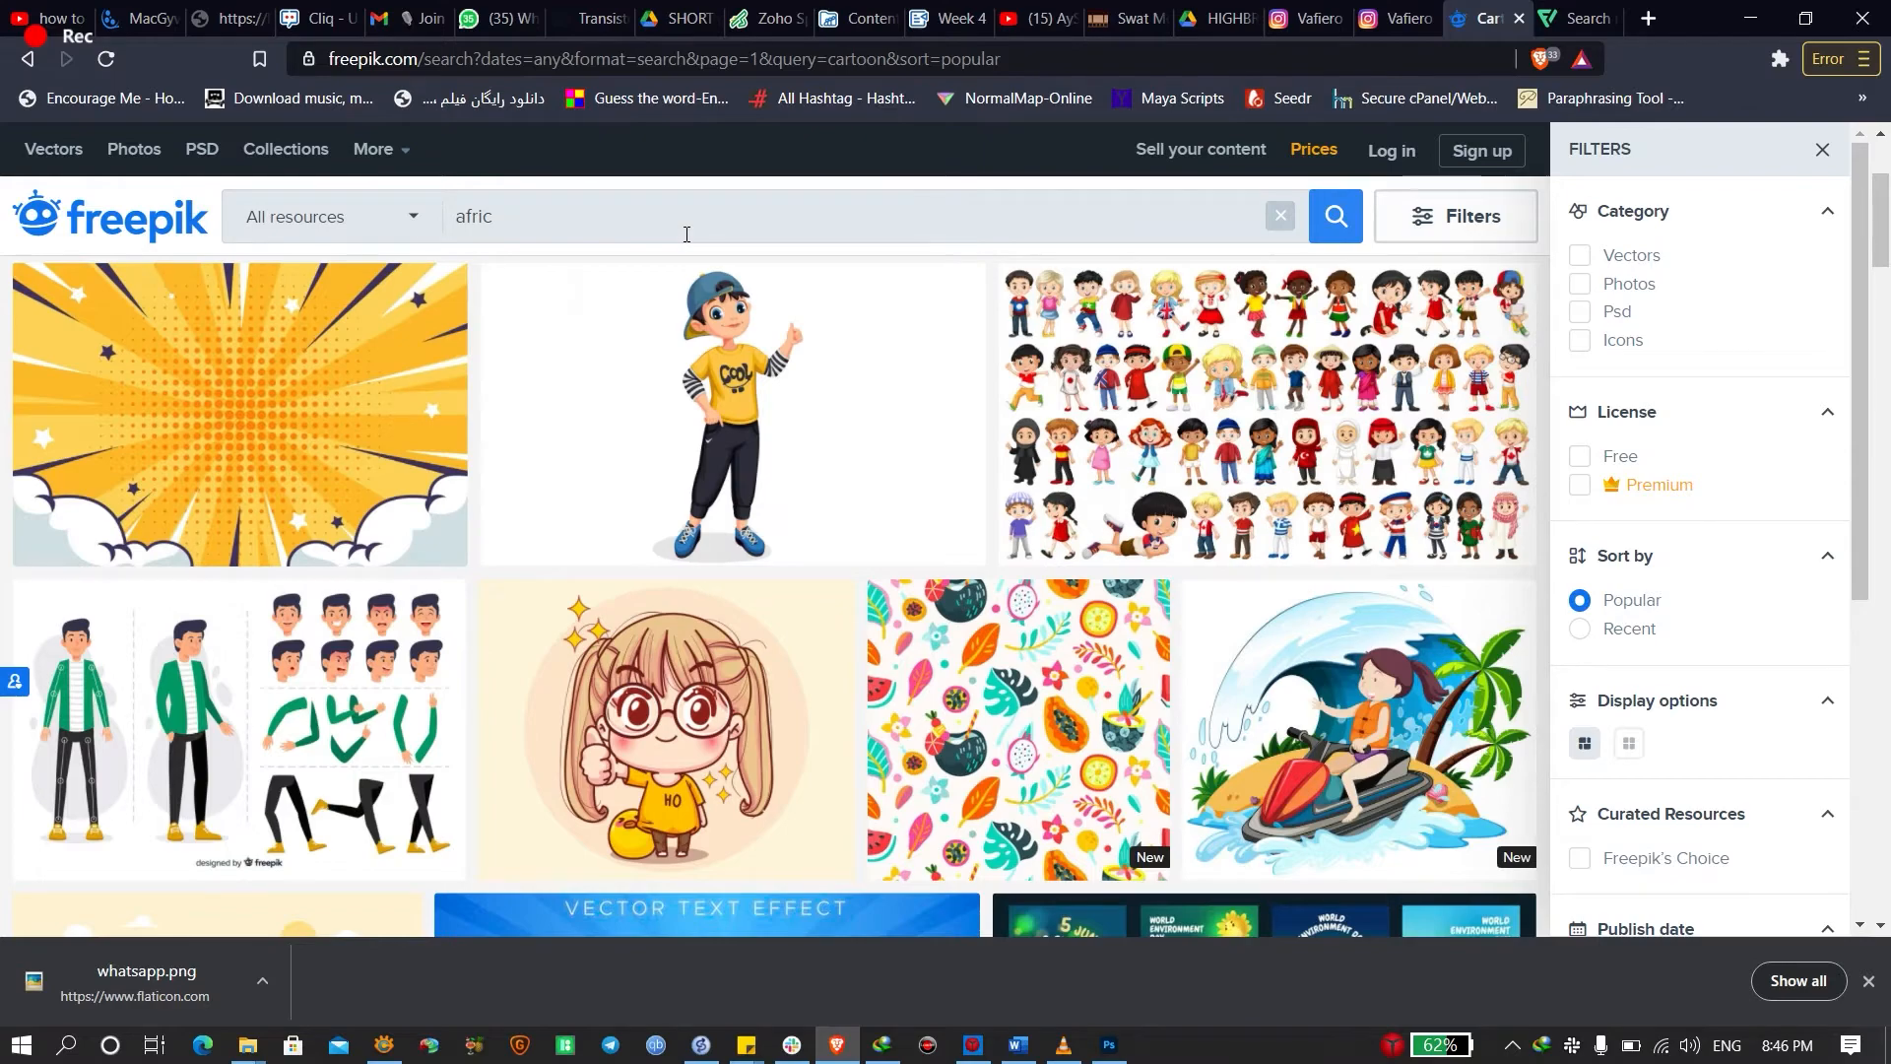
key("BackSpace")
type("an ameroc")
key("BackSpace")
type("ican")
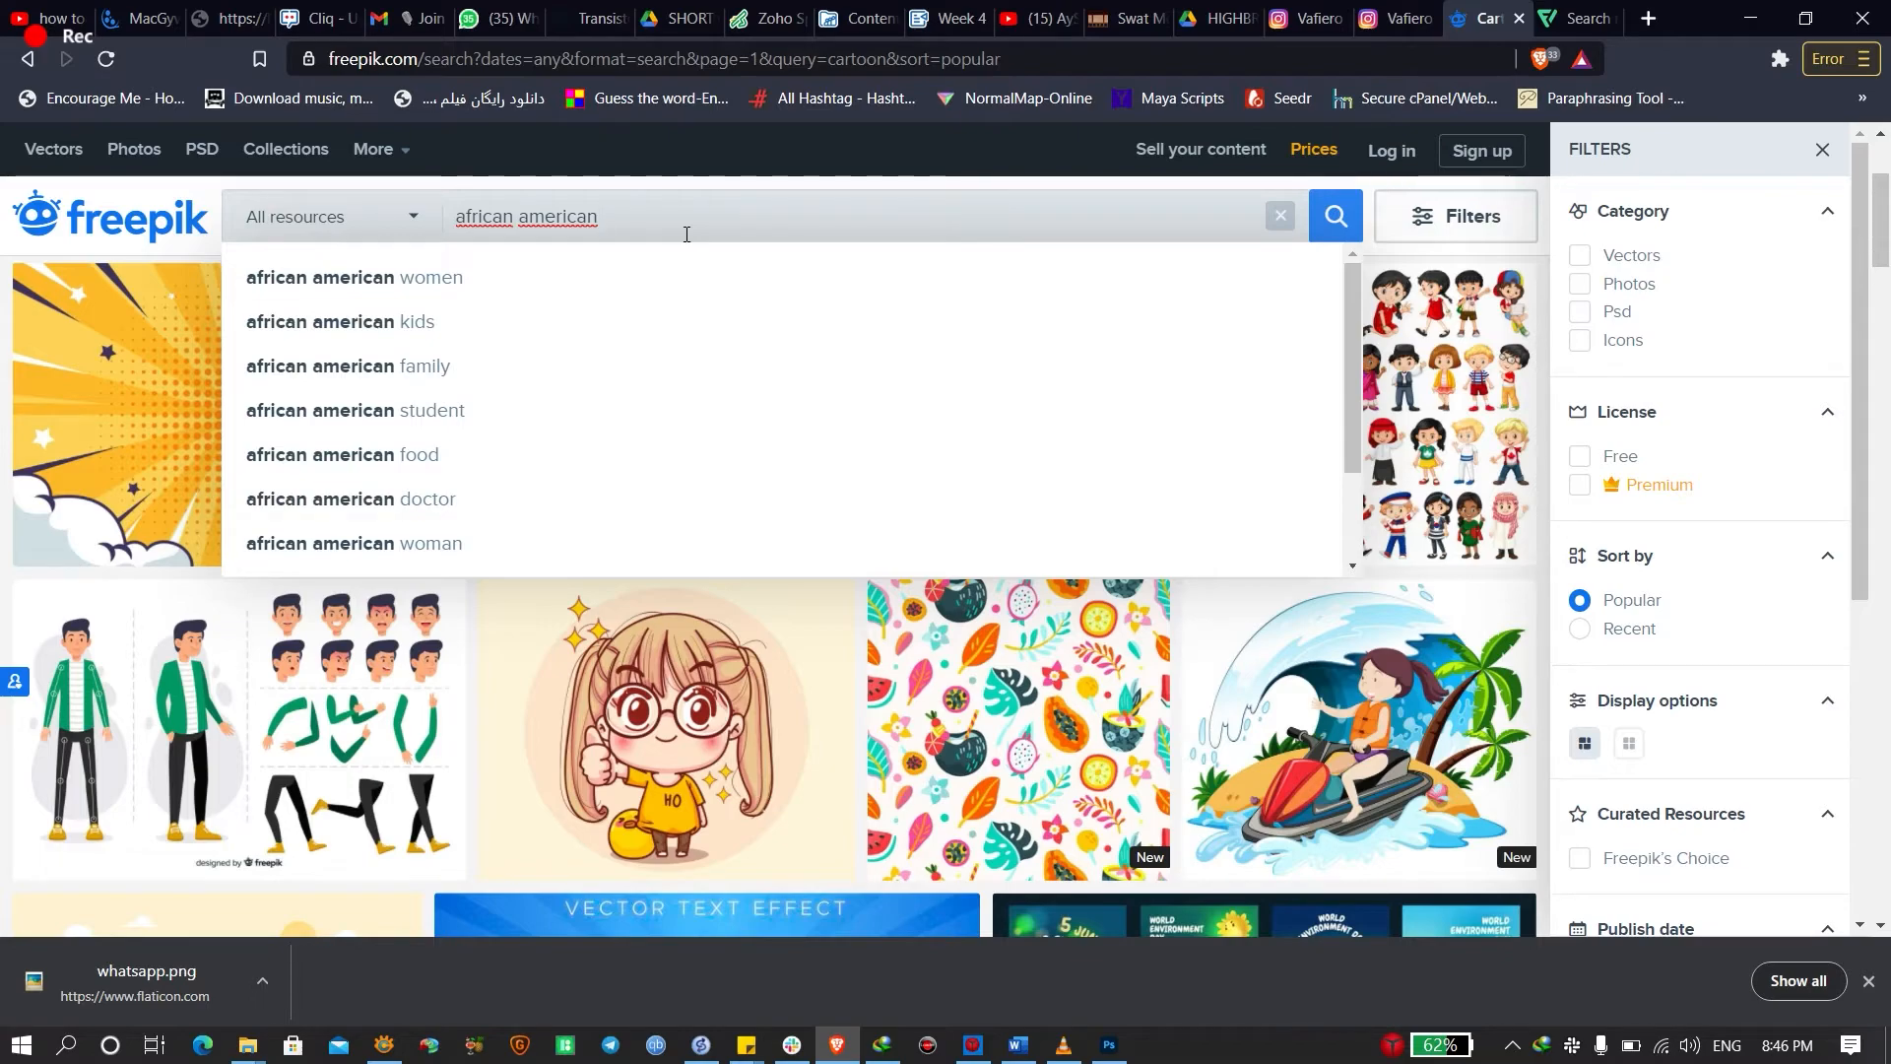
type("dis")
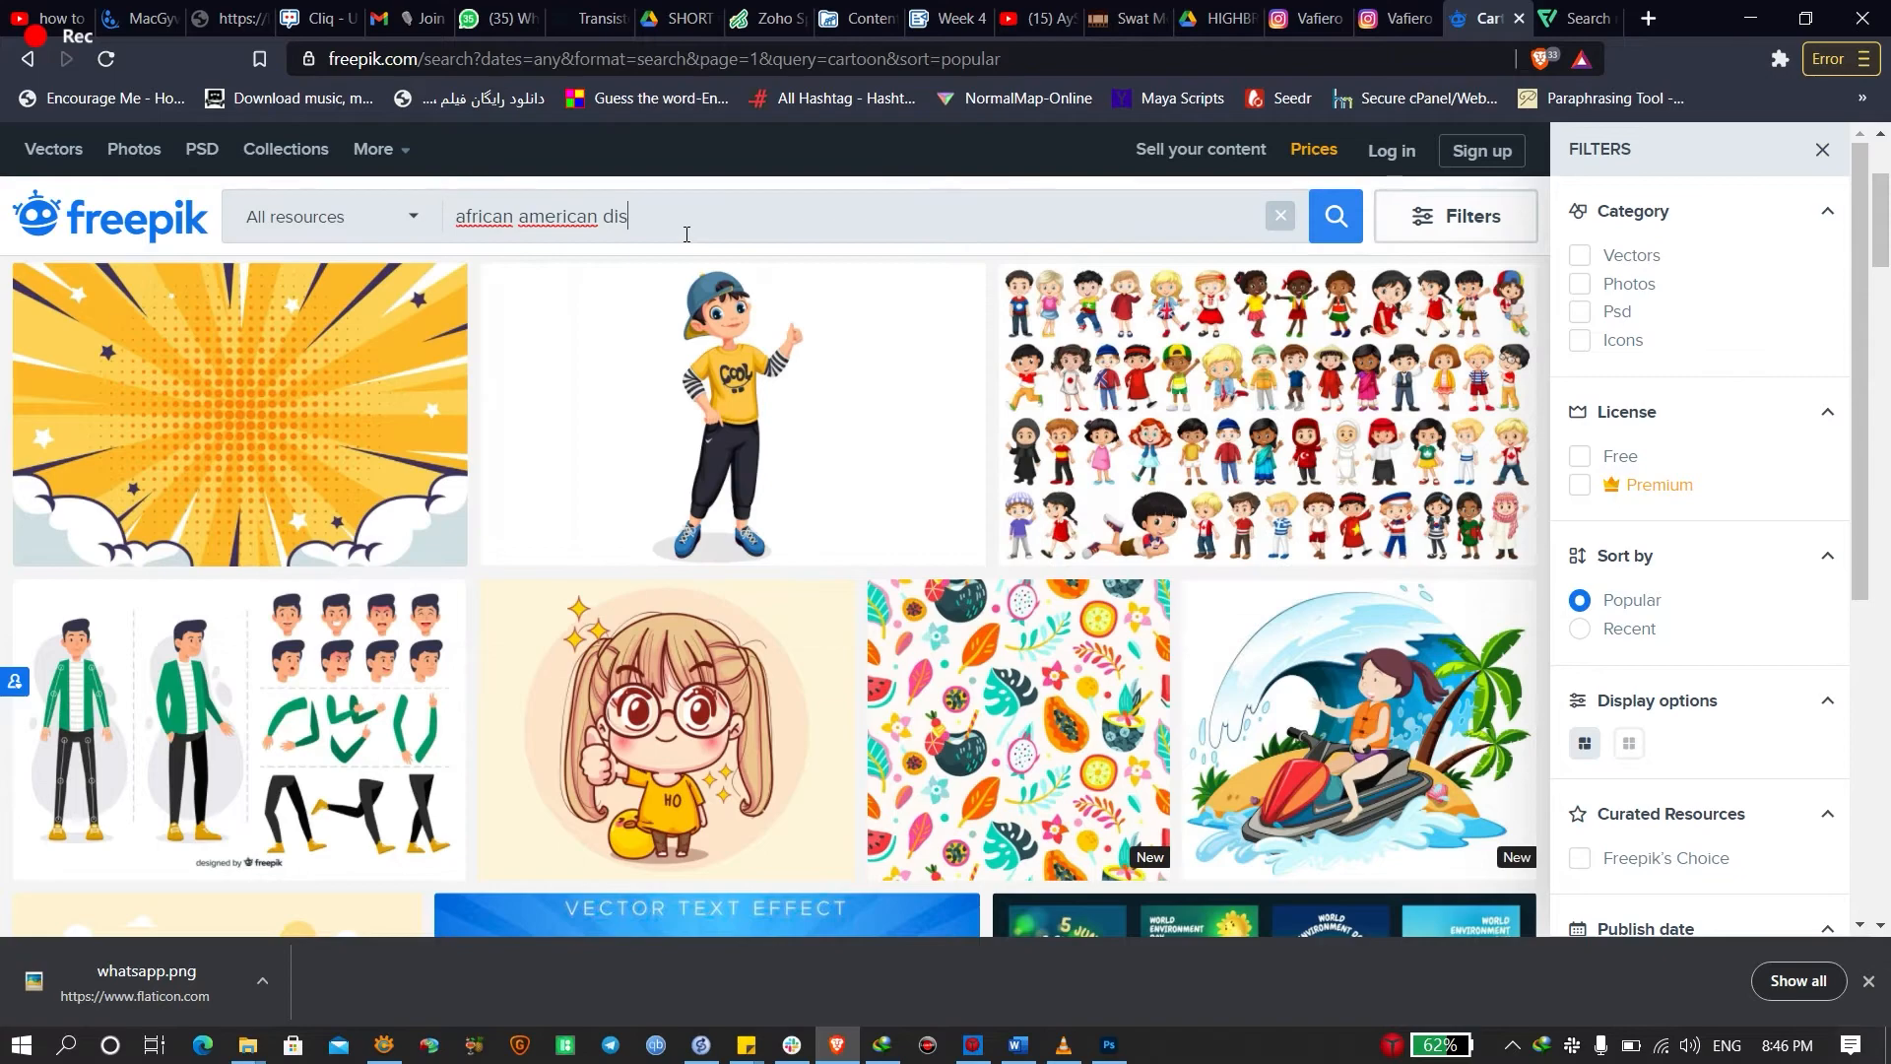
type("appointed")
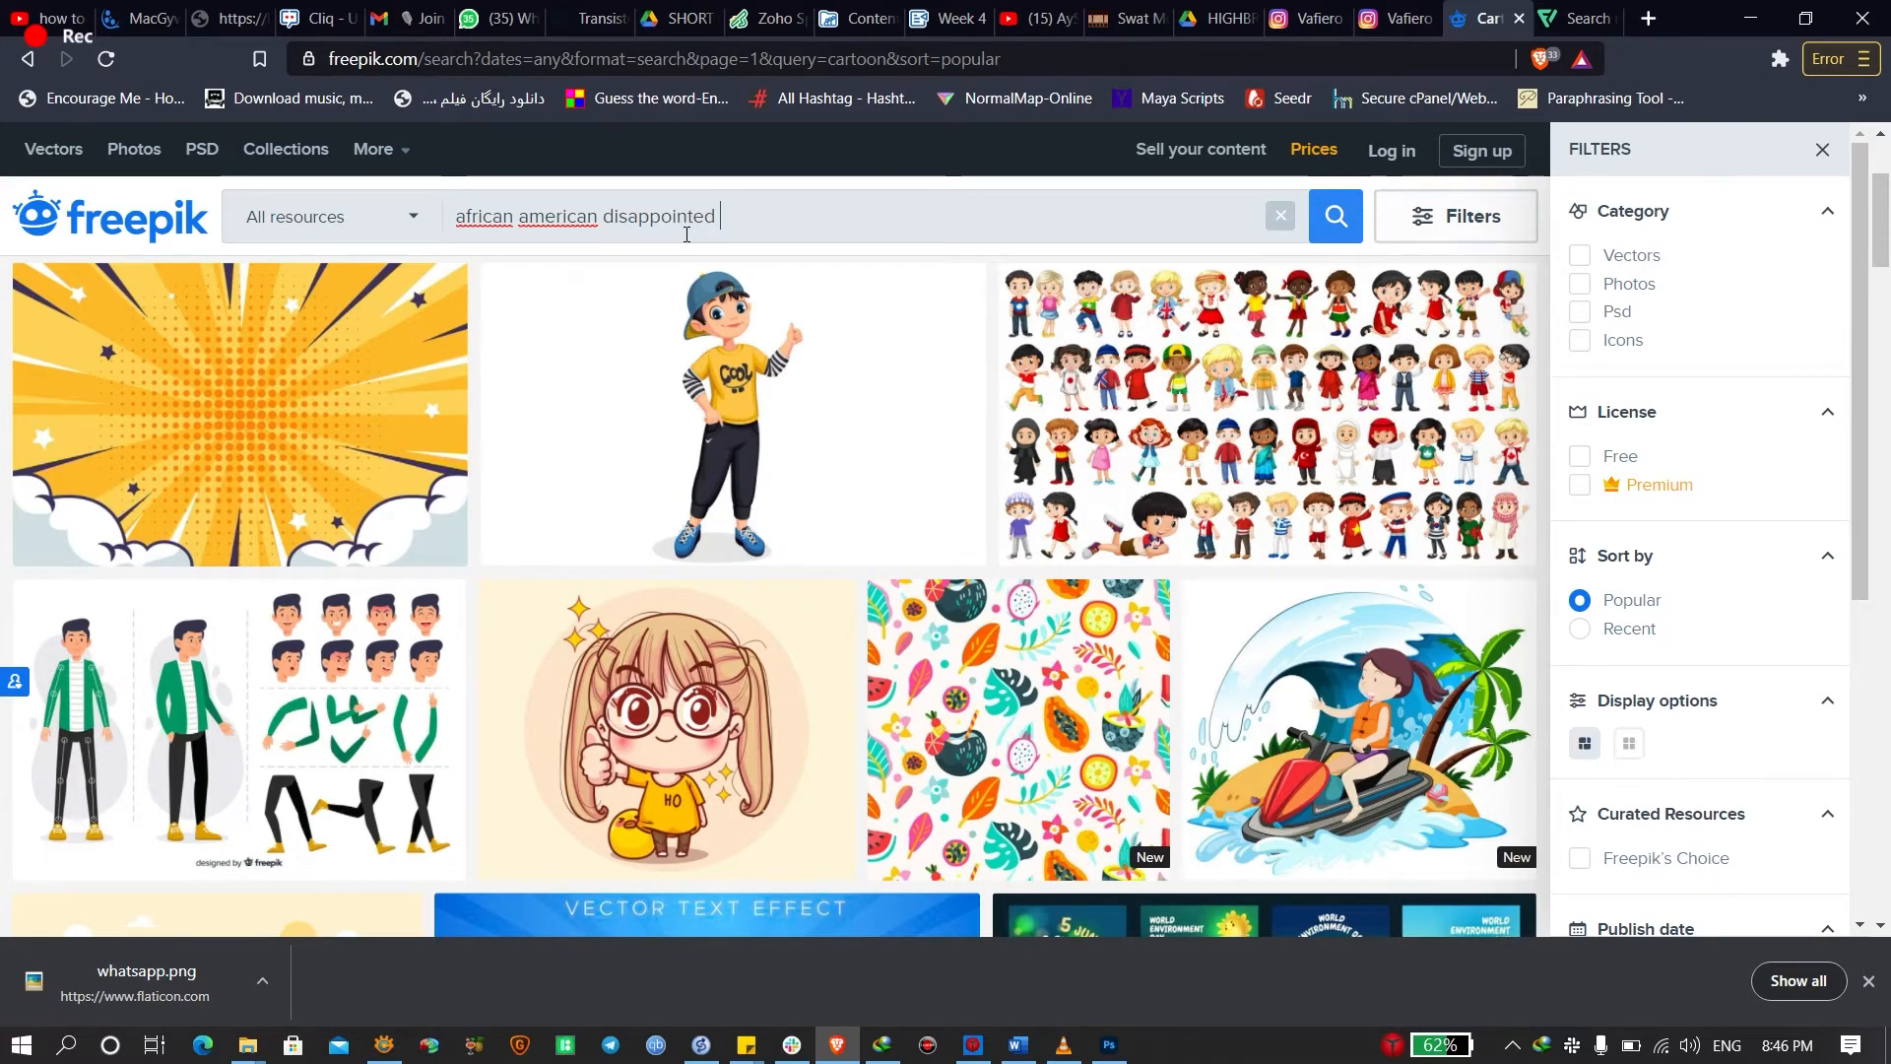
key("Return")
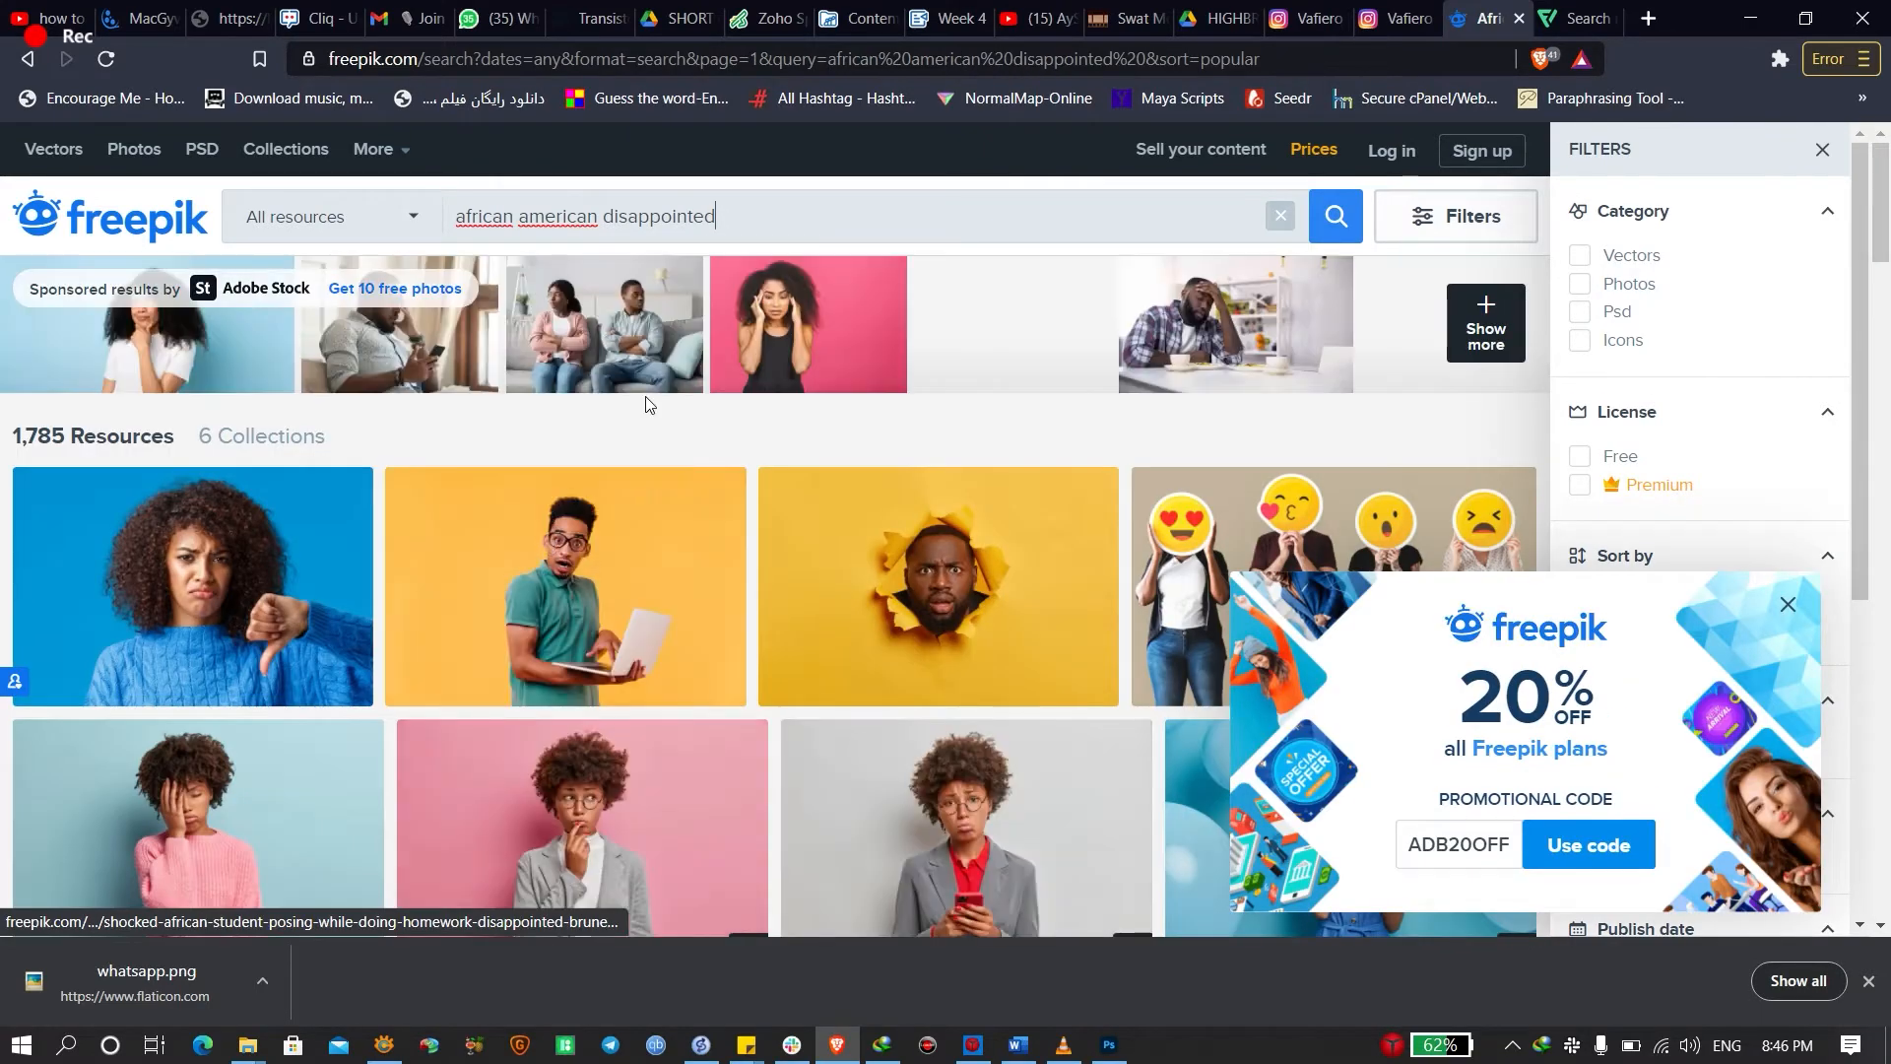
Open the sleepy overworked pink-sweater woman photo in a background tab
scroll(747, 535, "down", 4)
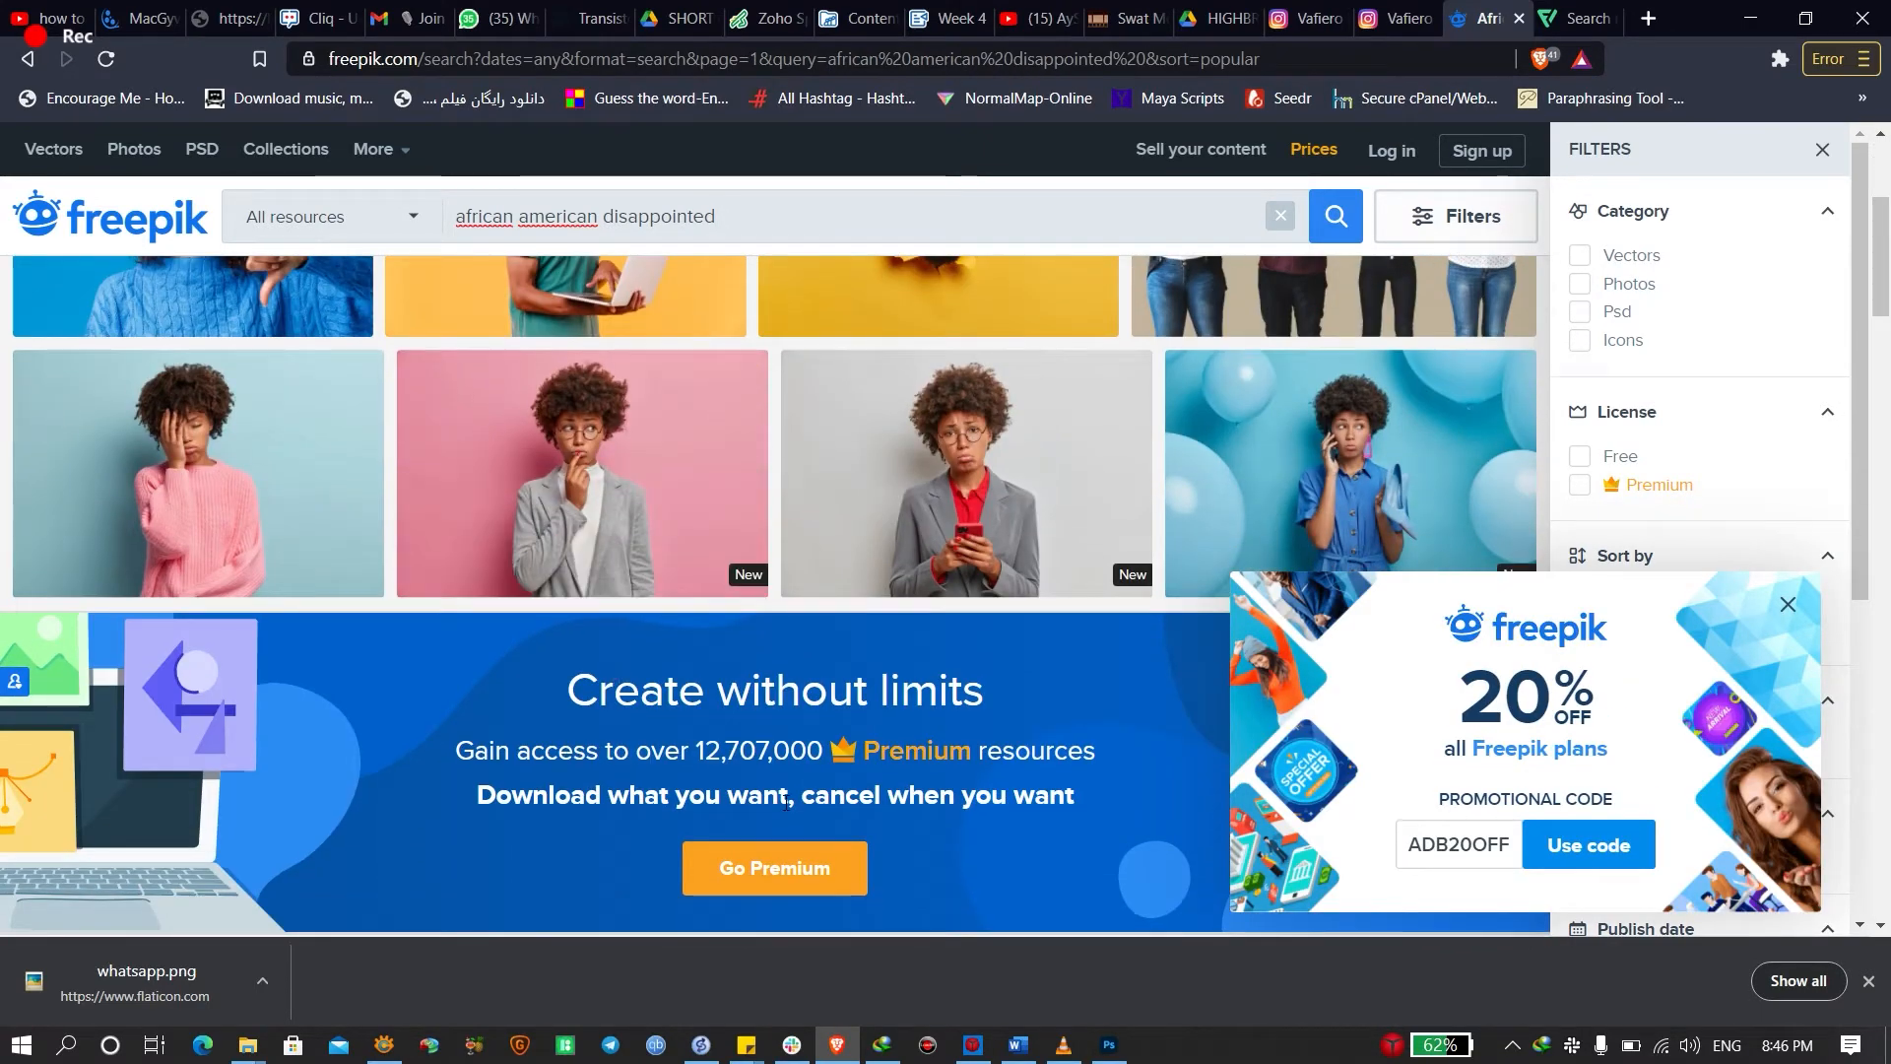
scroll(619, 522, "down", 4)
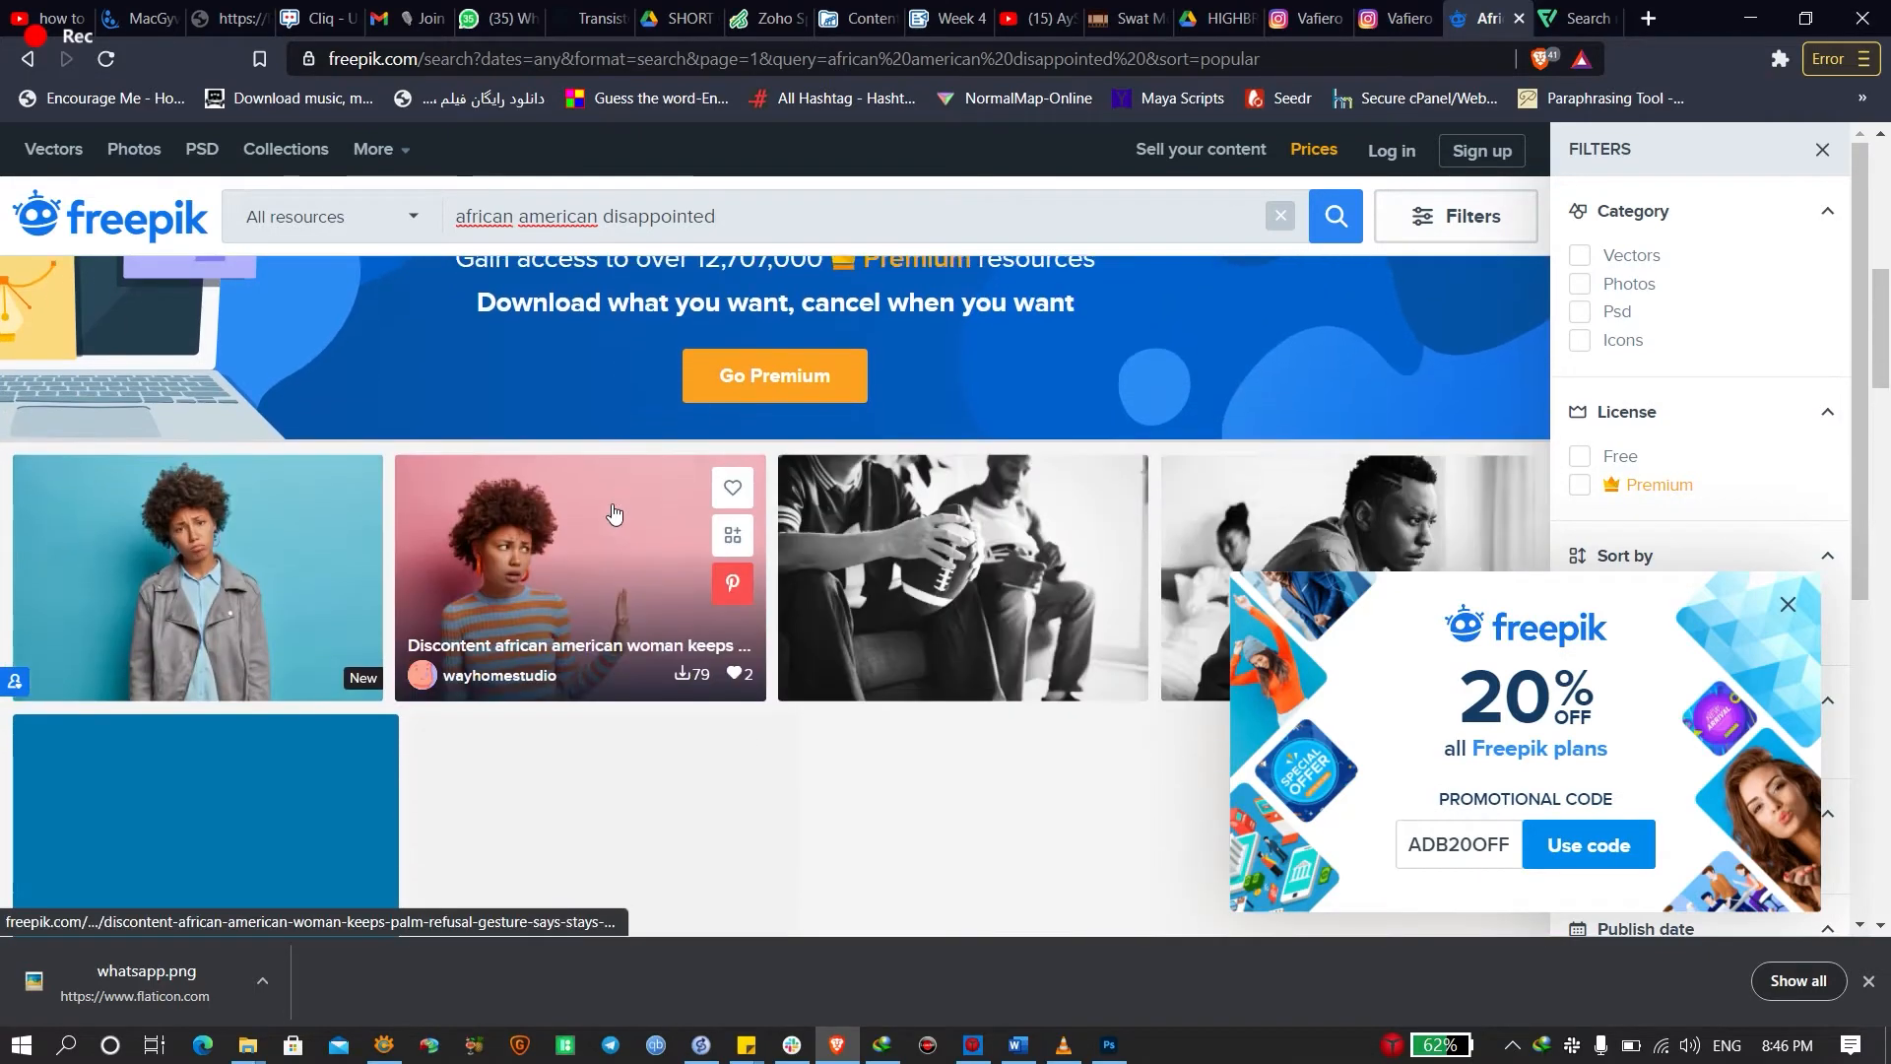
scroll(604, 515, "up", 6)
middle_click(305, 635)
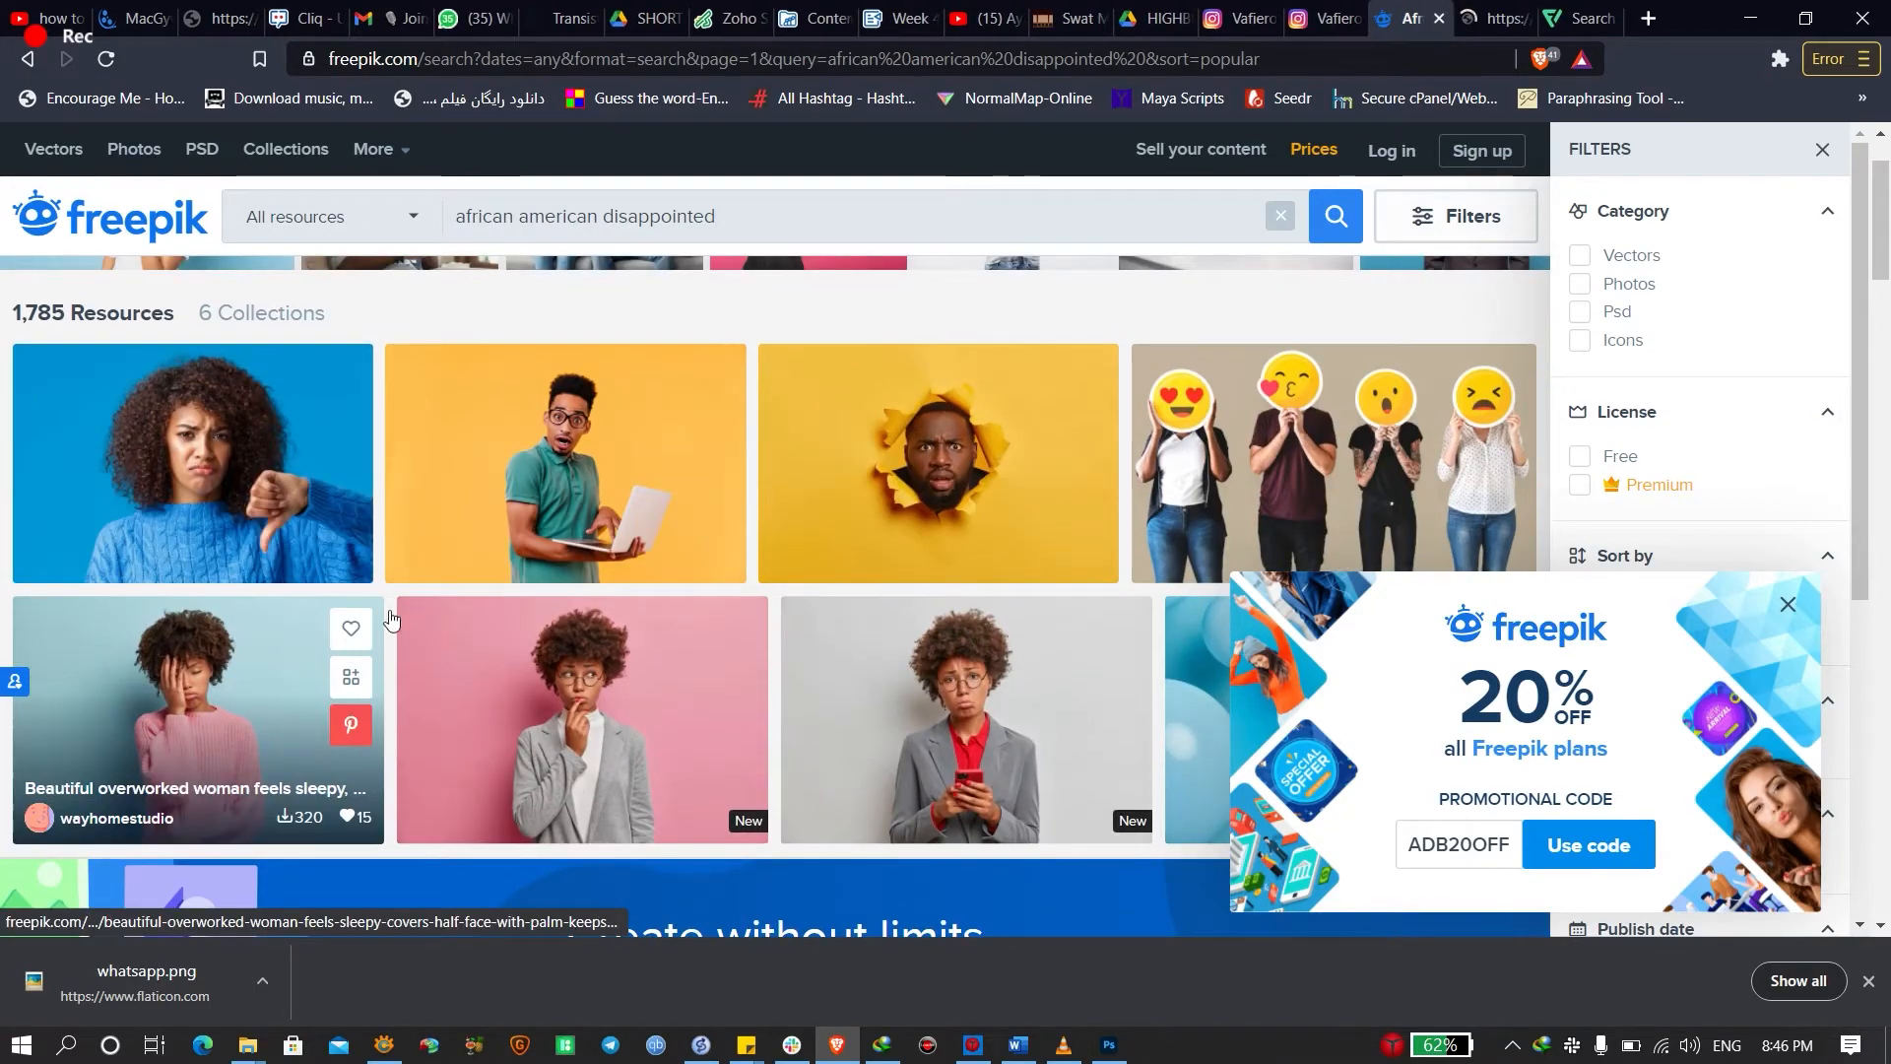
Scroll further down the results to the young man holding his head
scroll(775, 628, "down", 5)
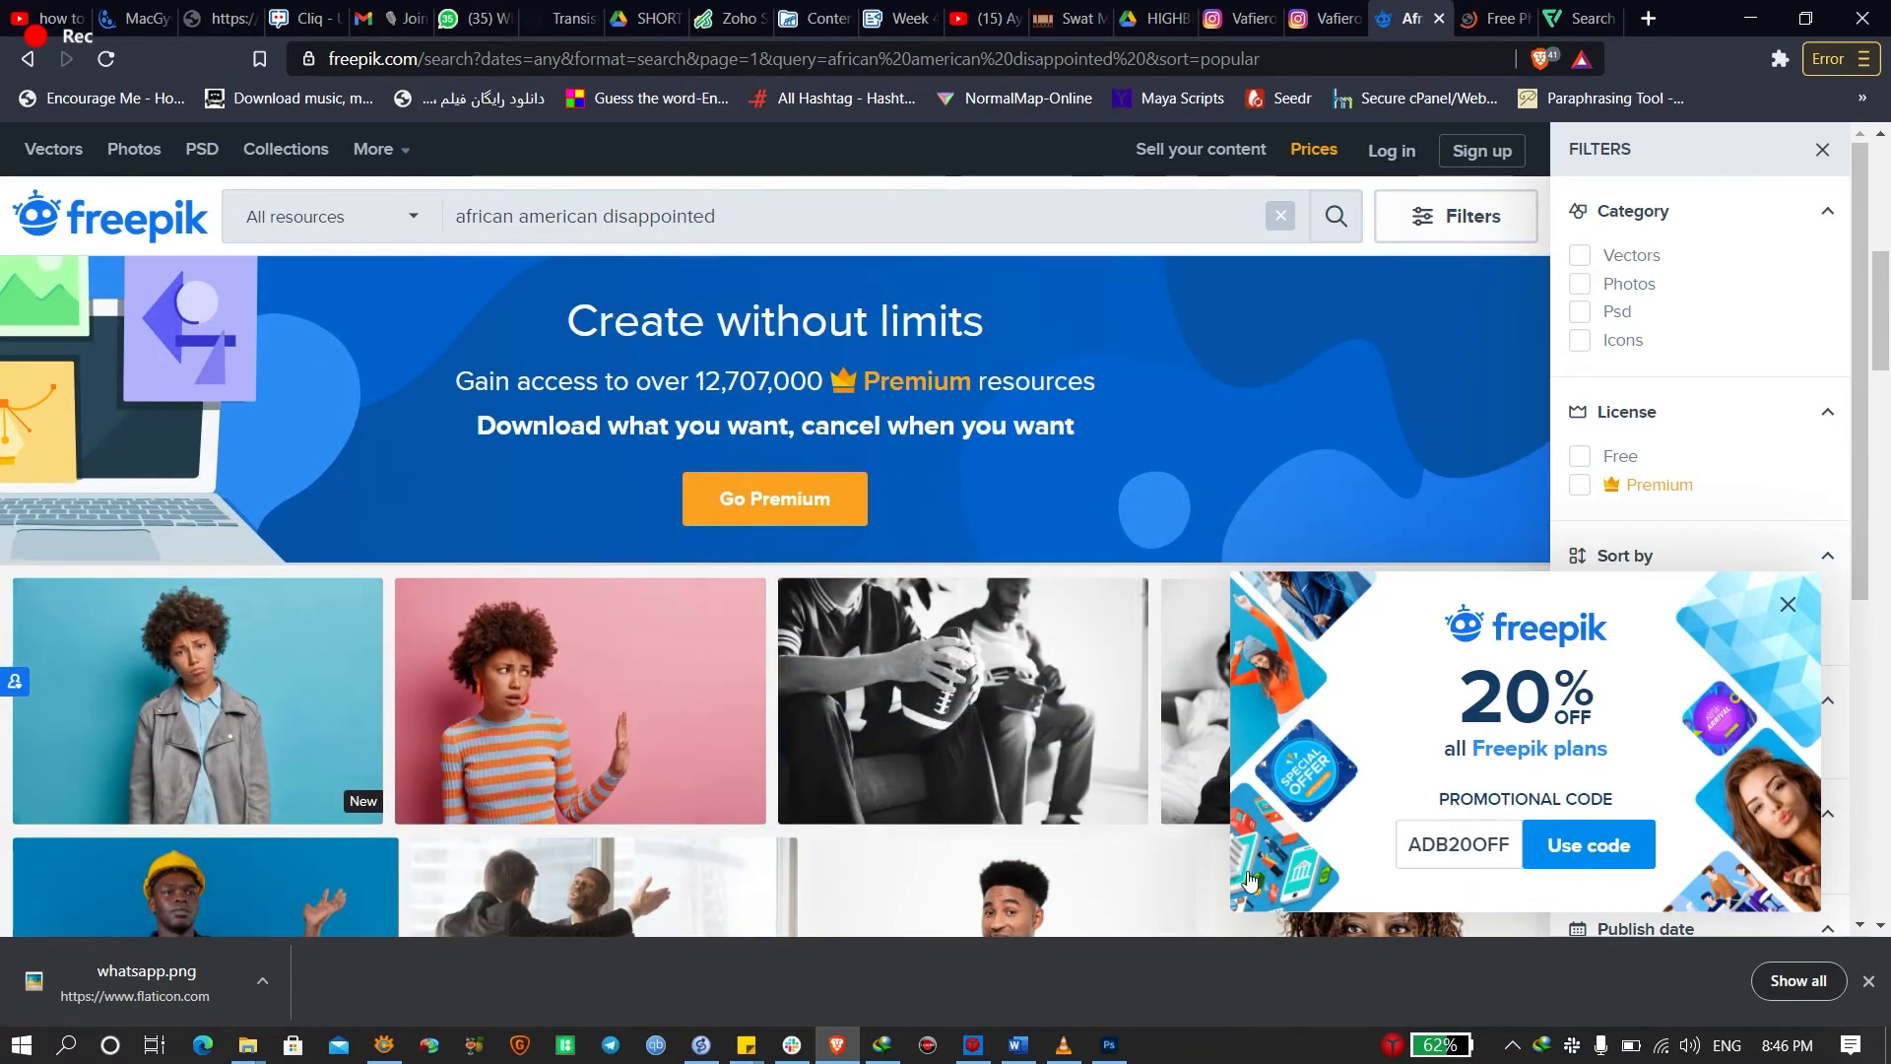
scroll(1061, 756, "down", 4)
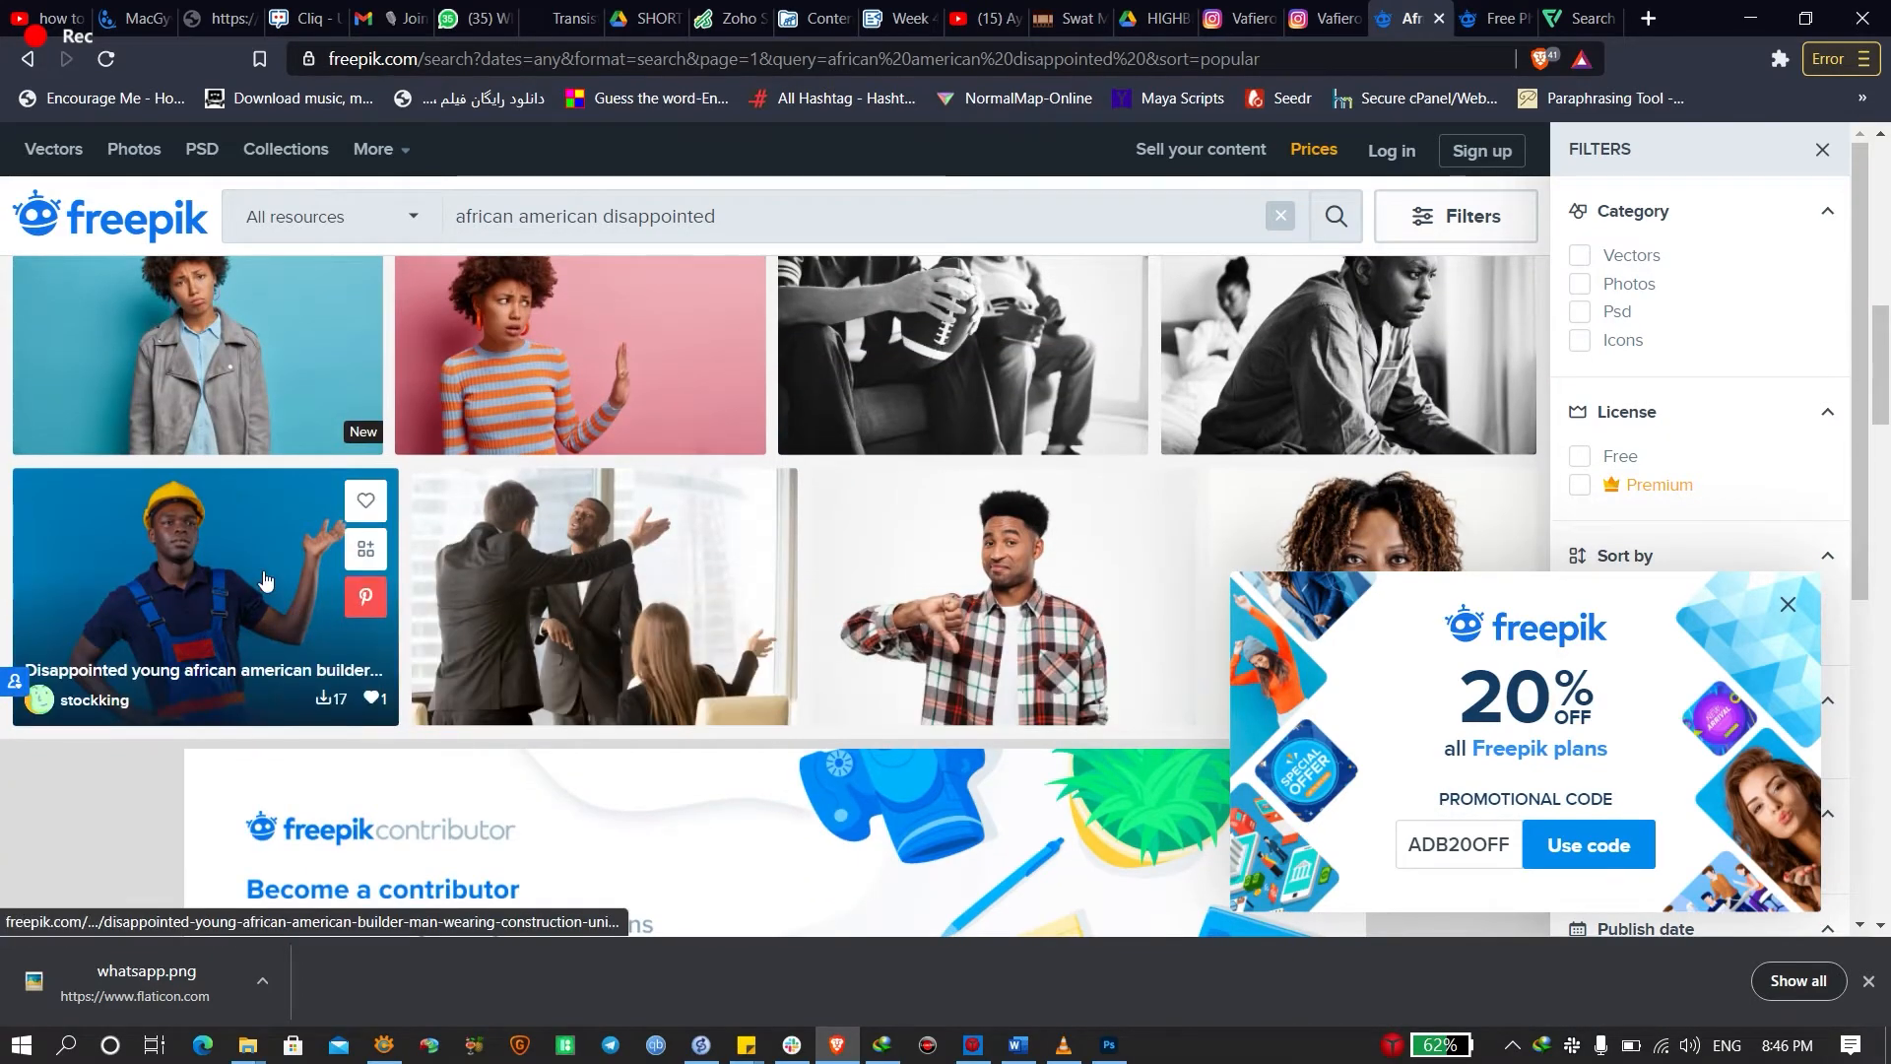
scroll(172, 530, "up", 1)
scroll(515, 486, "down", 5)
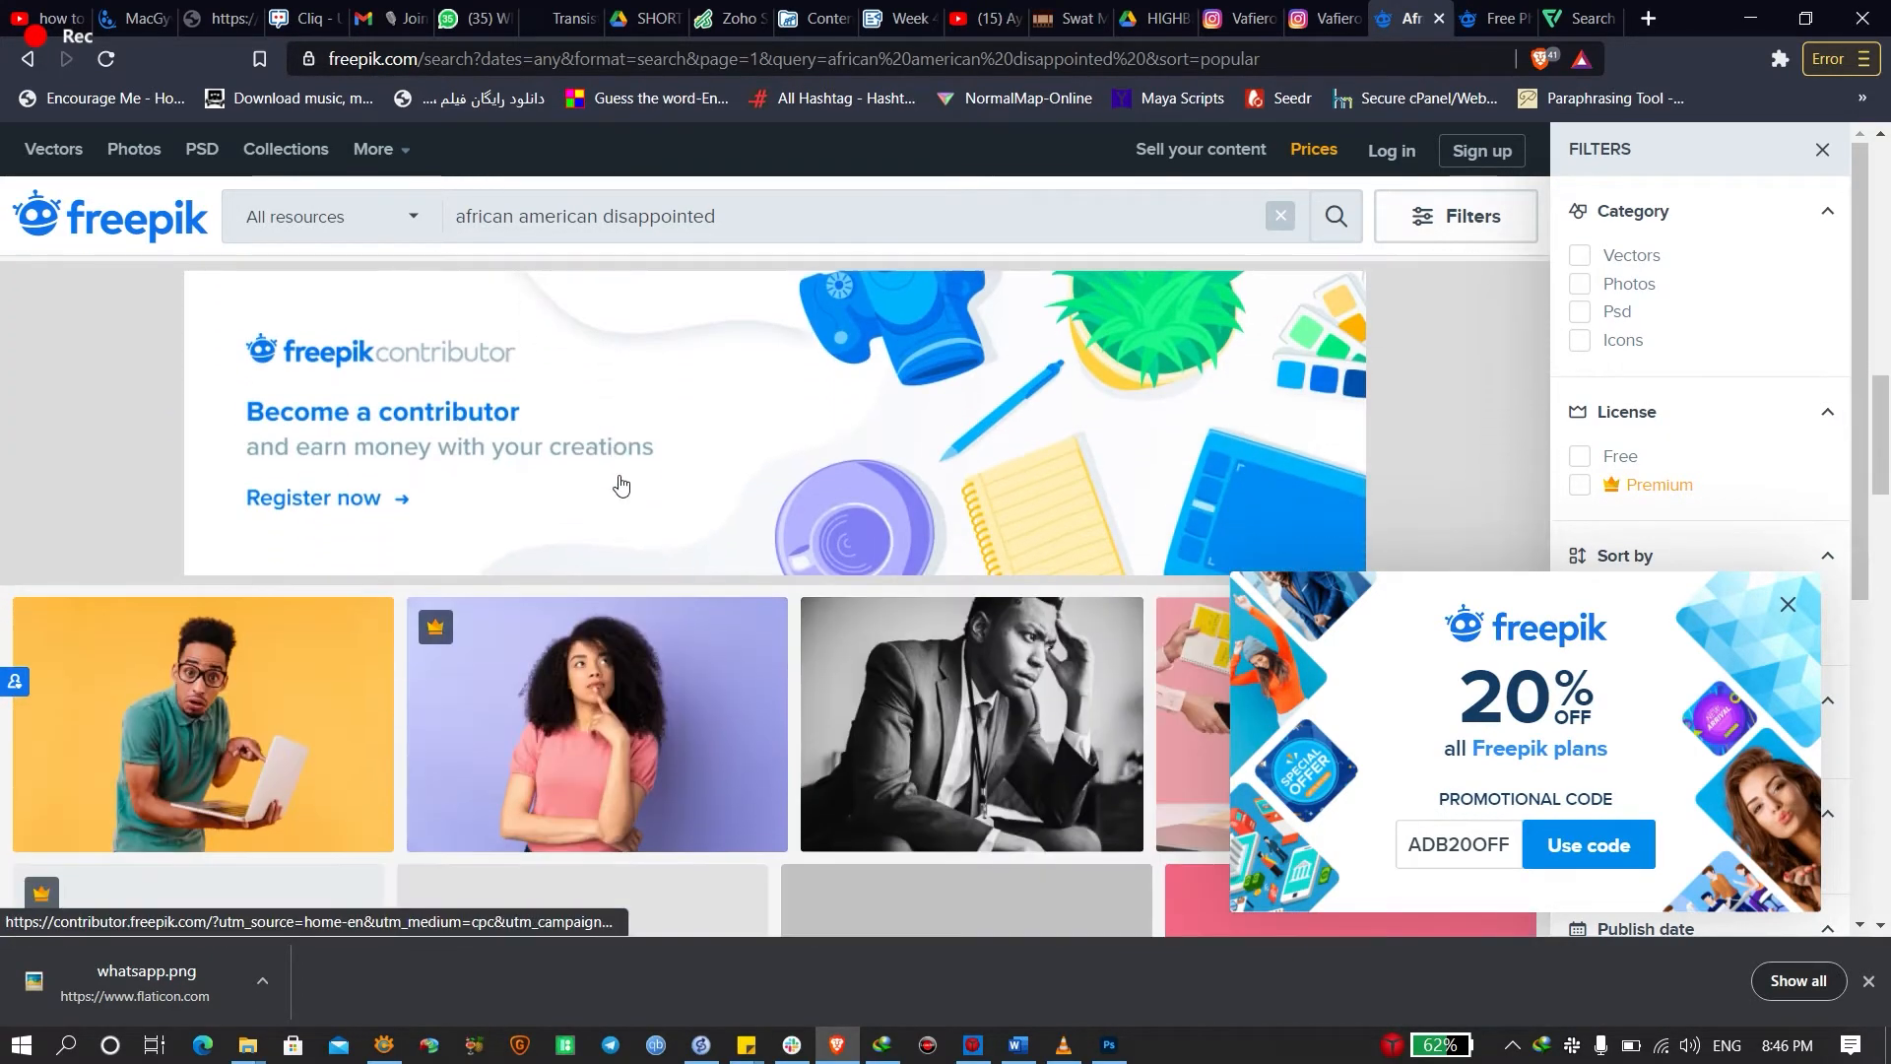
scroll(705, 443, "up", 2)
scroll(706, 443, "down", 3)
scroll(706, 439, "up", 3)
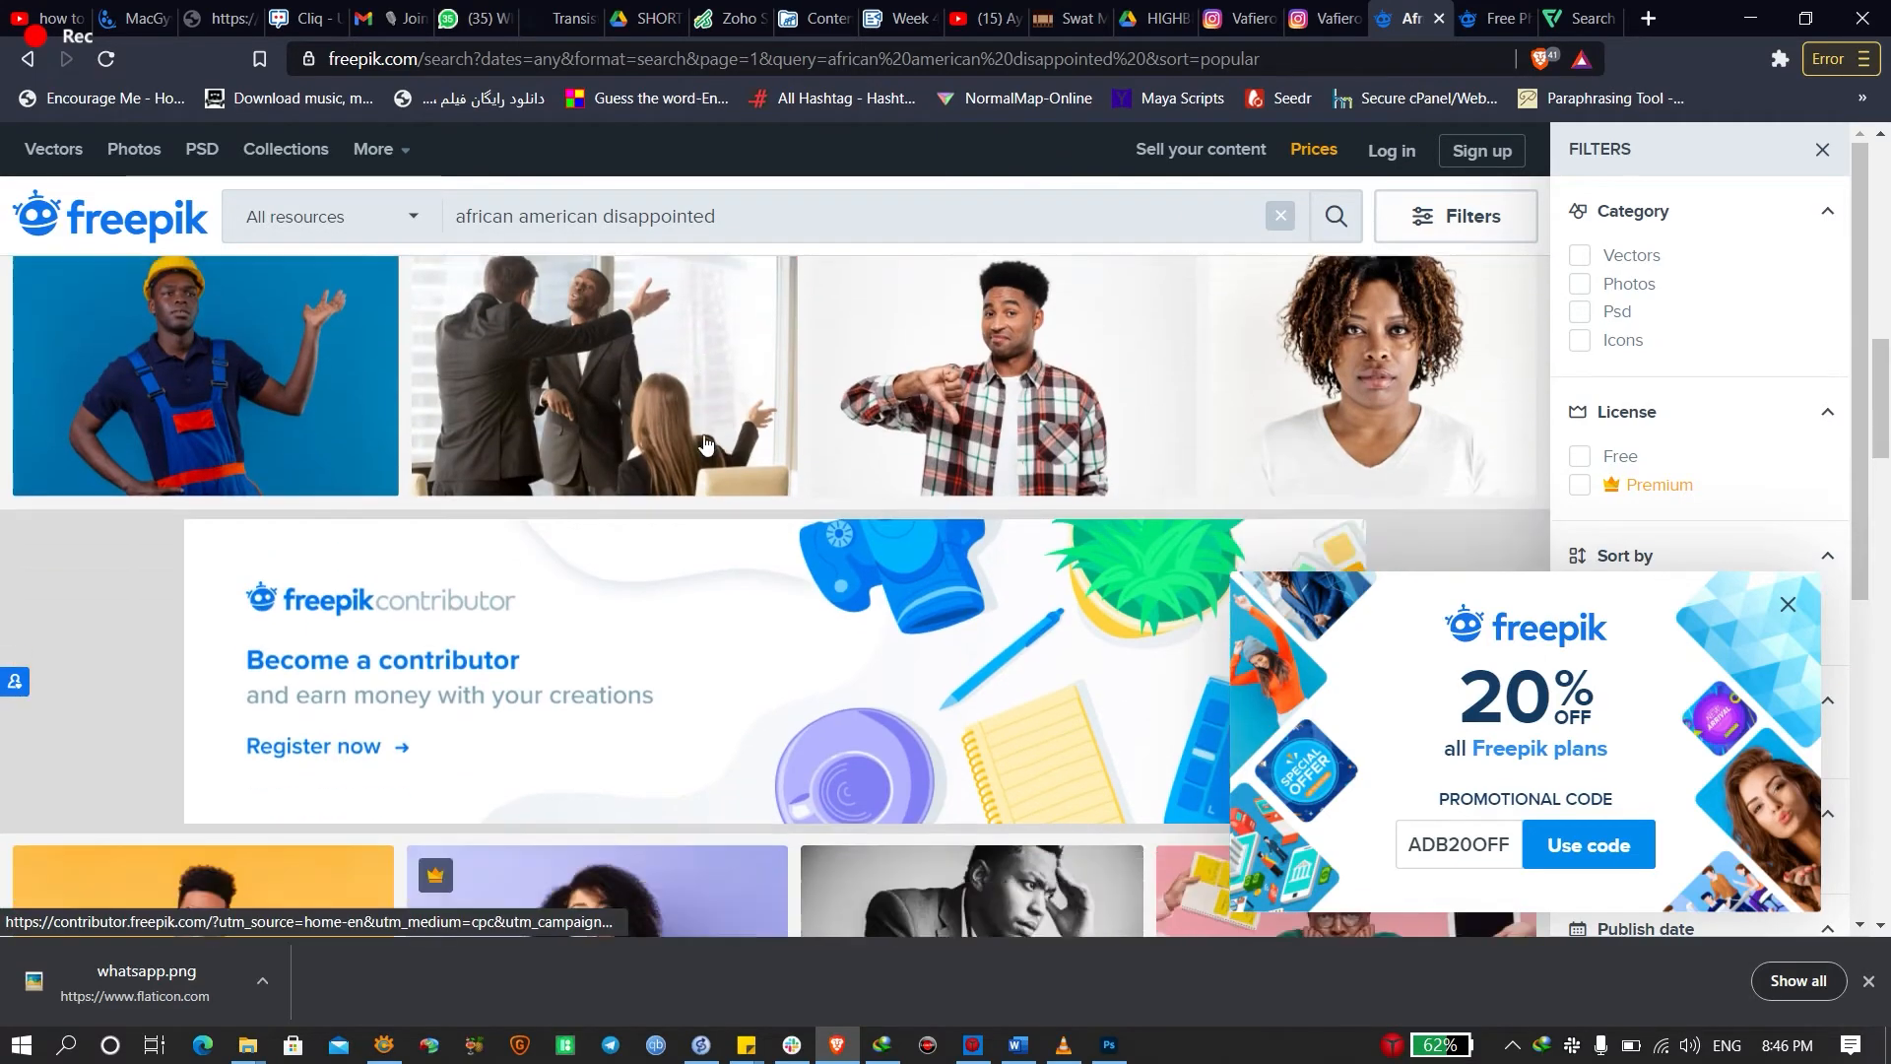
scroll(705, 439, "down", 7)
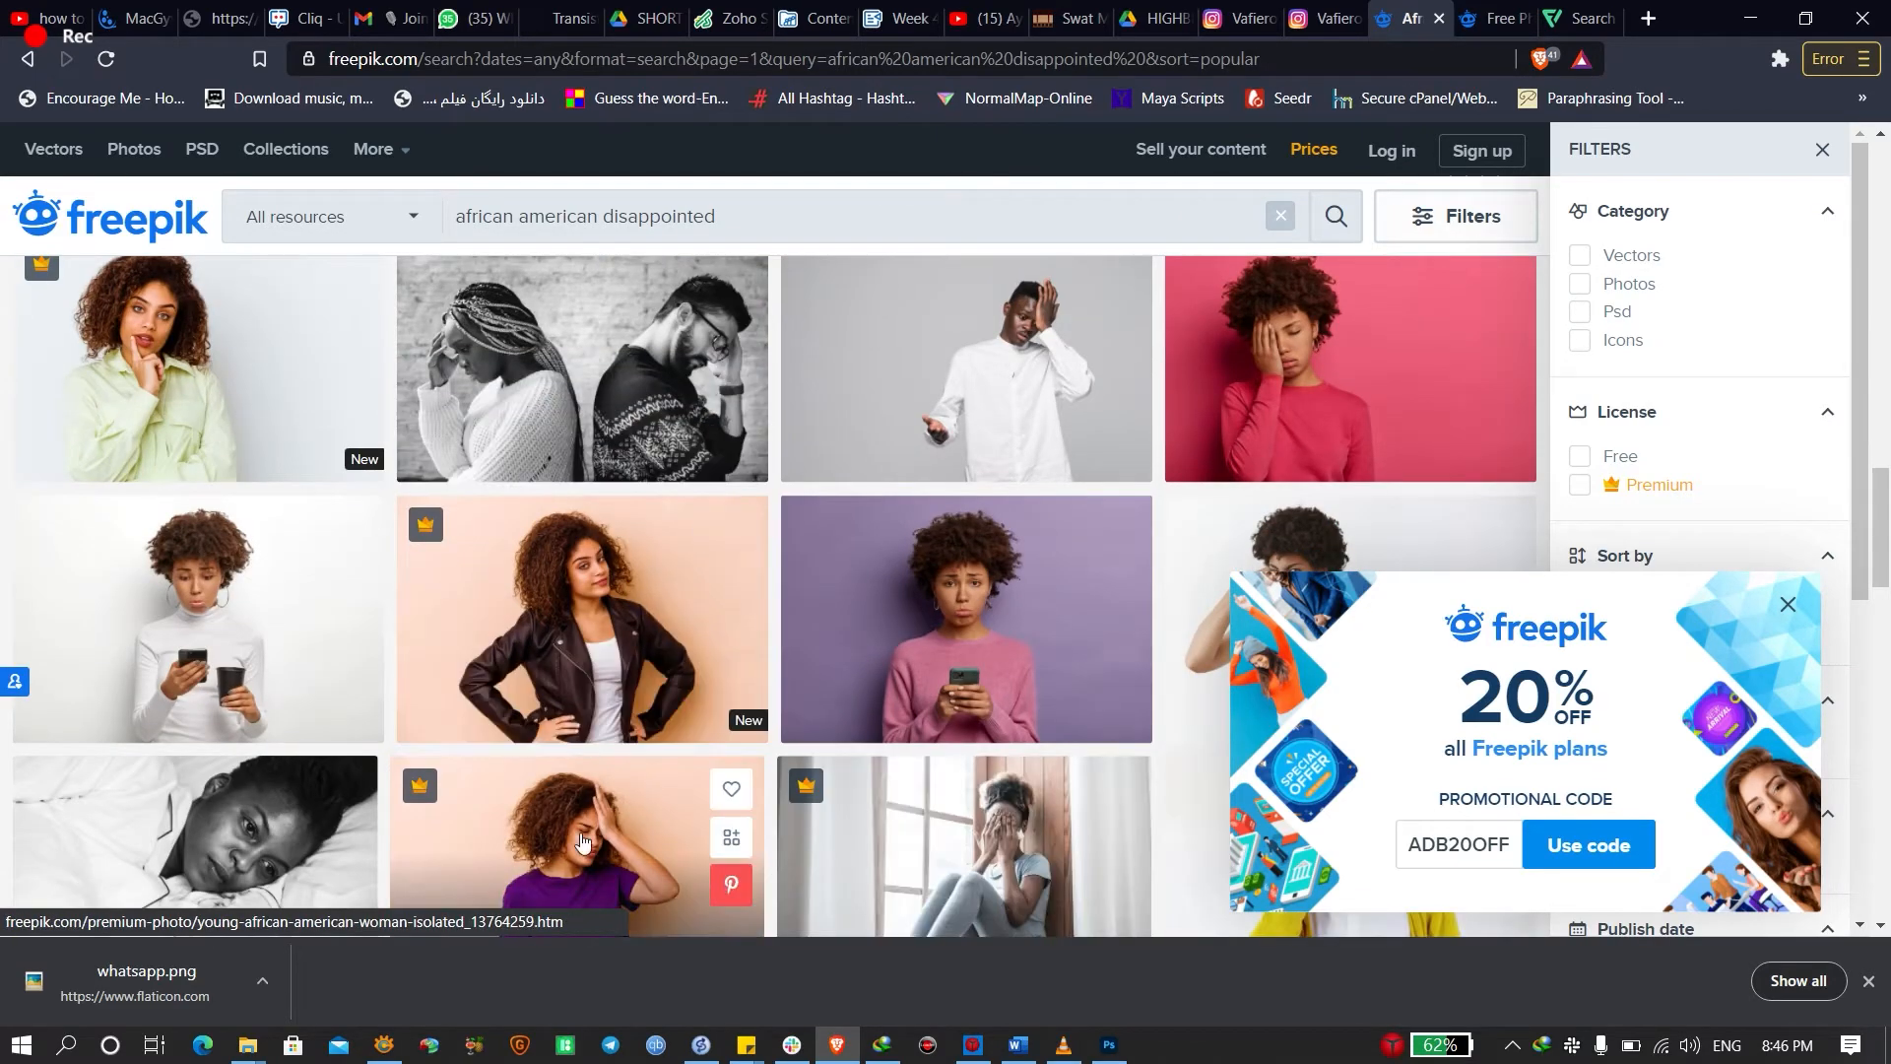
scroll(705, 552, "down", 2)
scroll(640, 562, "down", 4)
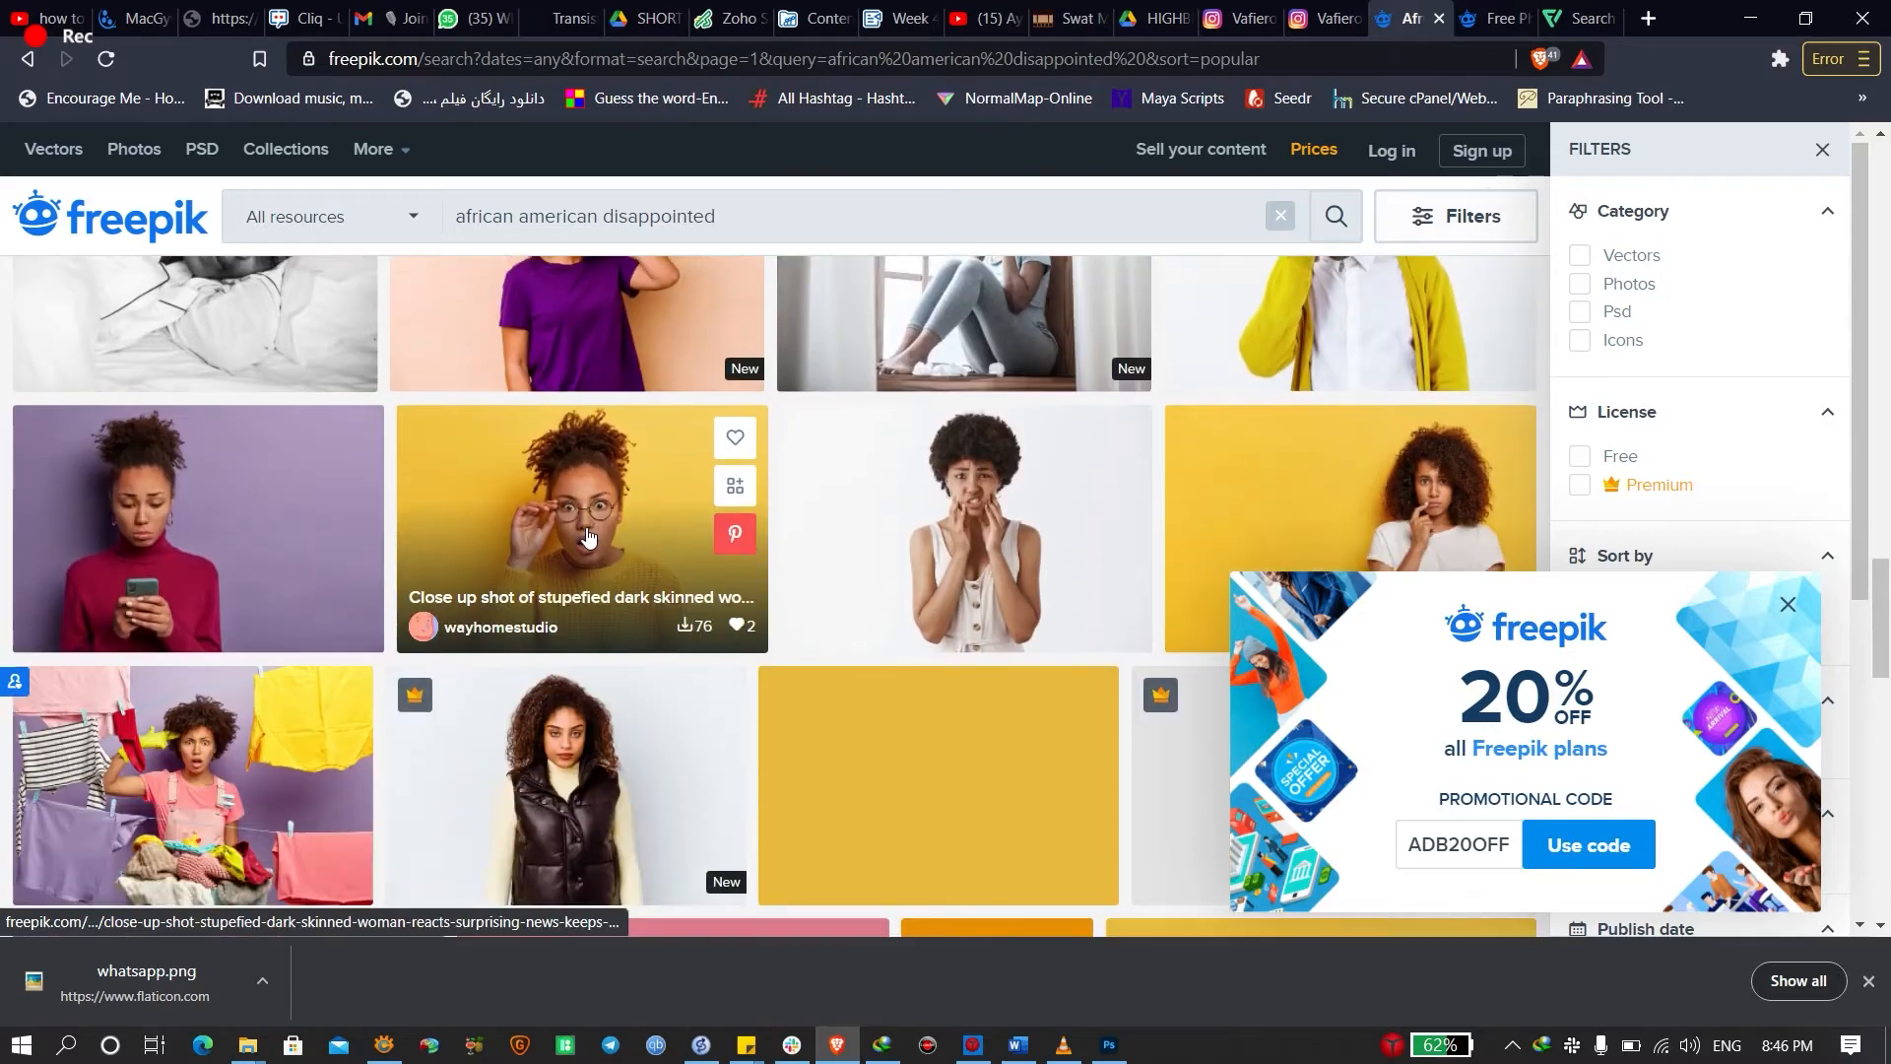
scroll(592, 542, "up", 3)
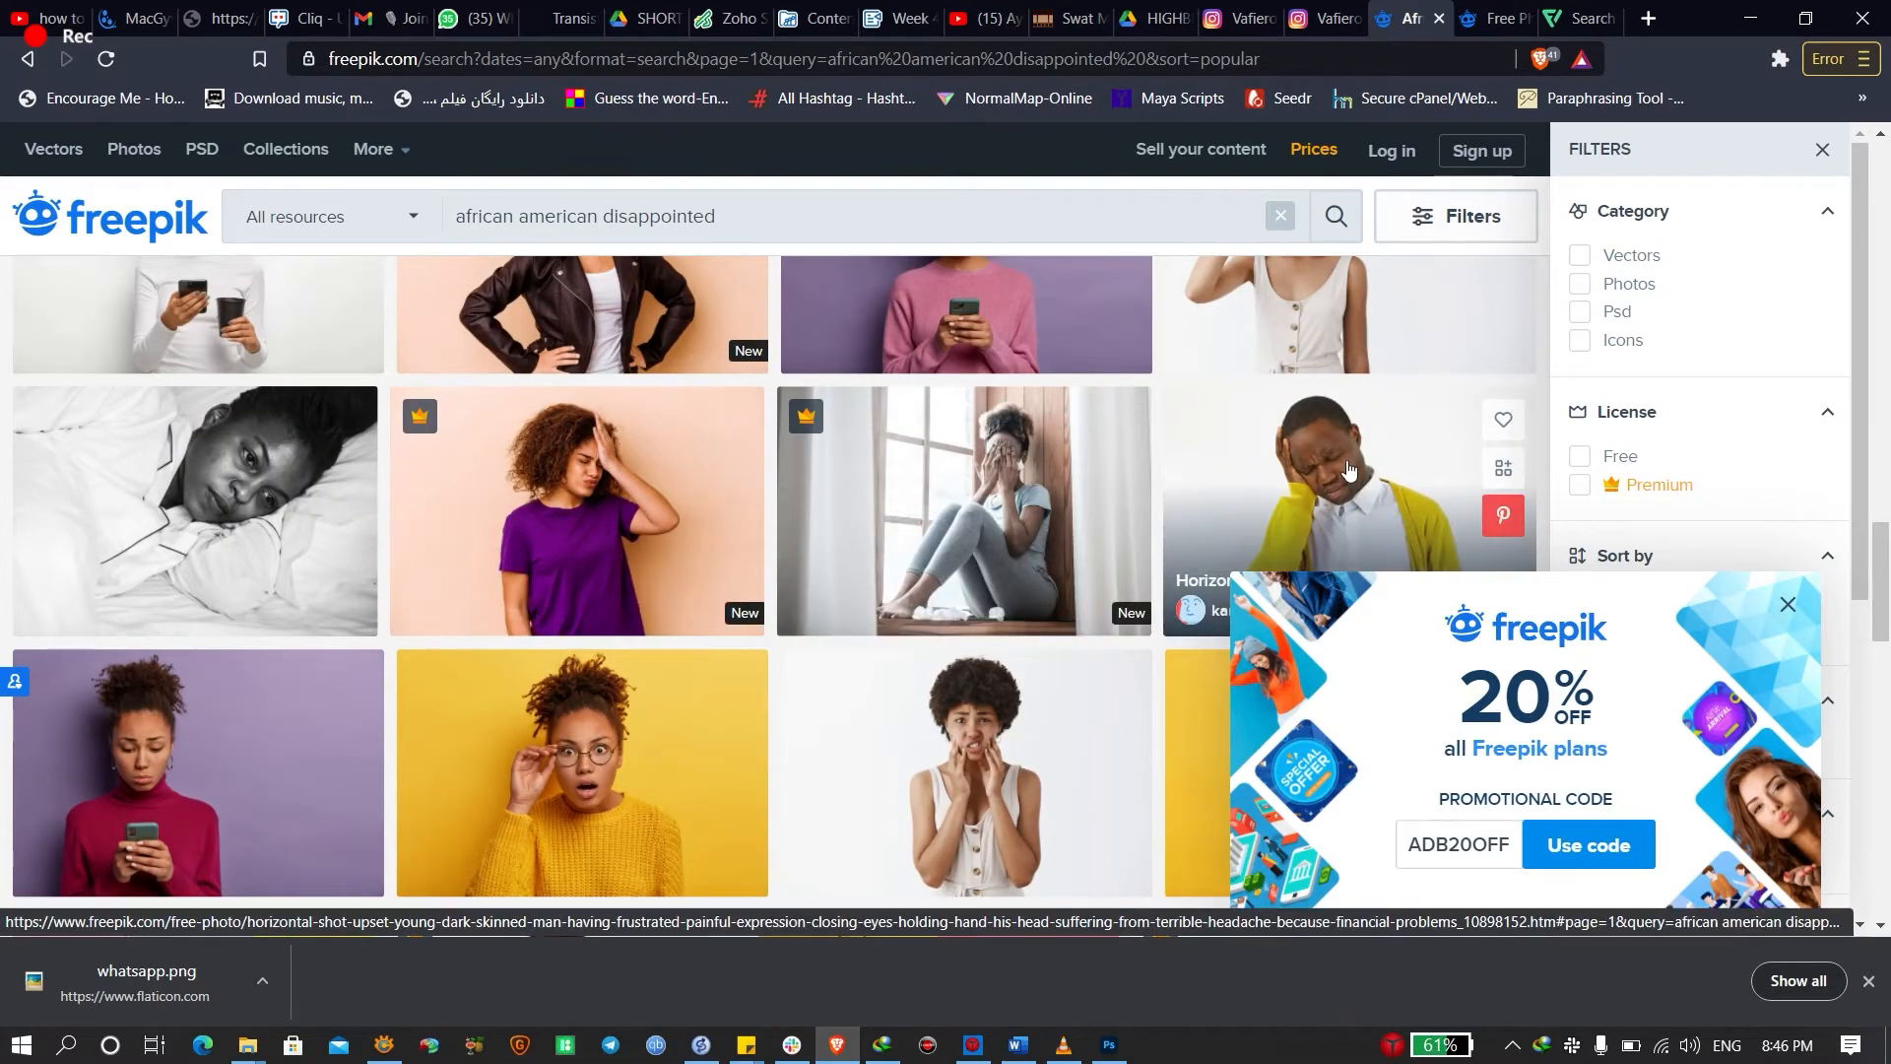
Free-download the upset man-with-headache photo as a JPG into Downloads, dismissing the promo popup
left_click(1397, 522)
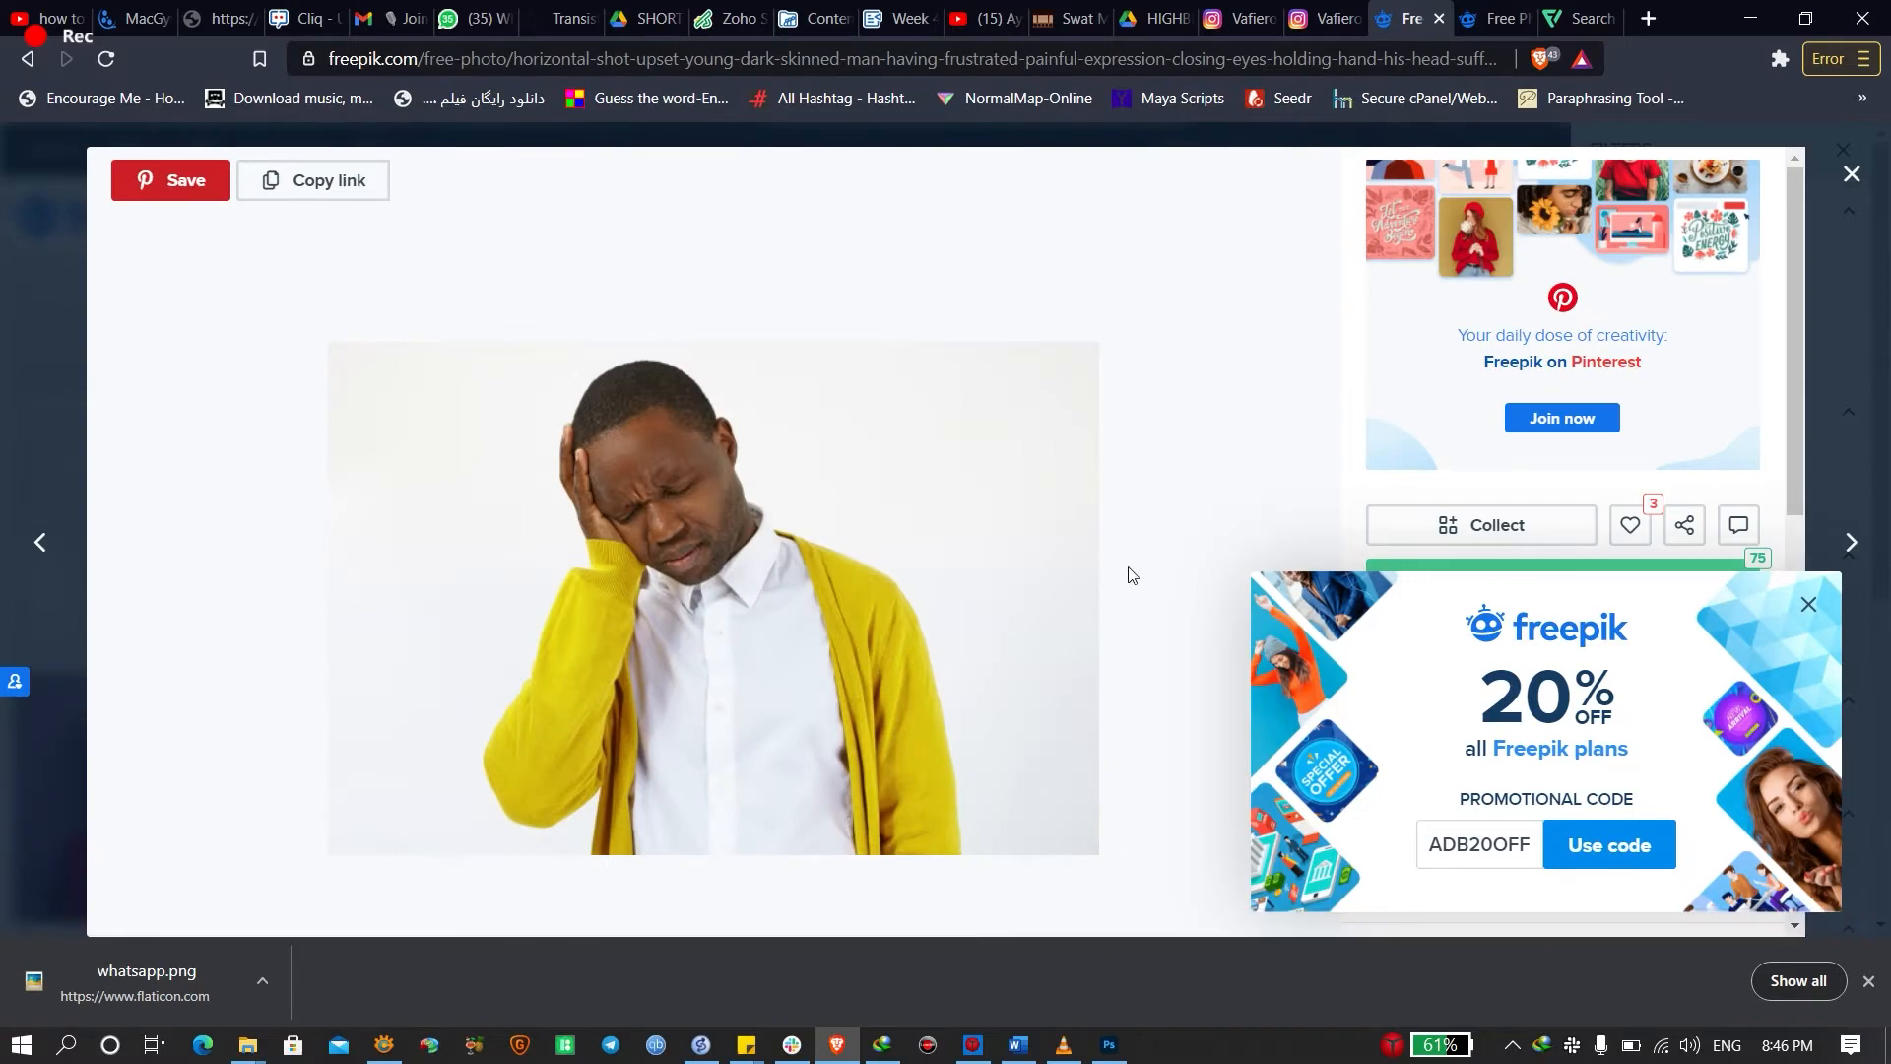
left_click(1424, 569)
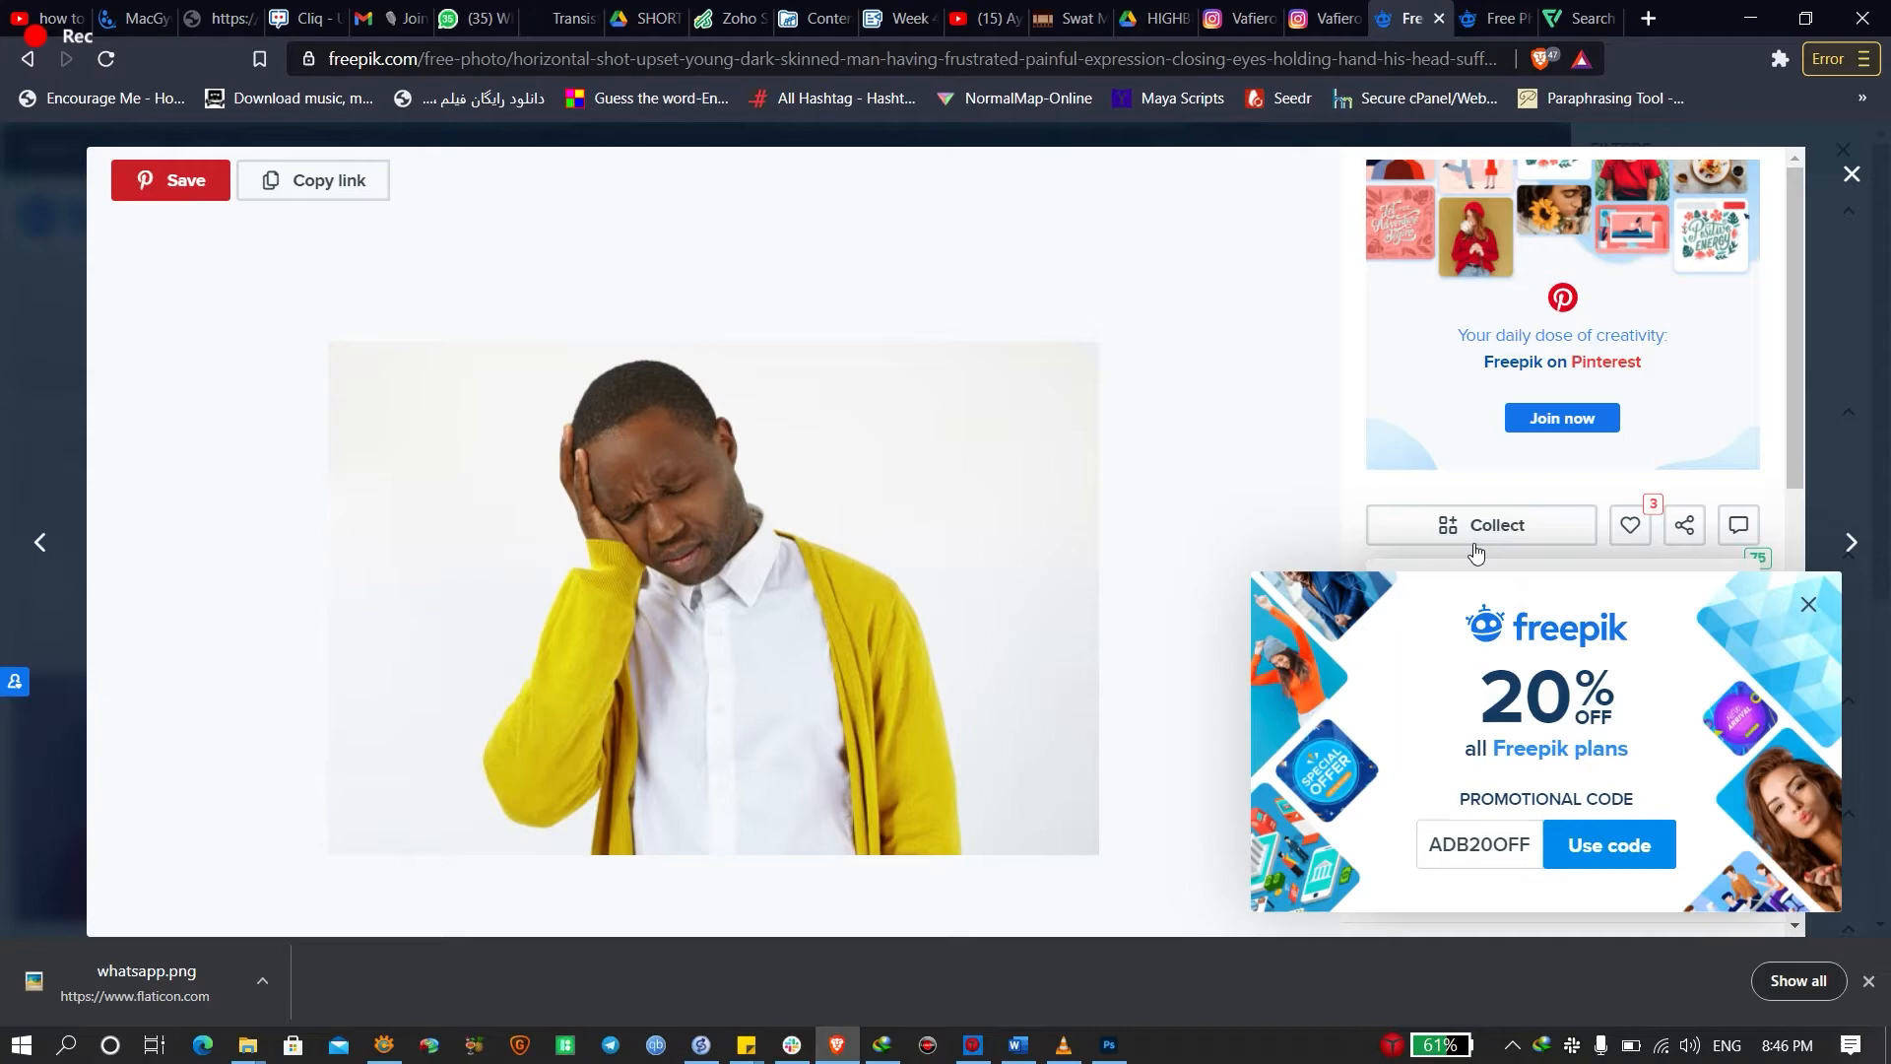
left_click(1808, 603)
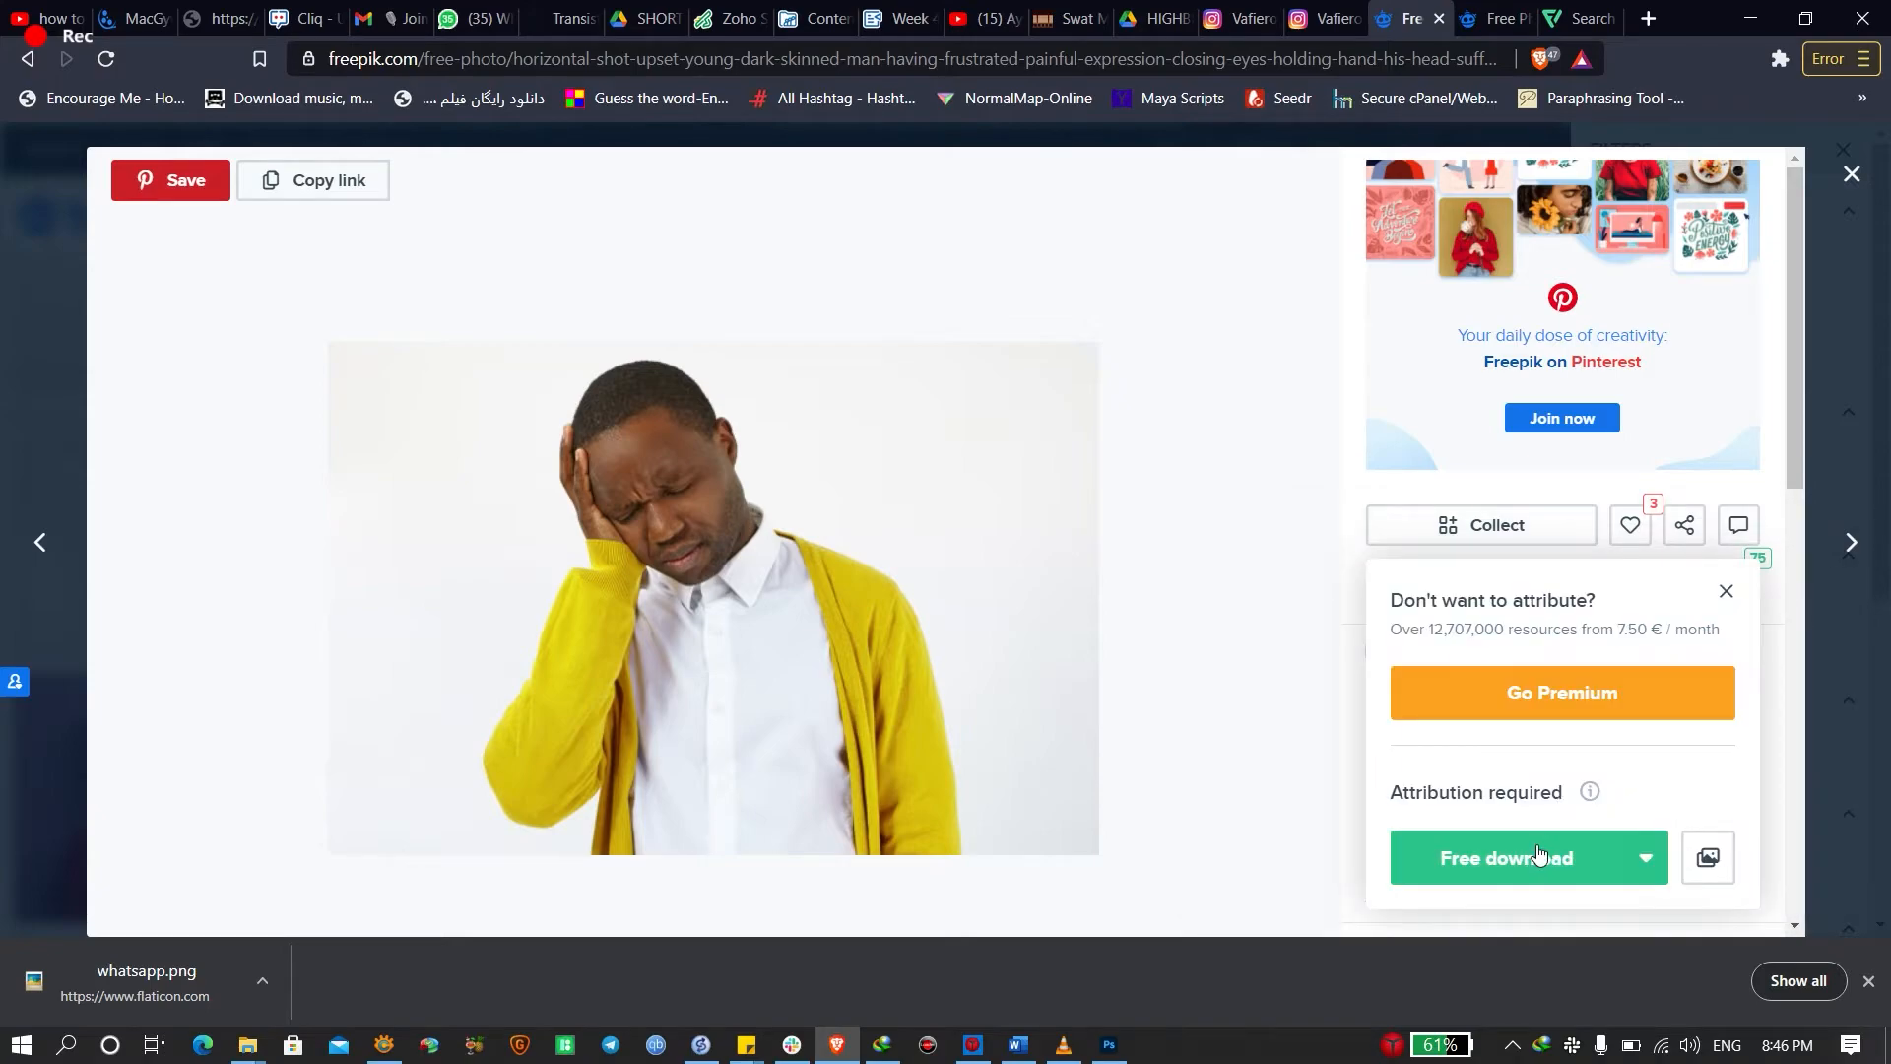
left_click(1507, 857)
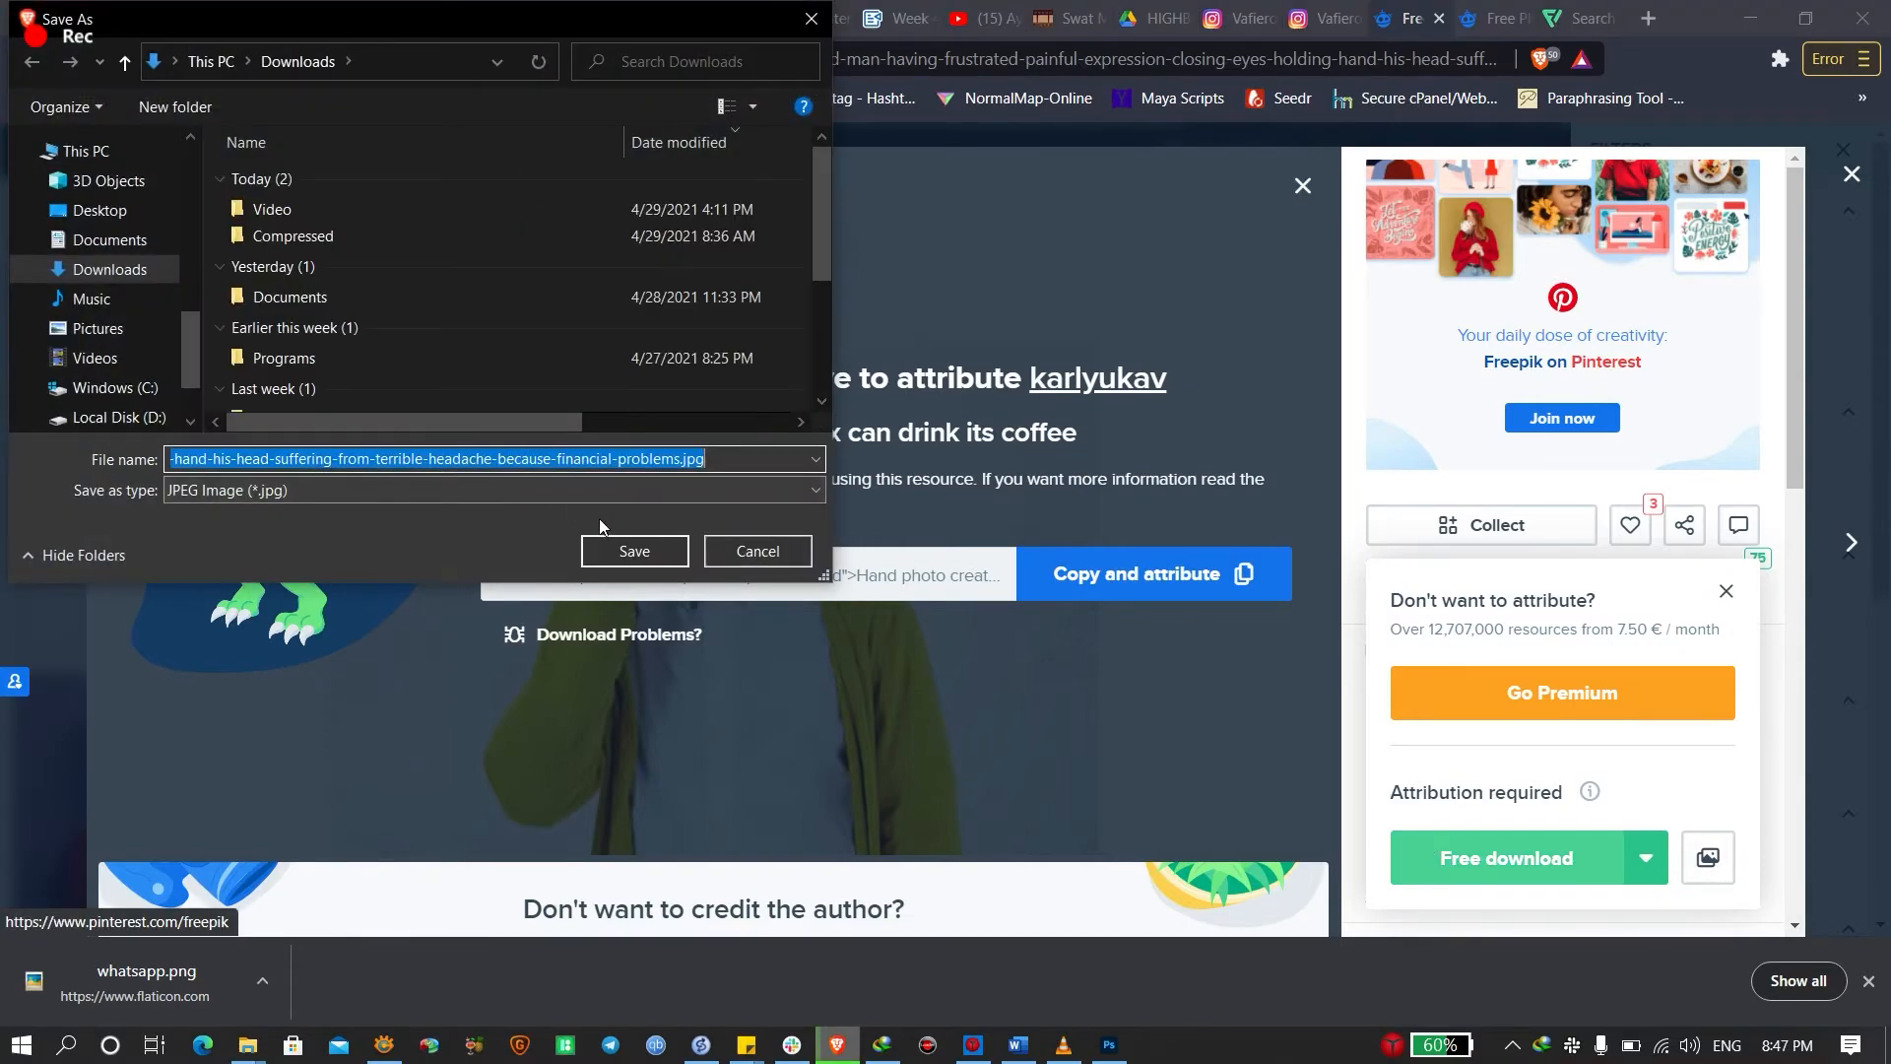
left_click(611, 556)
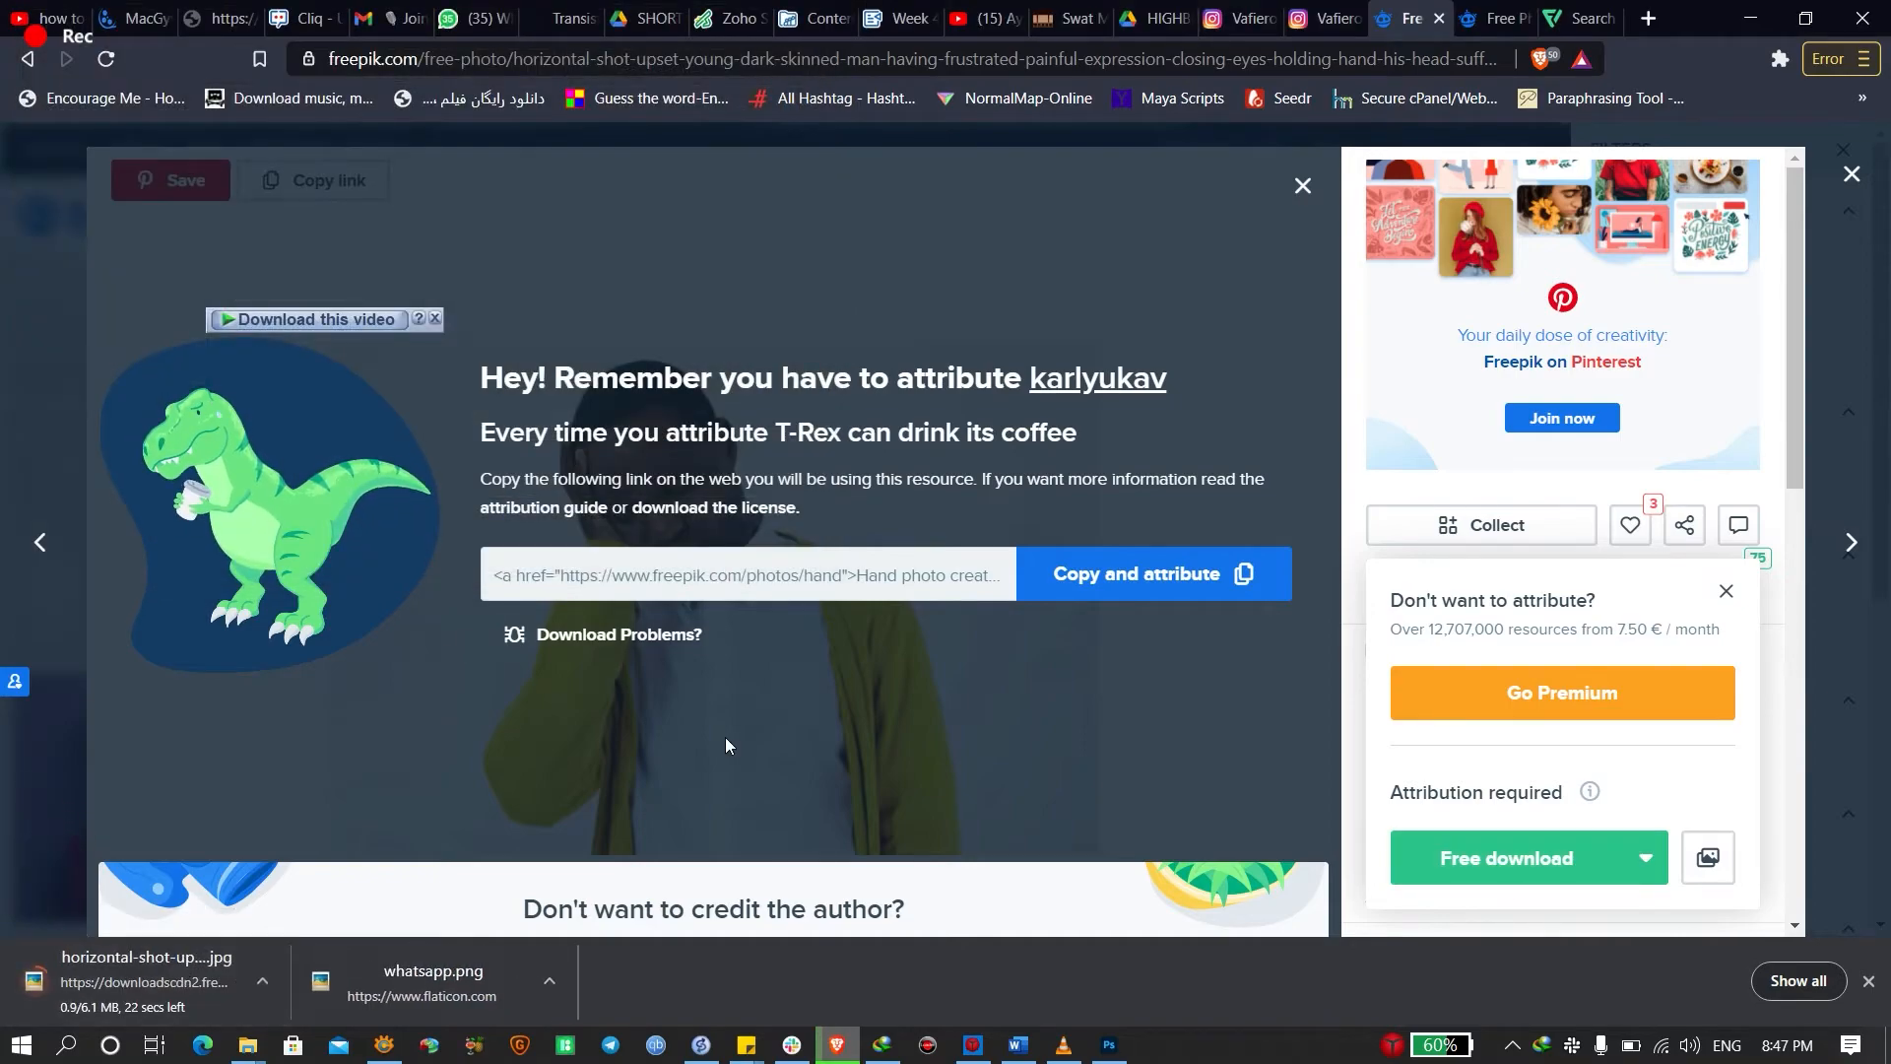
Close the attribution reminder, then open and dismiss the photo's image options
left_click(1302, 185)
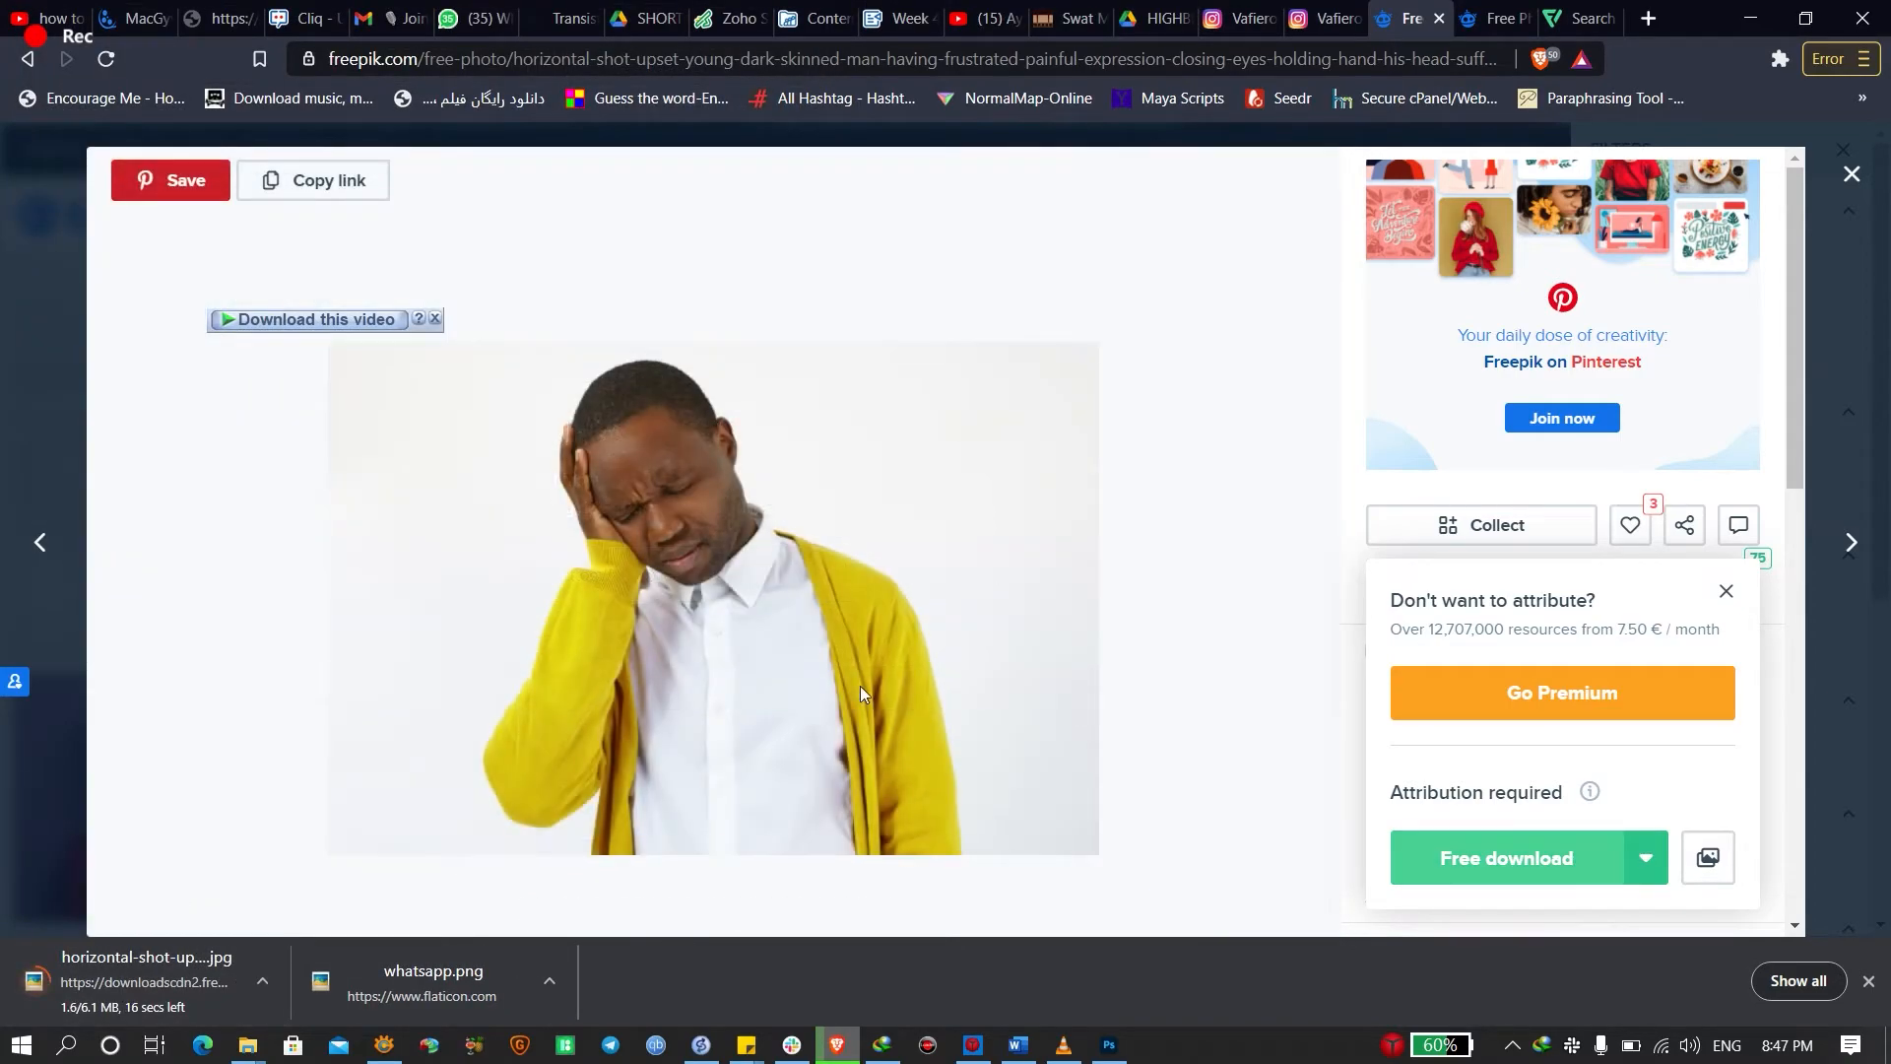
right_click(652, 483)
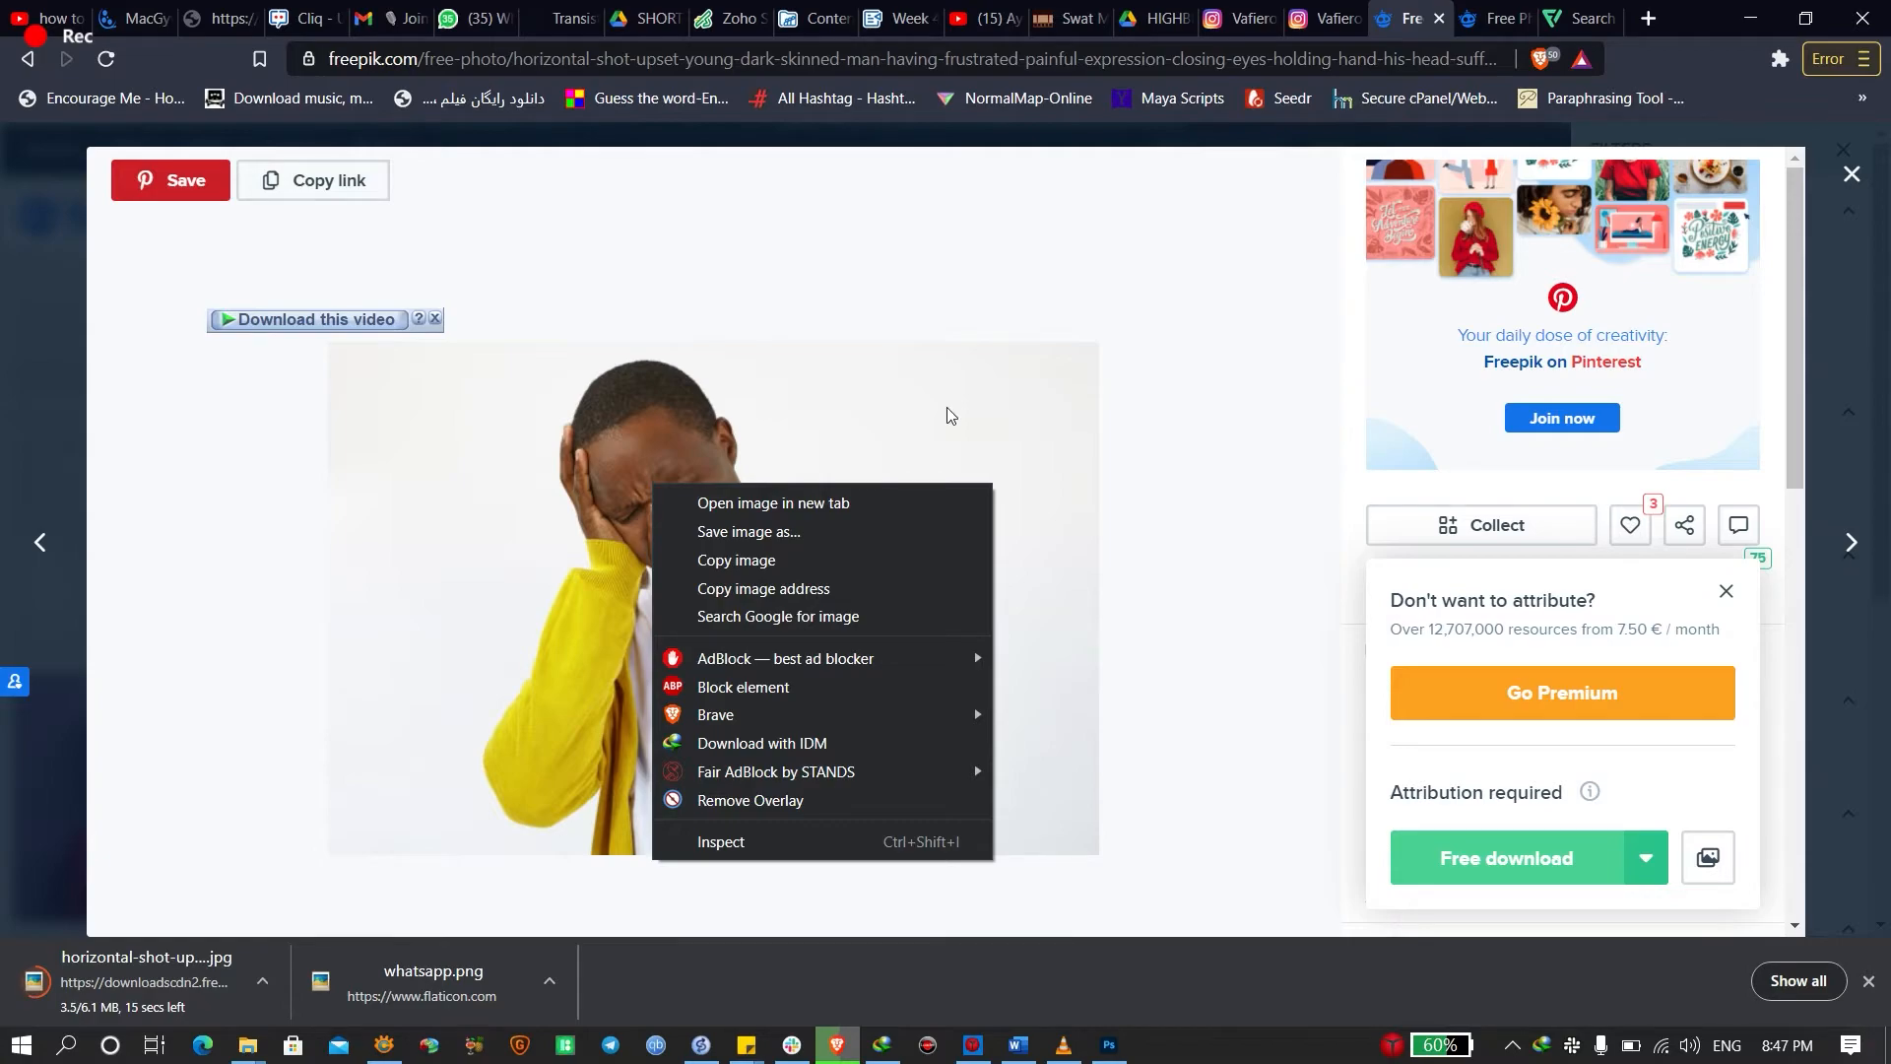
left_click(1391, 5)
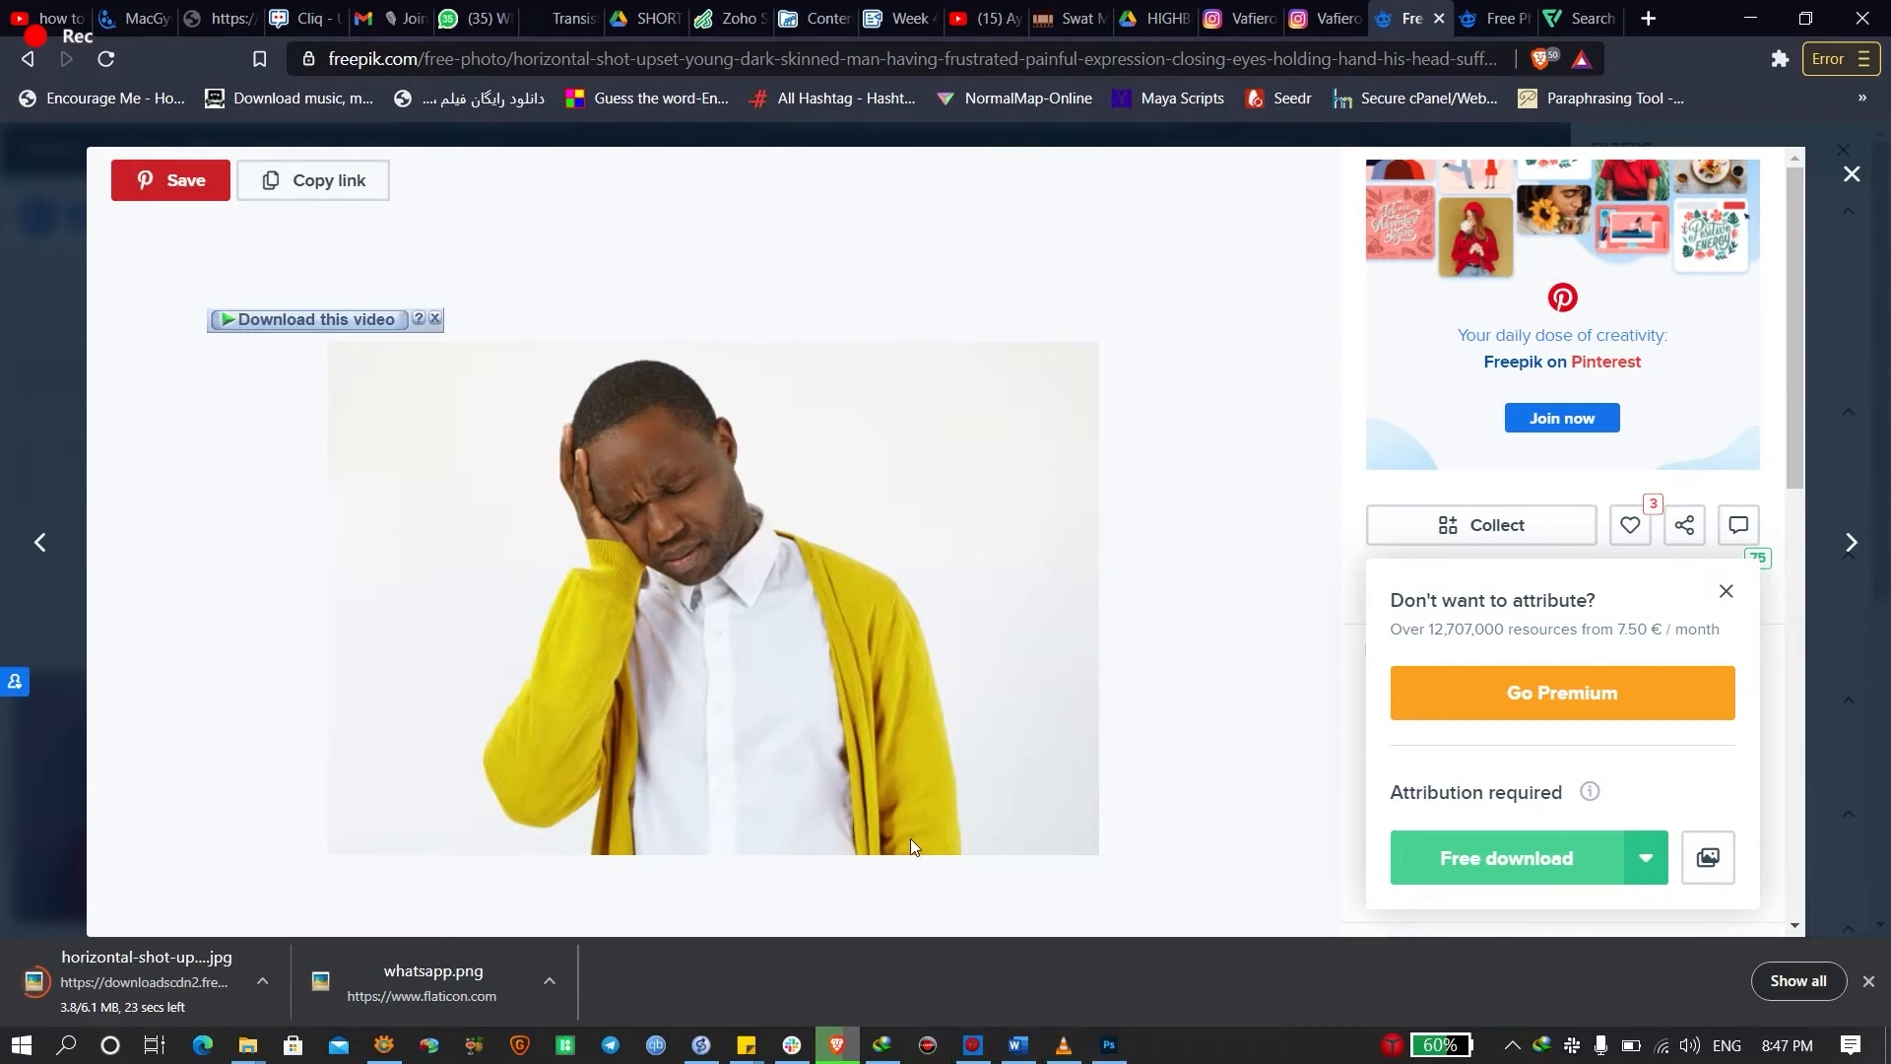
mouse_move(1063, 1044)
Widen the orange Lagos headline to 120% and nudge the DON'T LOOSE block up
left_click(1109, 1046)
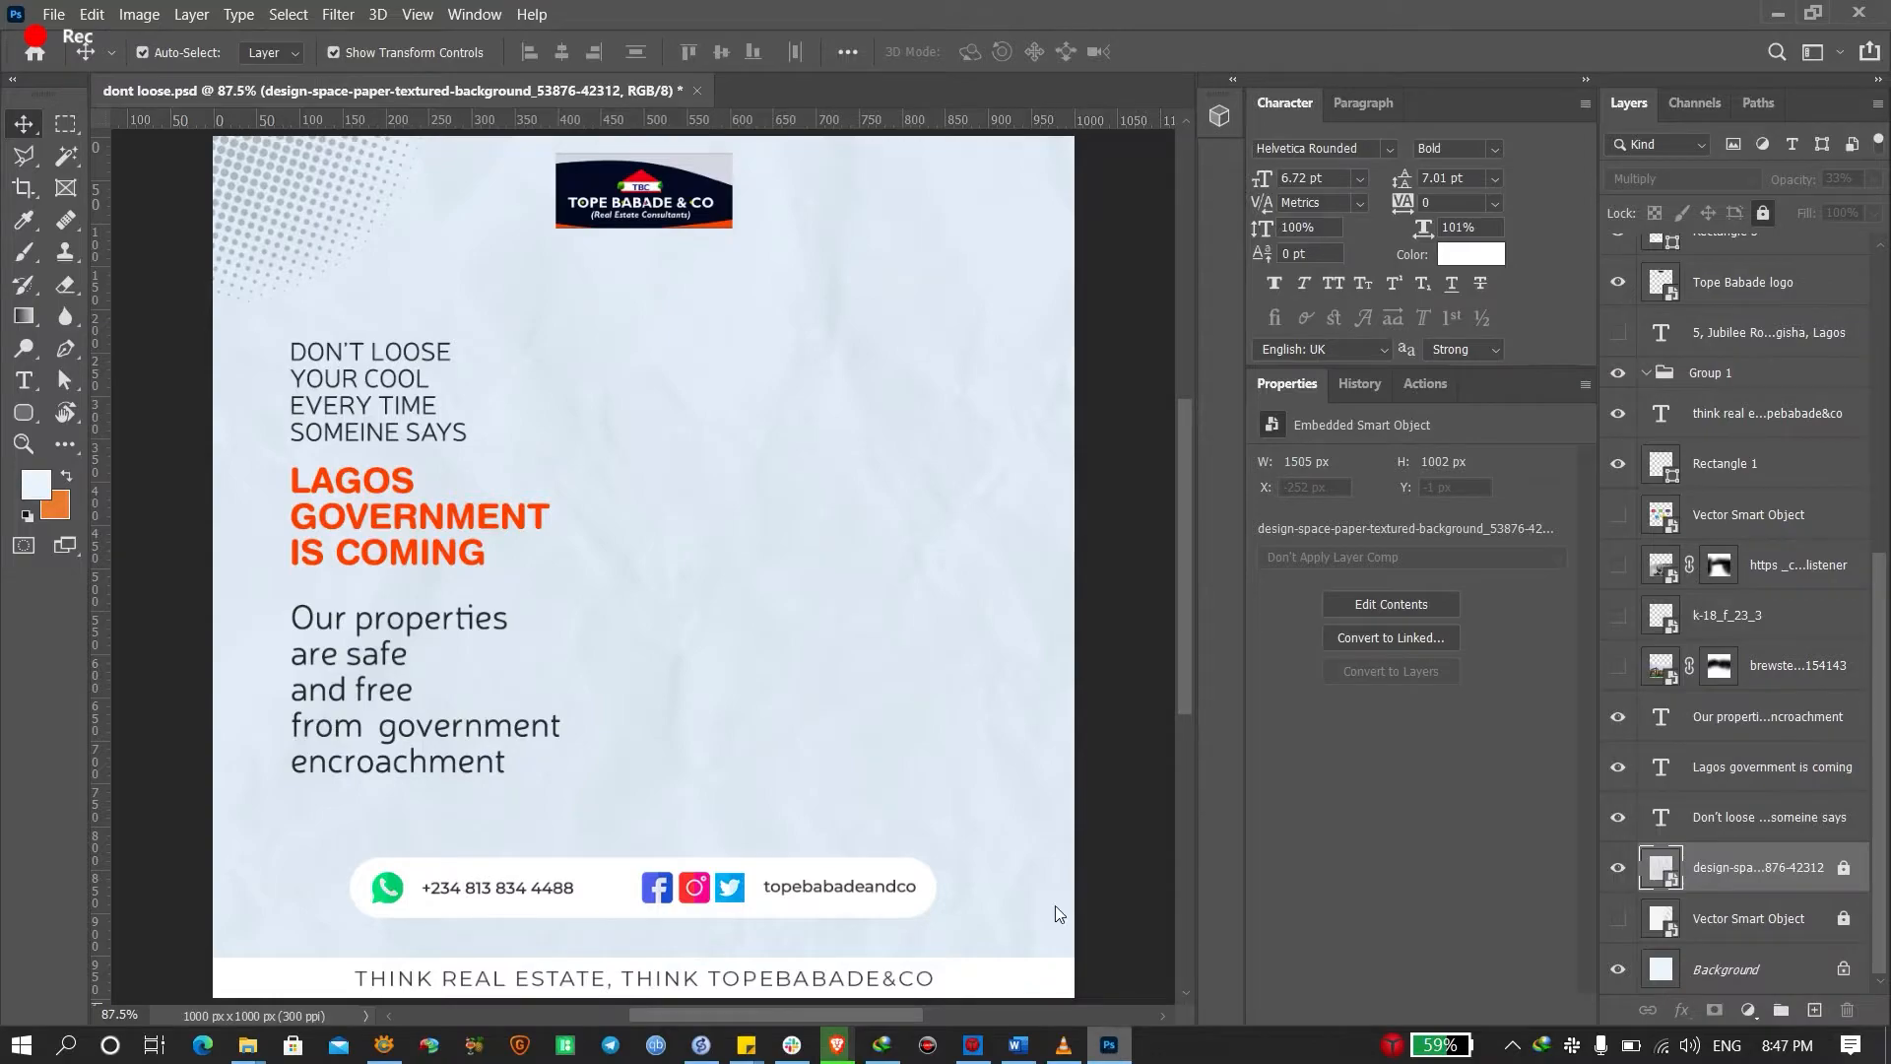
left_click(438, 551)
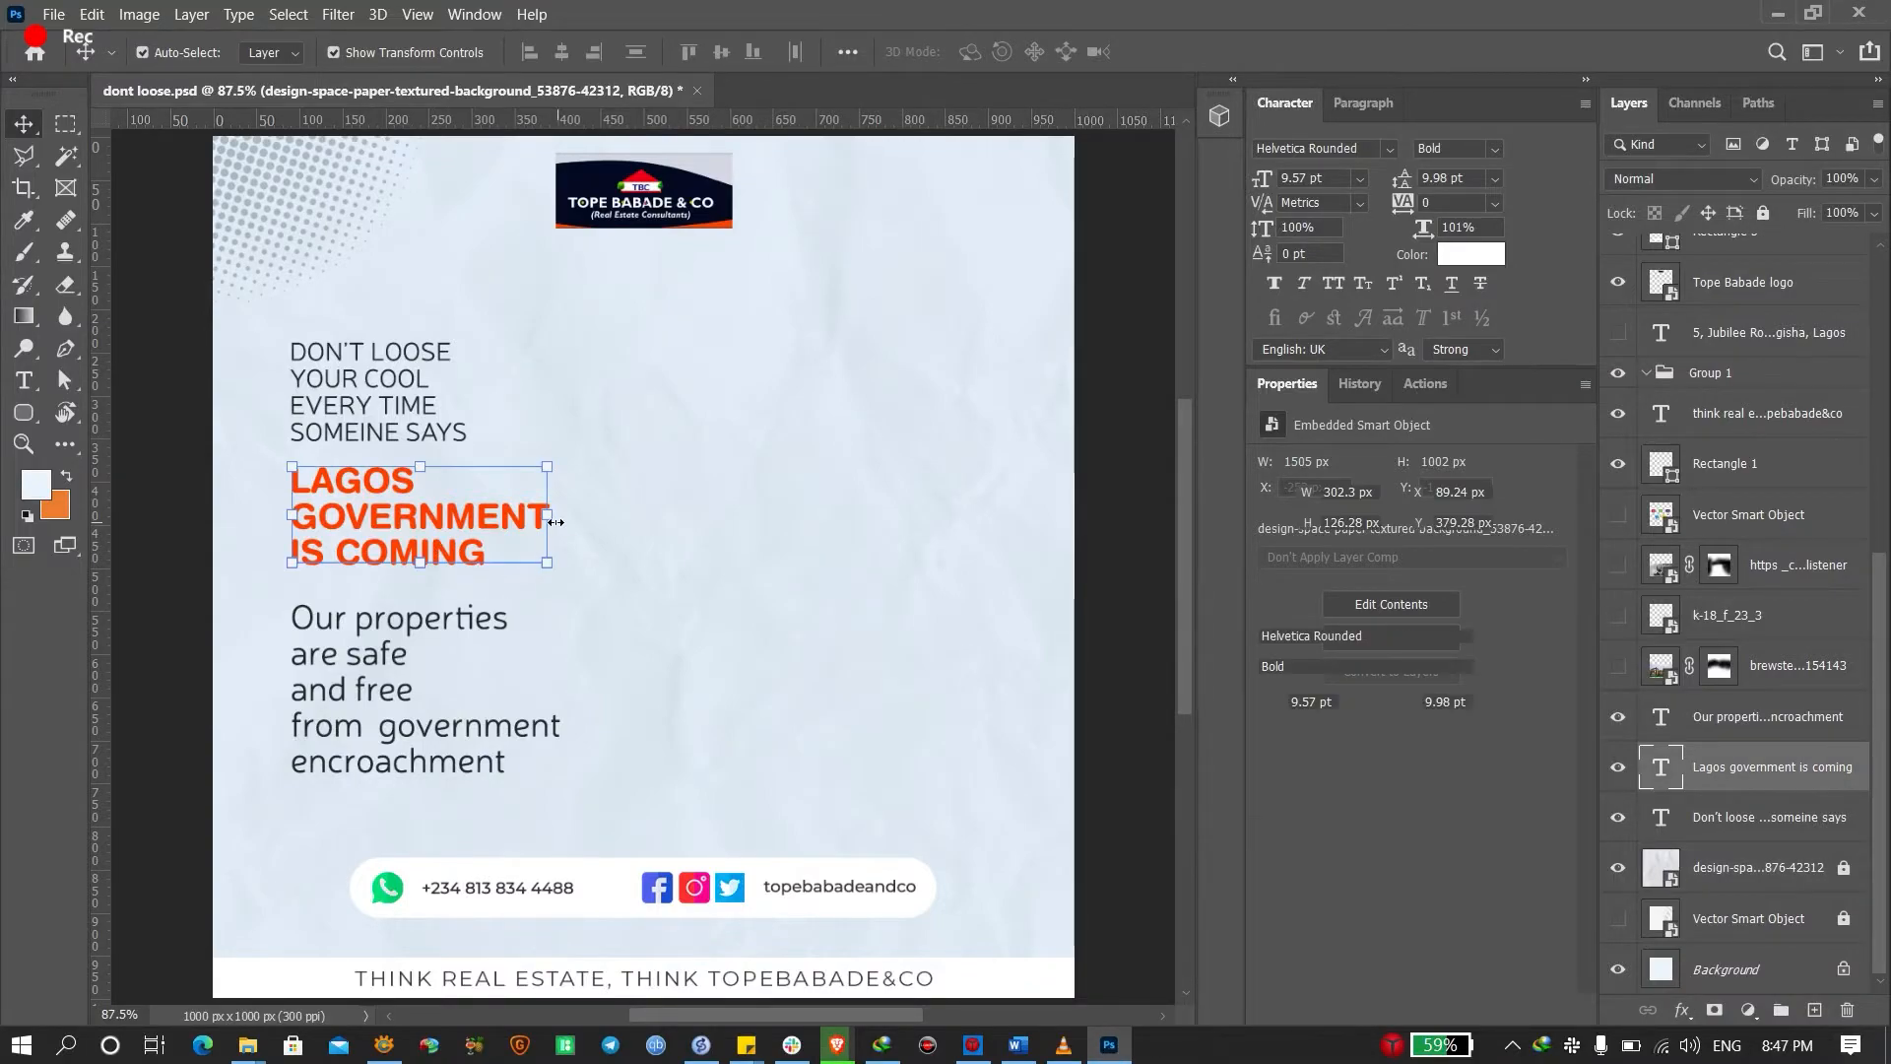
left_click_drag(562, 529, 606, 523)
key("Return")
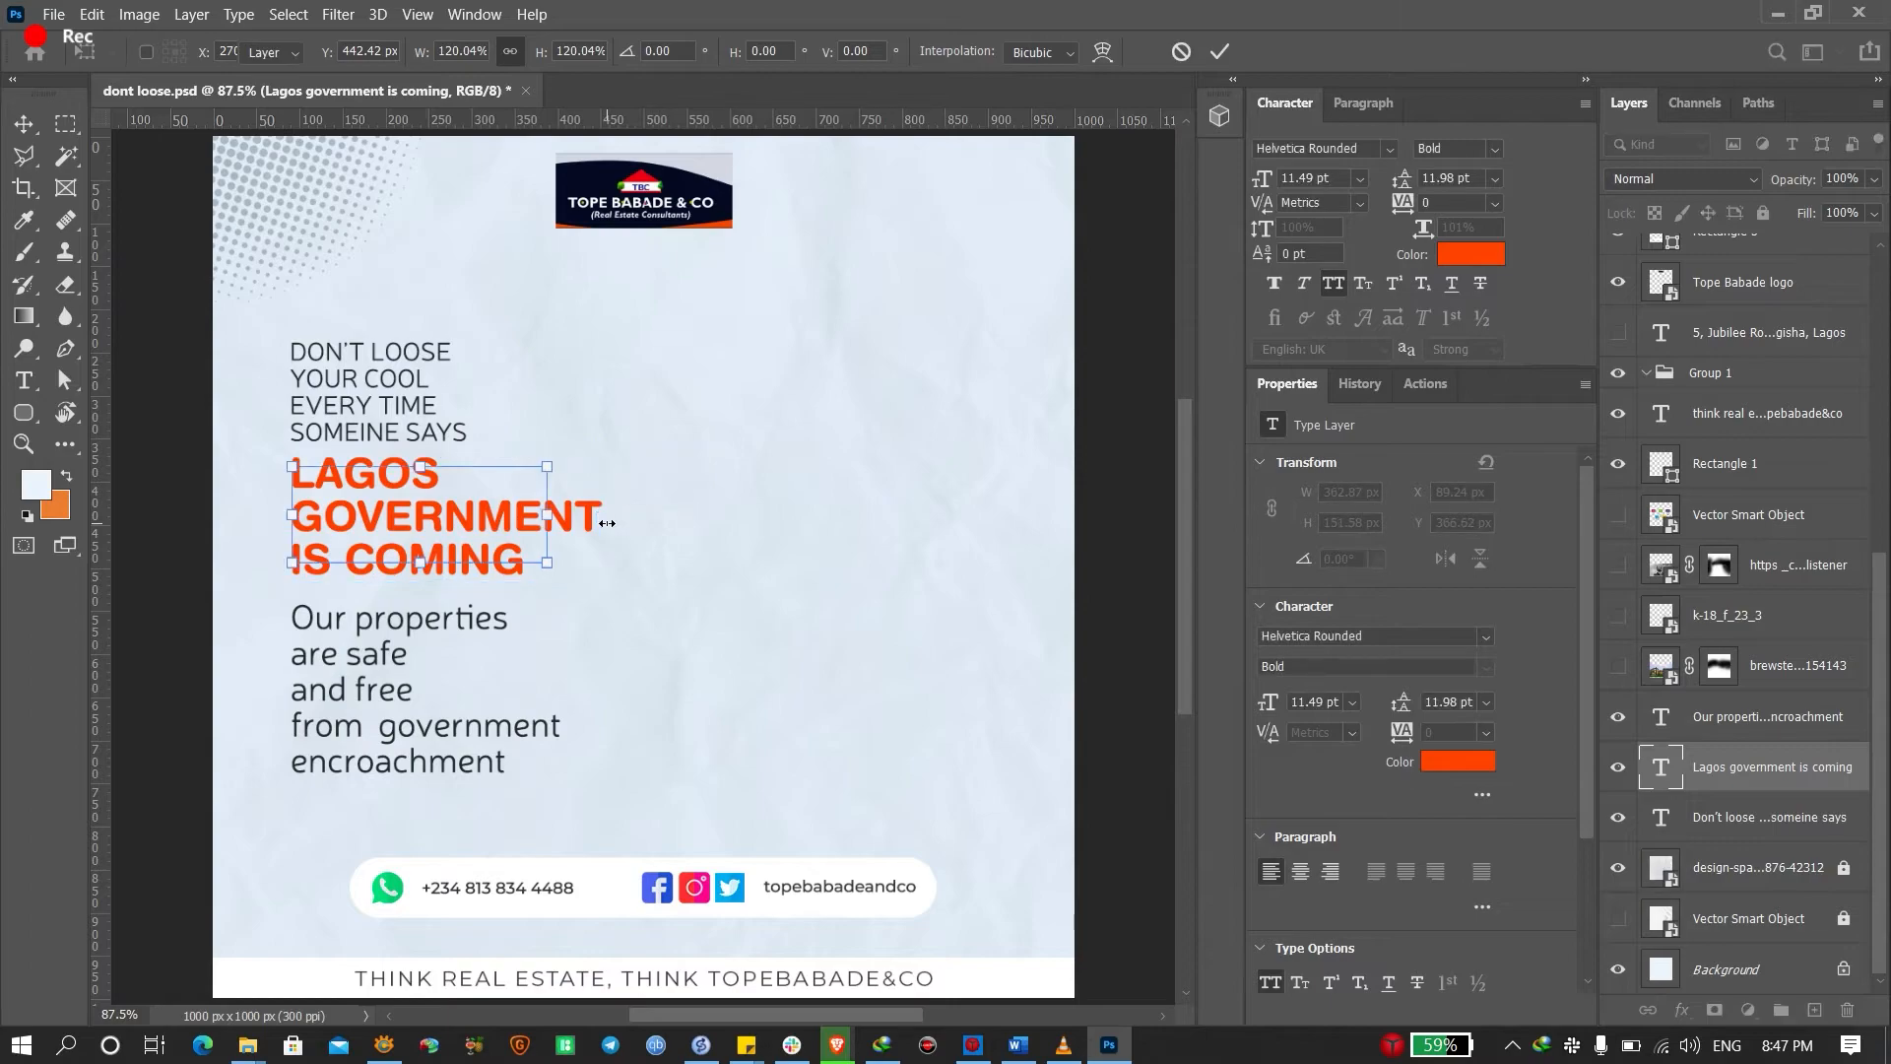
left_click_drag(398, 406, 398, 393)
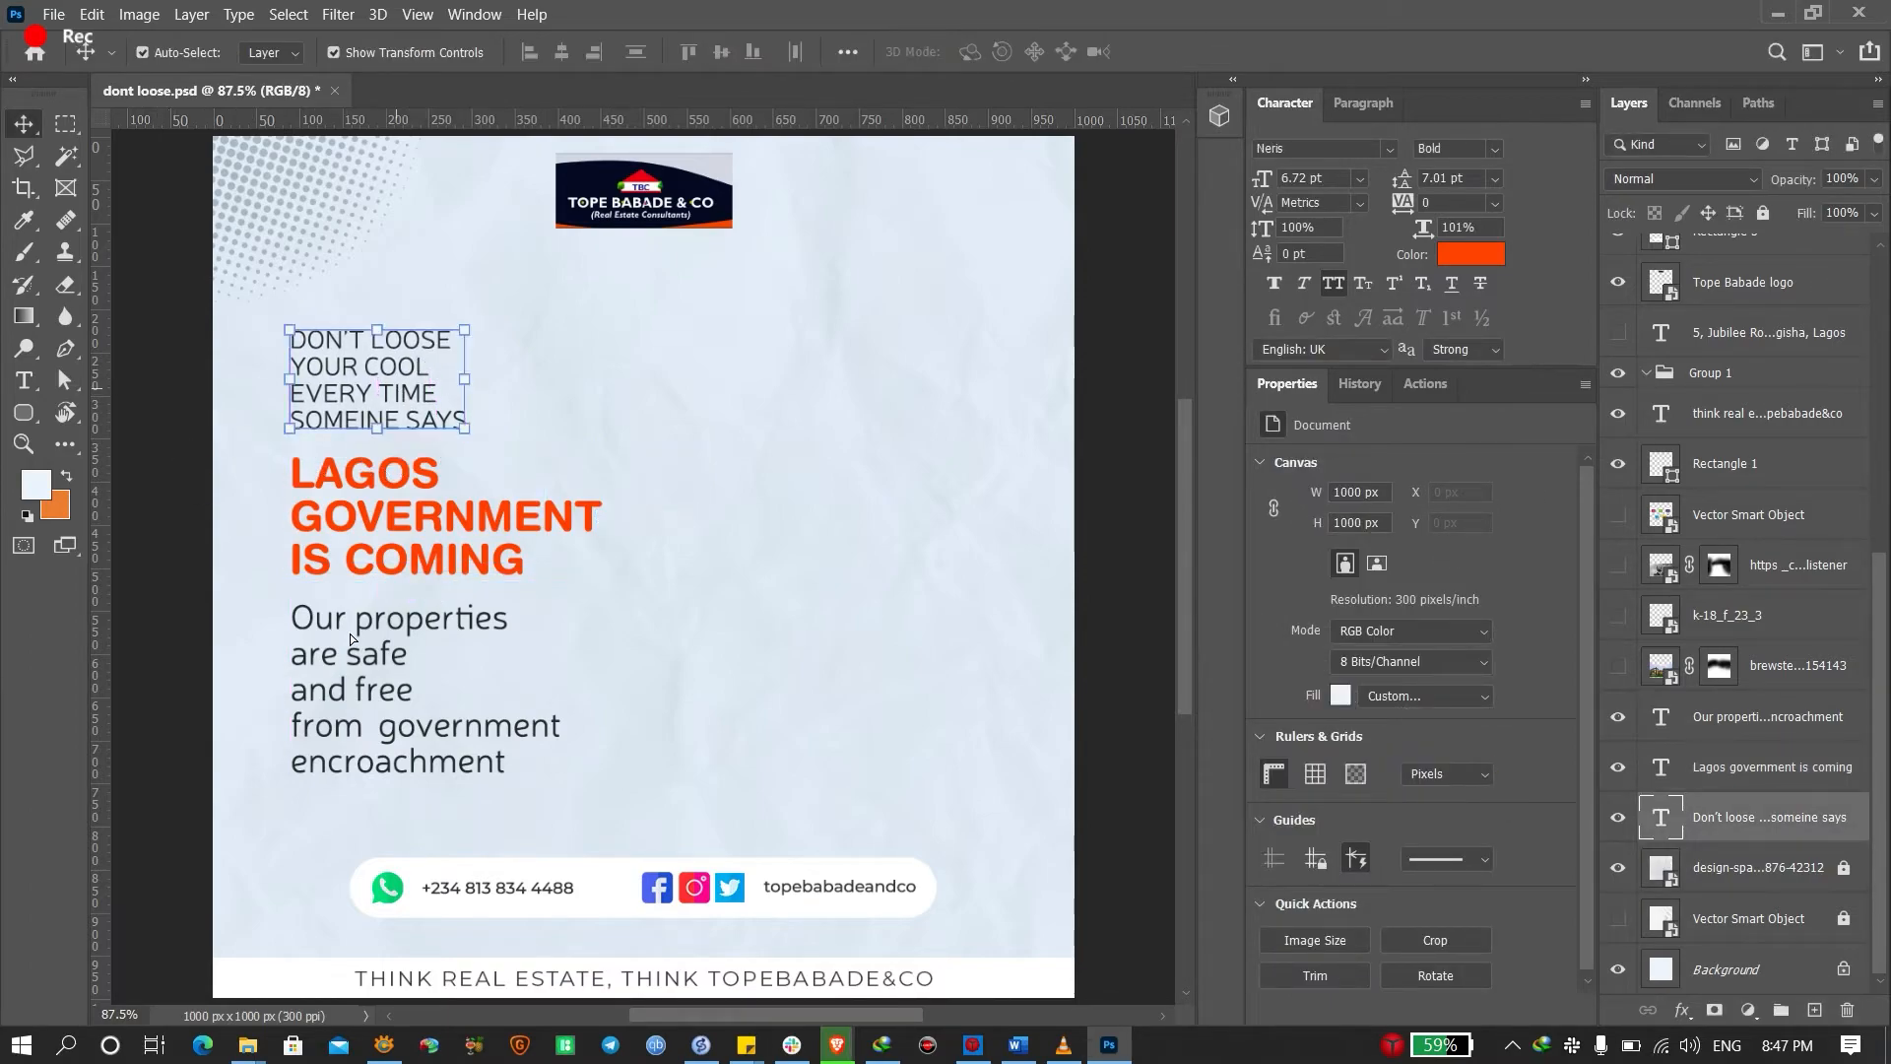
left_click(477, 485)
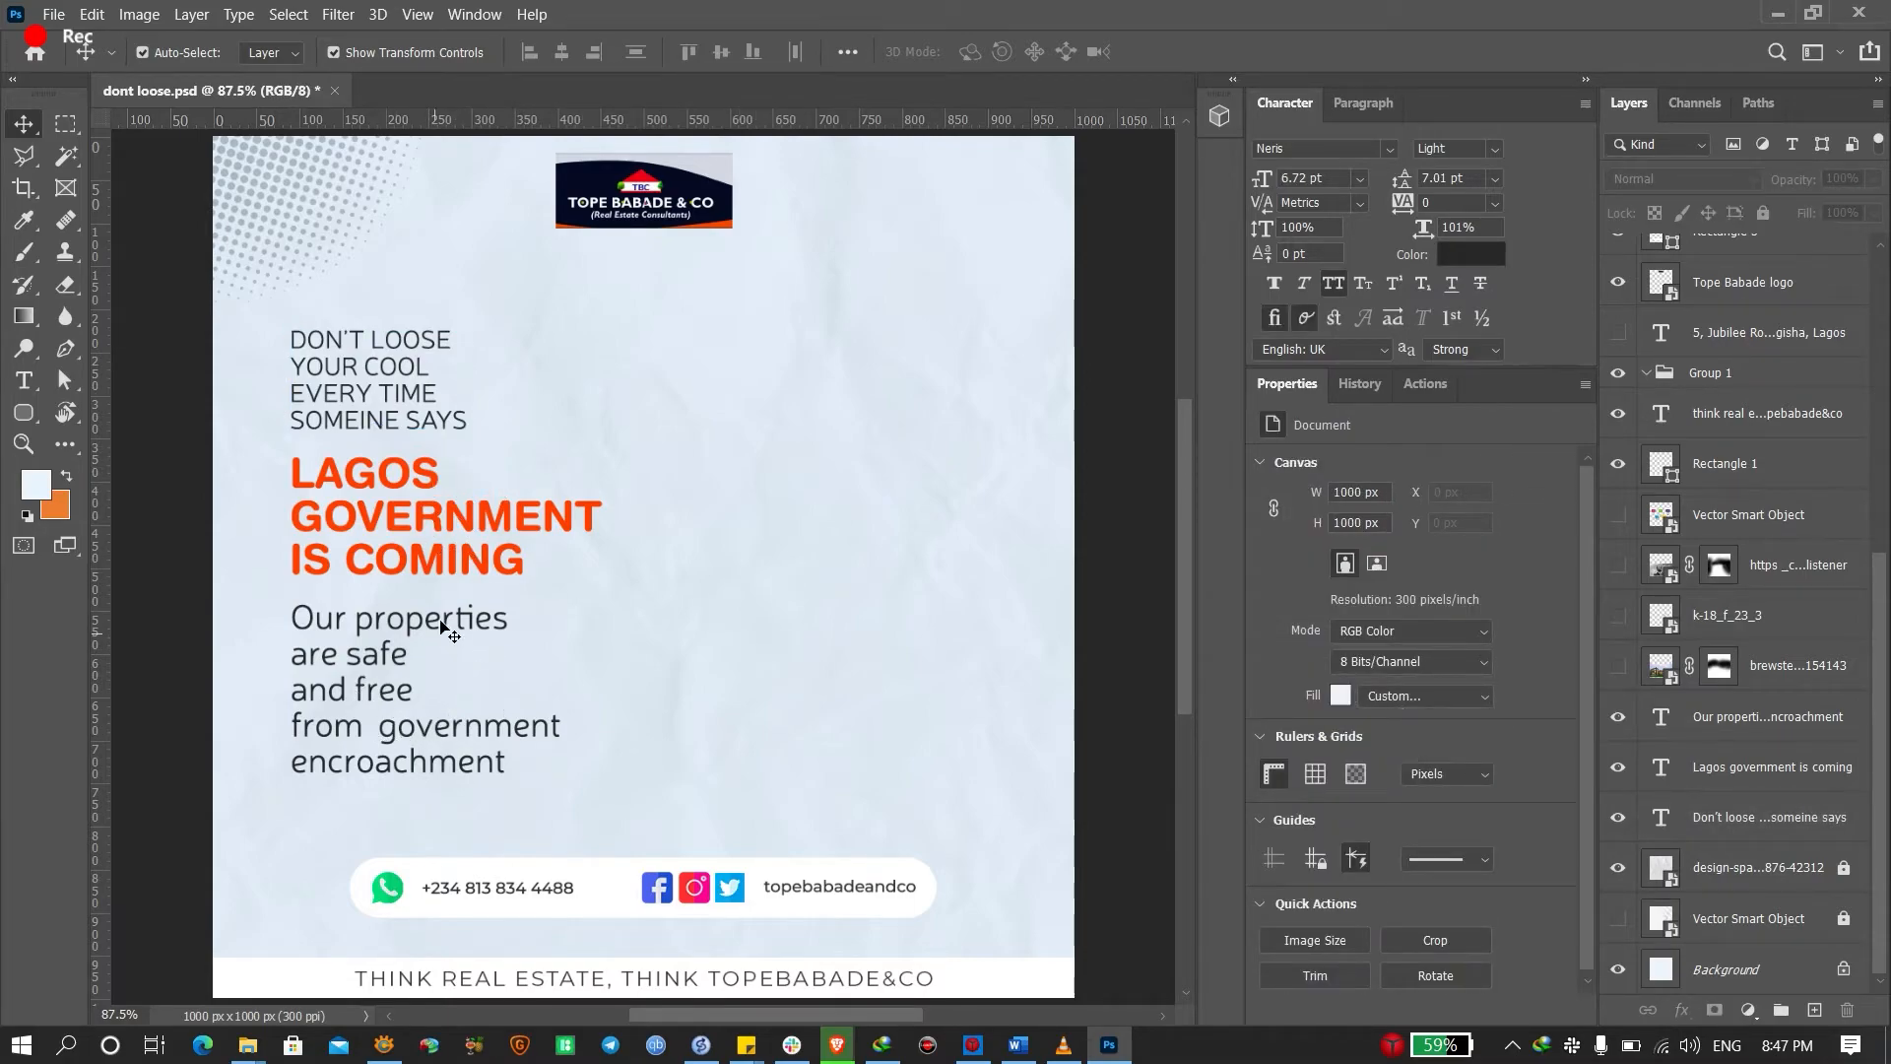
Check the Freepik photo, then reselect the Lagos, Our properties and DON'T LOOSE text layers
key("alt+Tab")
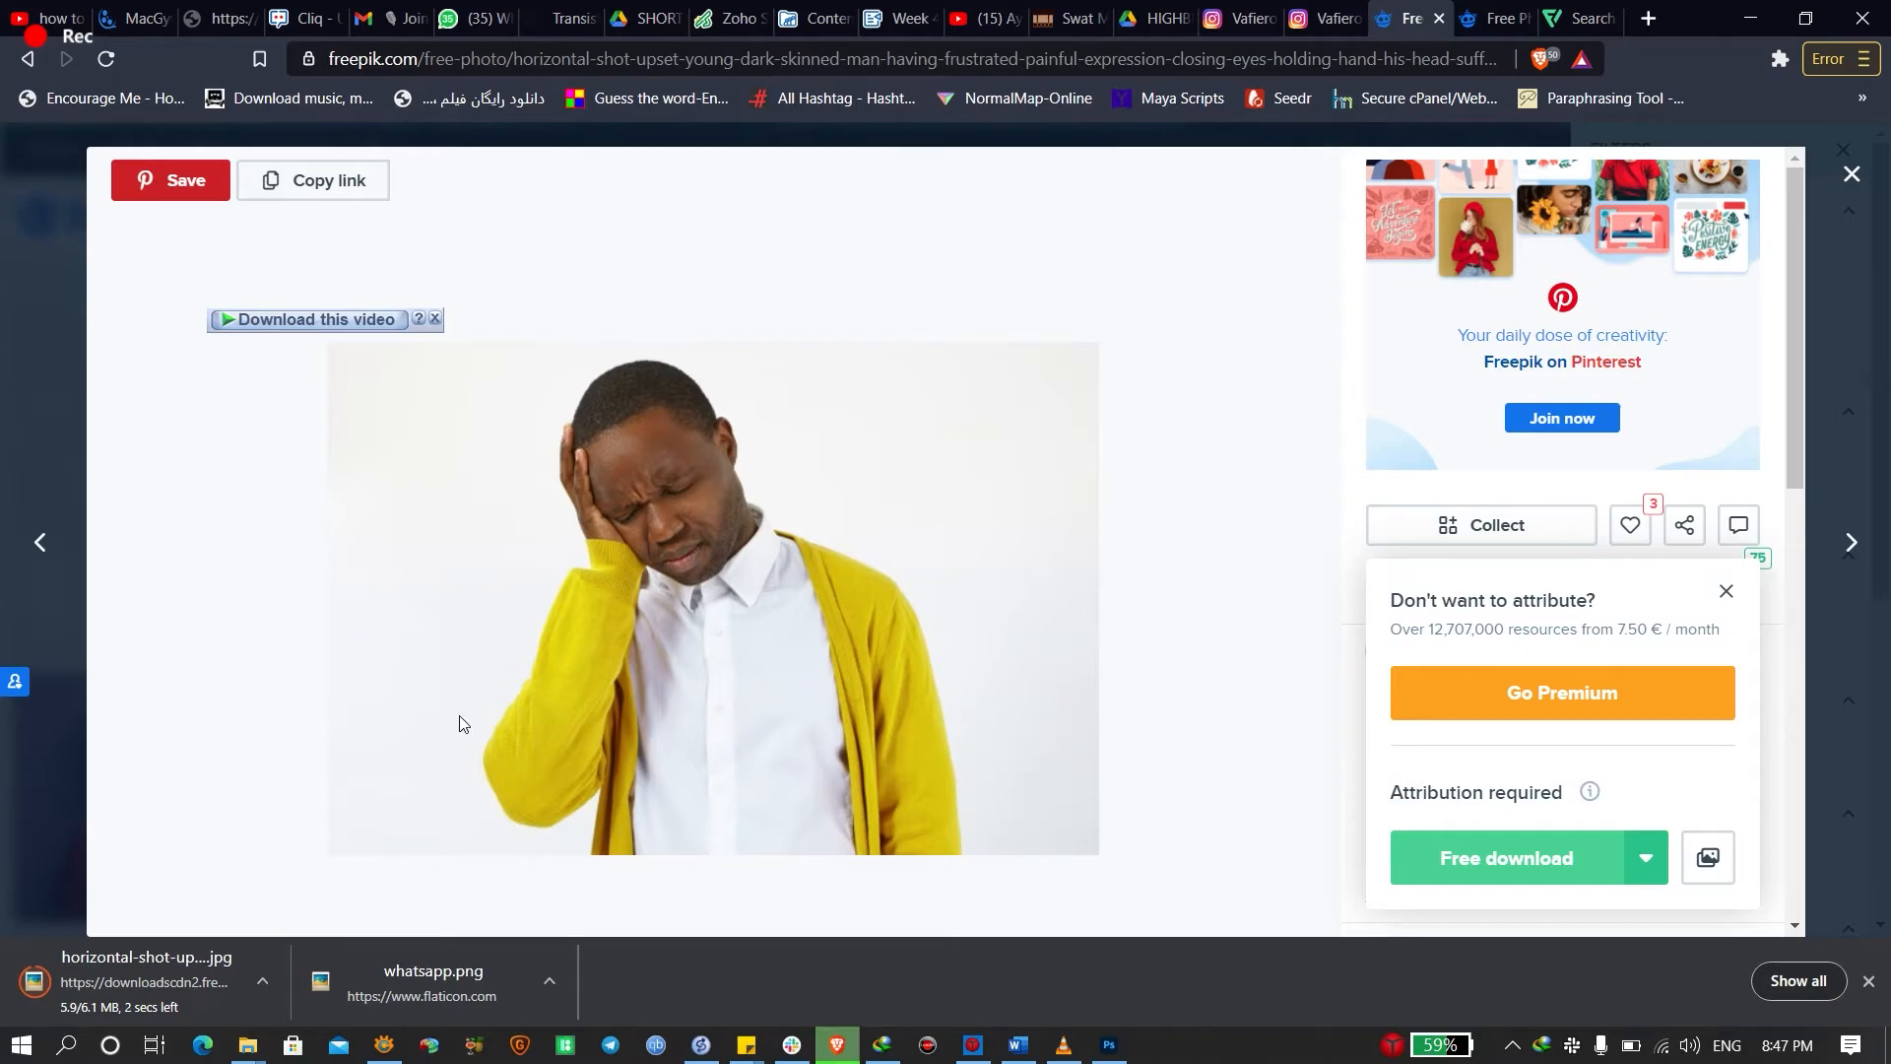
key("alt+Tab")
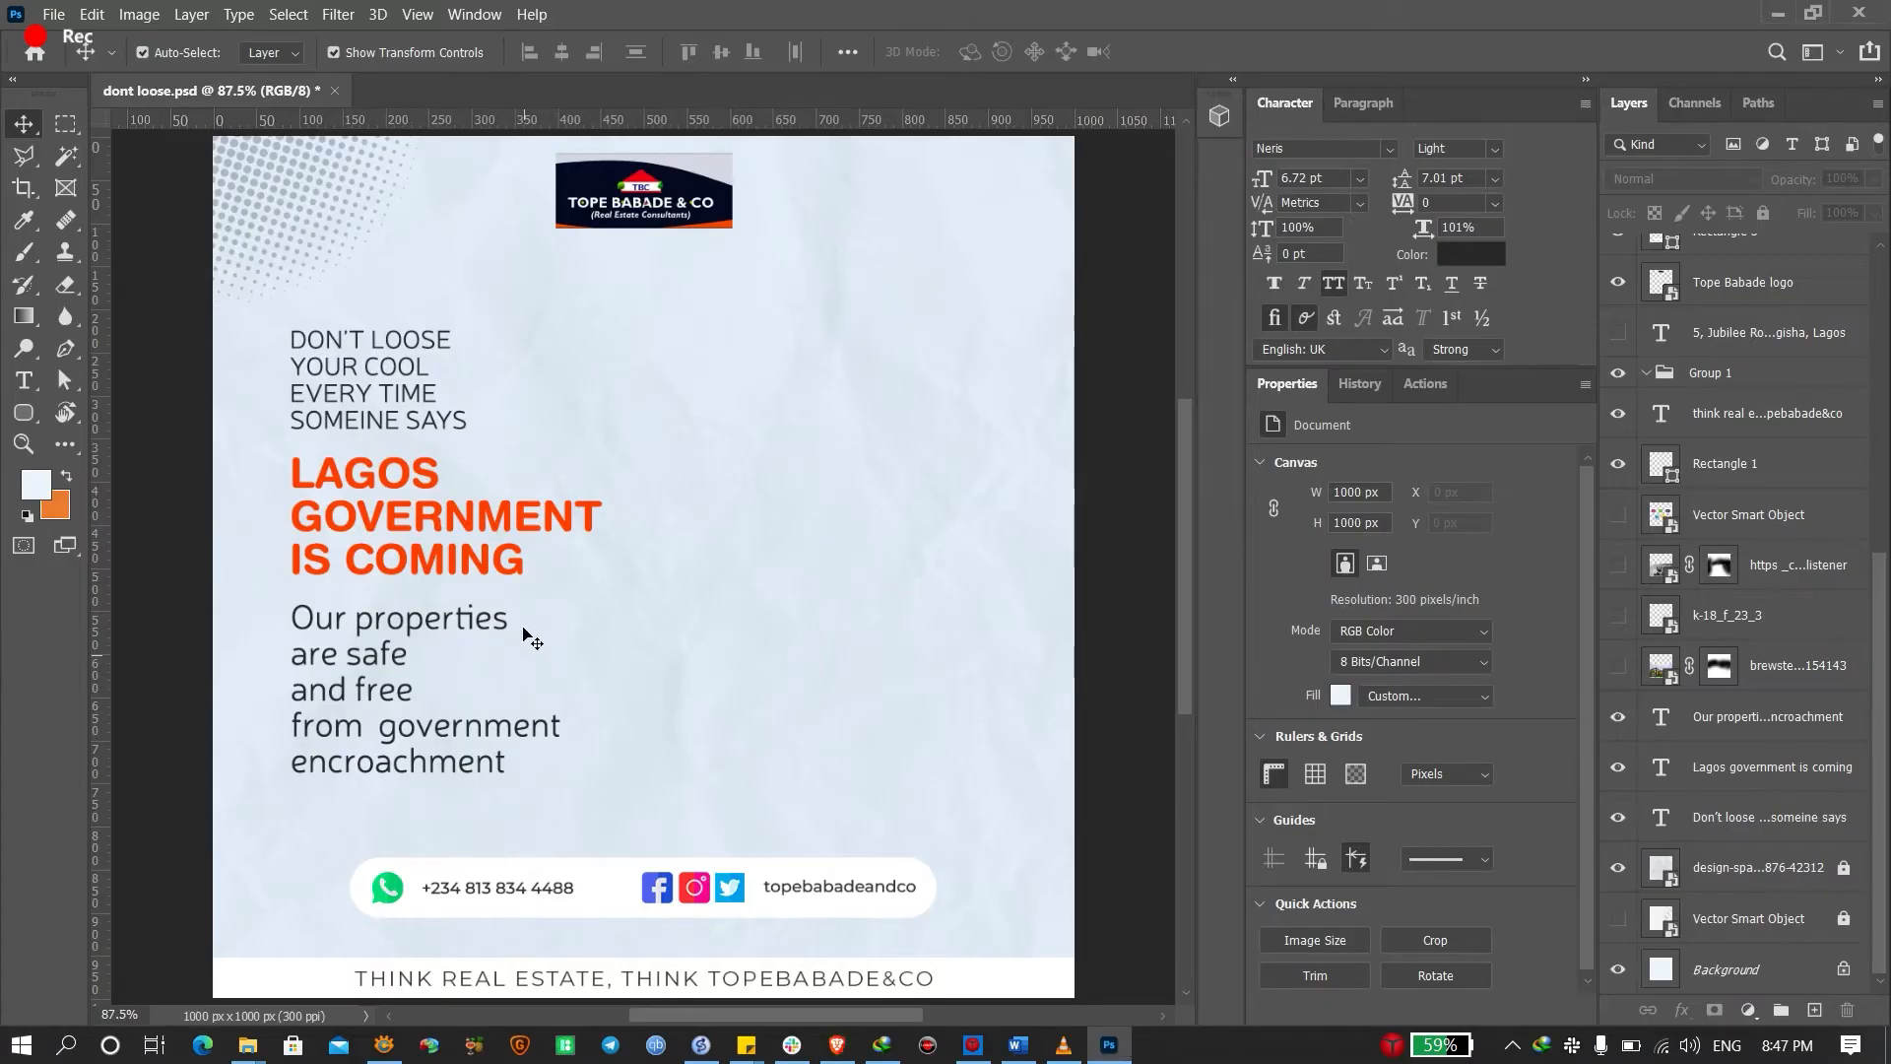
left_click(414, 529)
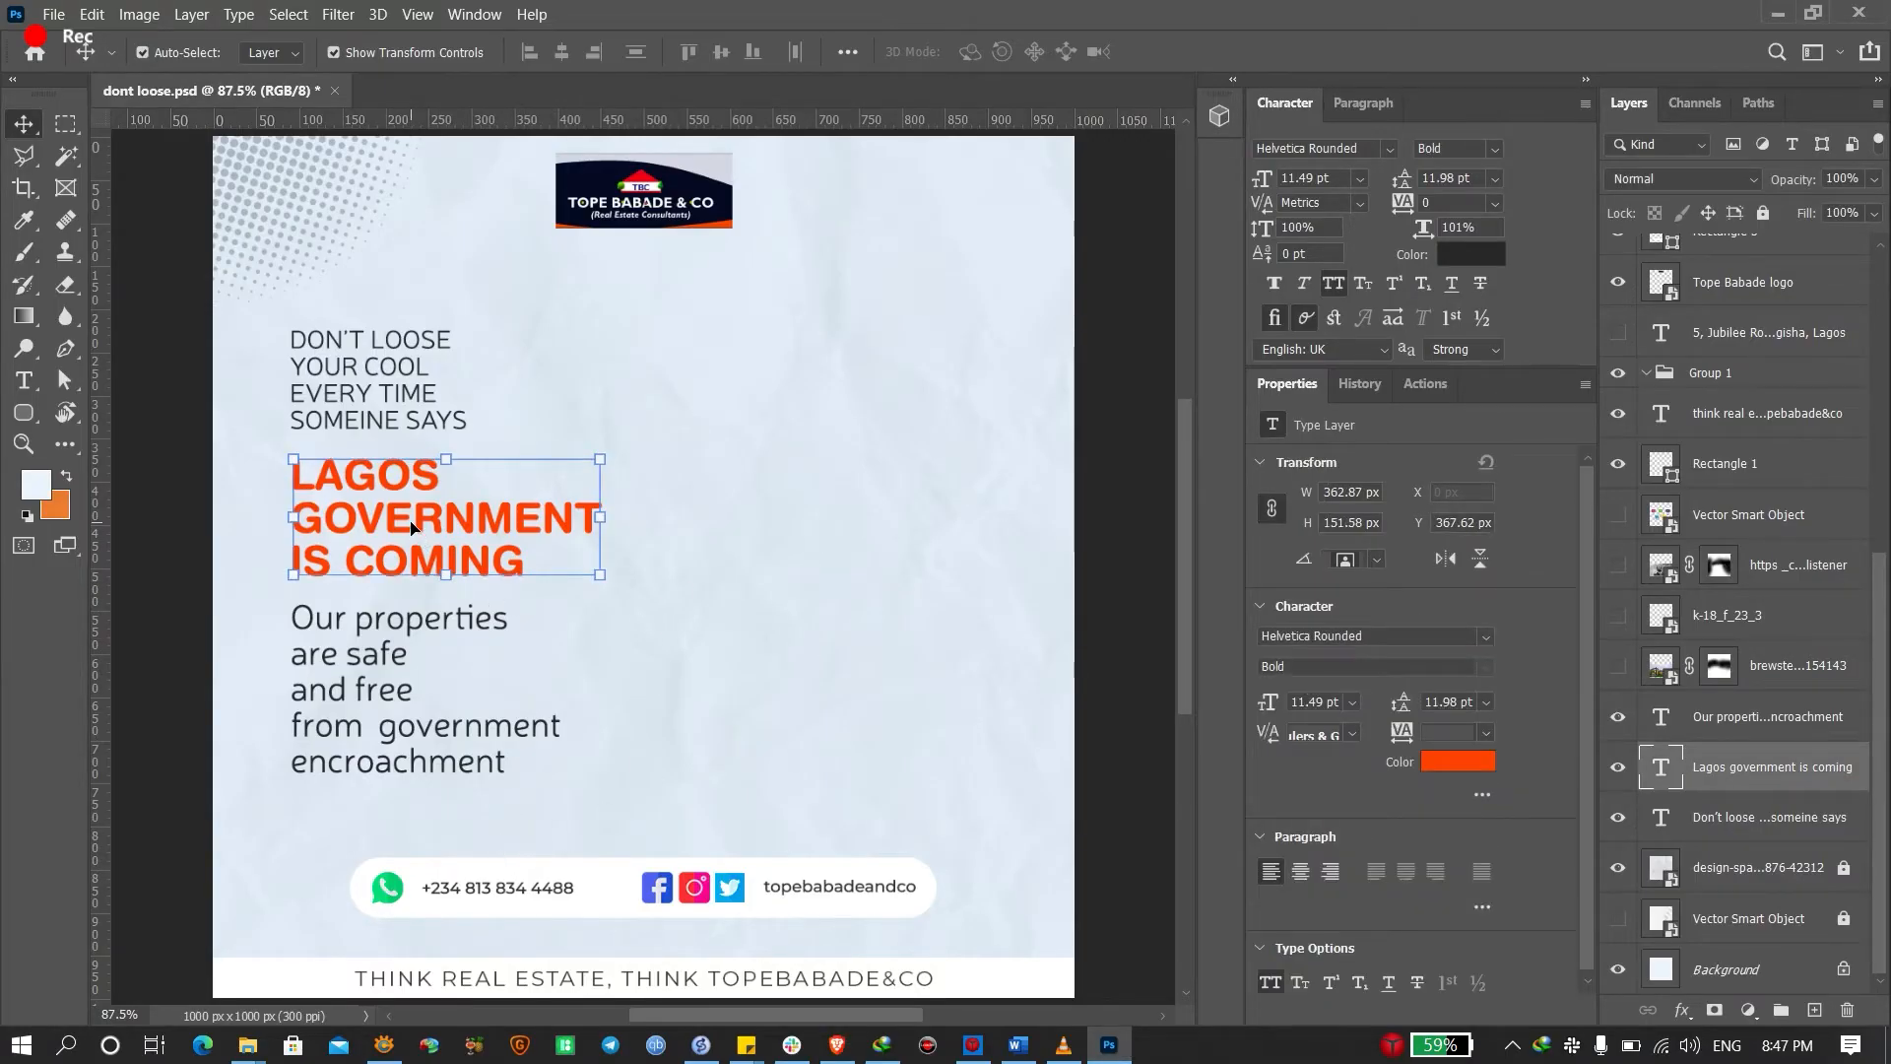
left_click(1145, 541)
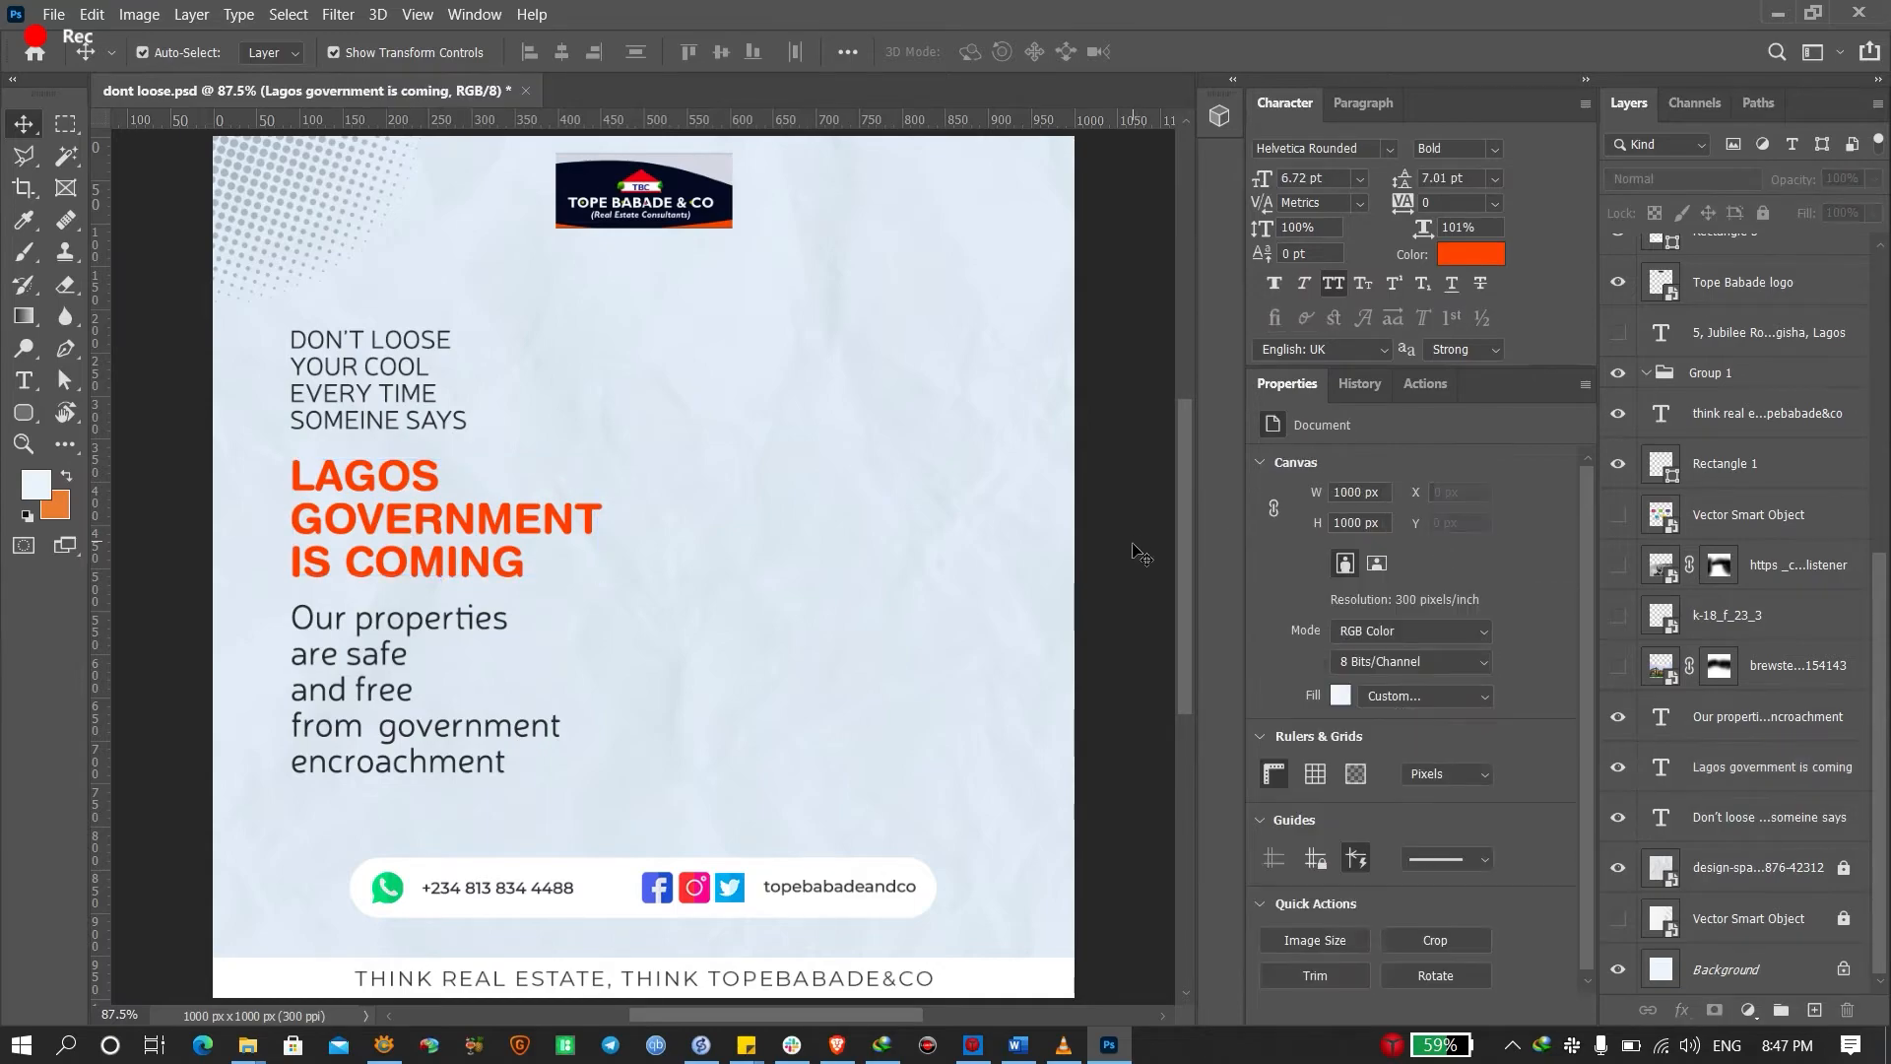
left_click(424, 553)
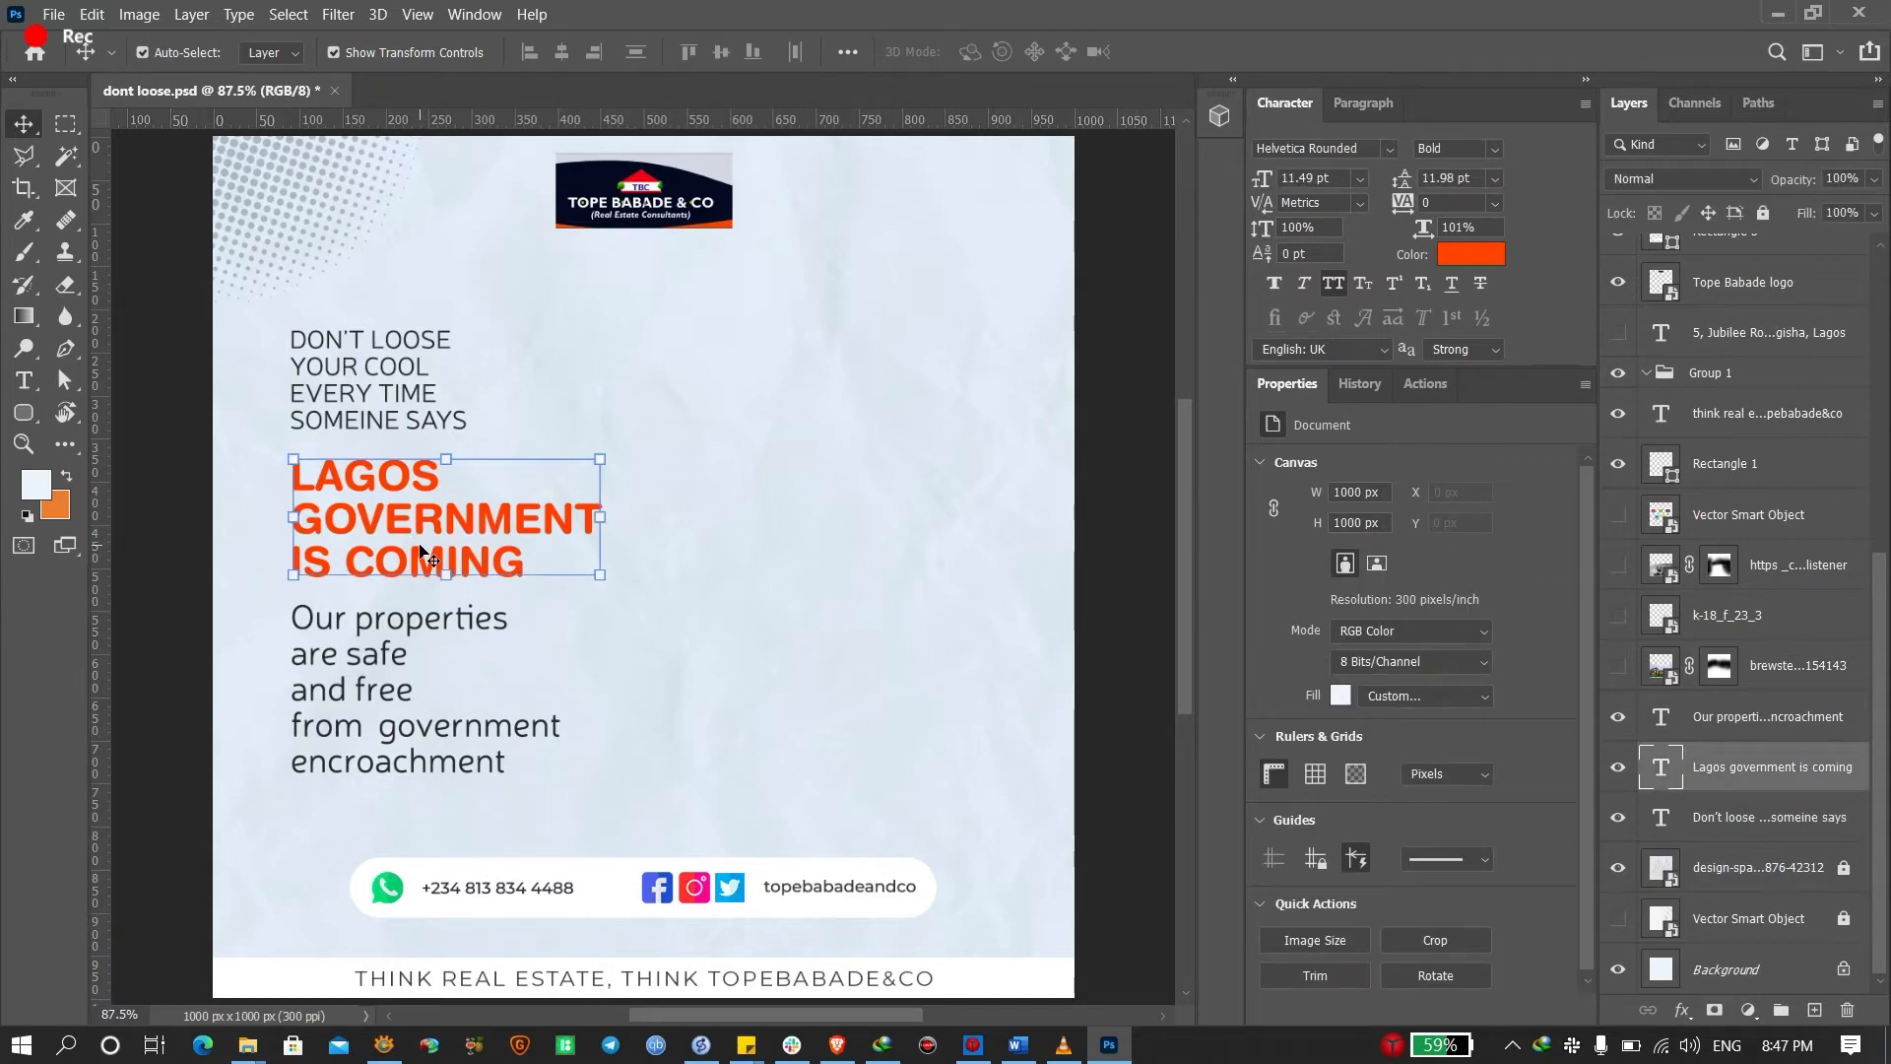
left_click(395, 687)
left_click(406, 394)
Place the downloaded man photo into the poster and move it toward the right side
key("alt+Tab")
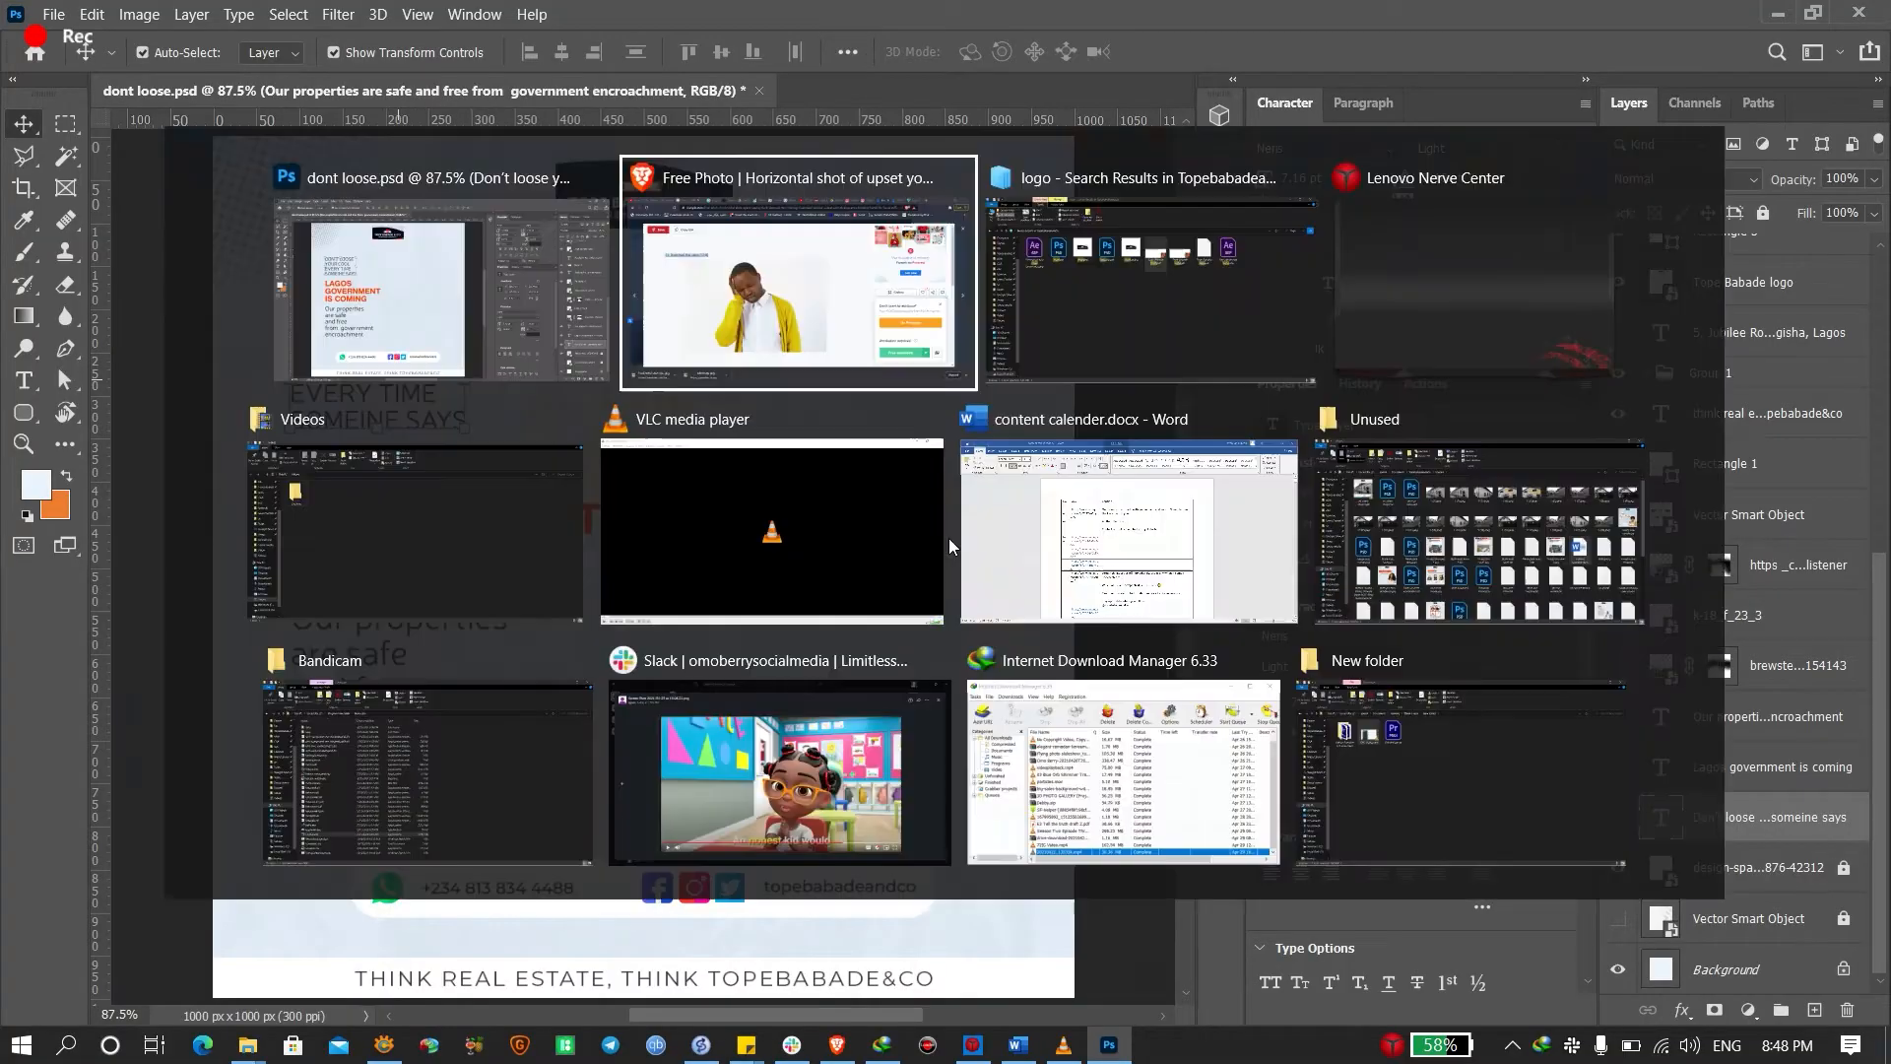
left_click_drag(203, 990, 818, 463)
key("alt+Tab")
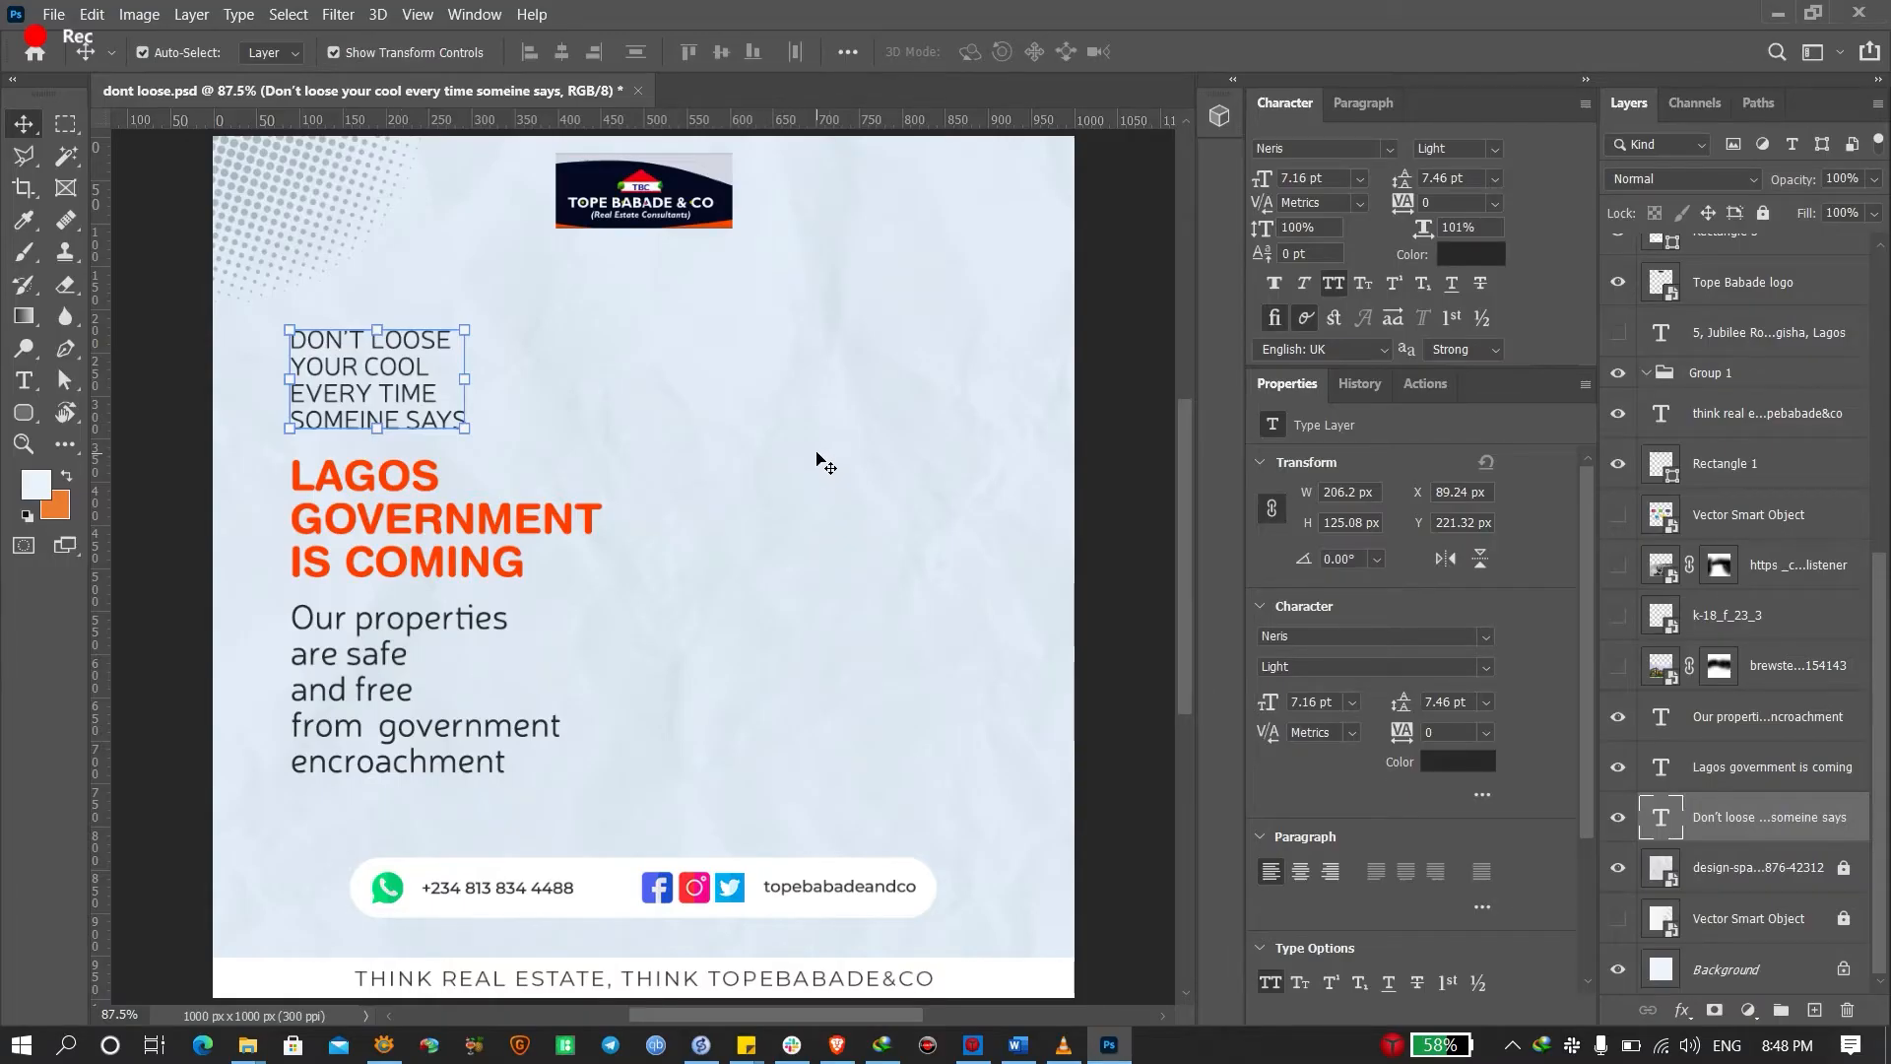
key("Return")
left_click_drag(713, 648, 834, 754)
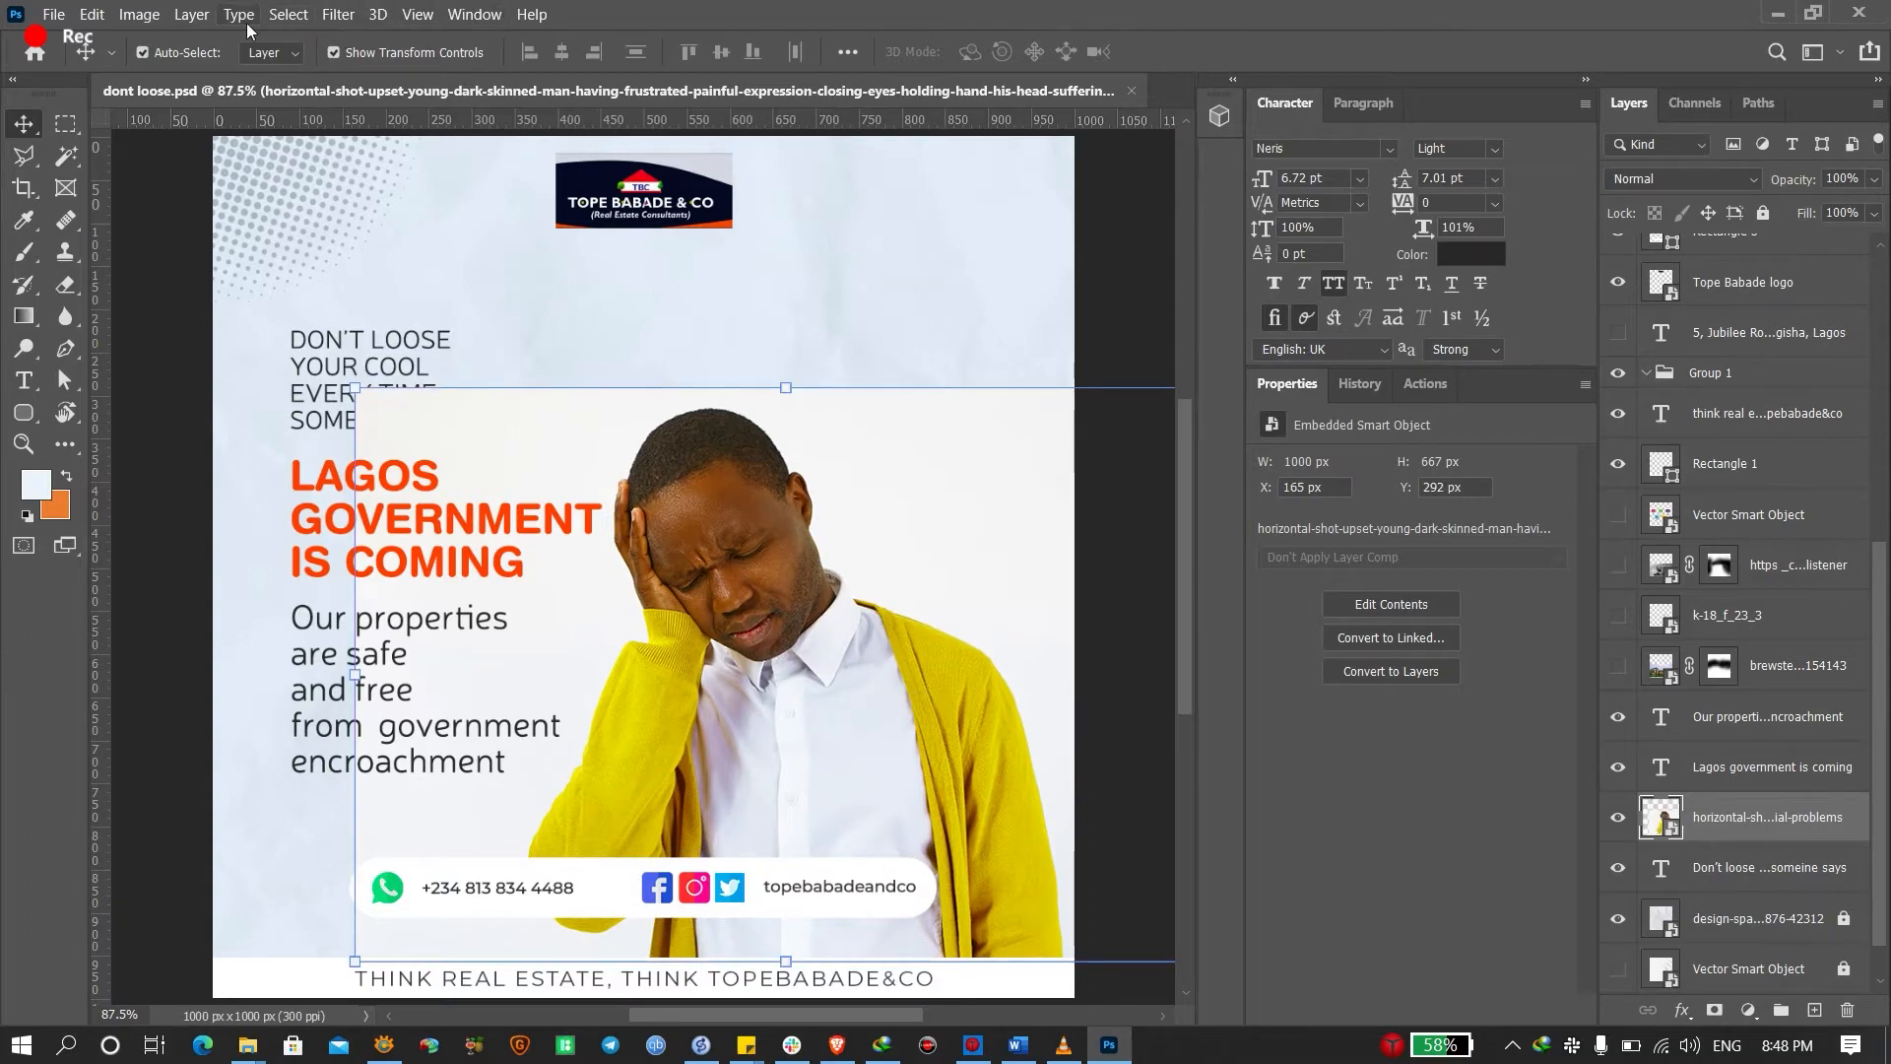
Select the man with Select > Subject and add a layer mask hiding the background
left_click(289, 15)
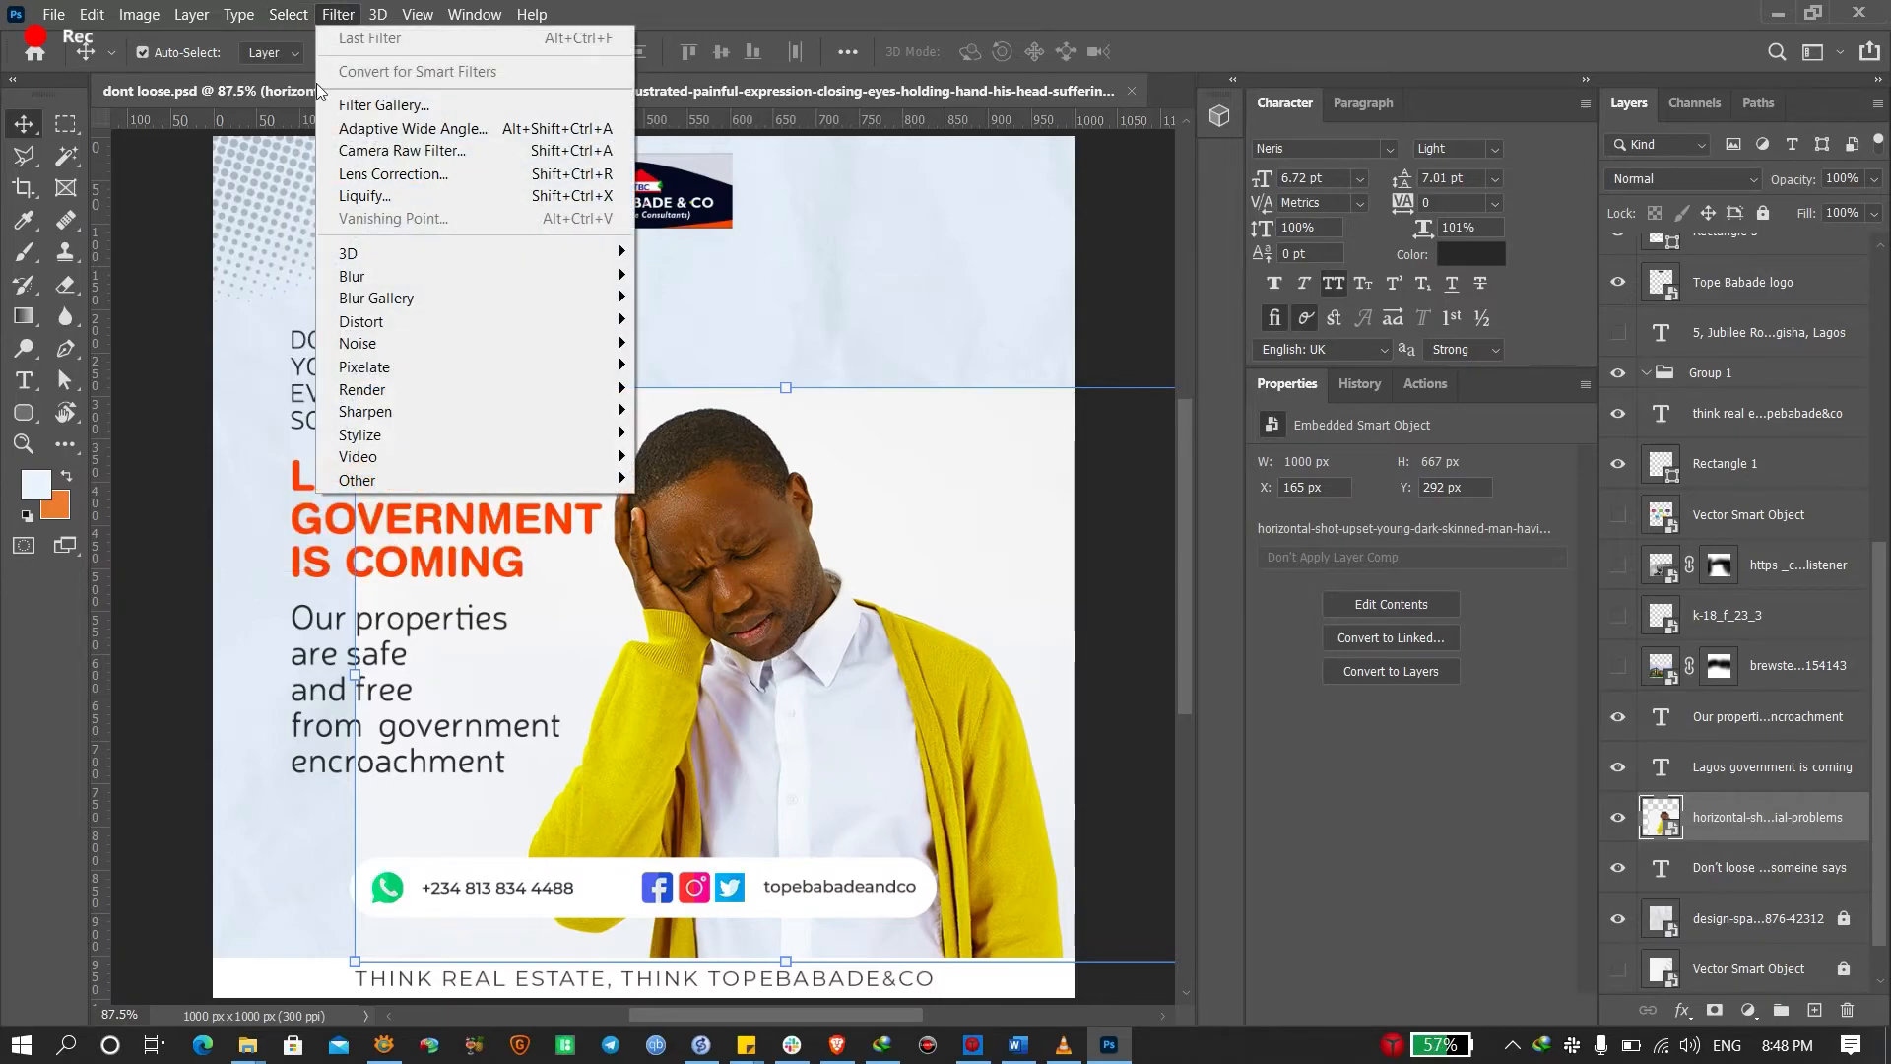
left_click(335, 288)
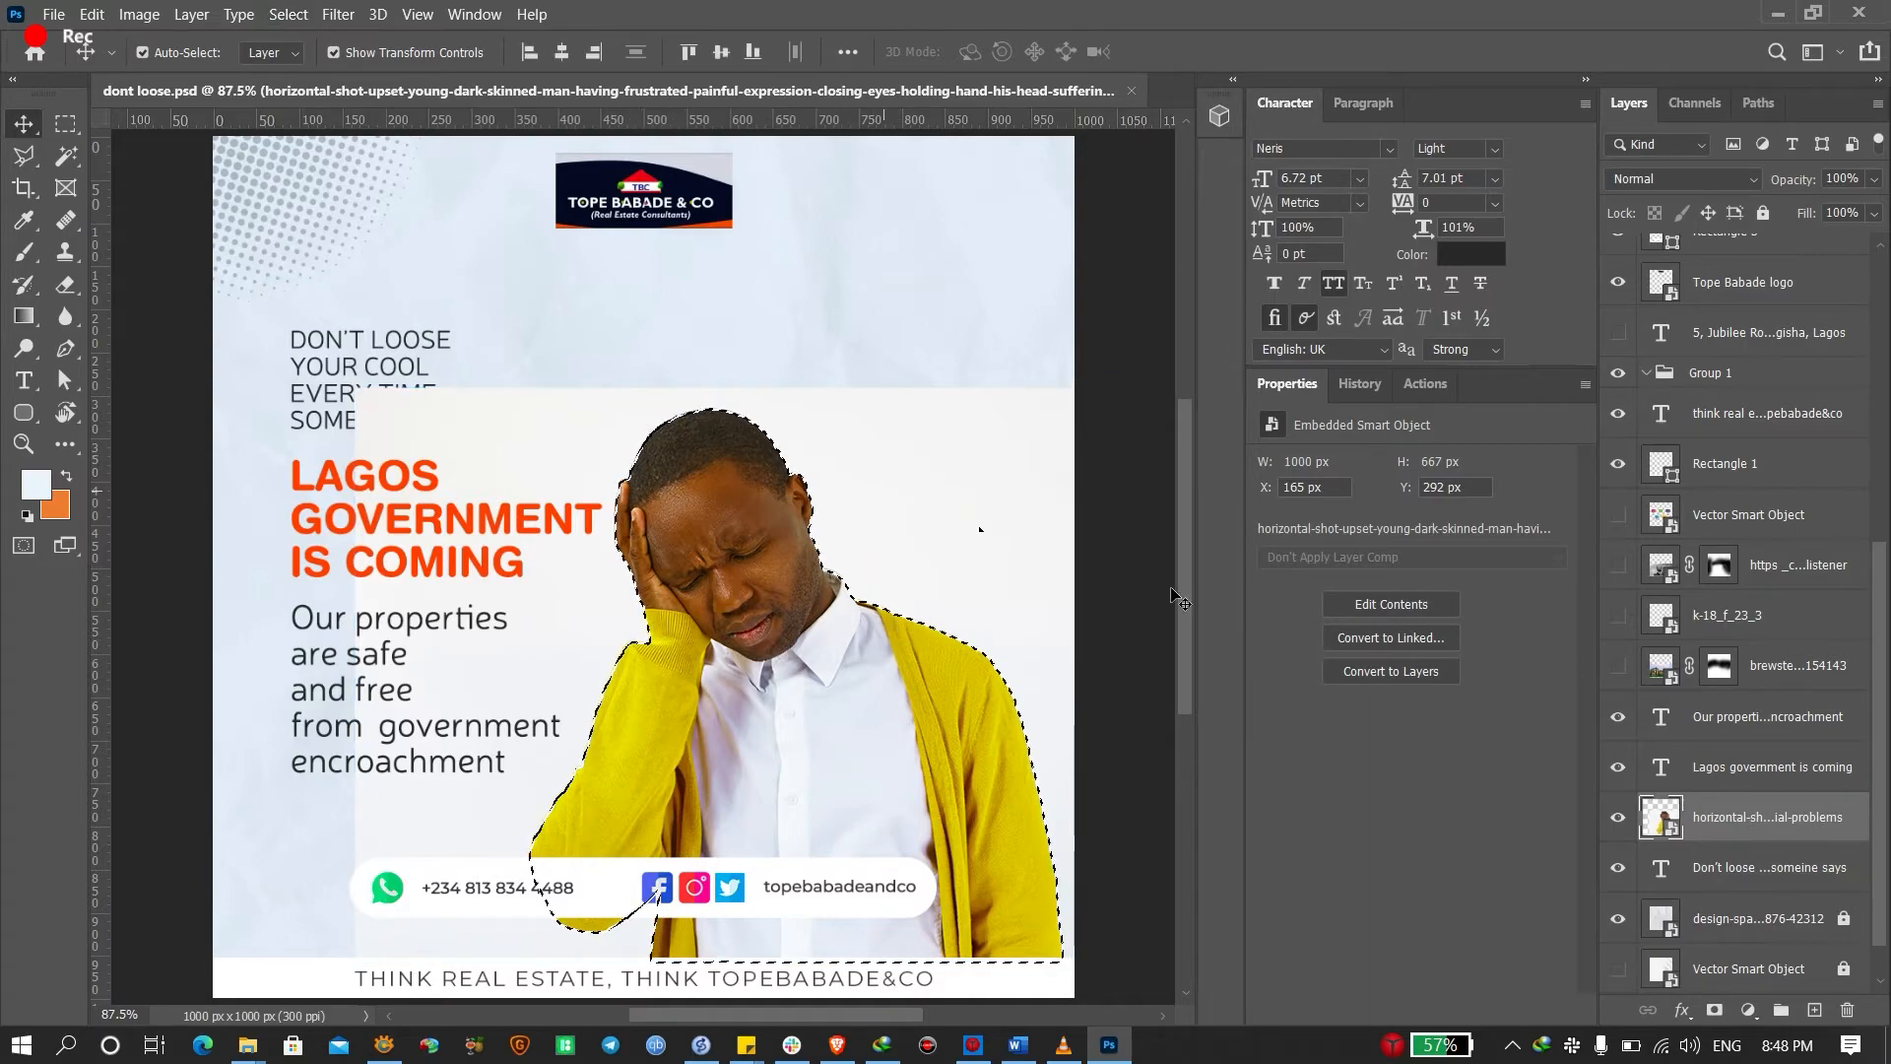
left_click(1715, 1010)
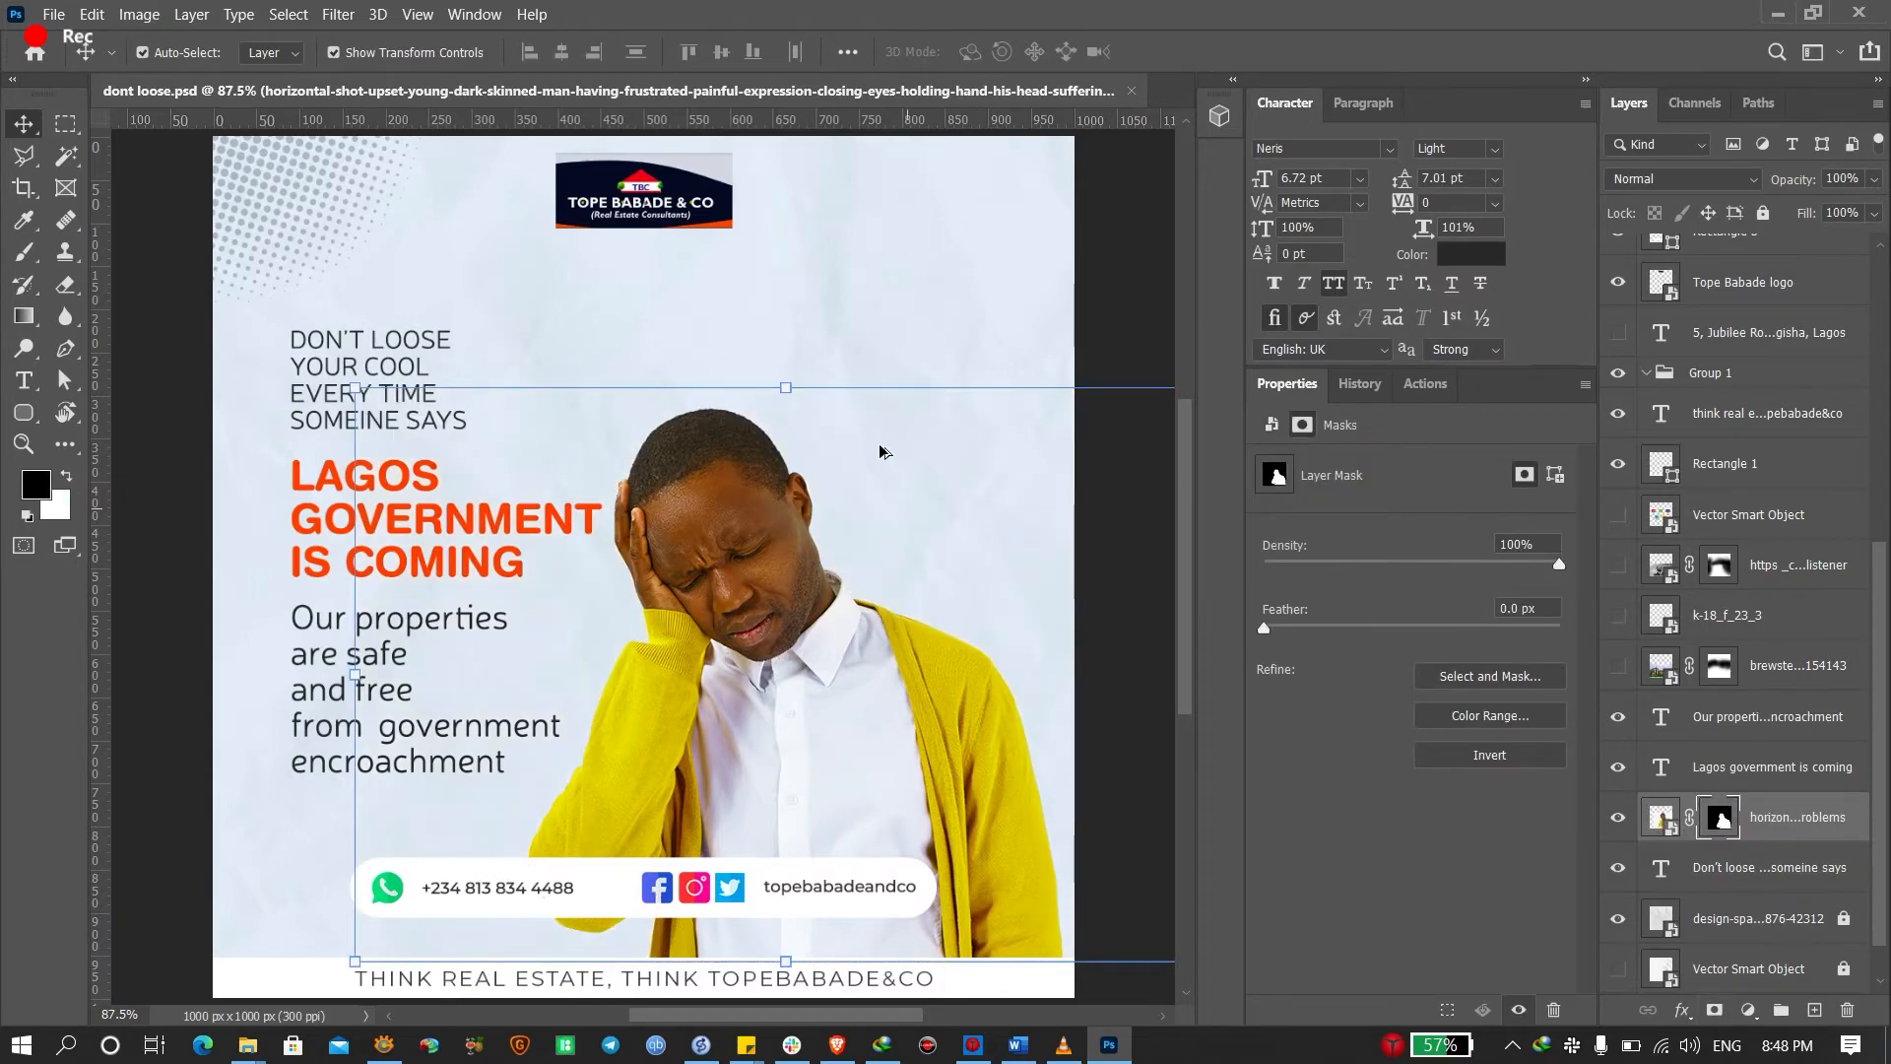
Scale the masked man photo down to 82.14% and move it up and right
scroll(701, 397, "up", 6)
scroll(743, 509, "down", 8)
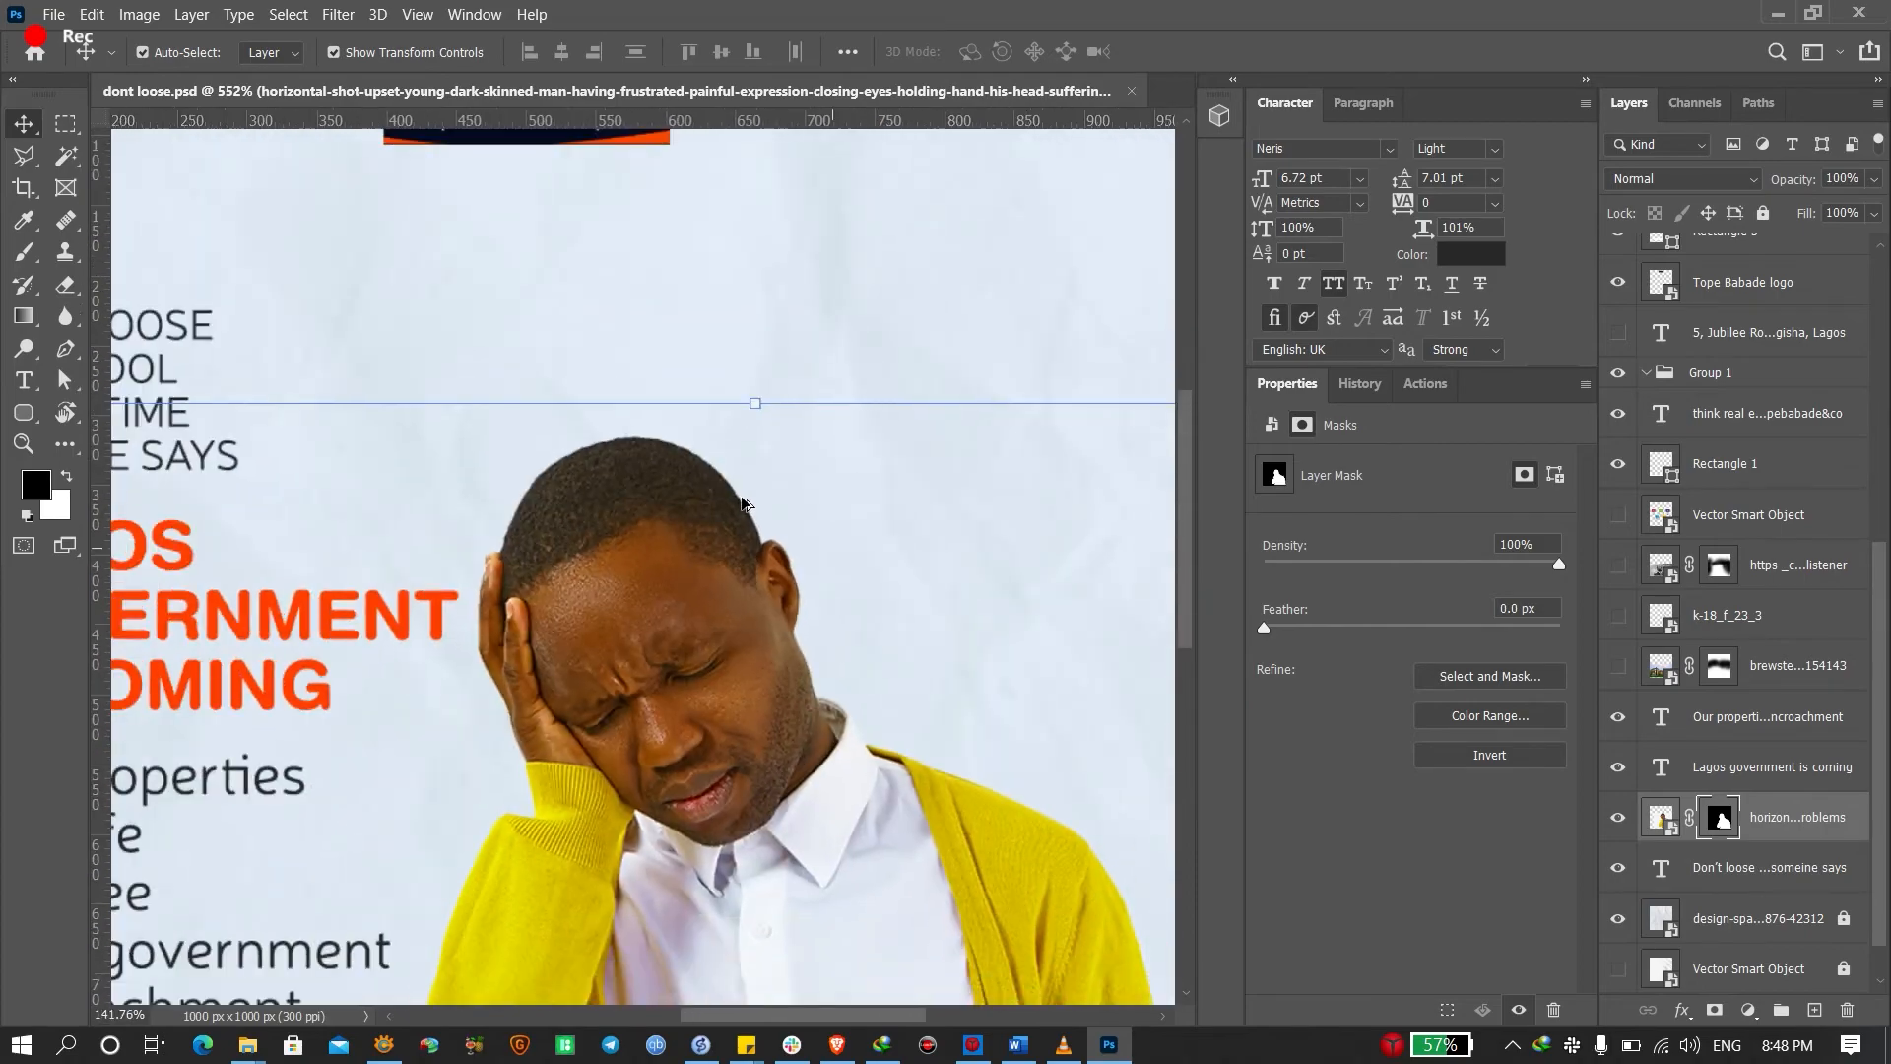
left_click_drag(753, 461, 760, 525)
left_click_drag(750, 695, 770, 599)
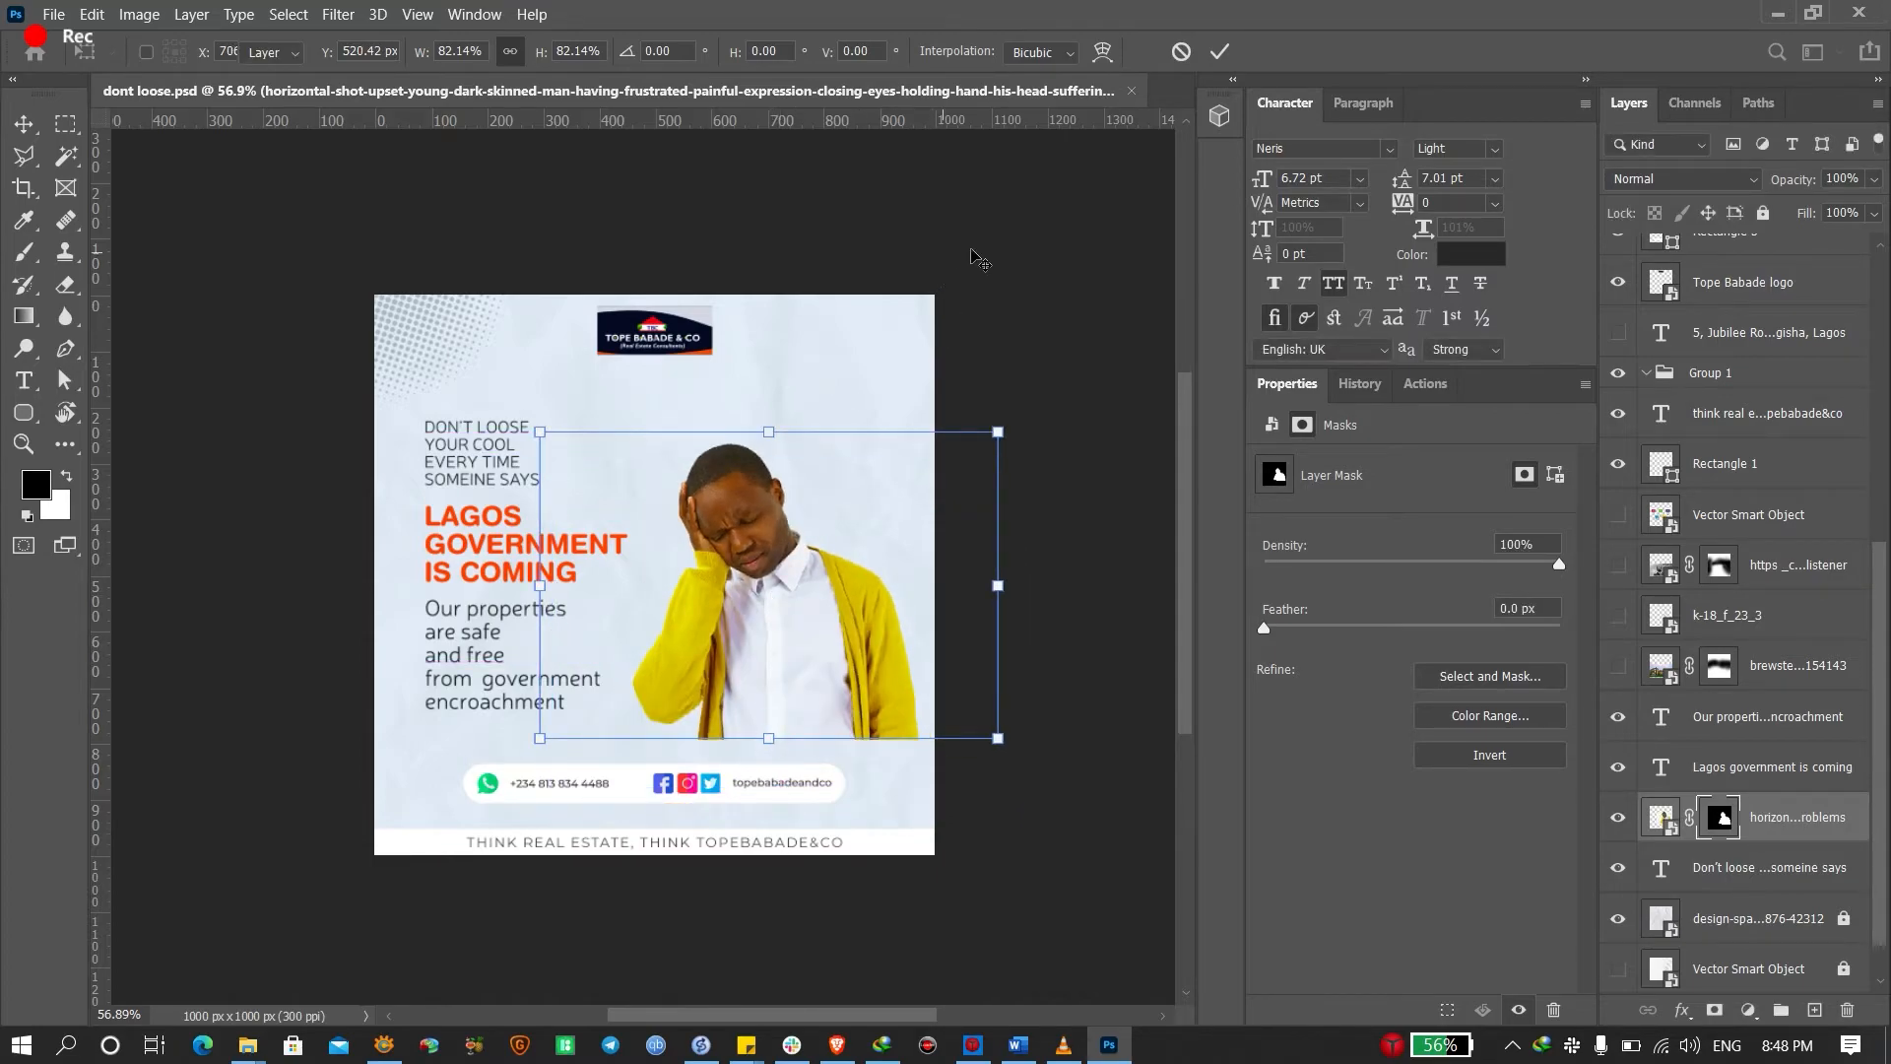
Commit the resized photo, undo a trial move downward, and target its layer mask
left_click(984, 262)
key("ctrl+0")
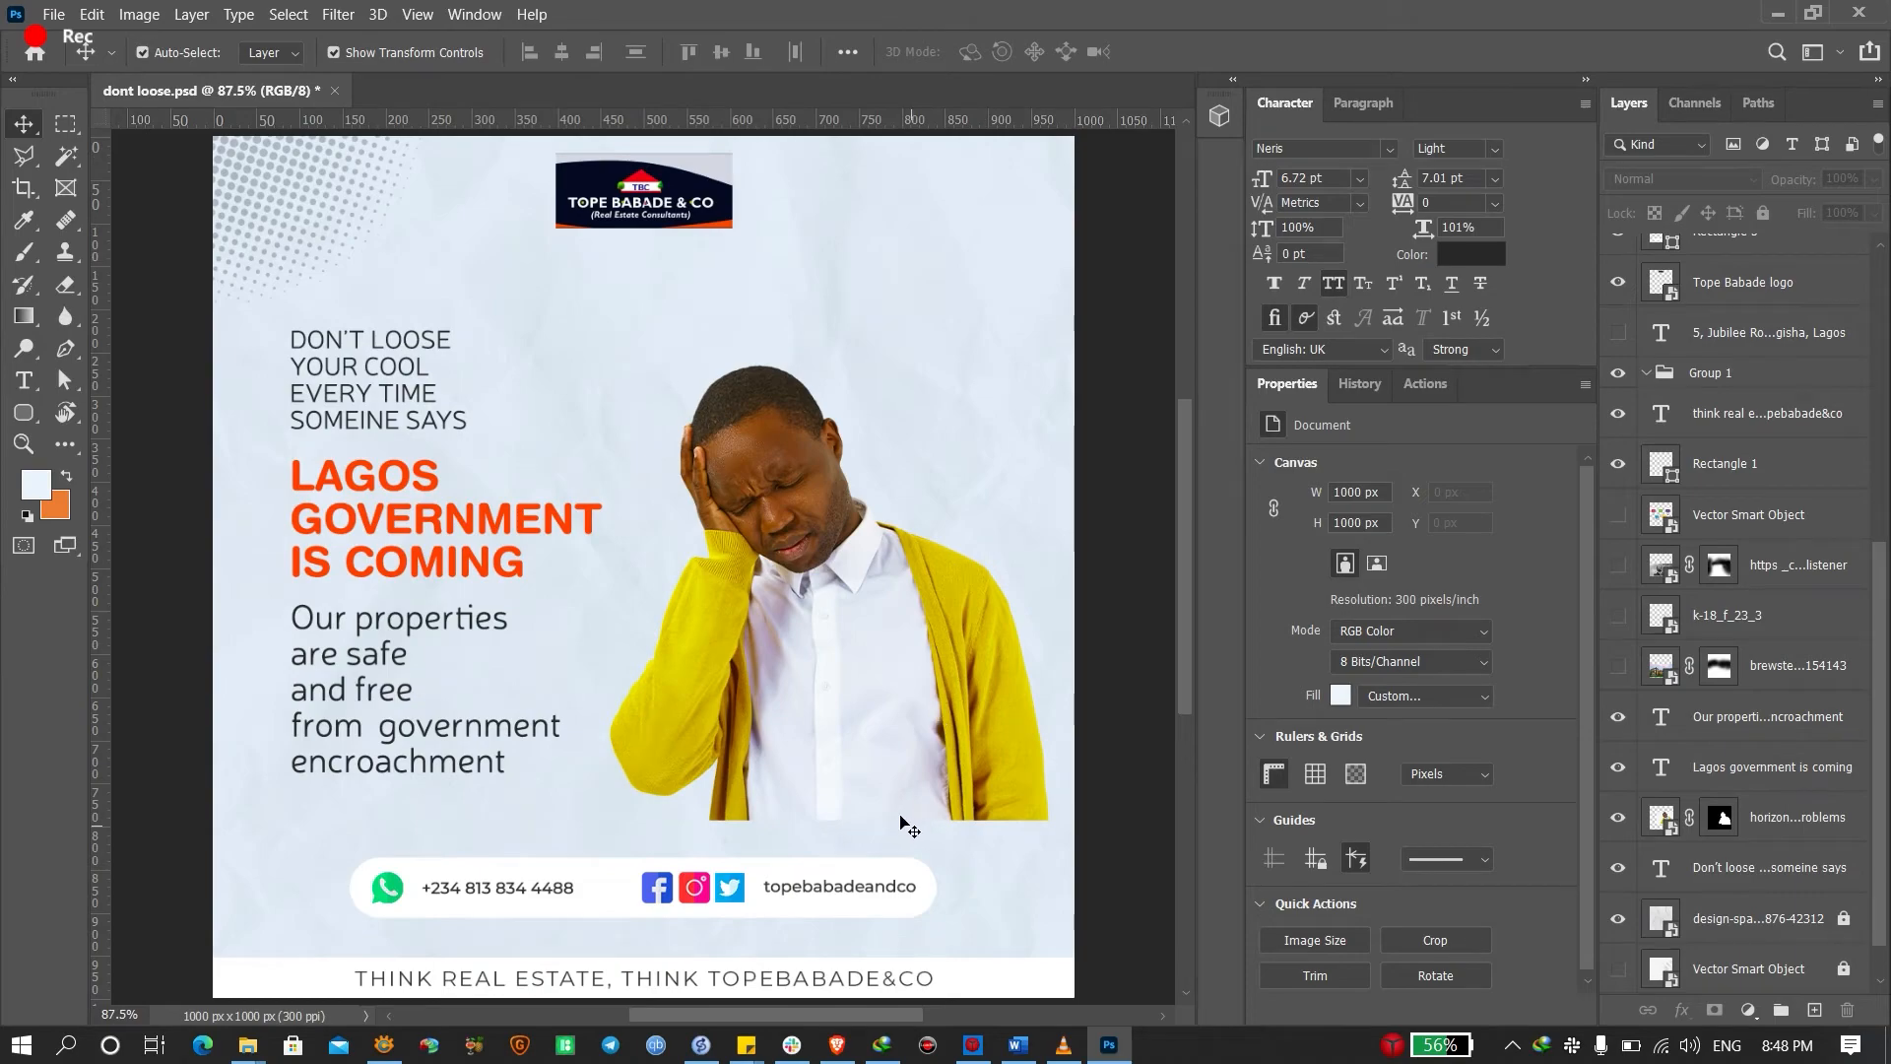
left_click_drag(877, 729, 896, 803)
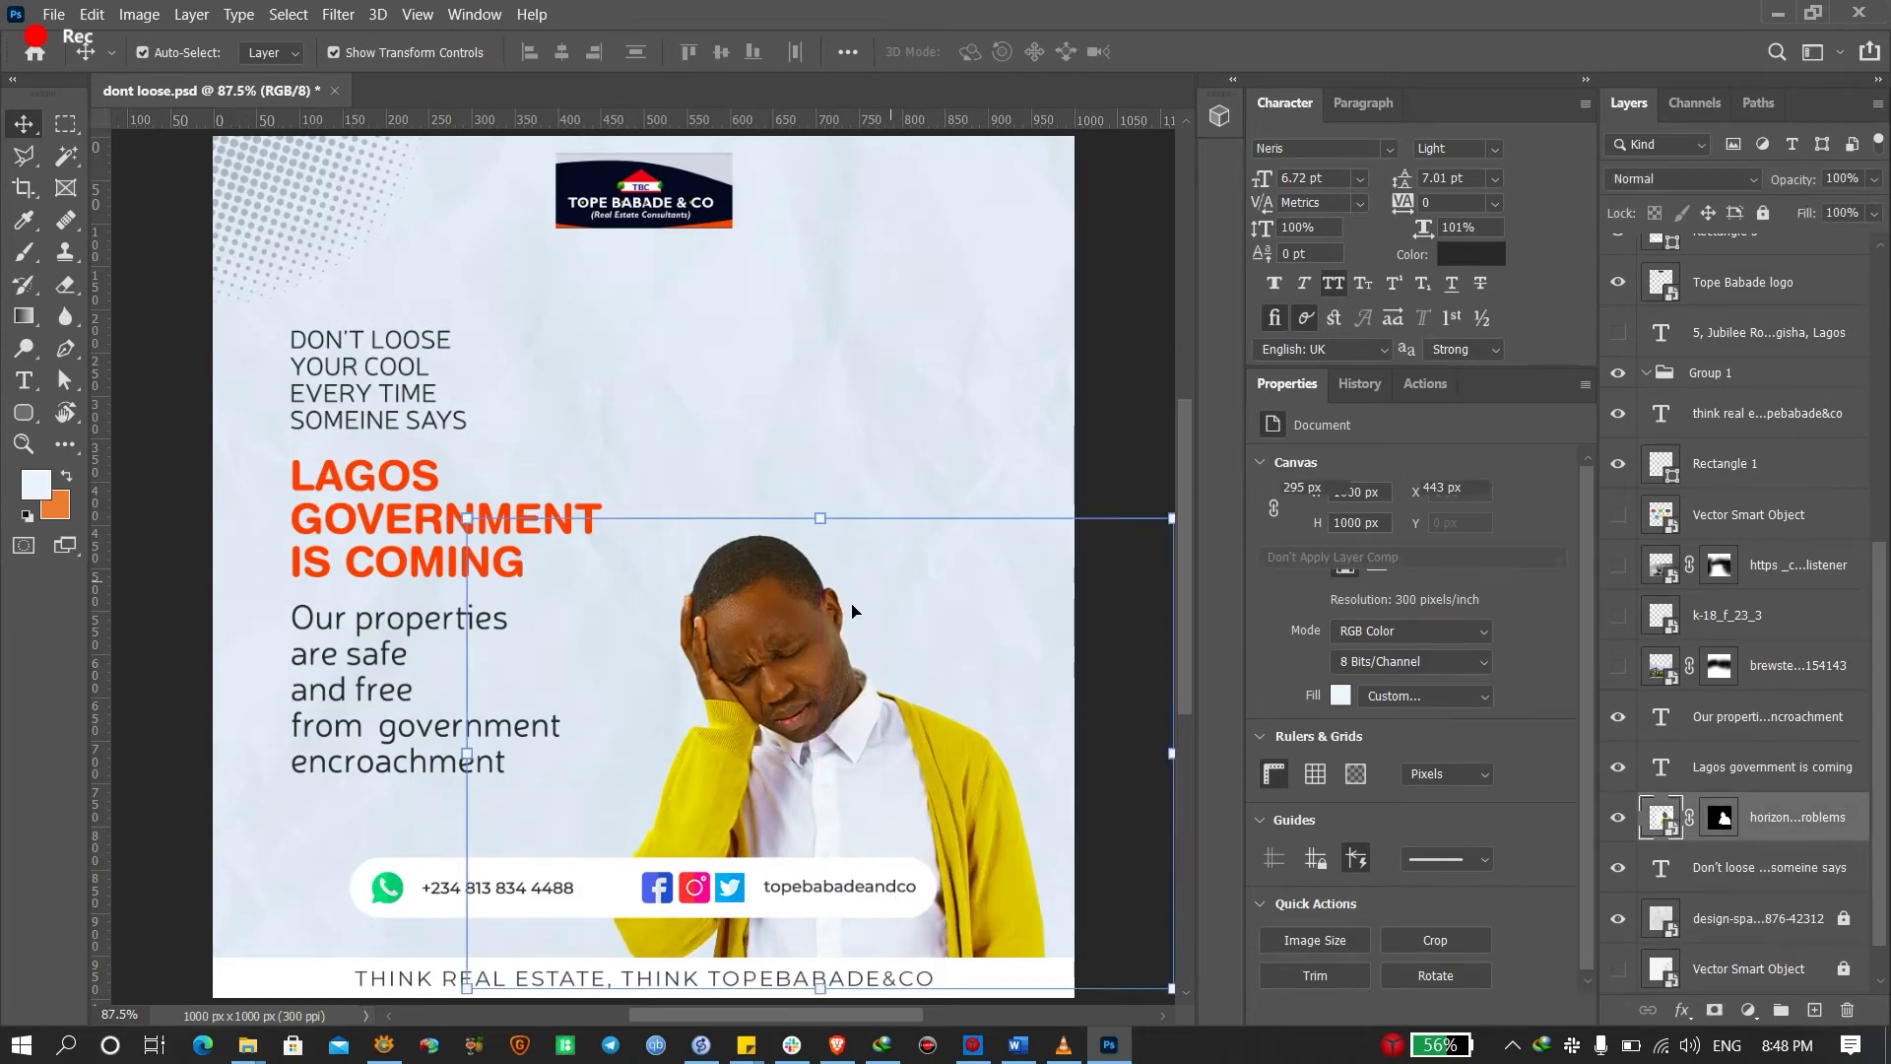
key("ctrl+z")
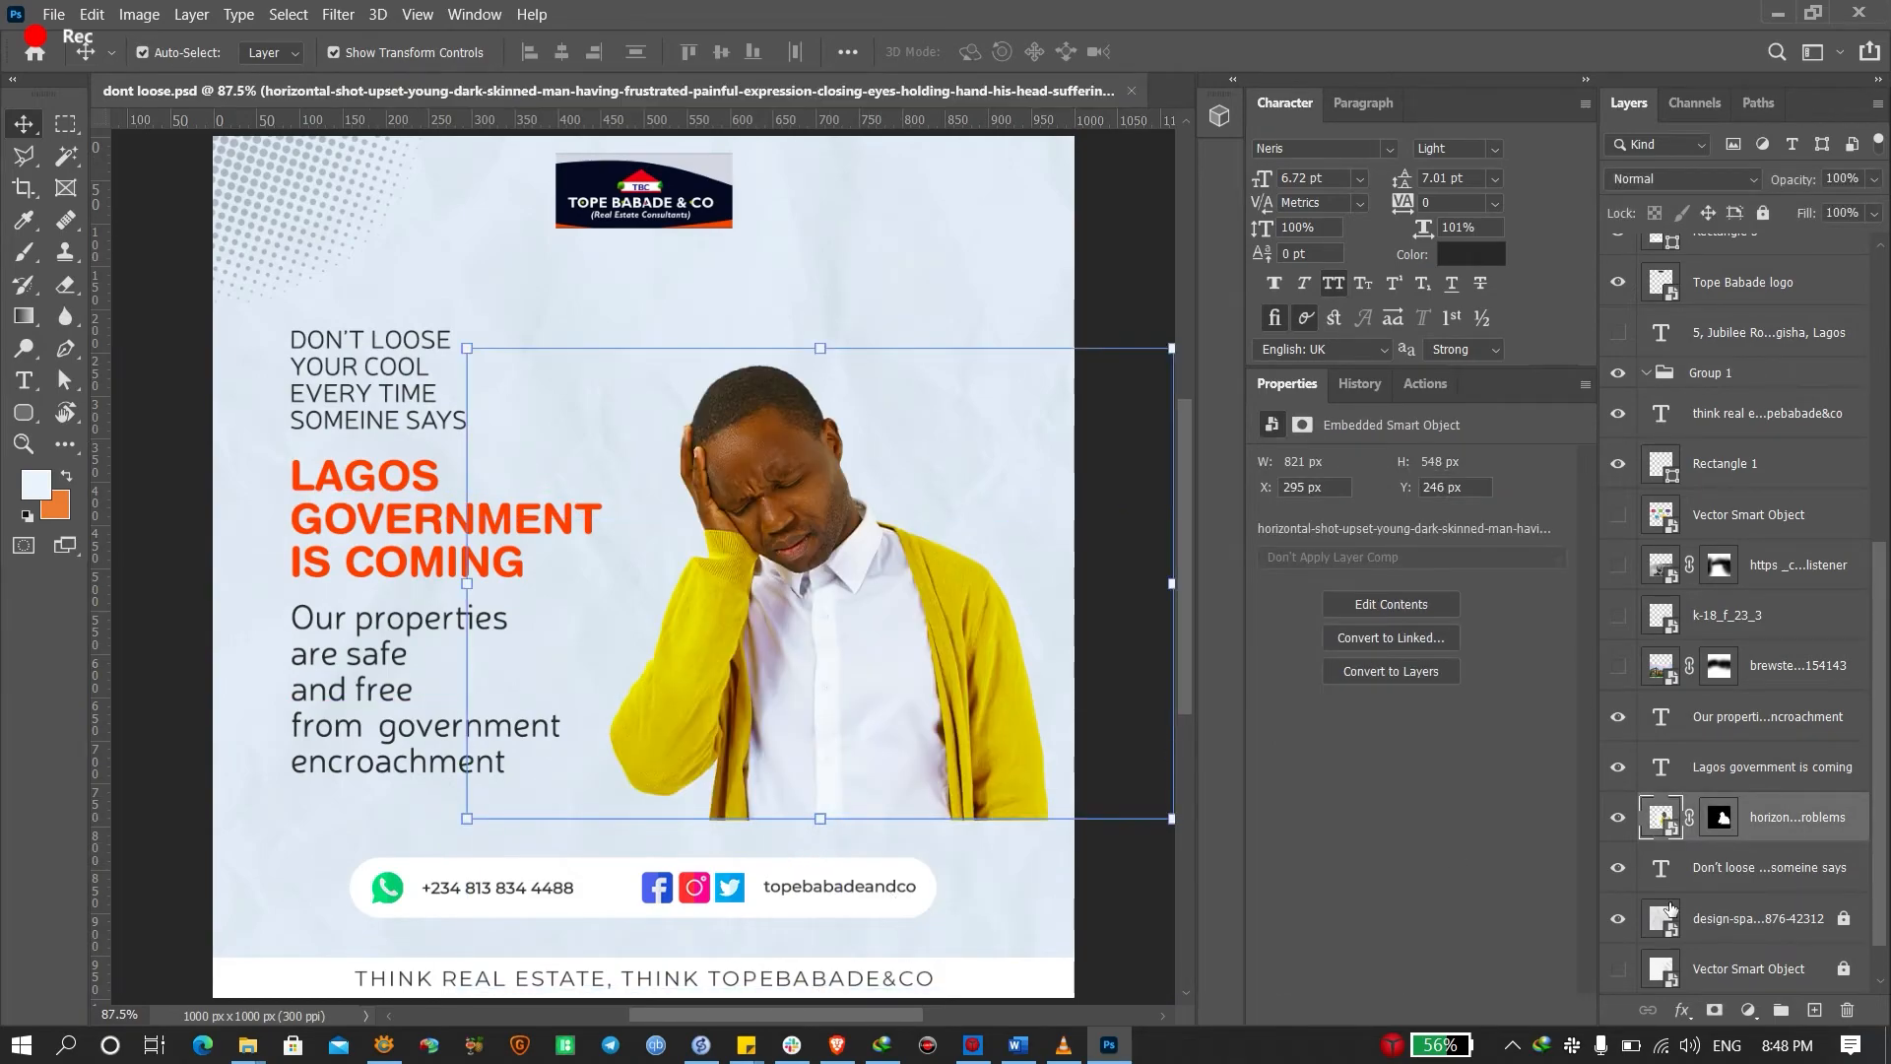
left_click(1720, 820)
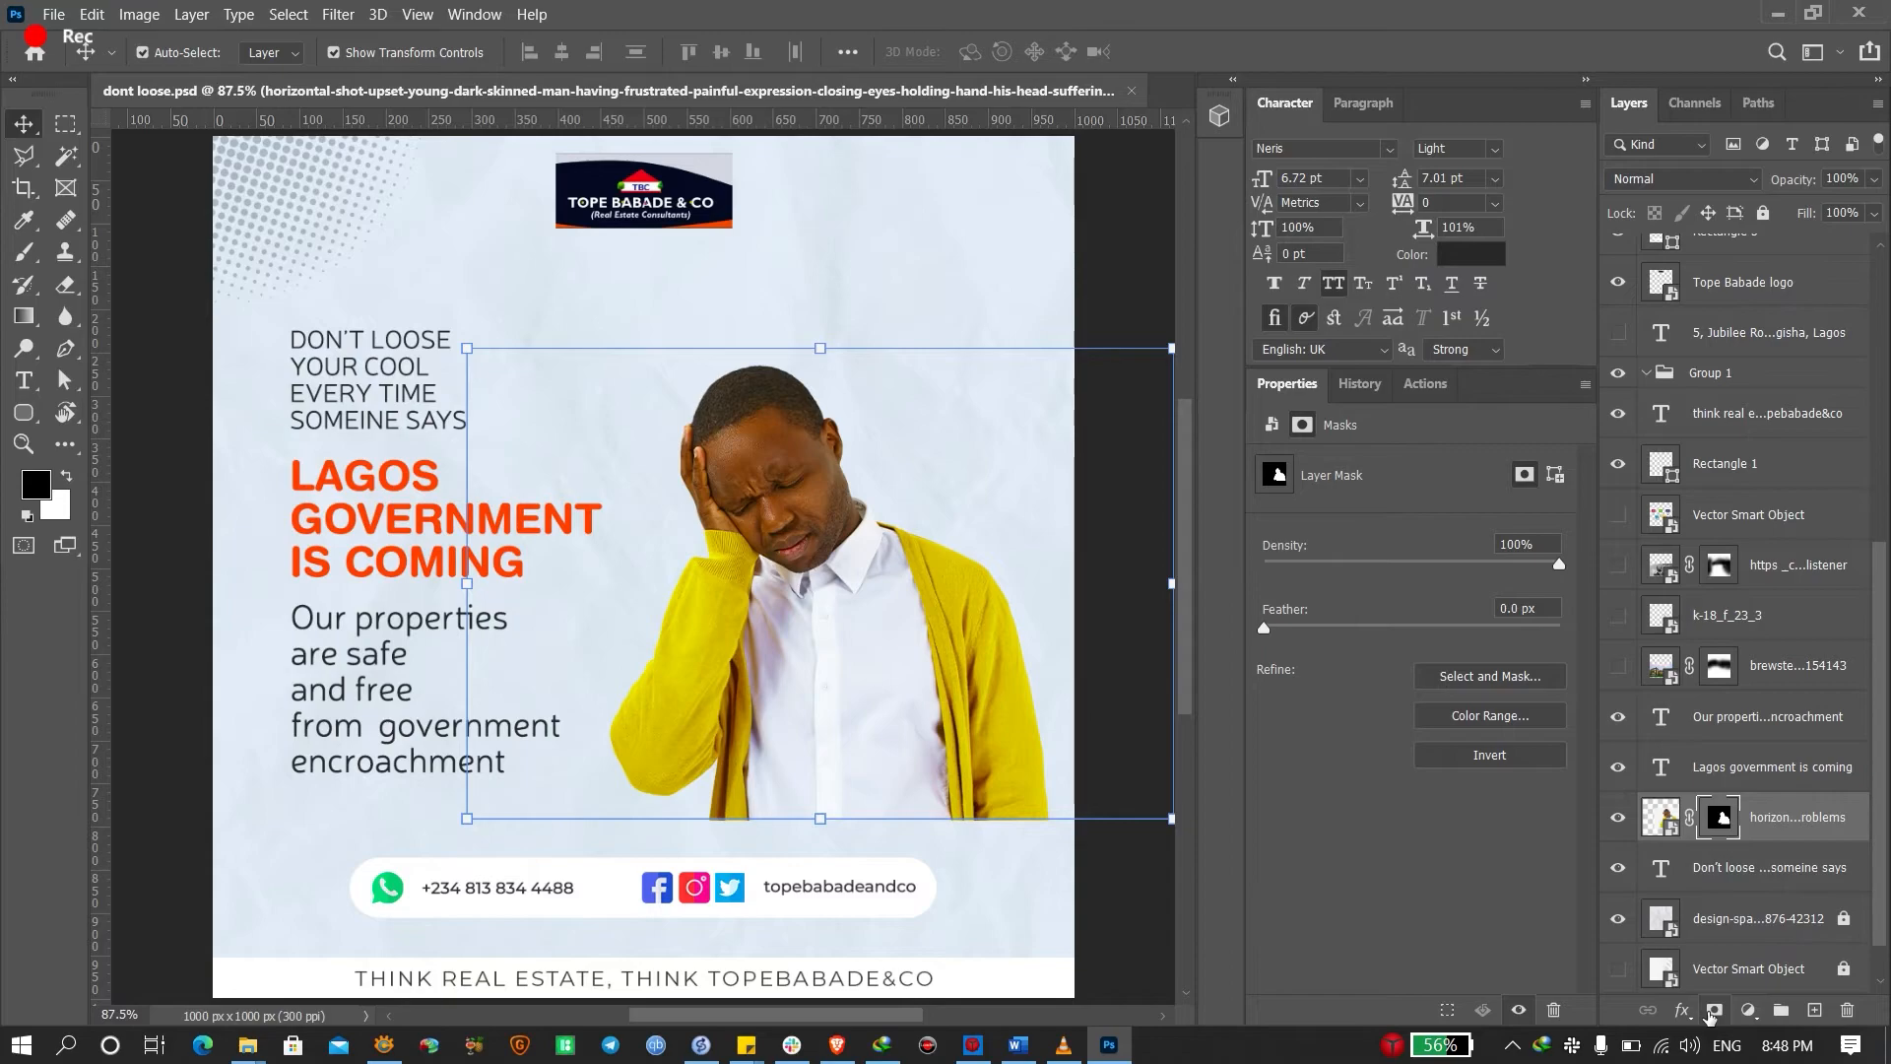
key("b")
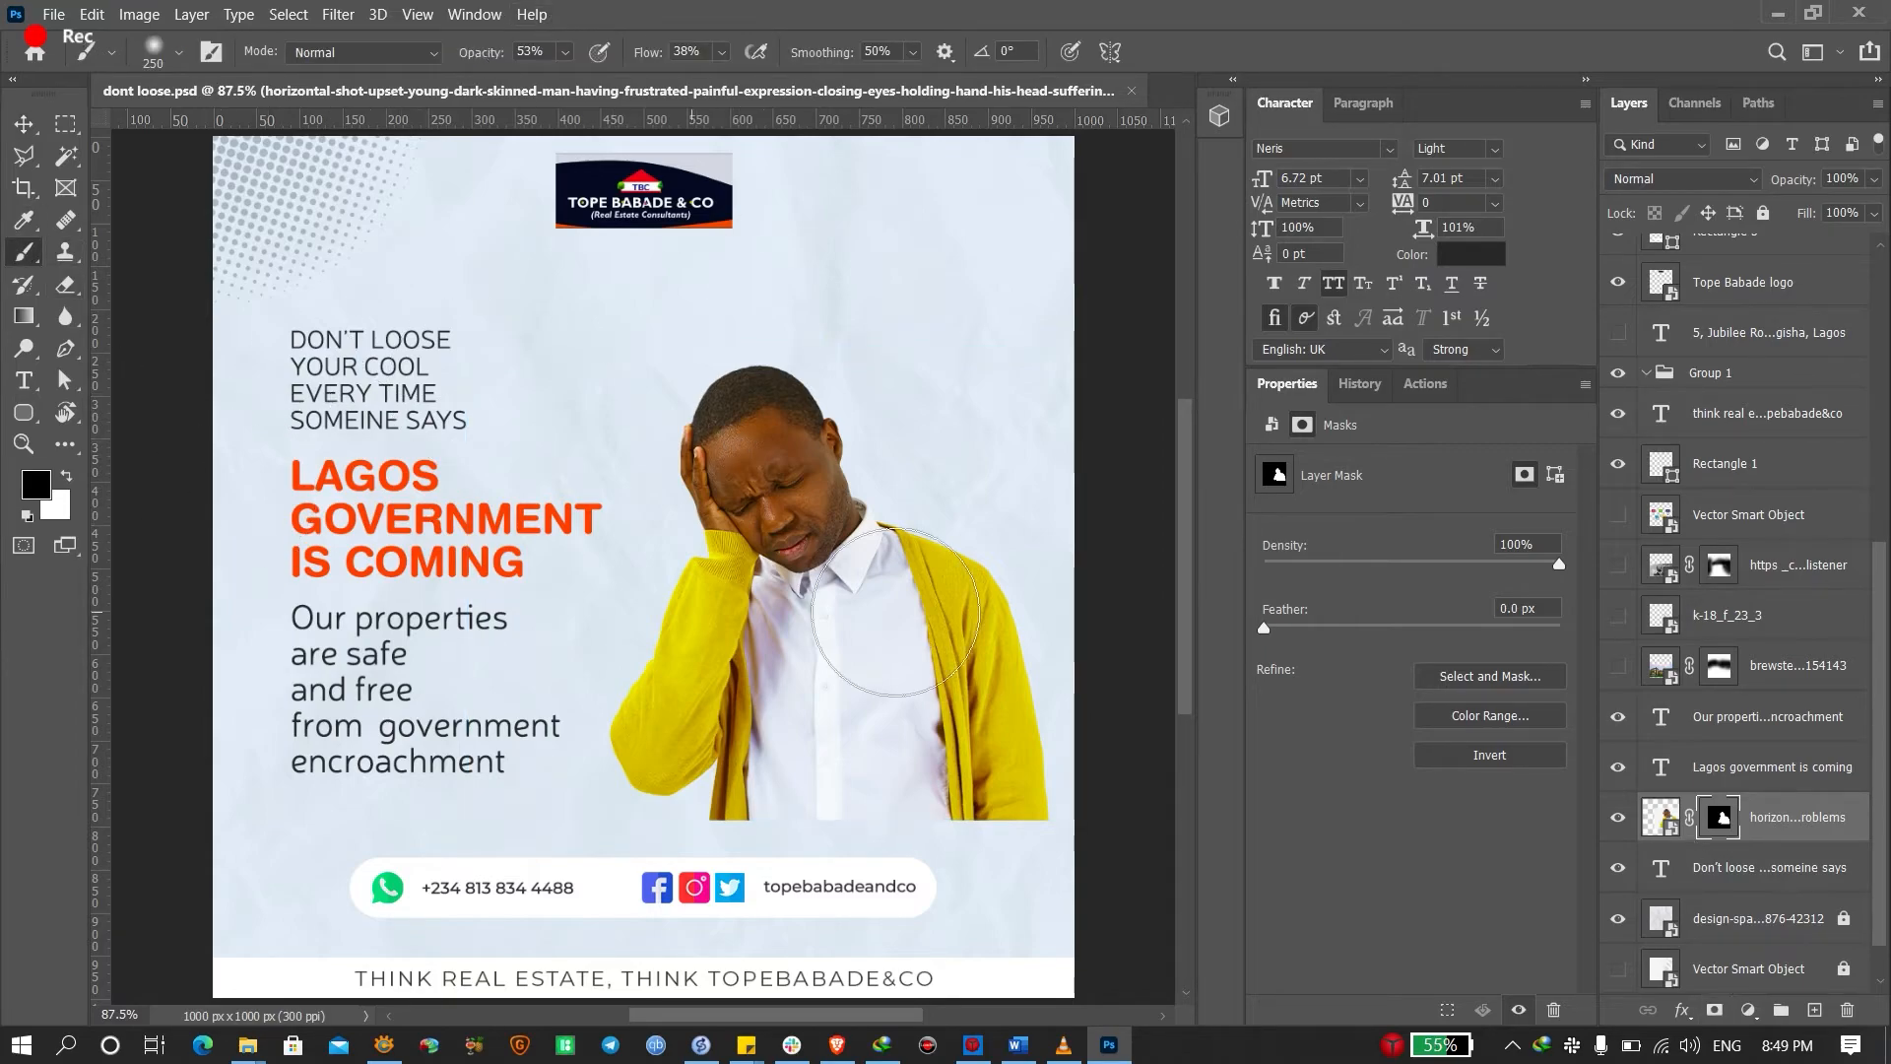
With a soft pressure-opacity brush, paint black to fade the sleeve, cardigan and shirt bottom
right_click(827, 502)
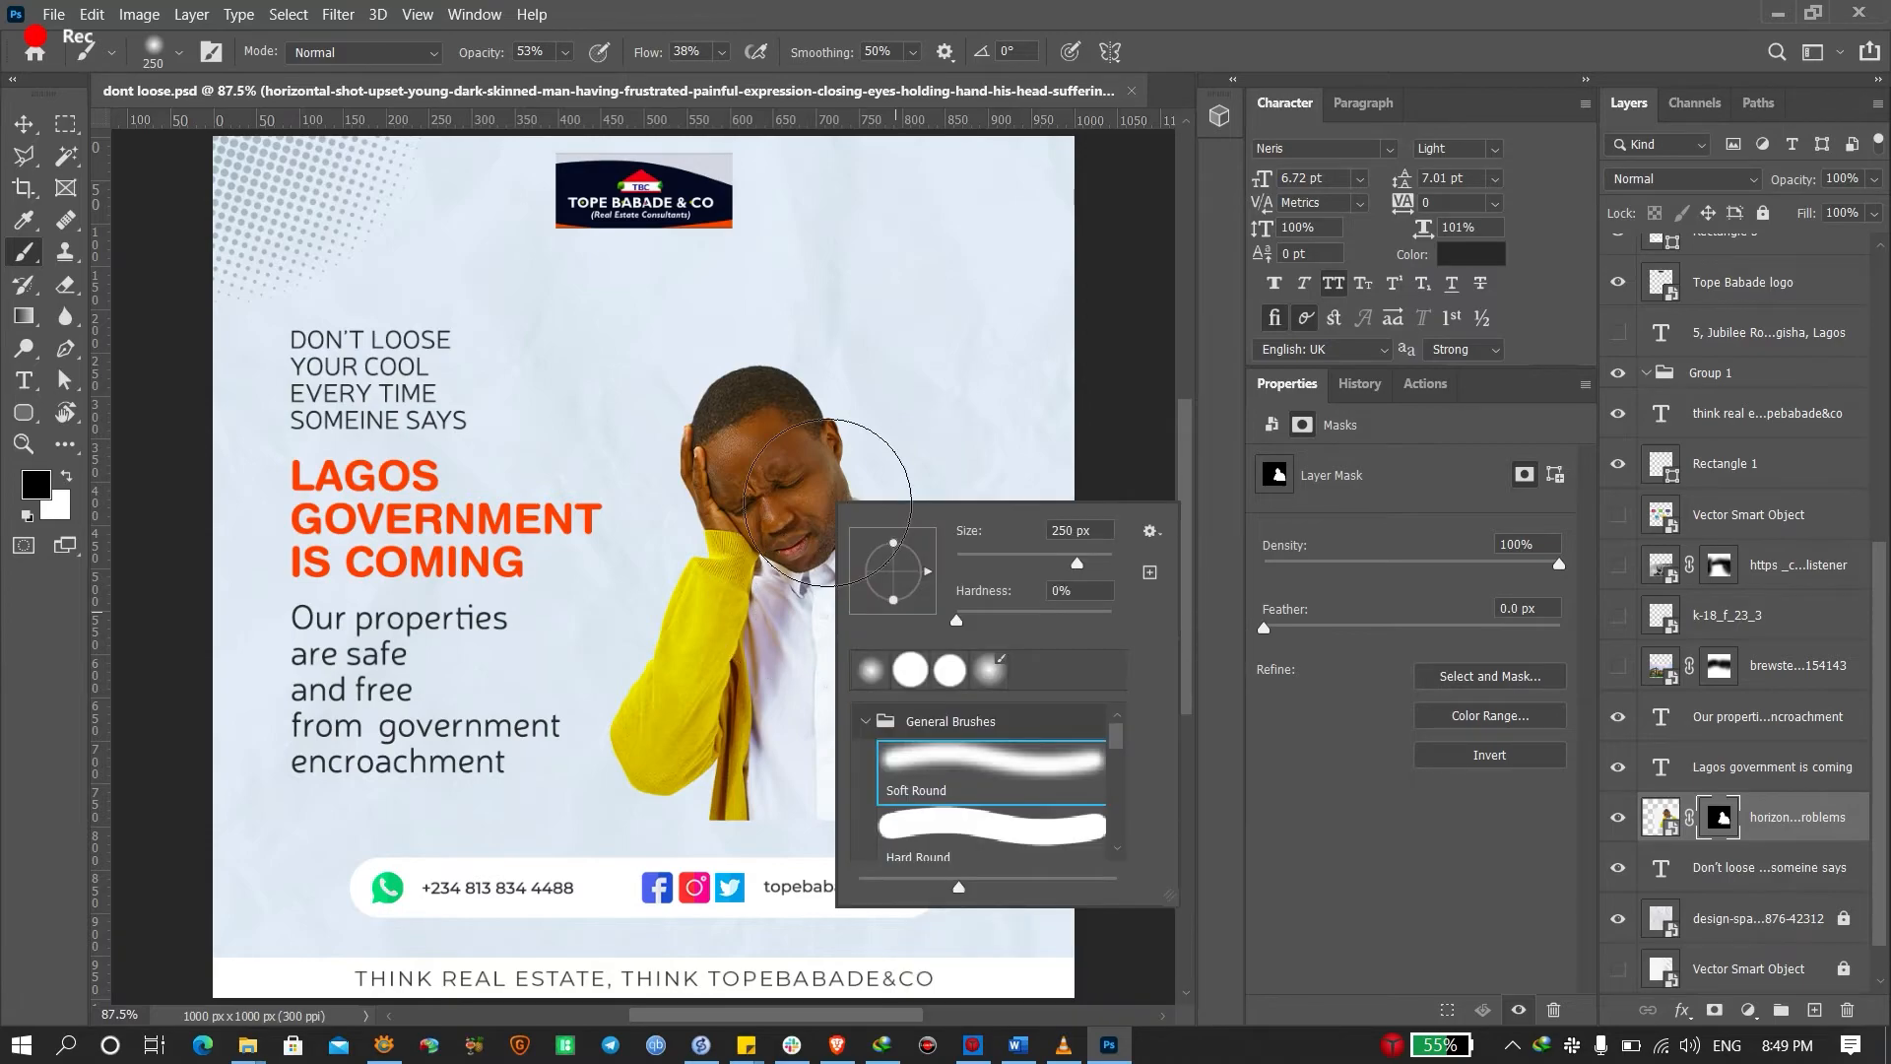
key("Escape")
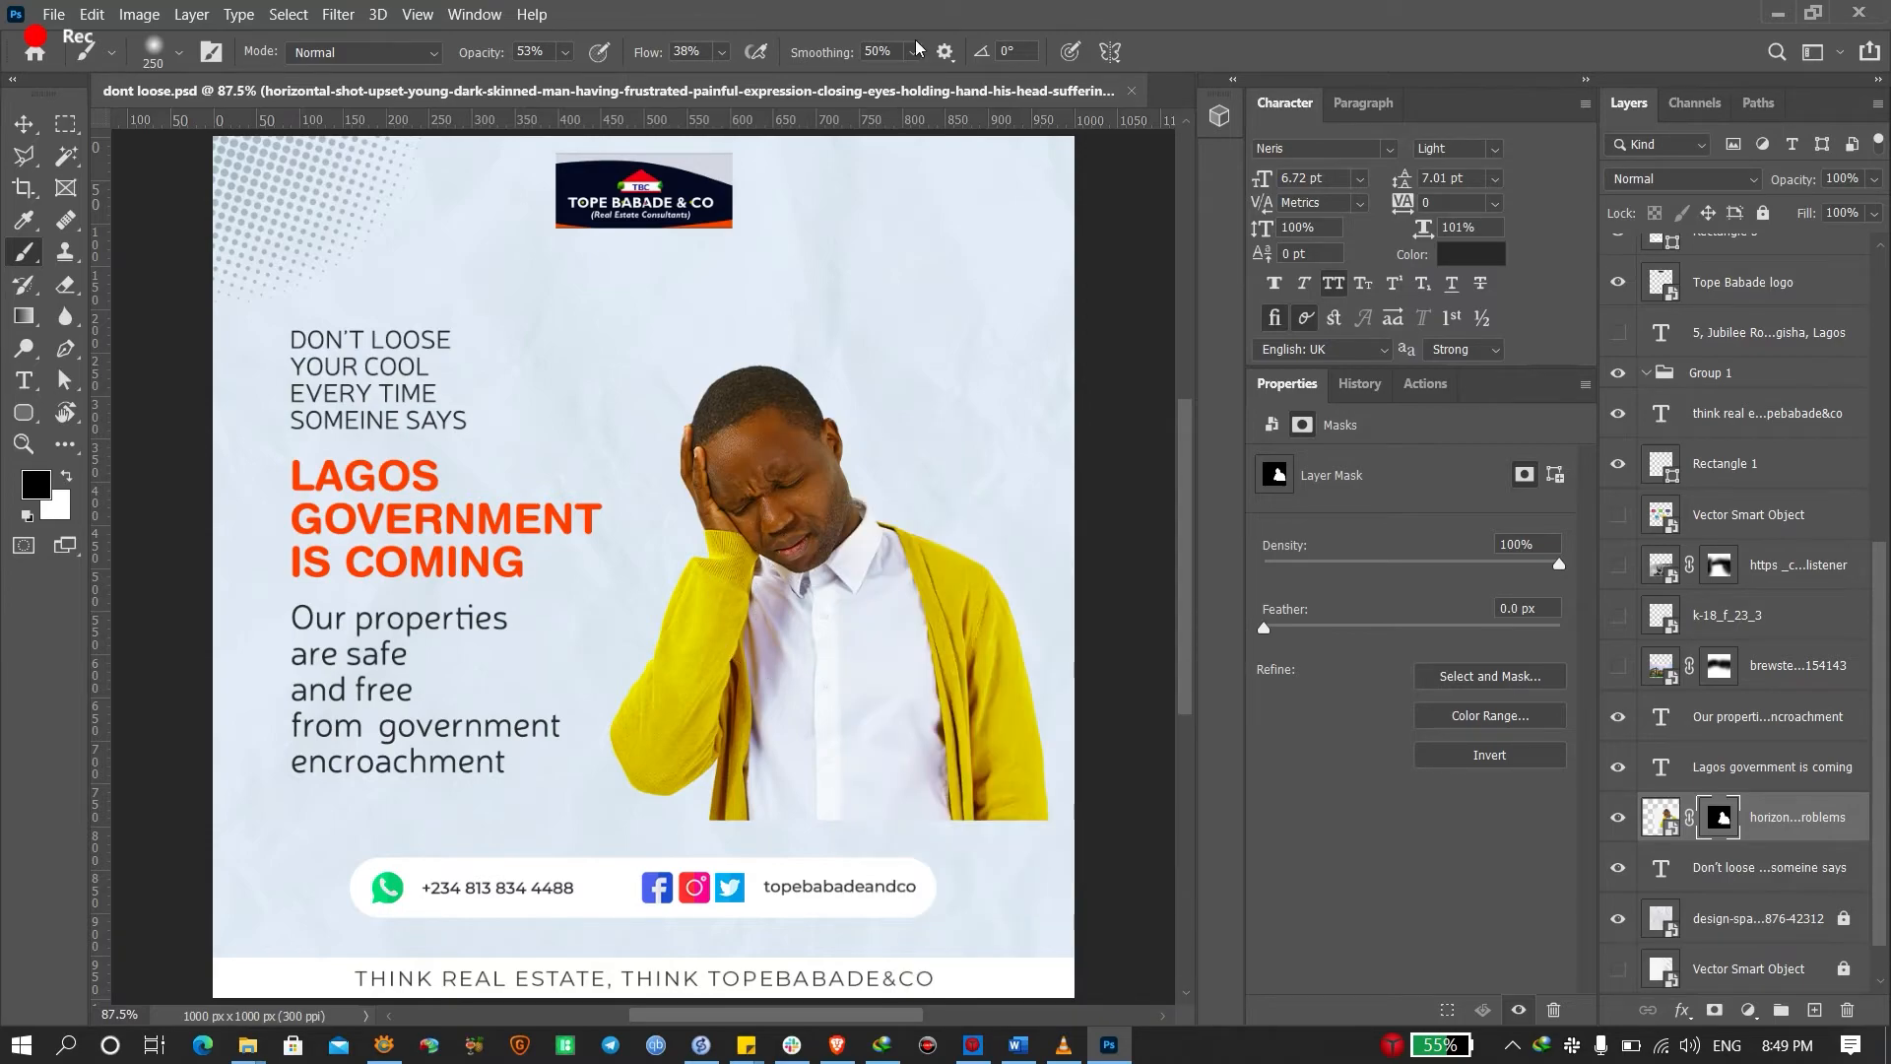
left_click(599, 52)
mouse_move(1025, 837)
left_mouse_down()
mouse_move(912, 874)
mouse_move(995, 869)
left_mouse_up()
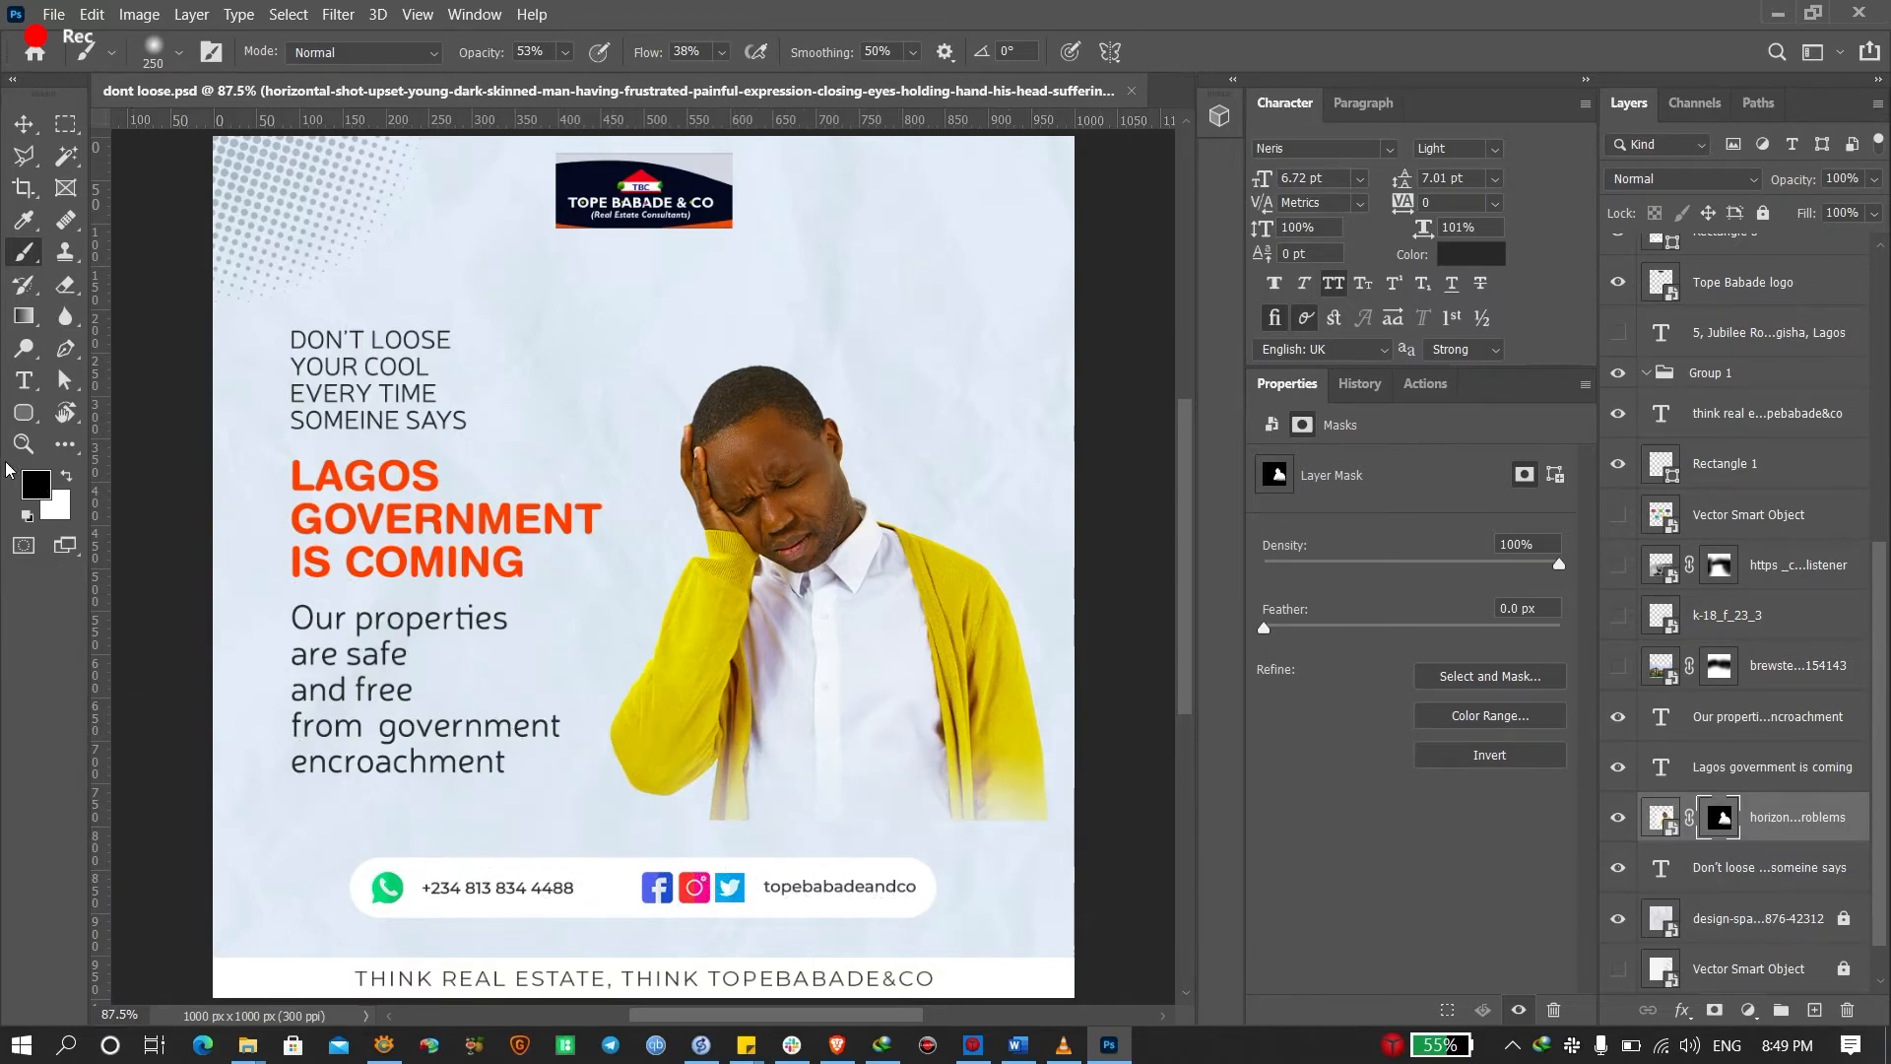
mouse_move(1073, 841)
left_mouse_down()
mouse_move(1130, 840)
mouse_move(965, 840)
mouse_move(1033, 820)
mouse_move(1042, 849)
mouse_move(975, 851)
mouse_move(730, 826)
mouse_move(1059, 835)
mouse_move(759, 826)
left_mouse_up()
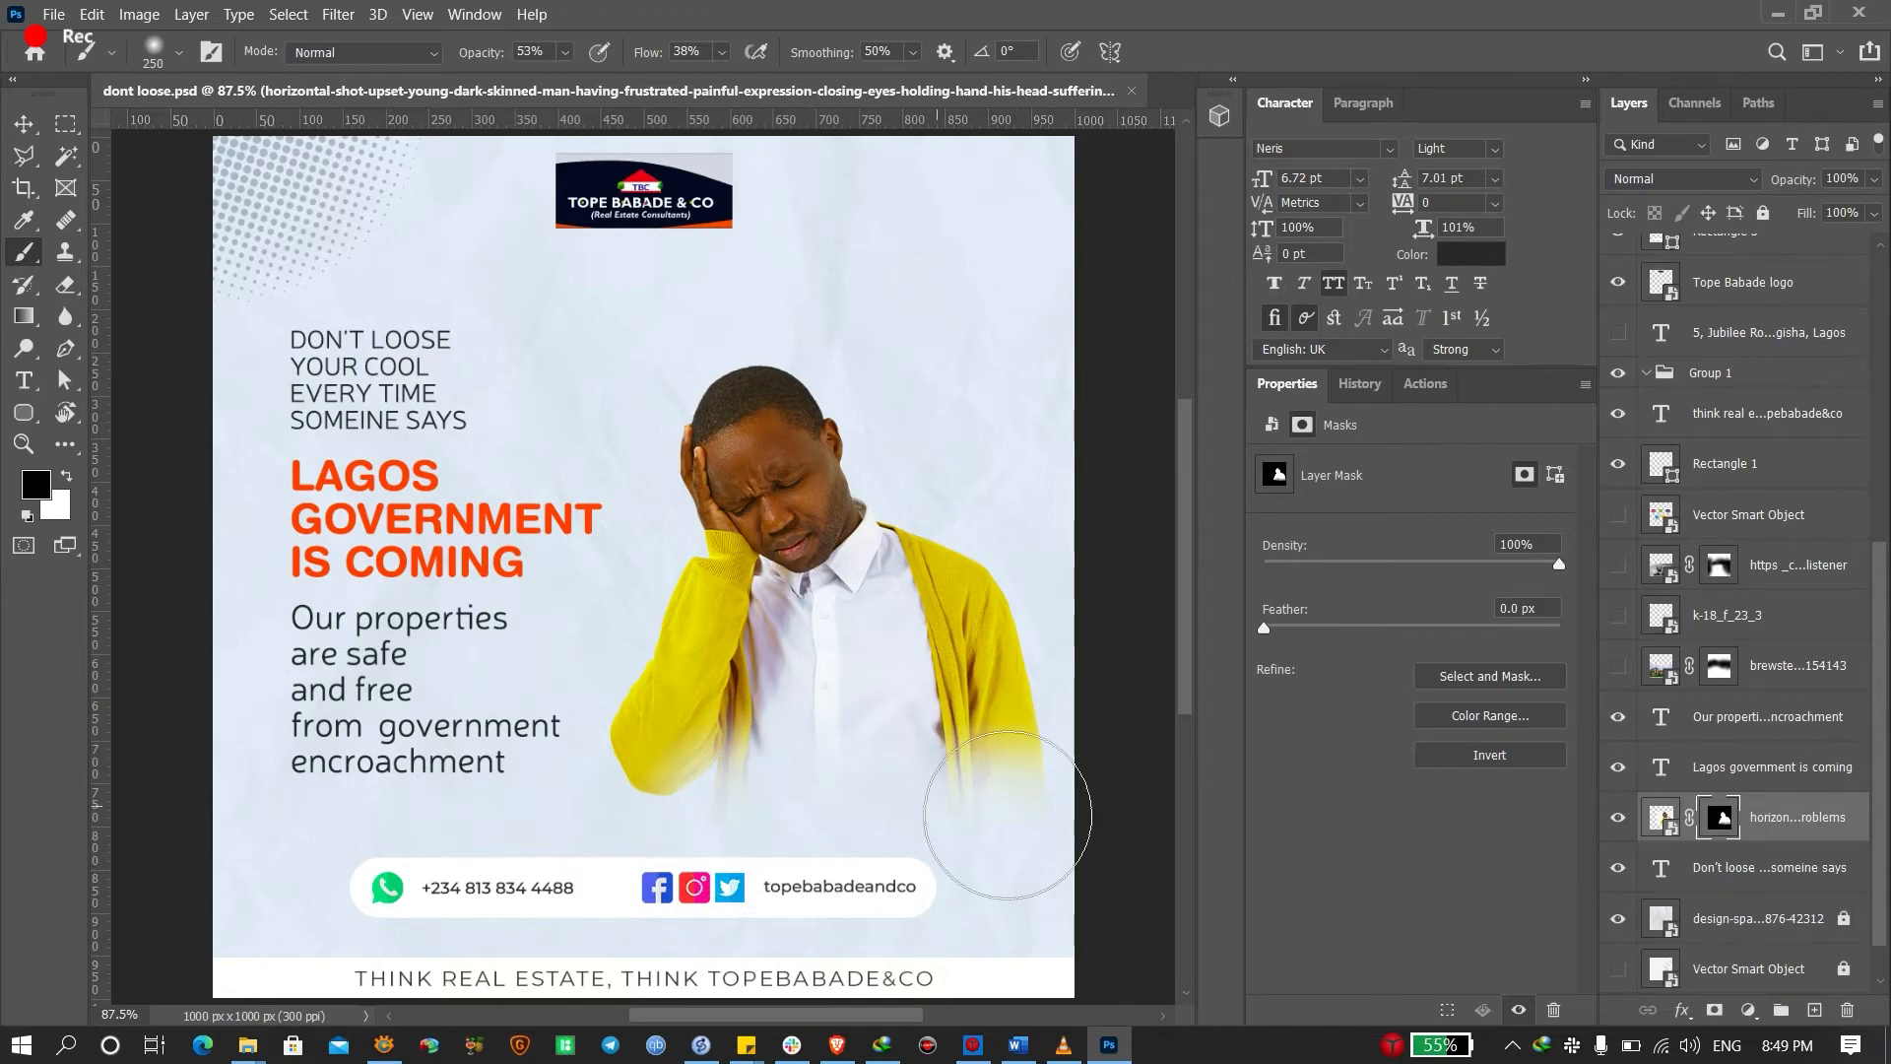
Reduce the brush to about 81 px, then return to the Move tool and deselect
key("bracketleft")
key("bracketleft")
key("bracketleft")
key("bracketleft")
key("bracketleft")
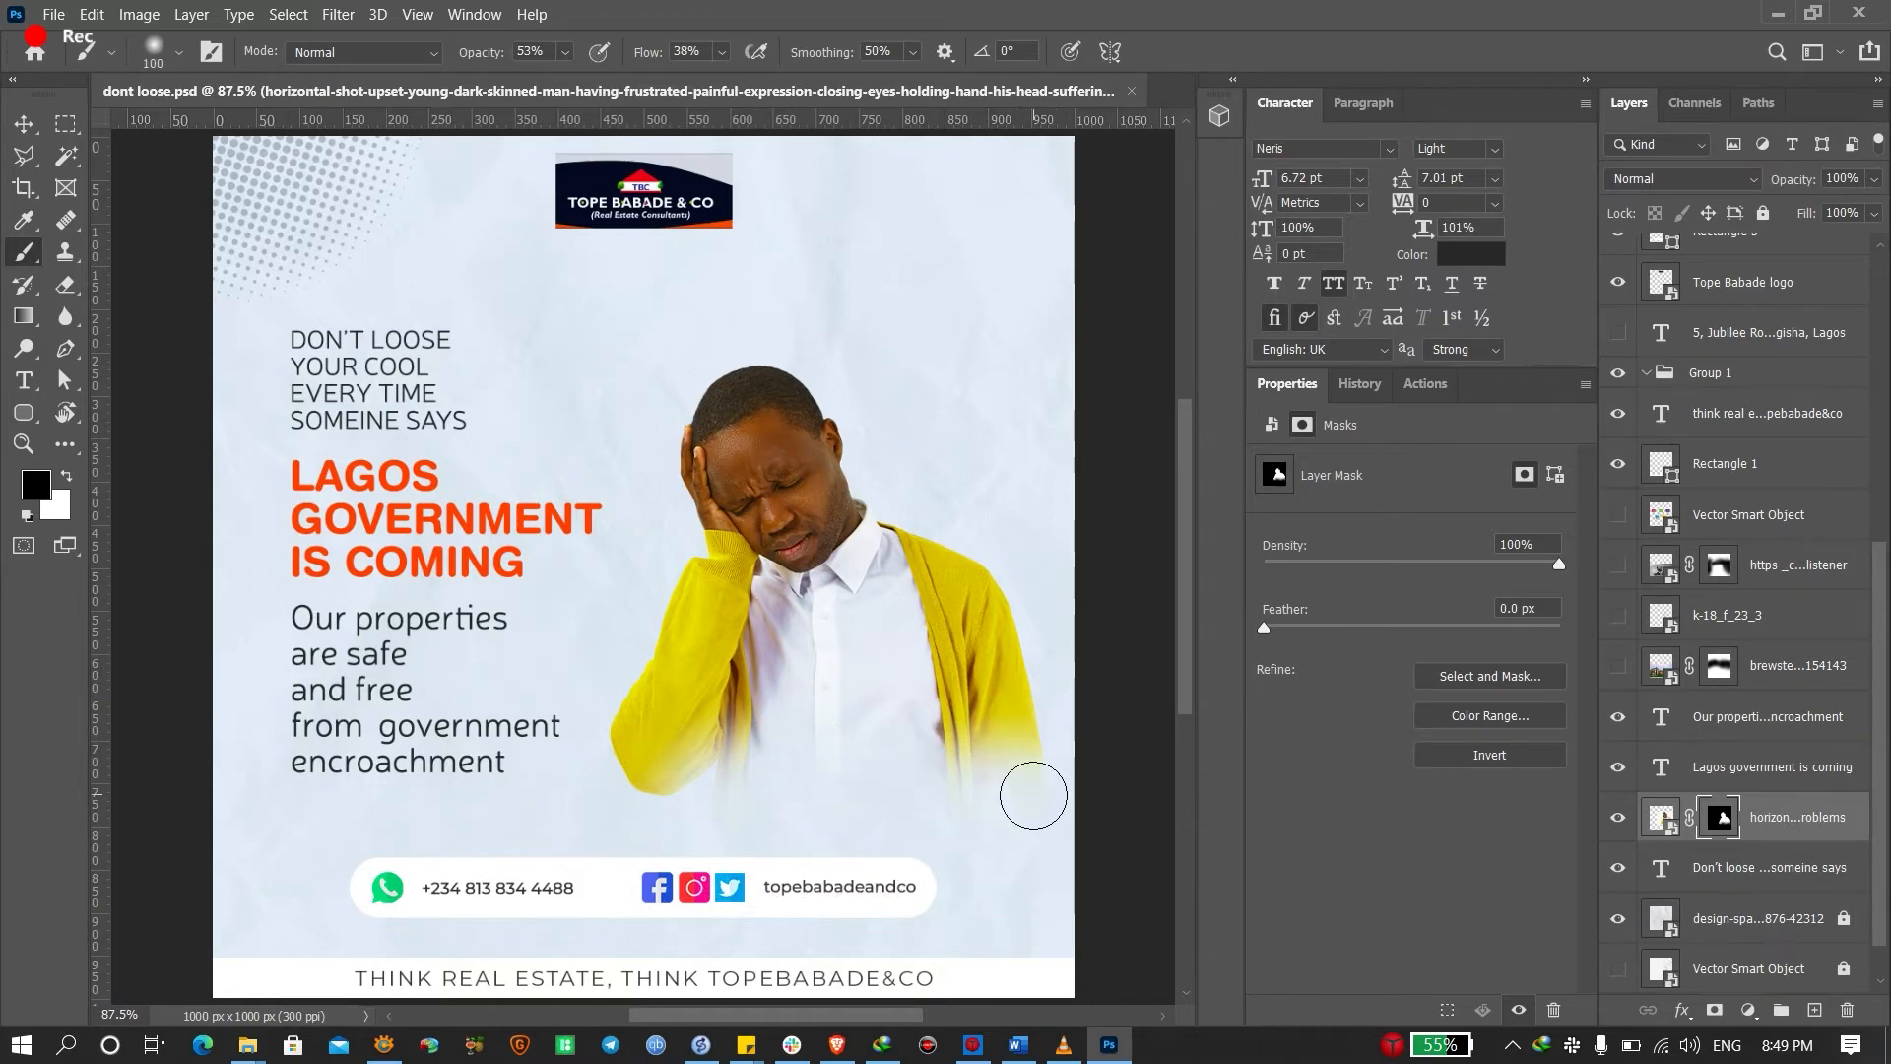
right_click(804, 629)
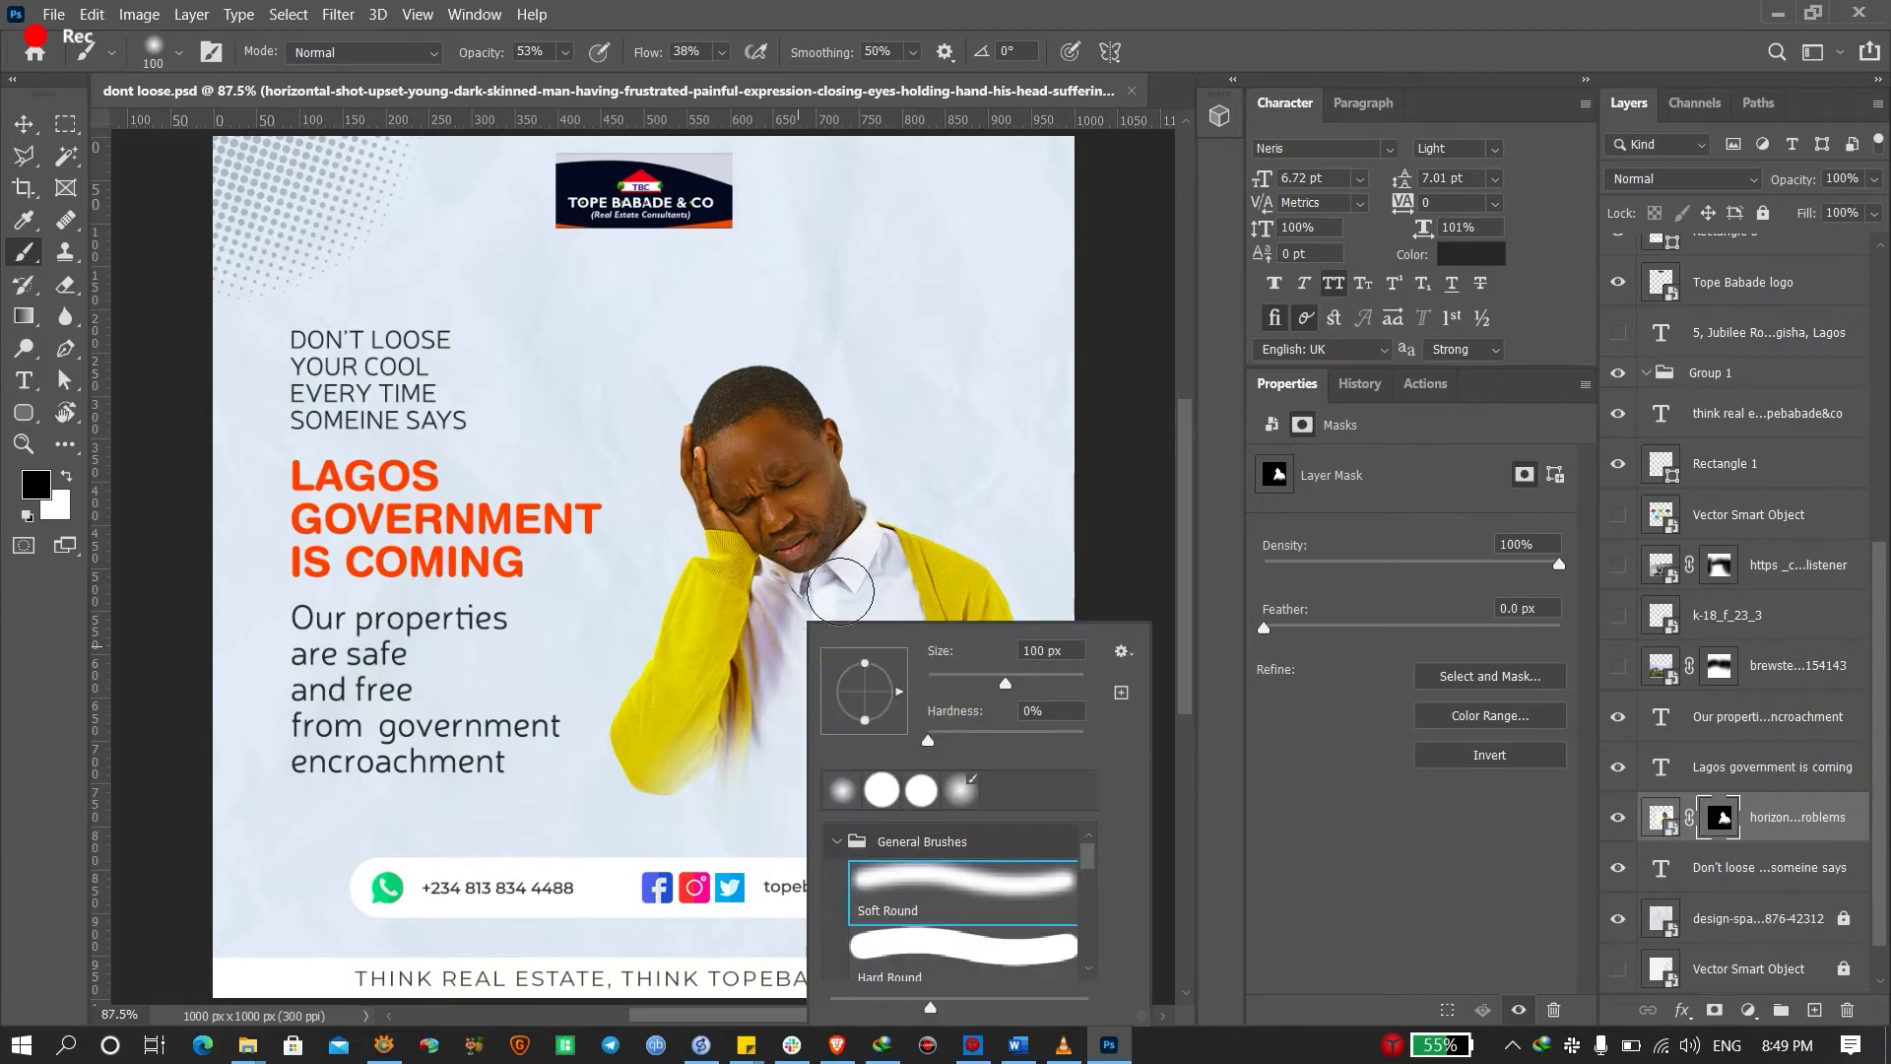
left_click_drag(1004, 683, 990, 683)
left_click(1114, 9)
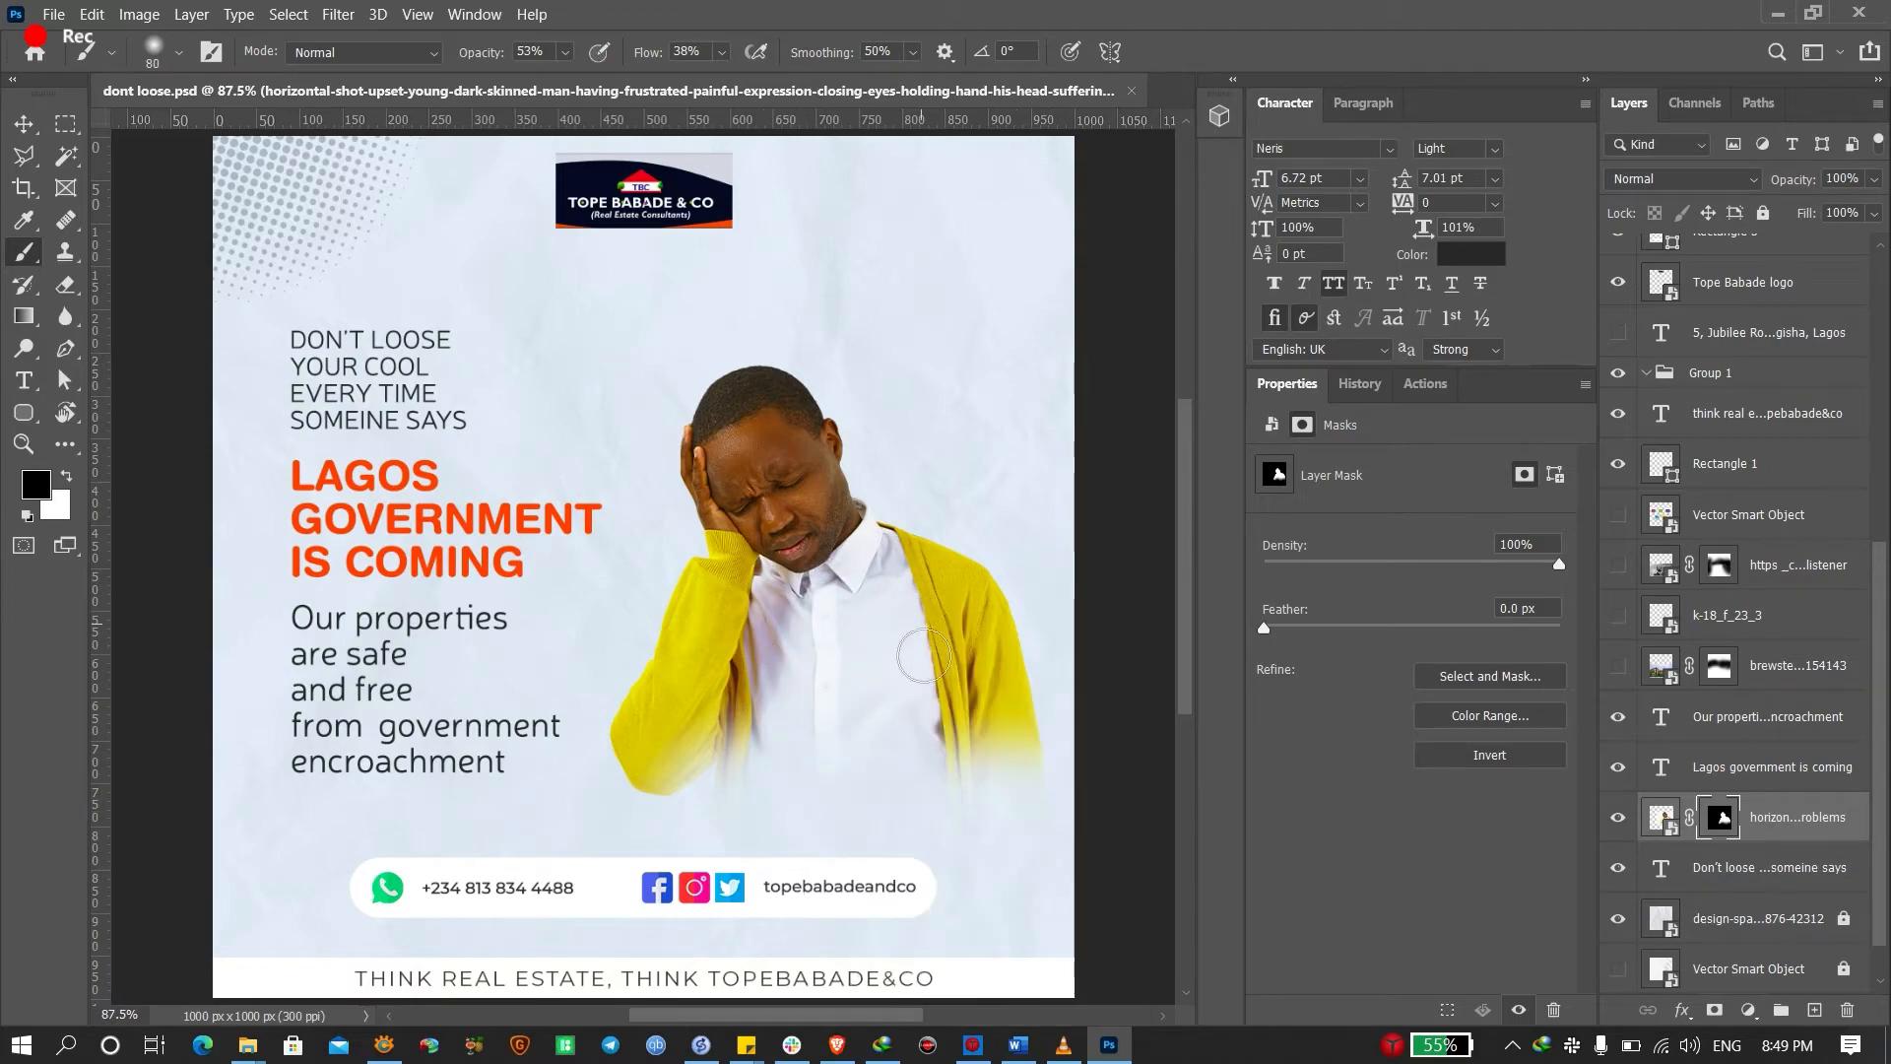
key("bracketright")
key("bracketright")
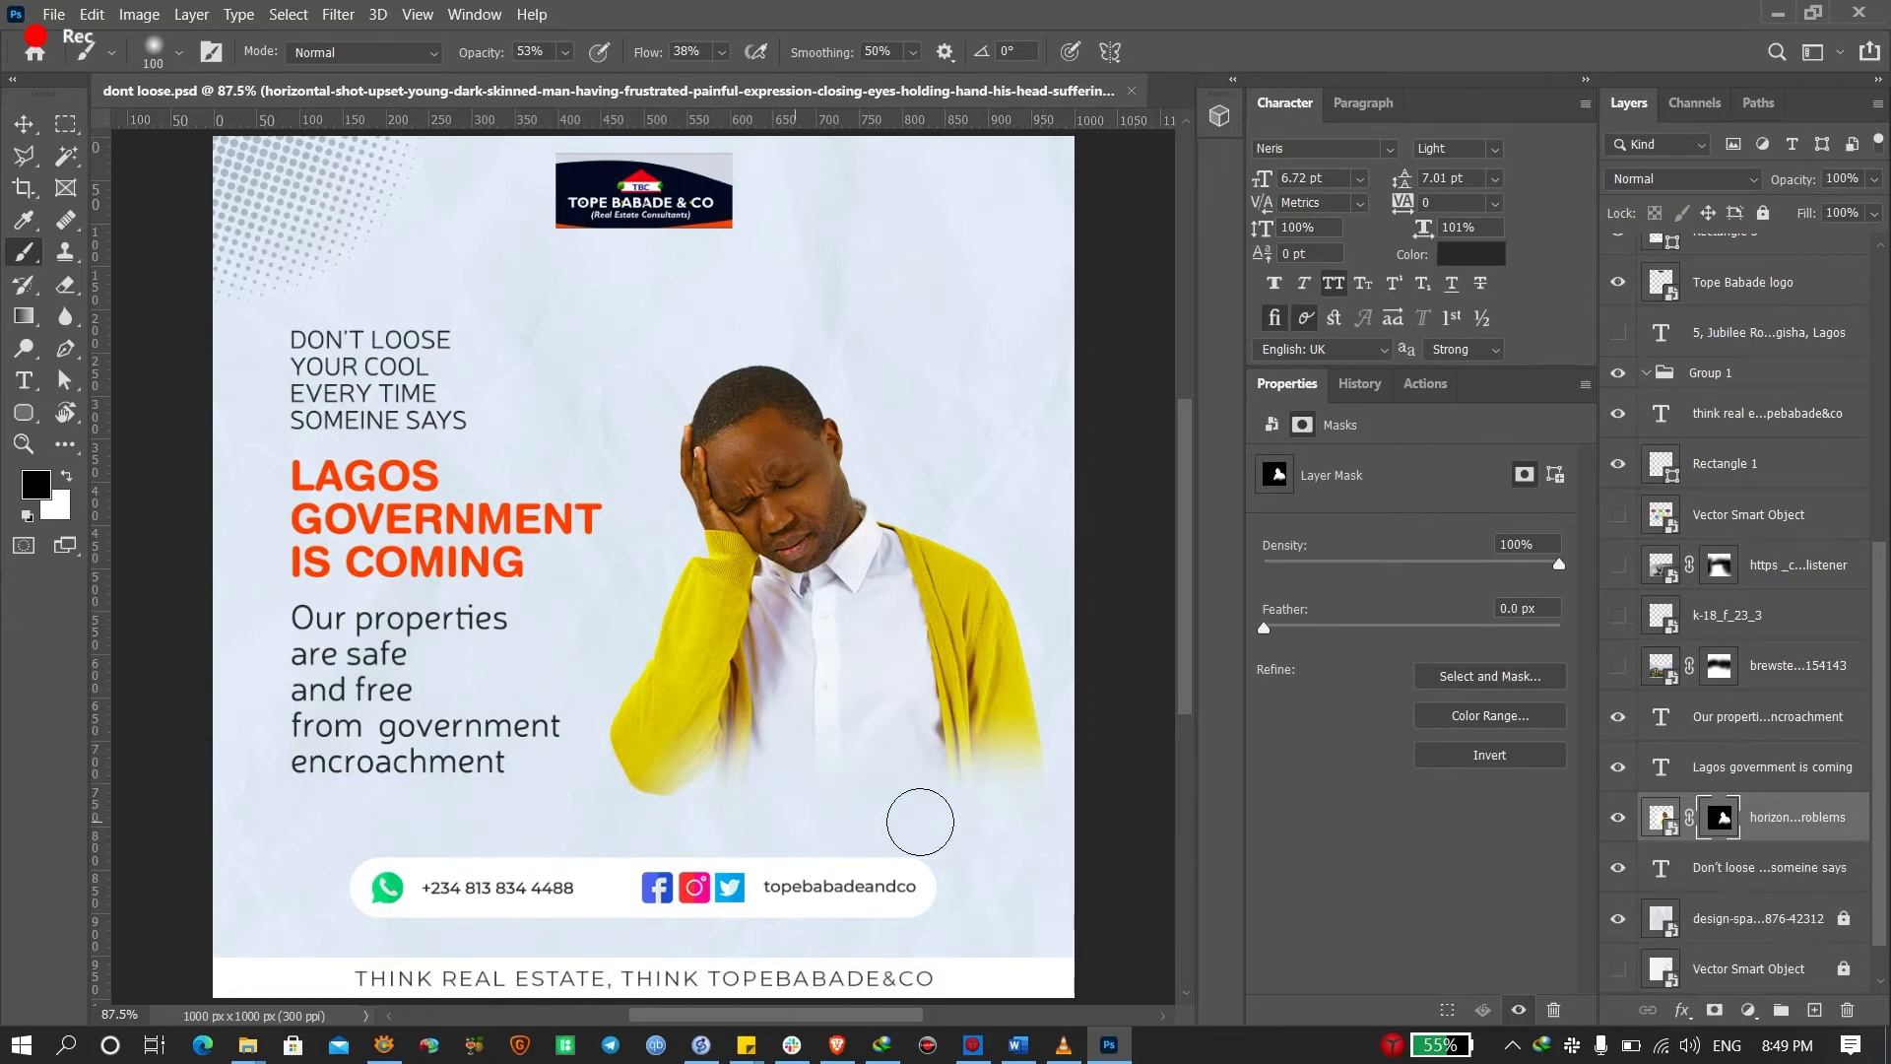
key("v")
left_click(1111, 505)
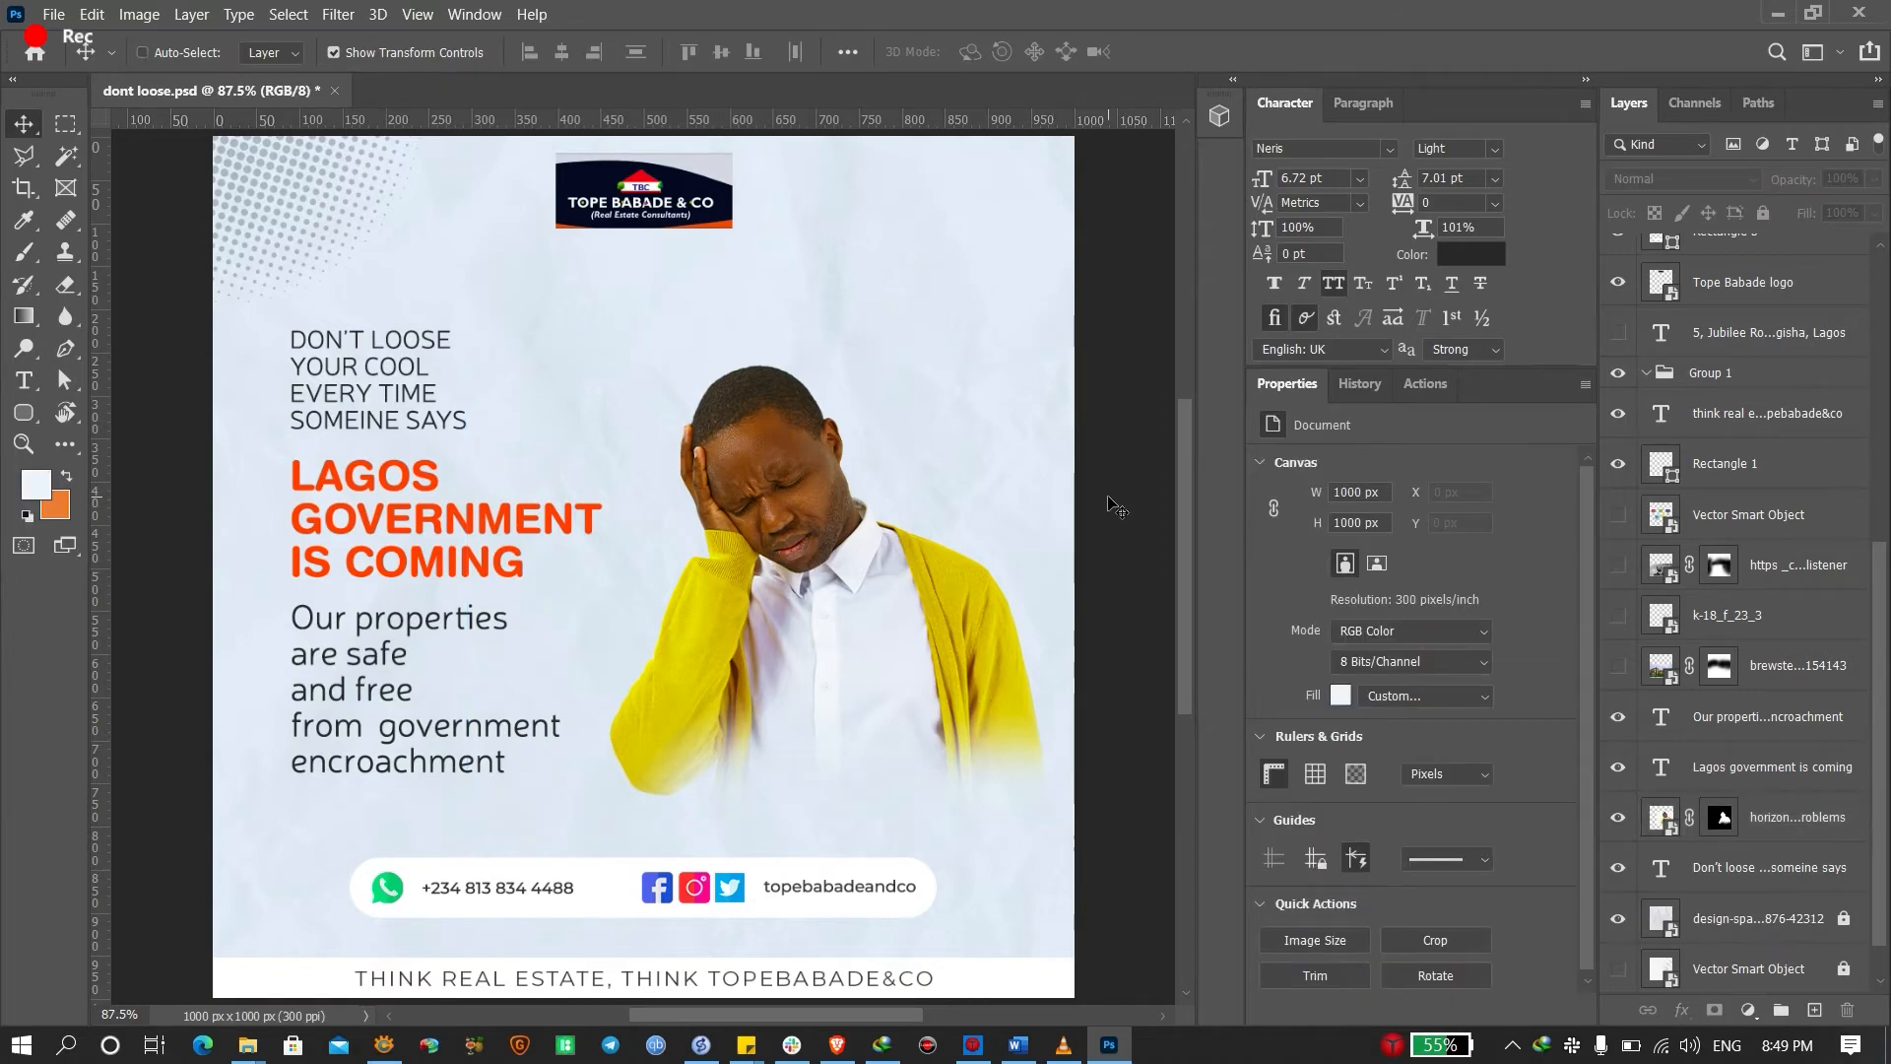
Duplicate the man photo layer with Ctrl+J and hide the original layer
left_click(1092, 558)
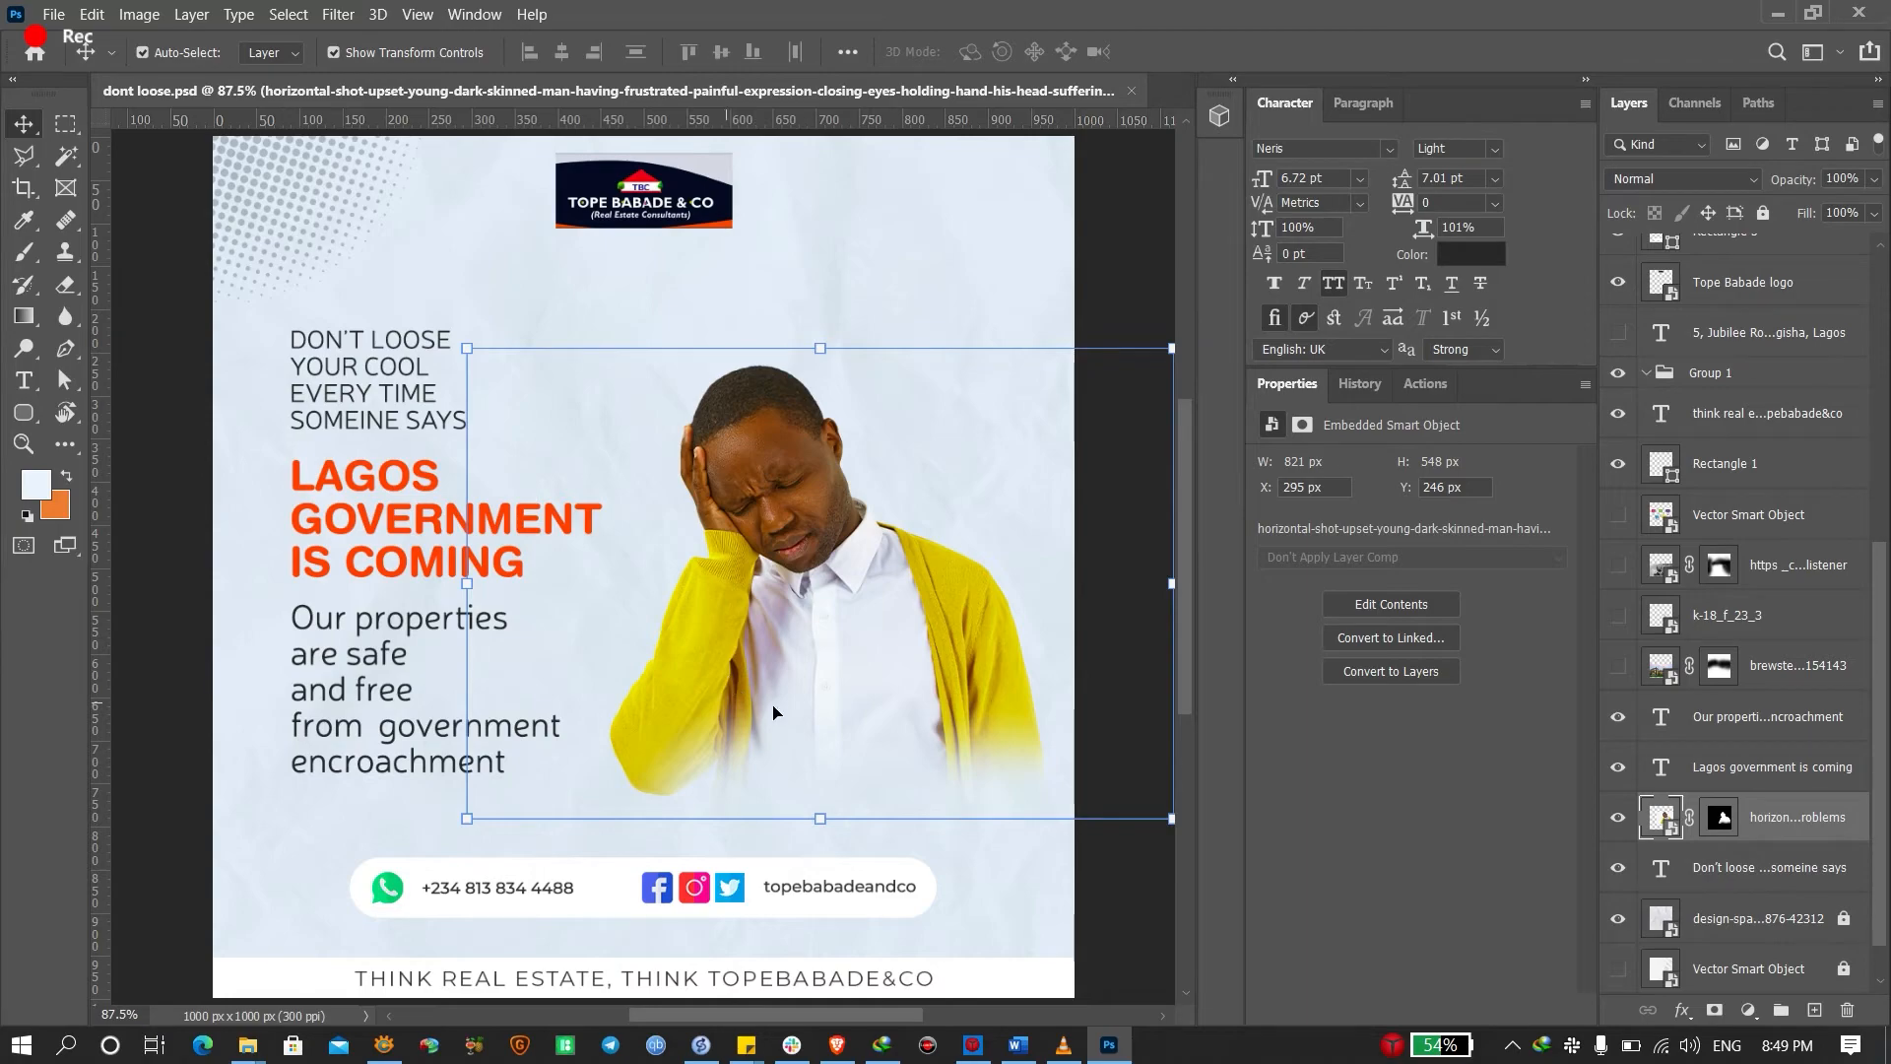
left_click(168, 655)
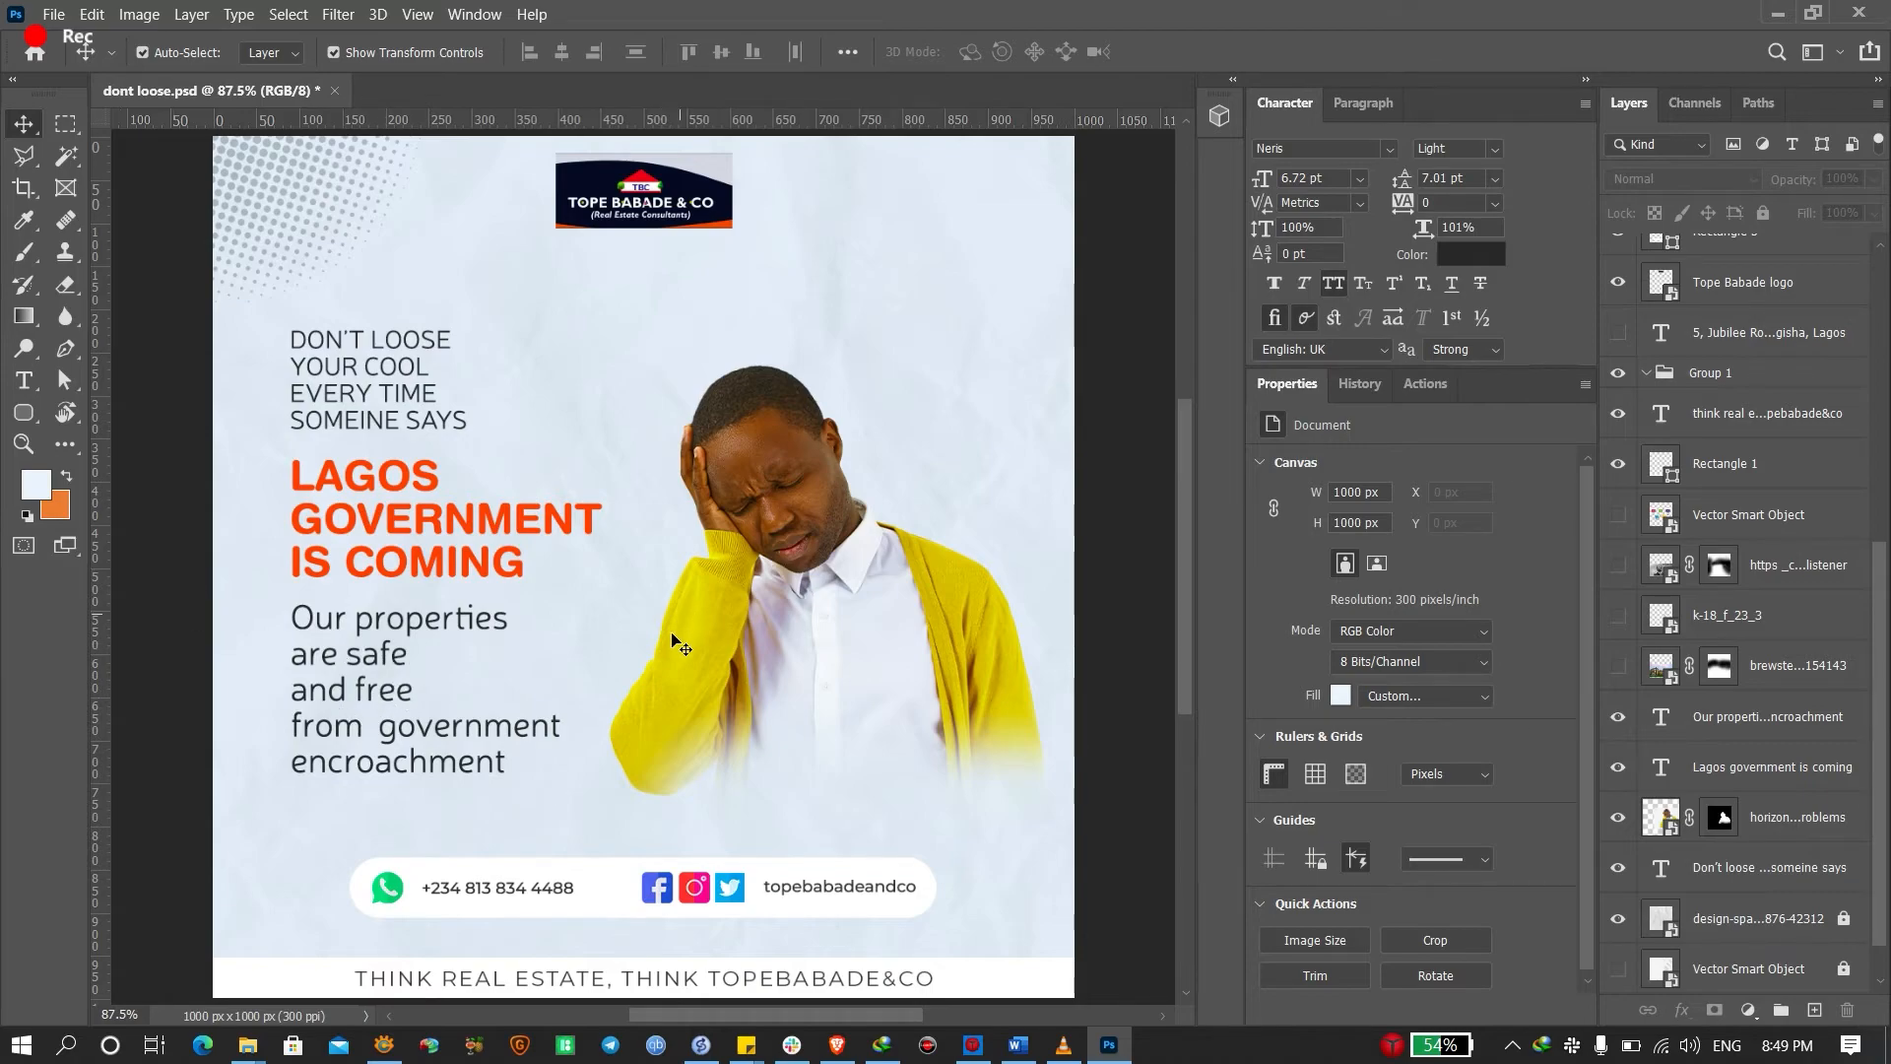
left_click(845, 627)
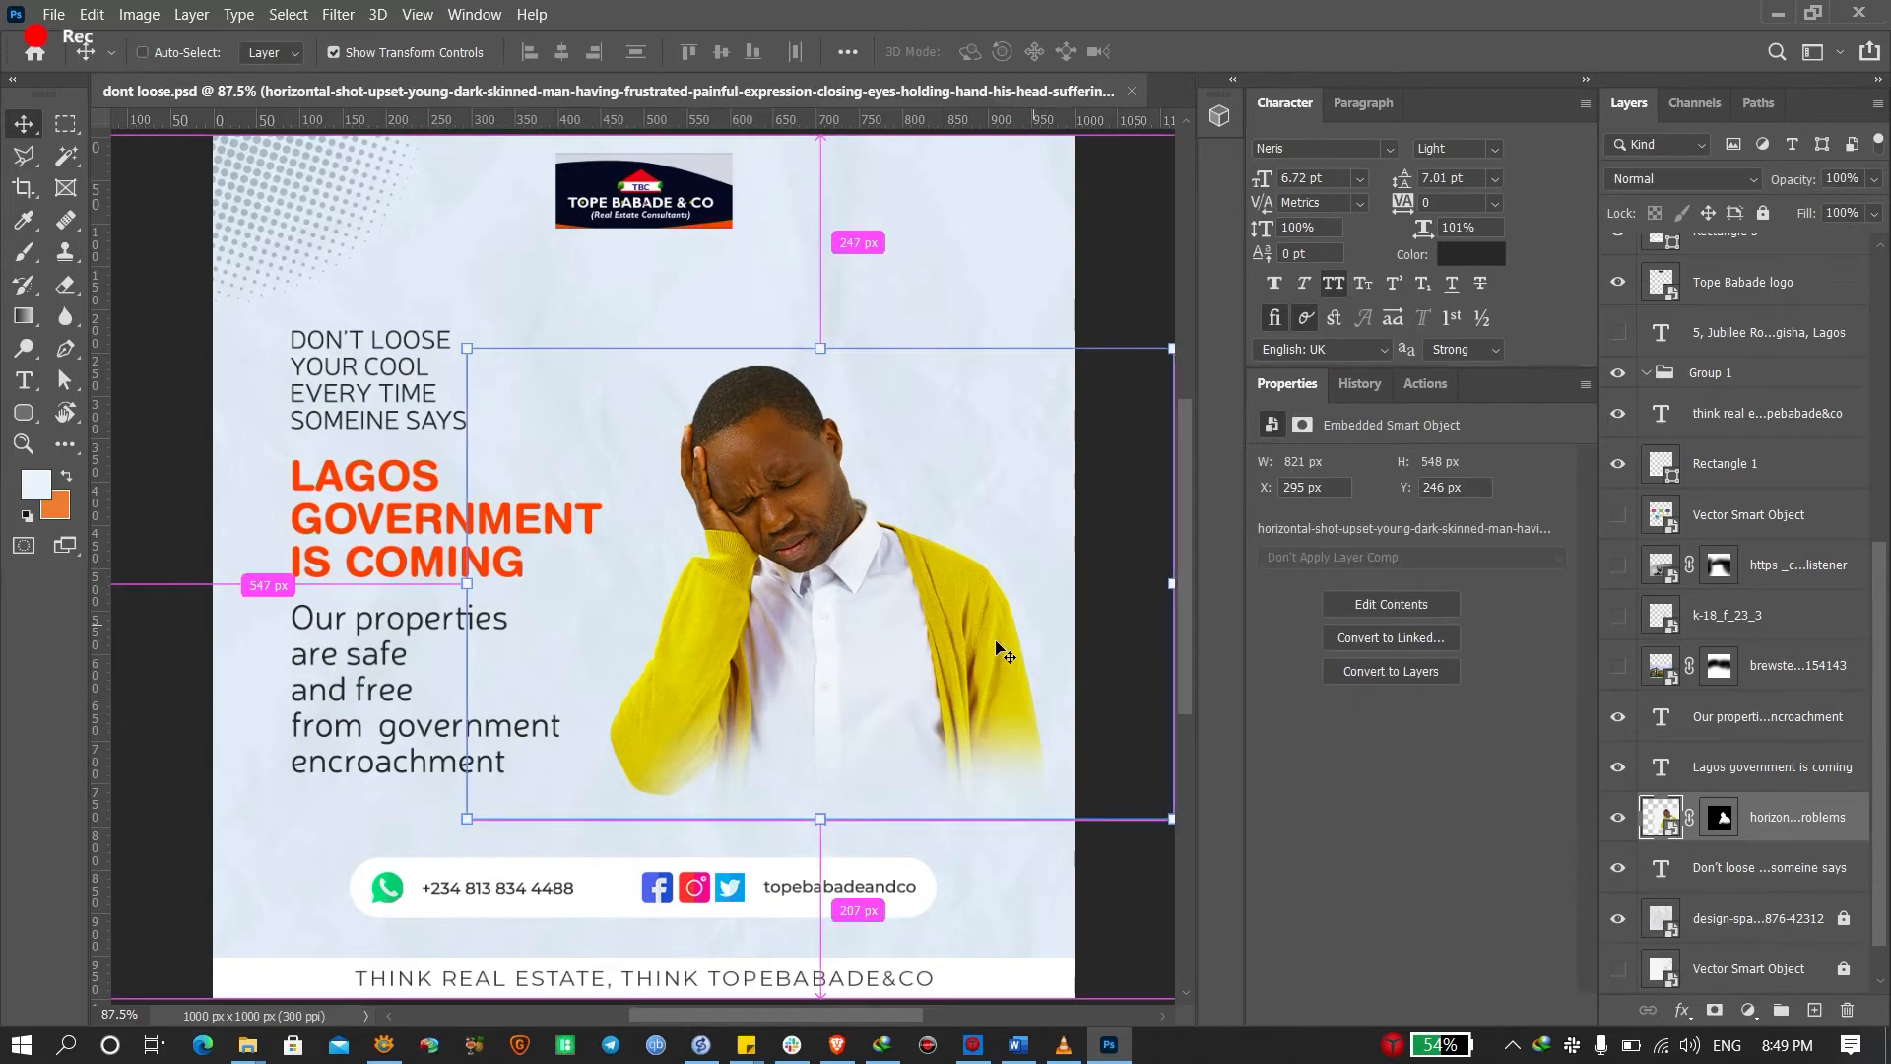
key("ctrl+j")
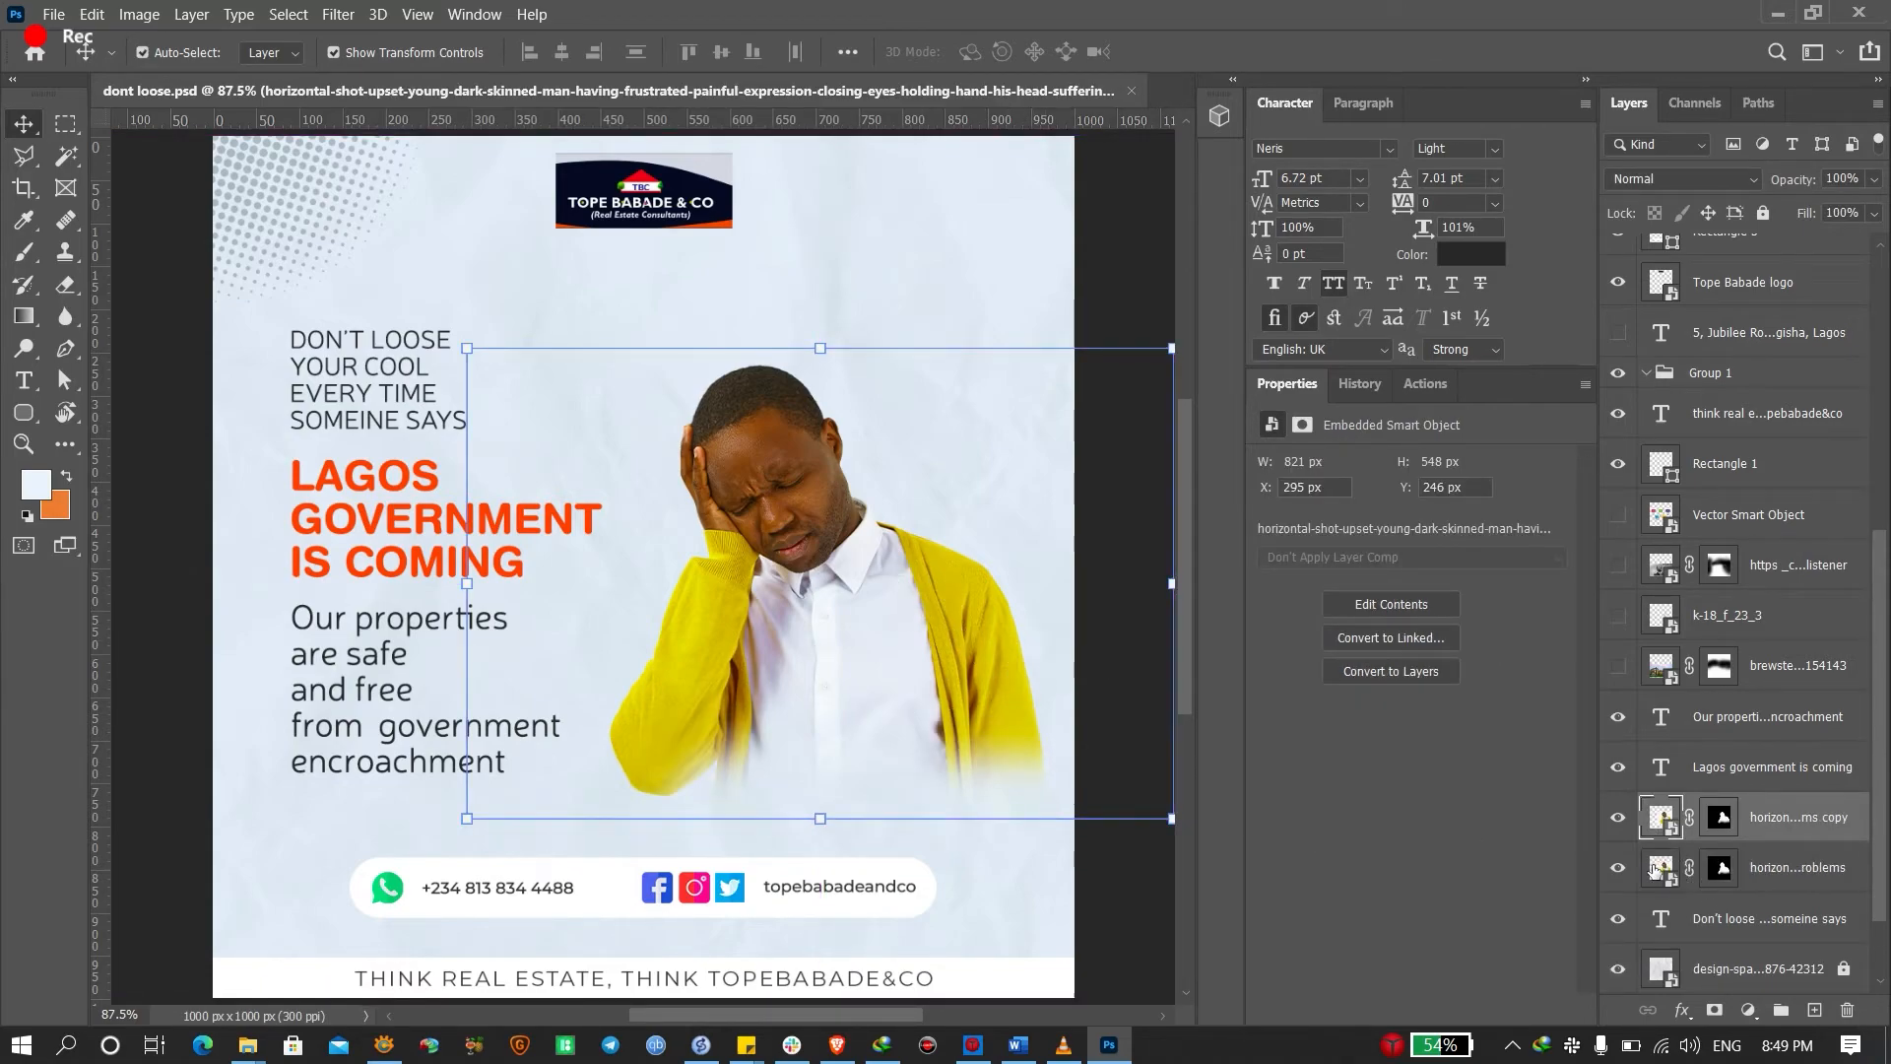
left_click(1618, 868)
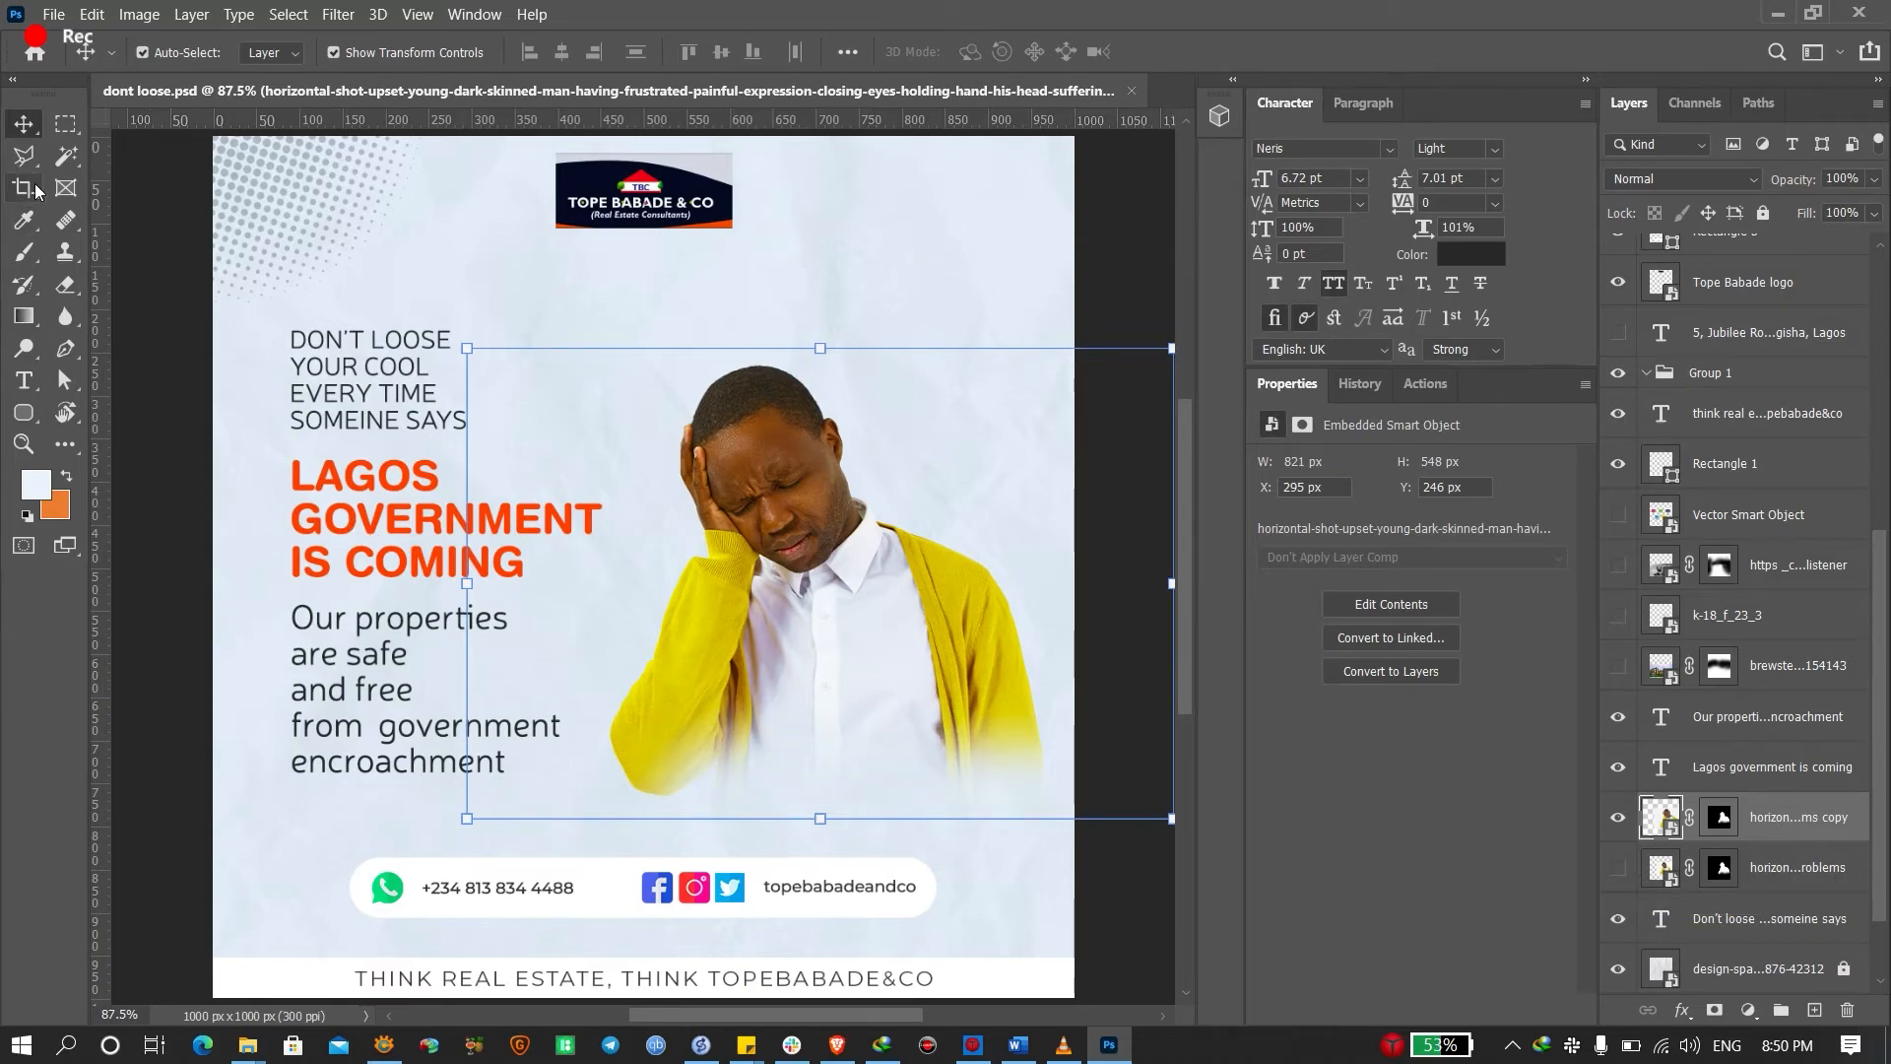
Set up the standard Pen tool in Path mode
left_click(24, 155)
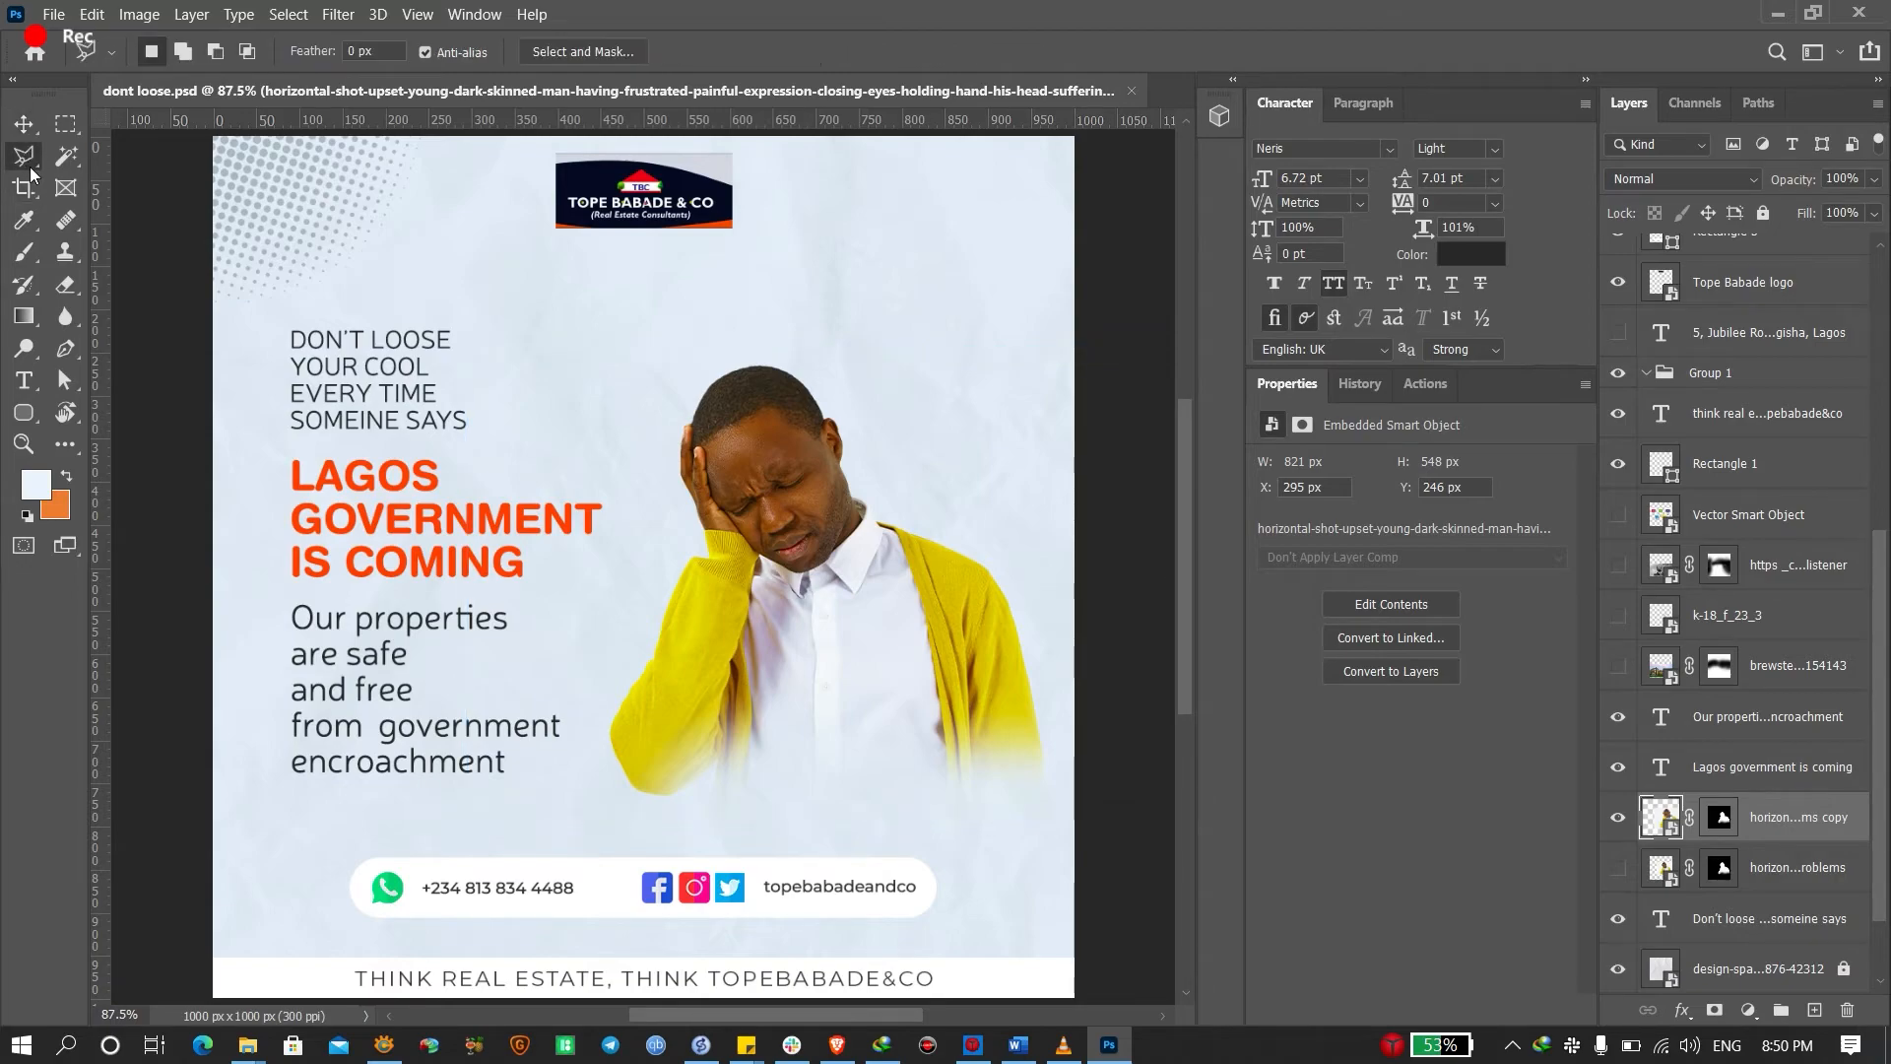
scroll(793, 568, "up", 1)
scroll(782, 569, "up", 3)
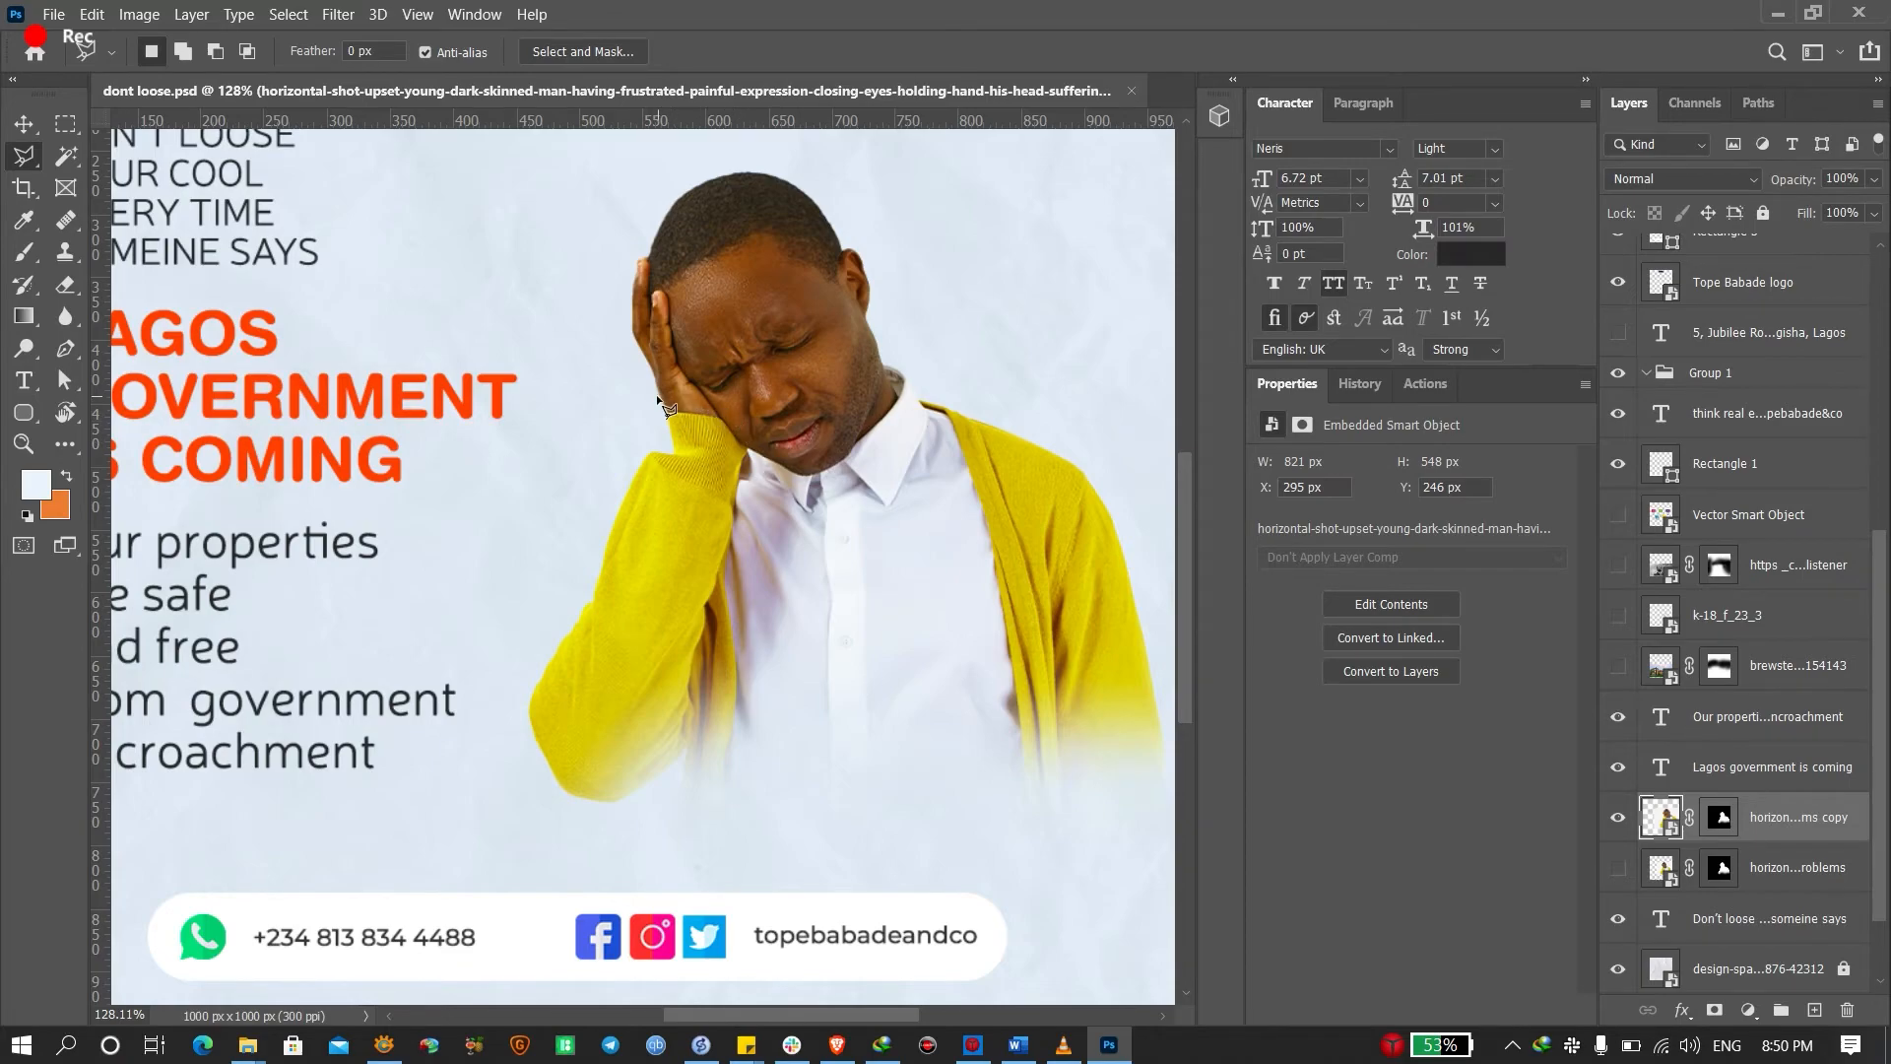
scroll(737, 418, "up", 10)
scroll(726, 421, "up", 5)
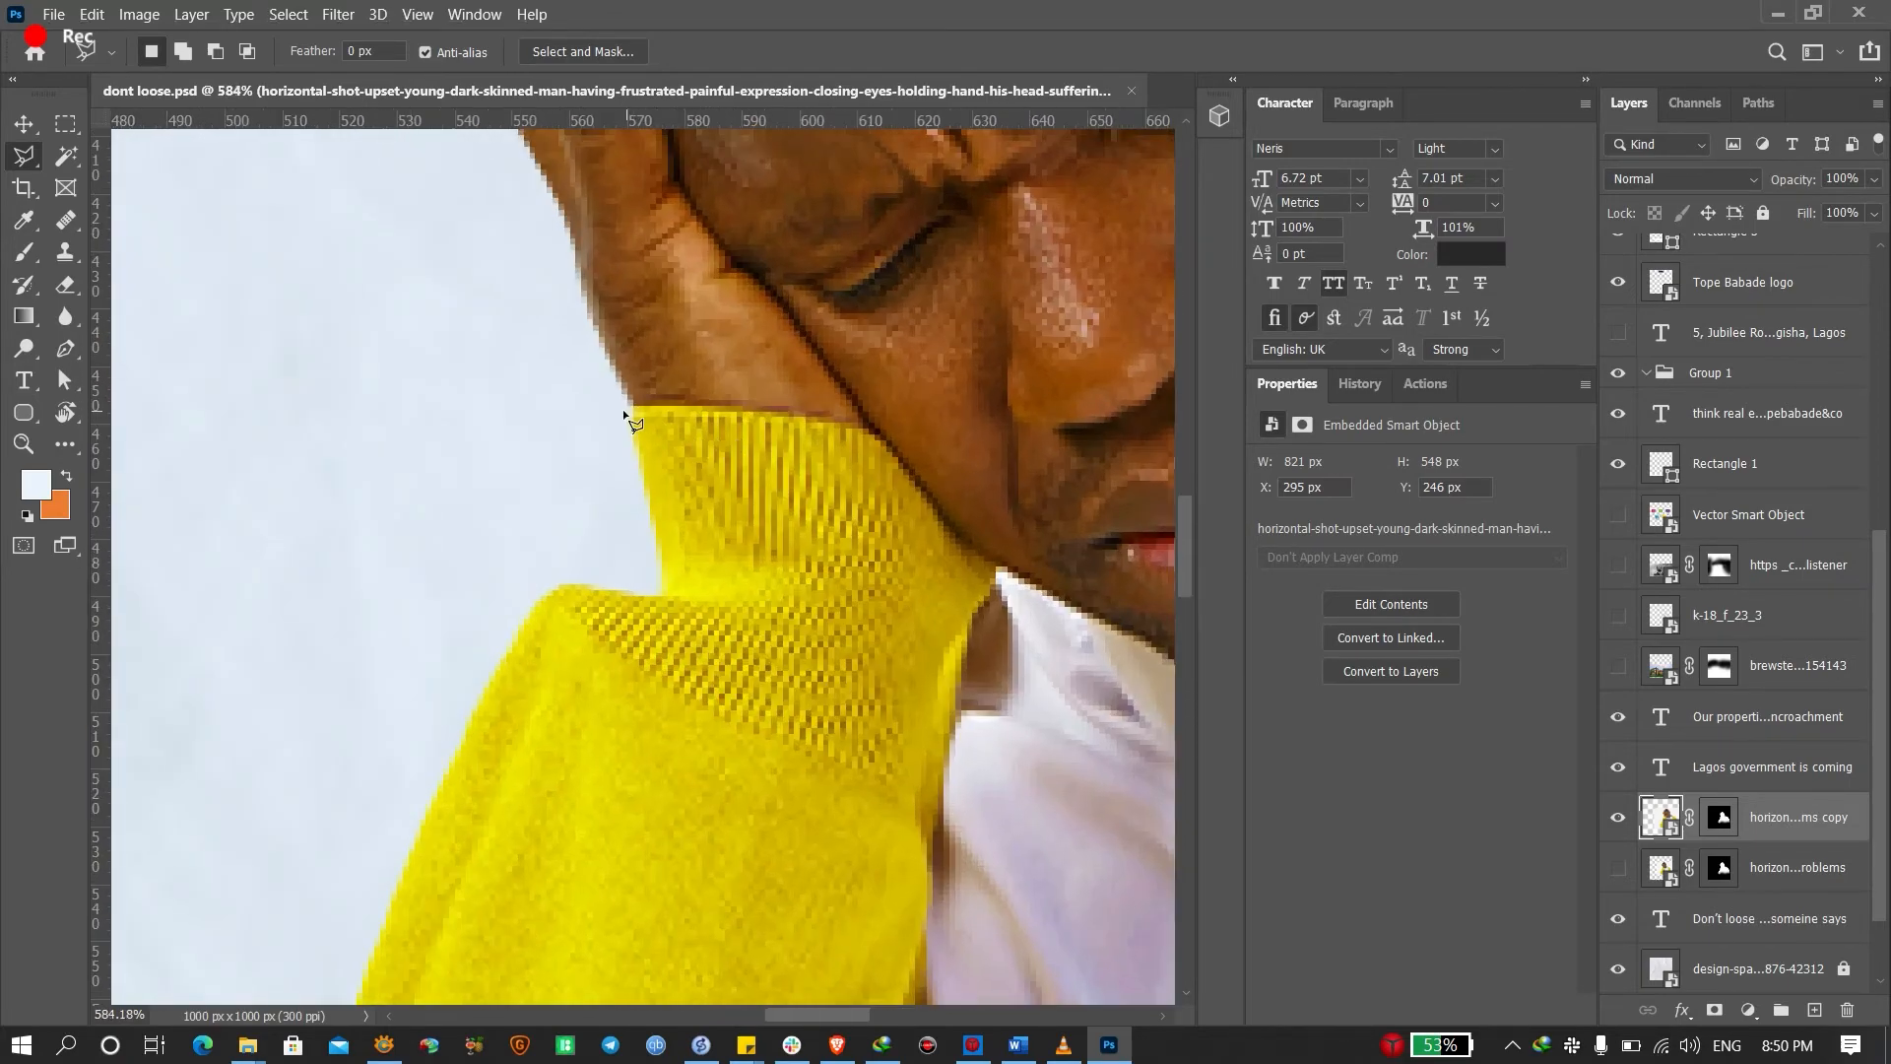
key("p")
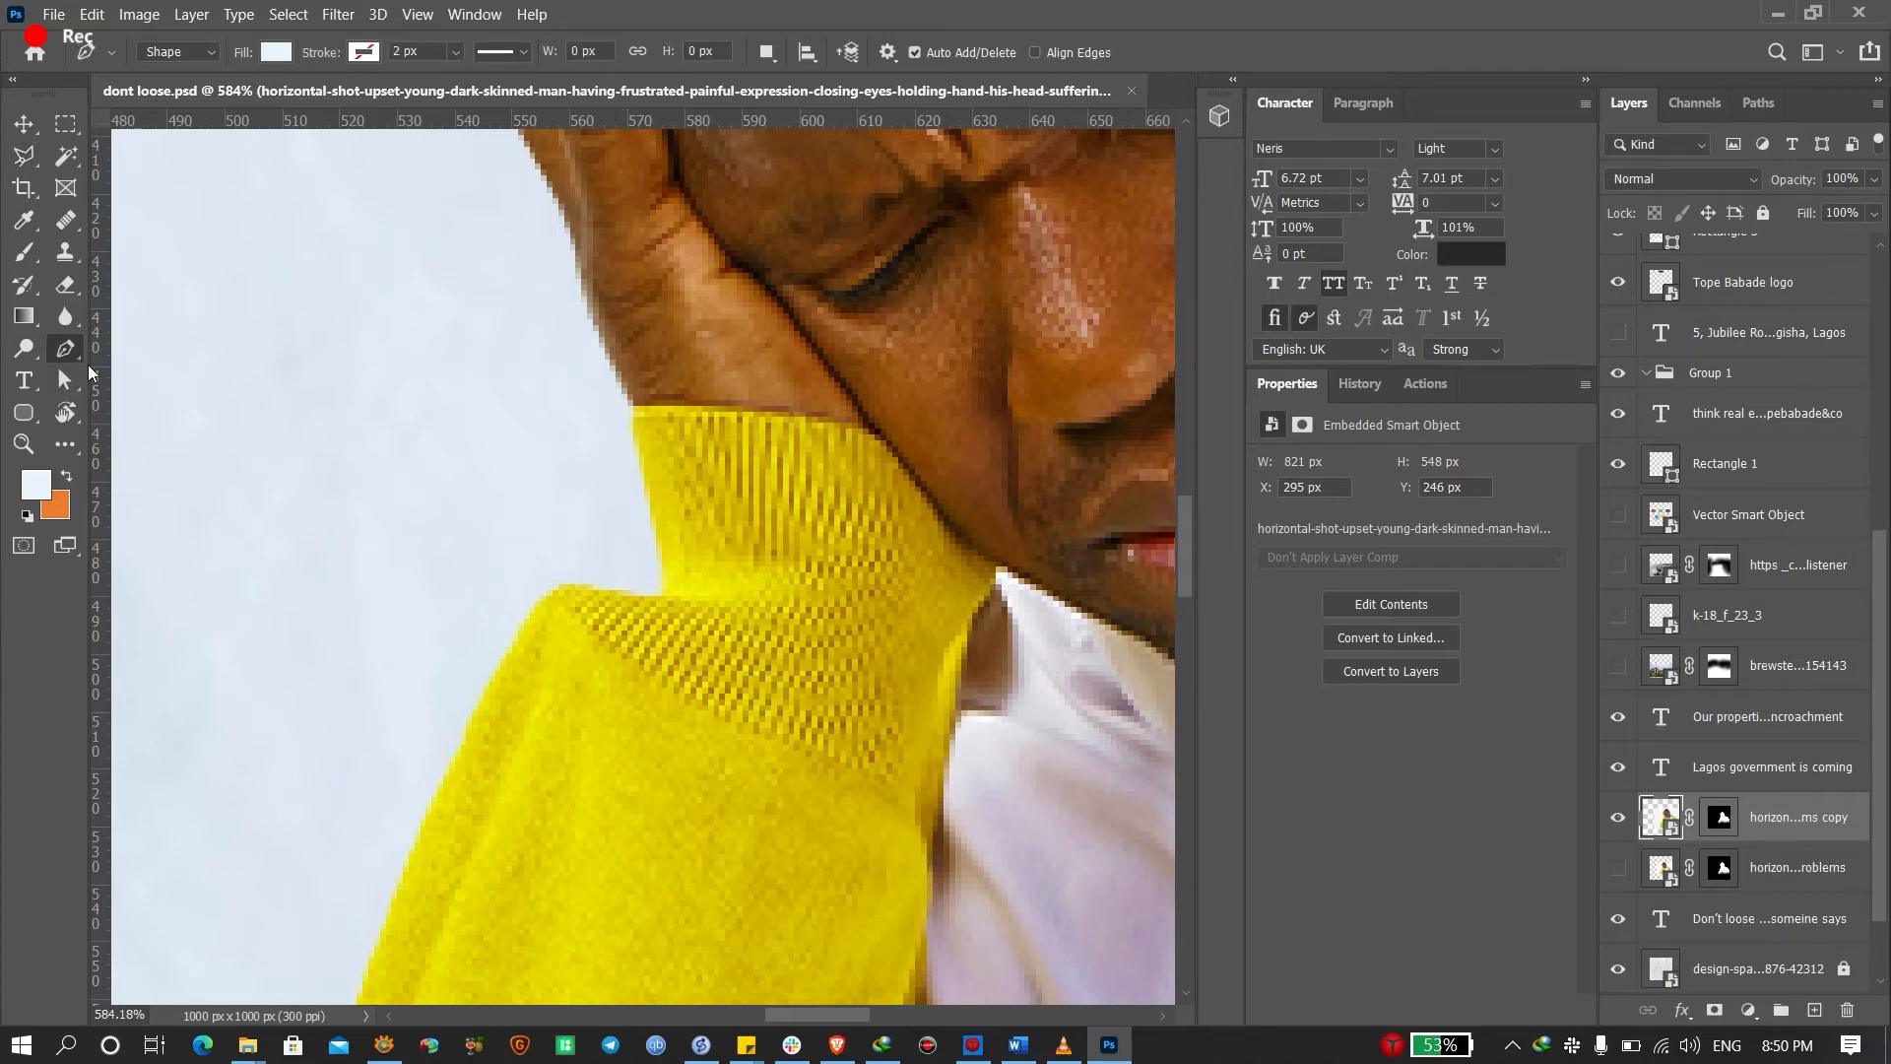
left_click(185, 53)
left_click(183, 91)
right_click(77, 348)
left_click(77, 348)
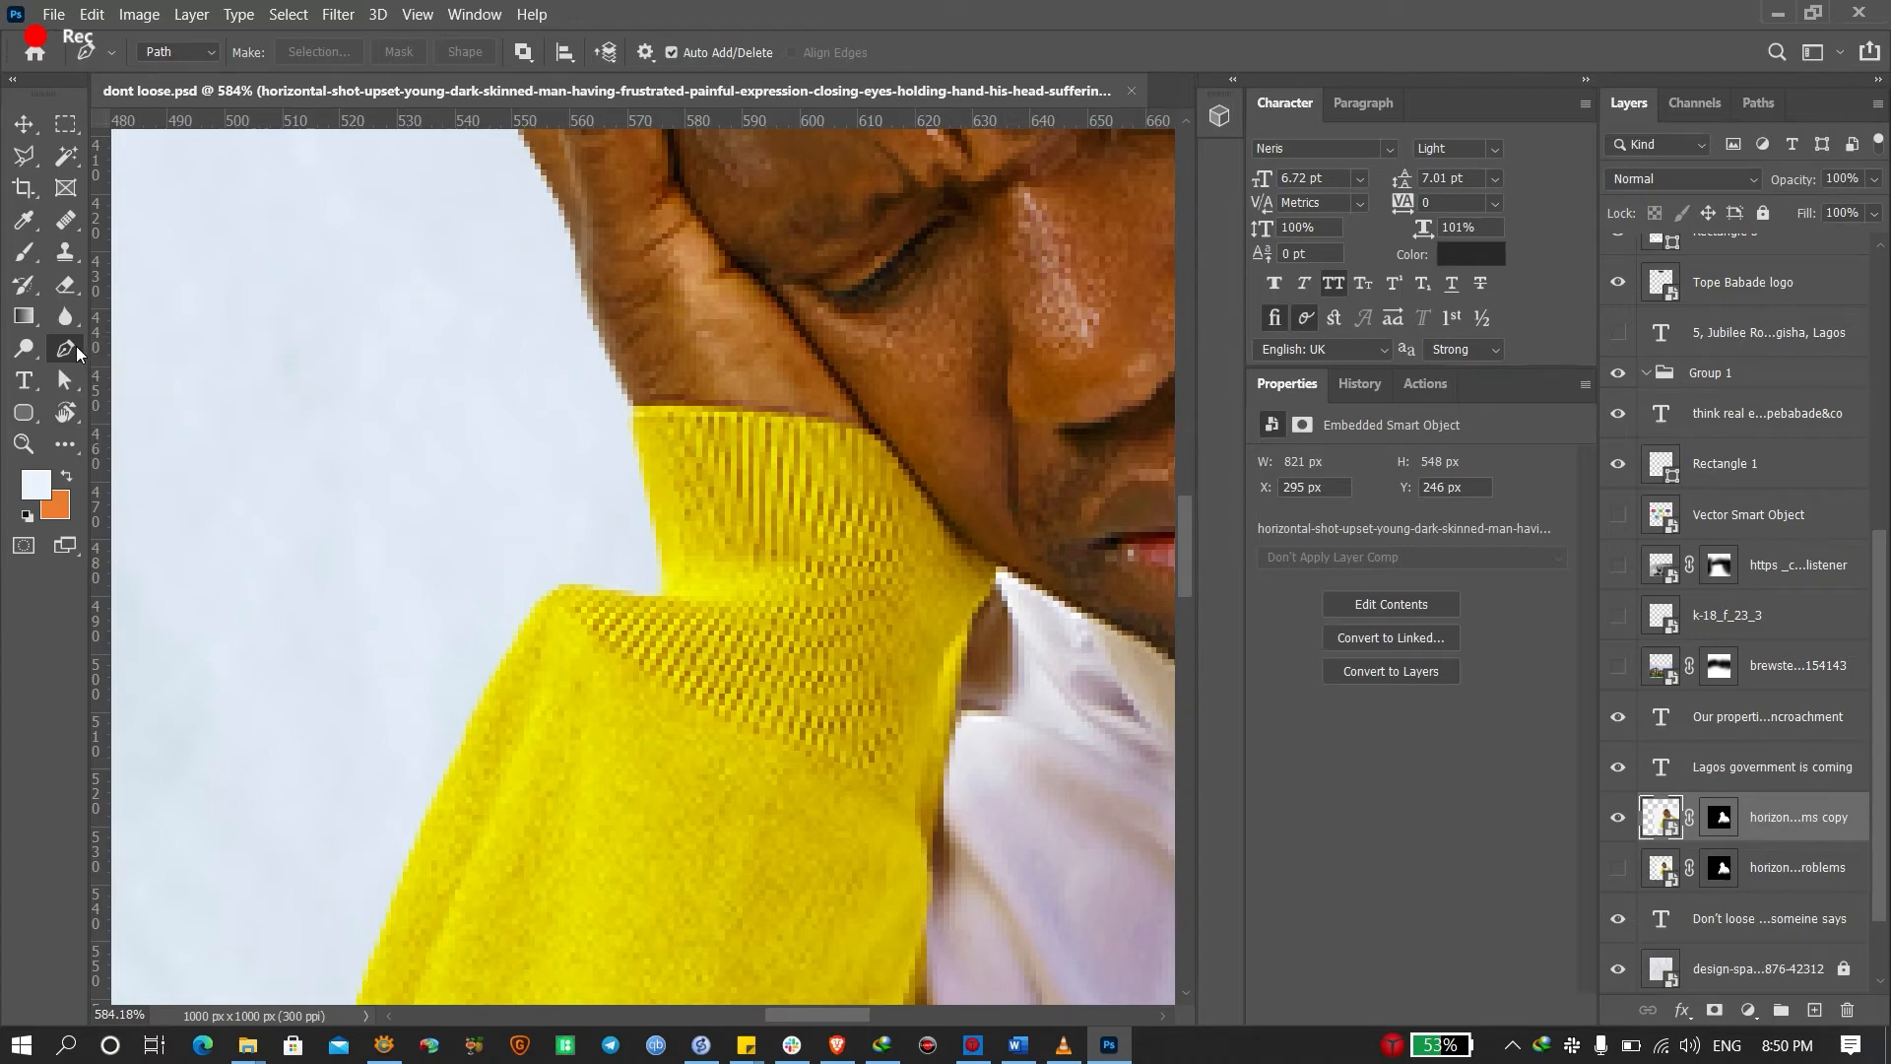
scroll(564, 447, "right", 2)
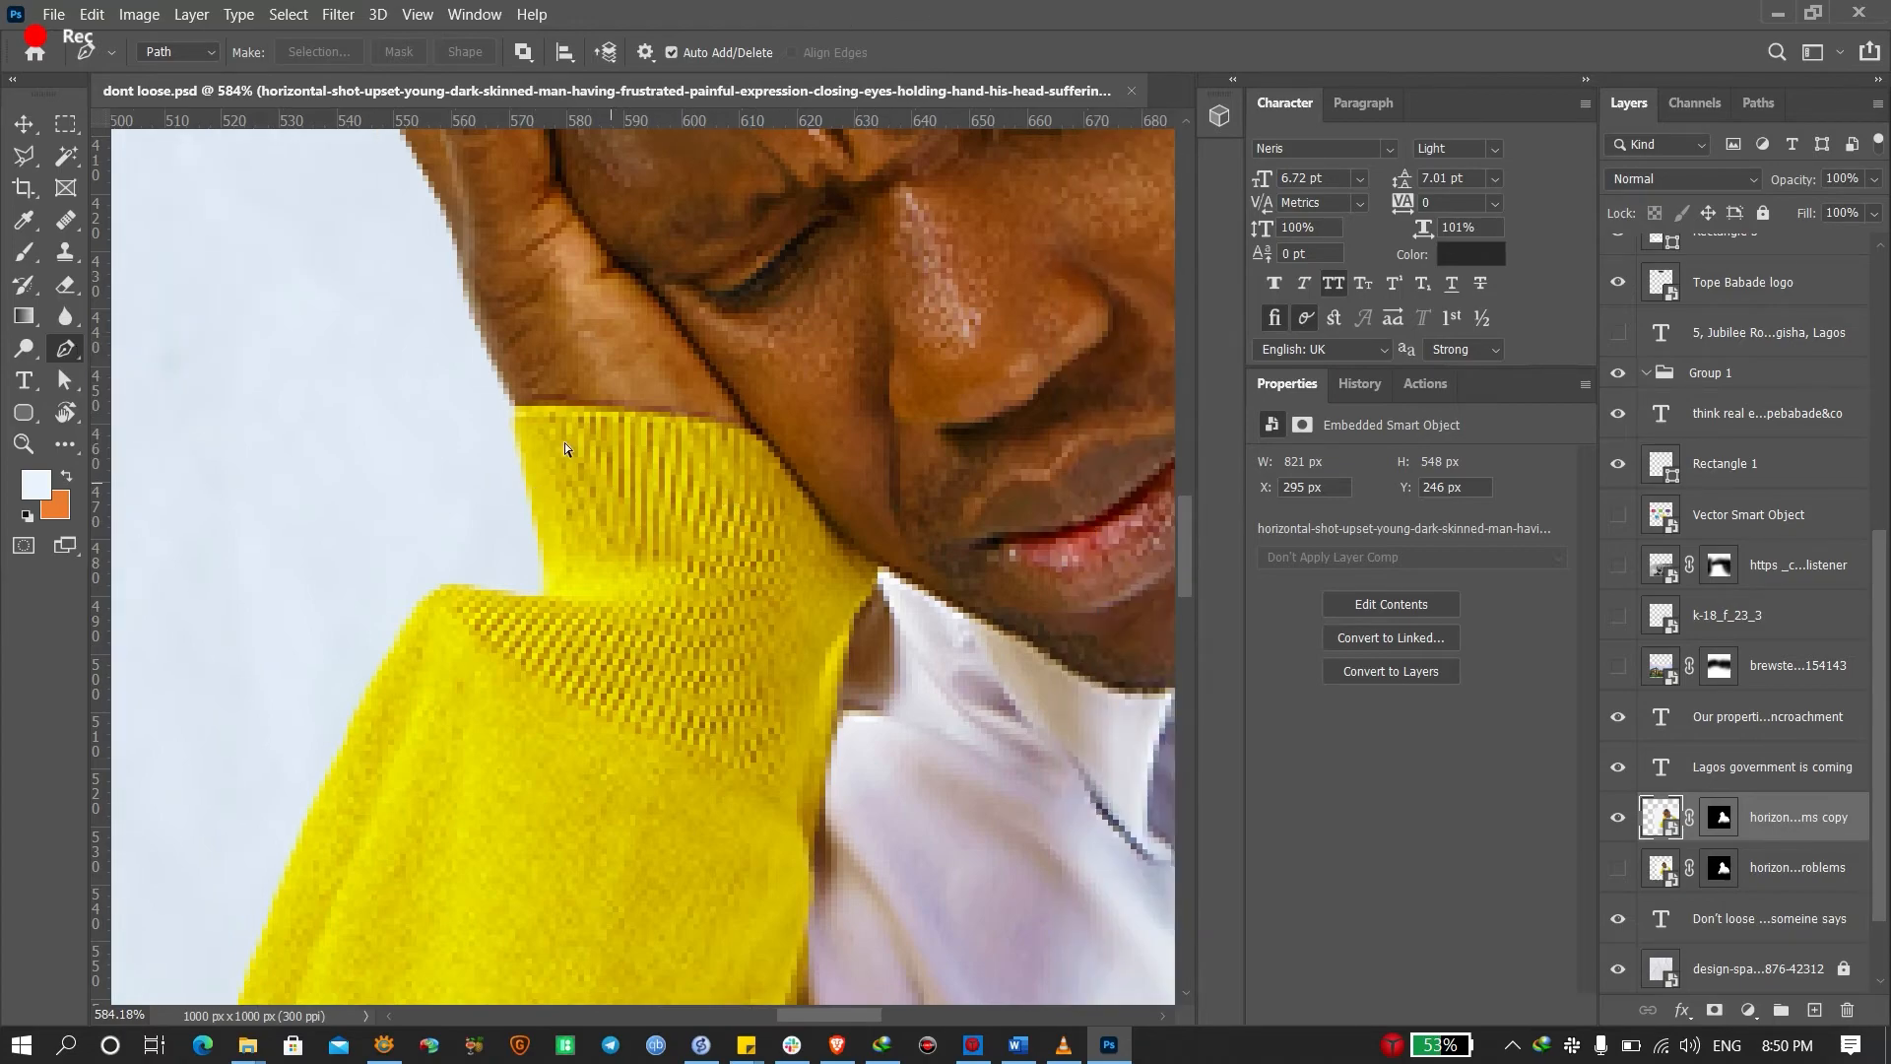
Trace a path from the sleeve top along the cuff, cardigan bottom and shirt's right edge
left_click(509, 406)
left_click_drag(755, 433, 794, 465)
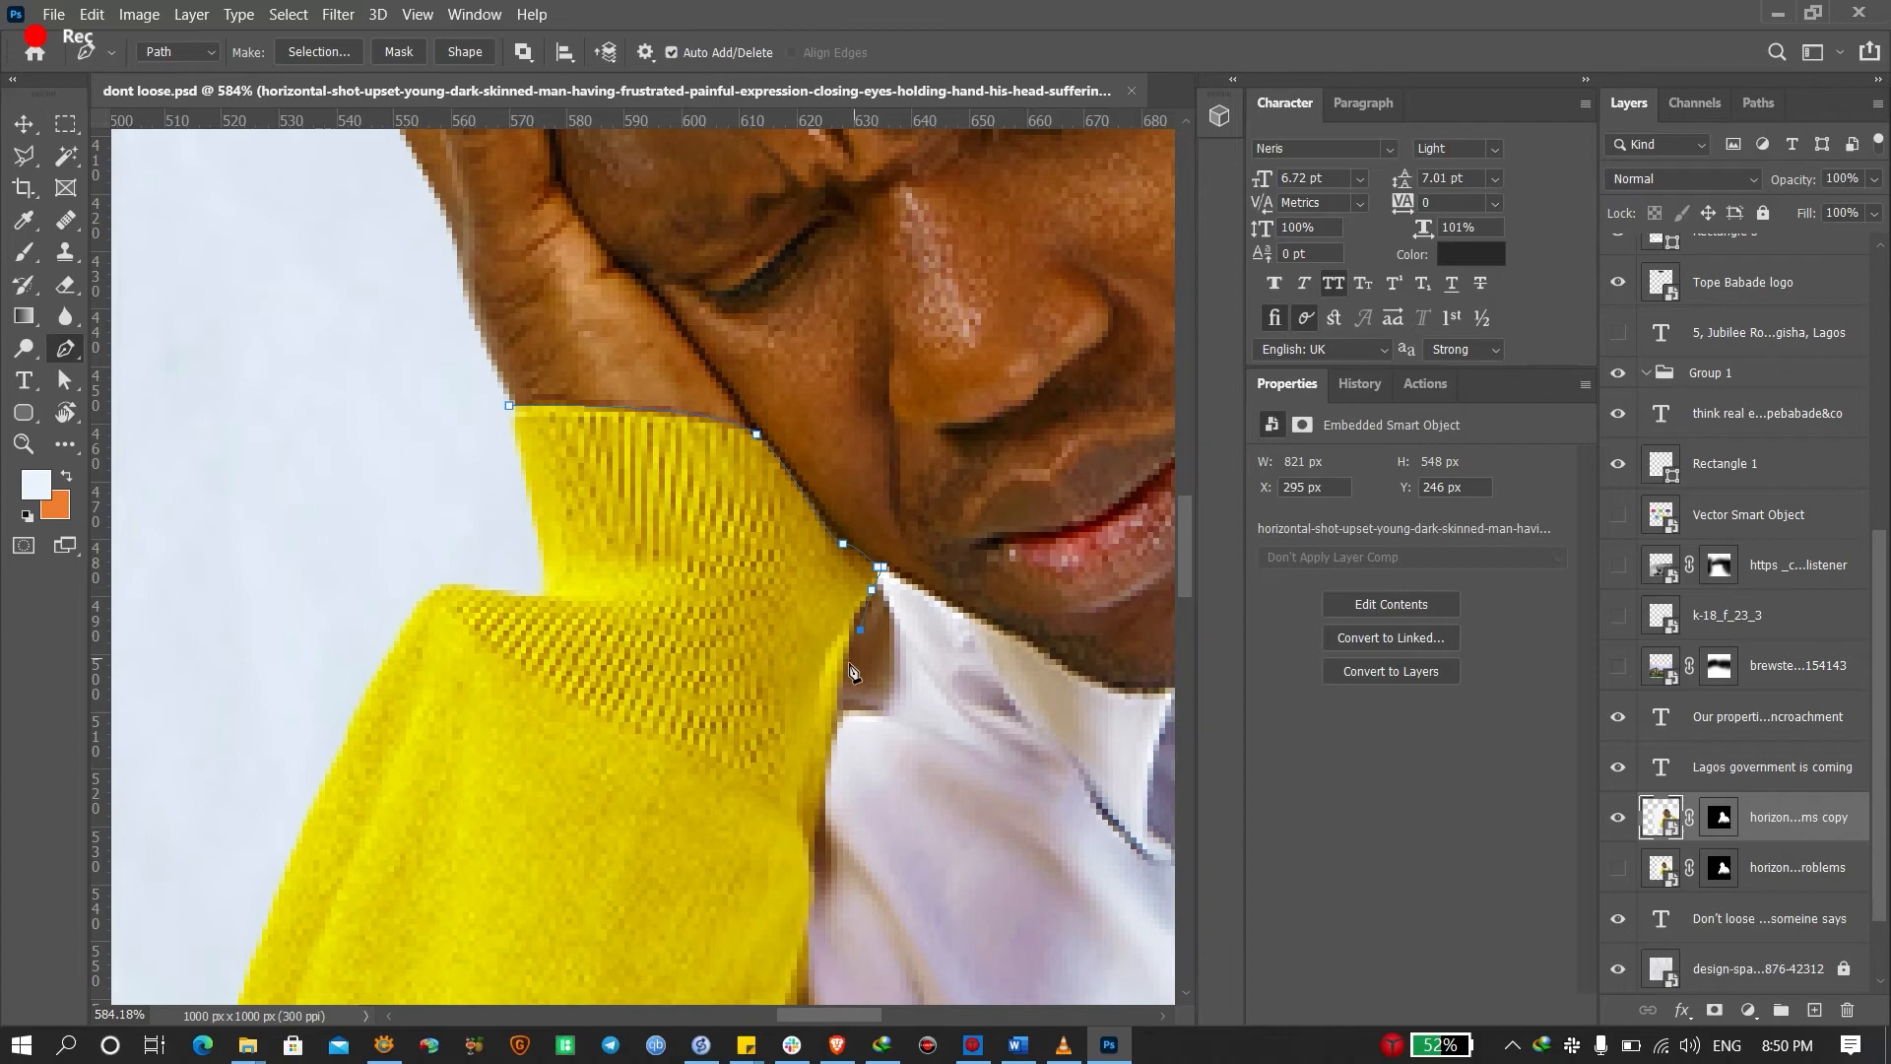
scroll(853, 673, "down", 7)
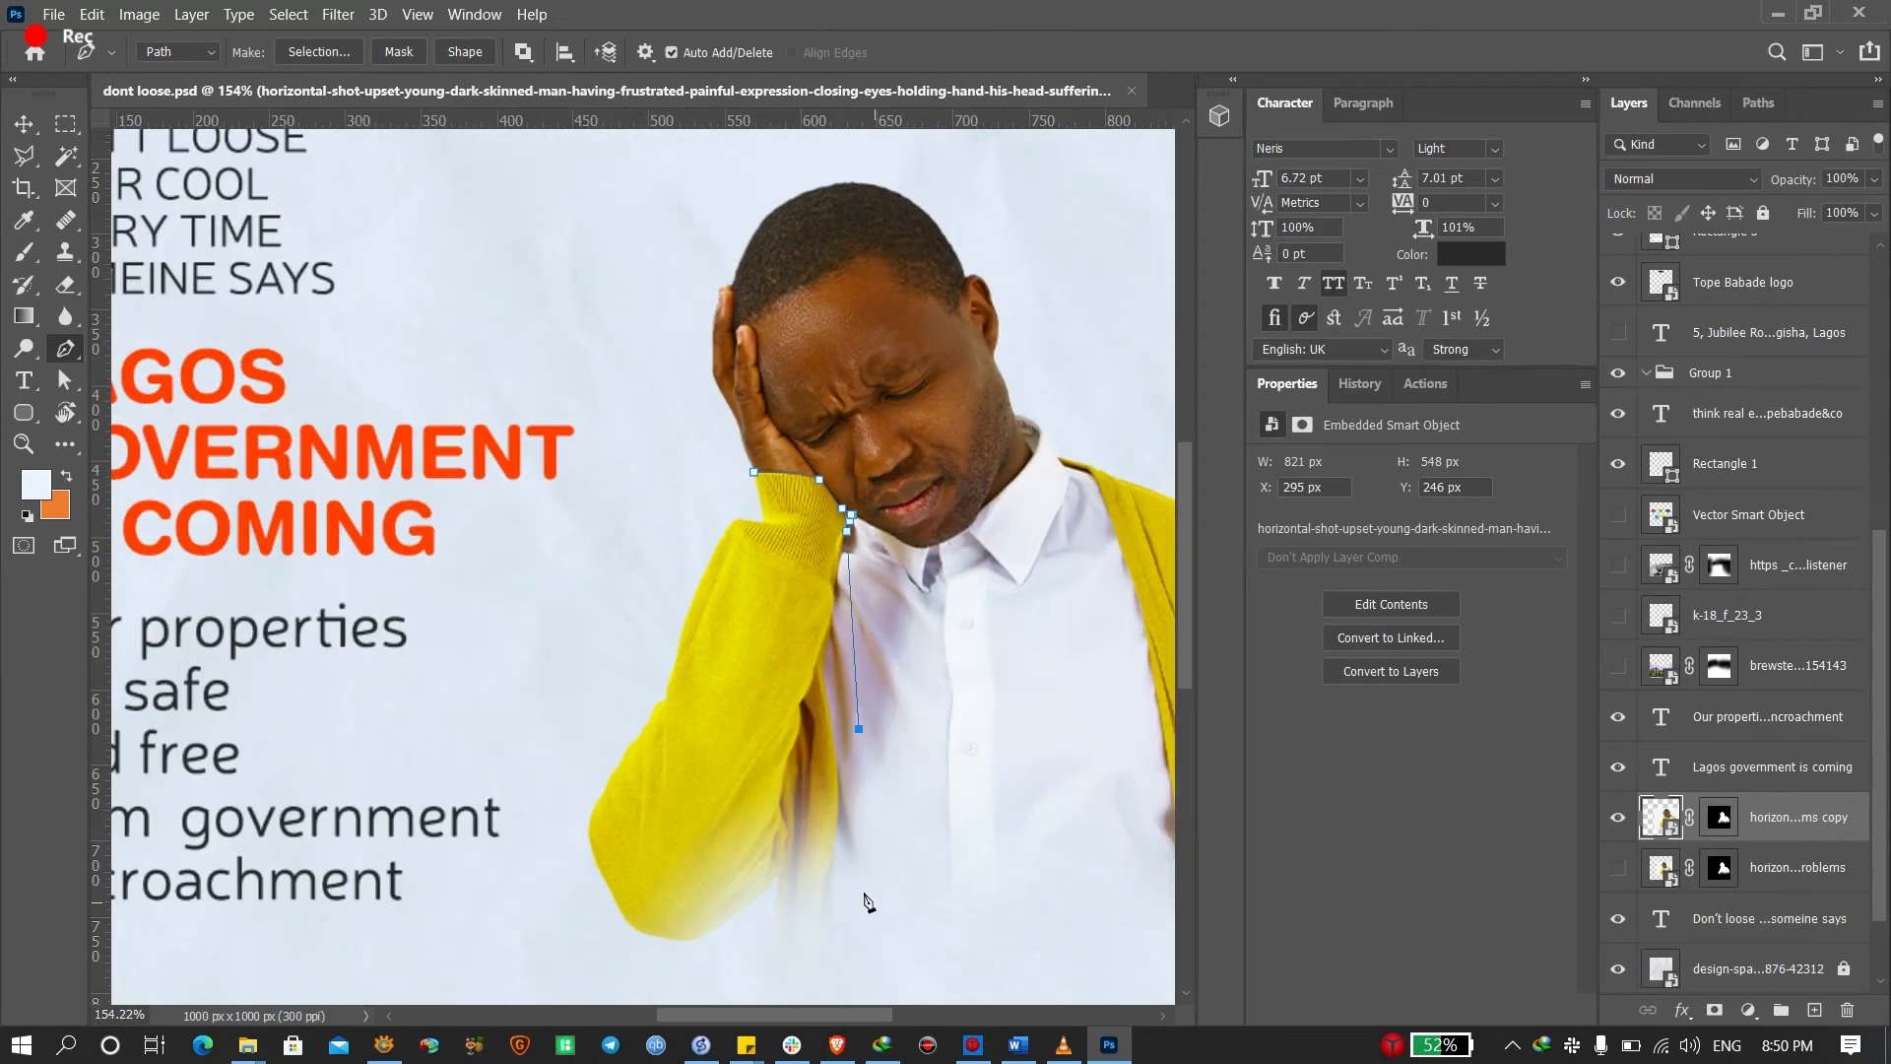
left_click(864, 895)
scroll(864, 895, "down", 2)
scroll(915, 773, "down", 2)
left_click_drag(988, 848, 1045, 834)
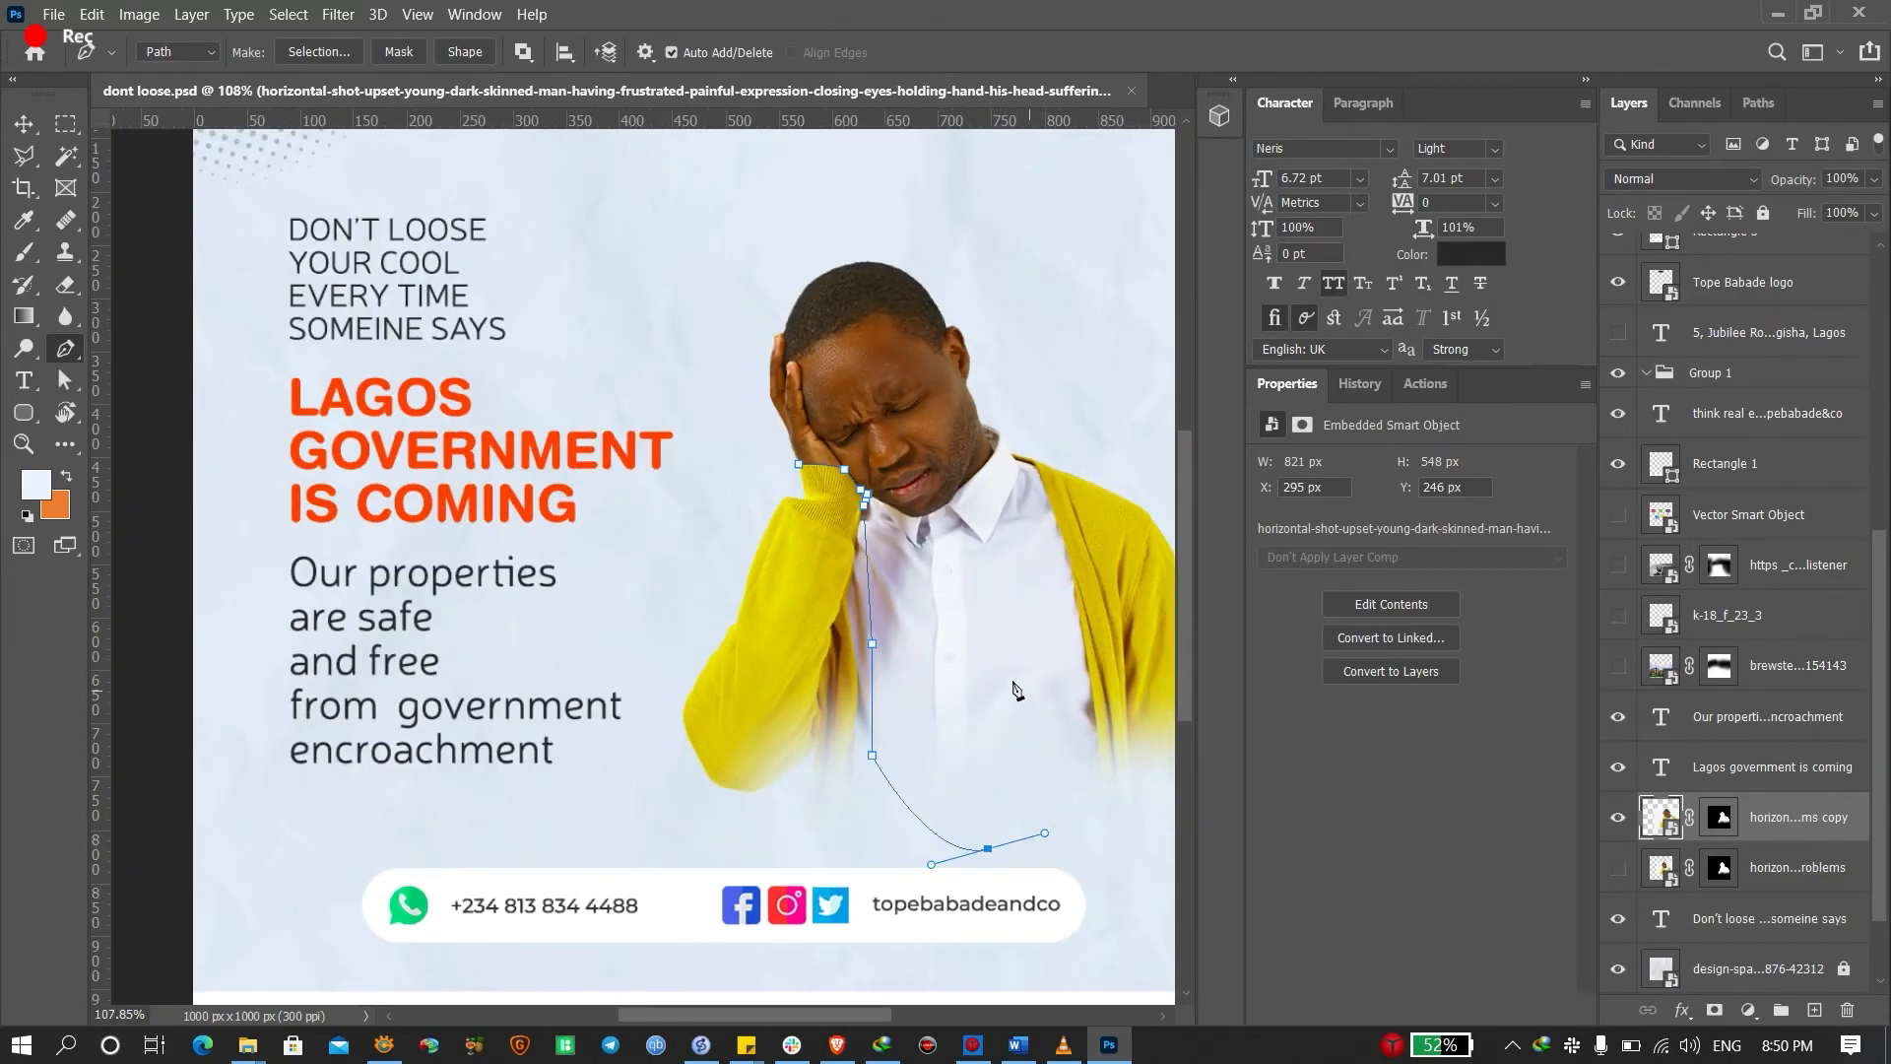
left_click_drag(1026, 743, 1010, 667)
left_click_drag(1044, 573, 1034, 550)
left_click(1015, 488)
Continue the path over the right shoulder, around the cardigan and left arm, closing it
scroll(1023, 468, "up", 6)
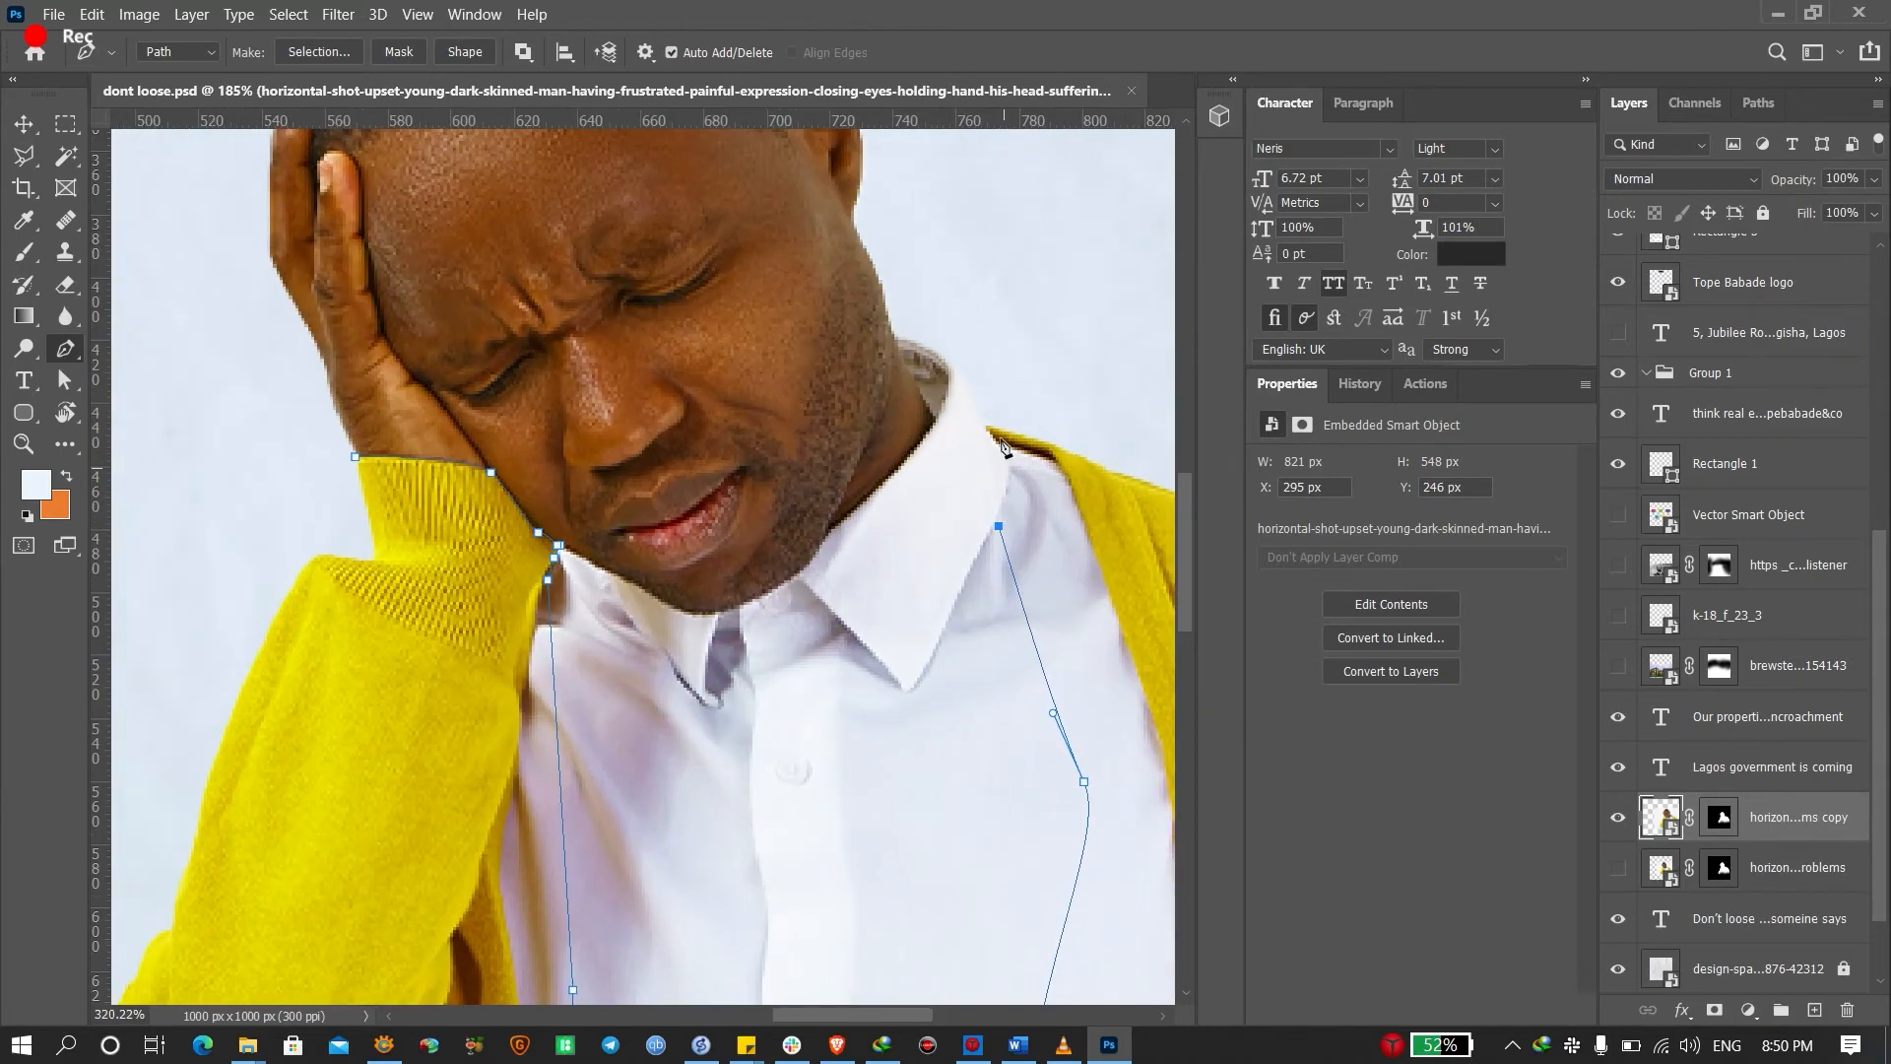
left_click(983, 437)
scroll(1091, 428, "down", 7)
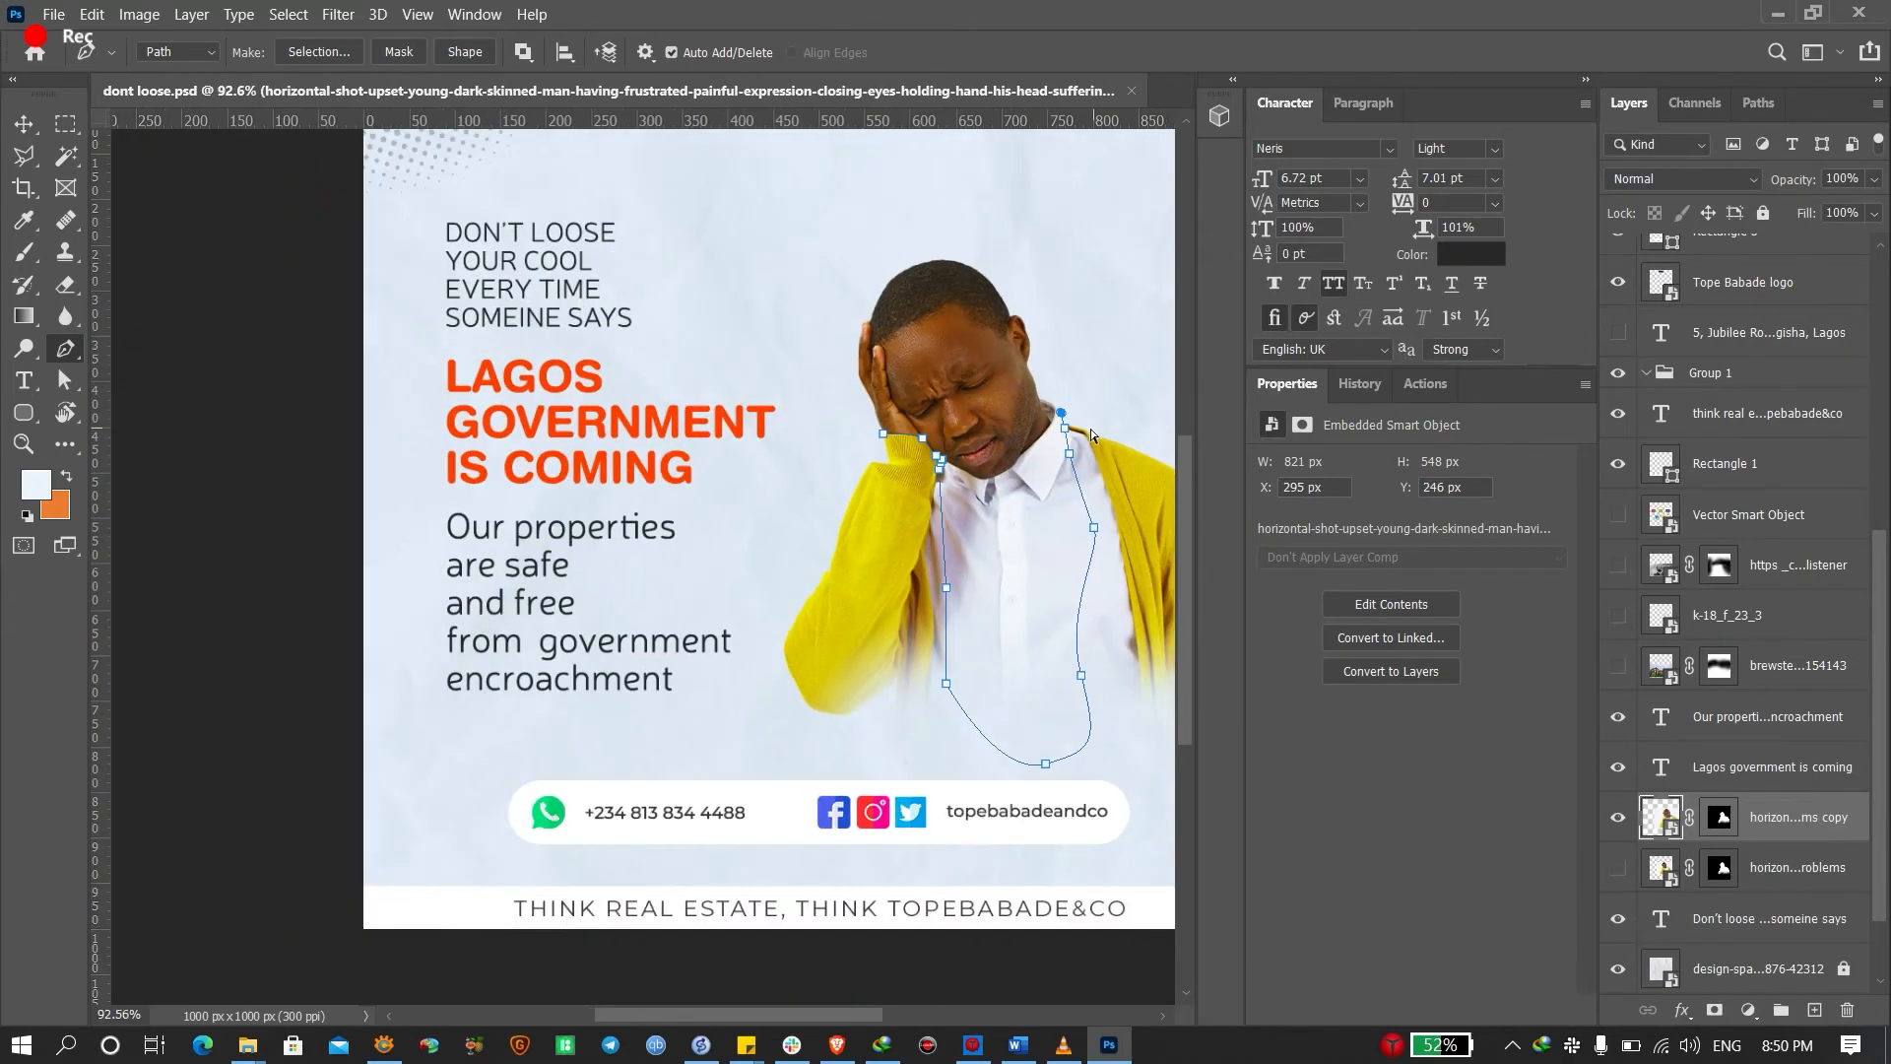
left_click(966, 427)
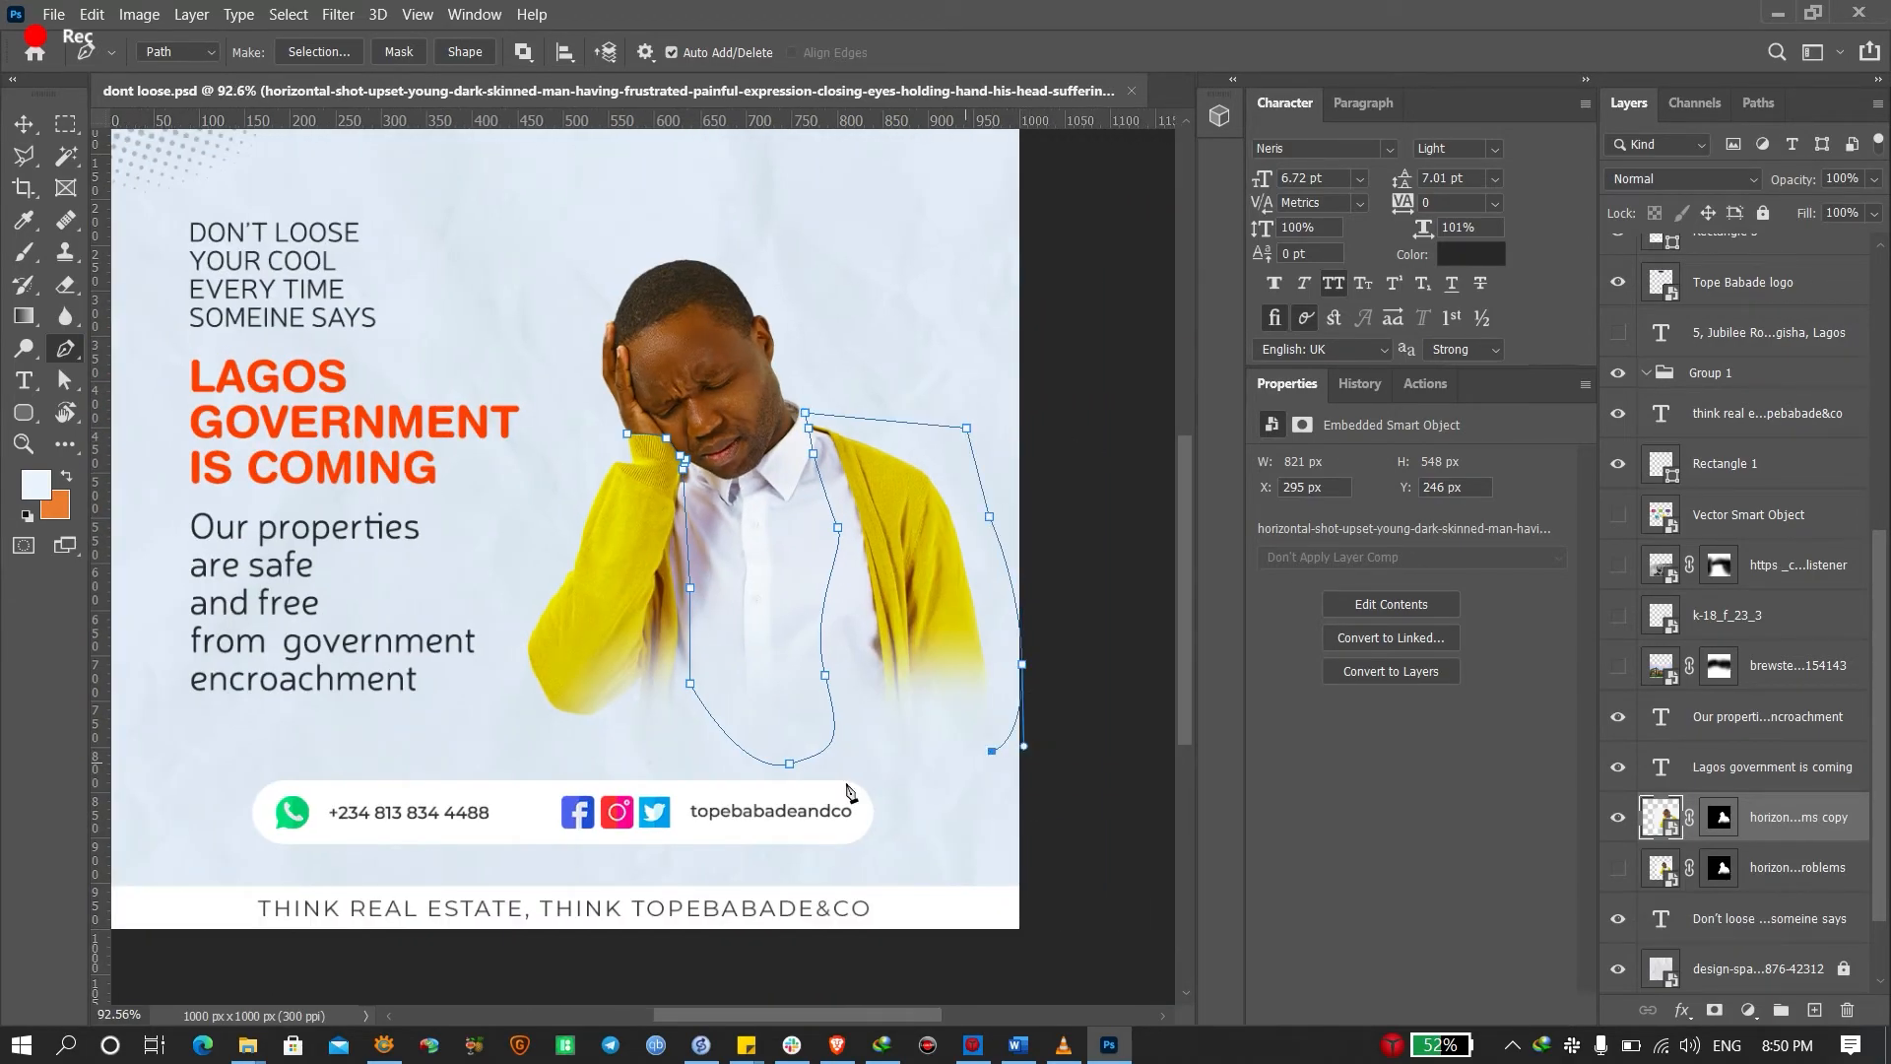
left_click(823, 843)
left_click(493, 787)
left_click_drag(488, 647, 488, 622)
left_click_drag(523, 492, 561, 450)
scroll(586, 443, "up", 3)
scroll(586, 453, "up", 1)
left_click(695, 434)
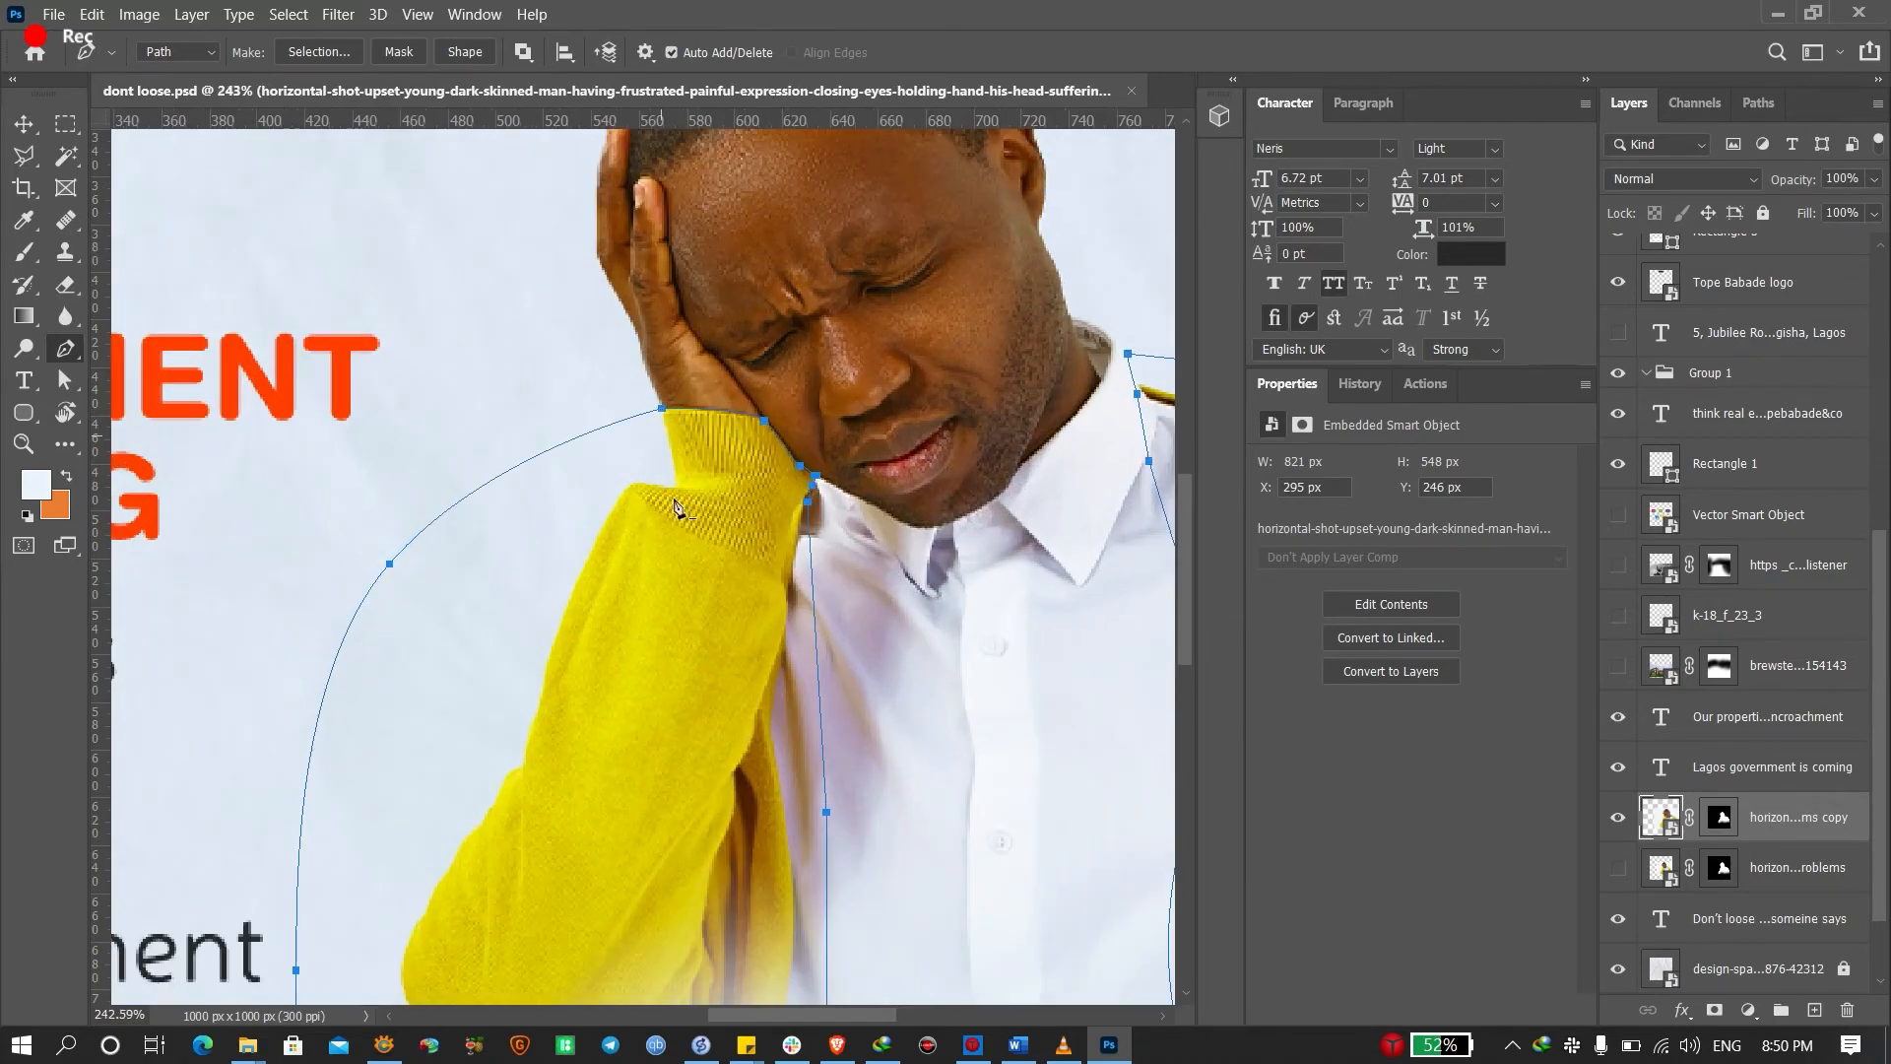
Convert the closed cardigan path into a selection with Ctrl+Enter
scroll(863, 571, "down", 3)
scroll(768, 670, "down", 1)
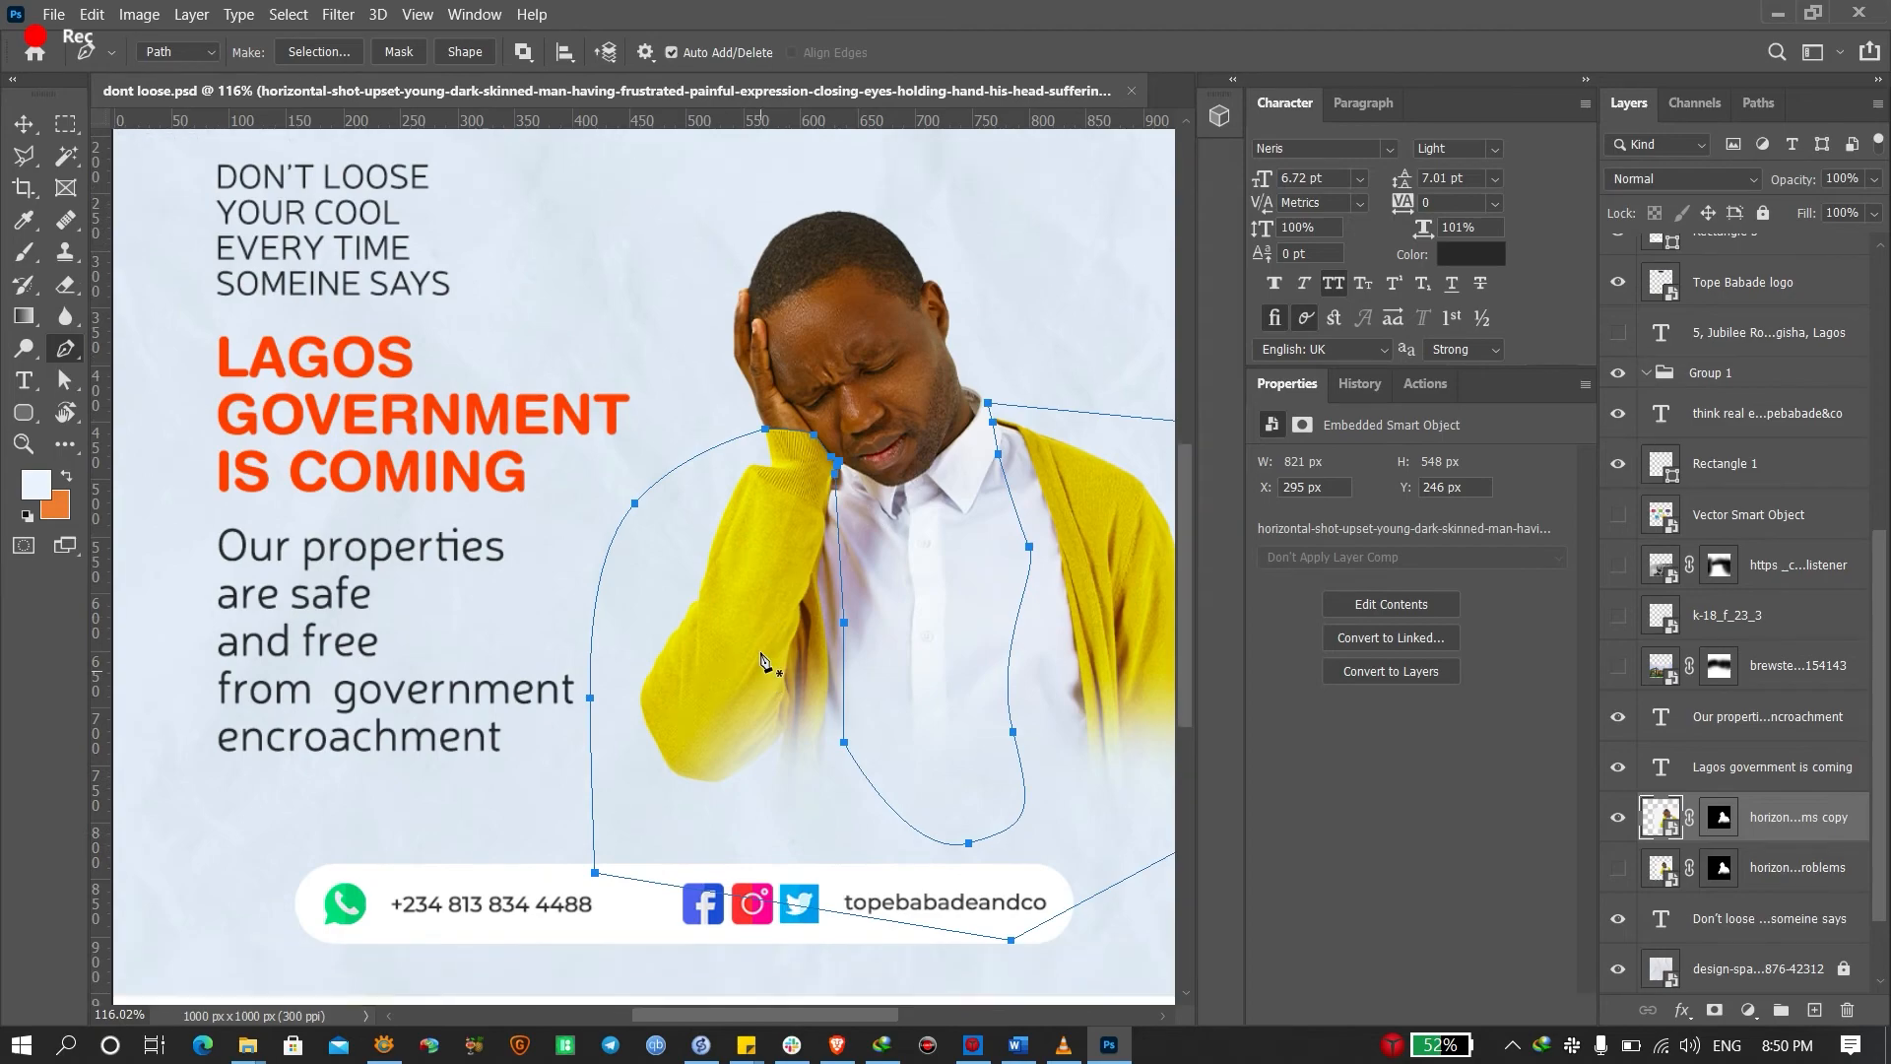
key("ctrl+Return")
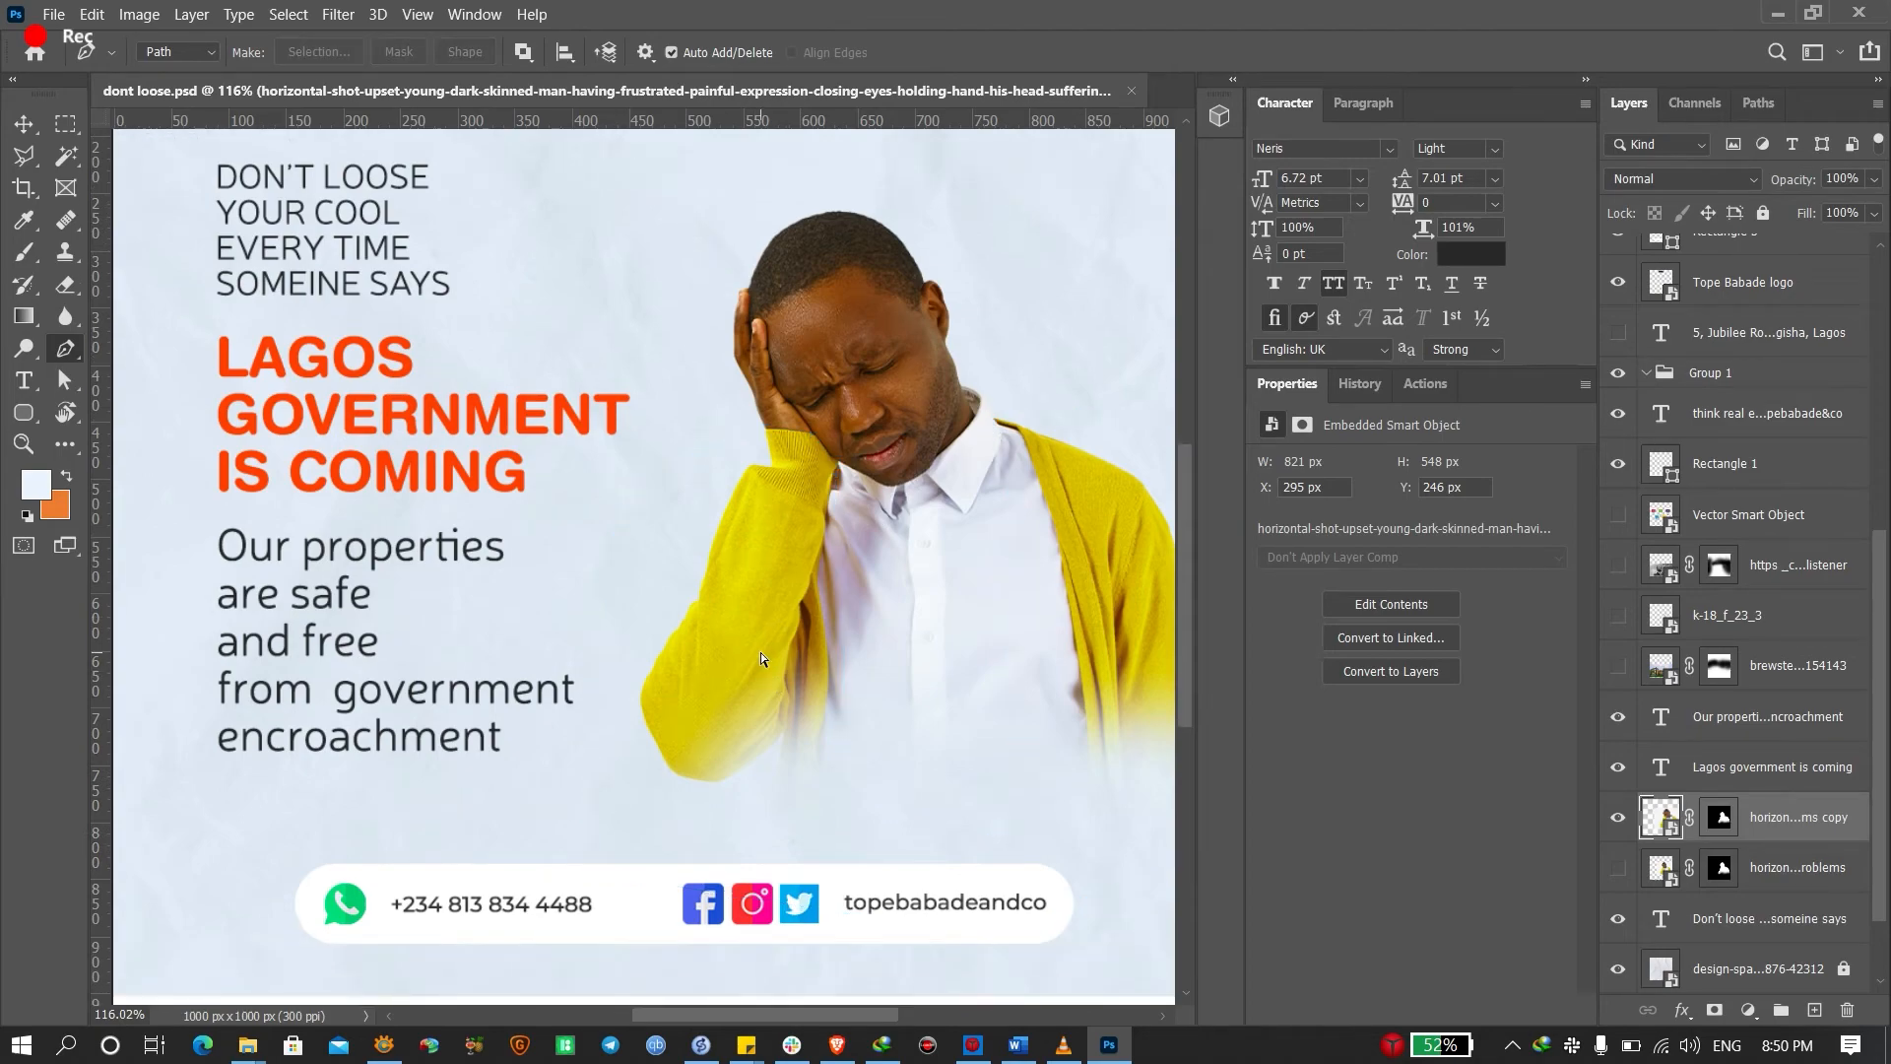
scroll(814, 613, "right", 3)
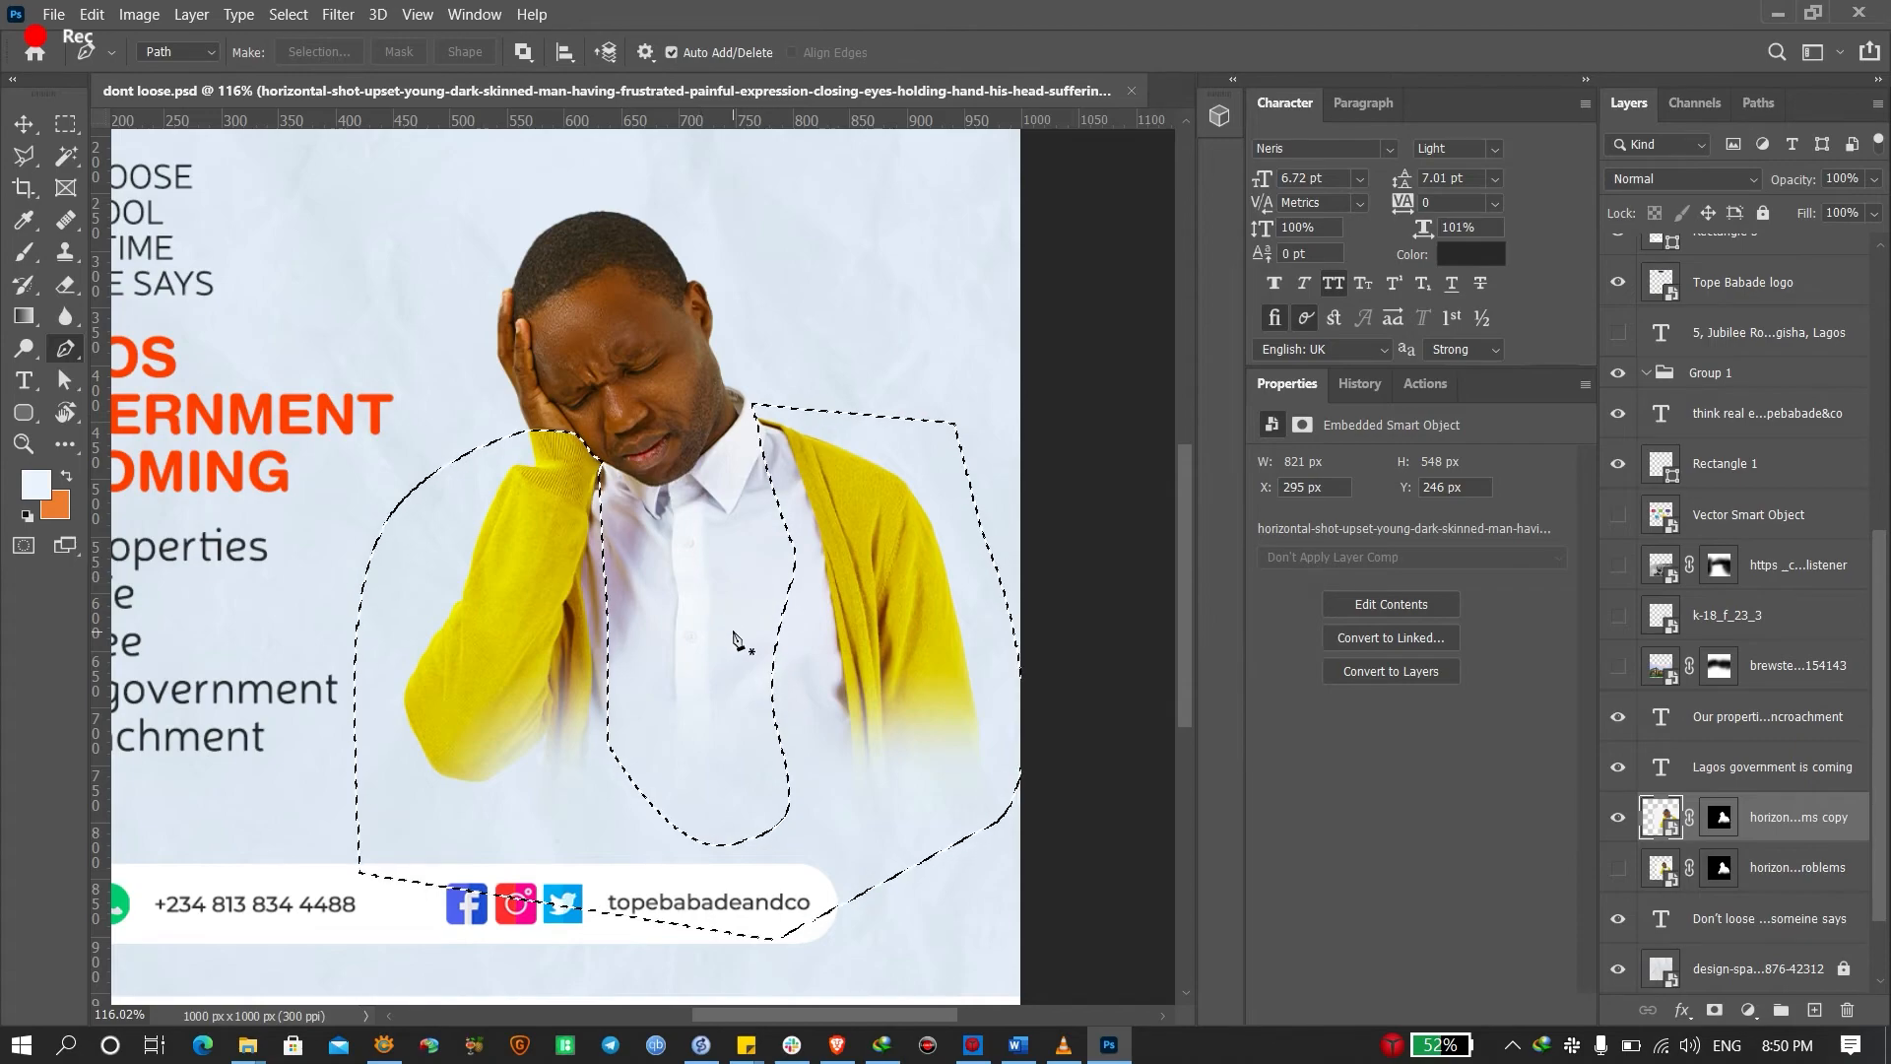
With the magic wand active, undo a trial copy and duplicate the photo copy layer again
key("w")
right_click(496, 538)
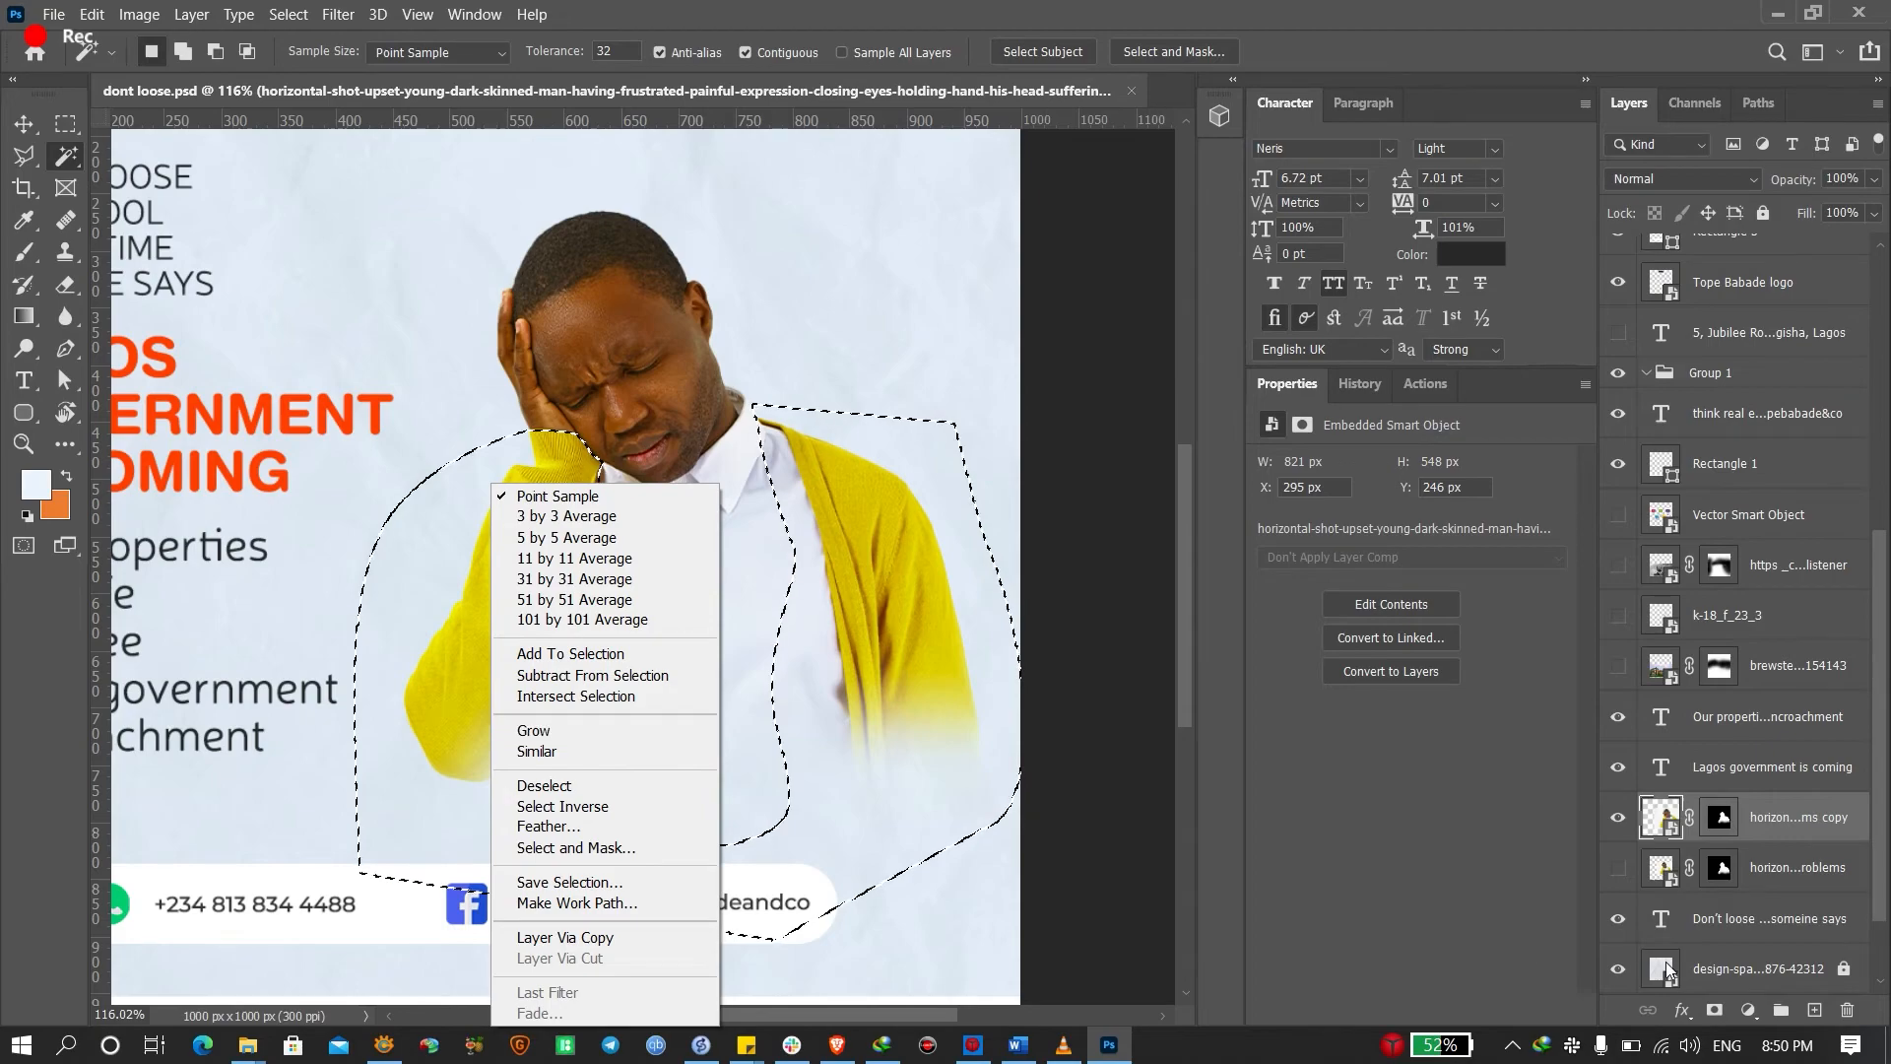
left_click(1795, 823)
key("ctrl+j")
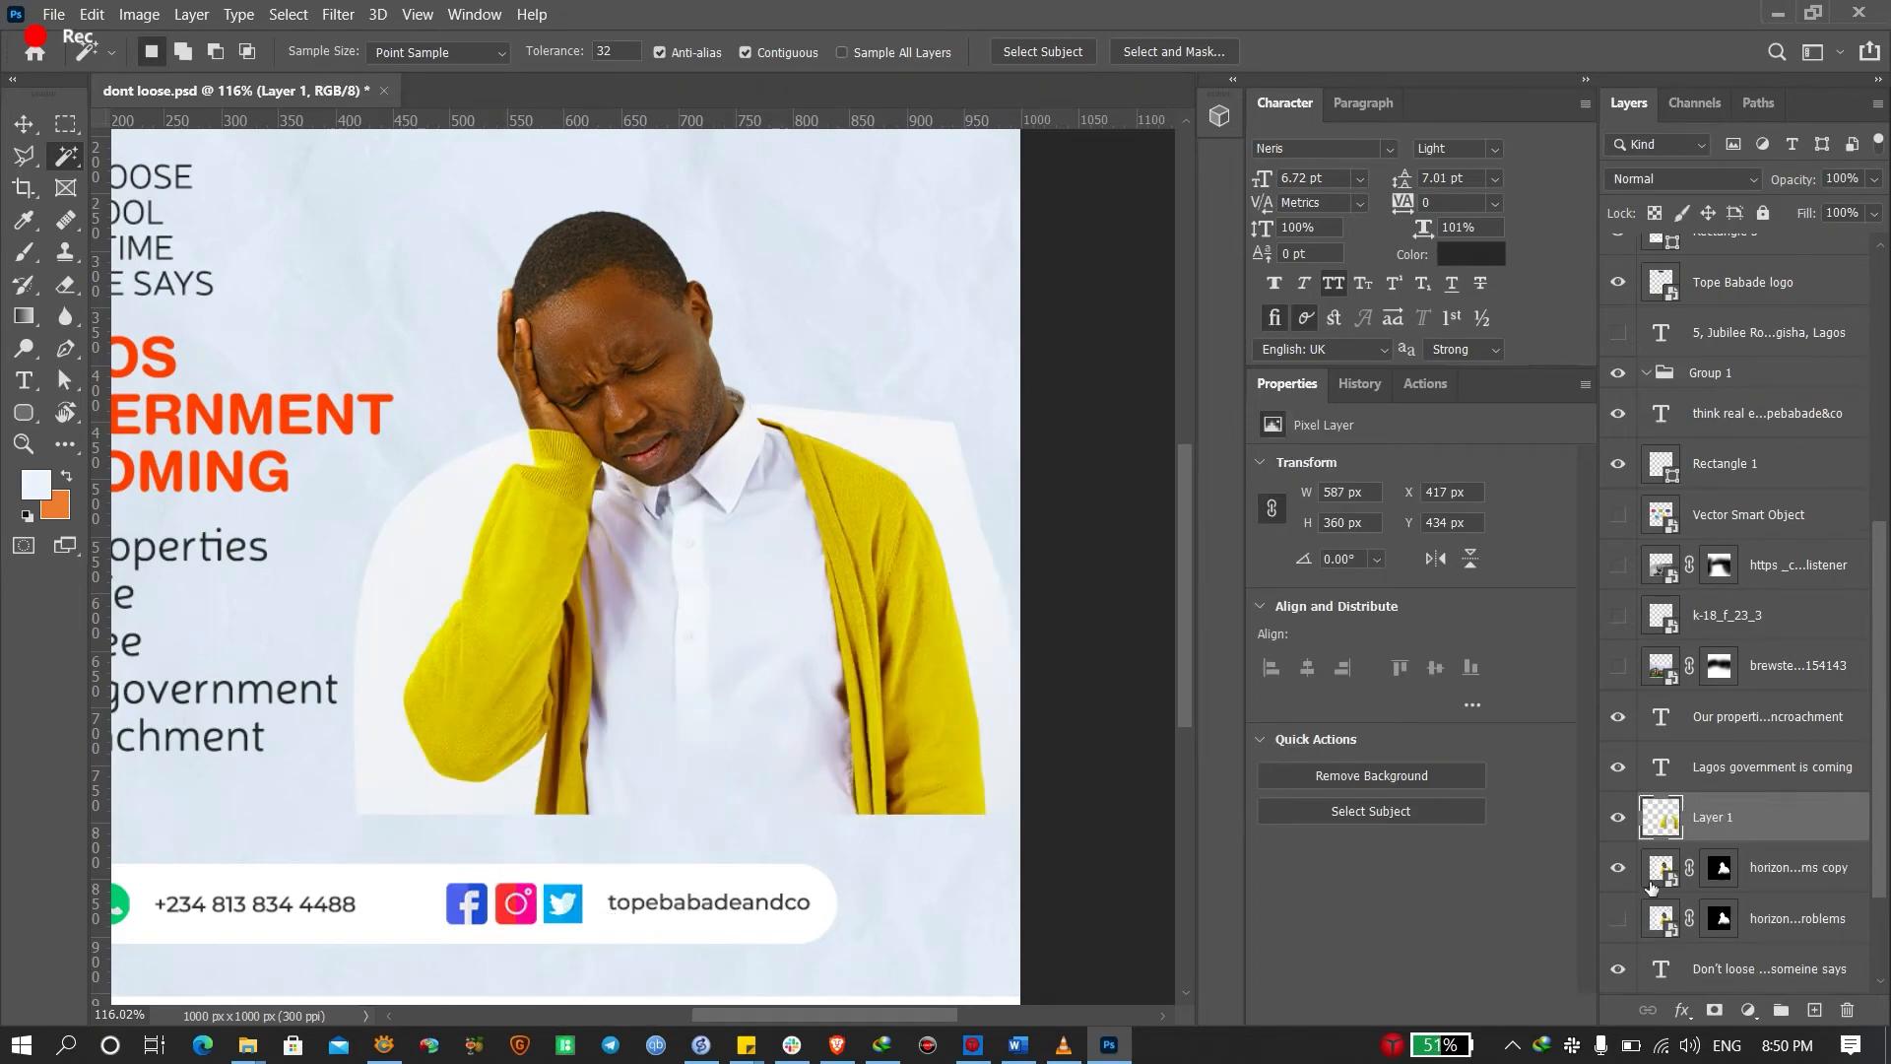
key("ctrl+z")
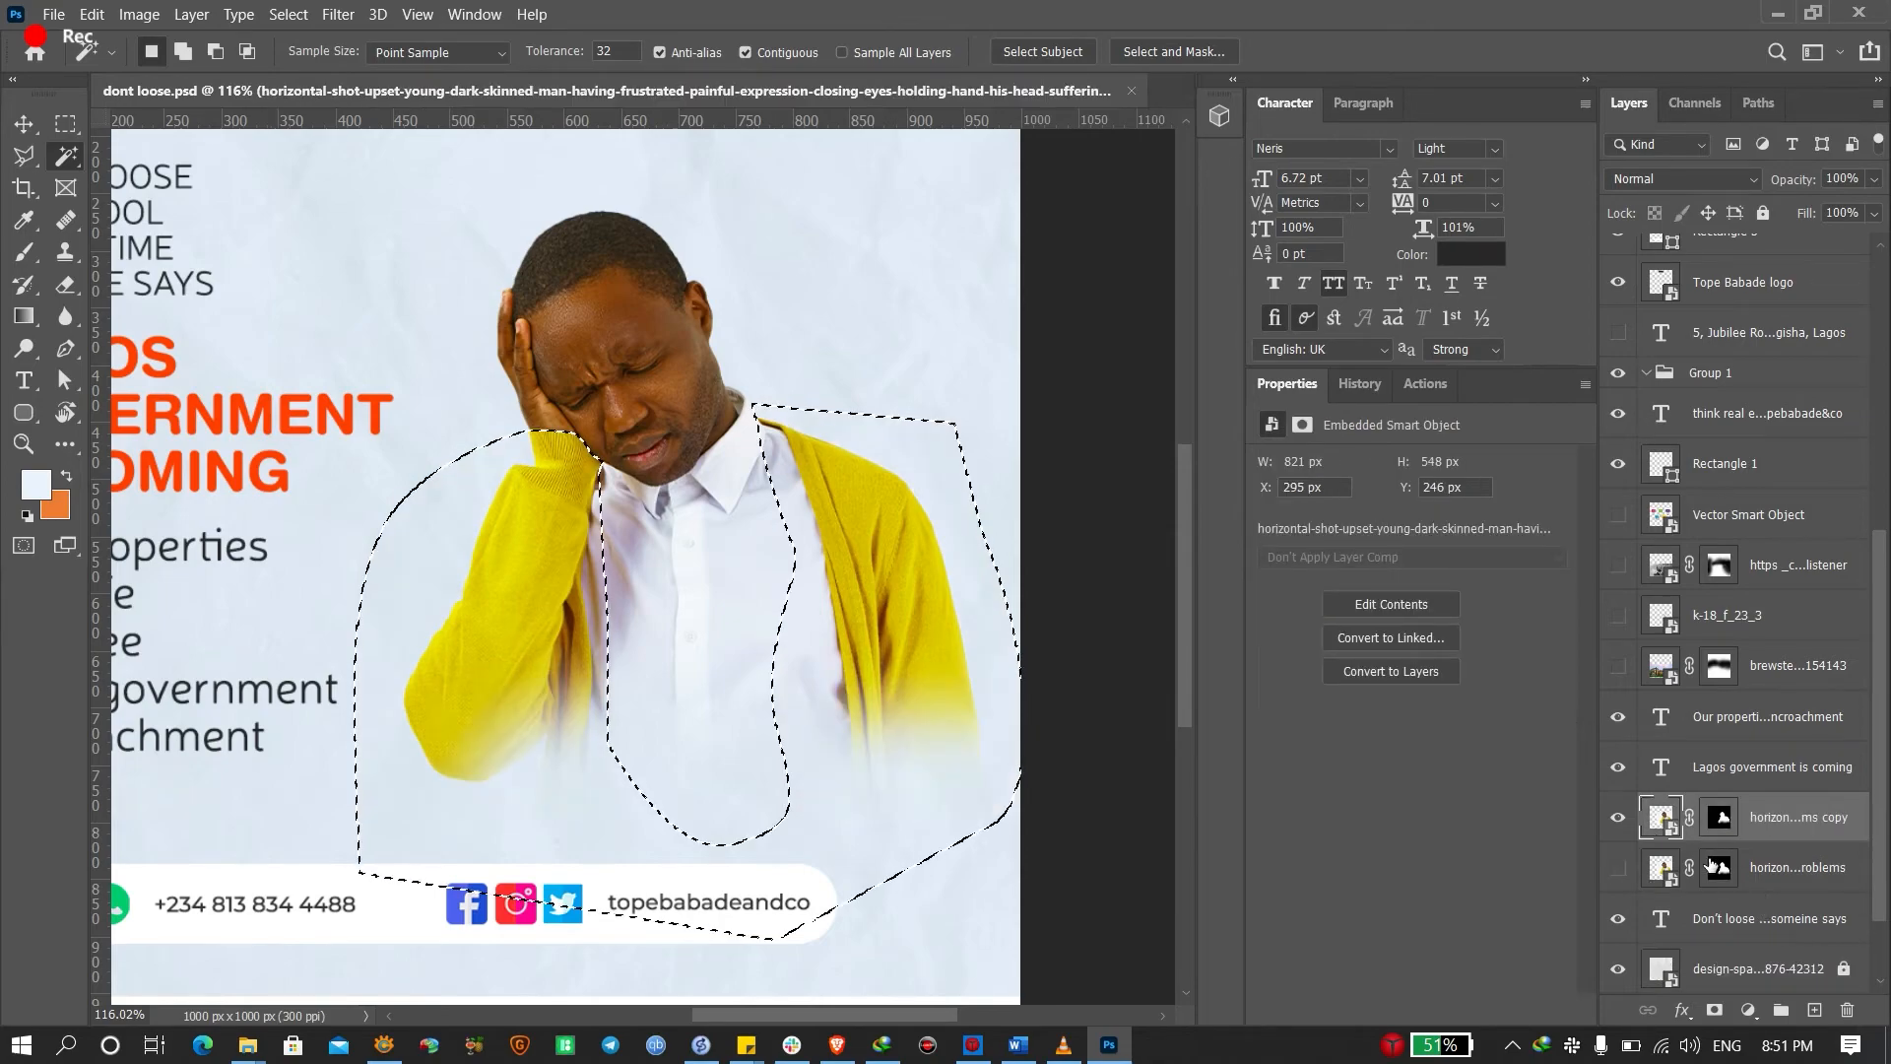
key("ctrl+j")
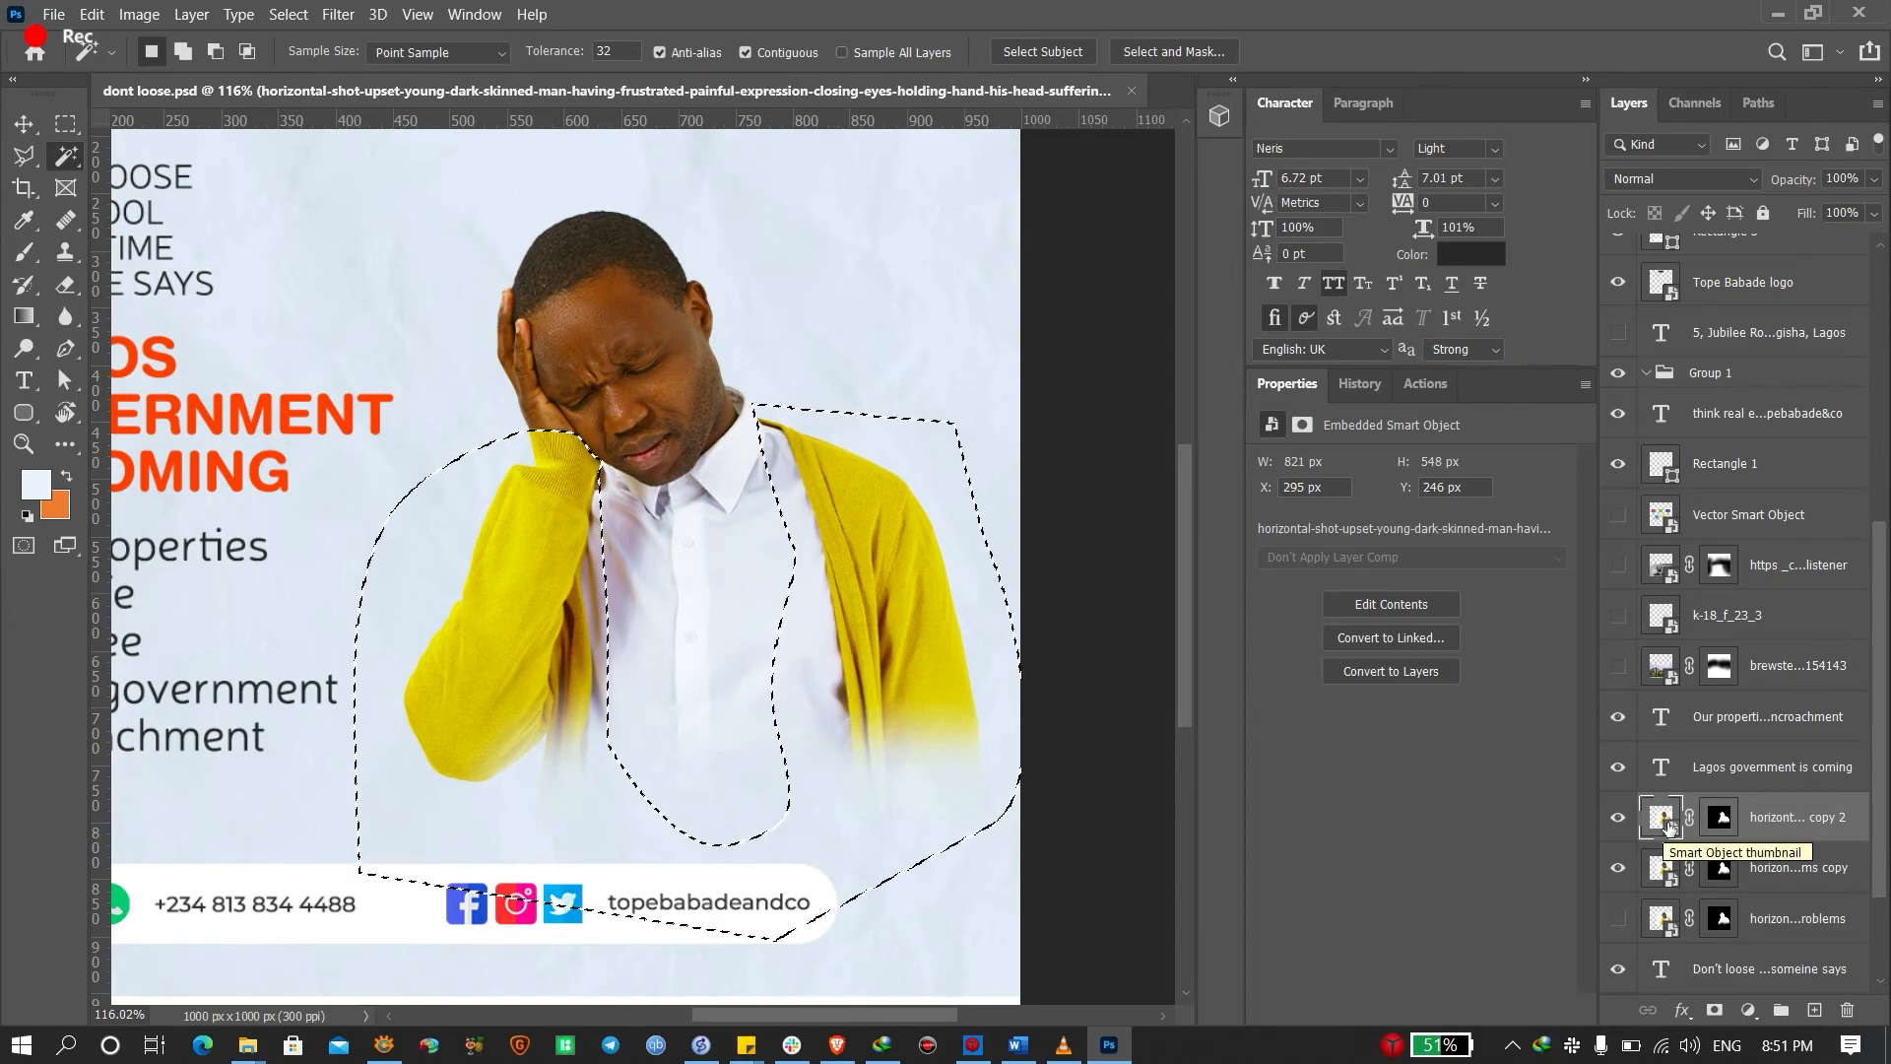
Invert the selection, subtract the white shirt from it, and hide the 'ms copy' layer
right_click(487, 540)
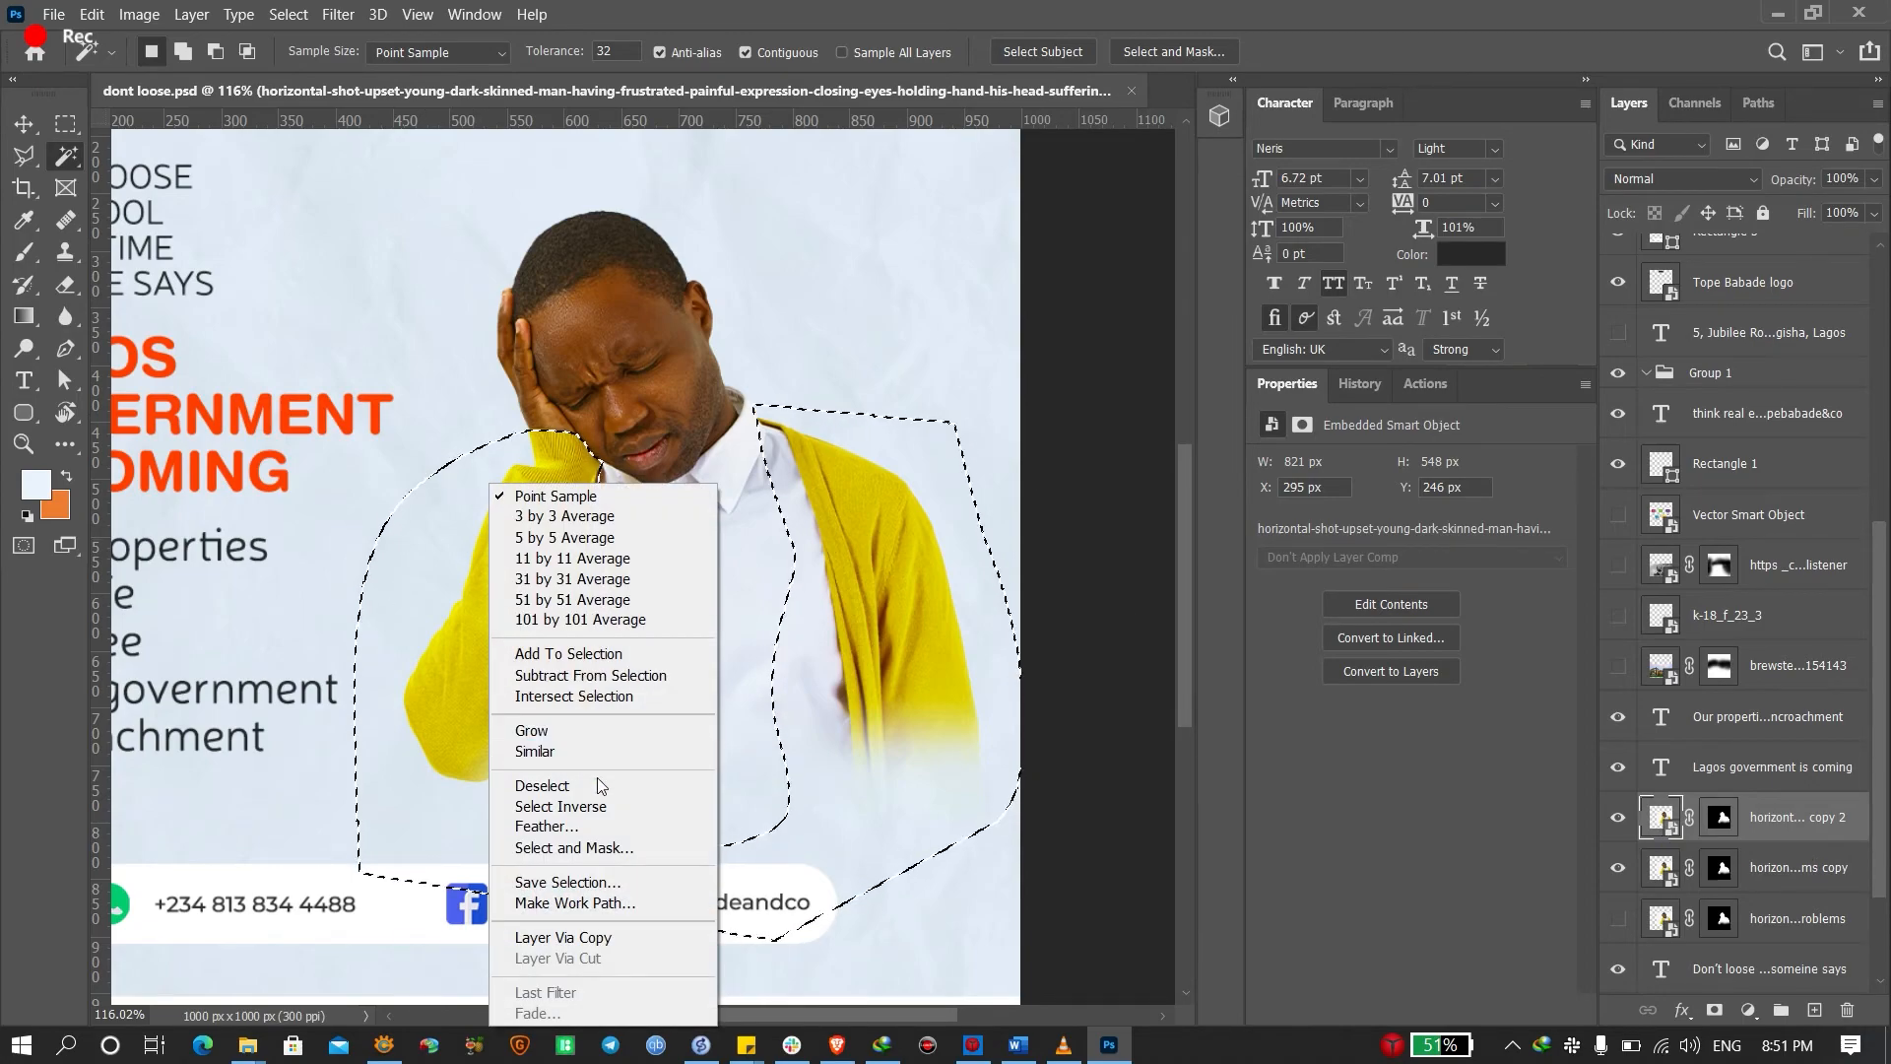
left_click(595, 805)
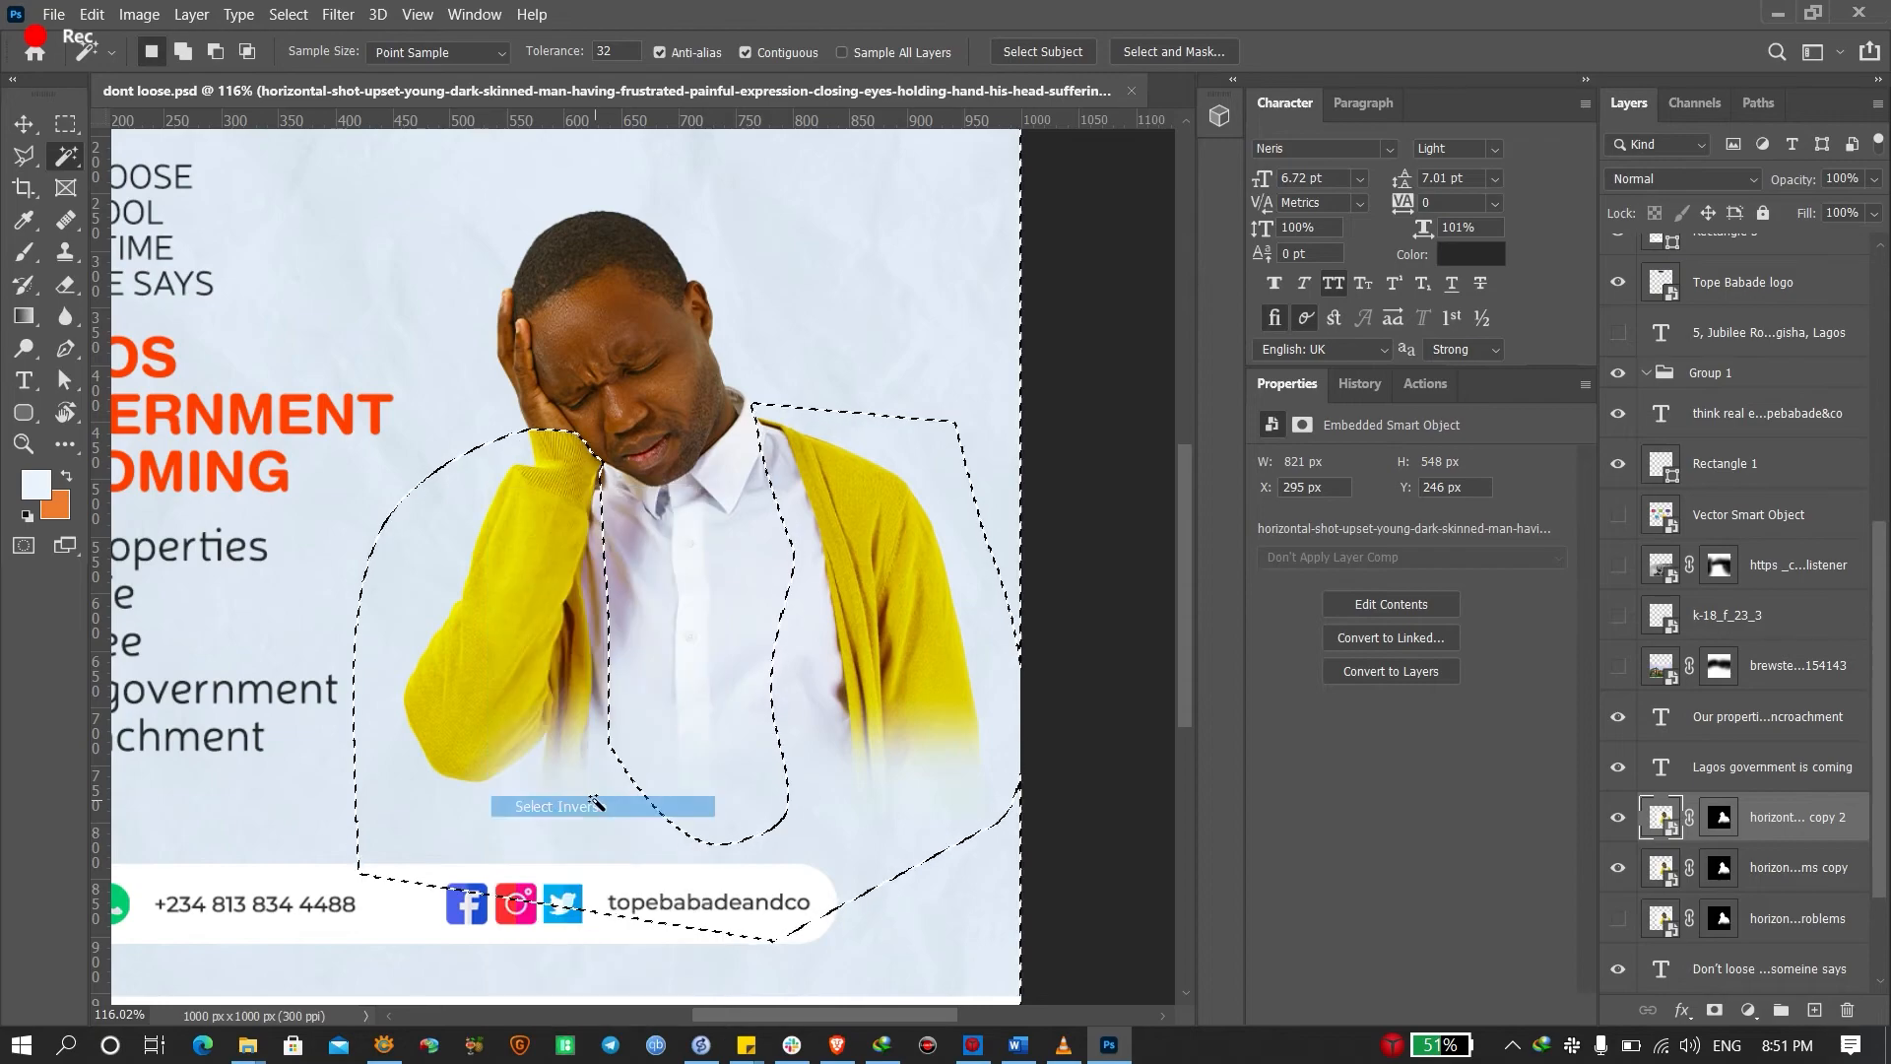
key("alt")
left_click(719, 617, "alt")
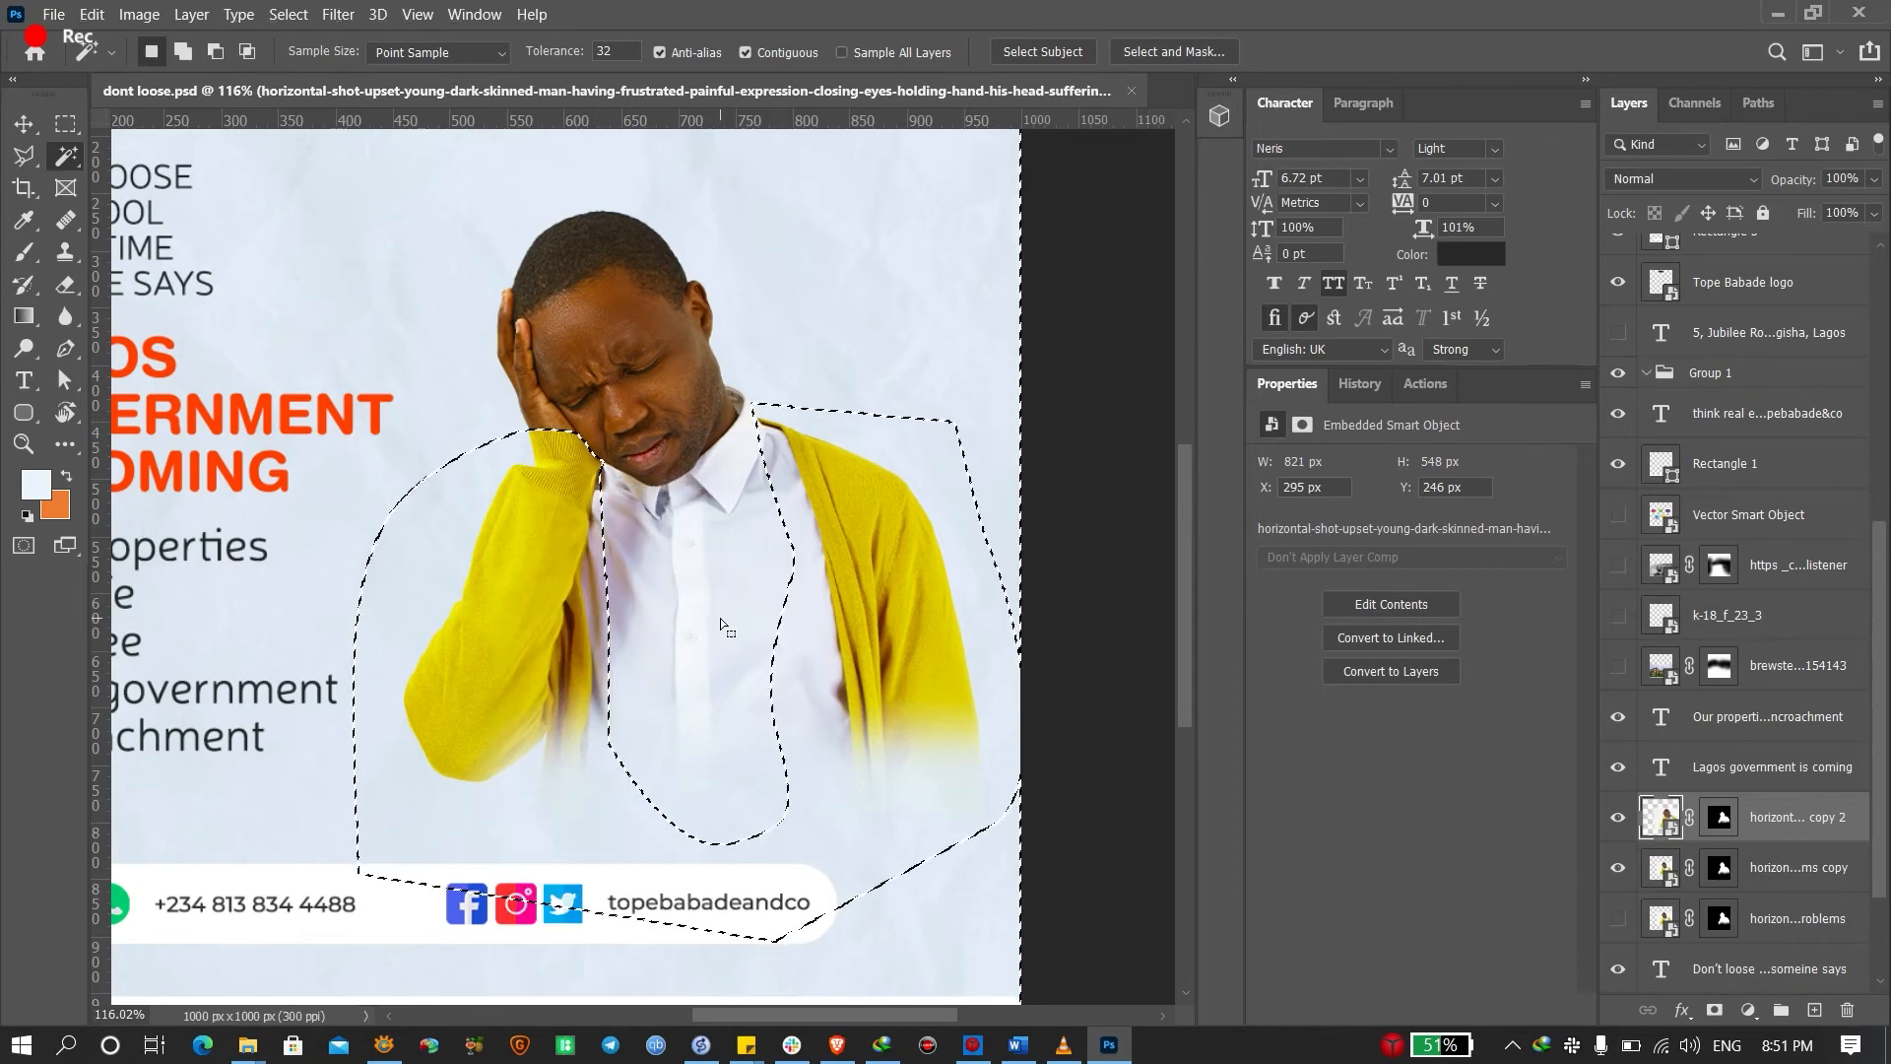
left_click(1618, 867)
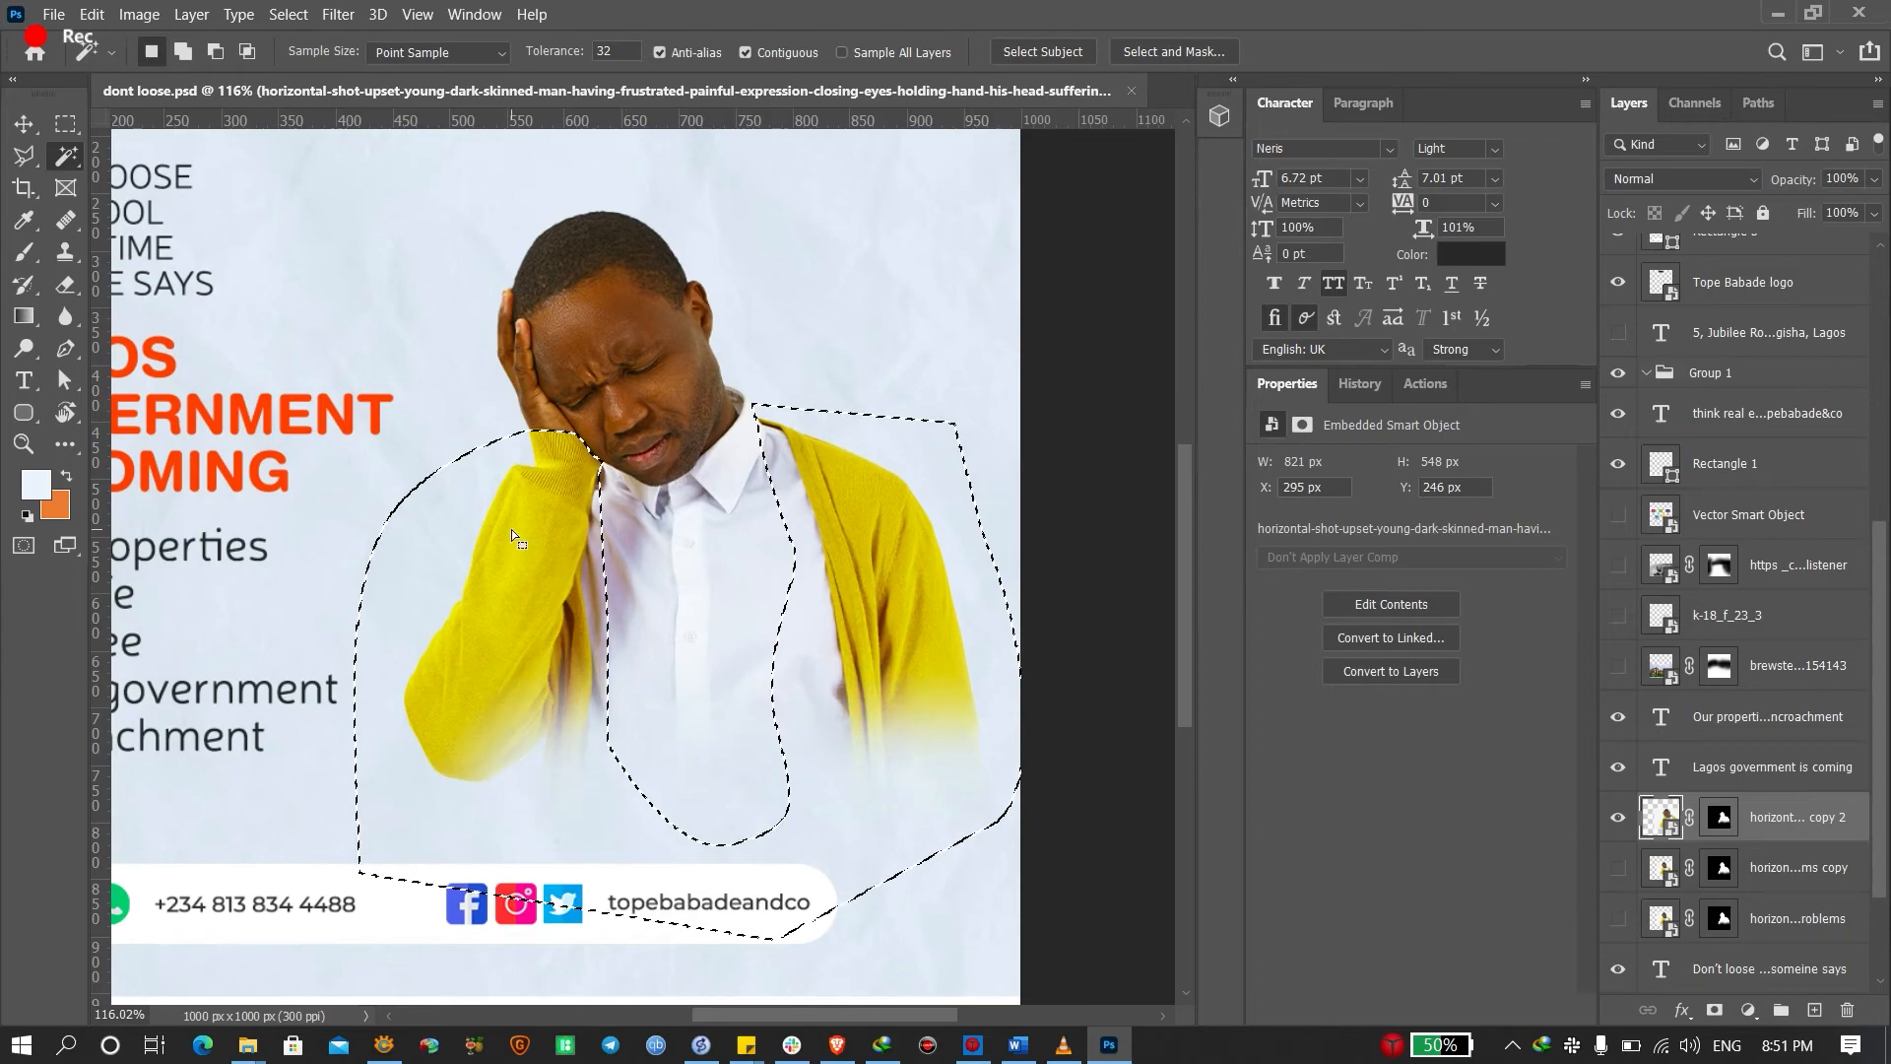
key("alt")
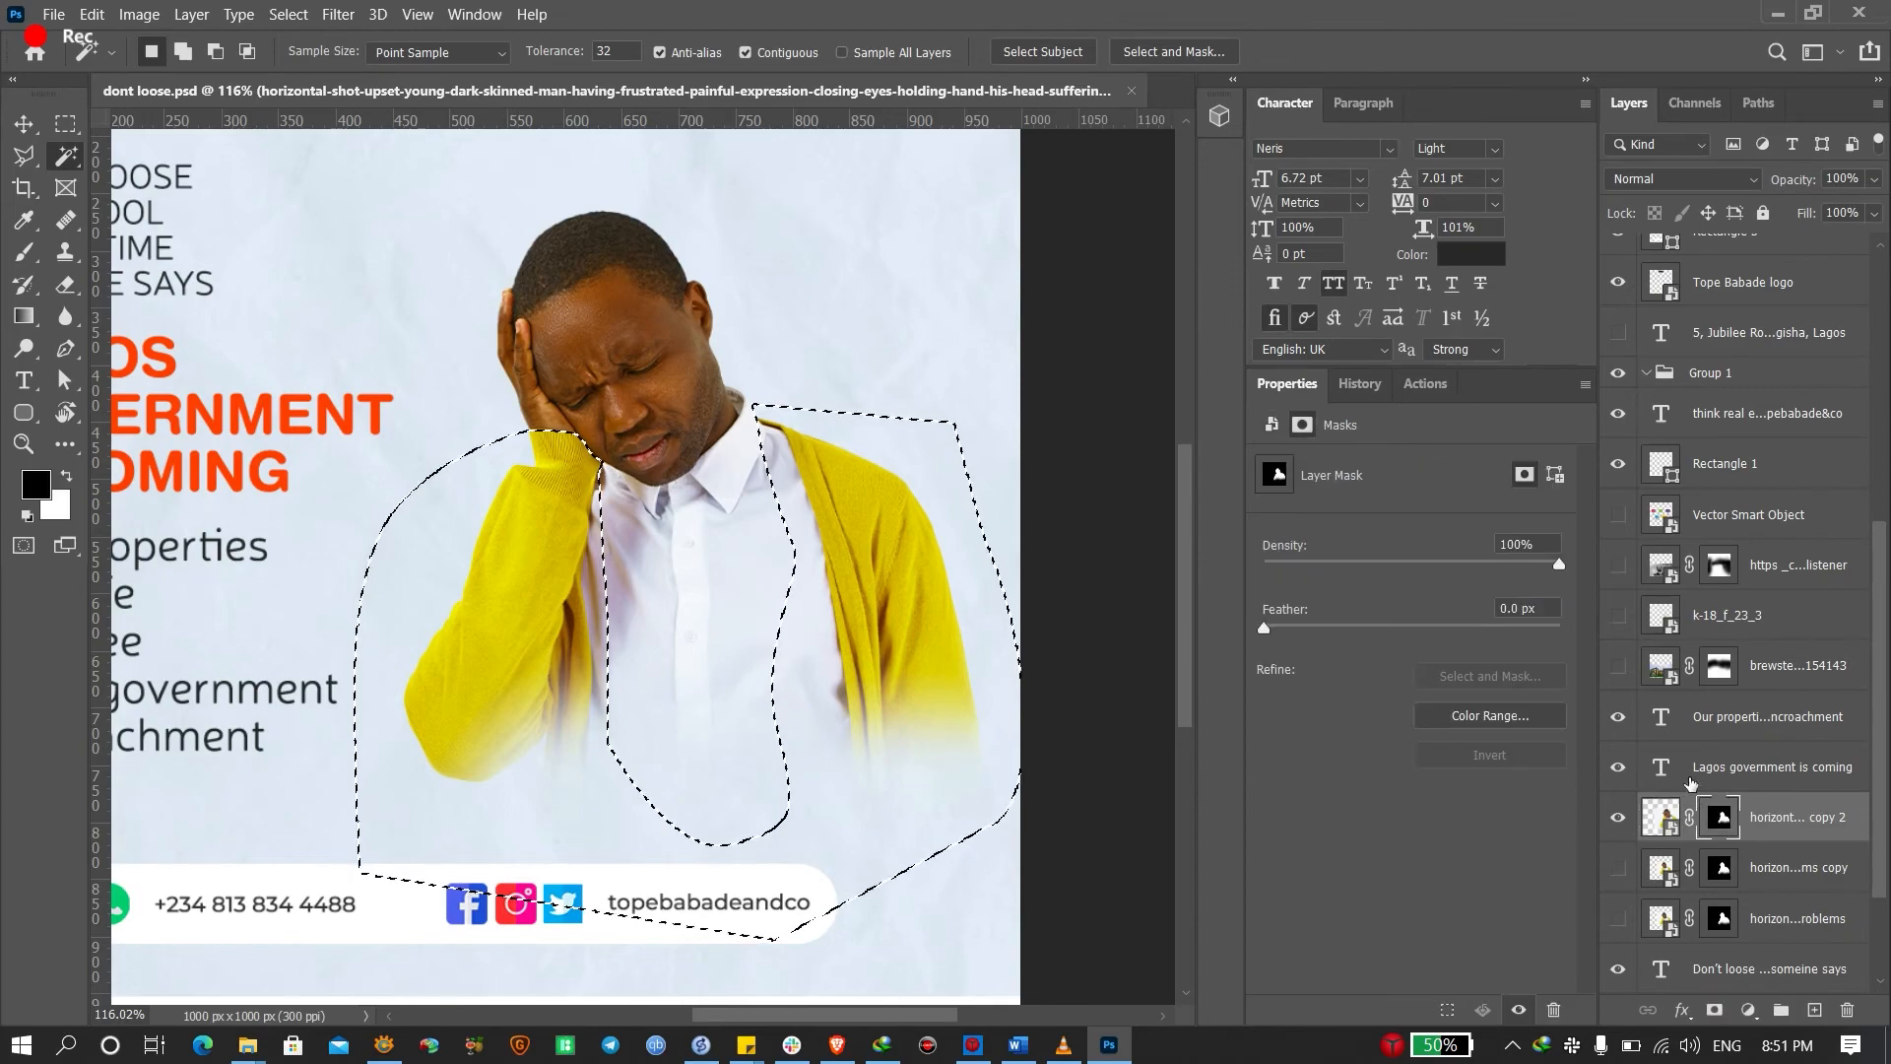
Test-fill the copy 2 layer mask white from the selection, undo it, then target the layer image
left_click(1719, 816)
key("alt")
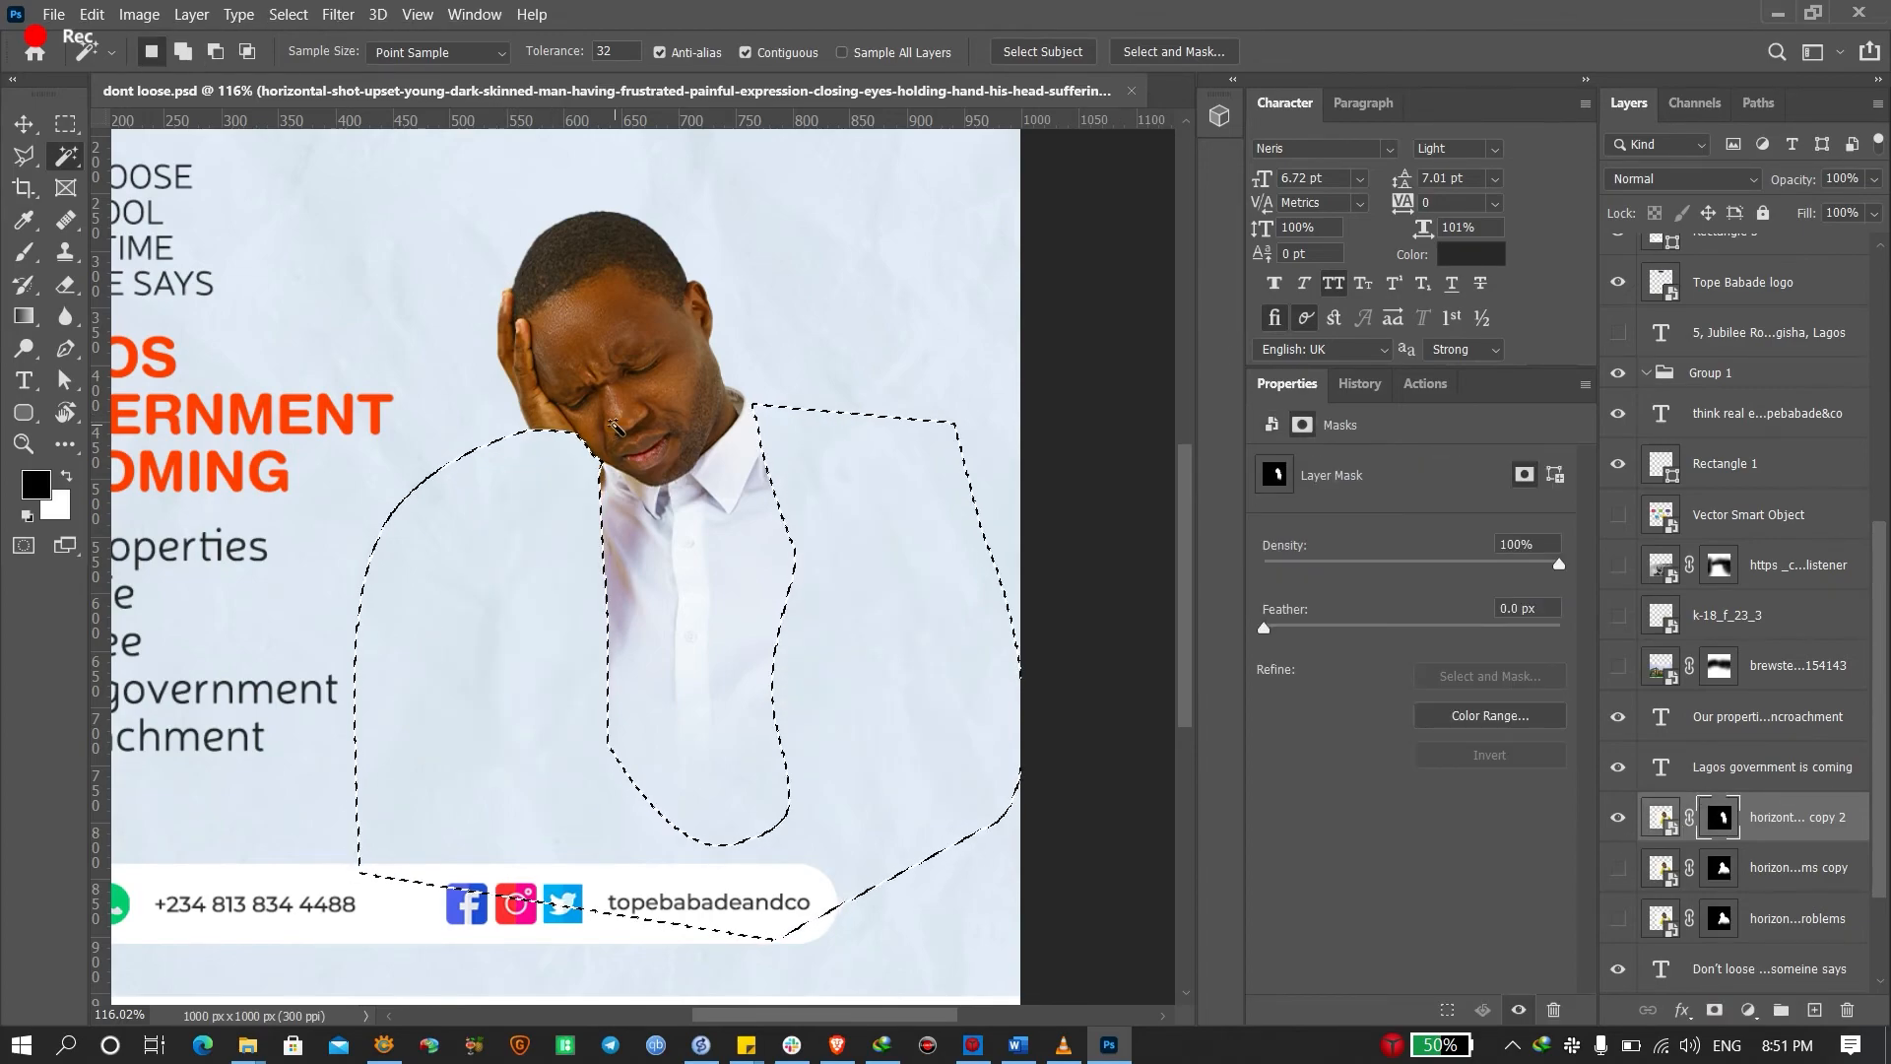
key("ctrl+BackSpace")
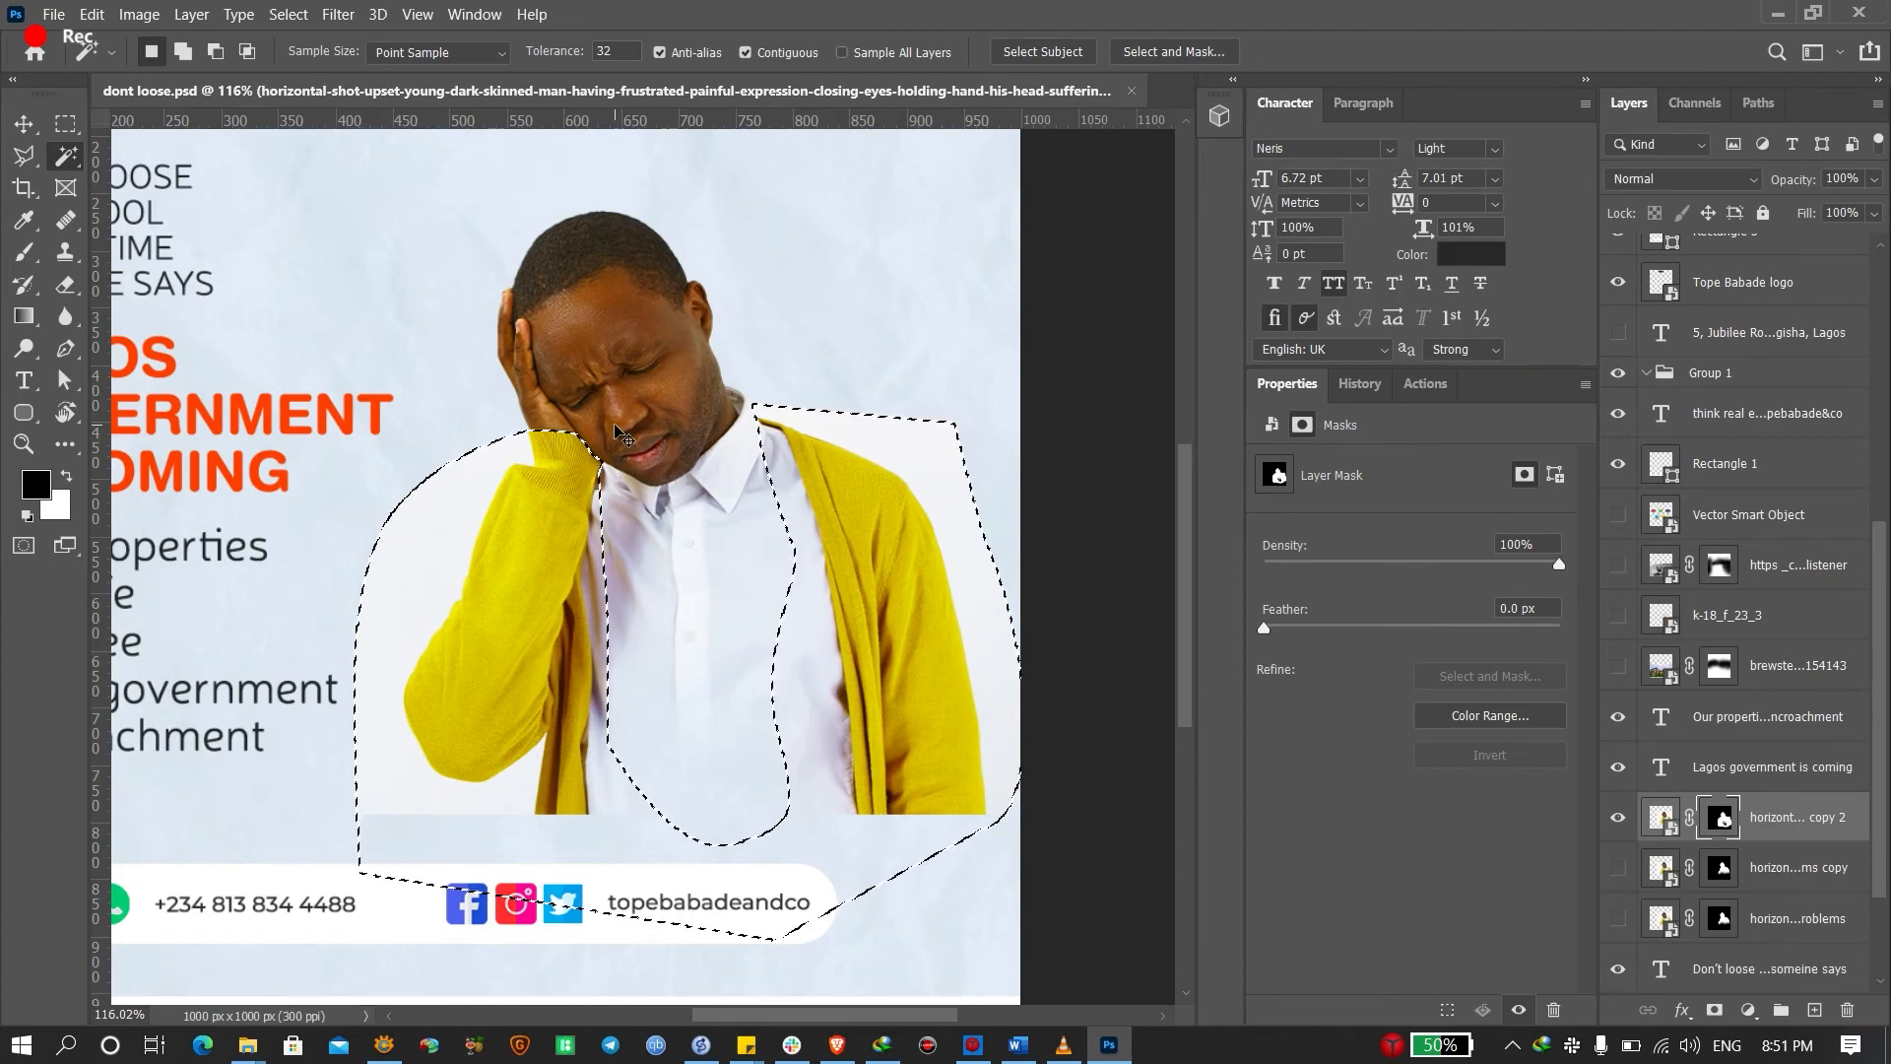
key("ctrl+z")
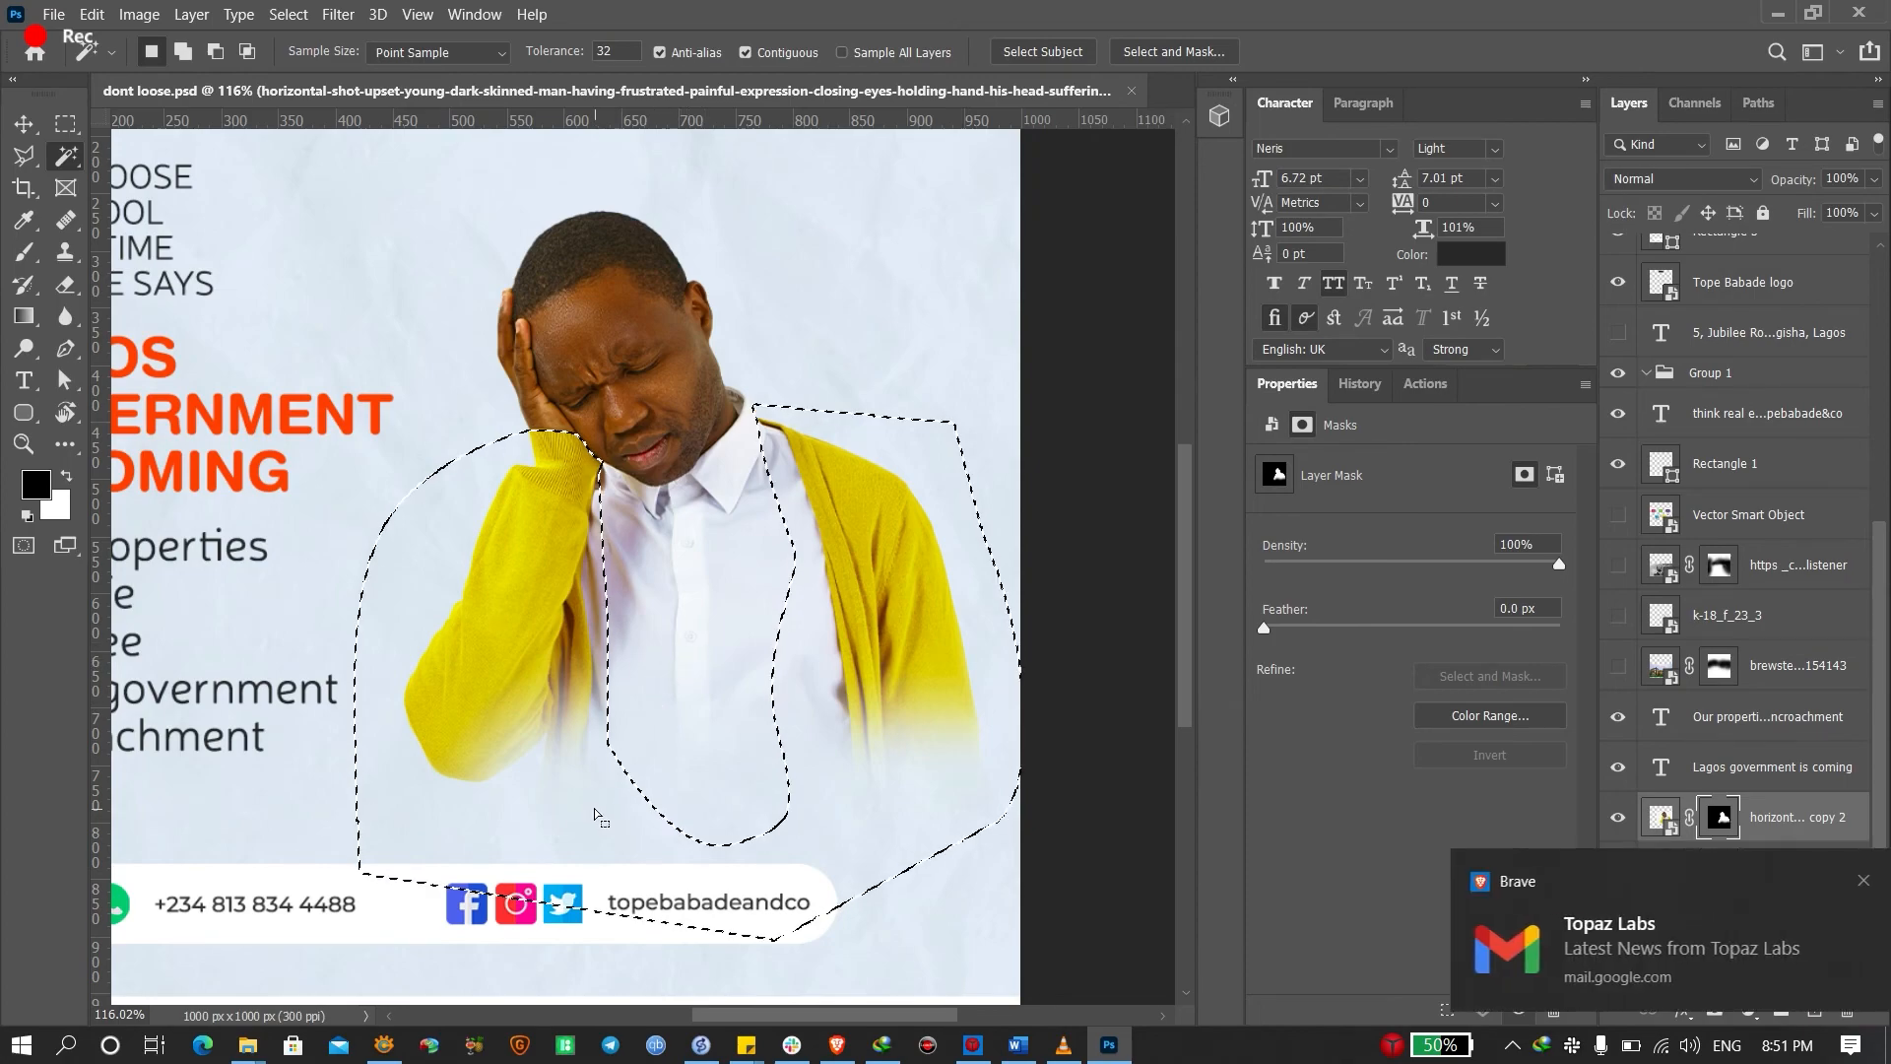
left_click(1838, 881)
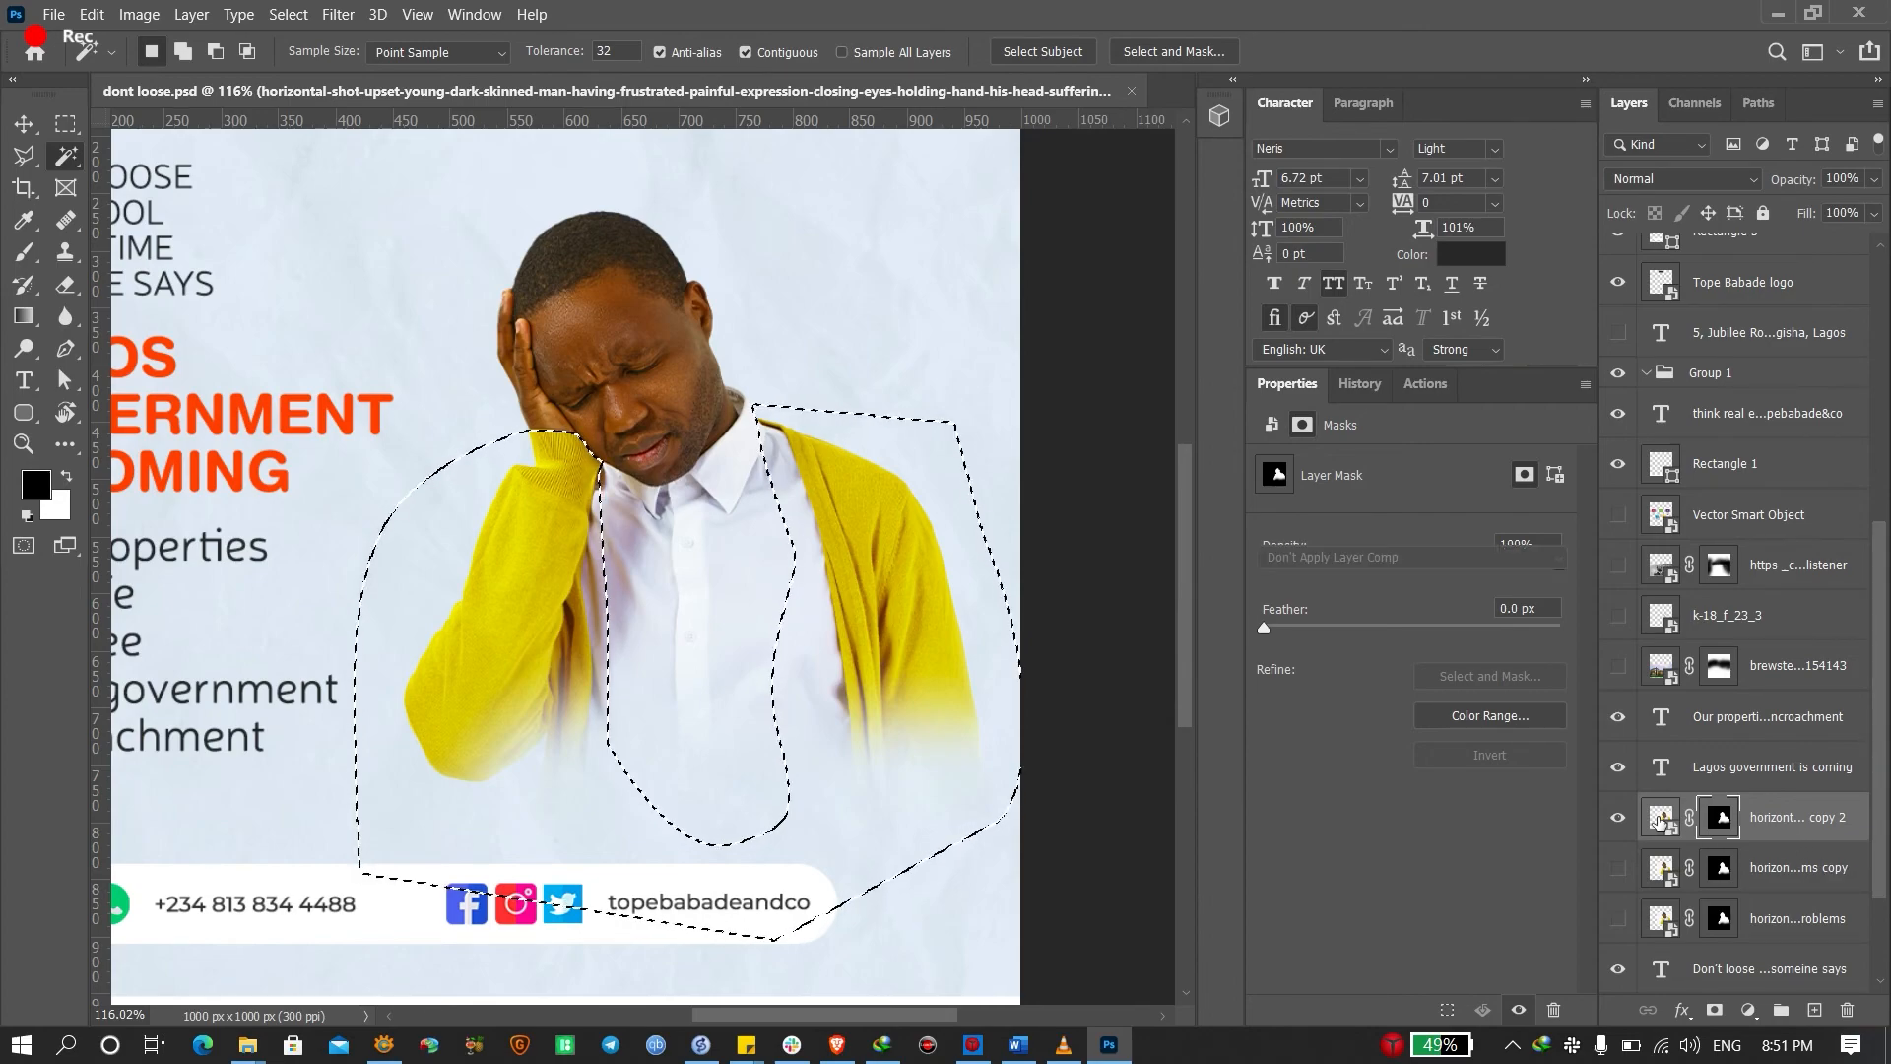
left_click(1658, 837)
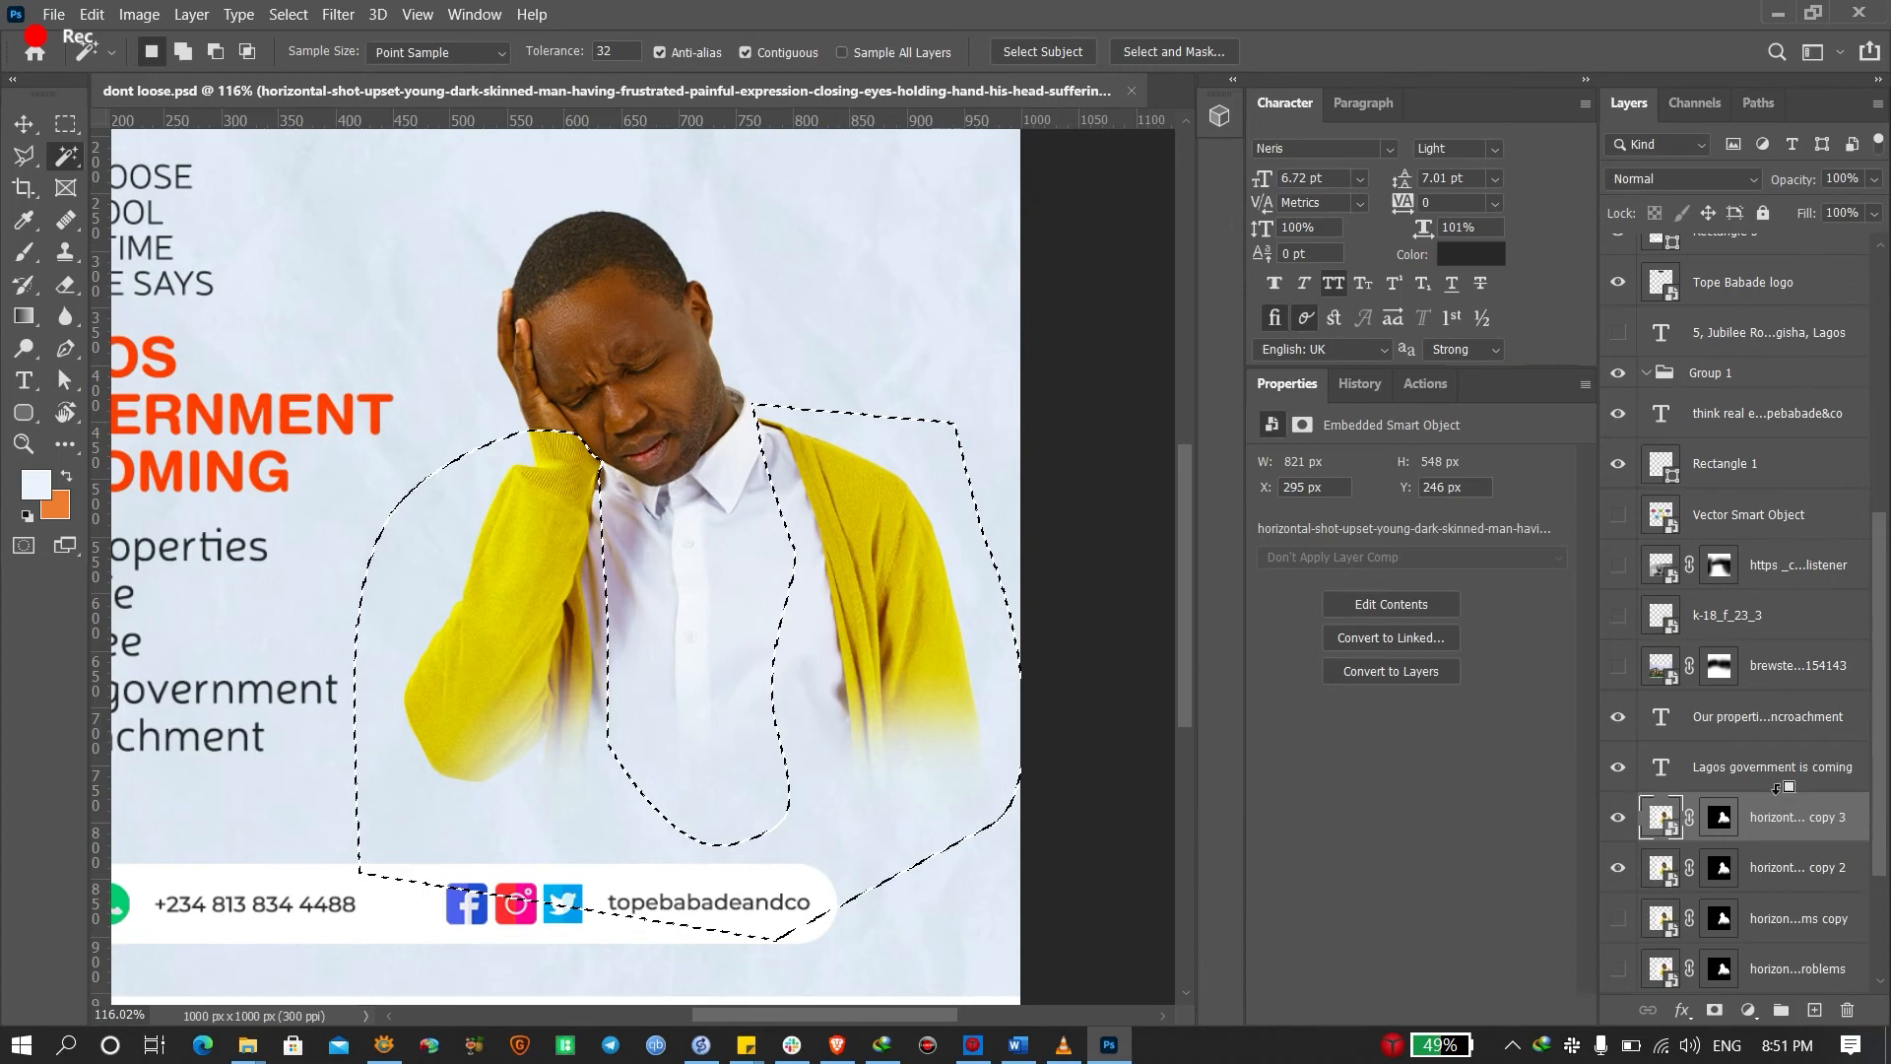
Duplicate the cardigan layer and merge the two copies into a single layer
key("ctrl+j")
left_click(1783, 866, "shift")
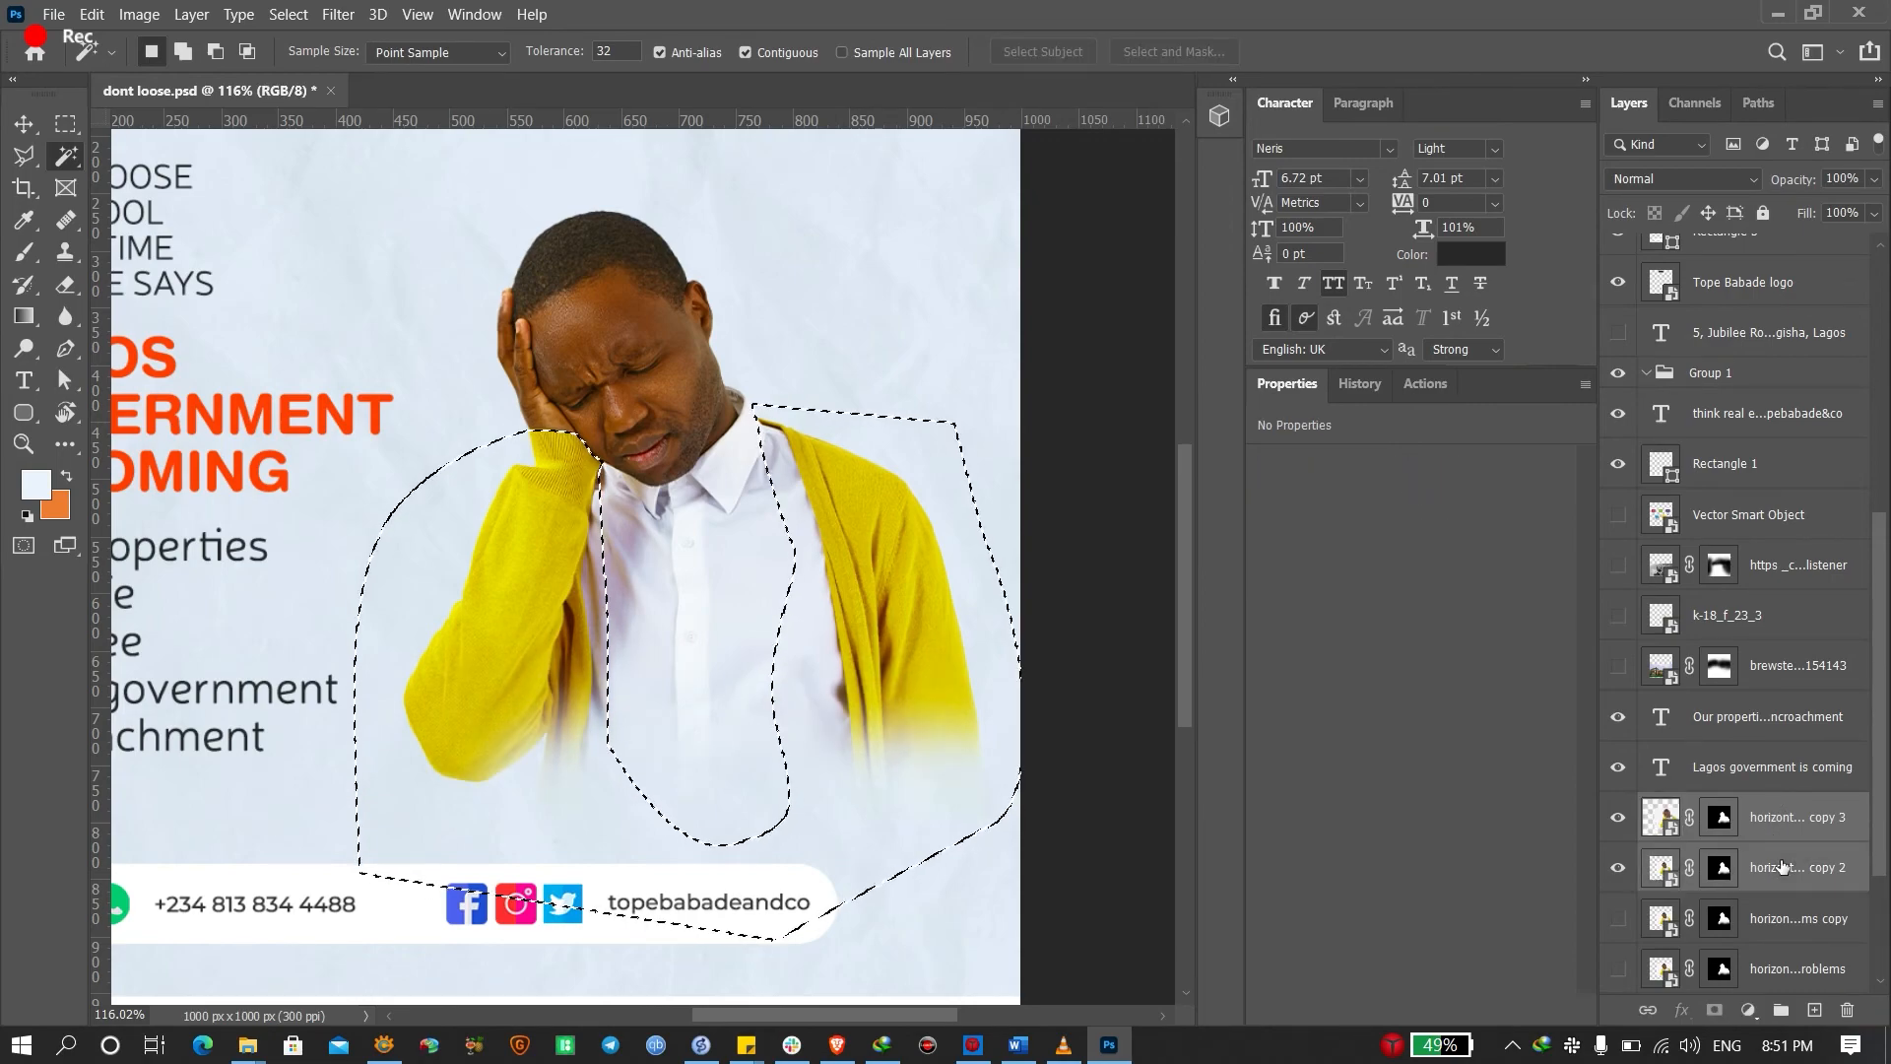
key("ctrl+e")
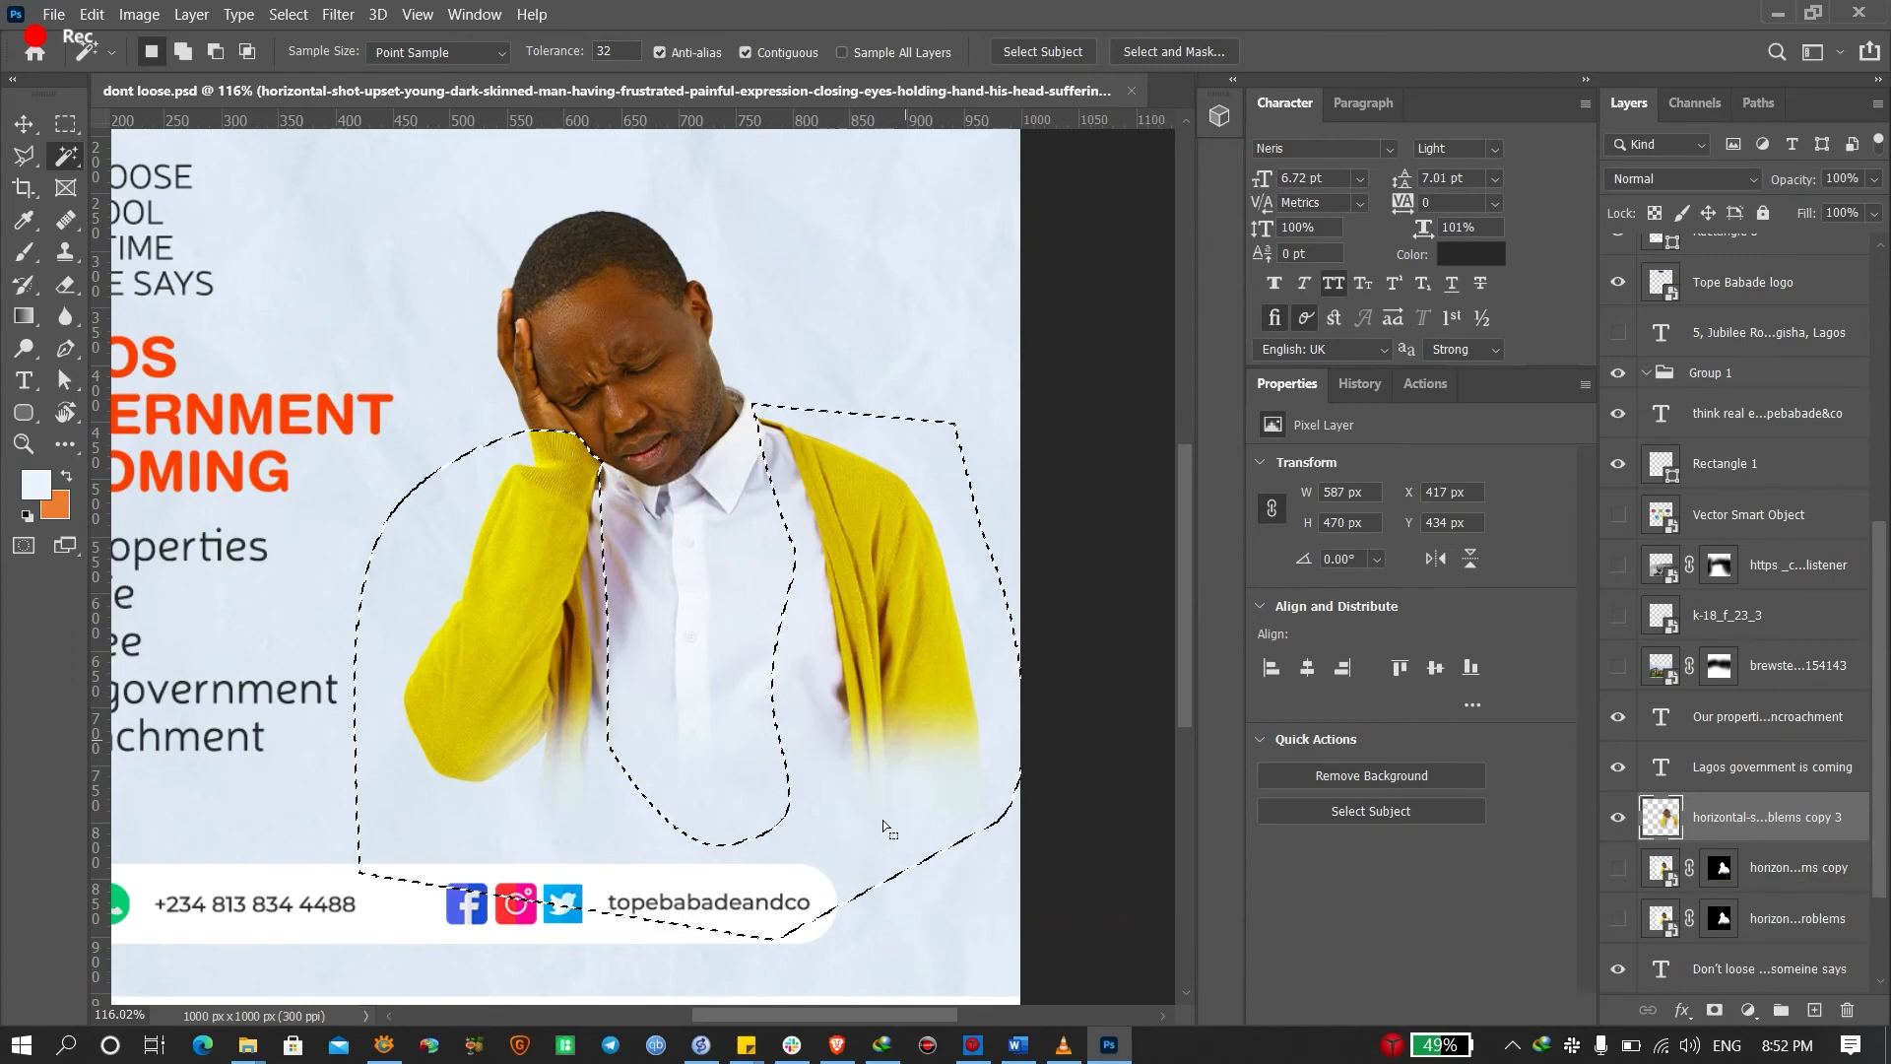
Add a layer mask from the selection so only the yellow cardigan sleeves stay visible
right_click(861, 499)
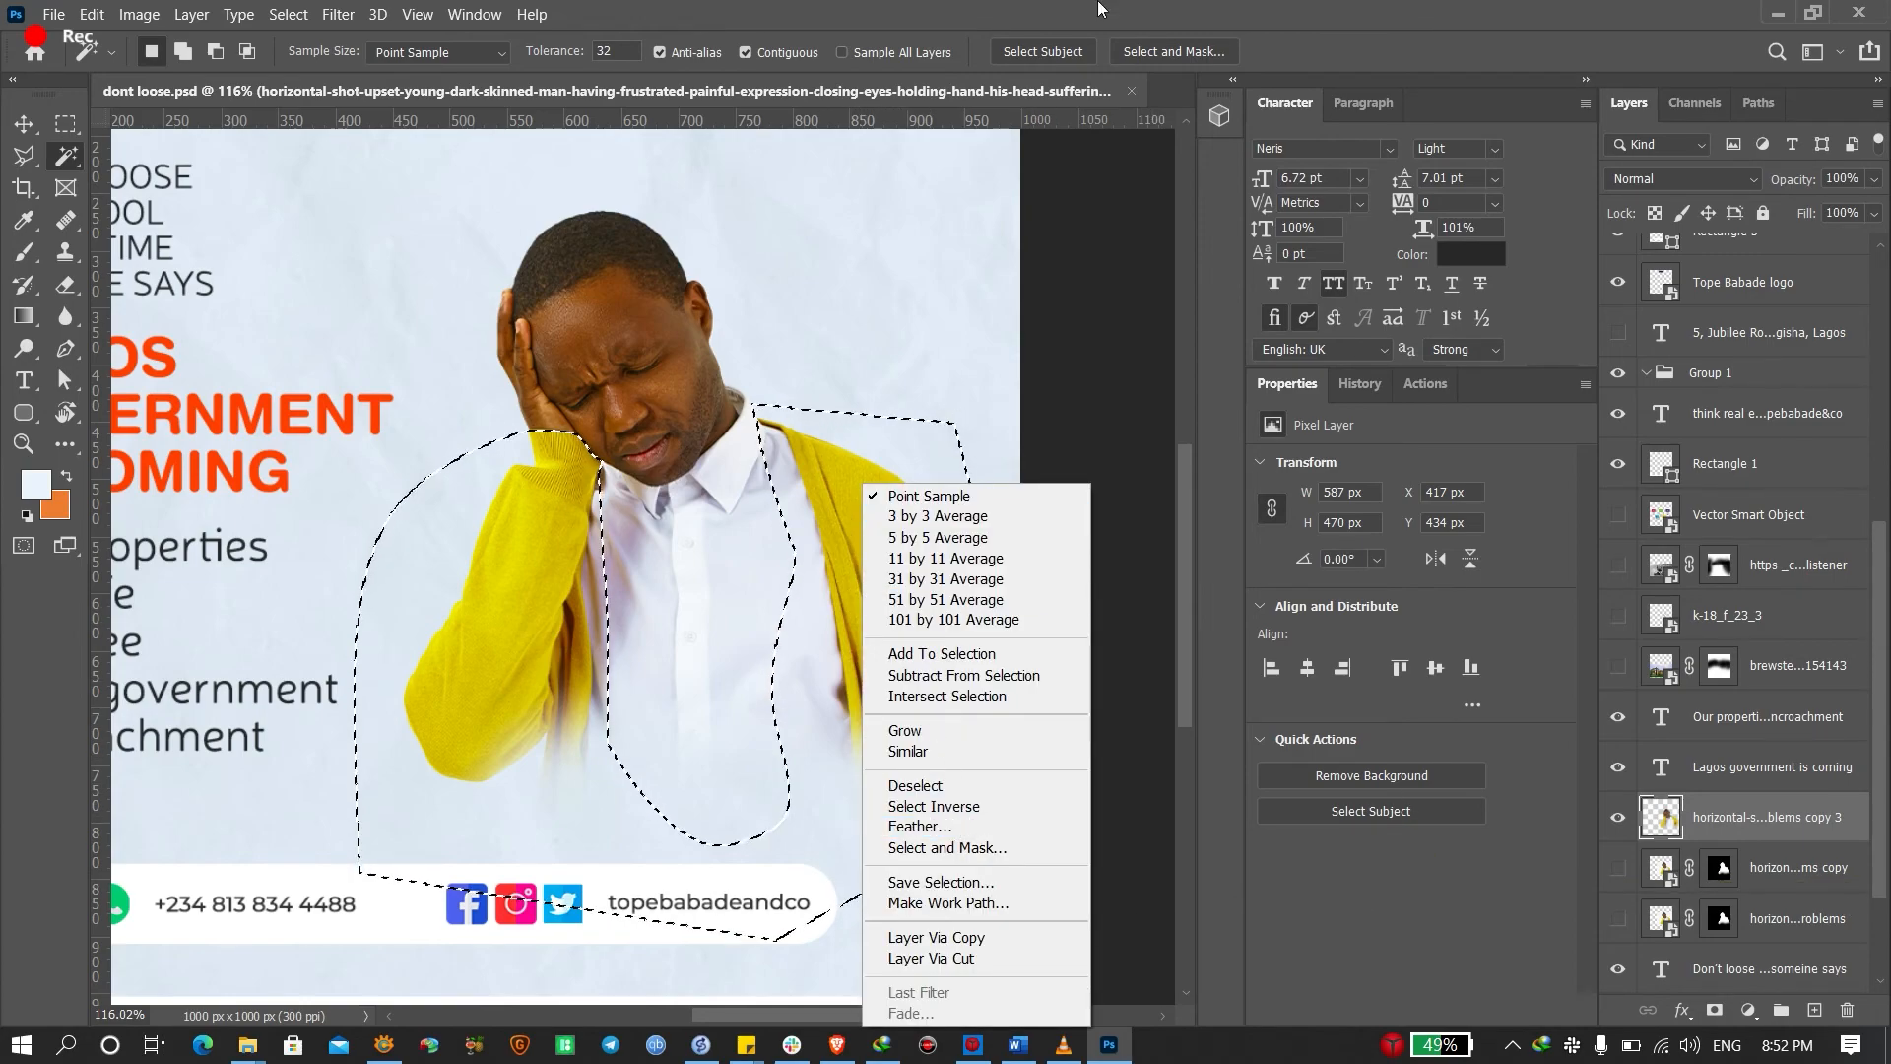
left_click(968, 345)
left_click(1714, 1011)
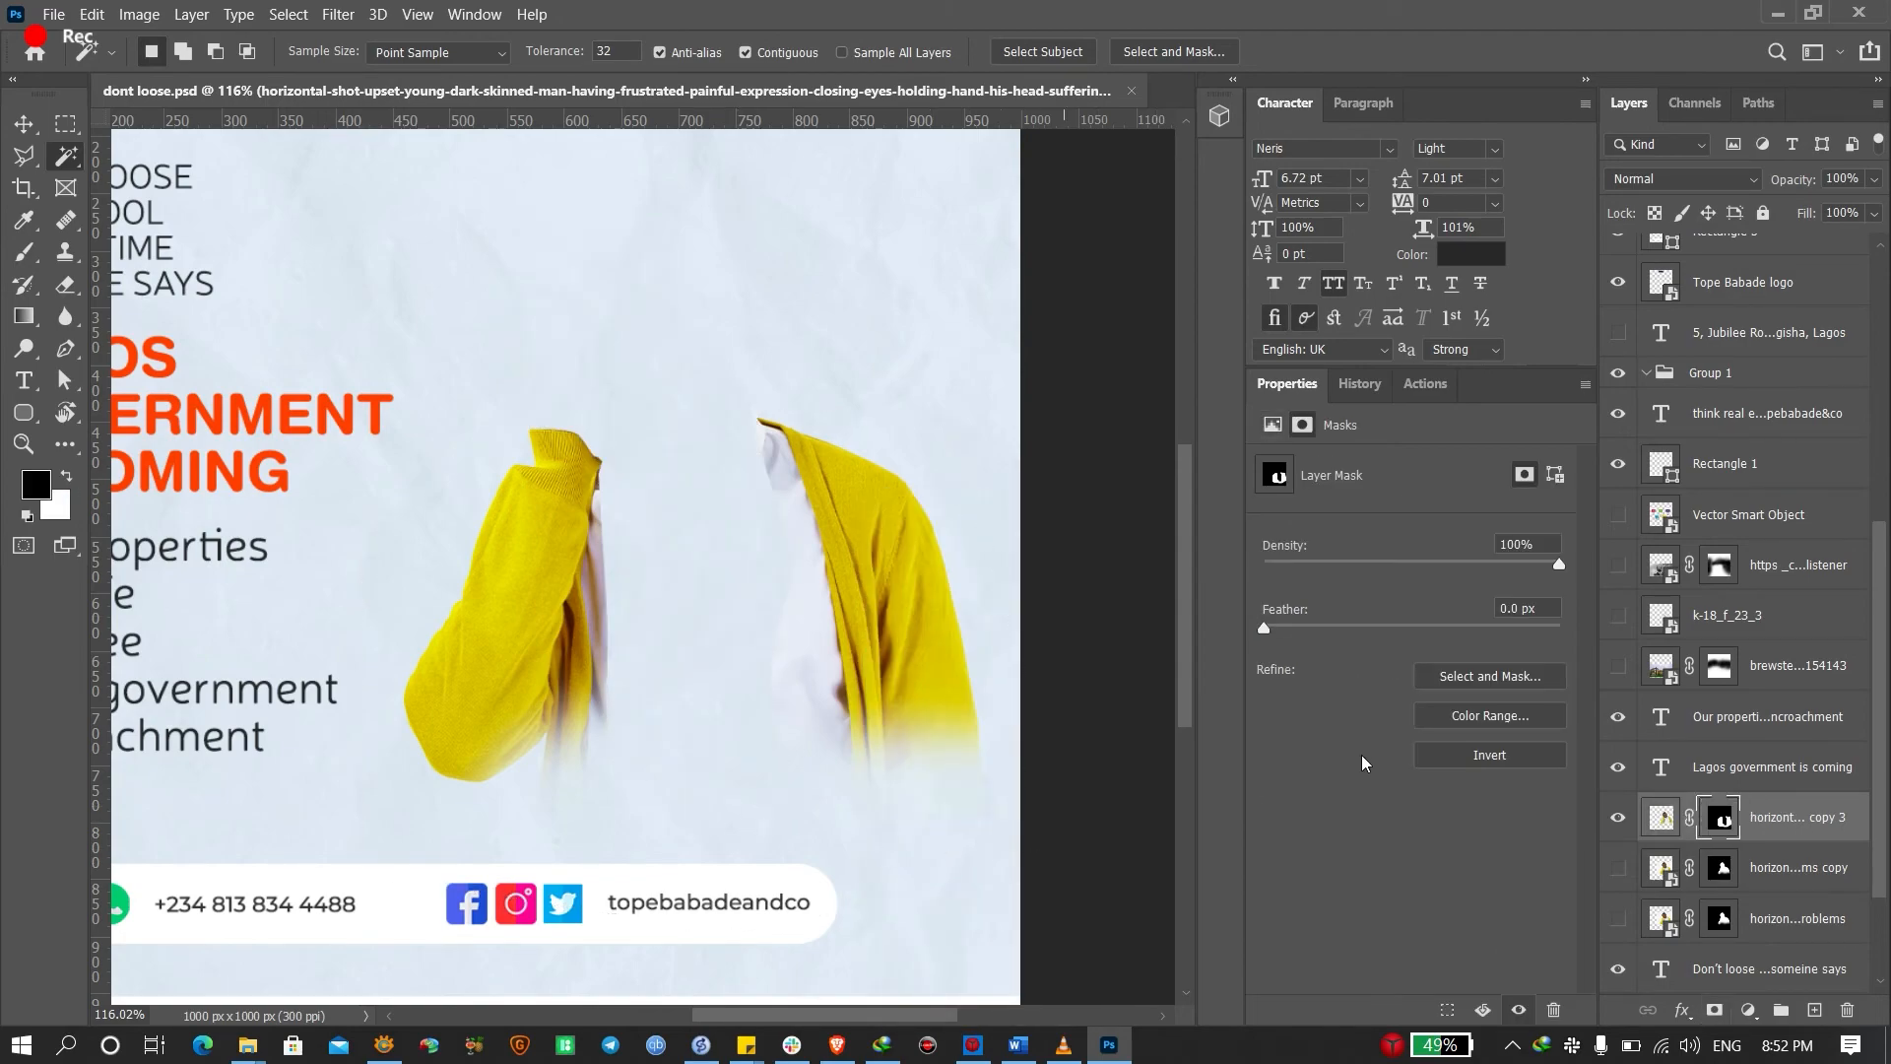
left_click(1661, 820)
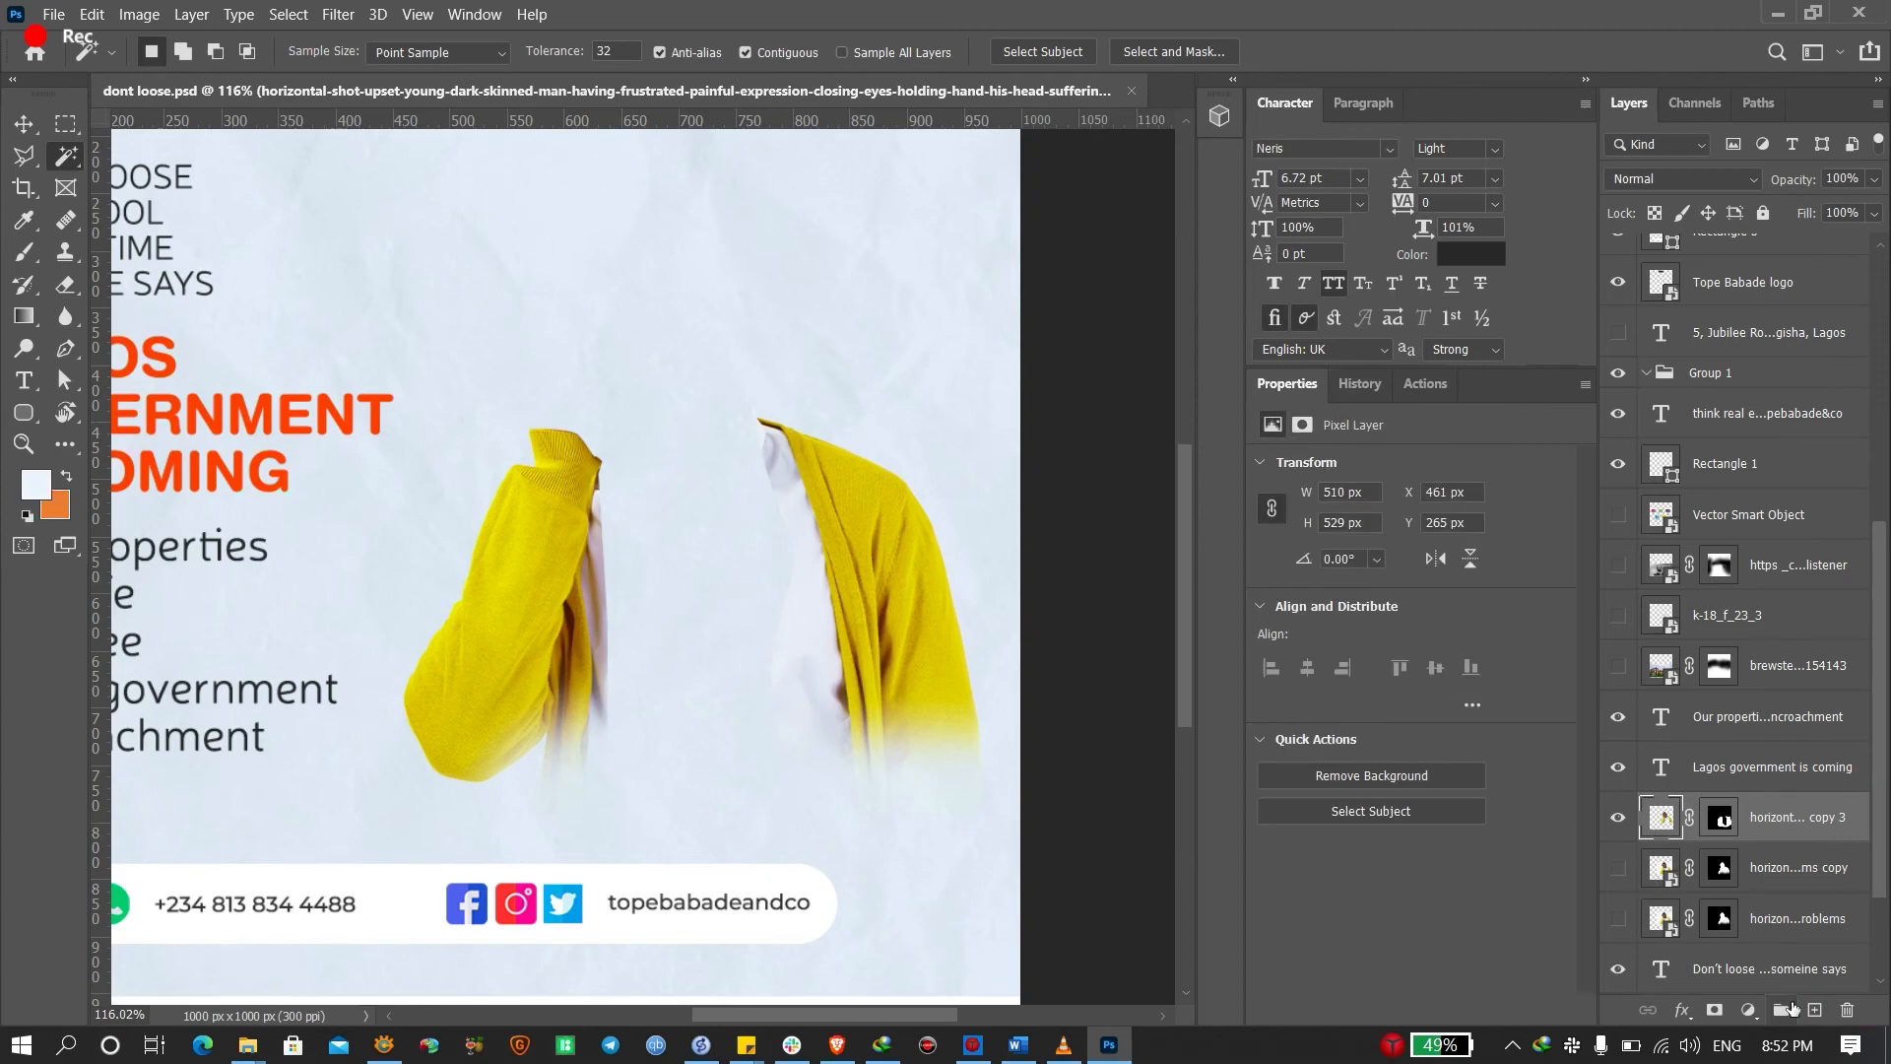
left_click(1748, 1011)
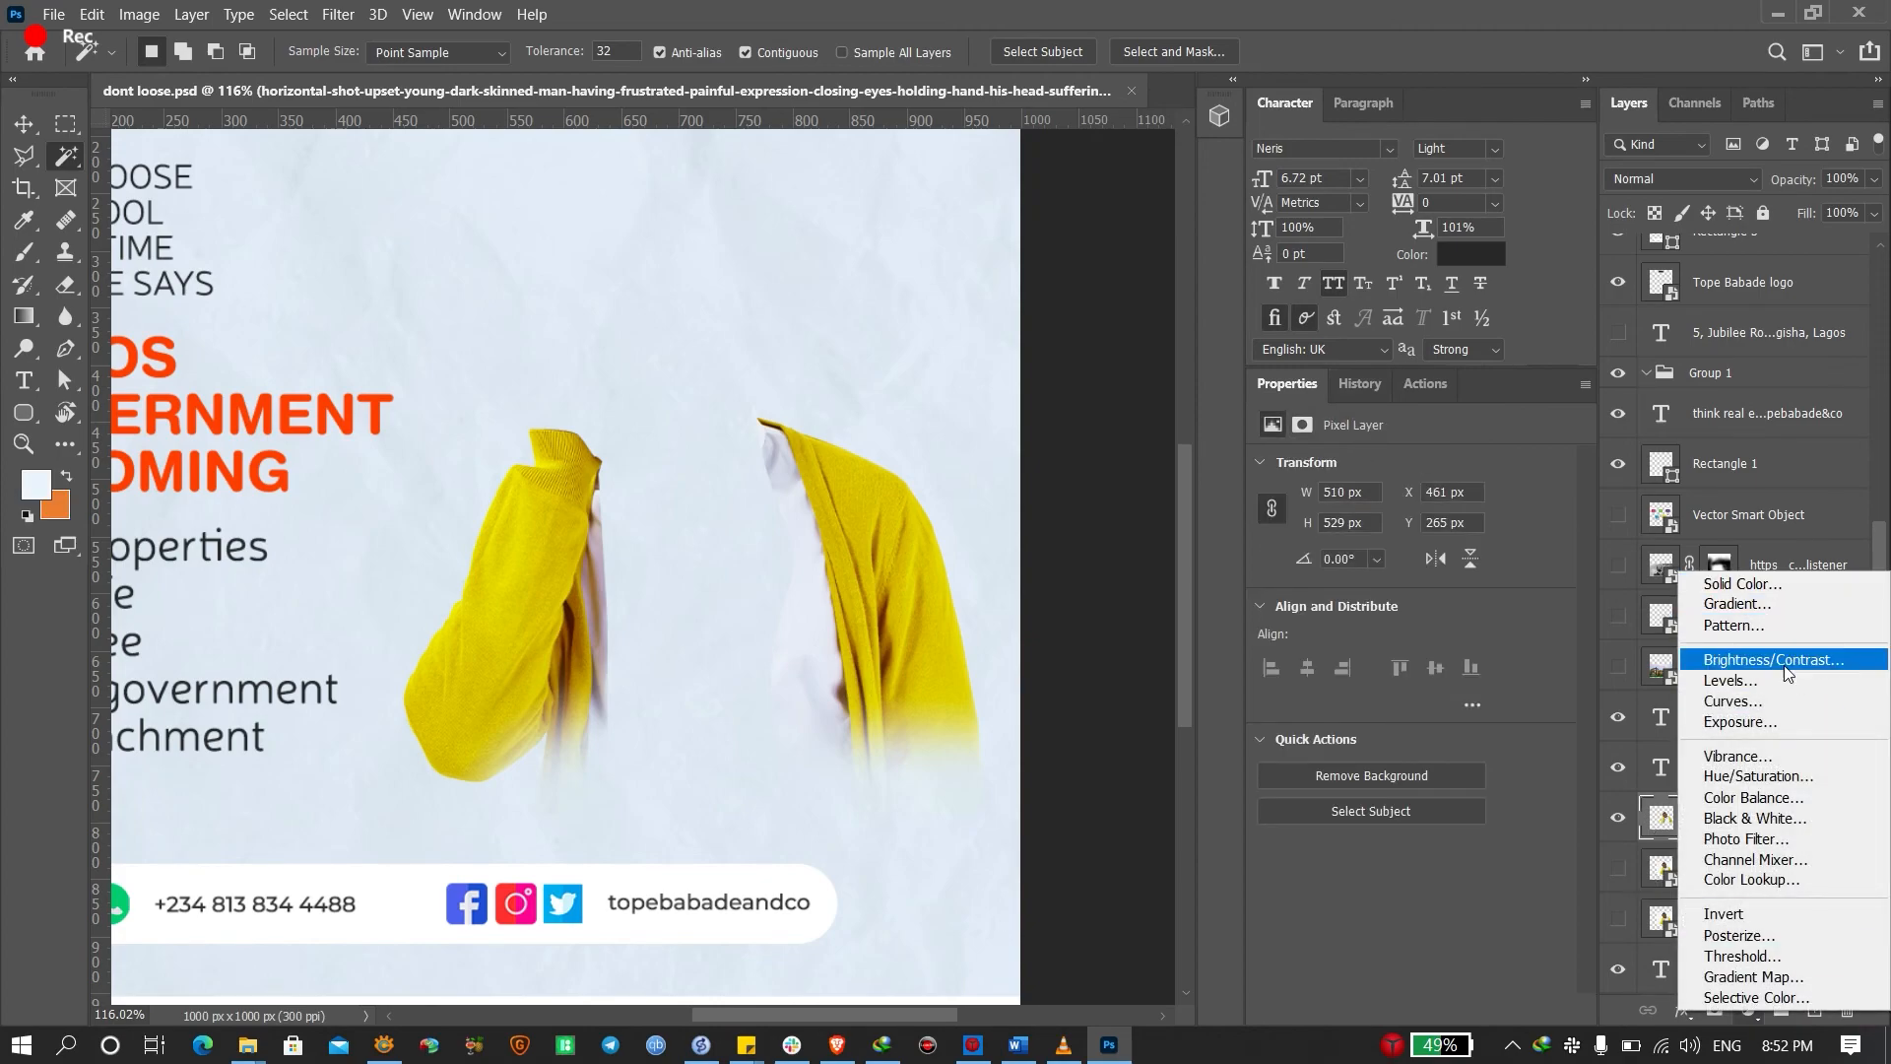
Add a Hue/Saturation layer clipped to copy 3, setting Yellows hue to -29 to turn the cardigan orange
left_click(1779, 777)
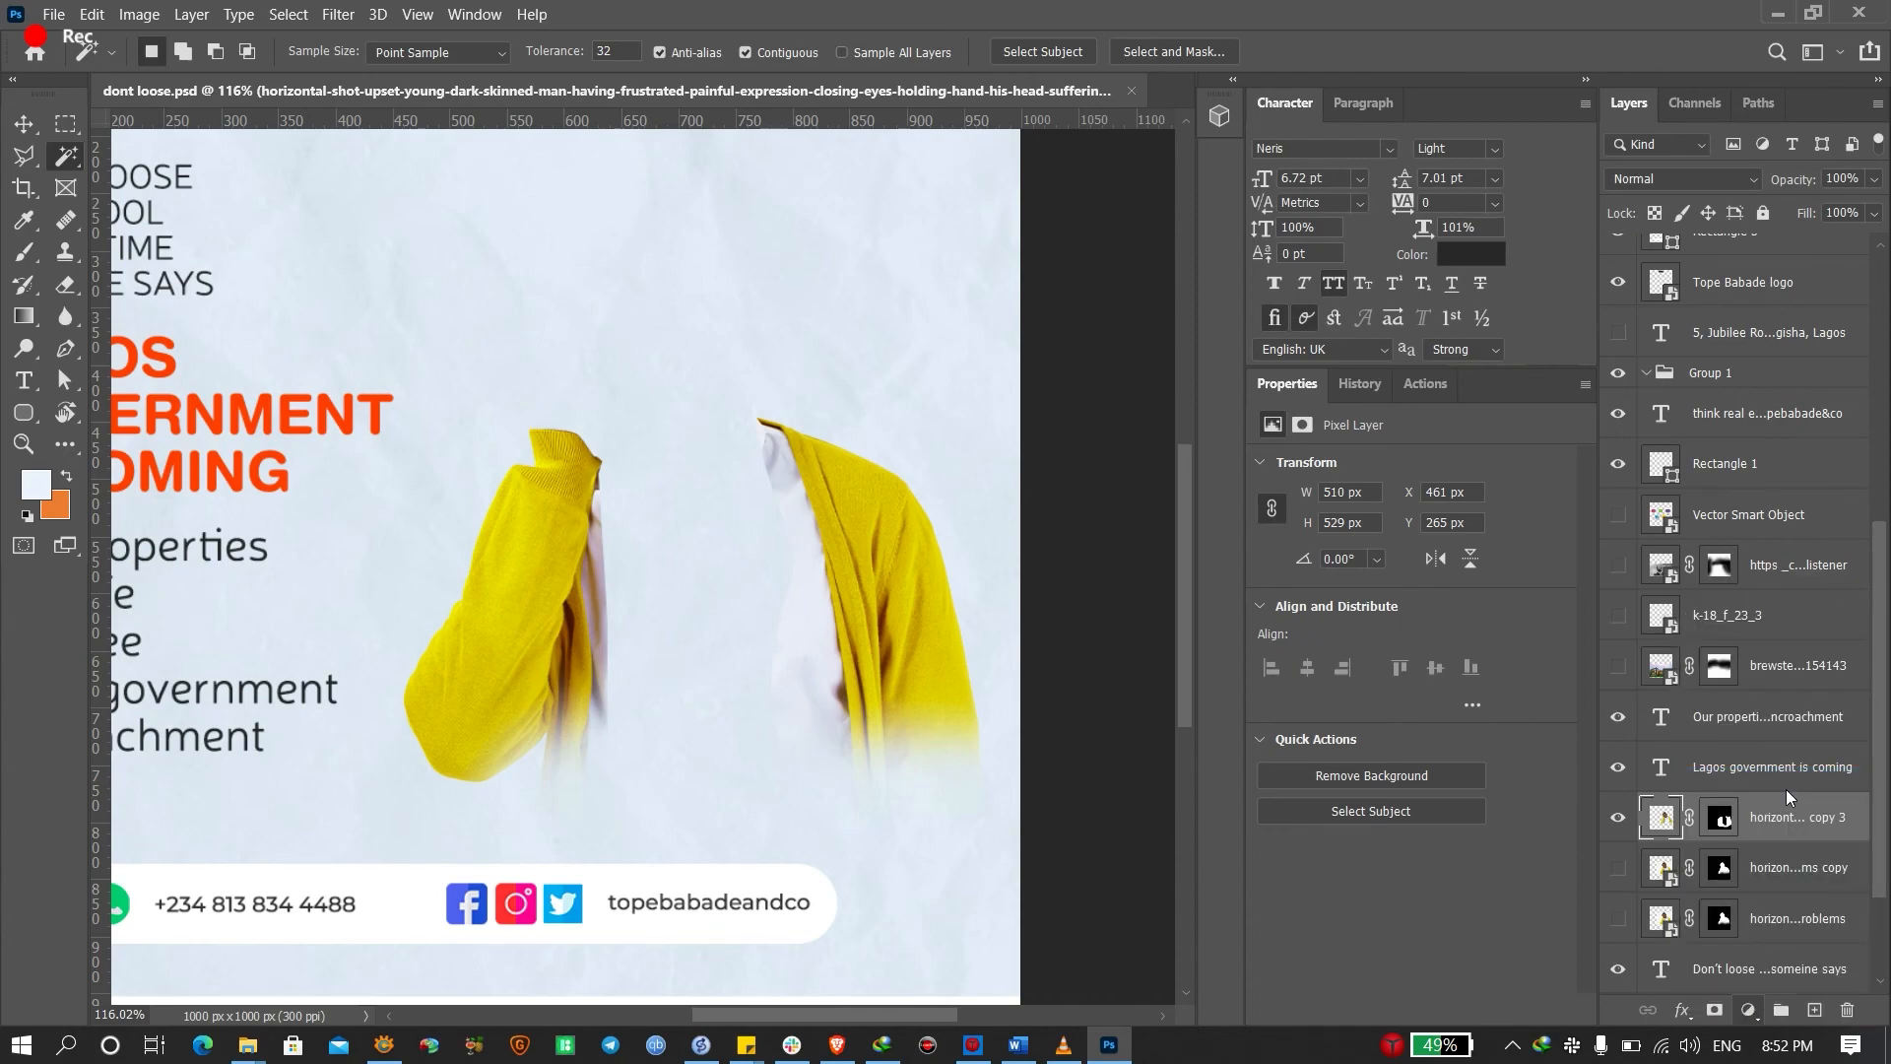
left_click(1407, 1012)
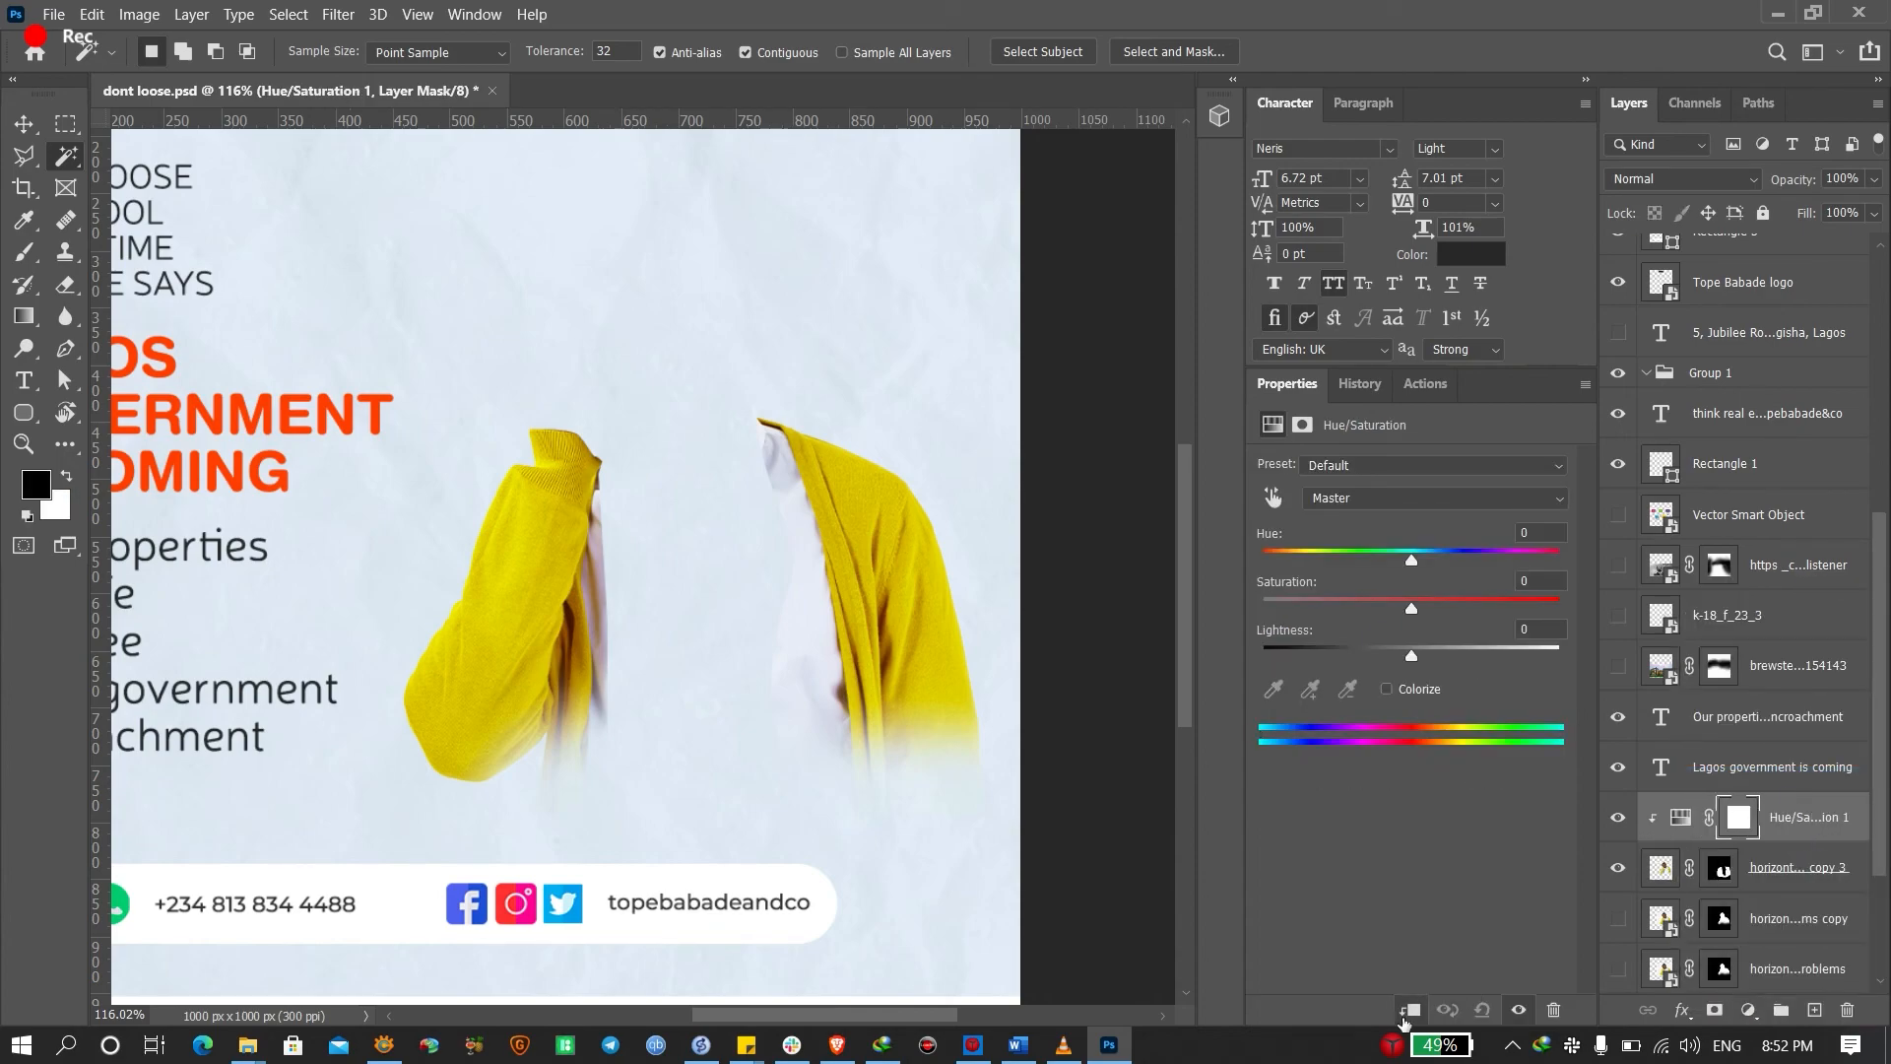
left_click(1339, 496)
left_click(1339, 497)
left_click(1339, 497)
left_click(1342, 544)
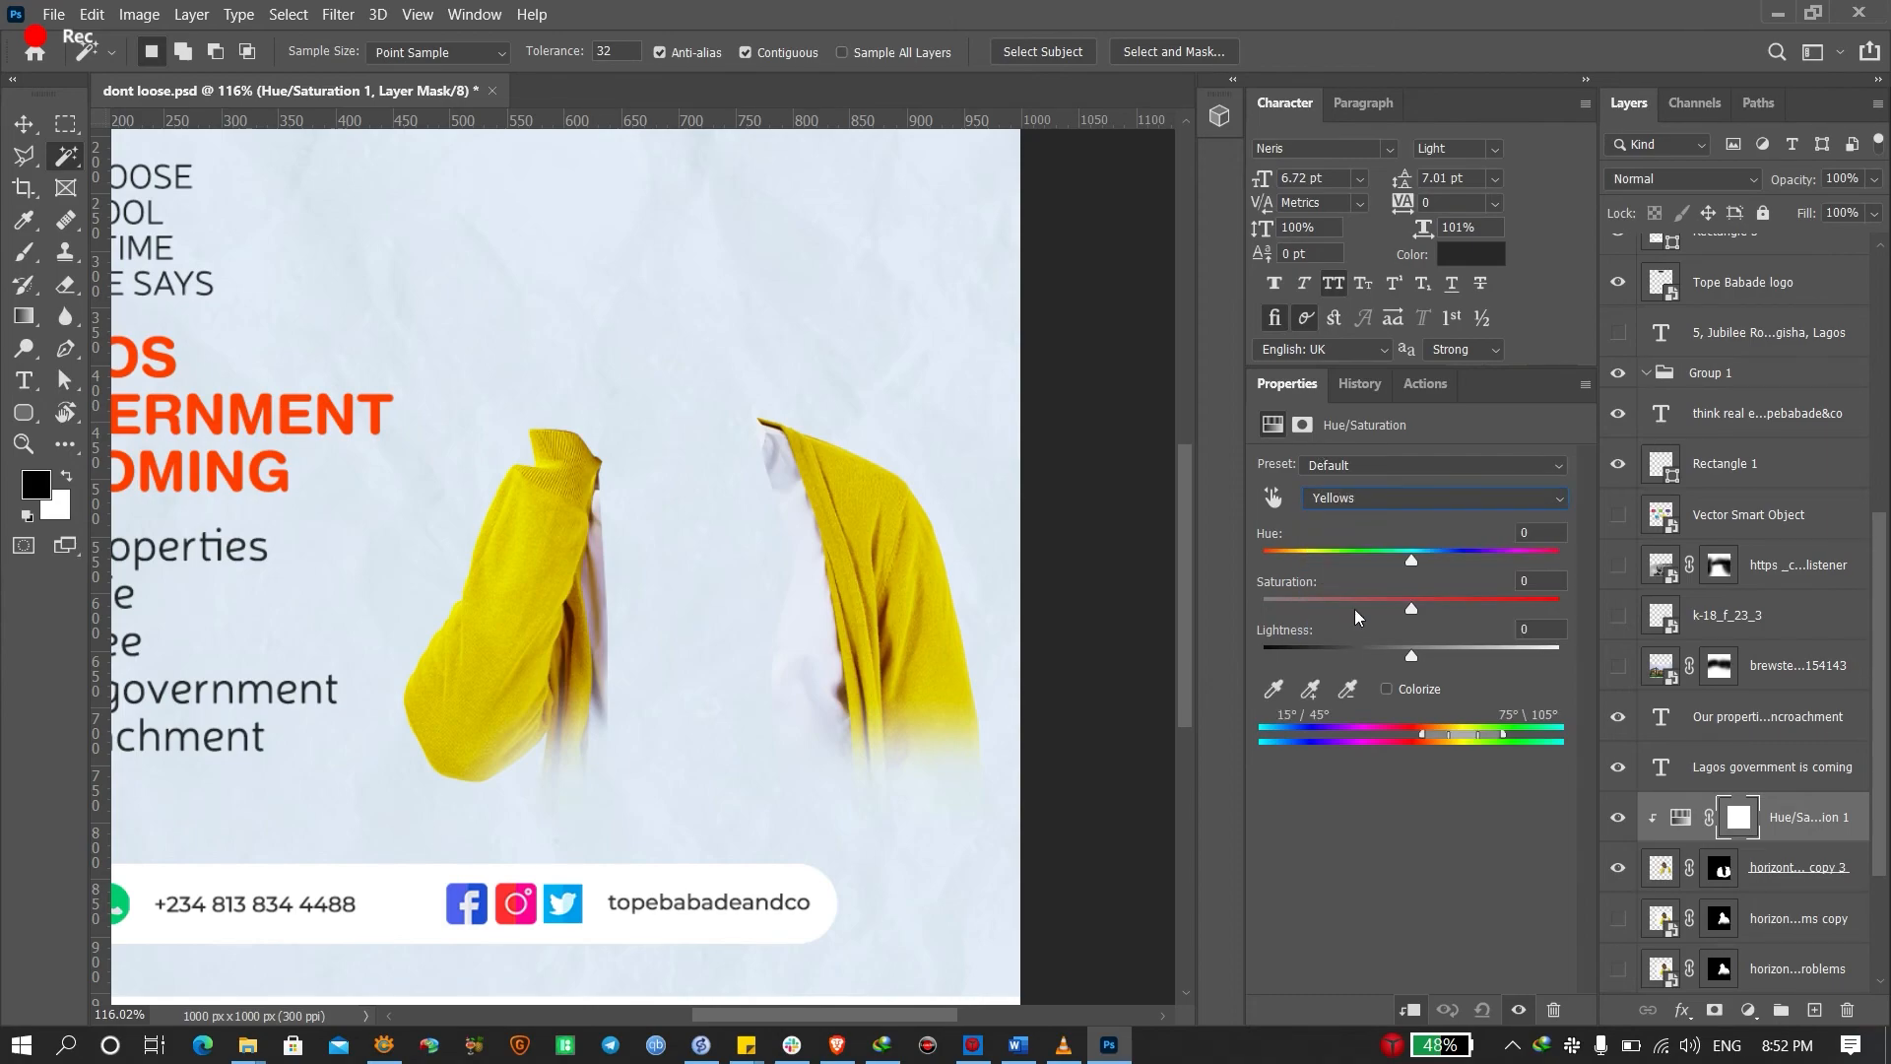
left_click_drag(1412, 559, 1373, 574)
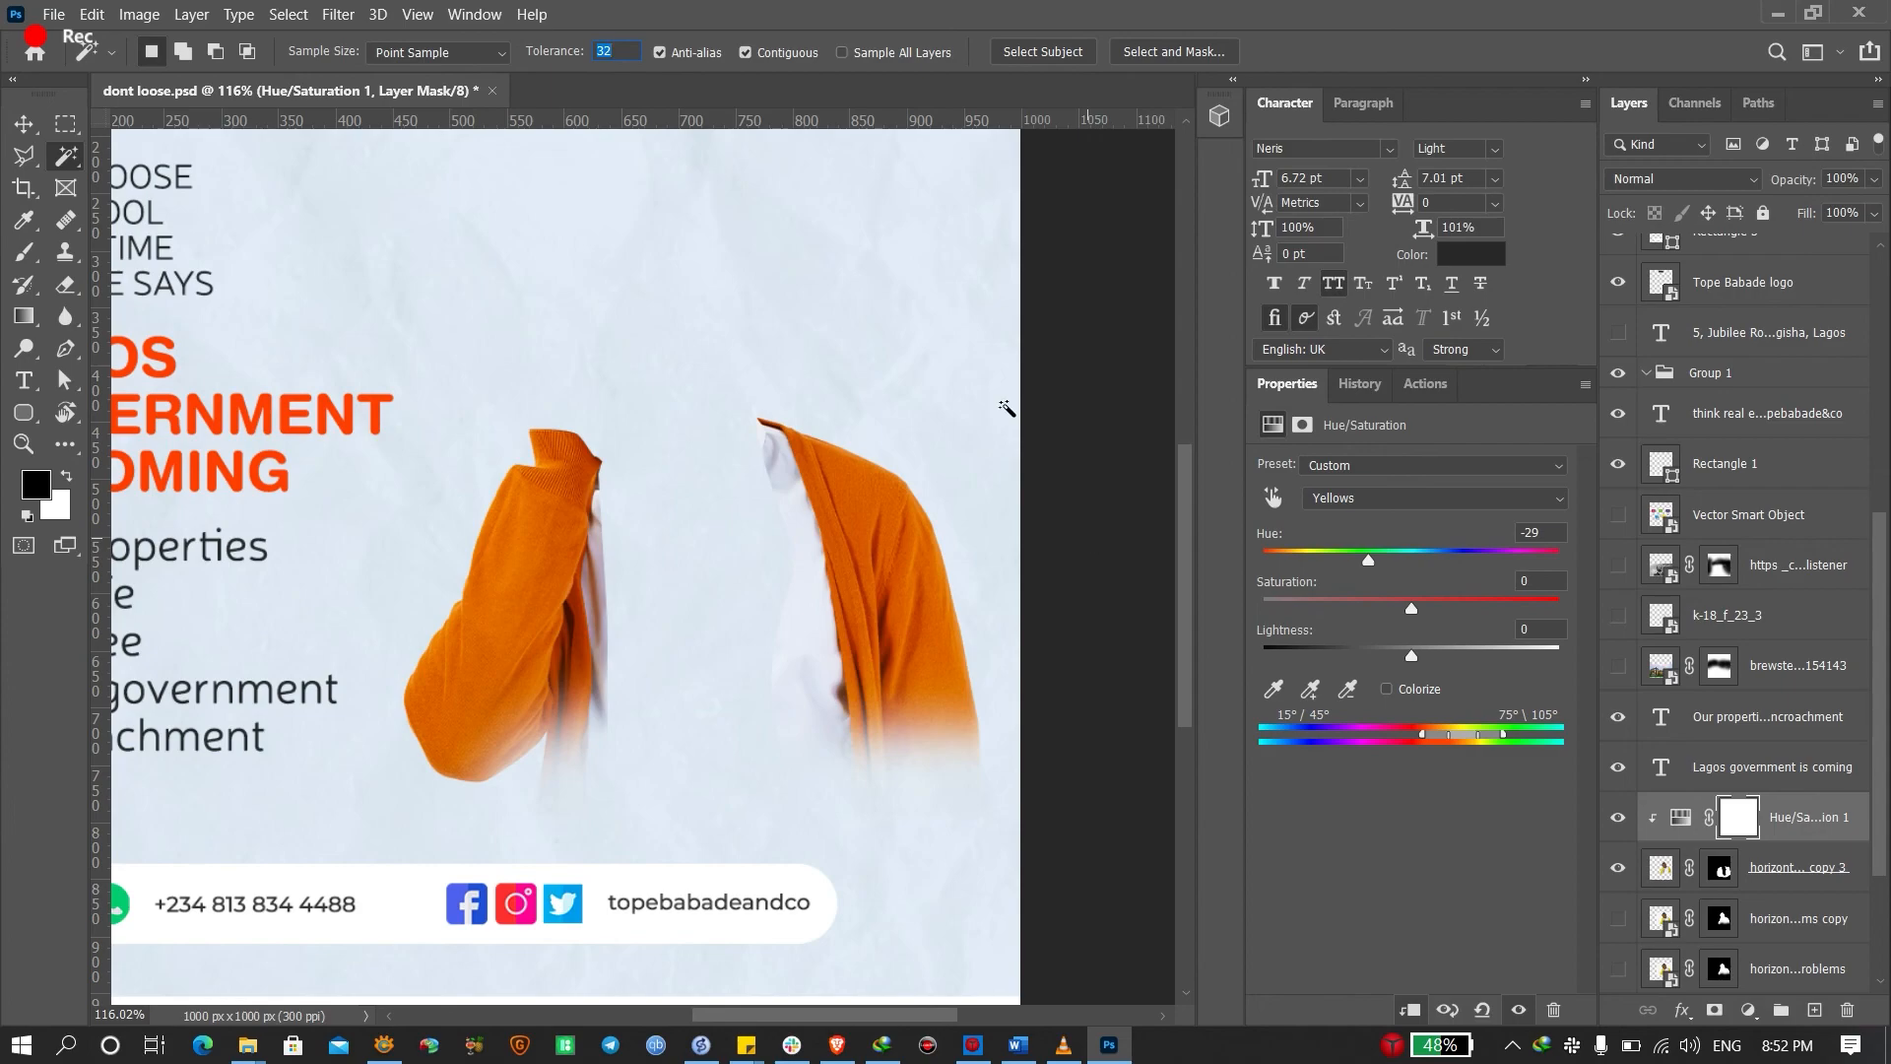
key("v")
left_click(1089, 421)
key("ctrl+0")
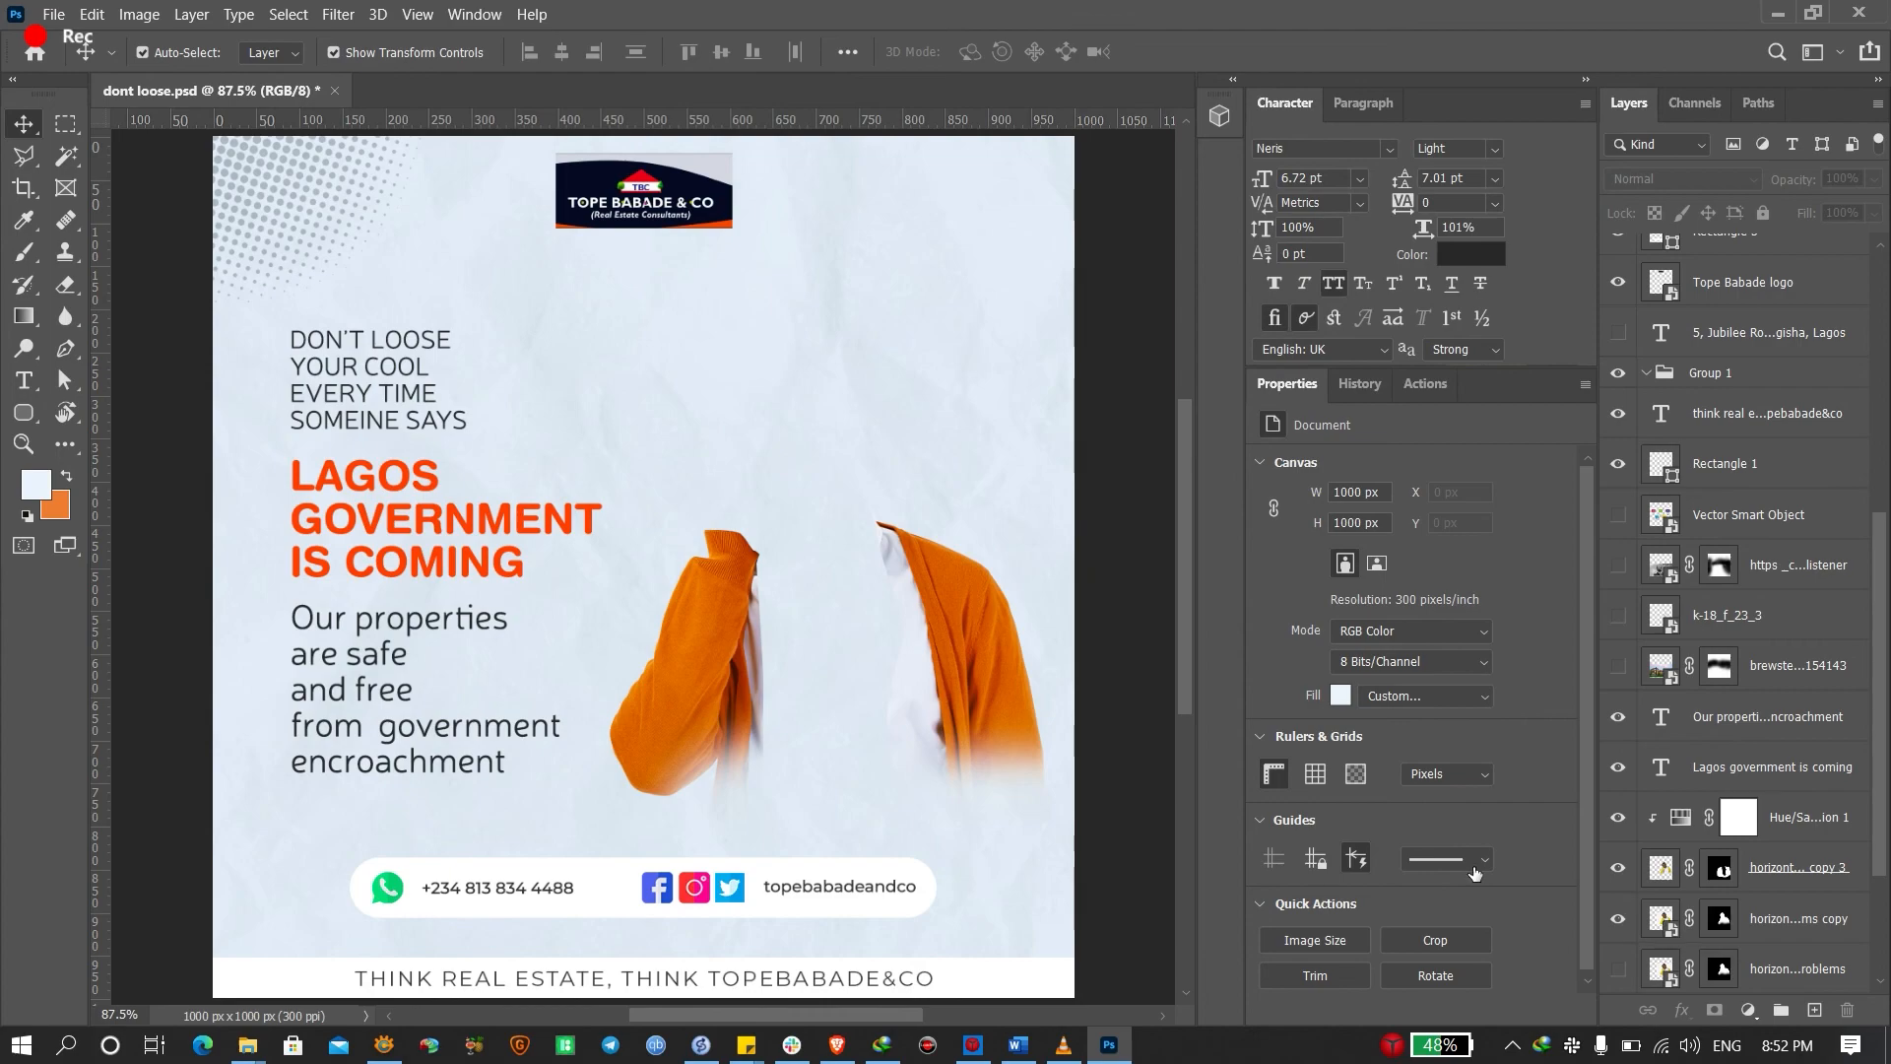
Show the 'ms copy' layer again and fit the whole poster in the window
left_click(1618, 918)
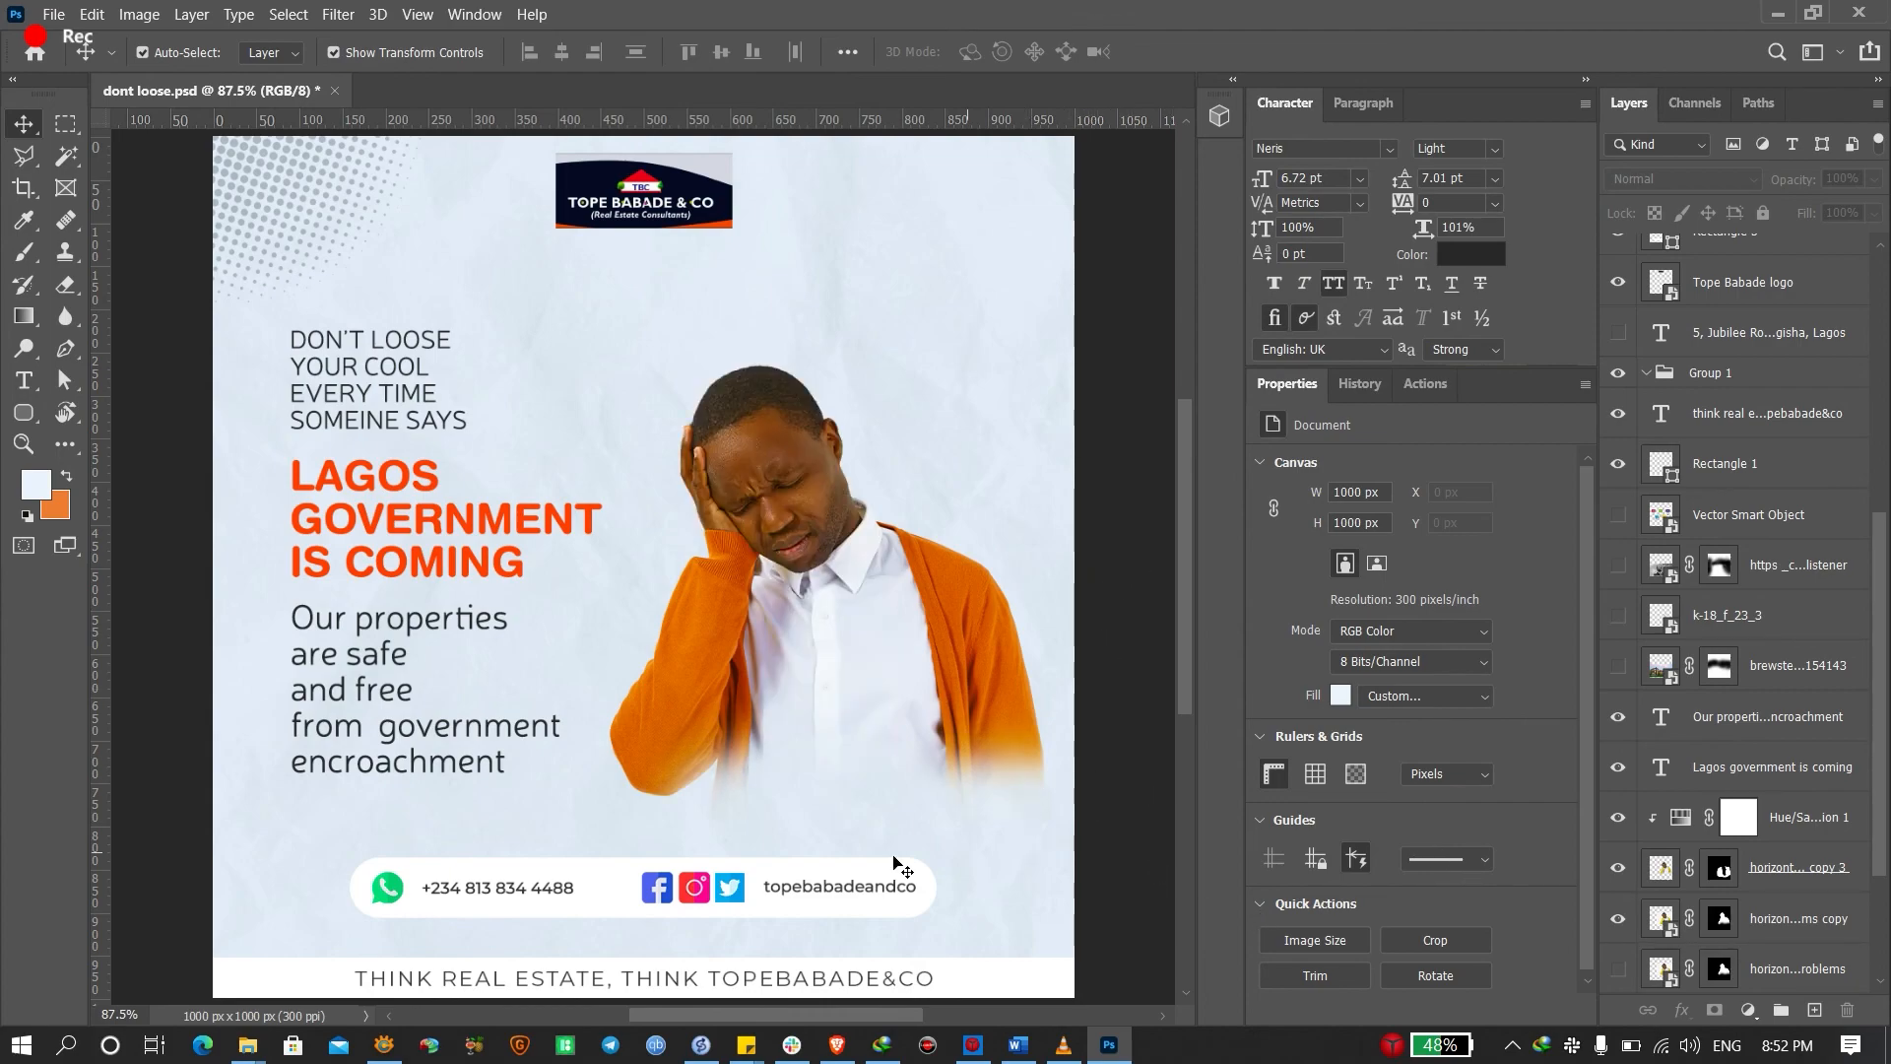
scroll(645, 676, "up", 5)
scroll(686, 658, "down", 3)
scroll(990, 502, "down", 5)
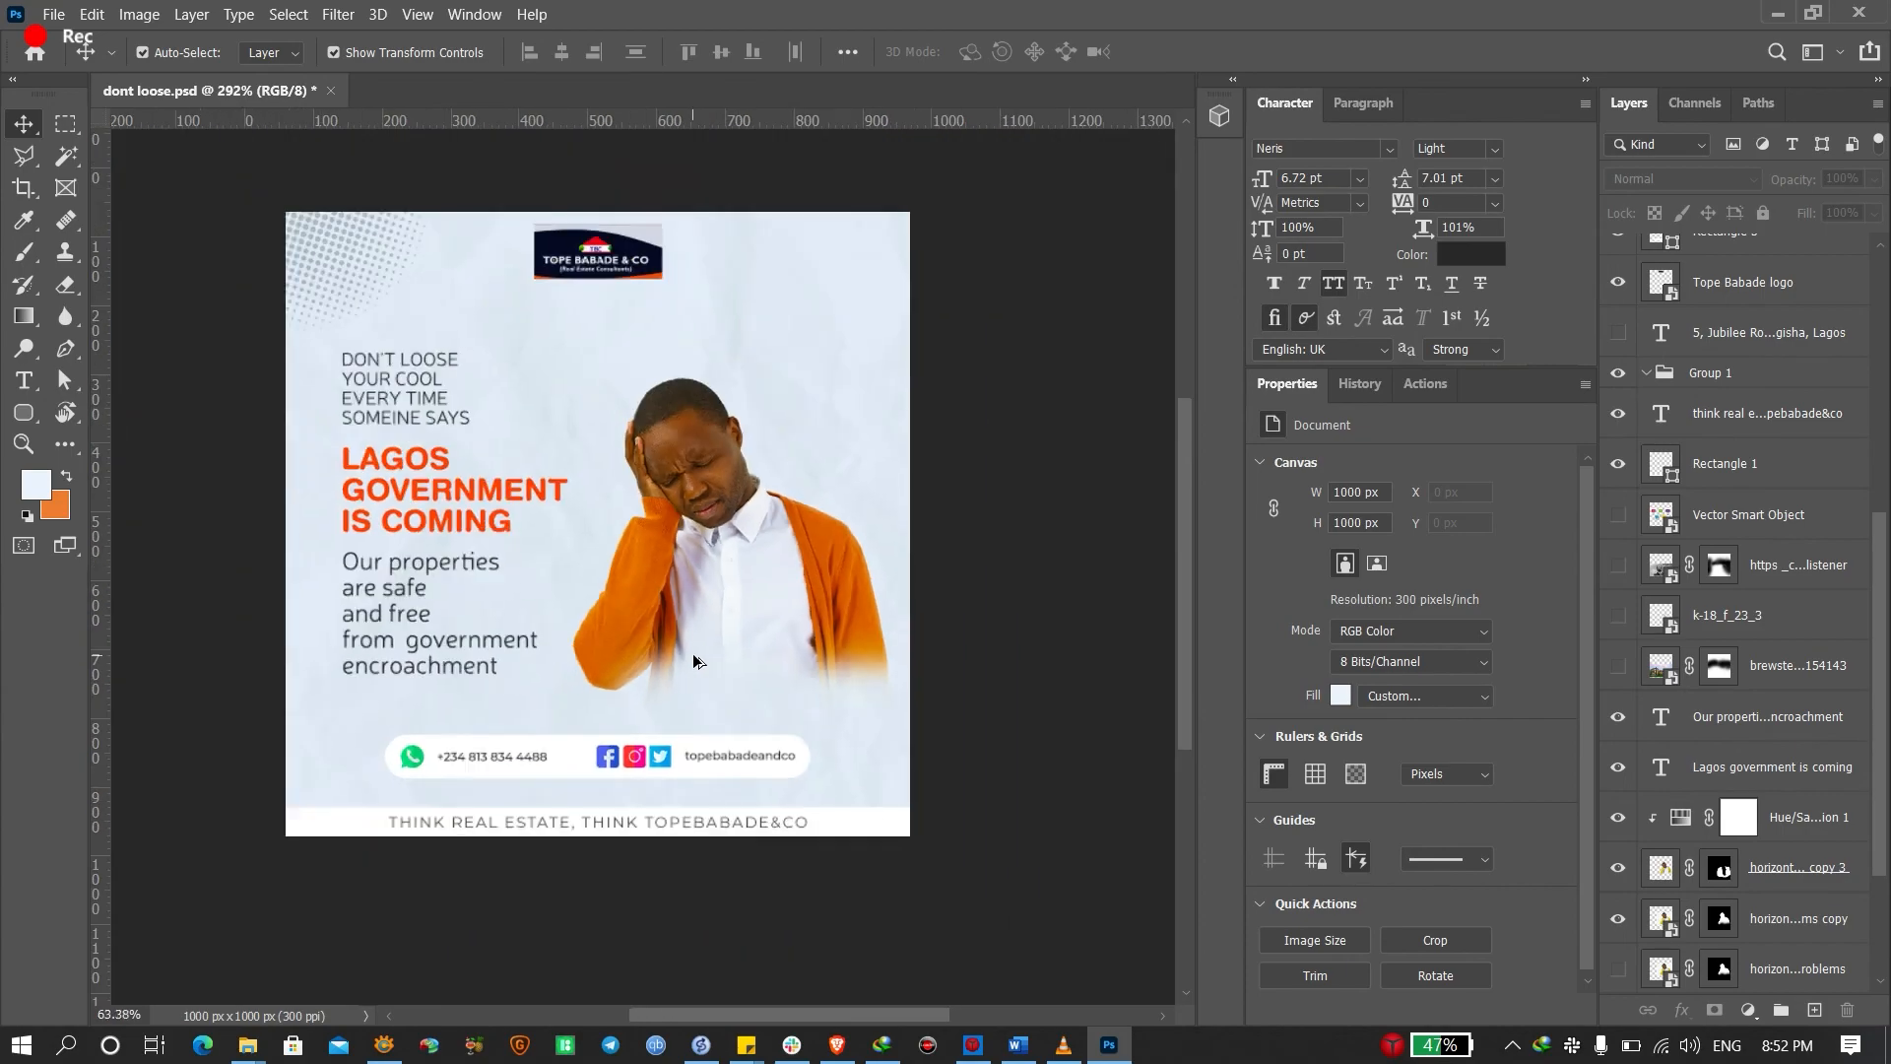
key("ctrl+0")
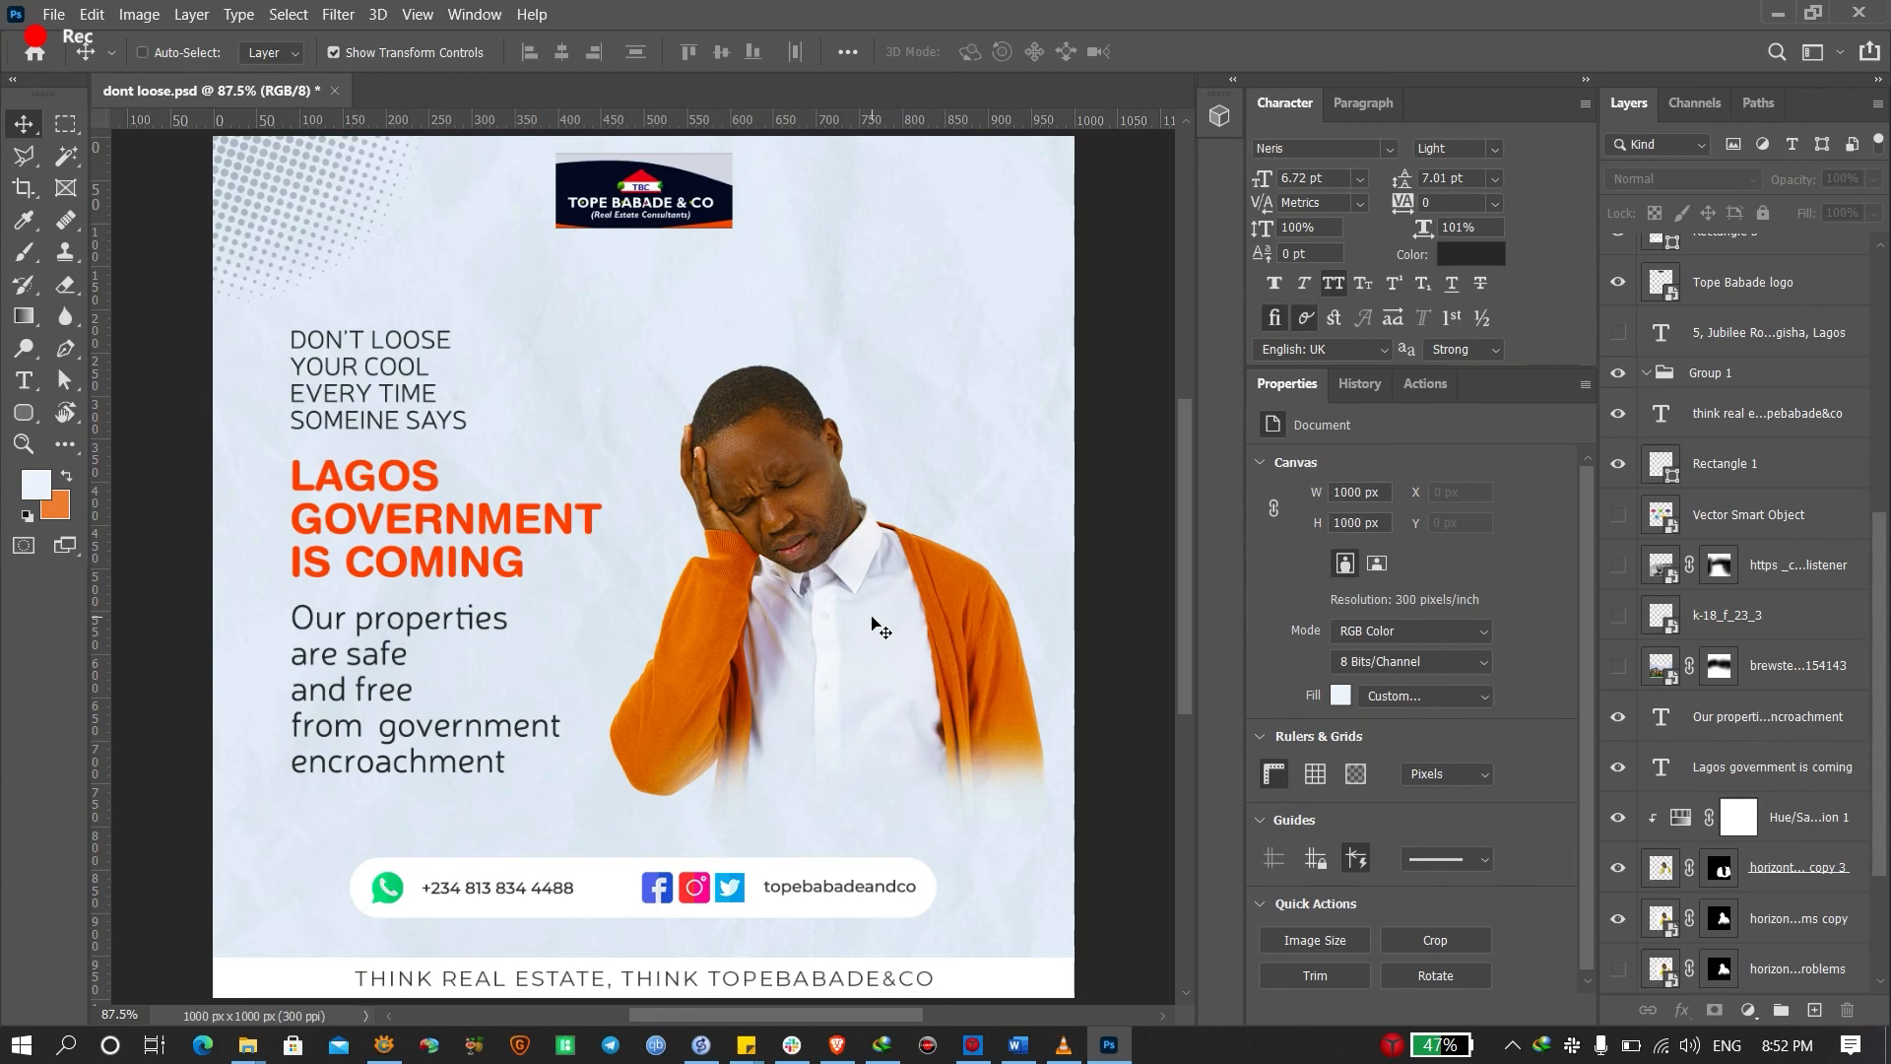
key("ctrl")
key("ctrl")
Save the poster as dont loose.psd and bring up the Save As dialog
key("ctrl+s")
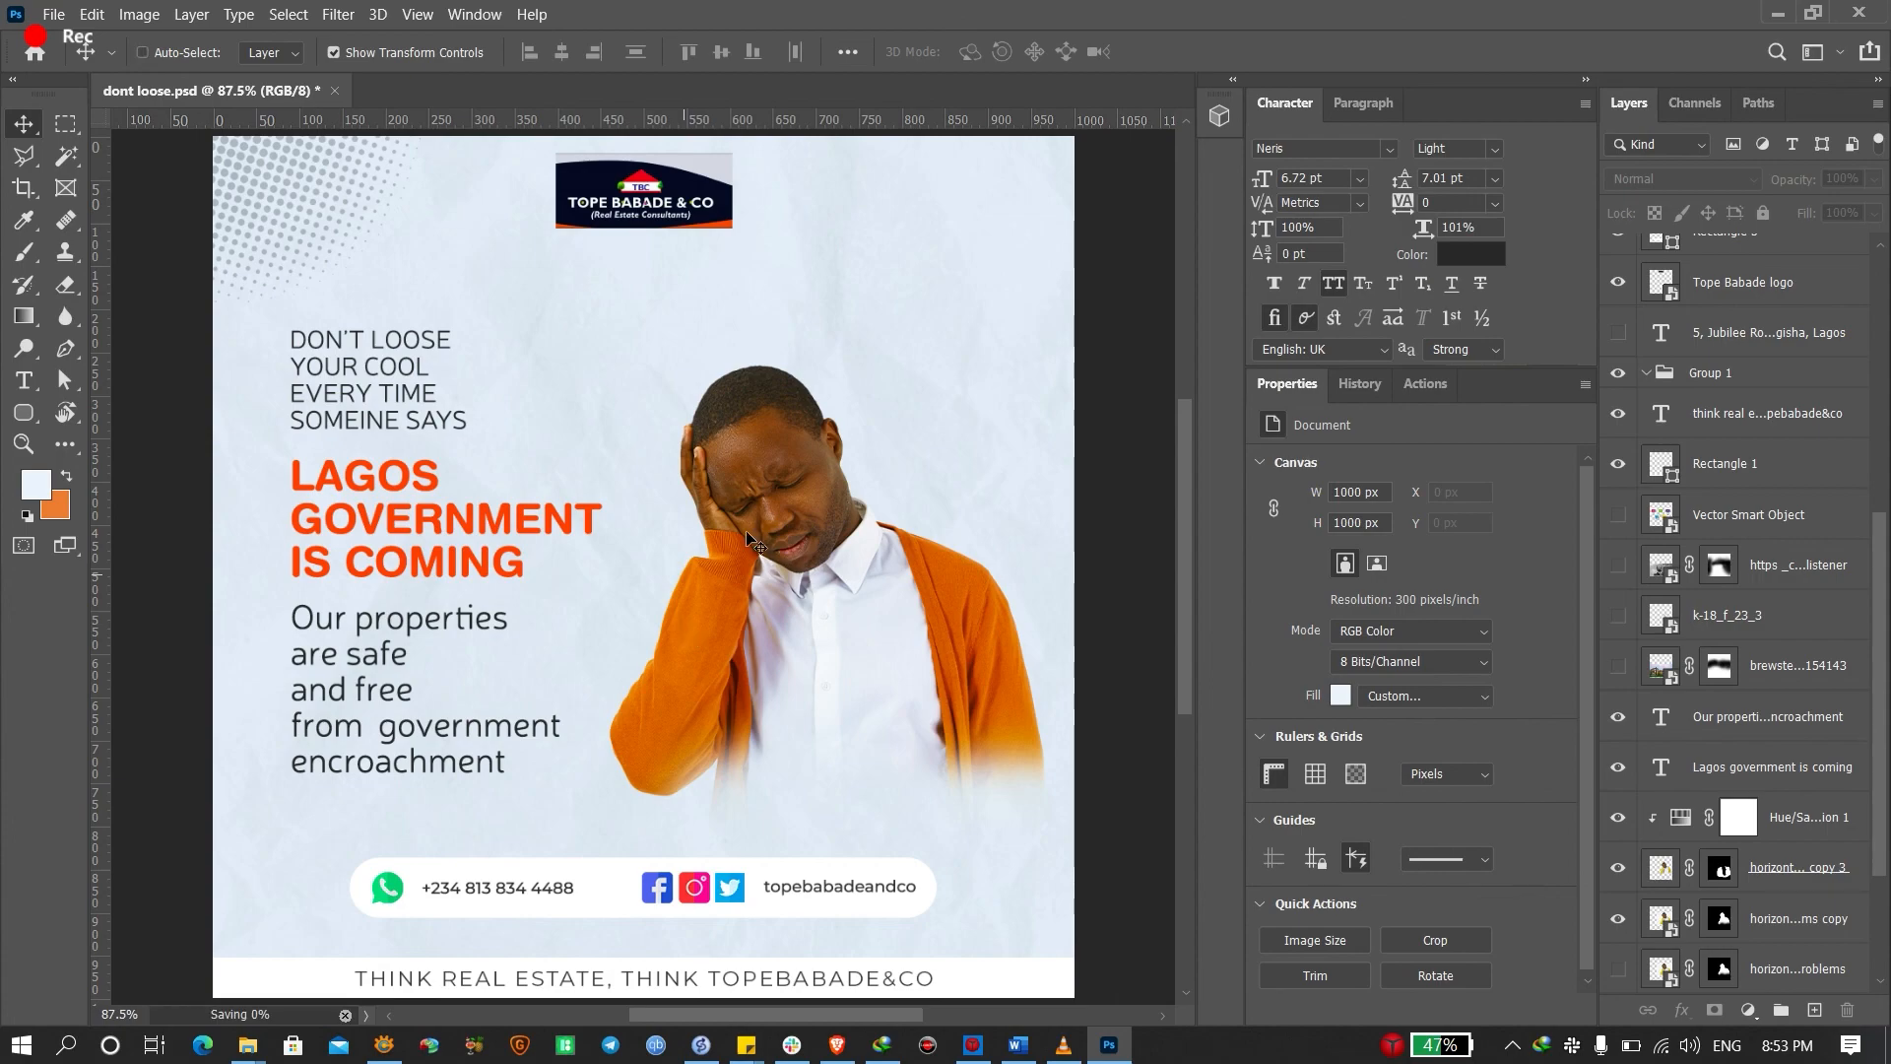
key("ctrl")
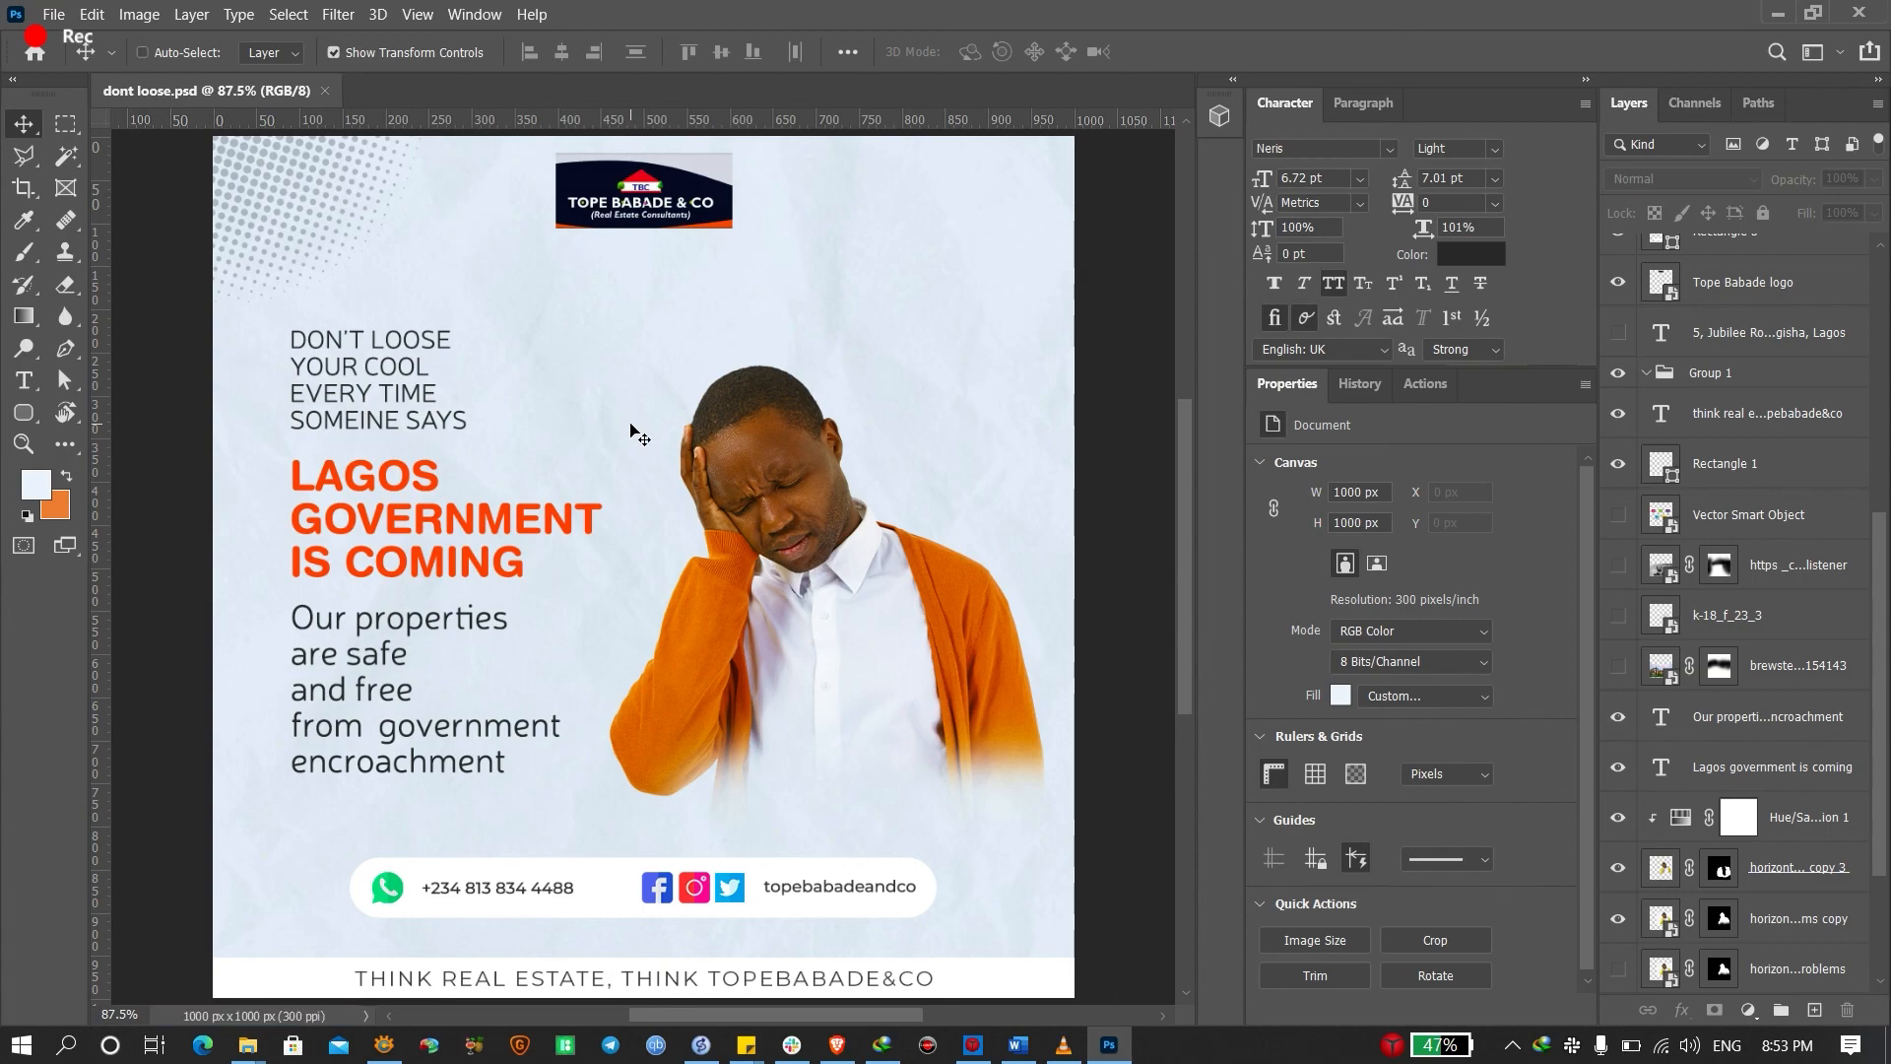
key("ctrl+shift+s")
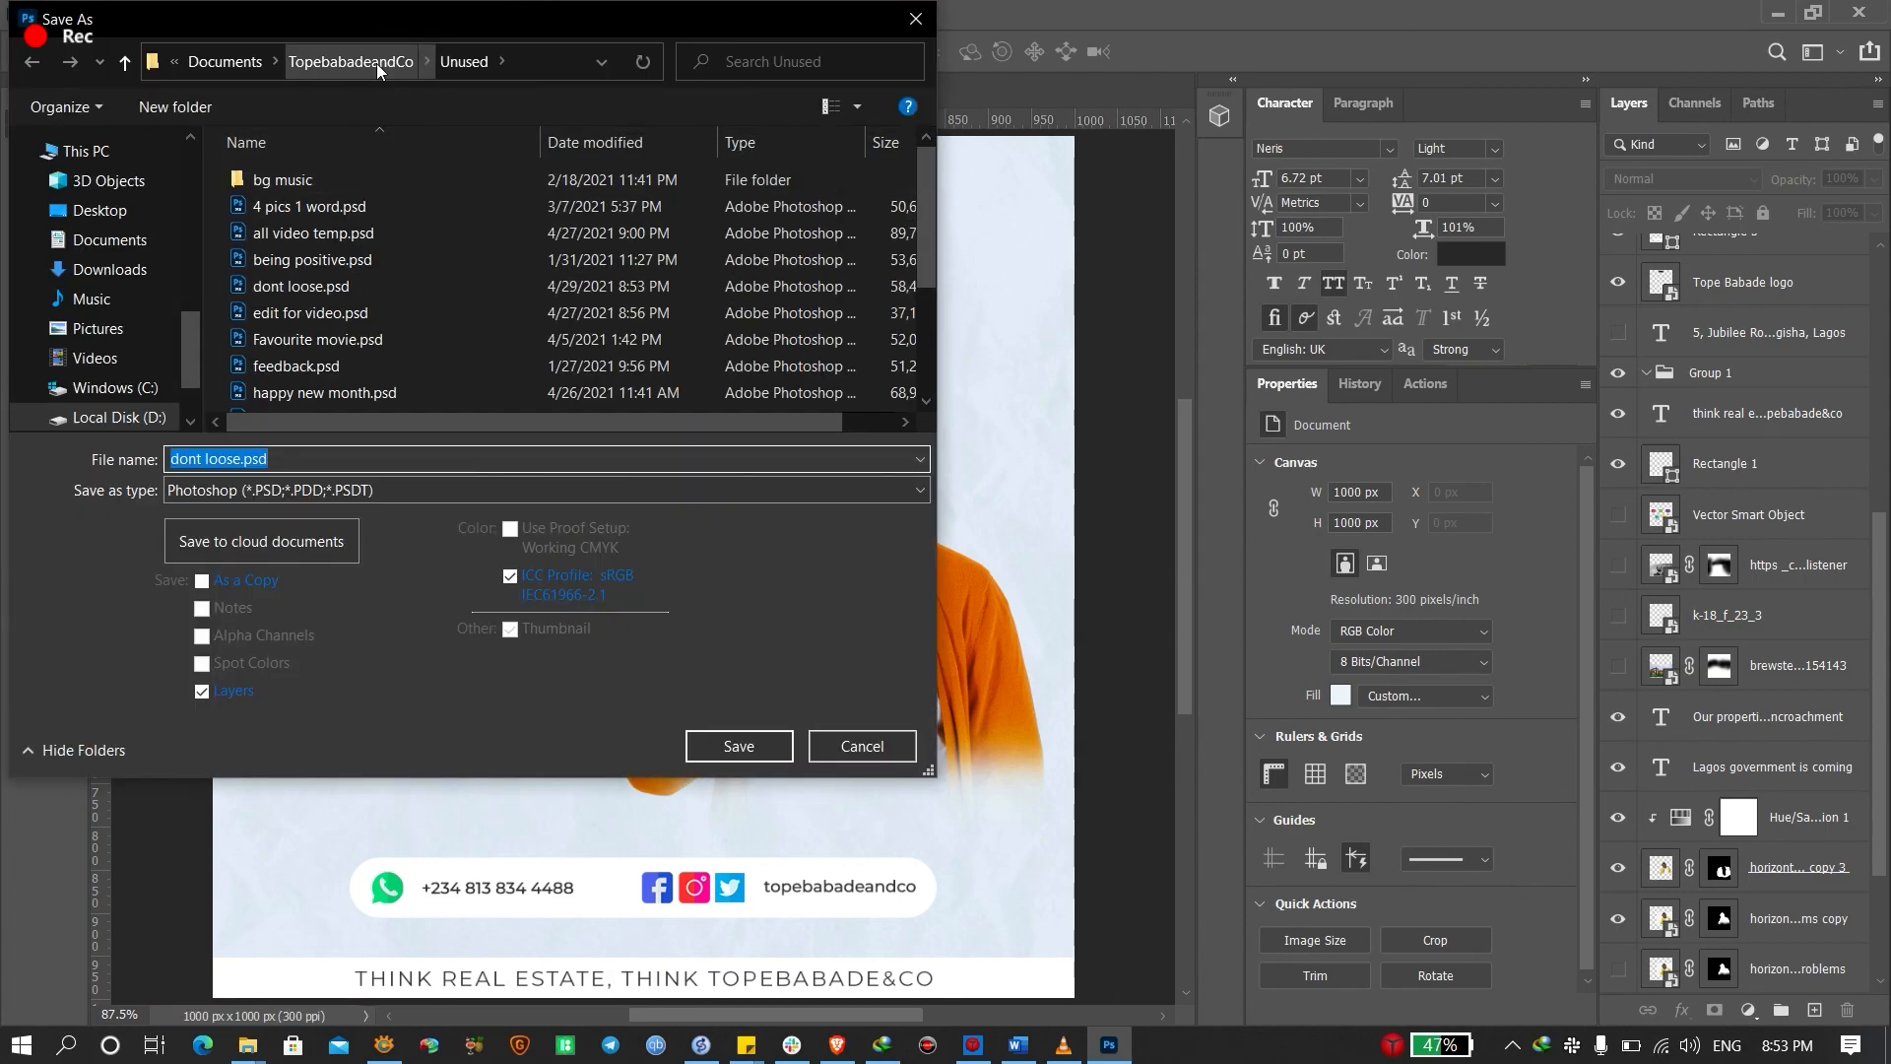
left_click(251, 488)
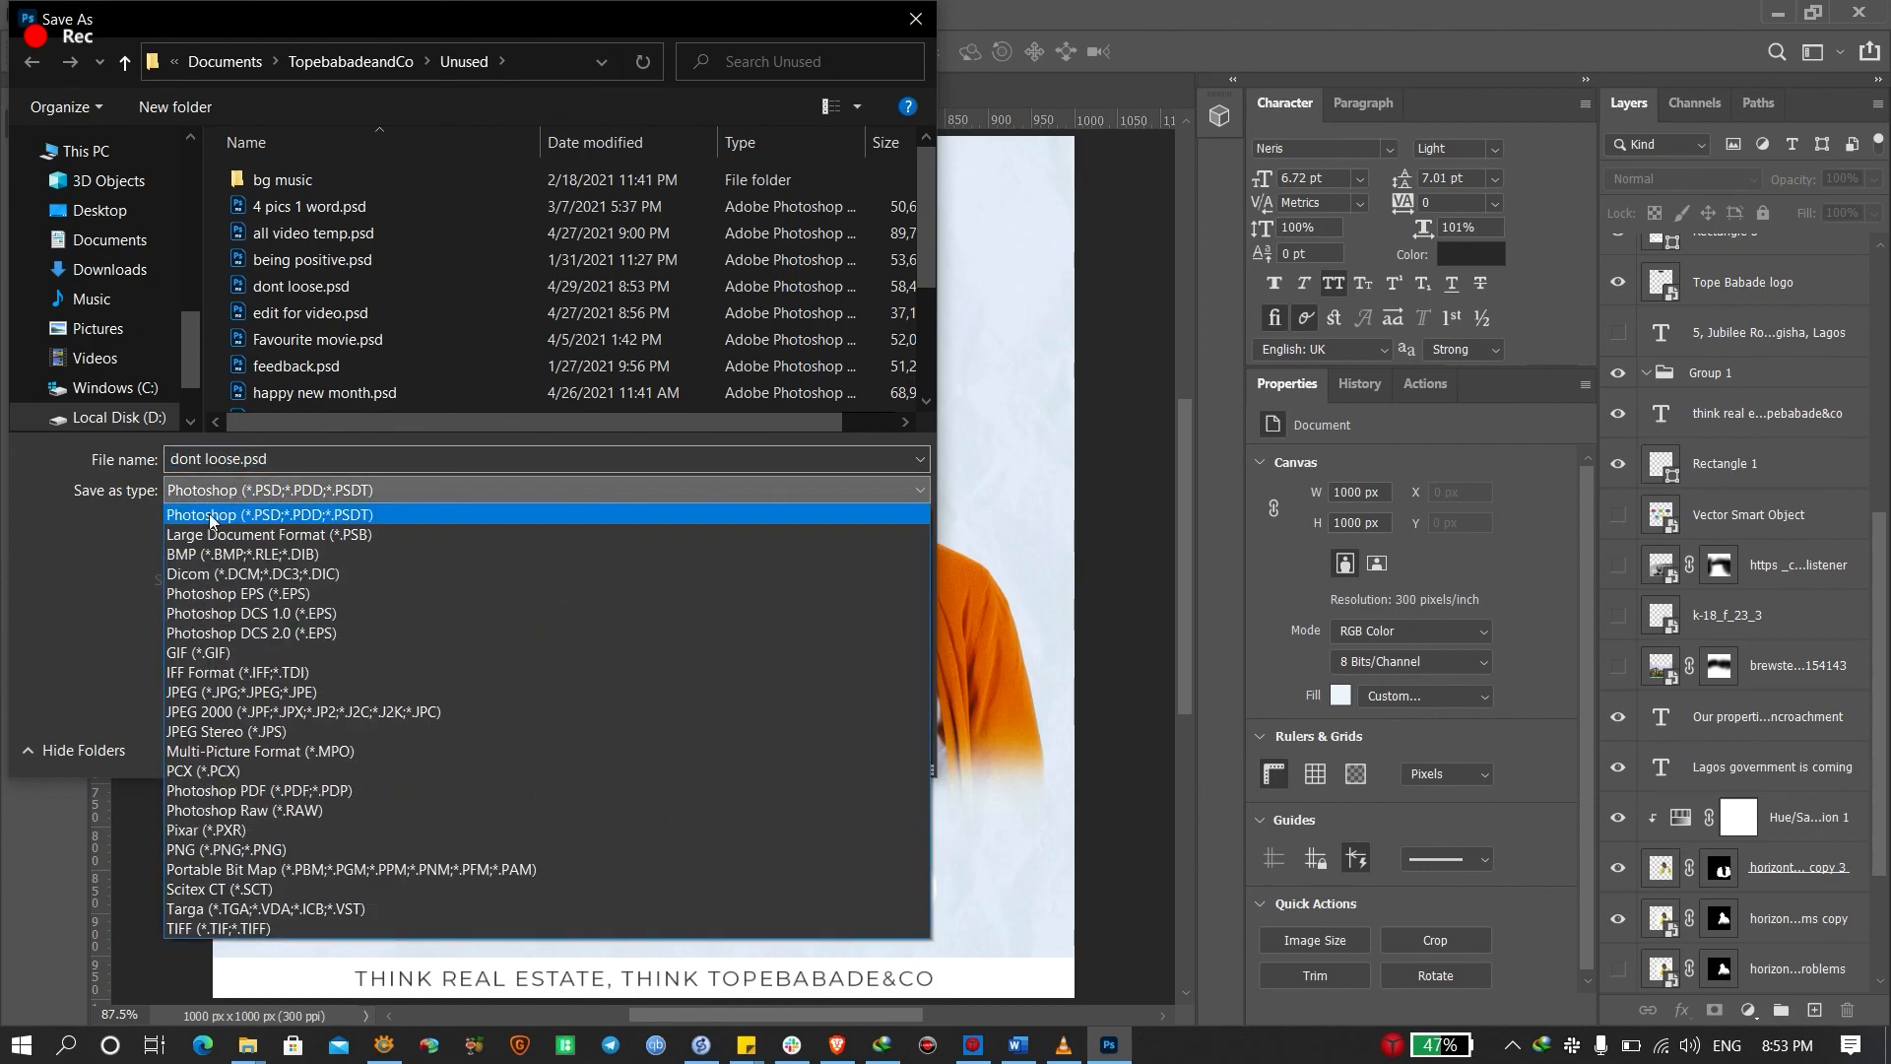
key("Escape")
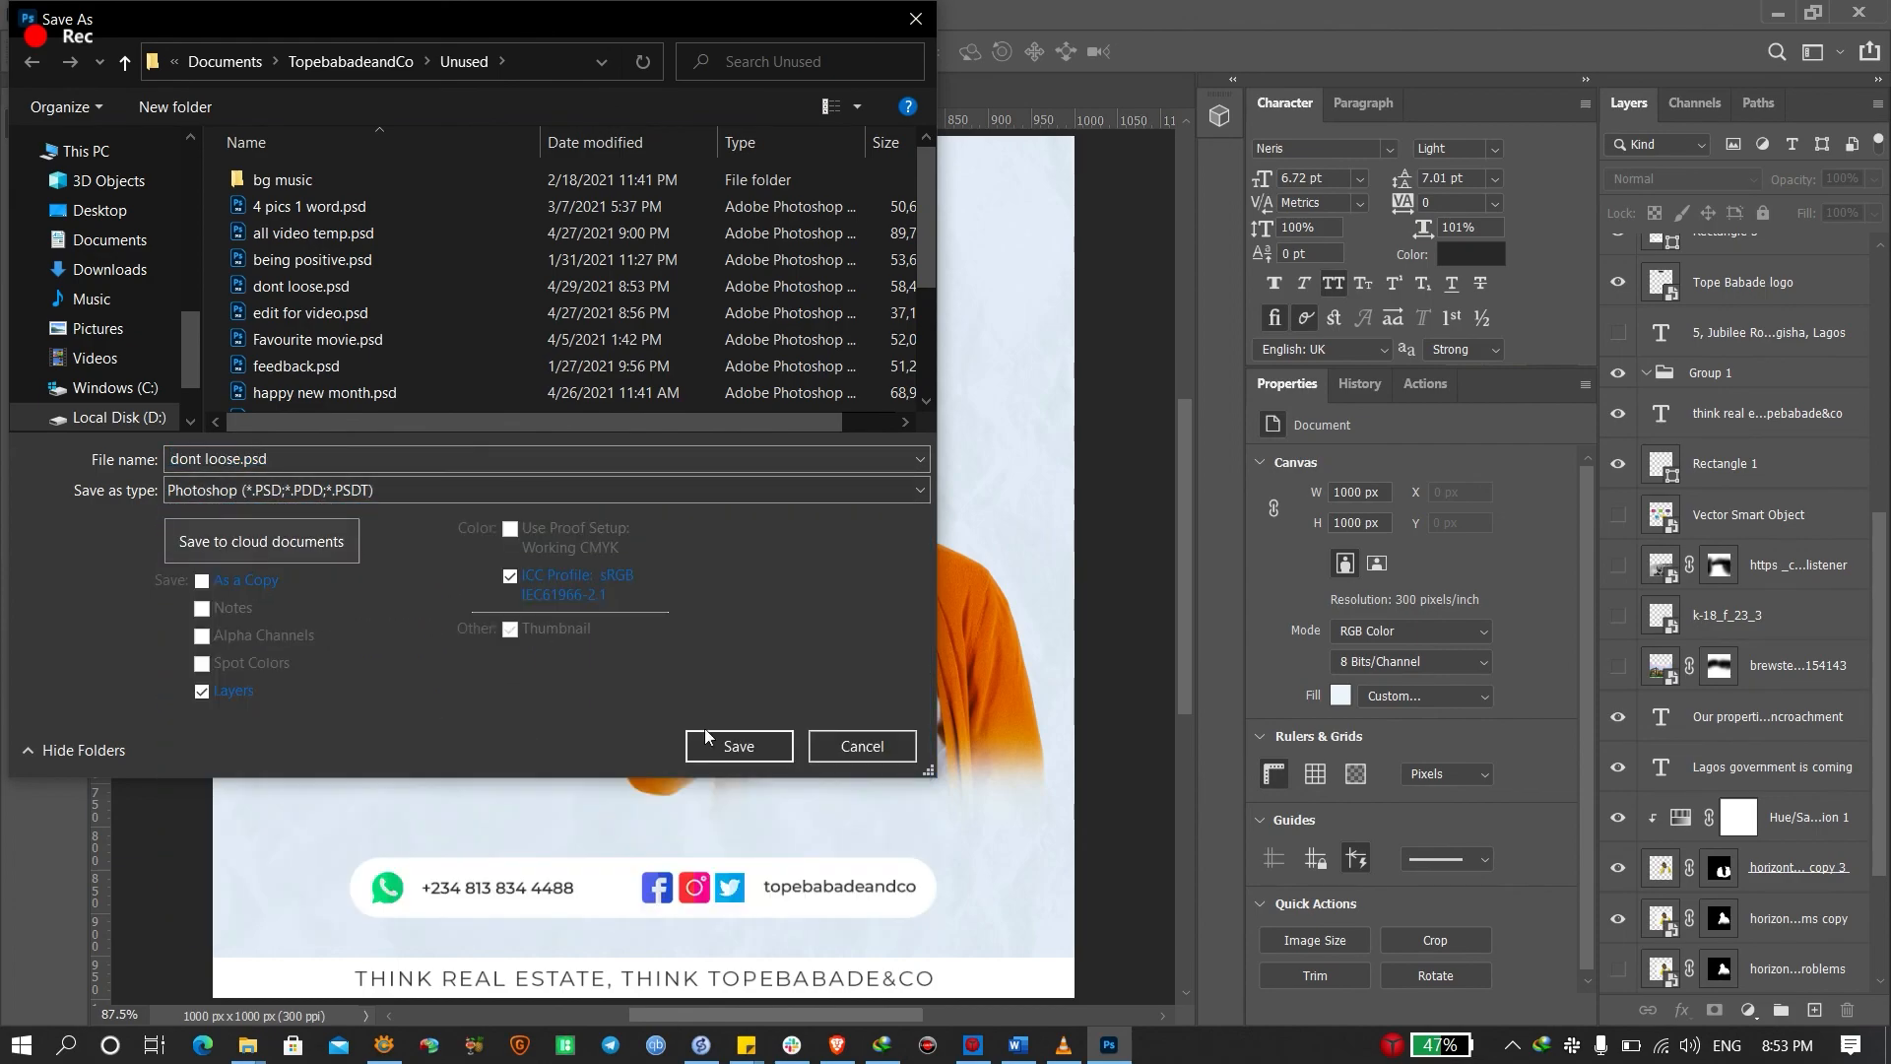
left_click(853, 750)
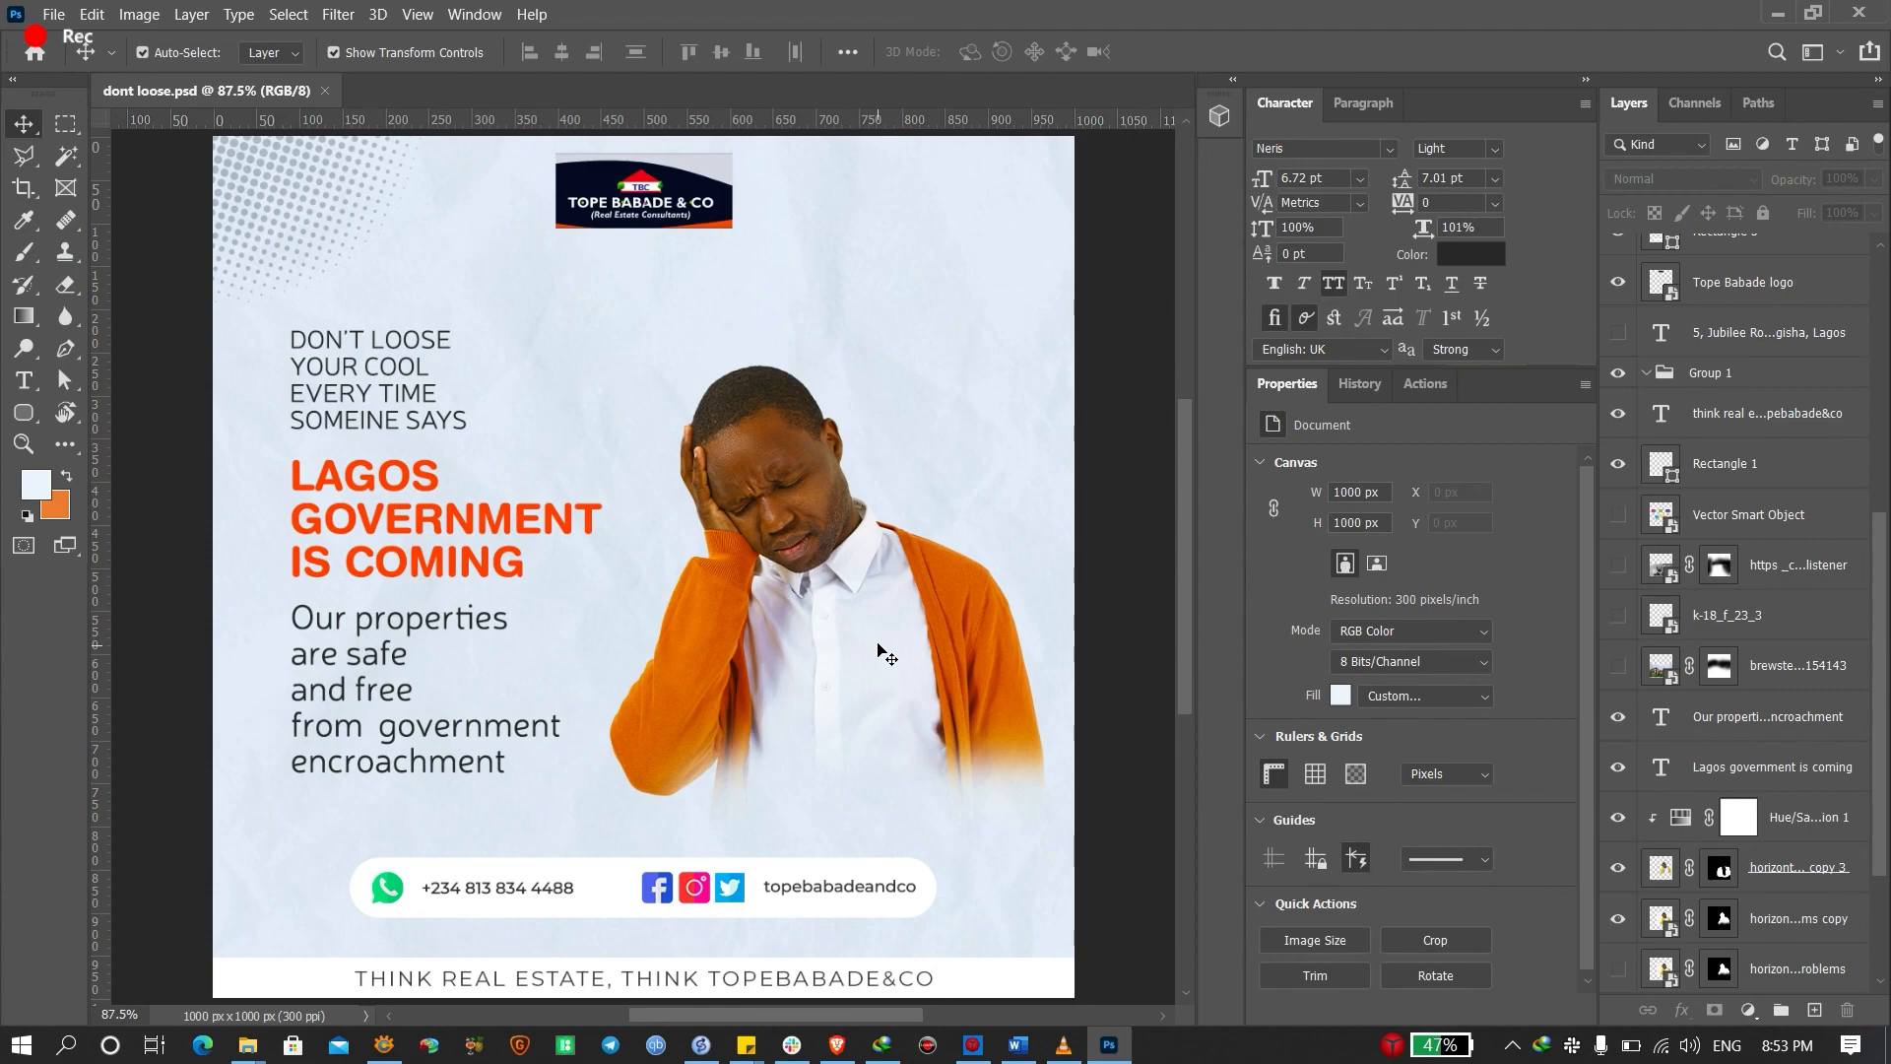